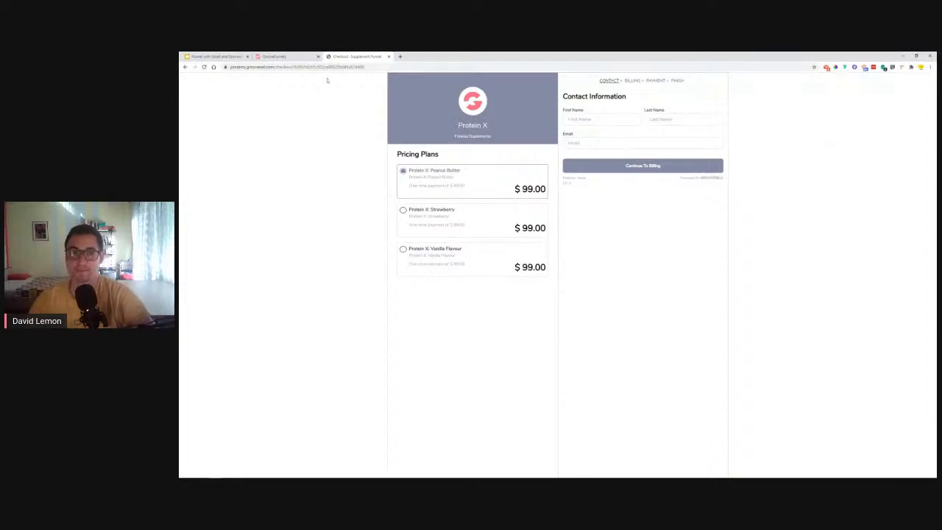
left_click(186, 67)
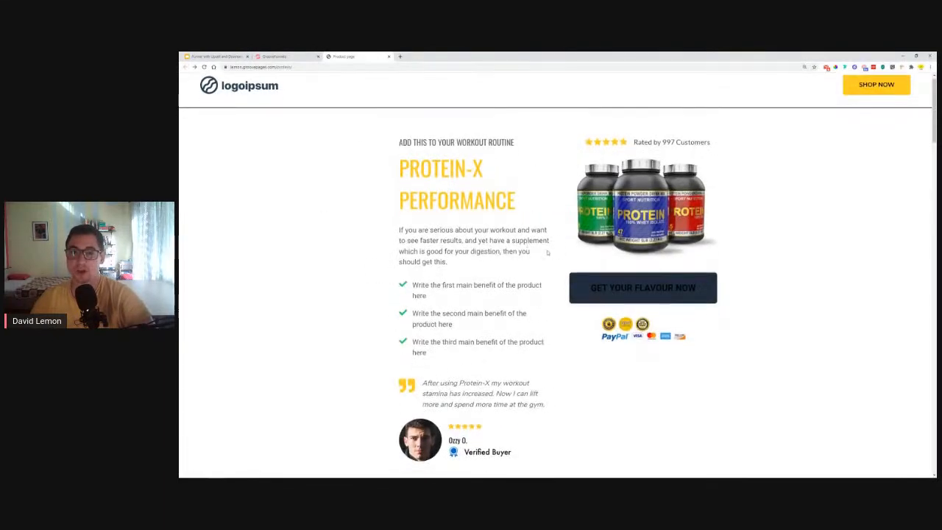
scroll(474, 268, "down", 5)
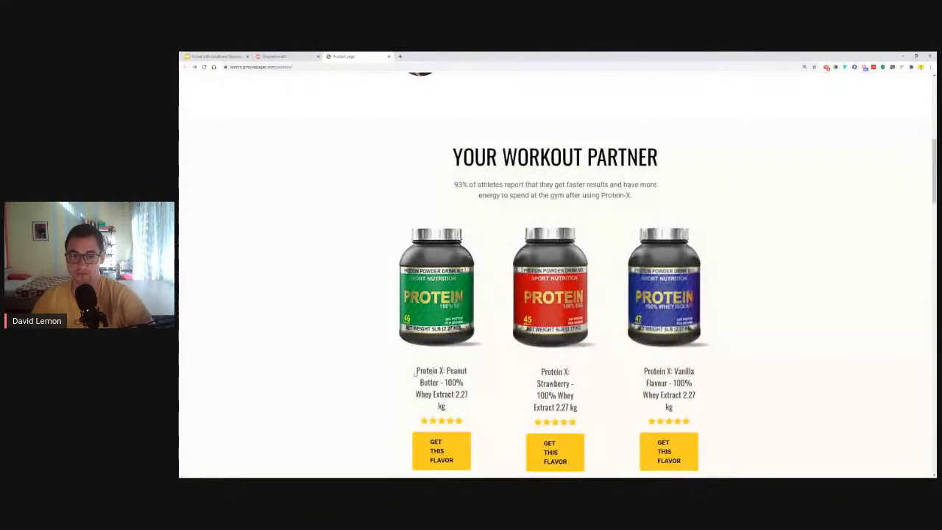
left_click_drag(415, 371, 467, 371)
left_click(567, 368)
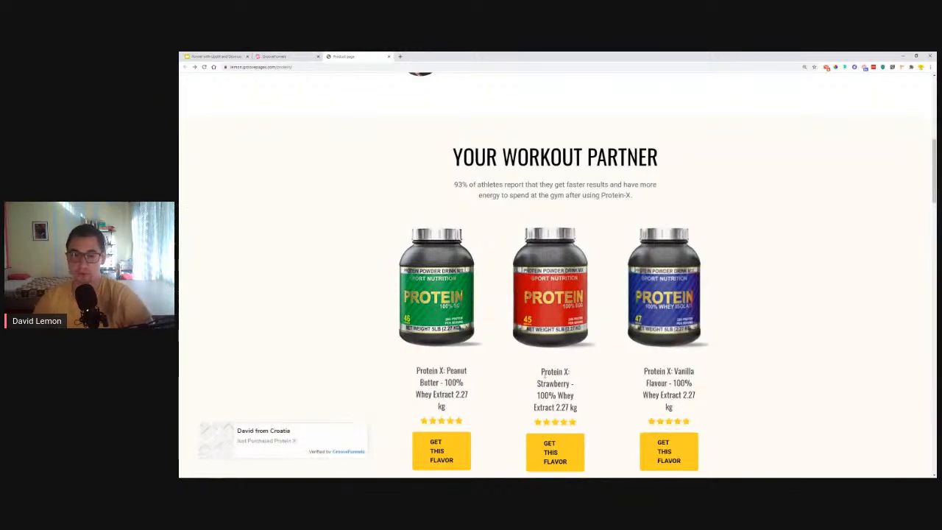
left_click_drag(542, 371, 614, 399)
left_click_drag(650, 371, 671, 383)
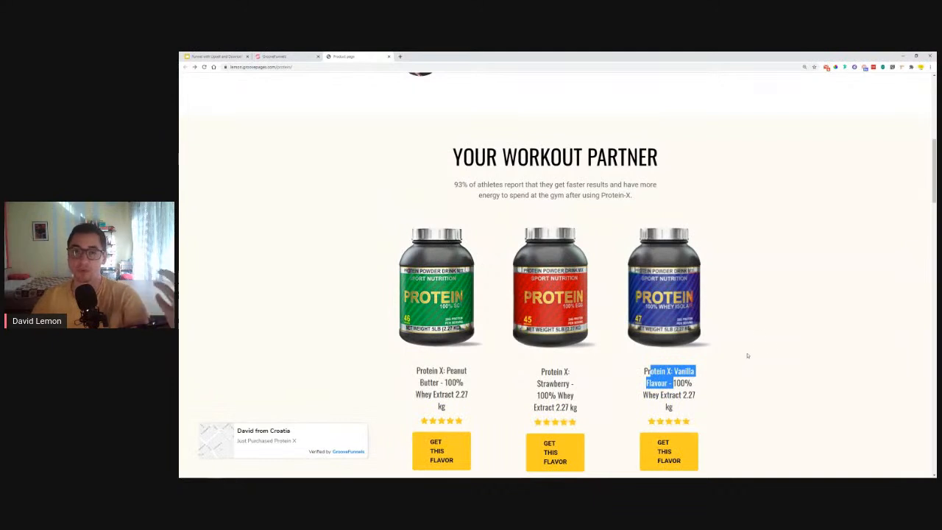
scroll(757, 327, "up", 3)
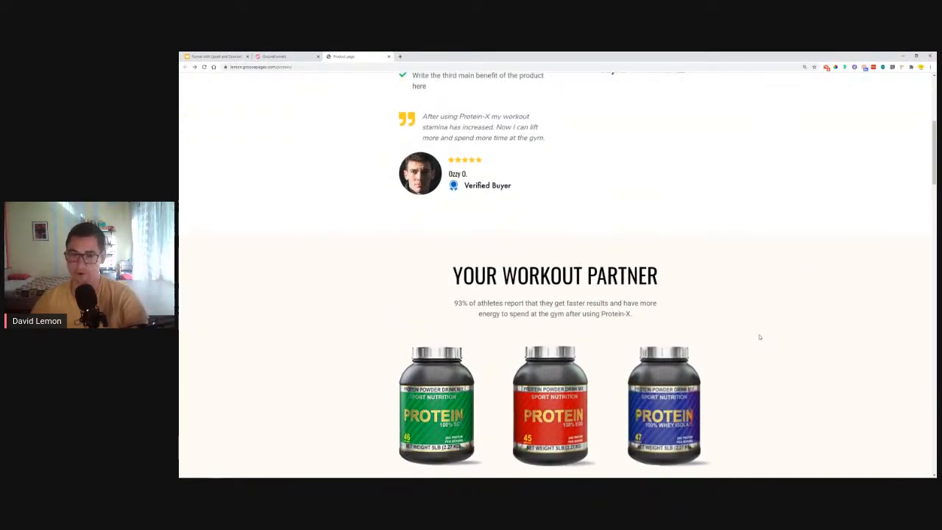
left_click_drag(532, 395, 472, 371)
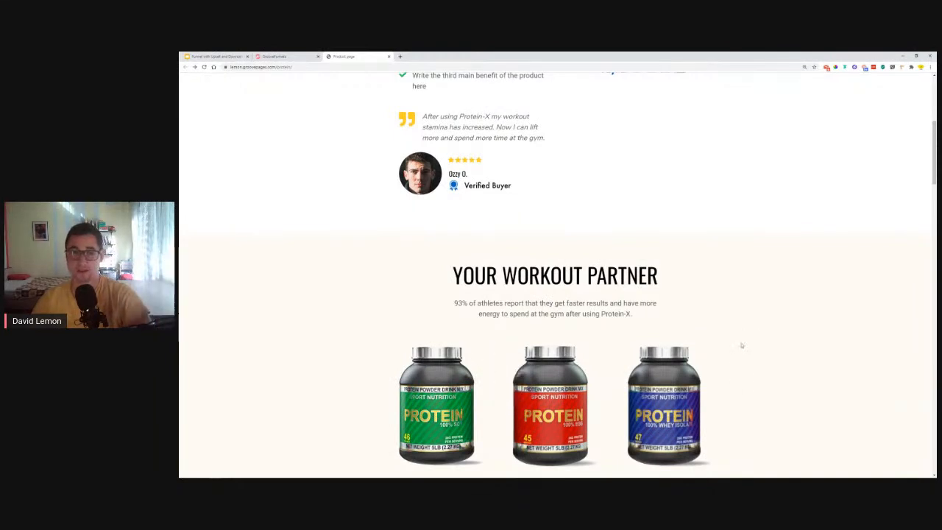
scroll(742, 345, "up", 2)
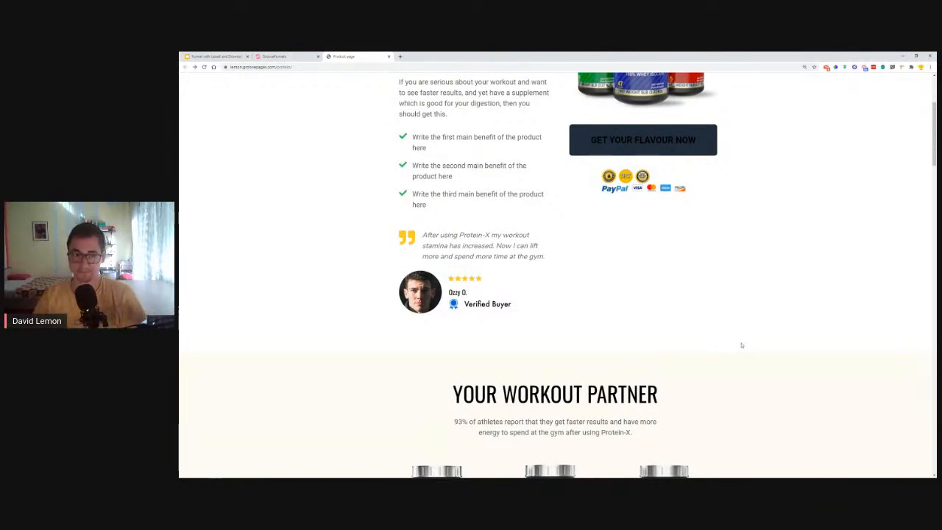
scroll(616, 156, "up", 1)
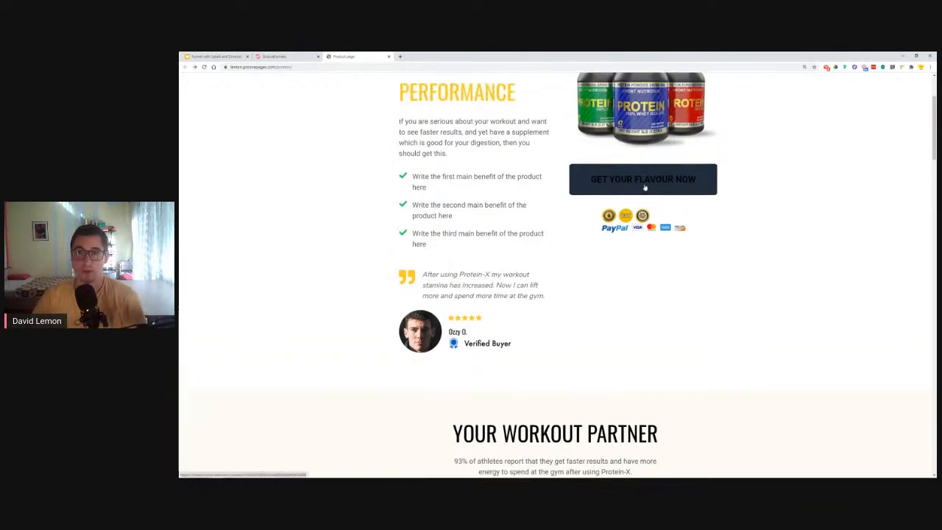
left_click(644, 187)
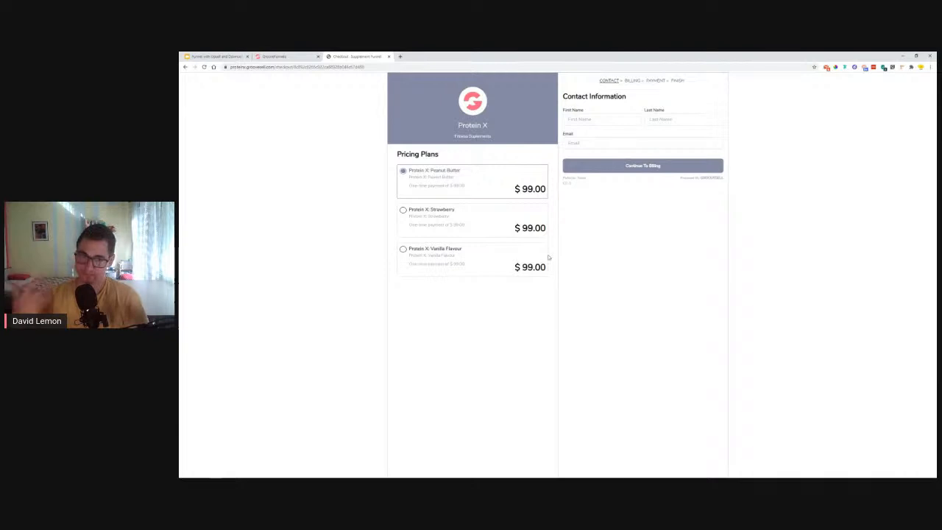
- Choose the Strawberry plan and enter the contact's first name
left_click(436, 221)
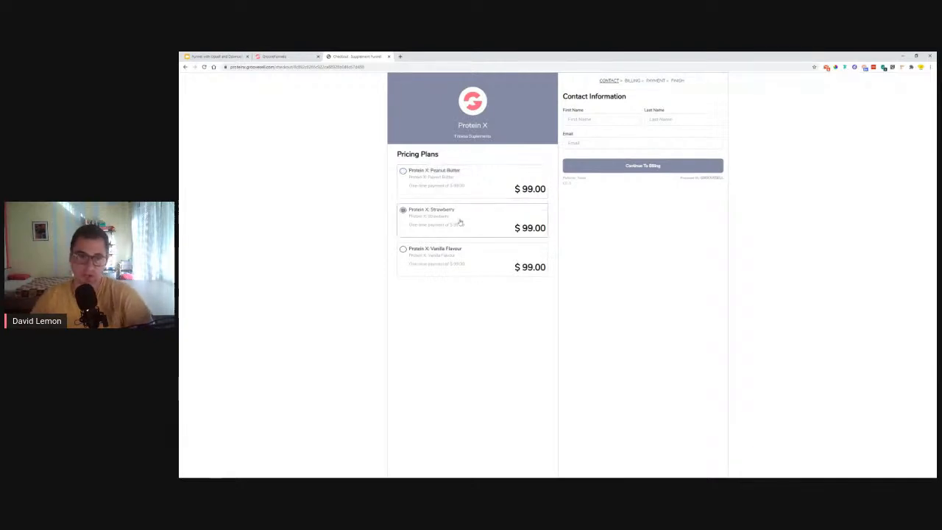
left_click(631, 166)
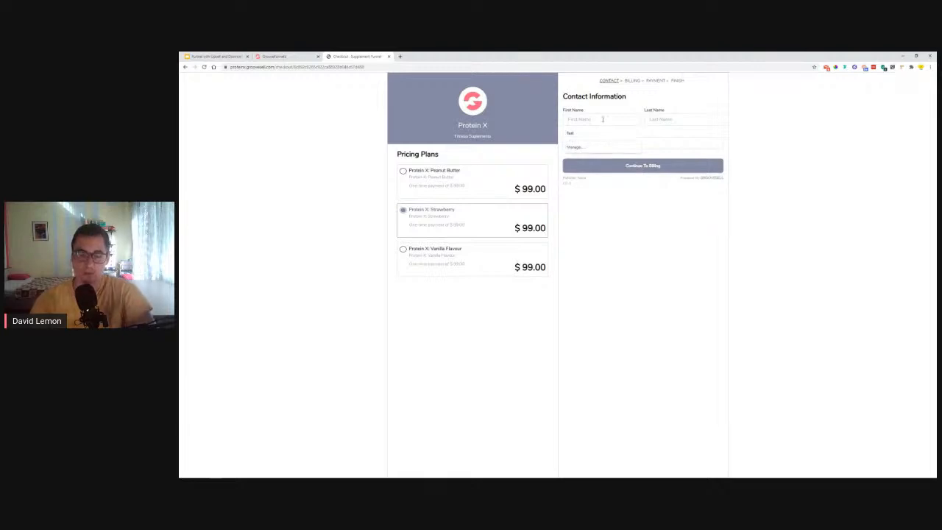
left_click(603, 119)
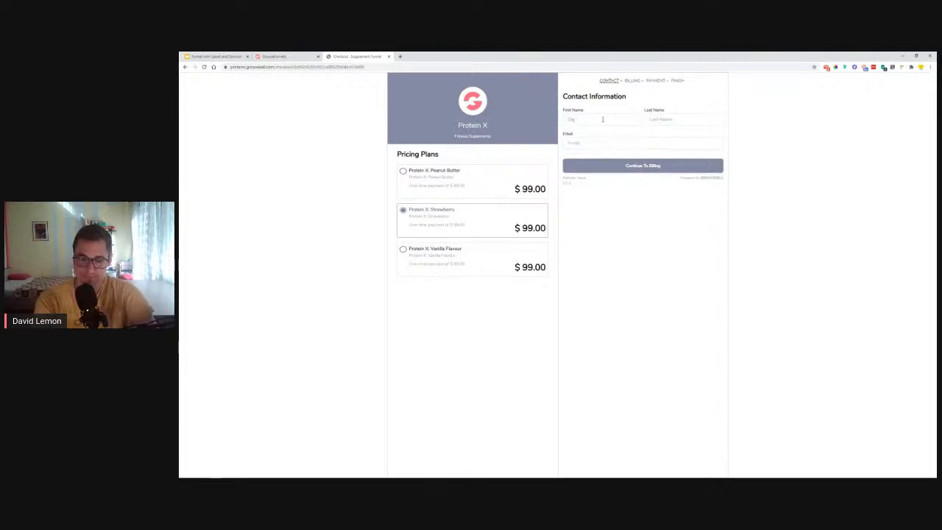
type("Lemon")
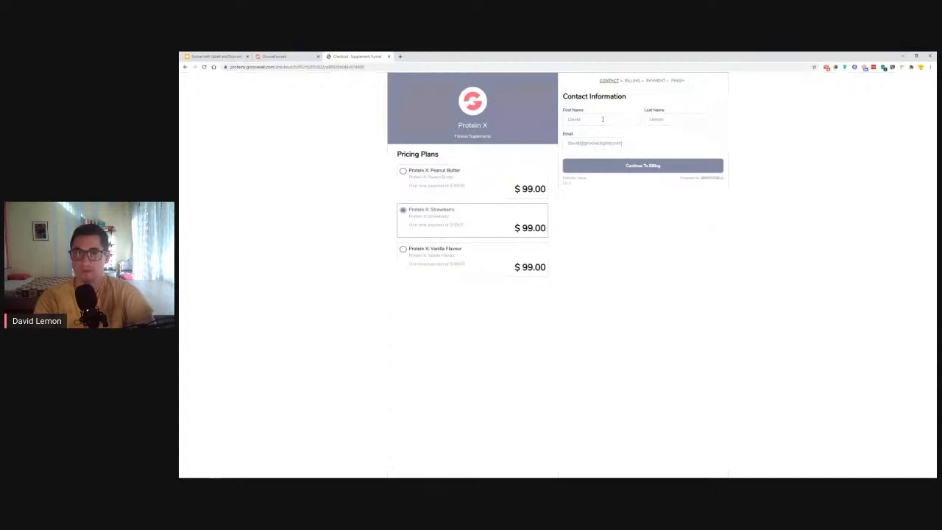
left_click(679, 169)
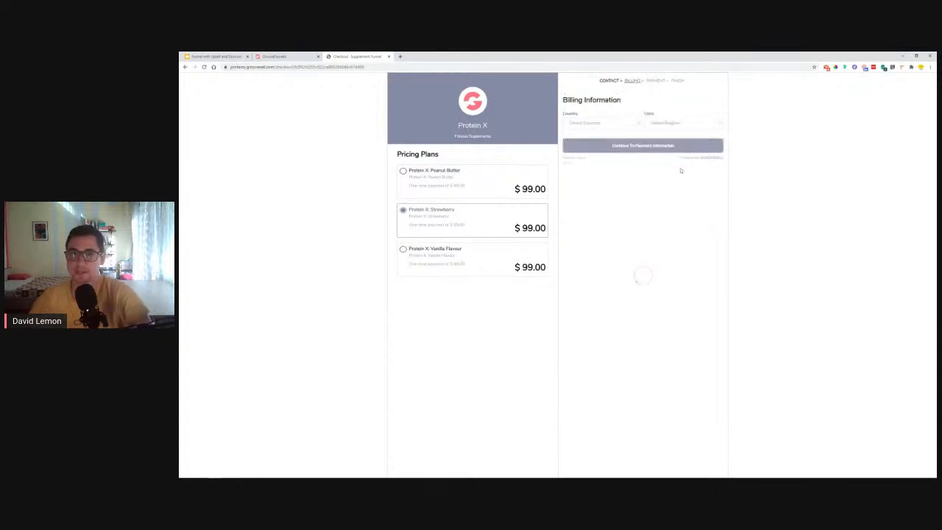
- Set Antarctica as both the billing country and region
left_click(596, 124)
left_click(582, 192)
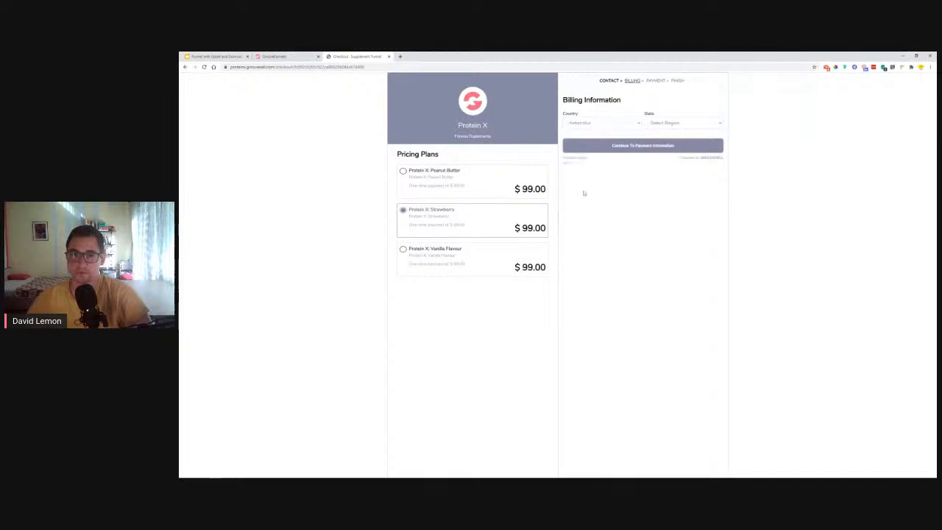
left_click(684, 124)
left_click(681, 139)
left_click(618, 146)
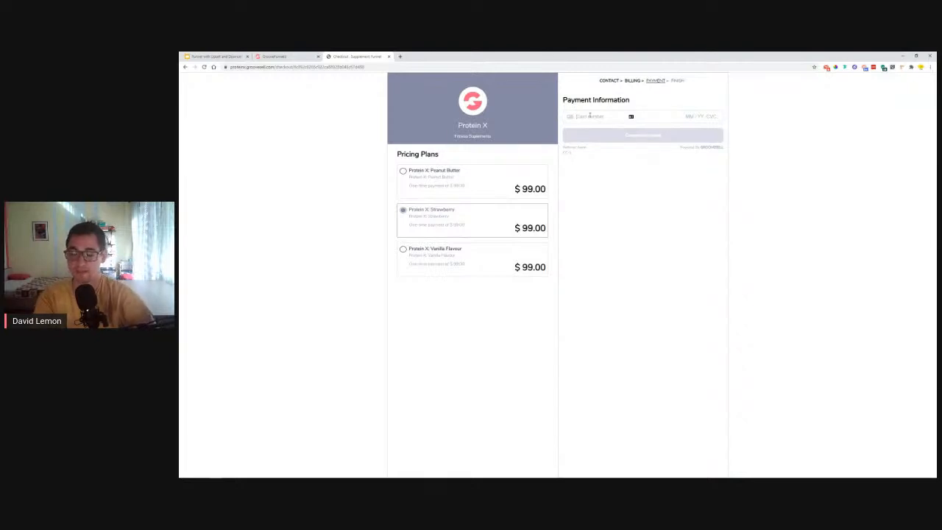
- Enter the test card number, expiry 04/23, CVC 123 and ZIP 12345, then complete the purchase
type("42 ")
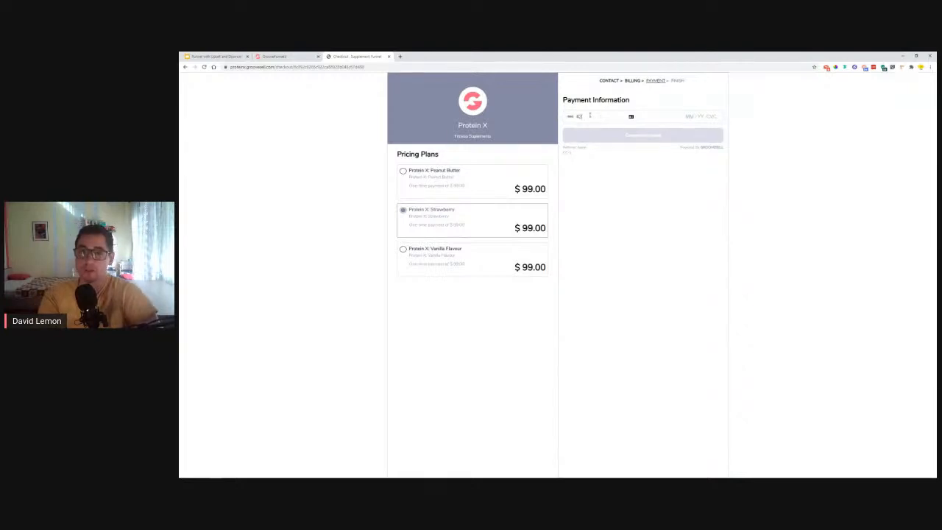
type("4242 4242 4242 04 / 23 123")
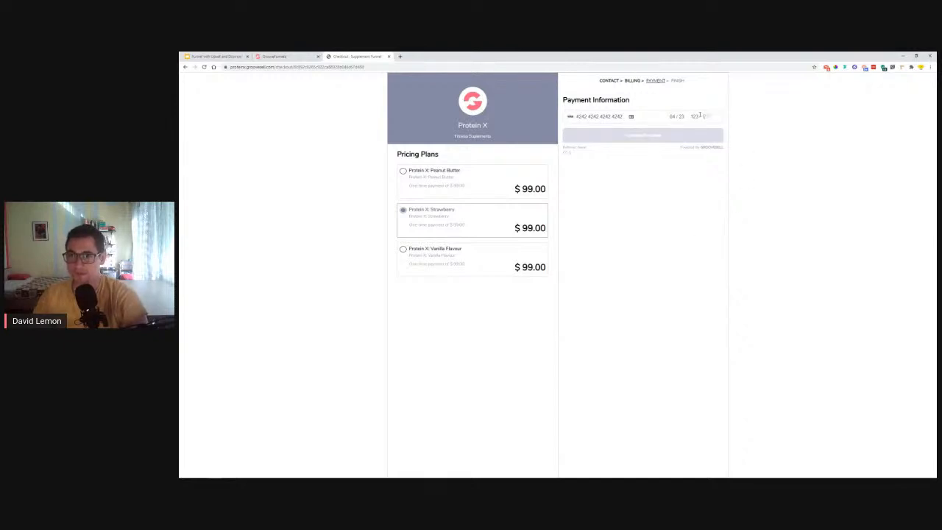
key("BackSpace")
key("BackSpace")
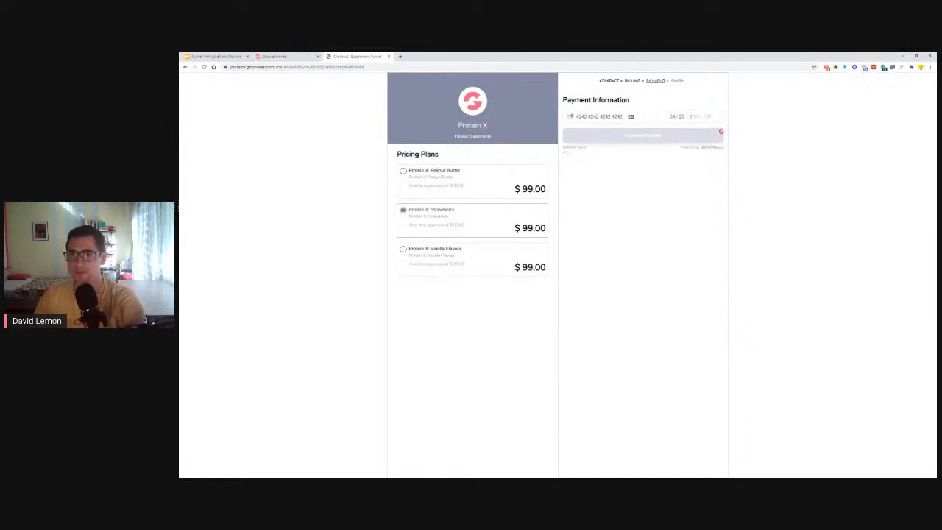
type("123 ")
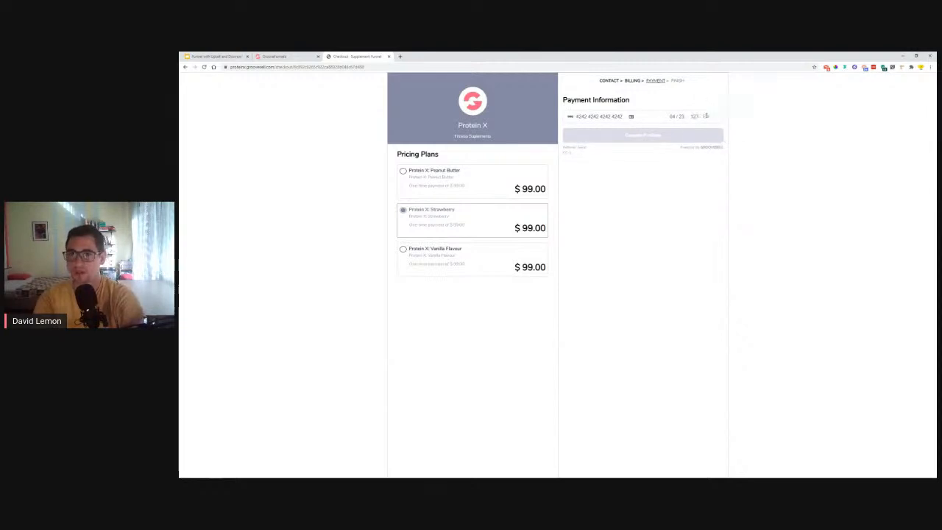
type("12345")
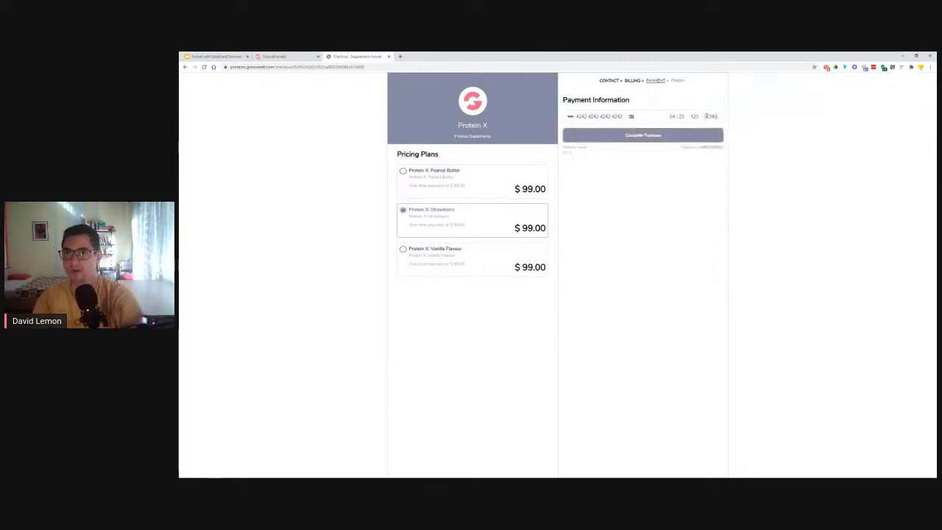
left_click(666, 133)
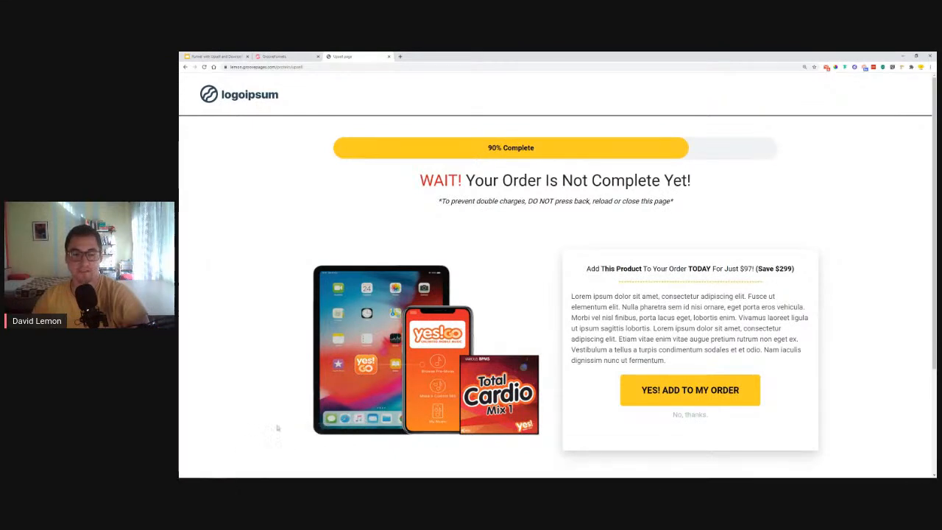
- Review the $97 upsell offer and accept it with YES! ADD TO MY ORDER
scroll(271, 360, "down", 2)
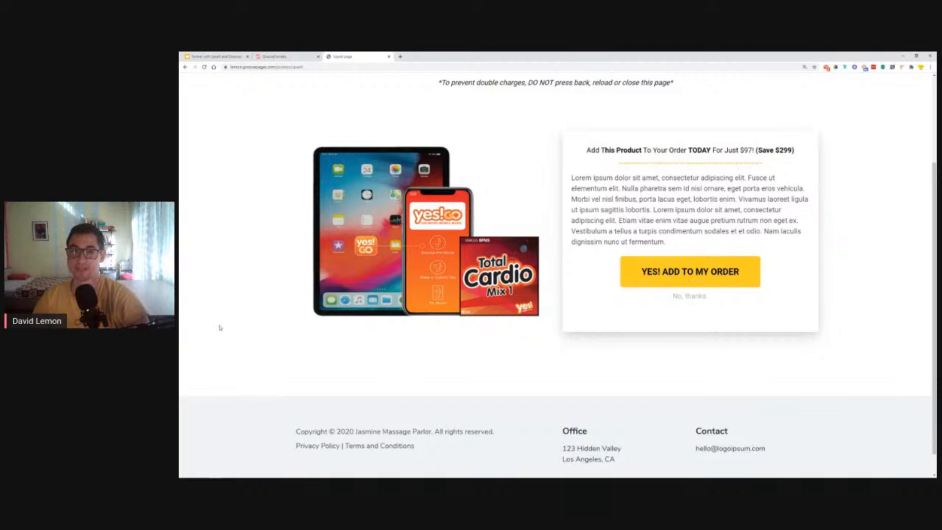
scroll(216, 335, "up", 3)
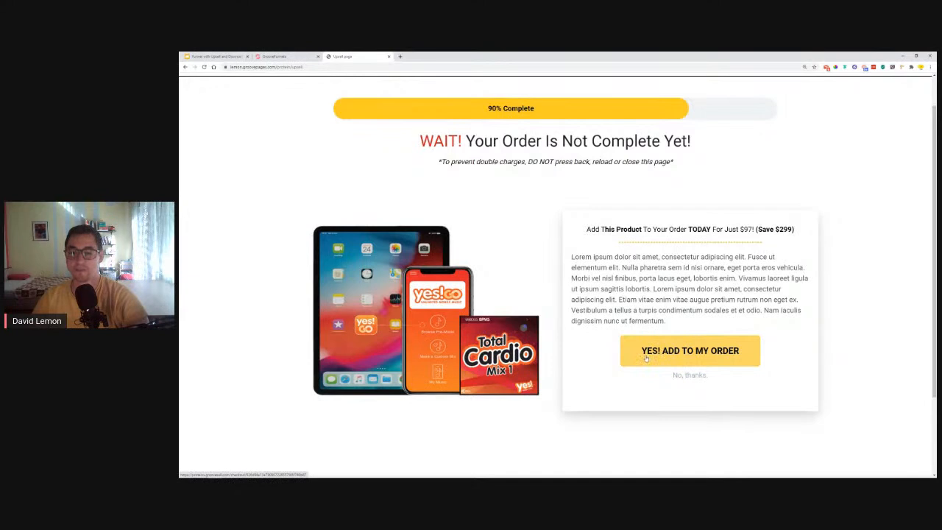
left_click(688, 352)
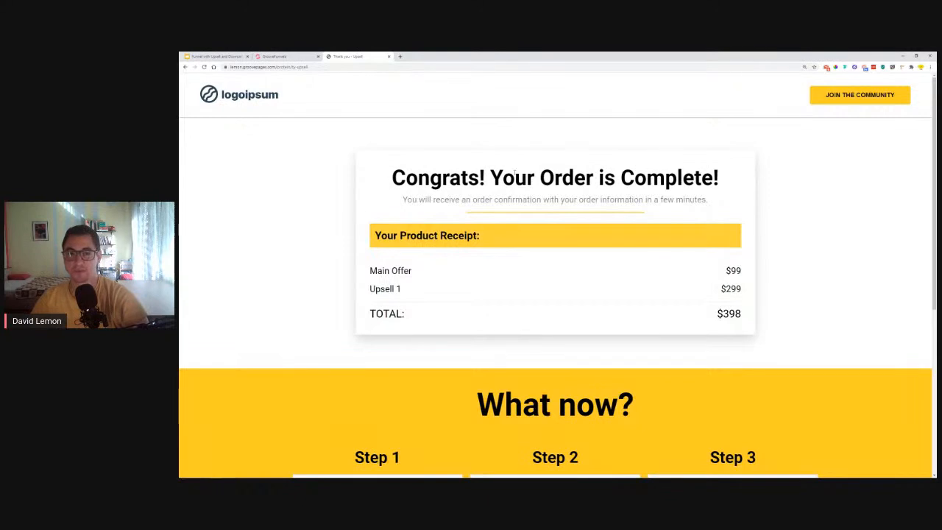
- Highlight the Main Offer, Upsell 1 and TOTAL lines on the $398 receipt
triple_click(370, 270)
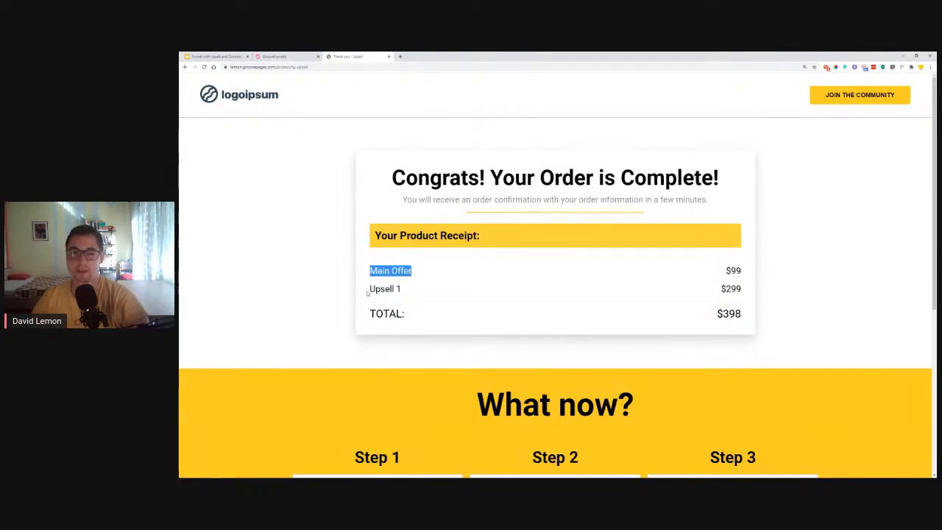
left_click_drag(370, 288, 553, 278)
double_click(370, 314)
left_click_drag(370, 314, 373, 312)
left_click(748, 315)
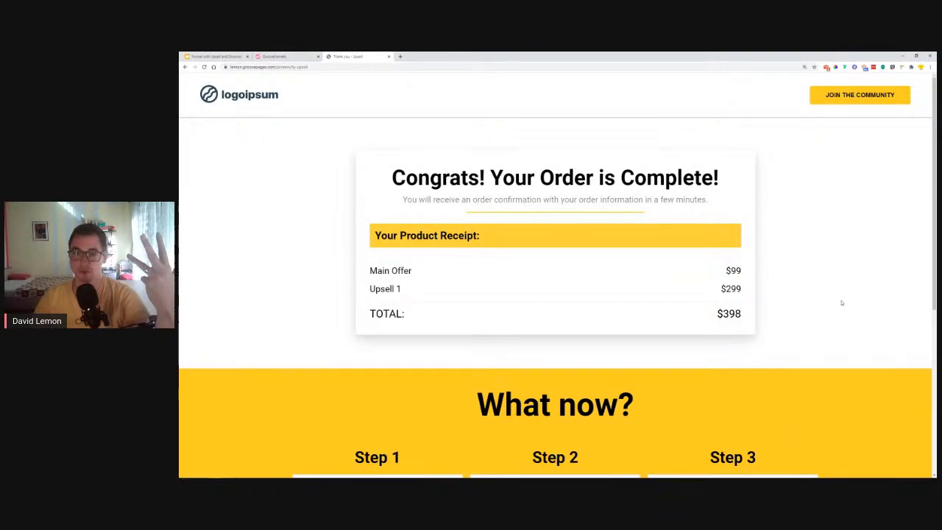
- Scroll through the order confirmation page and zoom the browser out
scroll(841, 303, "down", 2)
scroll(841, 303, "down", 1)
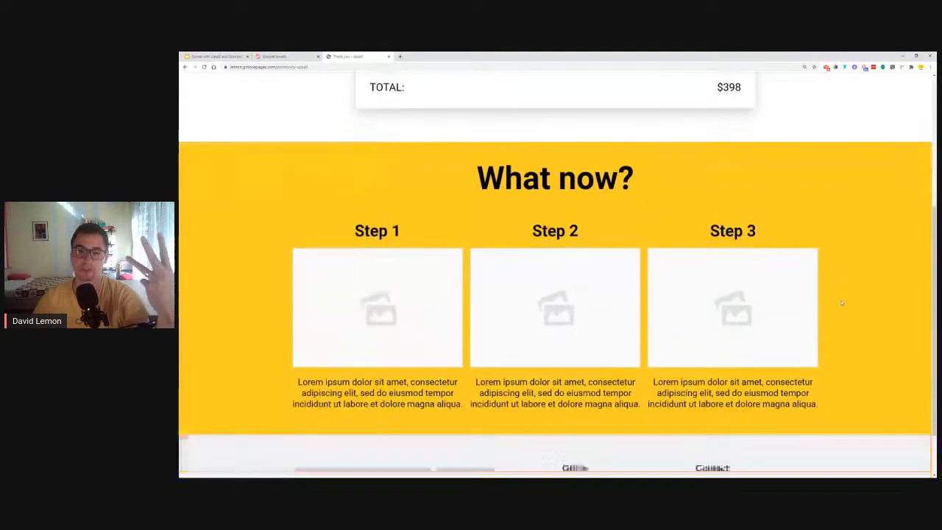
scroll(846, 303, "up", 4)
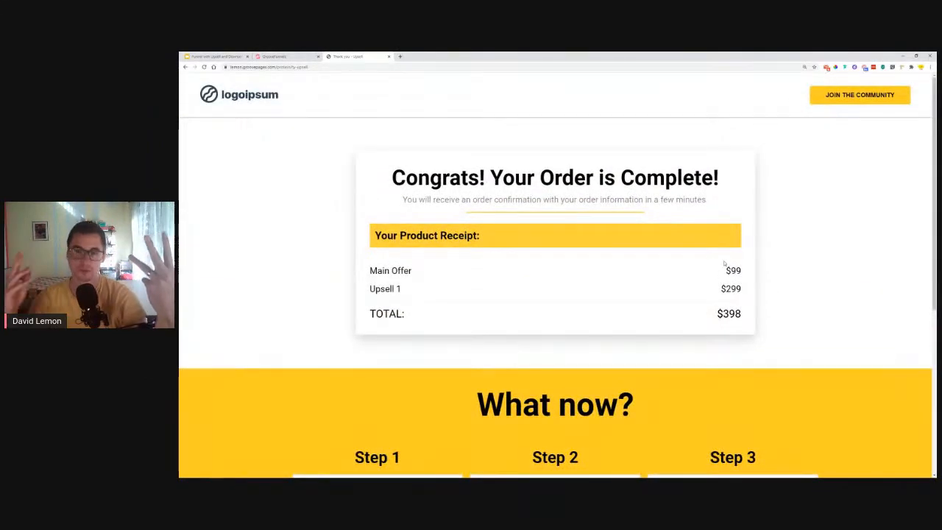
scroll(788, 277, "down", 3)
scroll(807, 272, "down", 1)
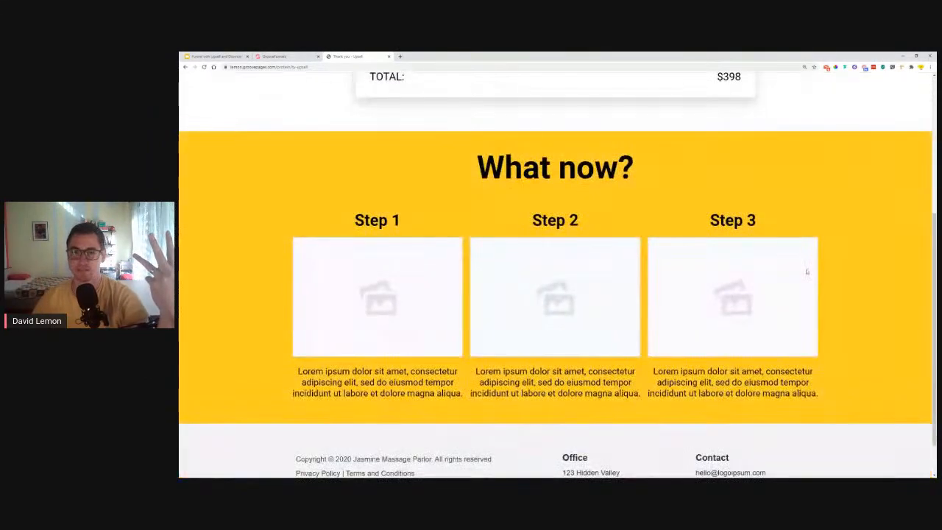
scroll(415, 316, "up", 1)
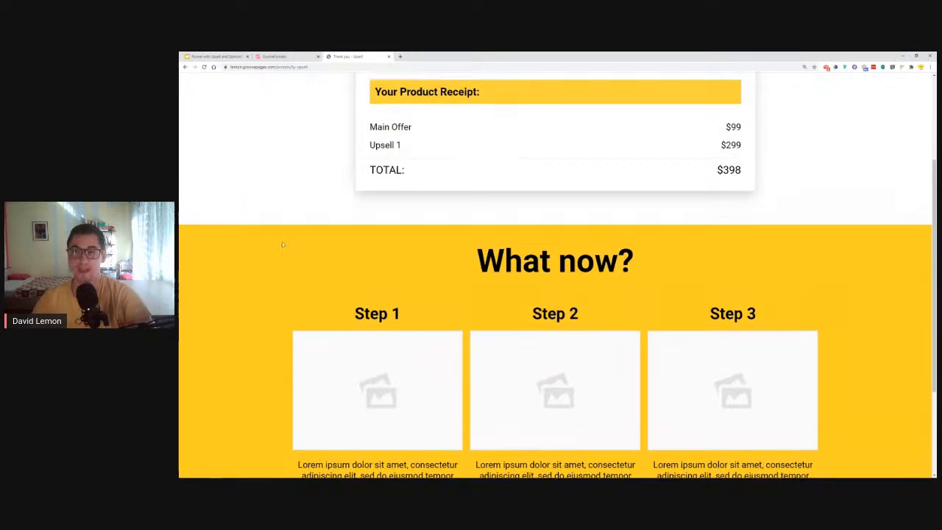
scroll(281, 244, "up", 2)
scroll(282, 244, "up", 1)
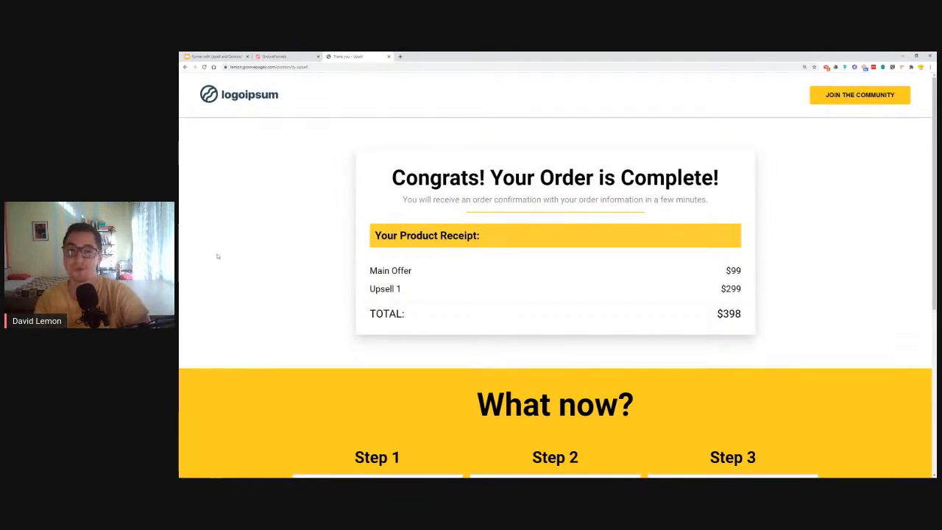
key("ctrl+minus")
key("ctrl+minus")
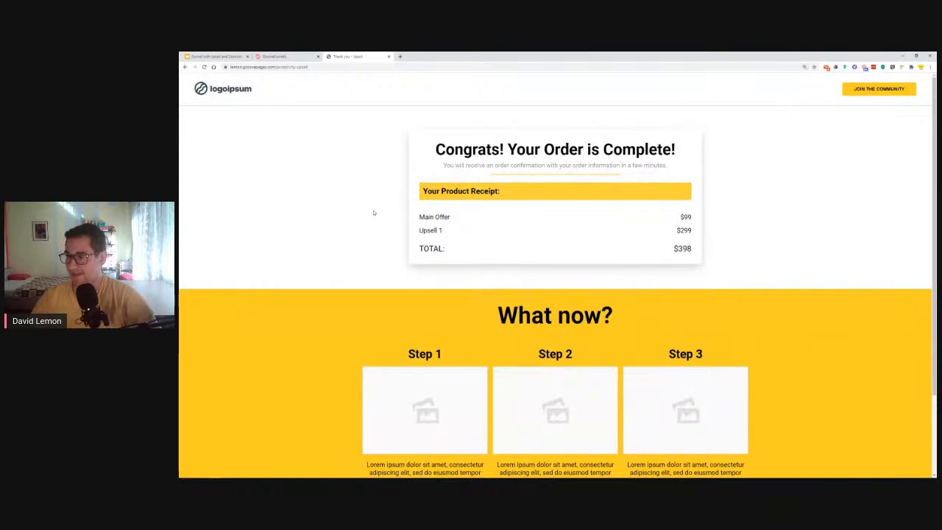
scroll(374, 213, "down", 2)
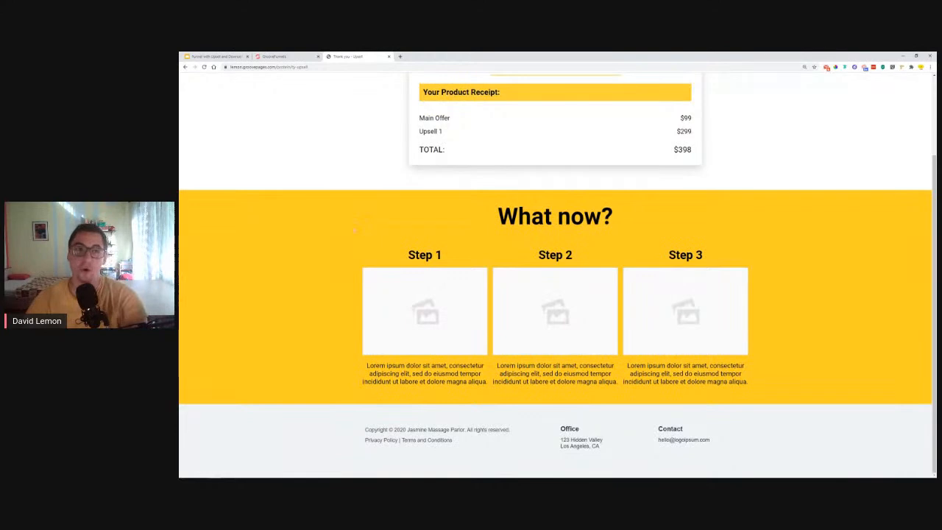
- Present slide 7's funnel diagram from the Funnel with Upsell and Downsell deck full screen
left_click(213, 56)
left_click(251, 373)
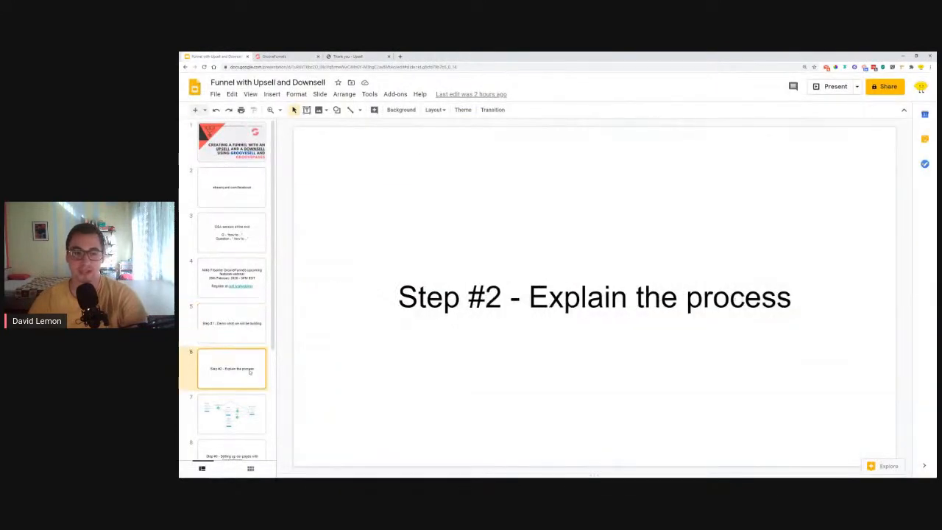
key("Down")
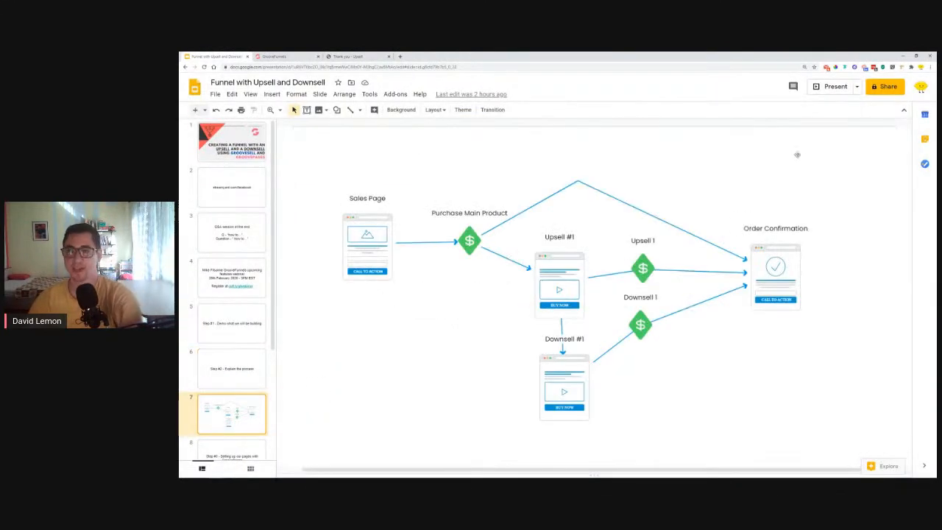
left_click(835, 86)
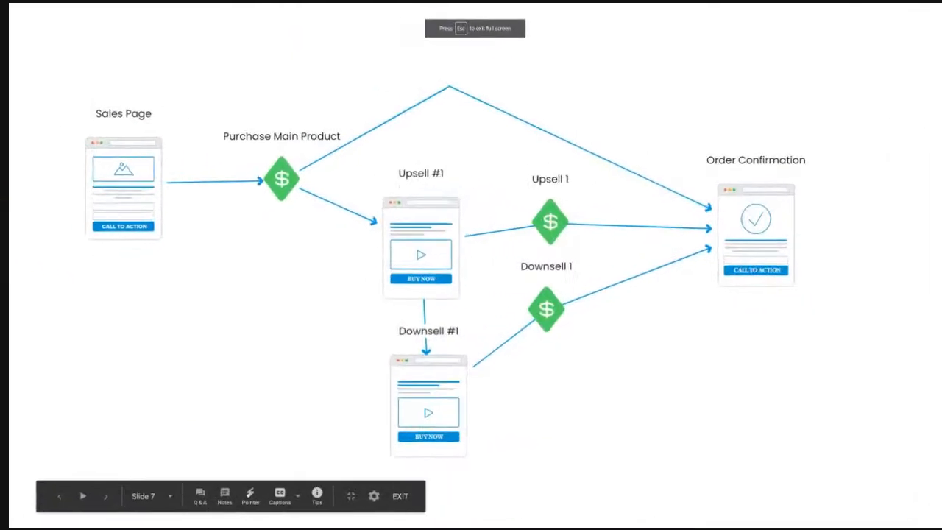
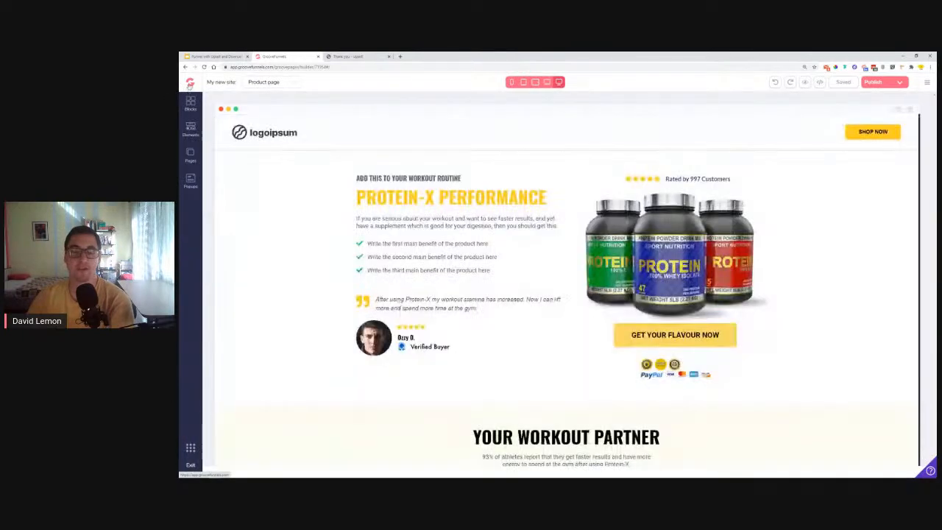
- Leave the editor for the GroovePages My Sites list and start creating a new site
left_click(189, 84)
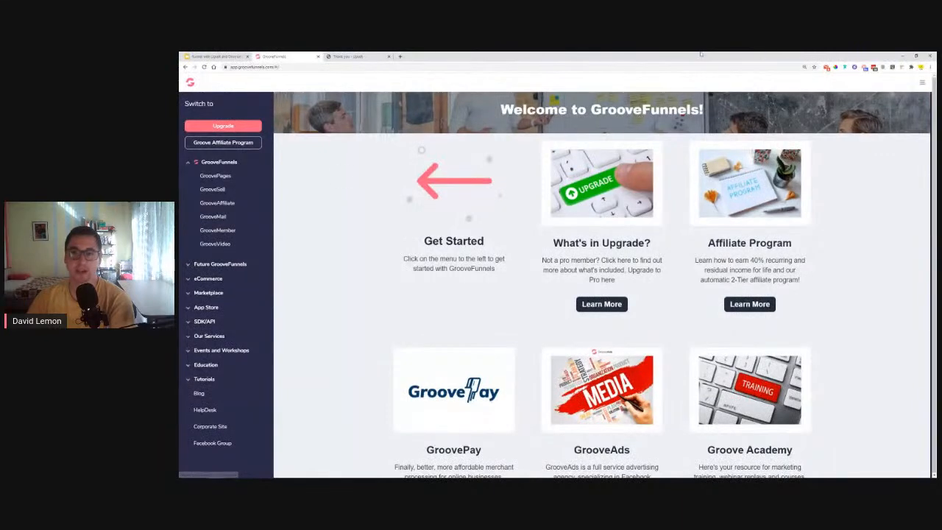
left_click(224, 178)
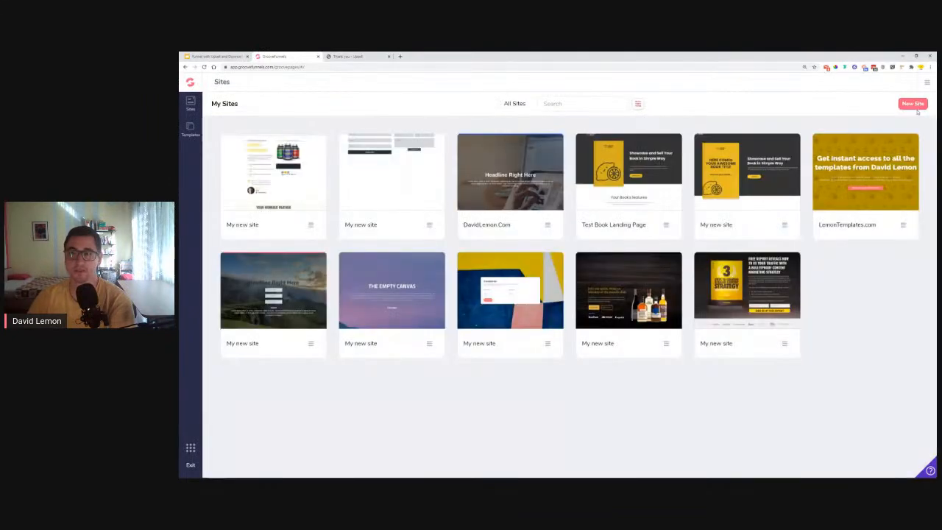
left_click(913, 104)
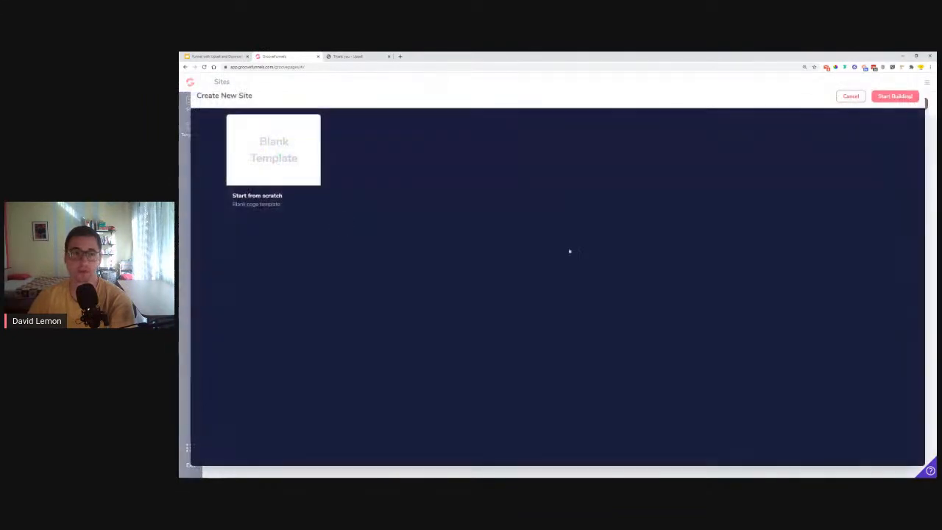
- Build the new site from the Blank Template and show its pages list with only Home
left_click(276, 154)
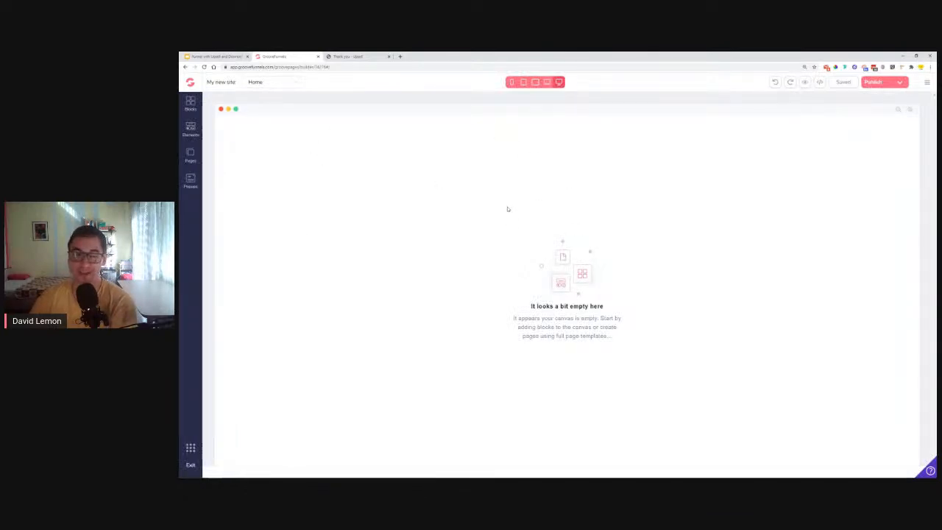
left_click(189, 155)
- Browse the new-page templates down past Yoga Challenge and Event Registration landing pages
left_click(296, 104)
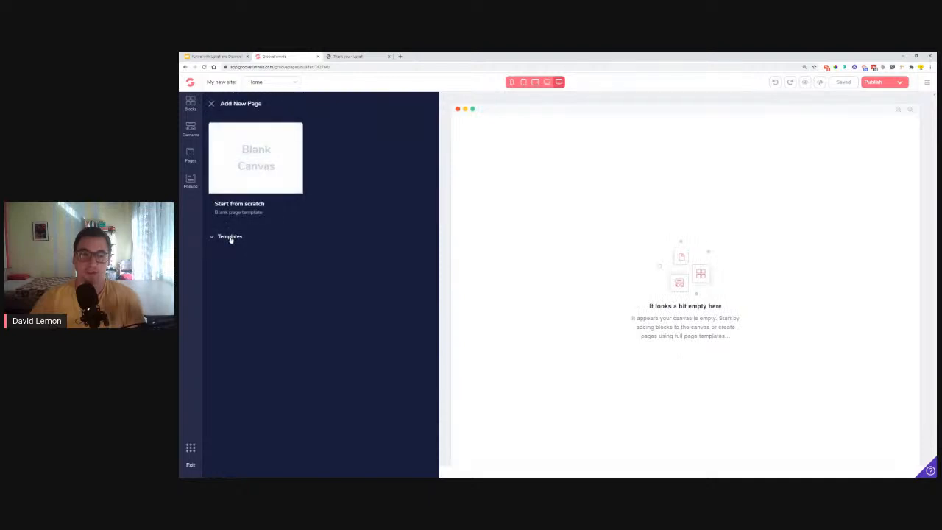
left_click(230, 237)
scroll(326, 235, "down", 2)
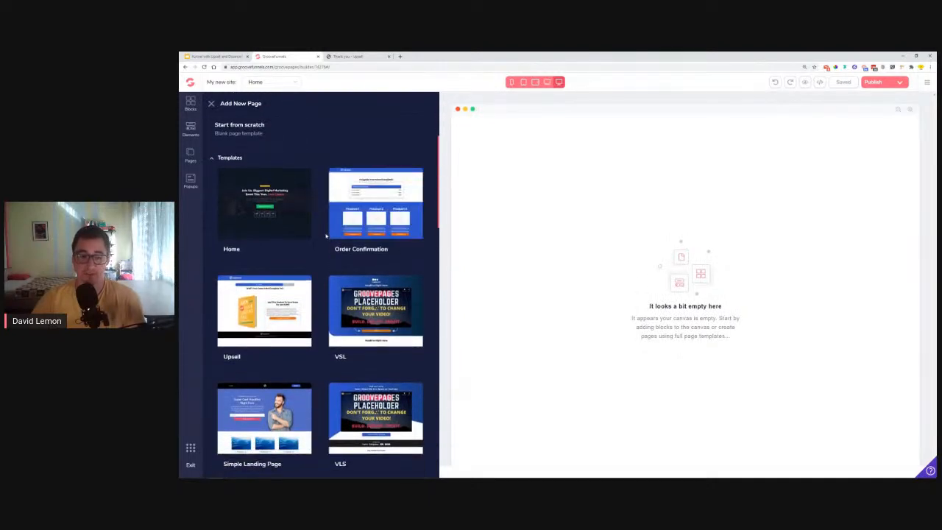
scroll(326, 236, "down", 8)
scroll(331, 232, "down", 5)
mouse_move(251, 381)
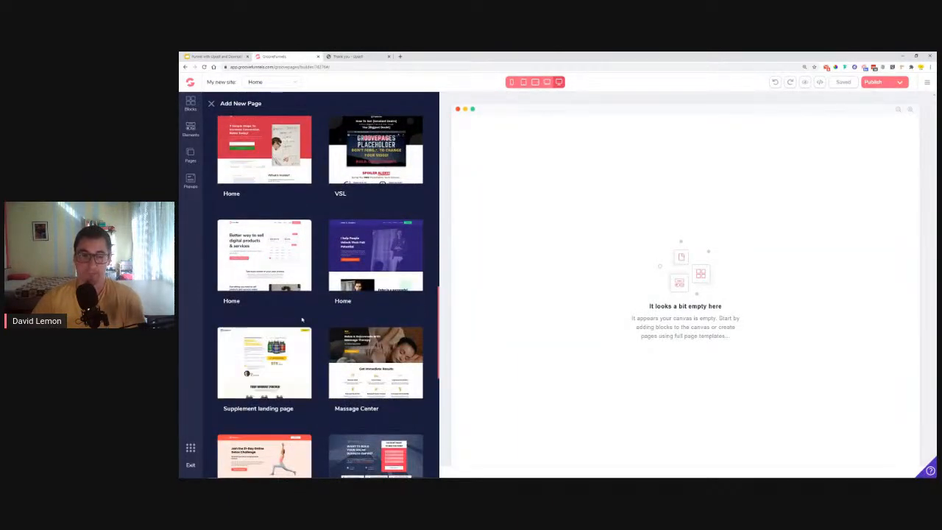
scroll(302, 324, "down", 2)
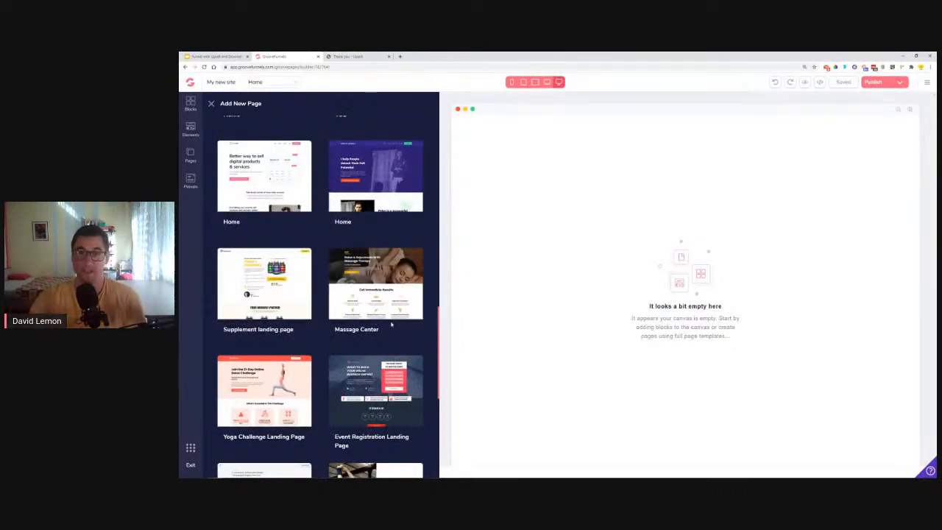
mouse_move(356, 318)
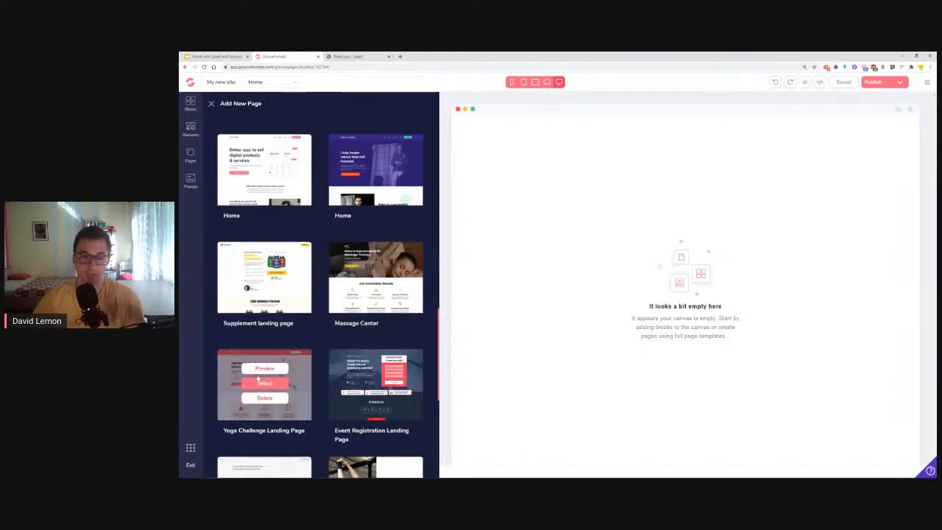
scroll(256, 382, "down", 3)
- Preview the Yoga Challenge Landing Page template down to its testimonials, $97 offer and footer
left_click(264, 217)
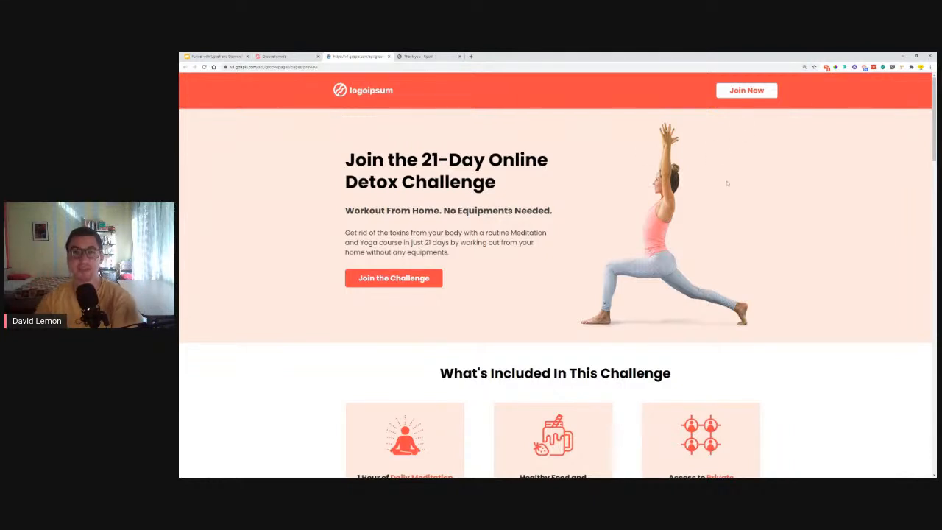
scroll(545, 238, "down", 6)
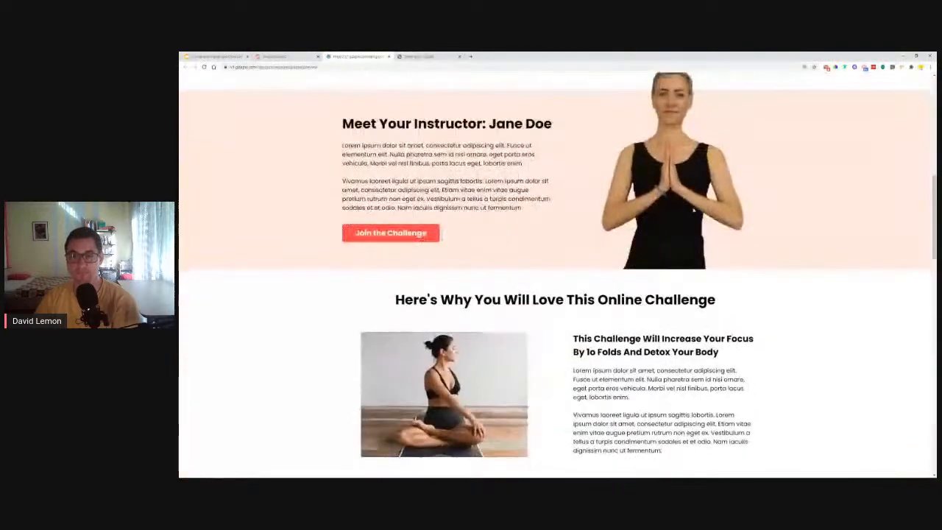
scroll(729, 248, "up", 1)
scroll(728, 248, "down", 6)
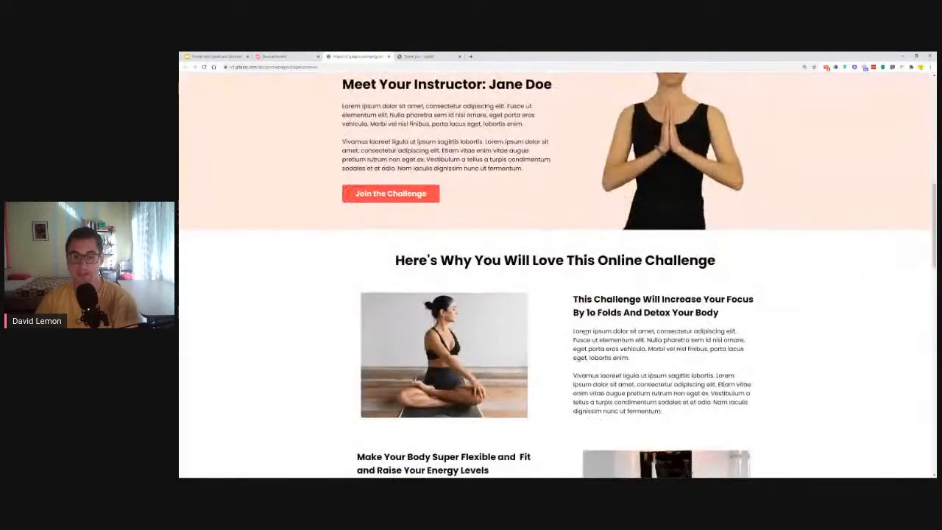
scroll(865, 282, "down", 2)
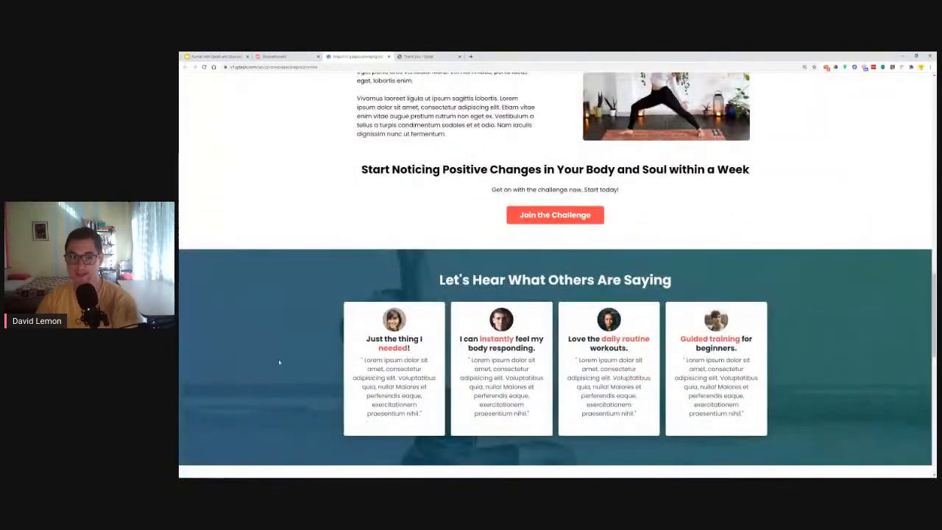
scroll(736, 298, "down", 5)
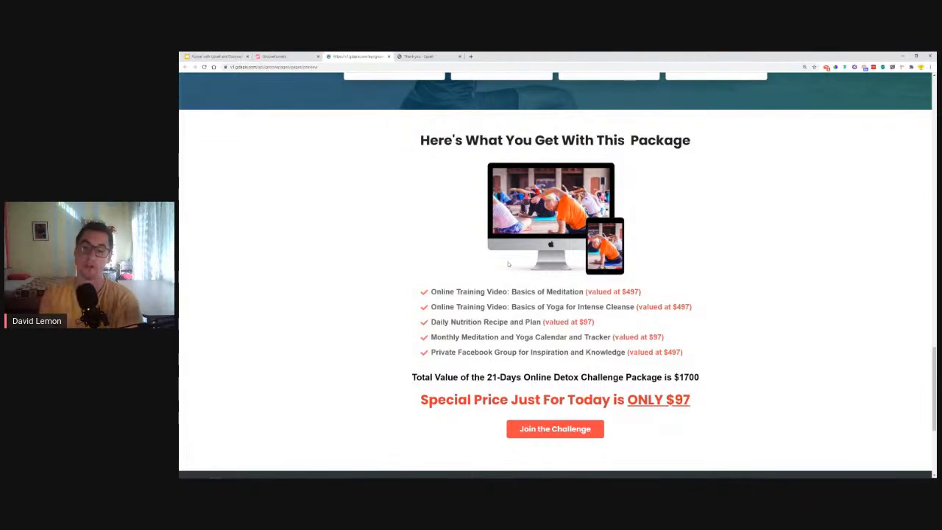
scroll(647, 324, "down", 4)
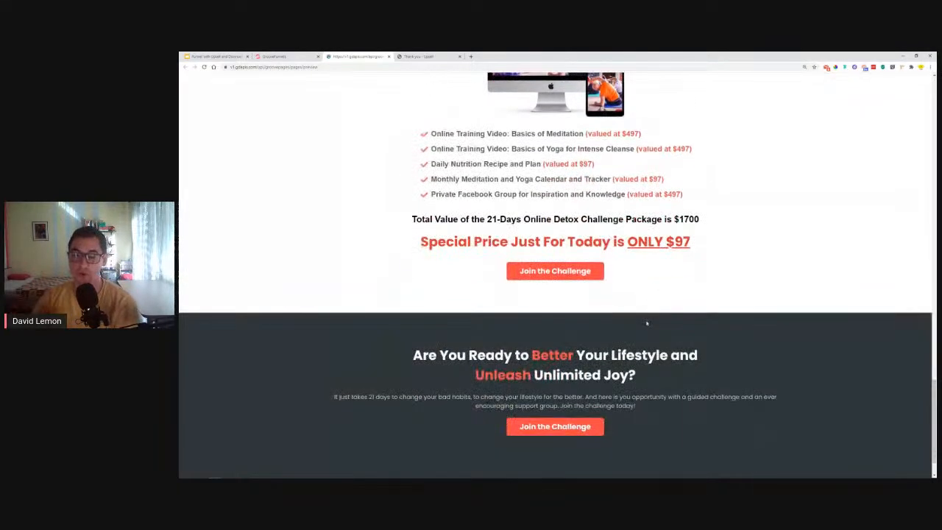
scroll(714, 294, "down", 1)
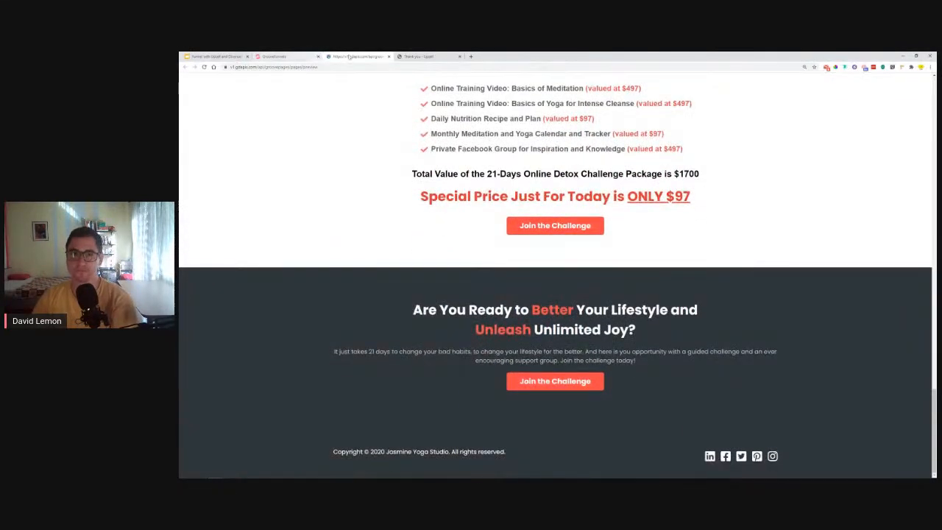
- Close the Yoga Challenge preview and compare templates in the Add New Page list
left_click(388, 56)
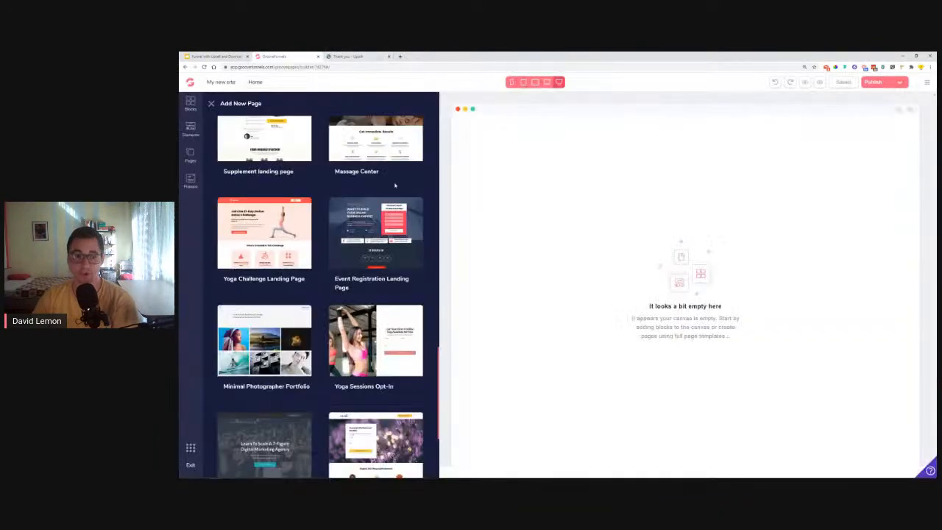
scroll(368, 275, "down", 2)
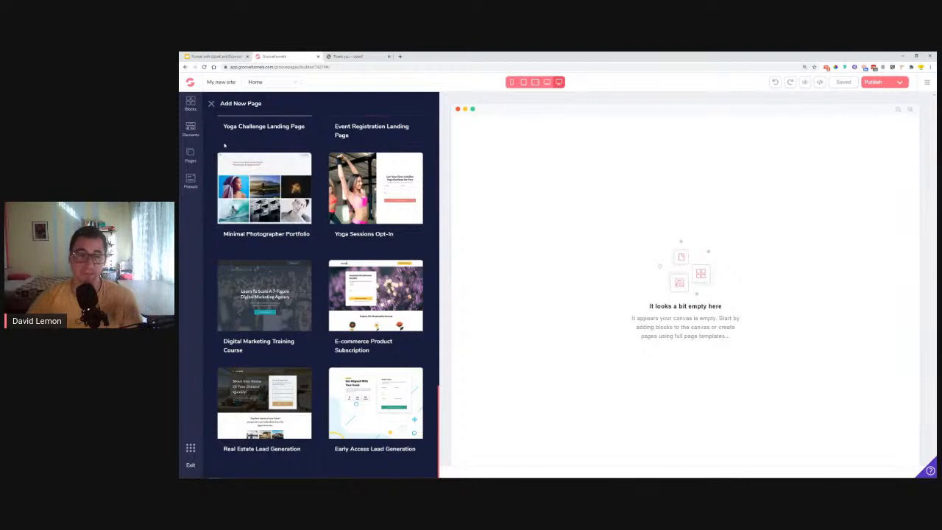
mouse_move(249, 223)
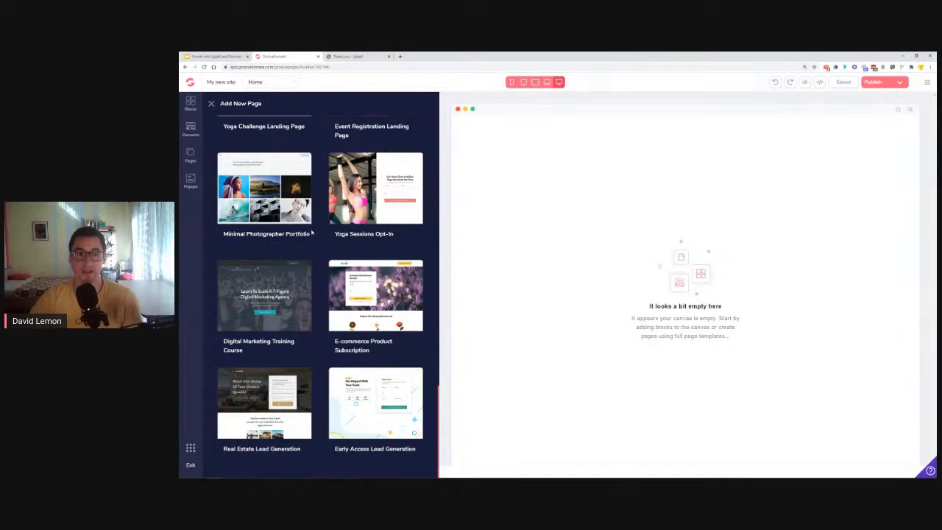
mouse_move(309, 221)
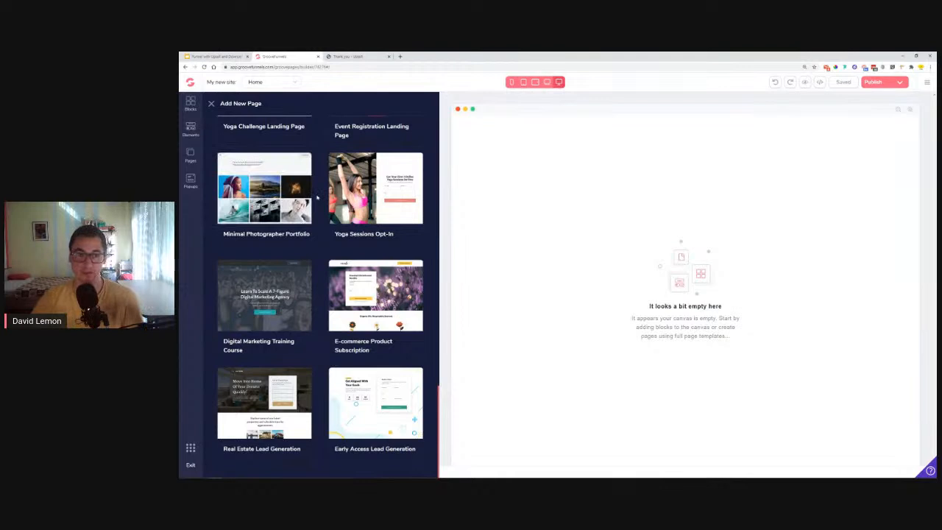
scroll(326, 235, "up", 2)
scroll(326, 235, "up", 3)
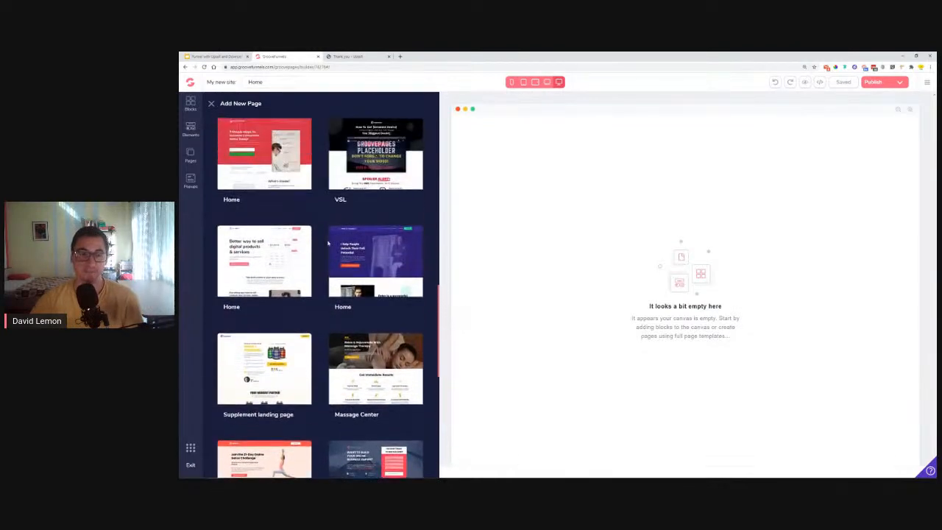
- Add Page 2 from the Supplement landing page template and review the Protein-X page
left_click(249, 372)
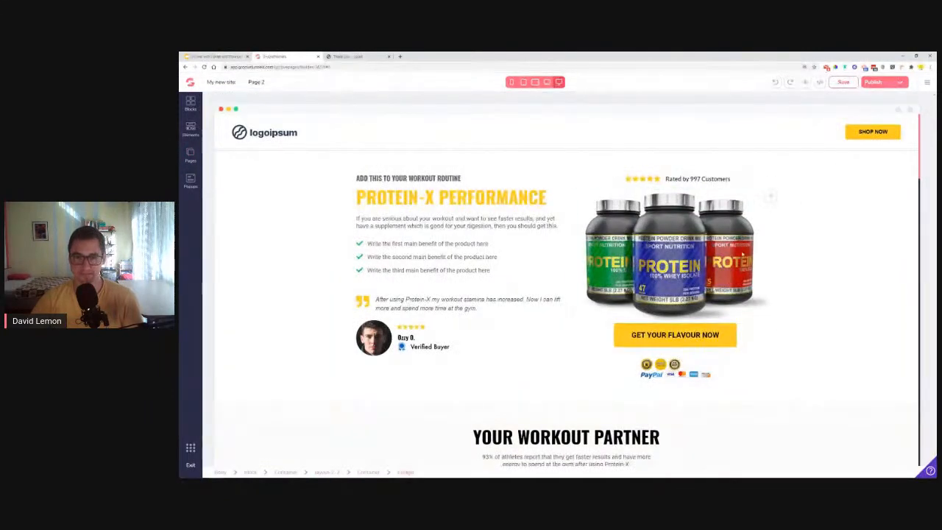
scroll(406, 269, "down", 10)
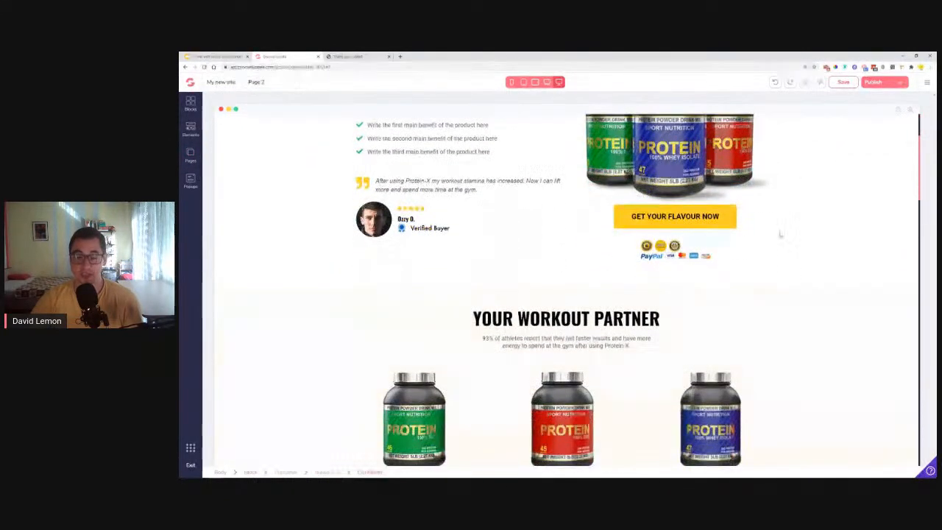
scroll(571, 256, "down", 6)
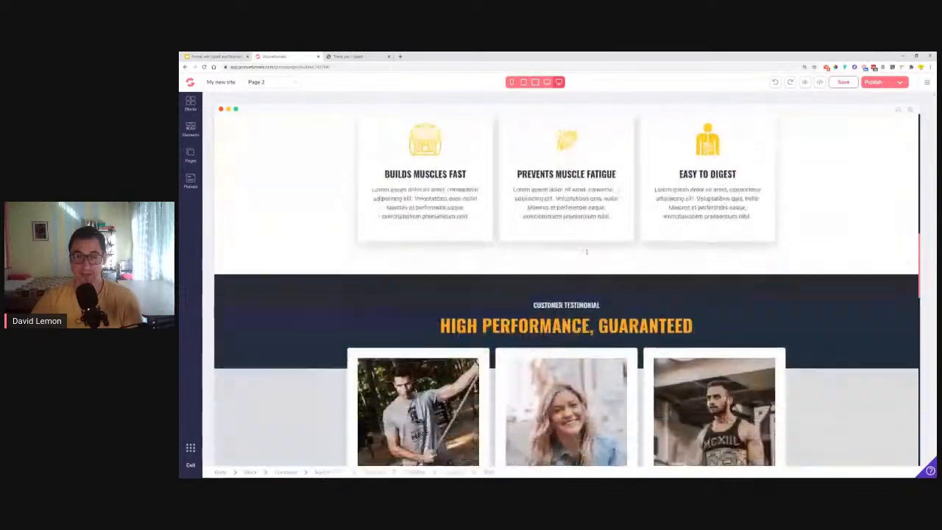
scroll(581, 261, "down", 6)
scroll(575, 271, "down", 3)
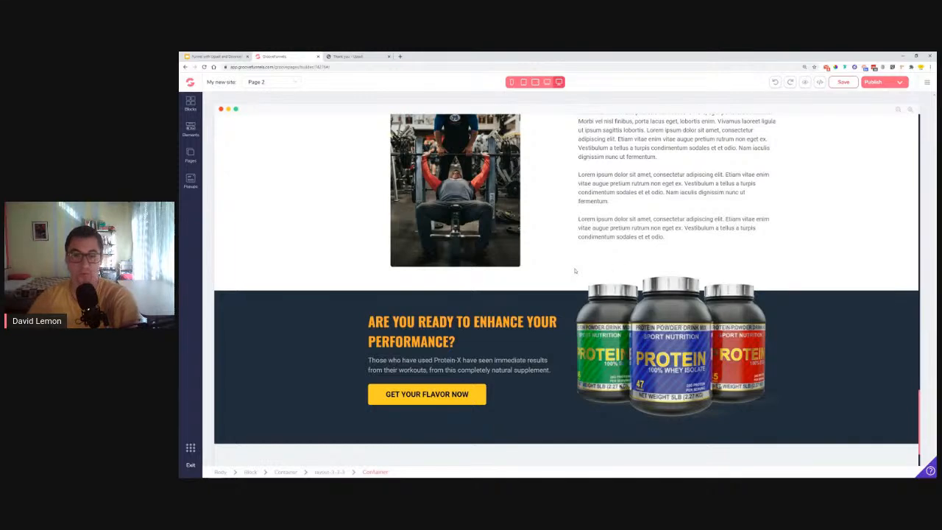
scroll(651, 268, "up", 5)
scroll(651, 268, "up", 10)
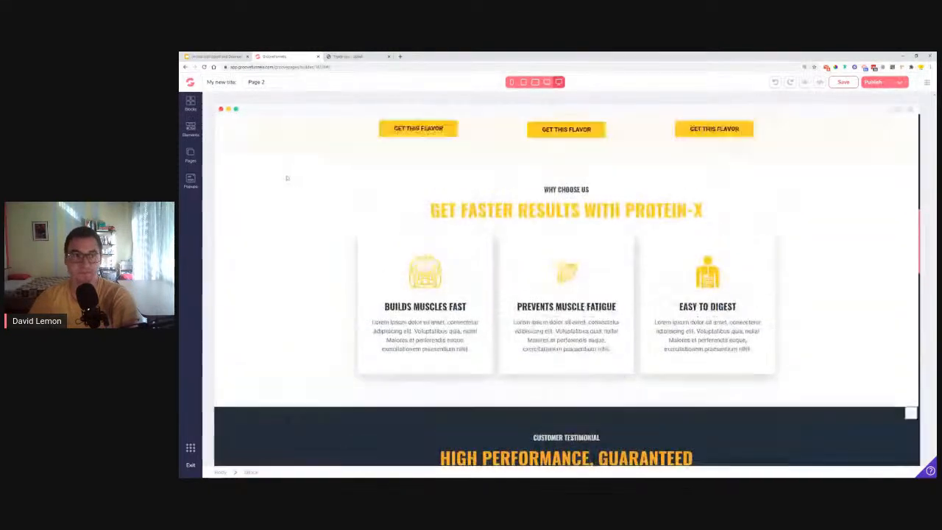
- Make Page 2 the site's homepage and delete the original Home page
left_click(193, 155)
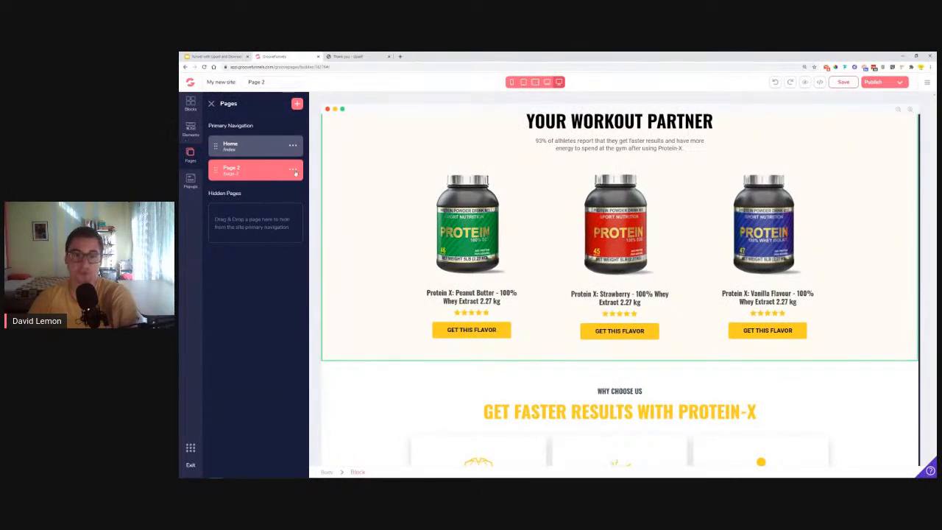
left_click(293, 170)
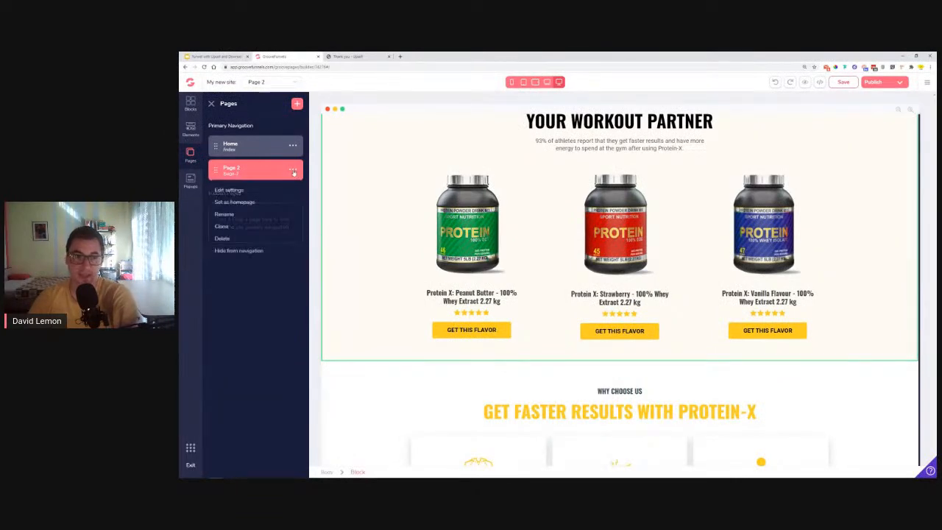
left_click(248, 205)
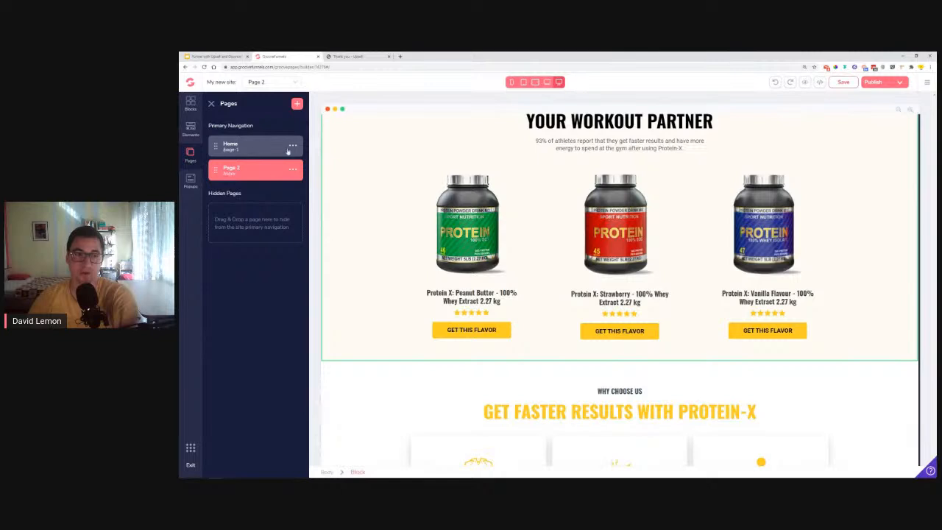
left_click(293, 147)
left_click(223, 214)
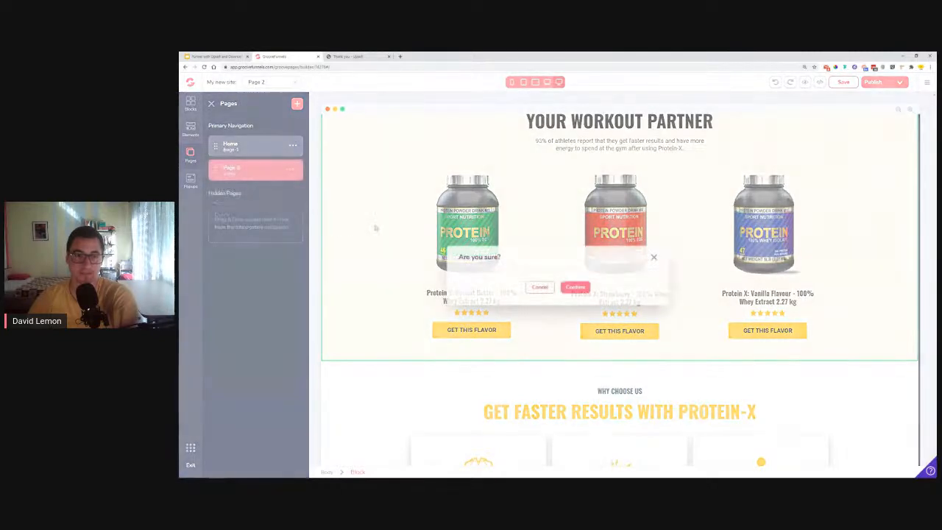
left_click(574, 288)
- Add a Blank Canvas page, then delete it again so only Page 2 remains
left_click(297, 104)
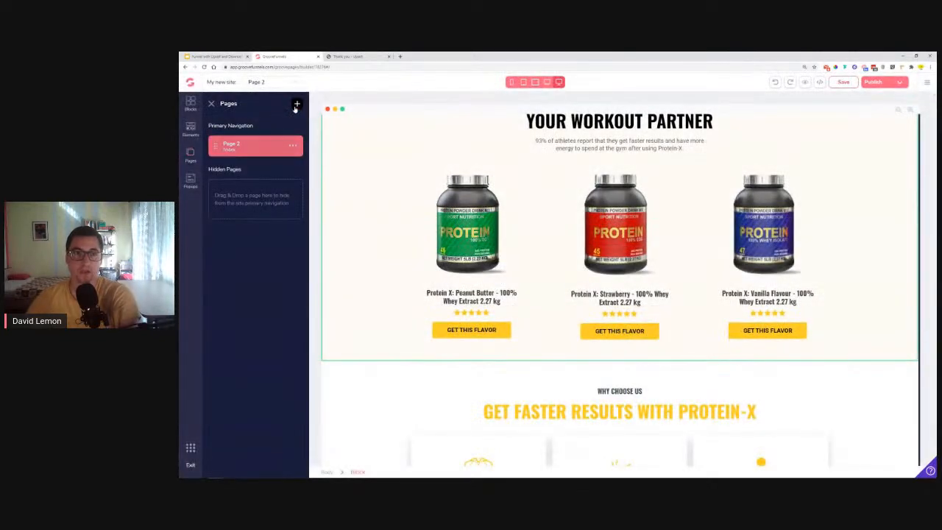
left_click(270, 148)
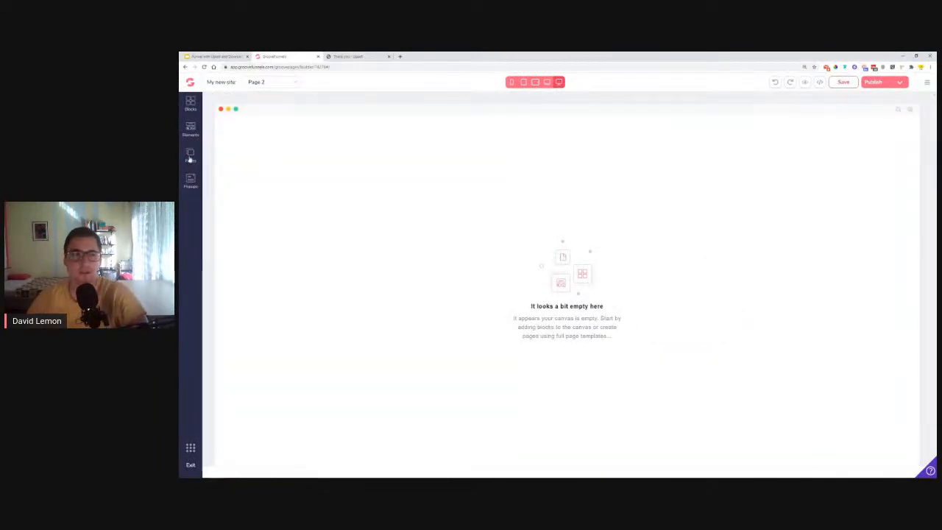
left_click(189, 155)
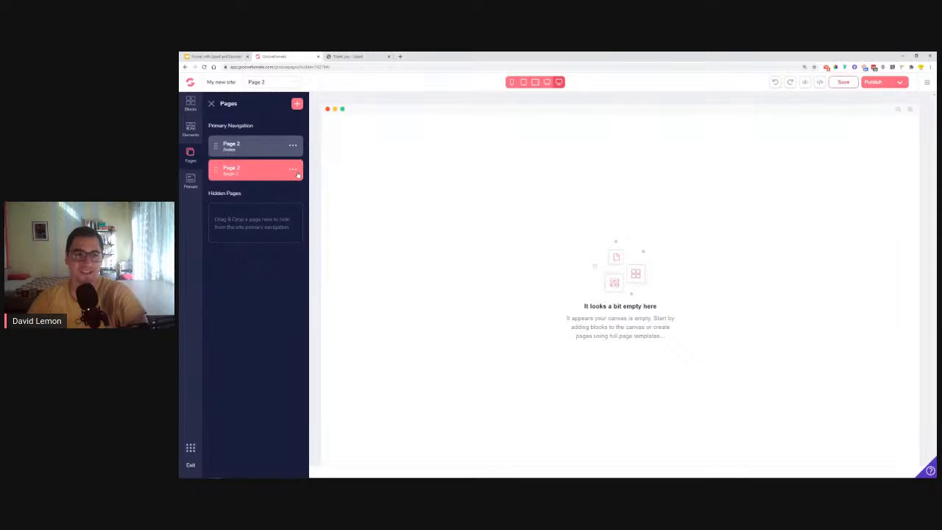
left_click(294, 170)
left_click(223, 238)
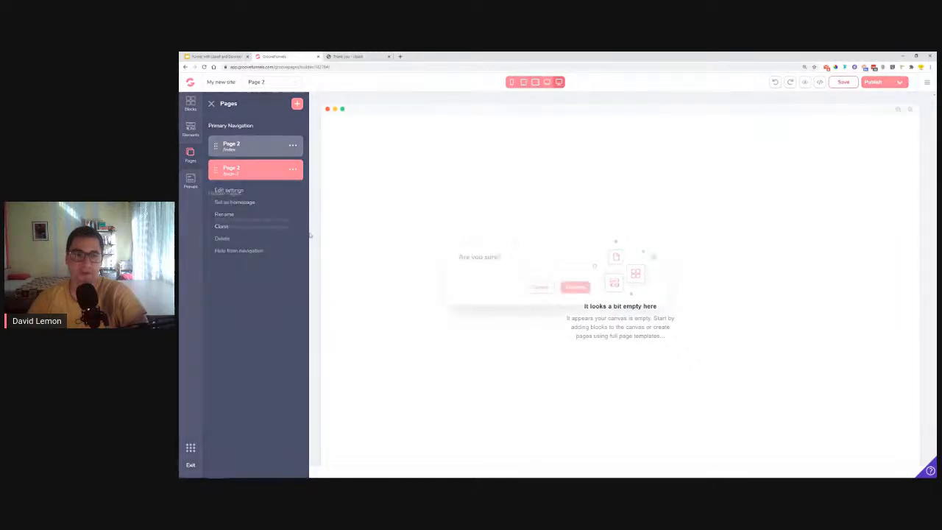
left_click(575, 287)
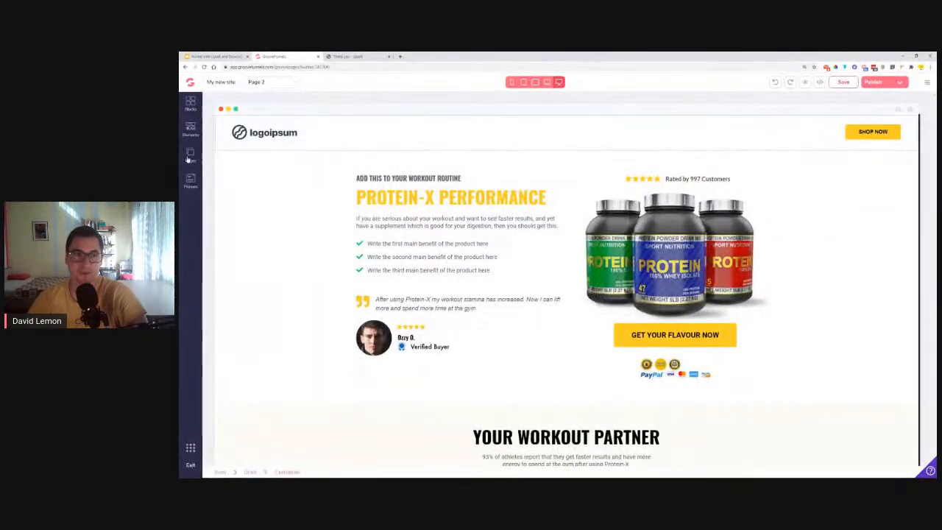
left_click(190, 156)
left_click(296, 104)
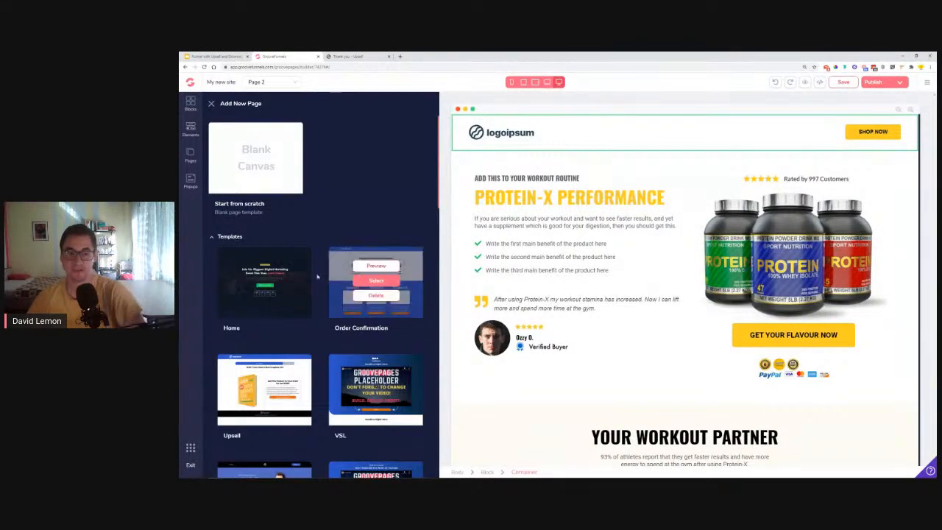
- Add a page from the Upsell template with the $299 offer and 90% Complete bar
mouse_move(344, 264)
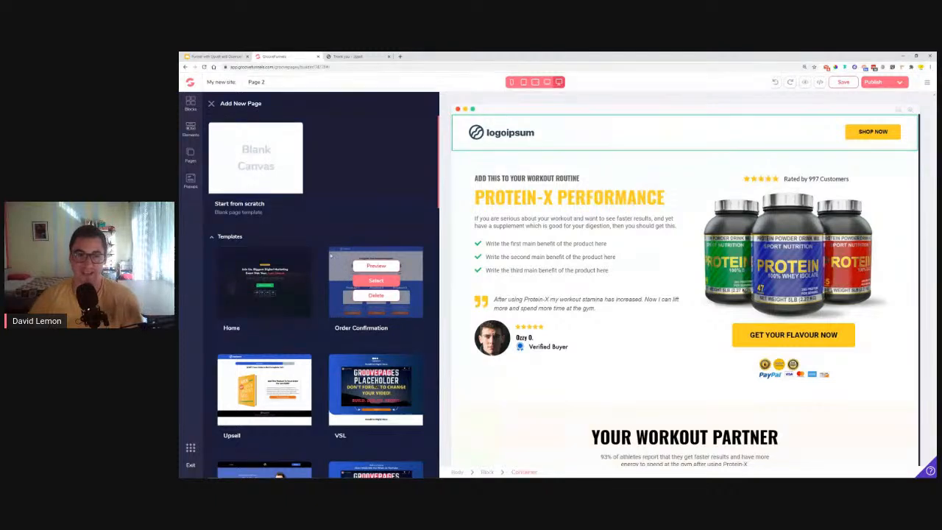
scroll(328, 254, "down", 1)
mouse_move(217, 290)
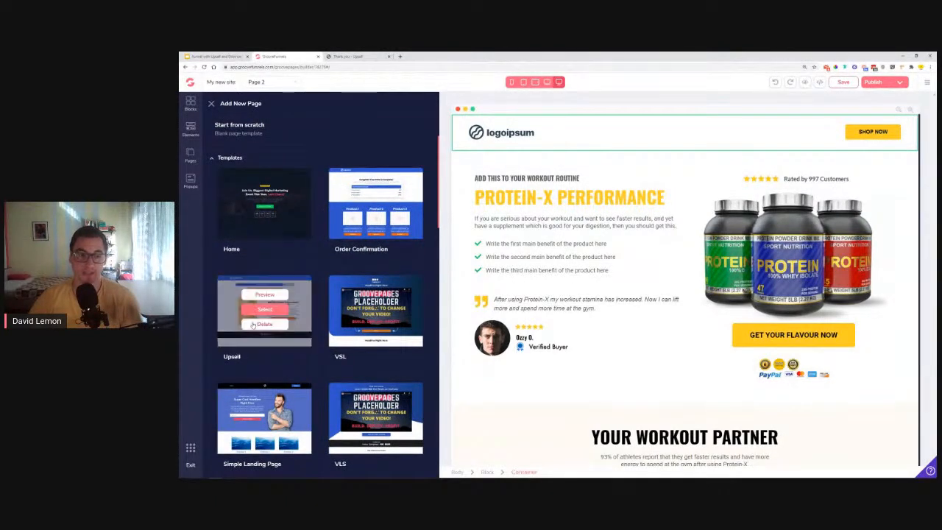
left_click(261, 310)
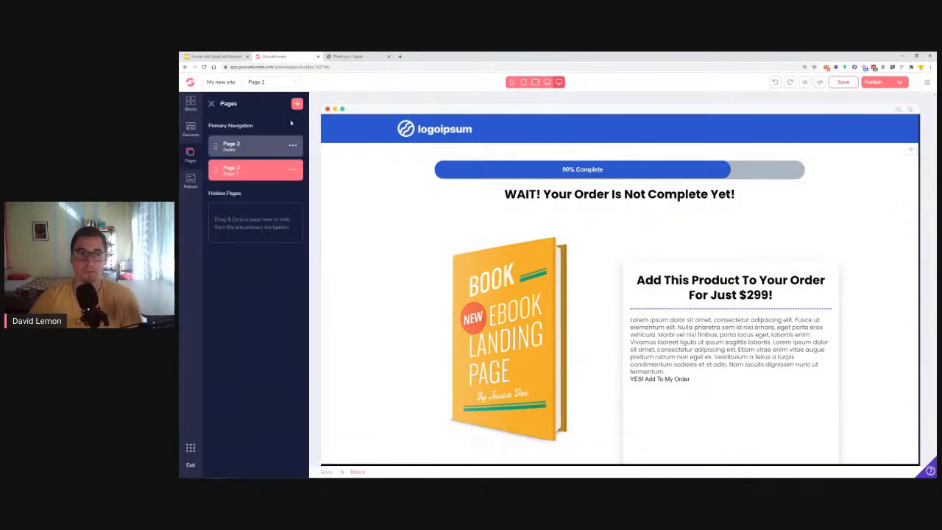
- Add a third page from the Order Confirmation template and show the pages list
left_click(297, 105)
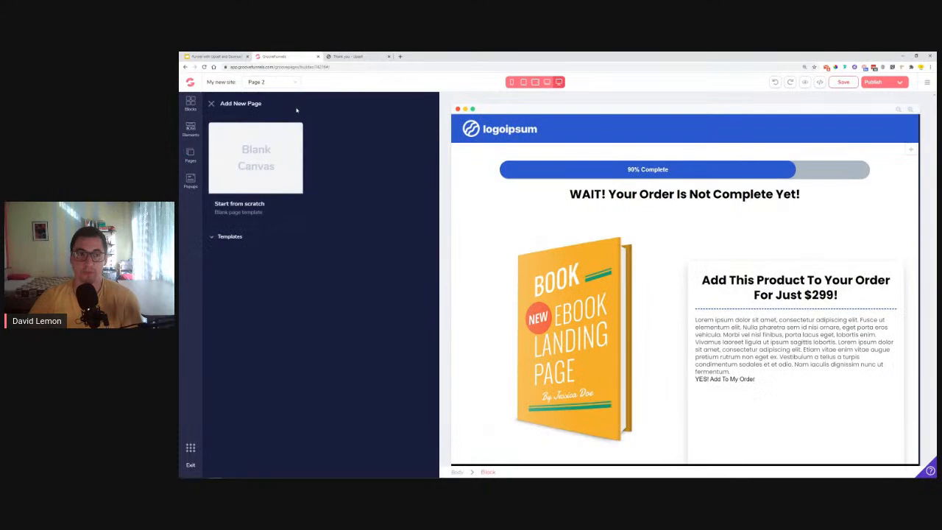
left_click(238, 242)
mouse_move(341, 286)
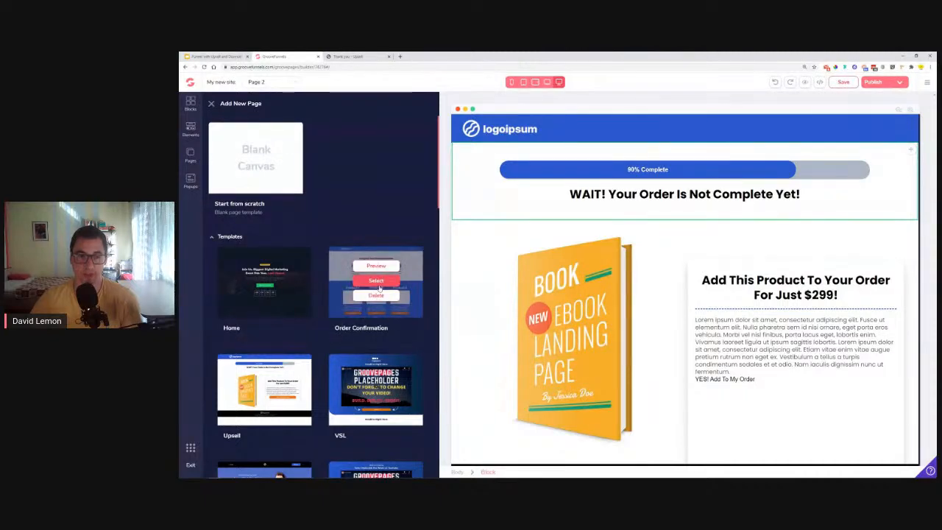
left_click(376, 281)
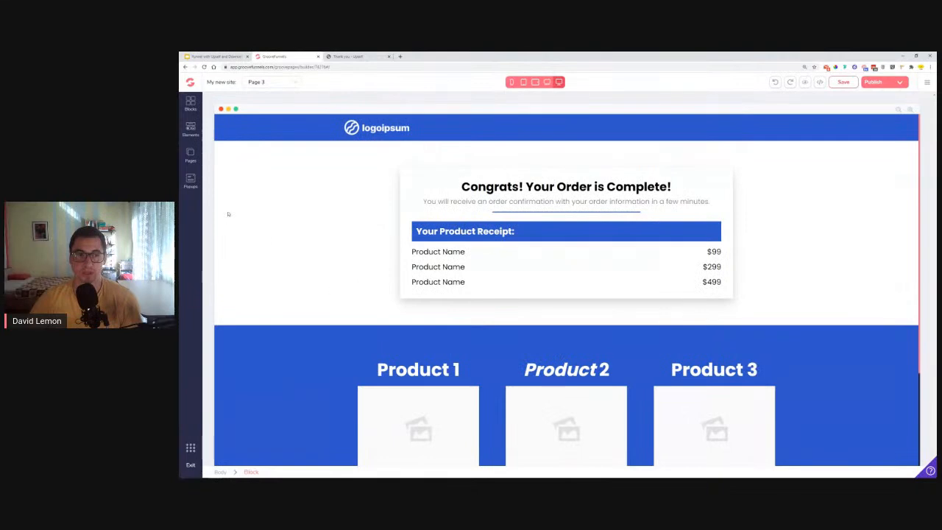
left_click(190, 155)
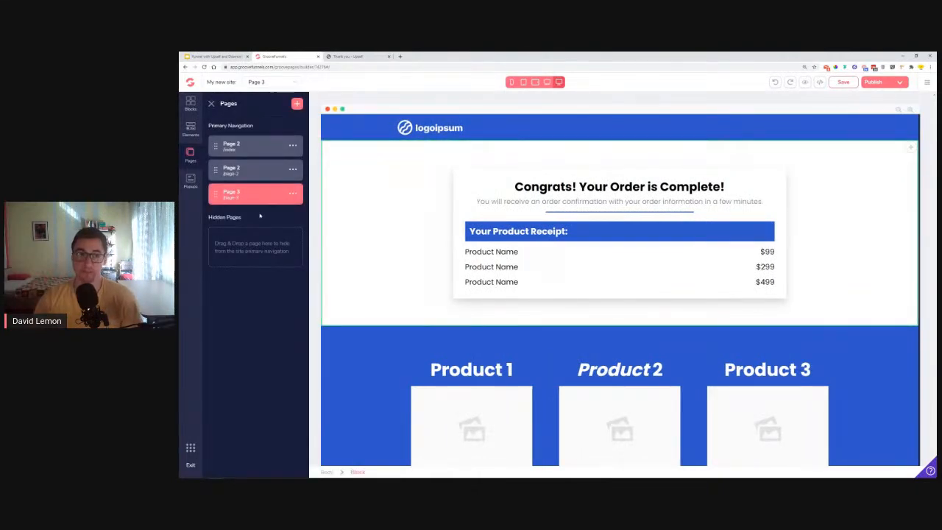
- Look over the upsell page, then switch back to the Protein-X landing page
left_click(259, 170)
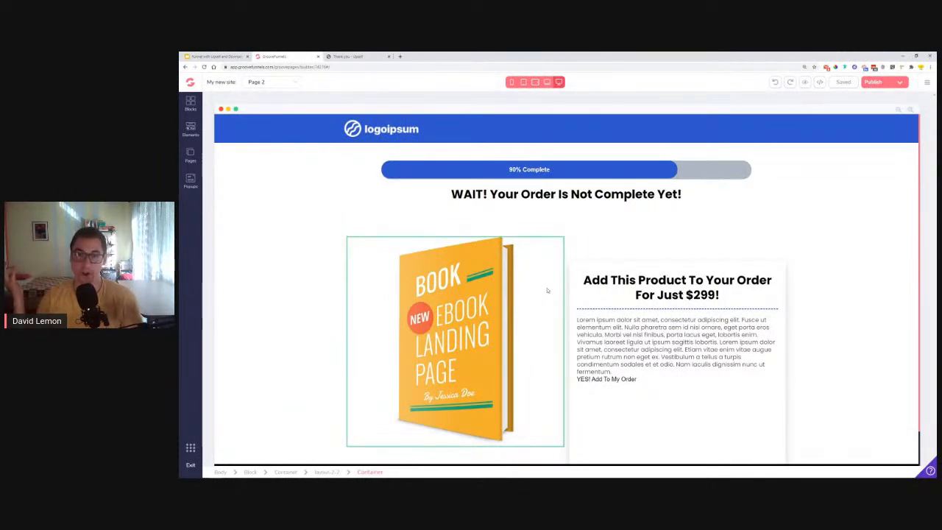
scroll(640, 254, "down", 1)
scroll(644, 250, "up", 1)
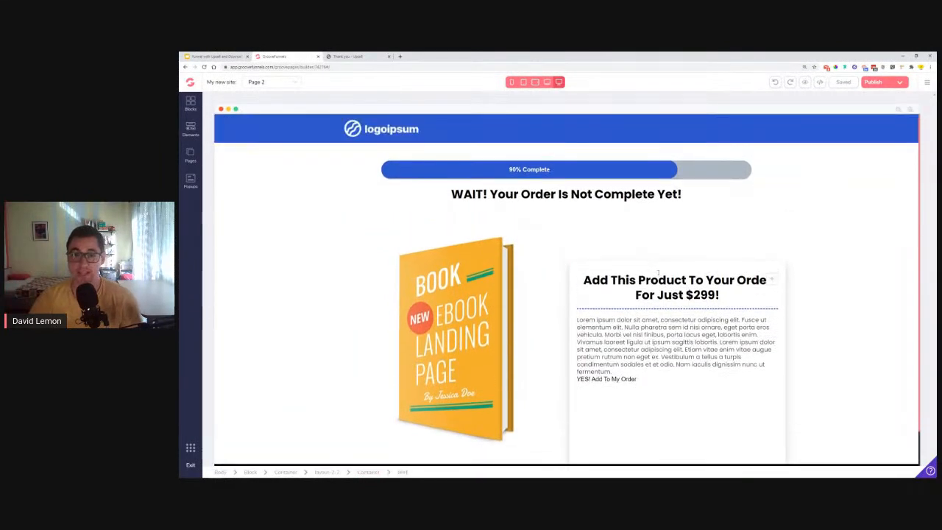
left_click(190, 158)
left_click(242, 145)
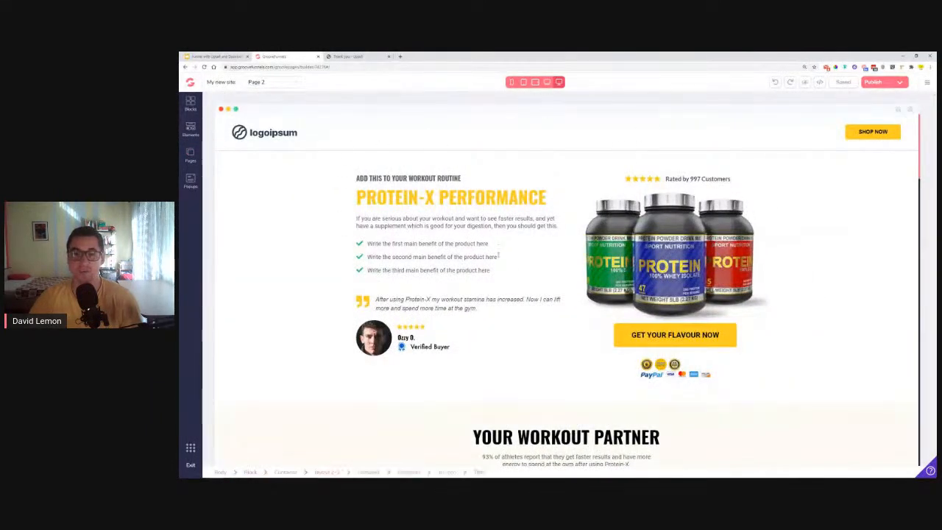
- Select the Protein-X header navbar and step up through its container to the whole header block
left_click(350, 131)
left_click(258, 127)
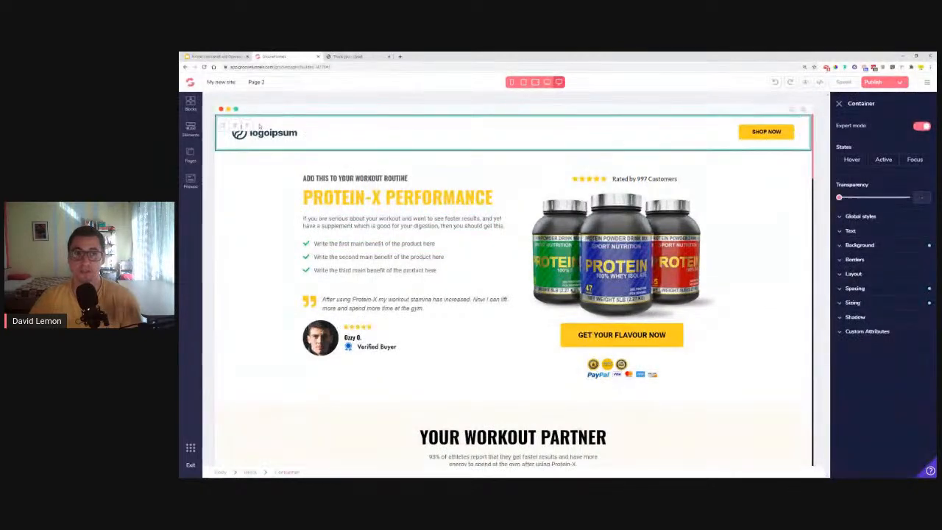
left_click(345, 135)
scroll(621, 154, "down", 15)
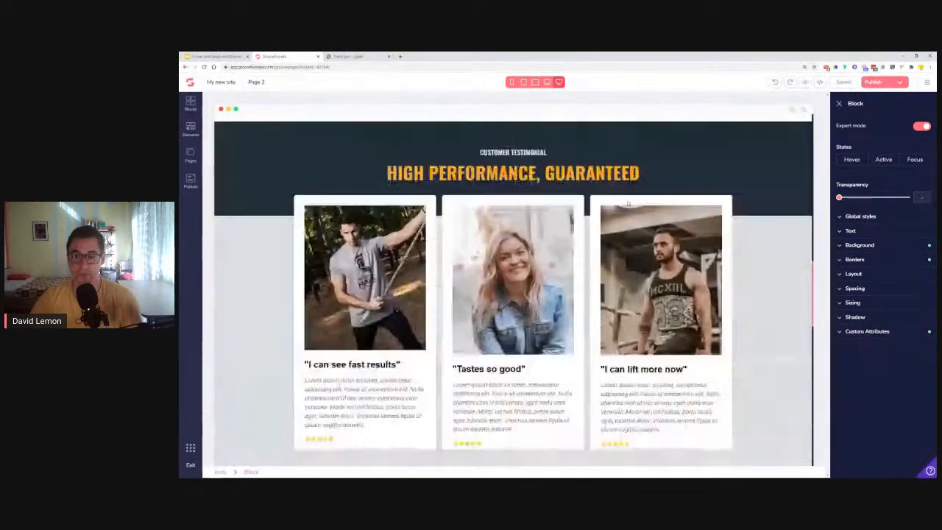
scroll(632, 215, "down", 5)
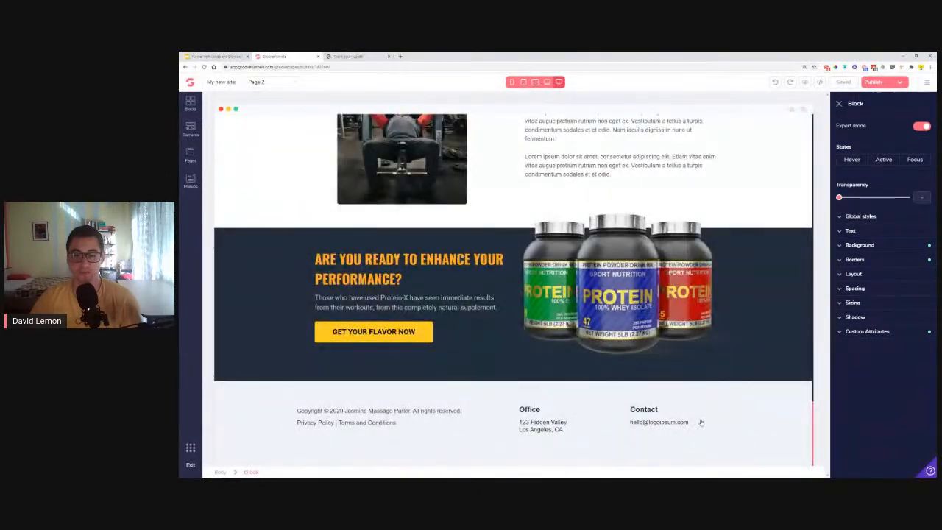
scroll(700, 420, "up", 4)
scroll(685, 310, "up", 20)
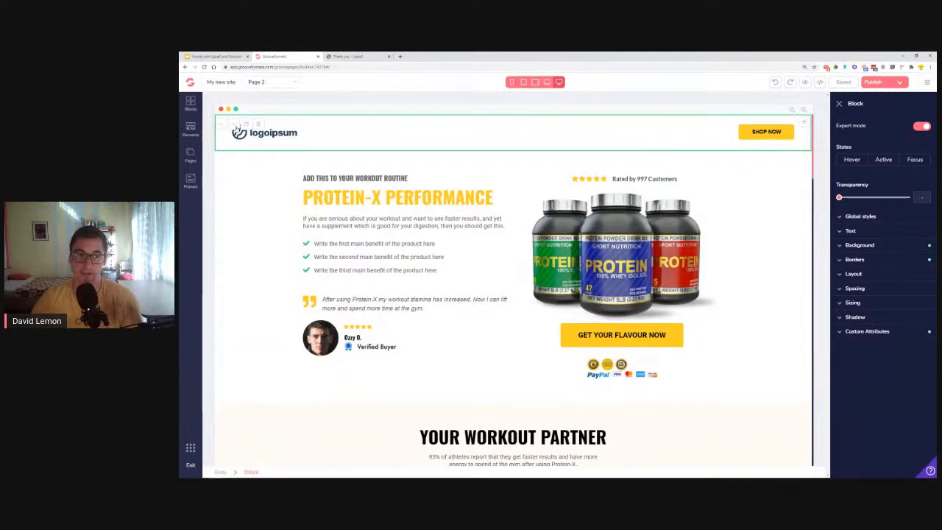
left_click(320, 139)
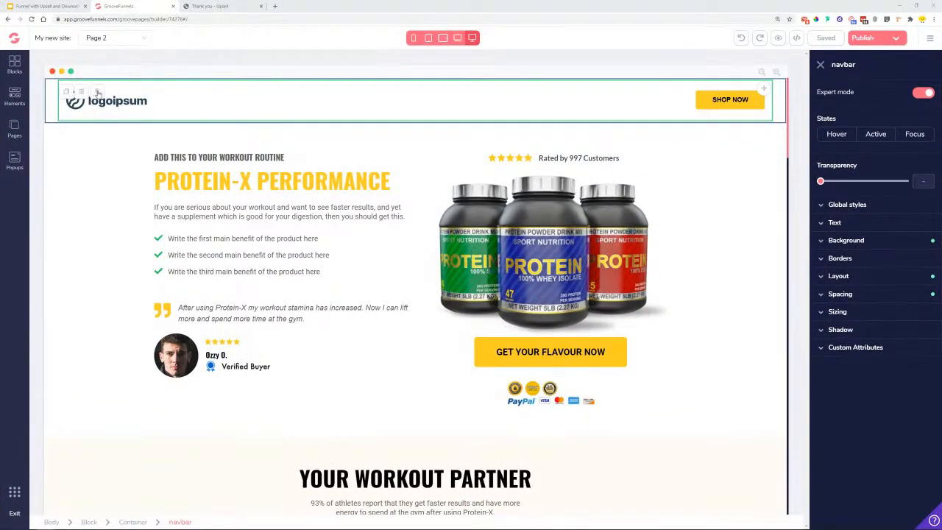
left_click(97, 92)
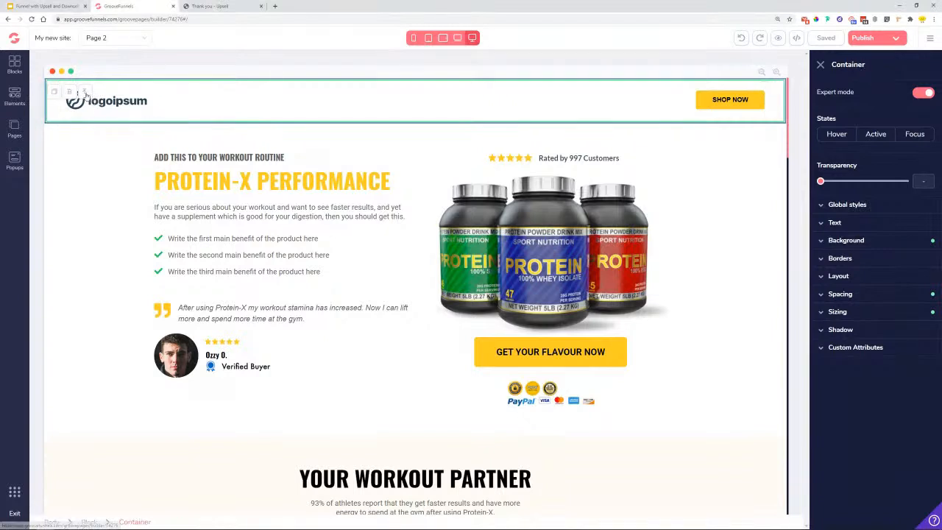
left_click(84, 93)
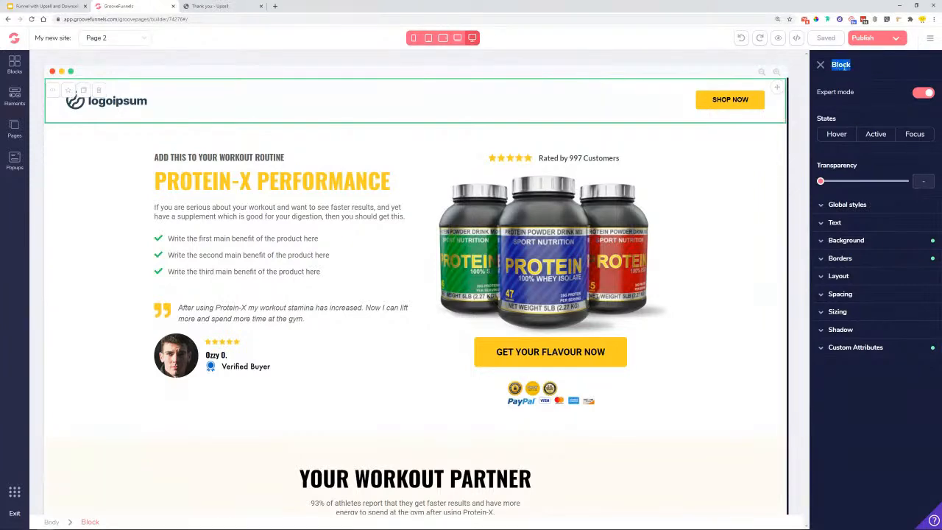
- Save the header as a reusable block under the Navigation bars category
left_click(70, 91)
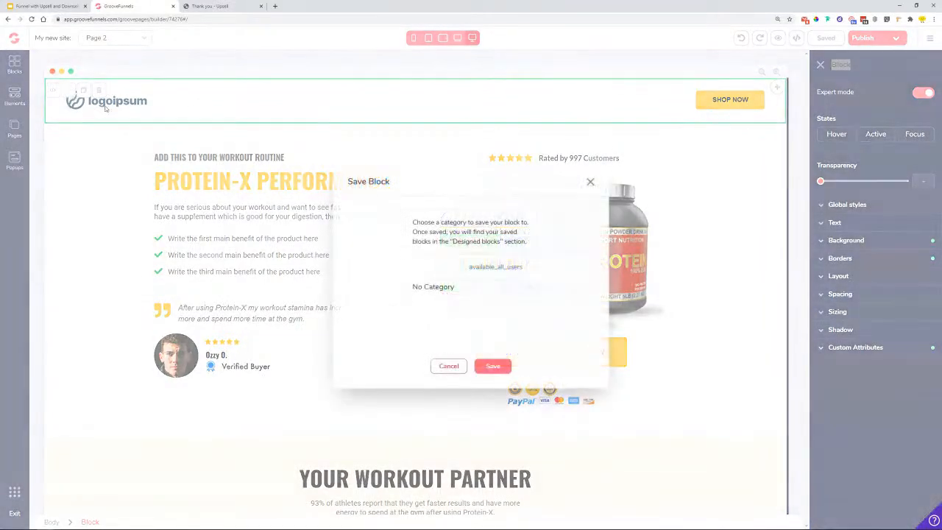
left_click(496, 289)
scroll(492, 317, "down", 4)
scroll(492, 315, "down", 5)
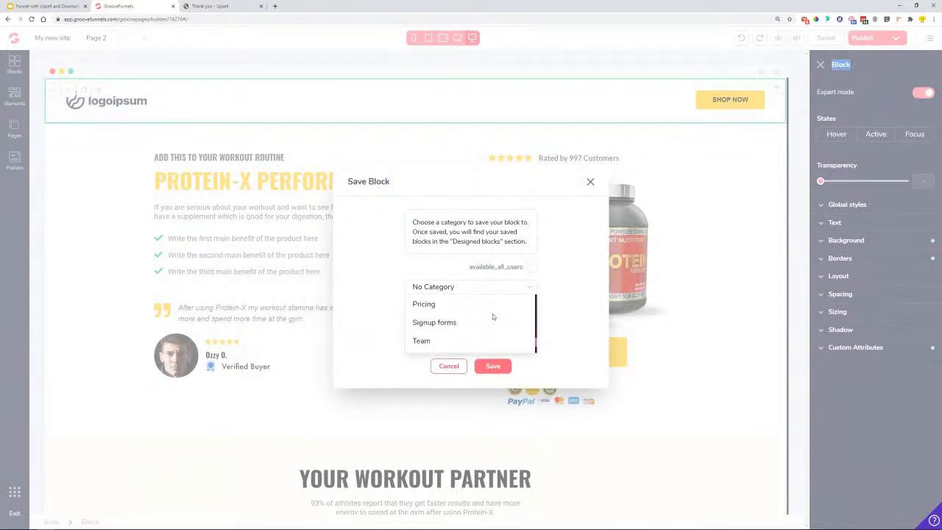
scroll(468, 324, "up", 3)
left_click(471, 335)
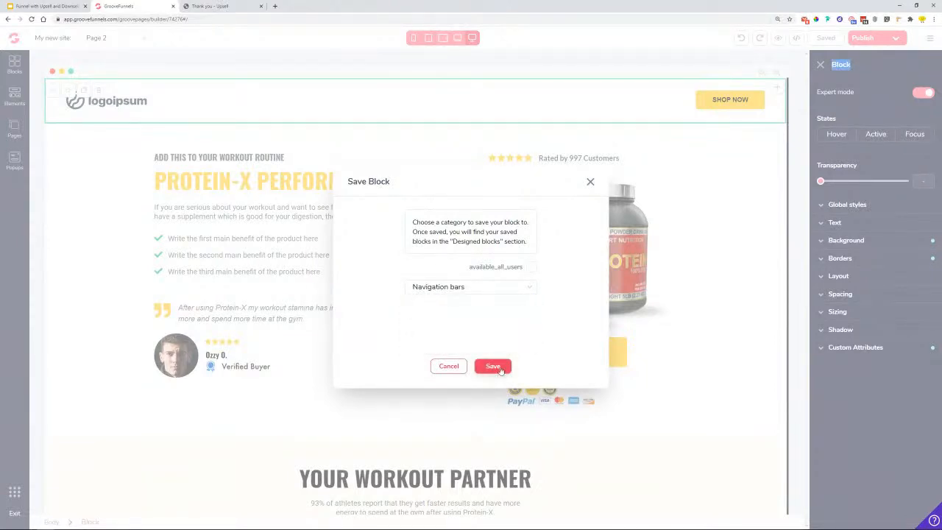
left_click(493, 366)
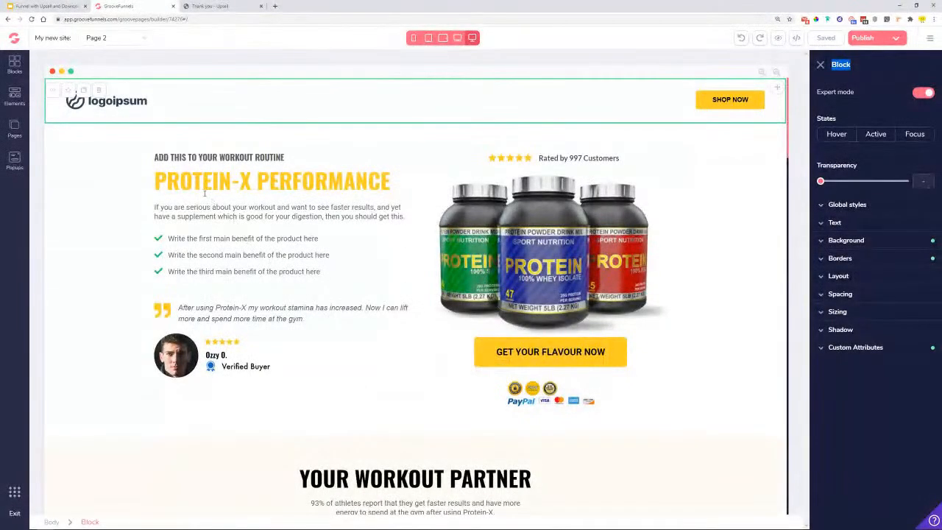
- Save the footer as a reusable block under the Footers category
scroll(205, 193, "down", 1)
scroll(66, 461, "down", 15)
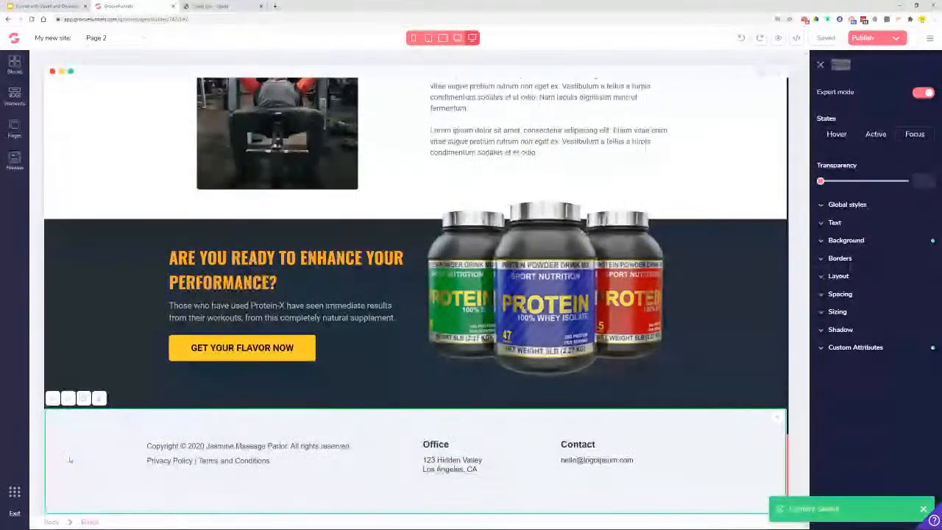
left_click(66, 402)
left_click(490, 287)
scroll(483, 331, "down", 5)
scroll(484, 329, "down", 3)
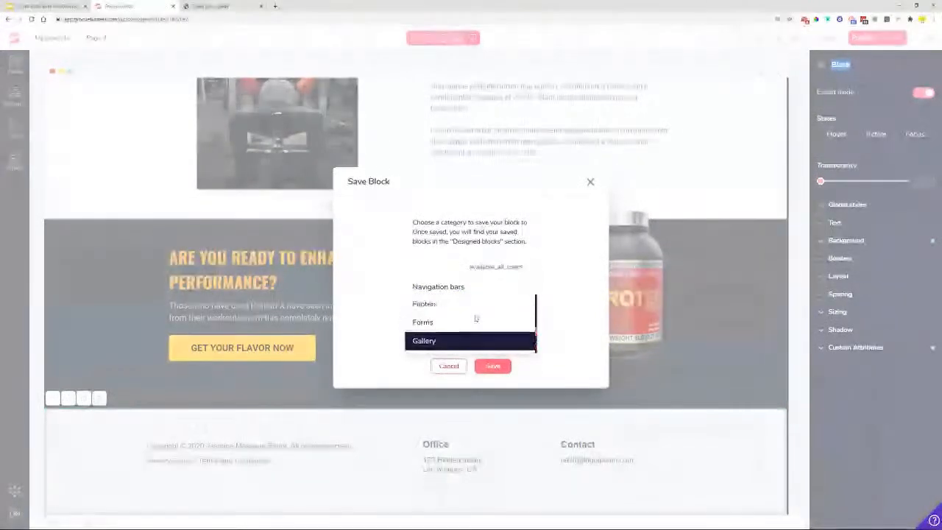
left_click(442, 333)
left_click(493, 366)
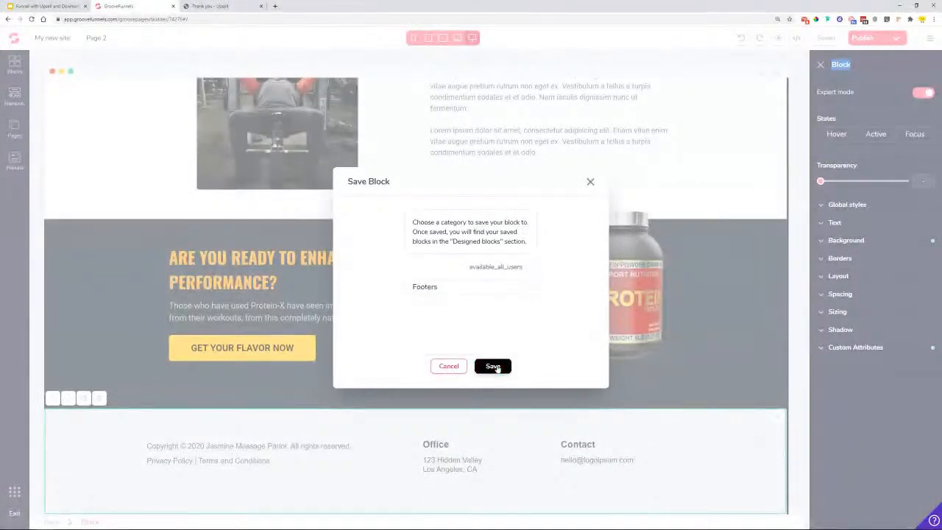
- Save the Protein-X Performance hero as a No Category block and show the page list
scroll(306, 331, "up", 15)
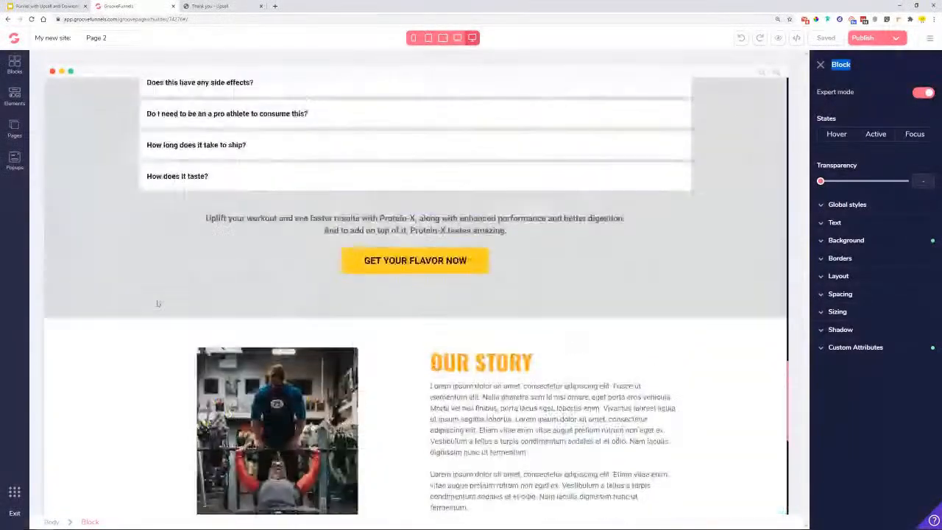
scroll(155, 298, "up", 12)
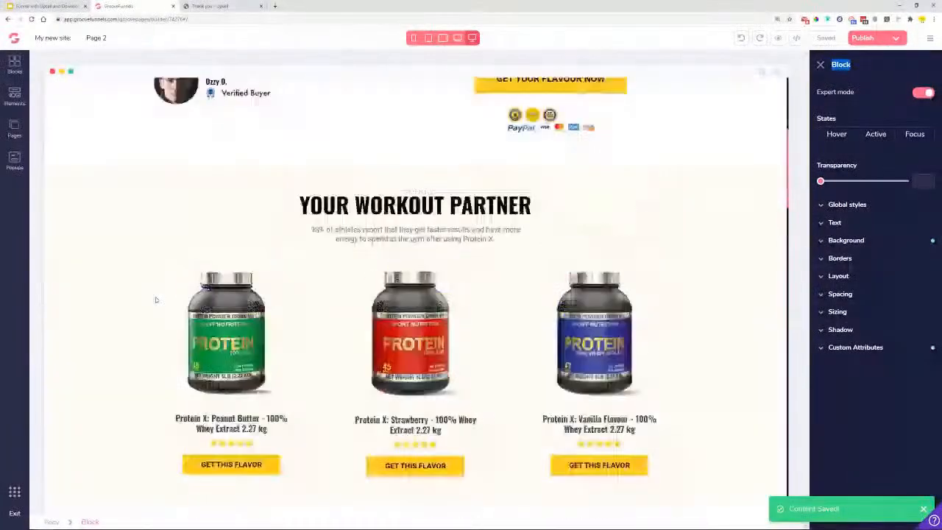
left_click(74, 134)
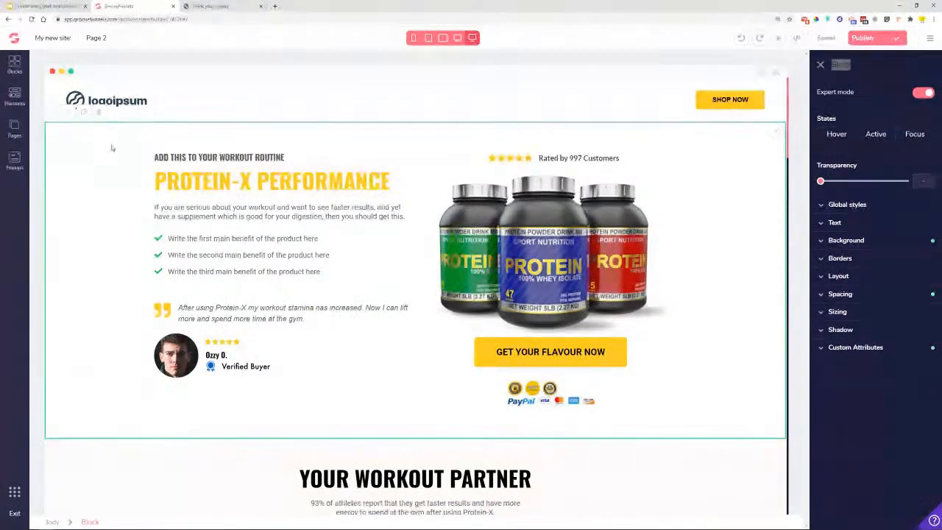
left_click(67, 114)
left_click(427, 288)
left_click(462, 303)
left_click(492, 365)
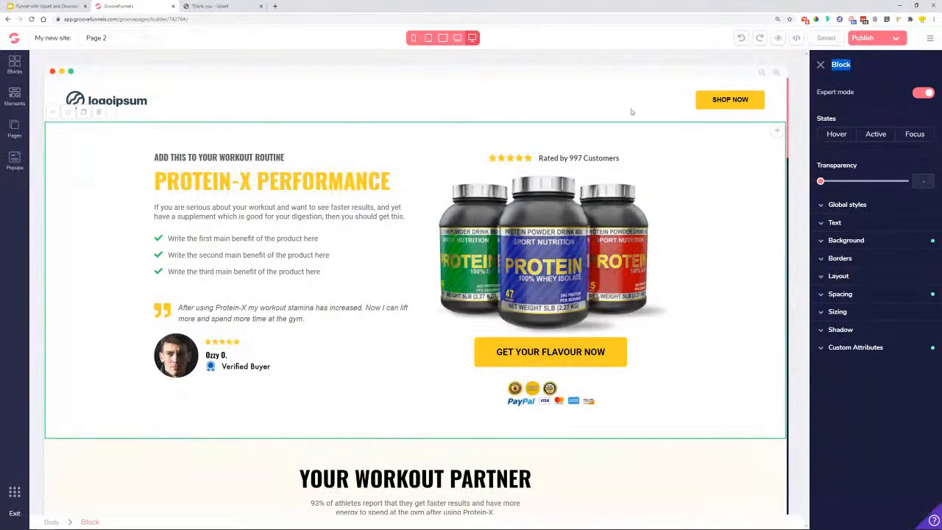
left_click(14, 128)
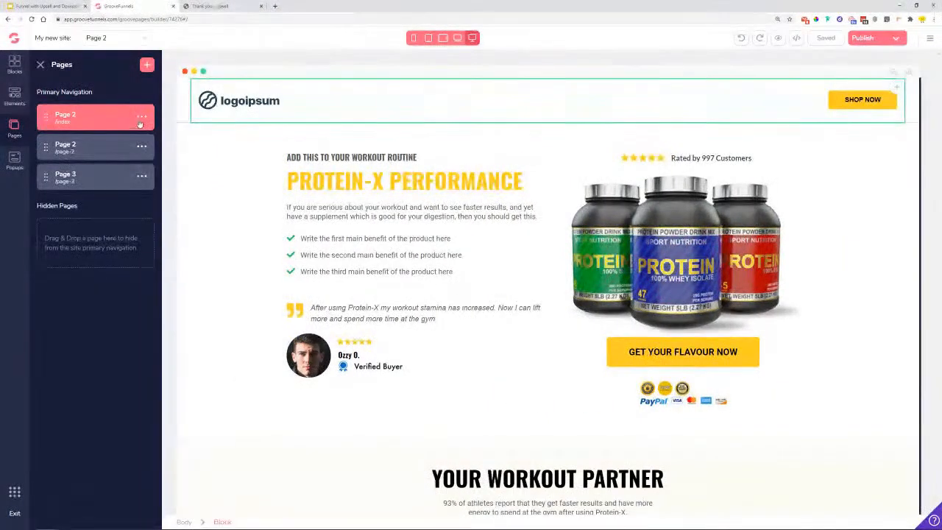
- Rename the second Page 2 to 'Upsell page' with URL 'upsell' and open it in the editor
left_click(141, 147)
left_click(118, 167)
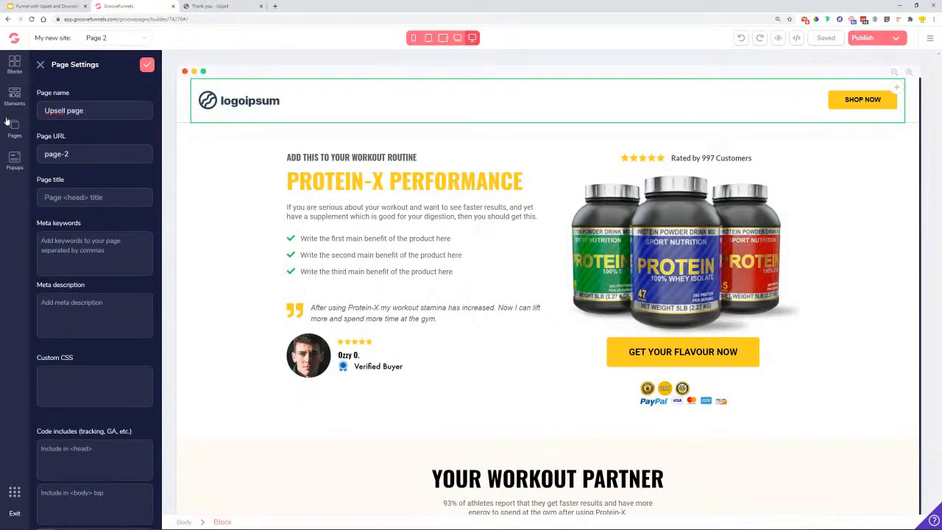
type("upsell")
left_click(147, 64)
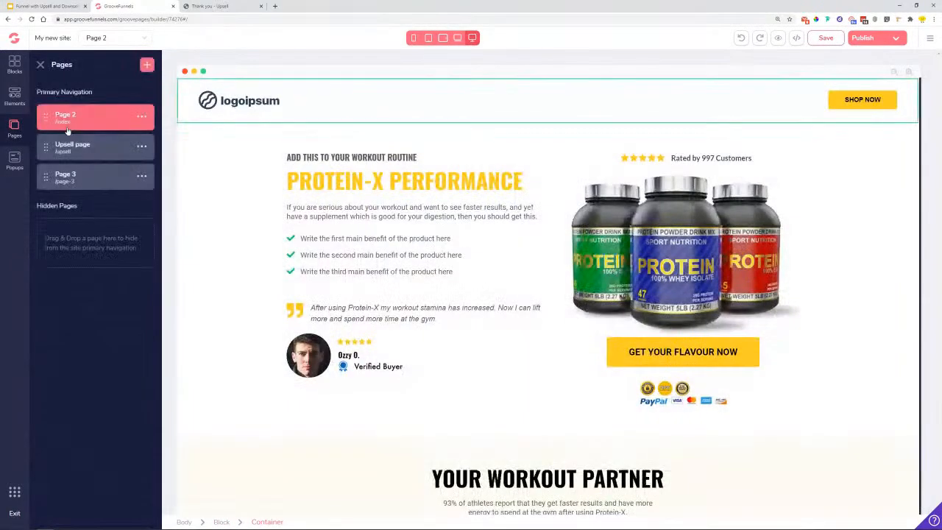
left_click(91, 152)
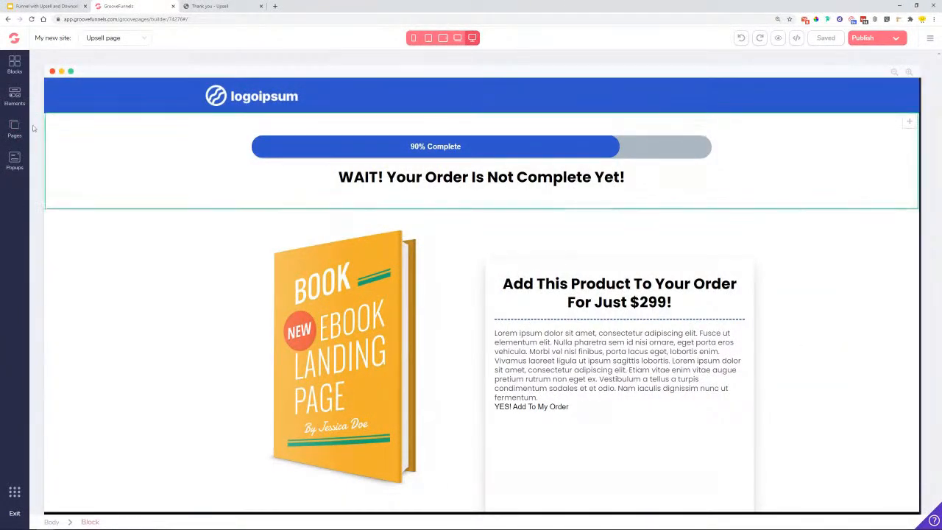
- Replace the blue logo header with a white Navigation bars block at the page top
left_click(61, 105)
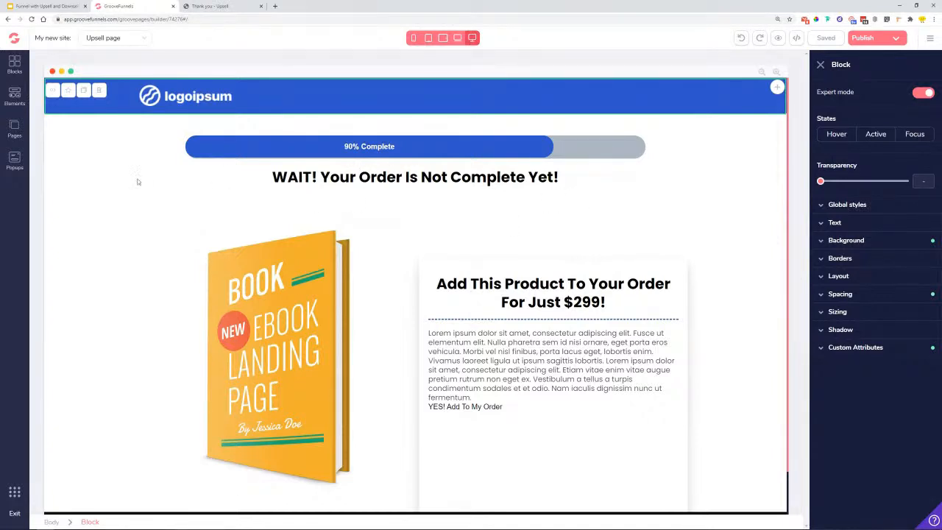
left_click(99, 91)
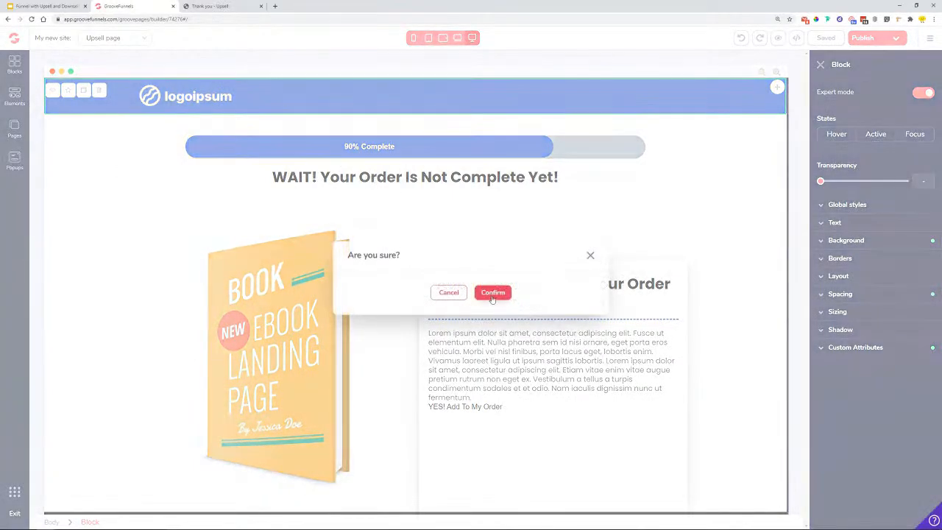
left_click(491, 291)
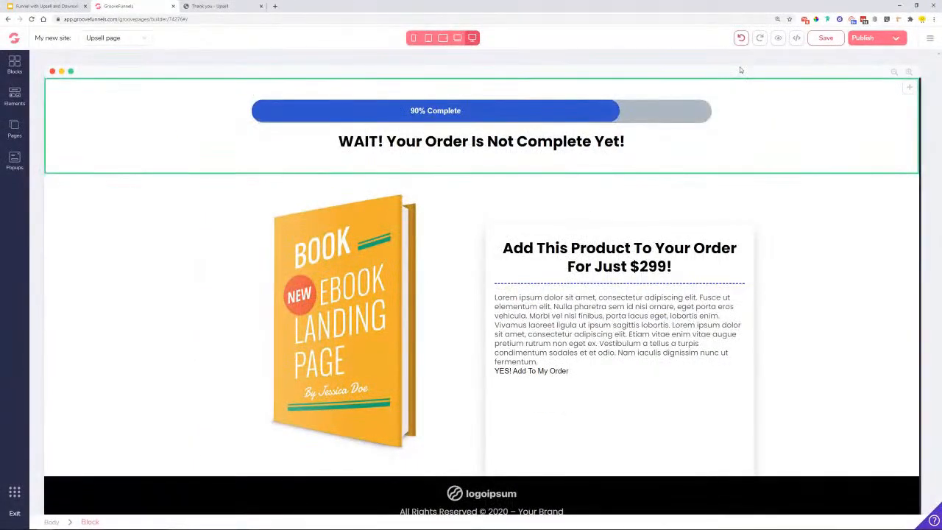
left_click(15, 65)
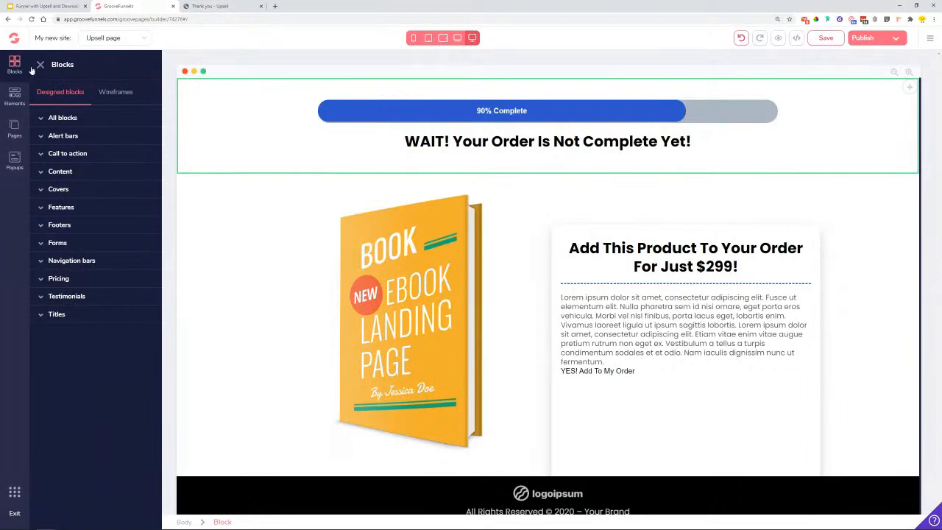
left_click(74, 265)
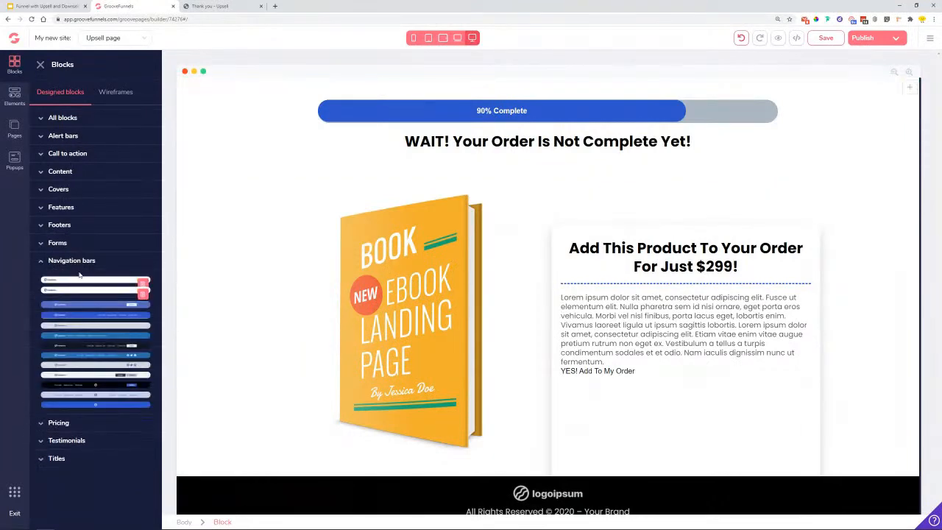
left_click_drag(85, 278, 414, 93)
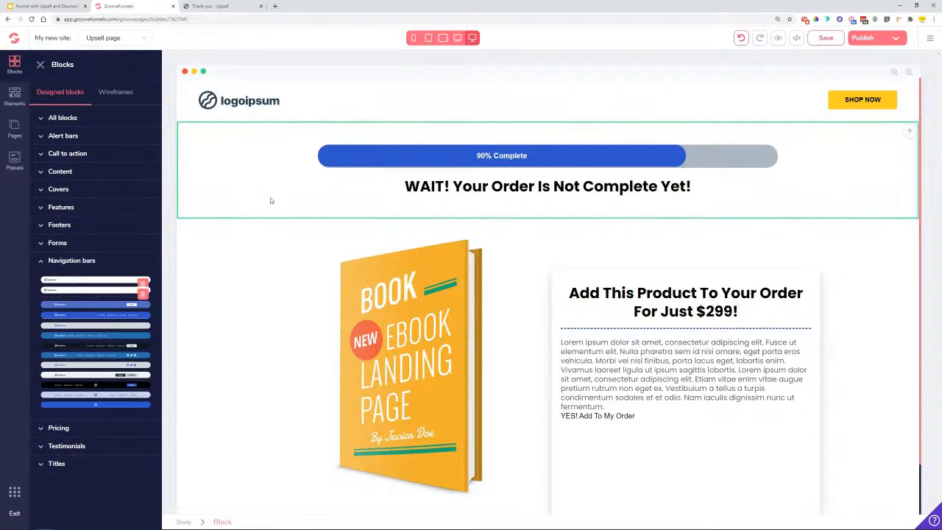
- Delete the black footer block from the bottom of the Upsell page
scroll(406, 185, "down", 1)
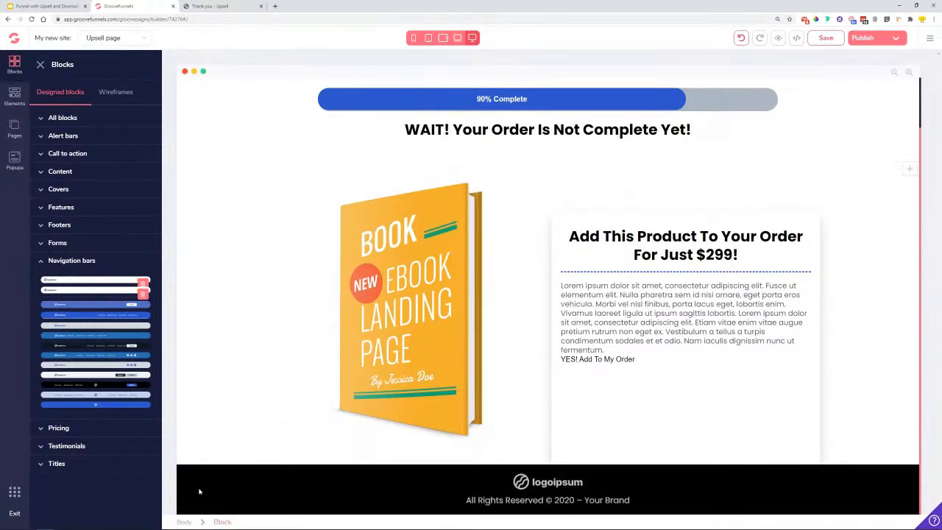
left_click(198, 492)
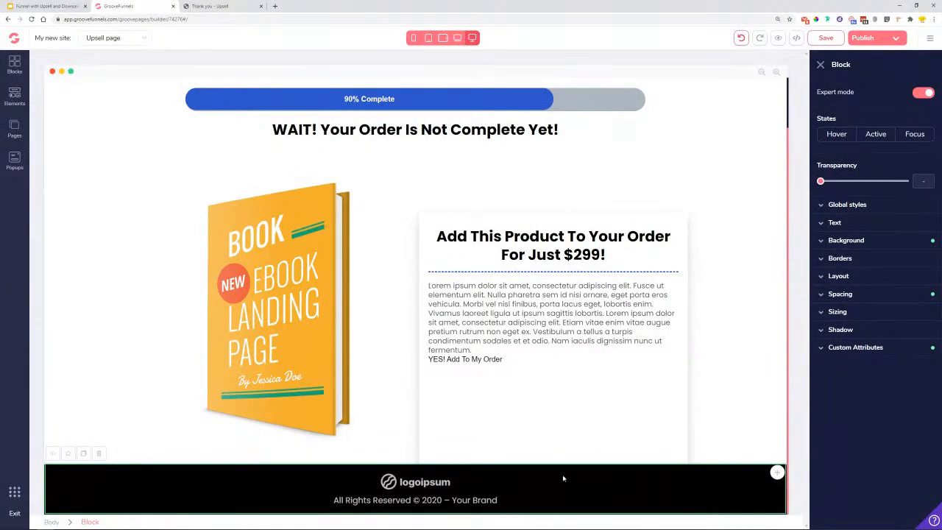
left_click(99, 453)
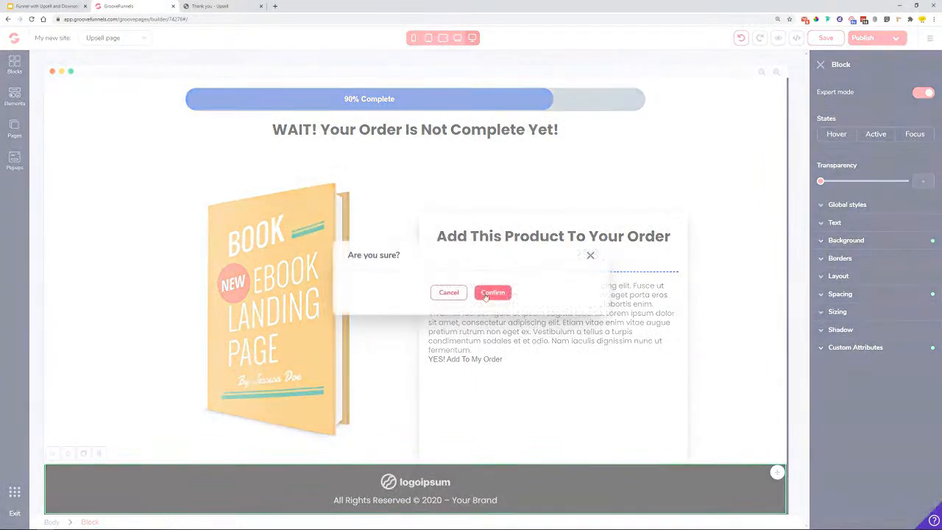
left_click(493, 292)
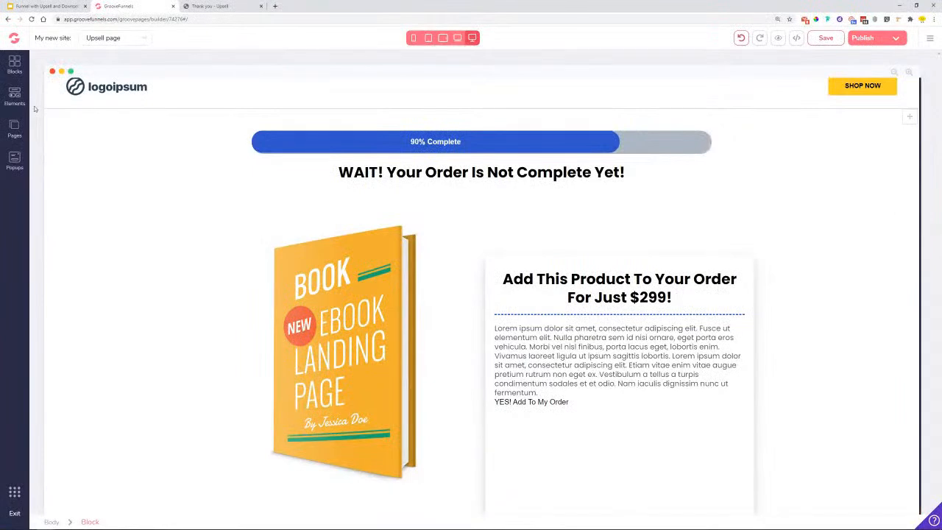
left_click(15, 65)
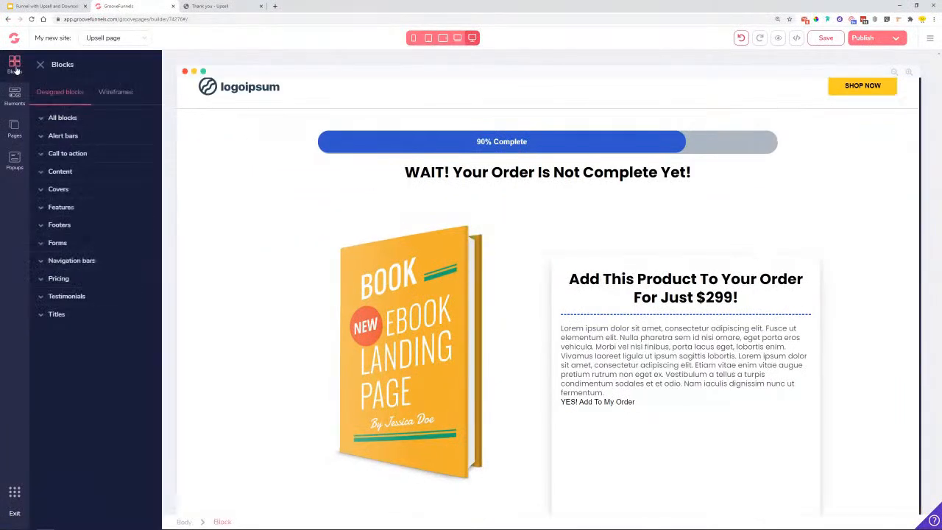
- Add the saved Footers block at the page bottom and give the product section a 4.5rem bottom margin
left_click(66, 228)
left_click_drag(85, 249, 411, 475)
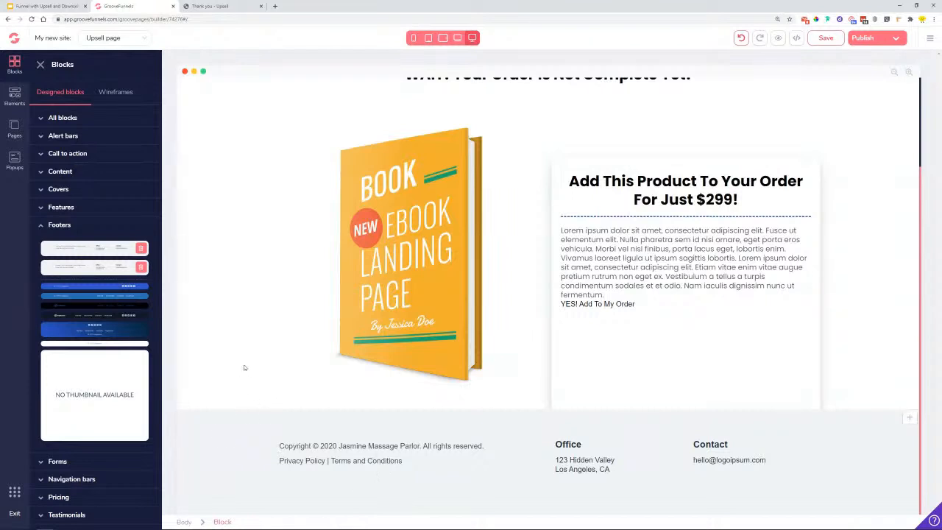
left_click(763, 367)
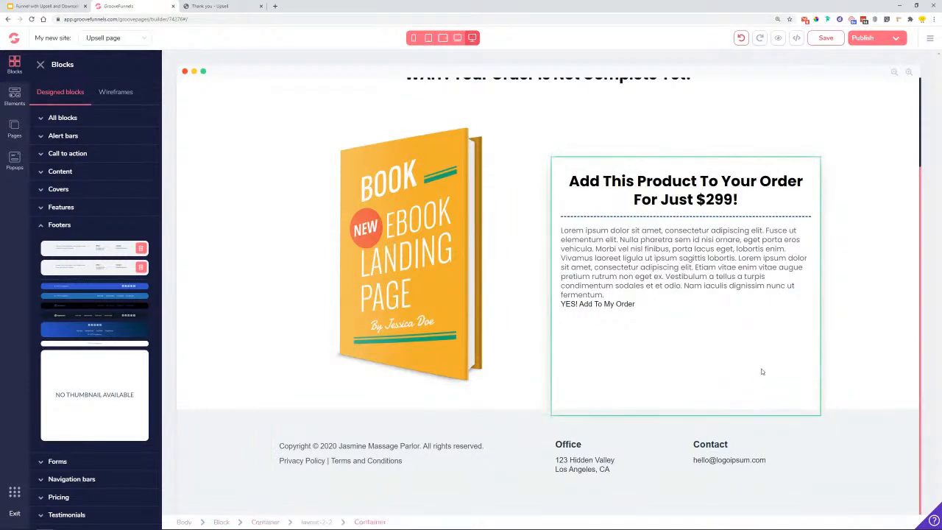
left_click(884, 379)
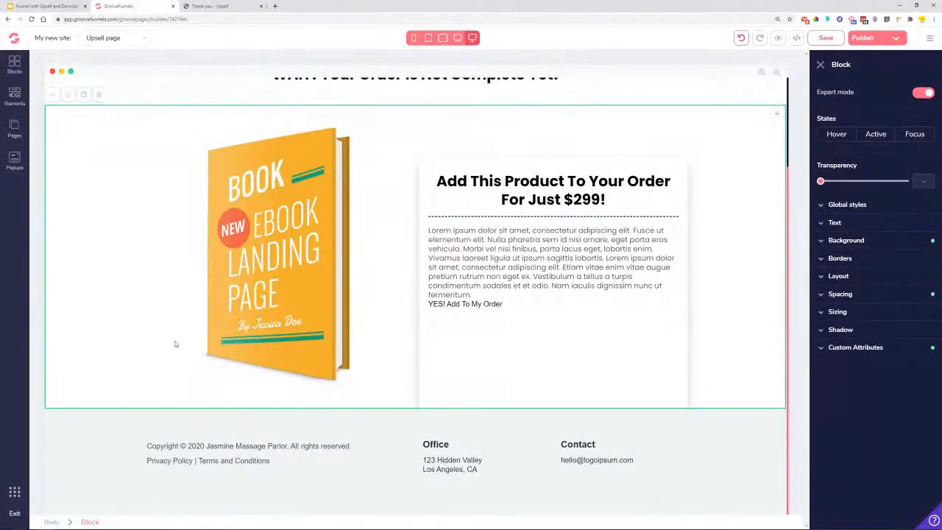
left_click(860, 294)
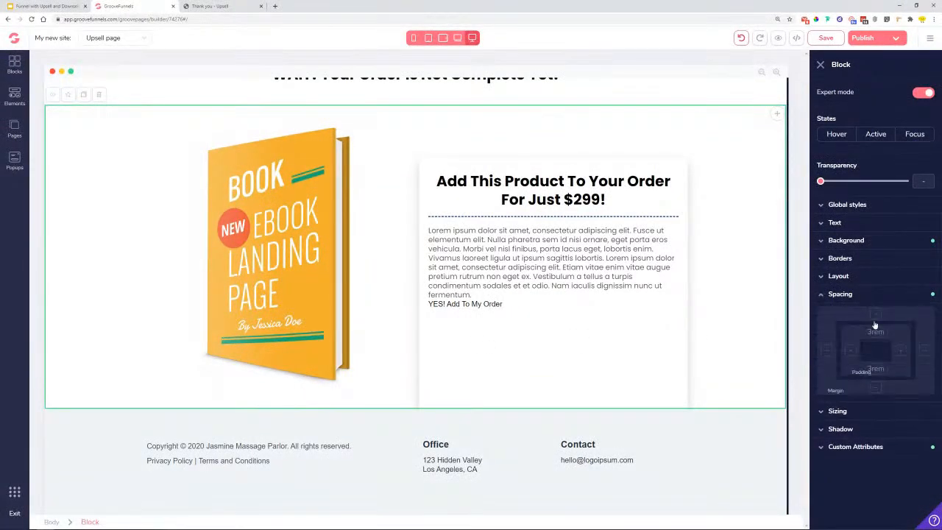
left_click(875, 387)
left_click_drag(821, 407, 881, 421)
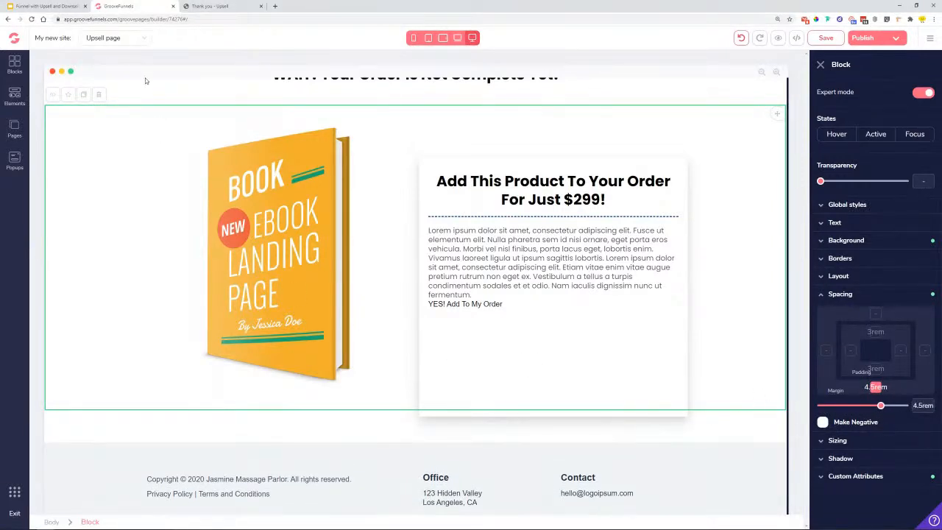
left_click(536, 321)
scroll(490, 294, "up", 3)
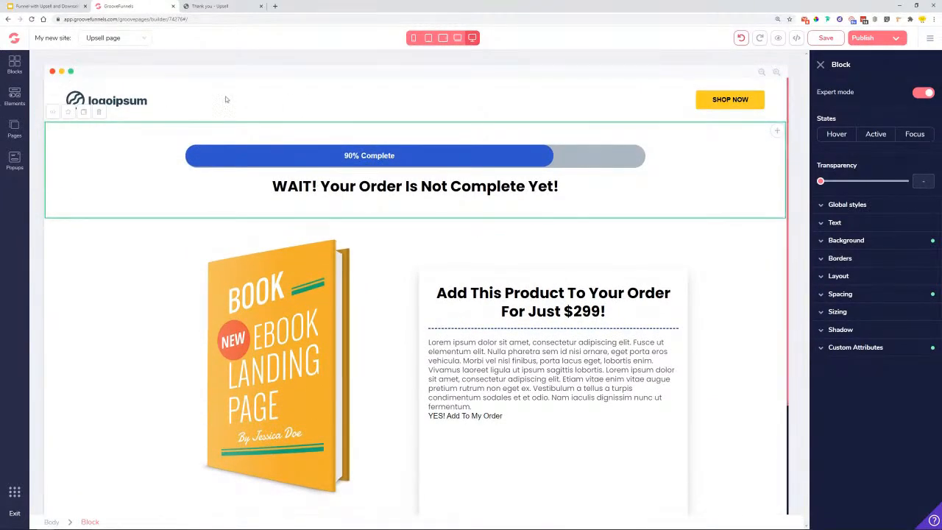
scroll(598, 129, "down", 4)
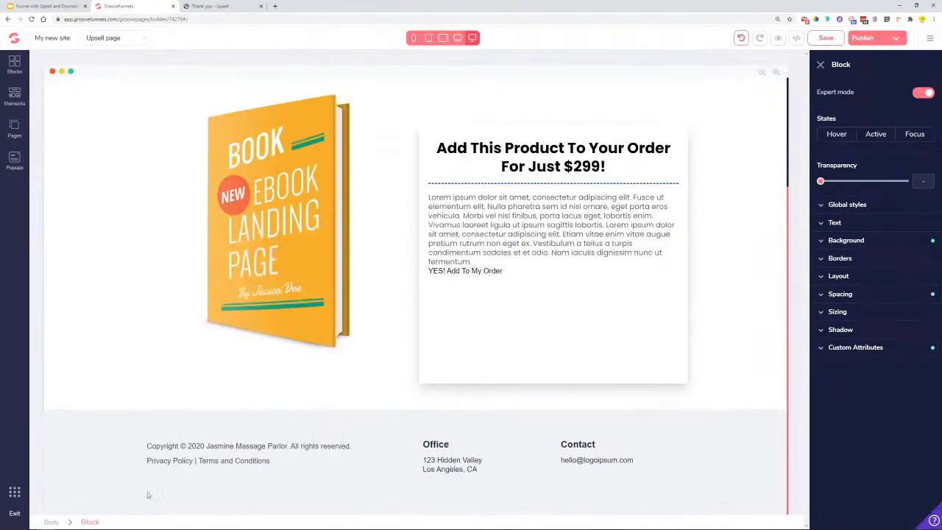
scroll(742, 359, "up", 4)
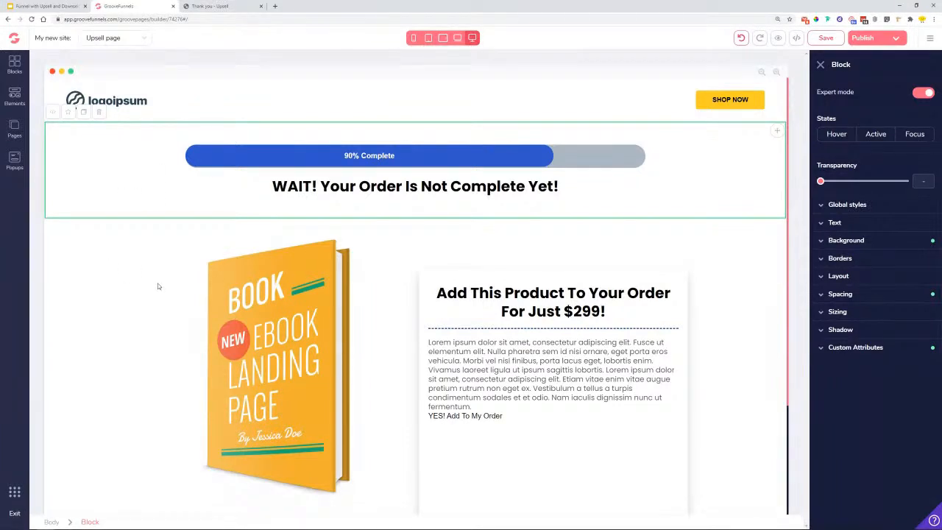
- Add the saved Protein-X block from All blocks to the Upsell page
left_click(15, 65)
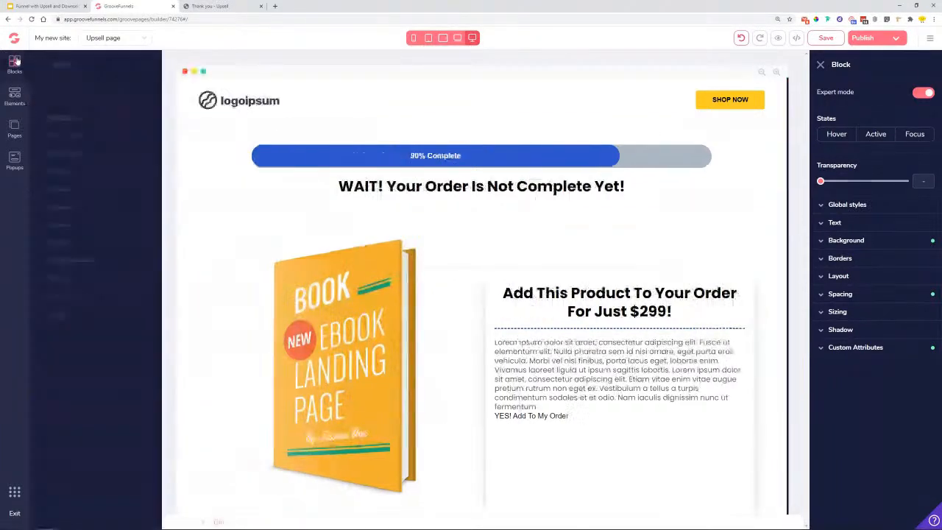
left_click(43, 119)
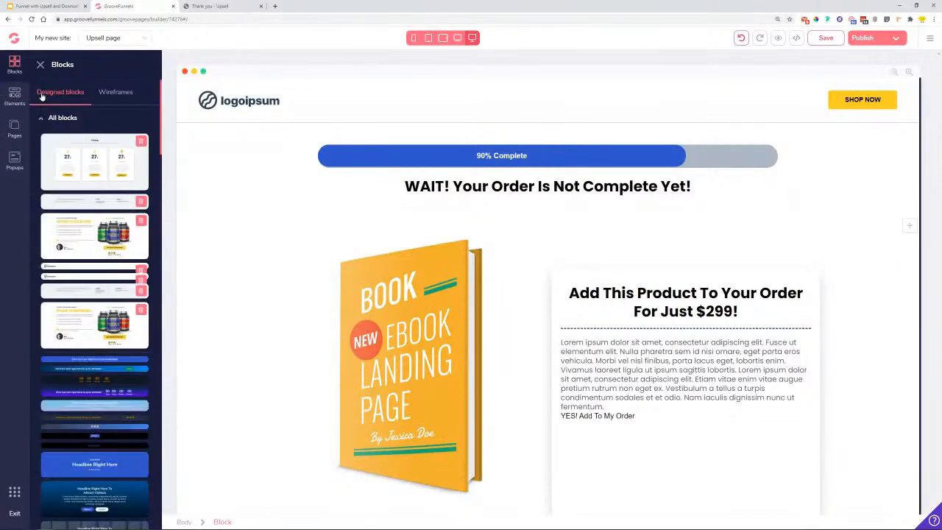
left_click_drag(80, 238, 526, 189)
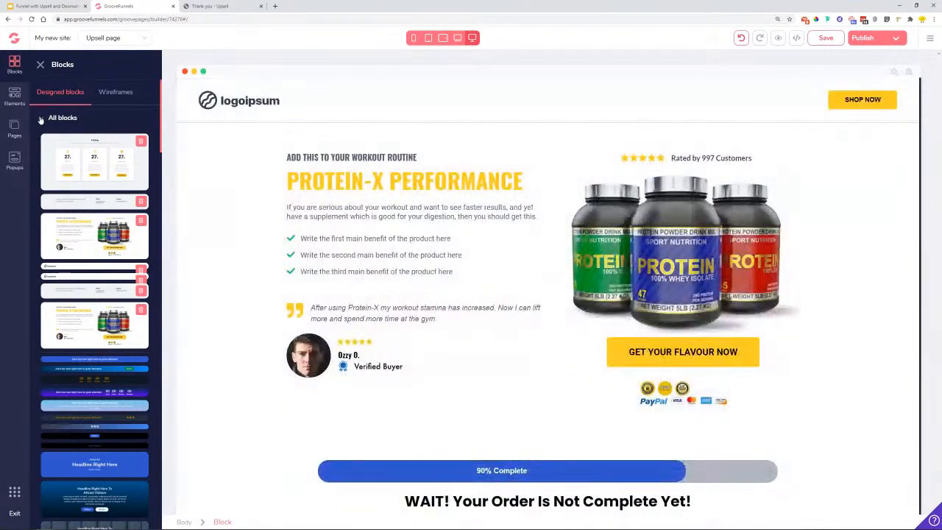
left_click(42, 118)
scroll(466, 269, "down", 5)
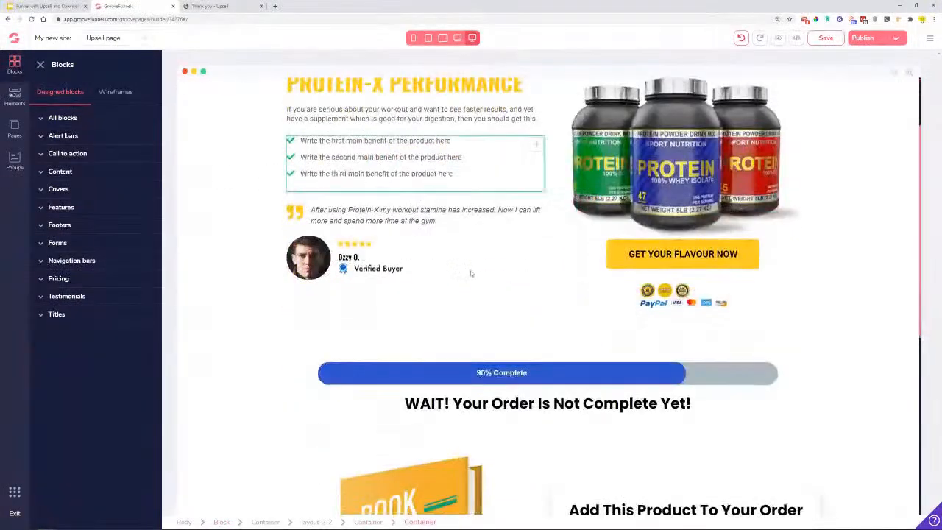
scroll(435, 294, "up", 2)
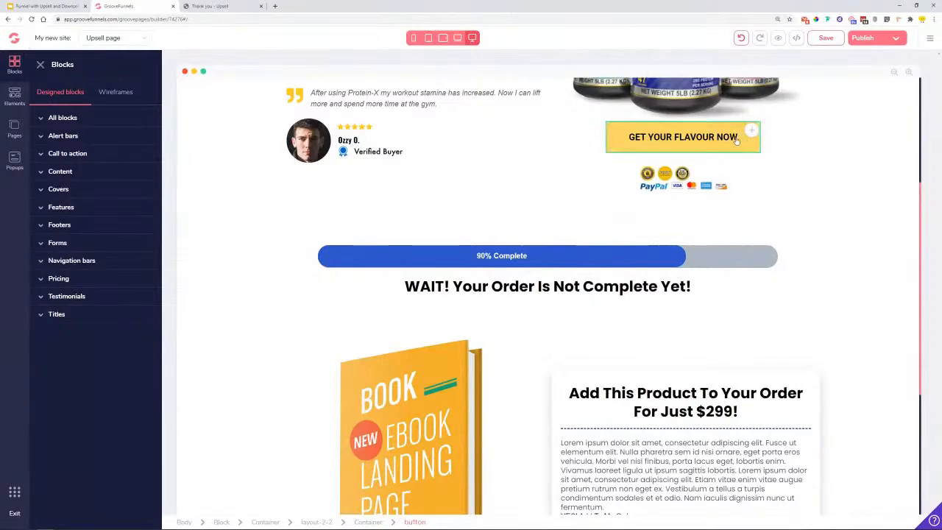
- Duplicate the GET YOUR FLAVOUR NOW button and place the copy beside YES! Add To My Order
left_click(687, 140)
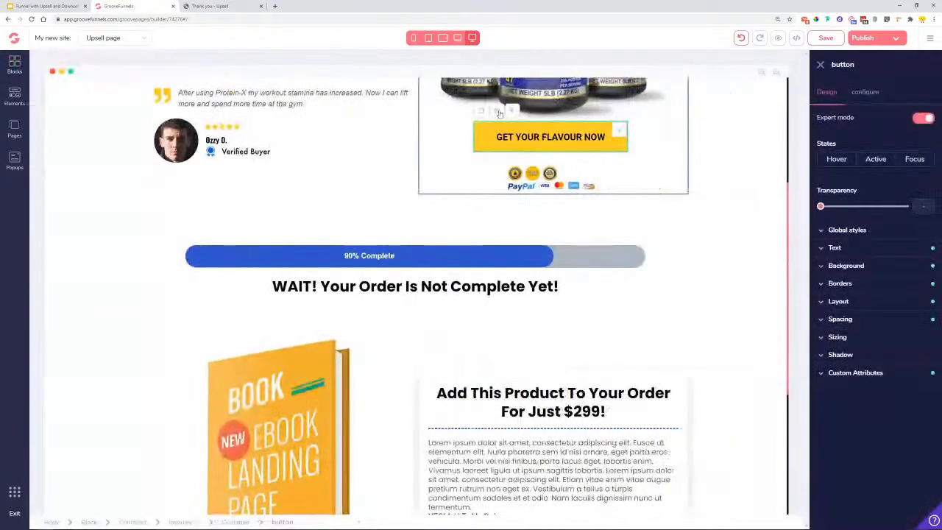
left_click(482, 111)
left_click_drag(621, 169, 685, 420)
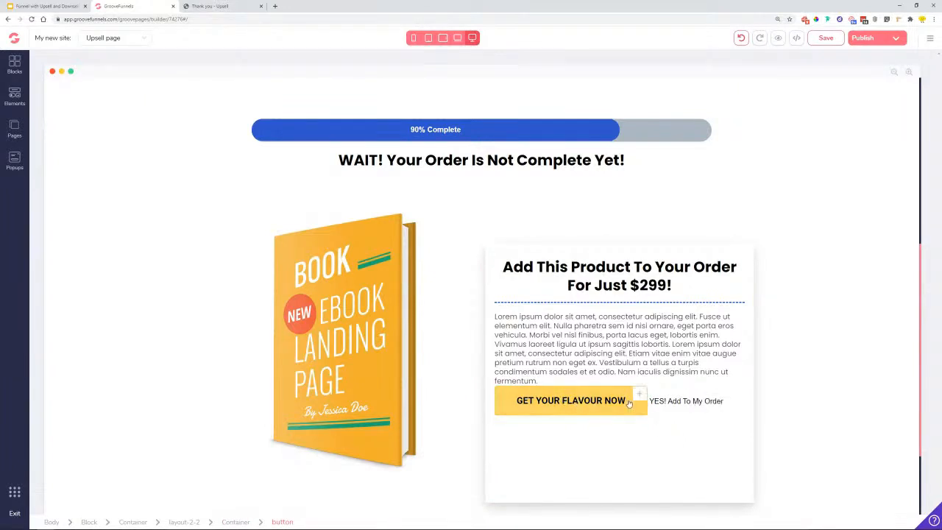
- Insert a Container into the ebook offer card and move the yellow button into it
left_click(13, 98)
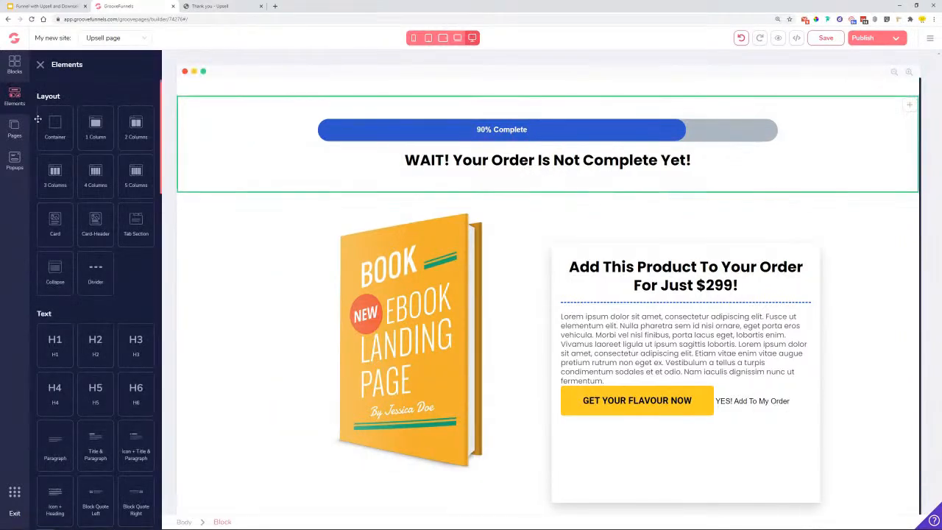
left_click_drag(56, 128, 685, 416)
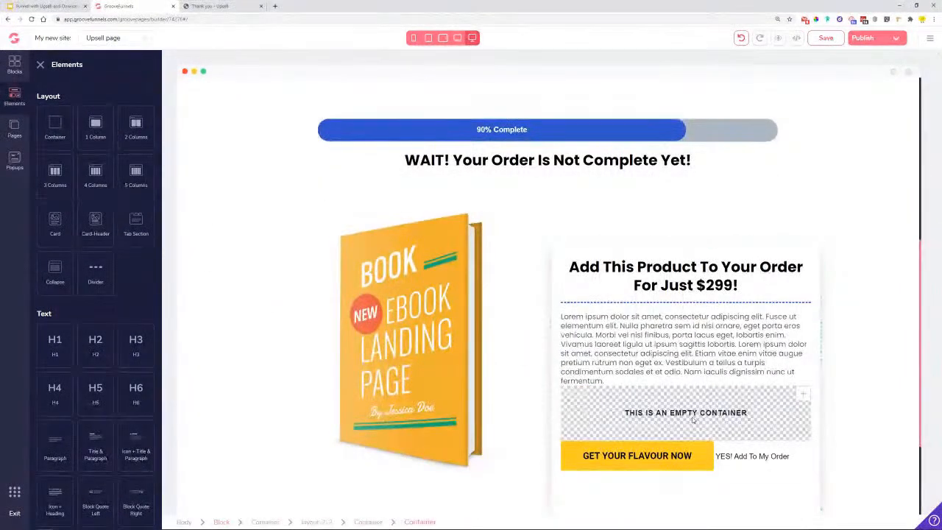
left_click_drag(664, 454, 743, 412)
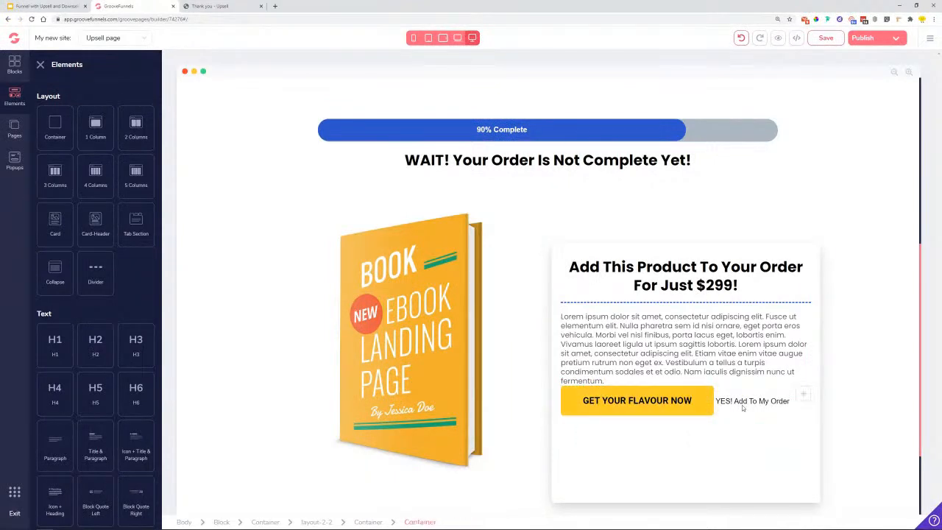
- Set the YES! Add To My Order link's Display to block
left_click(738, 405)
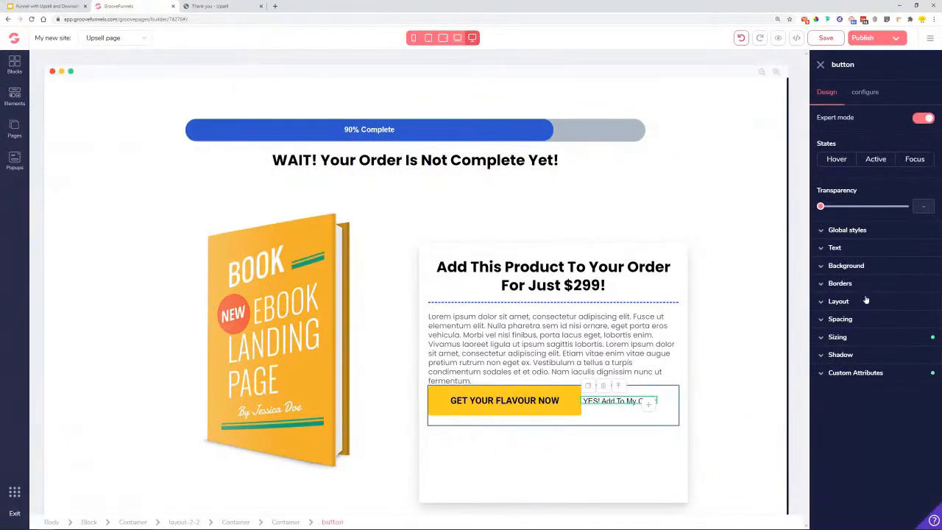
left_click(864, 301)
left_click(908, 322)
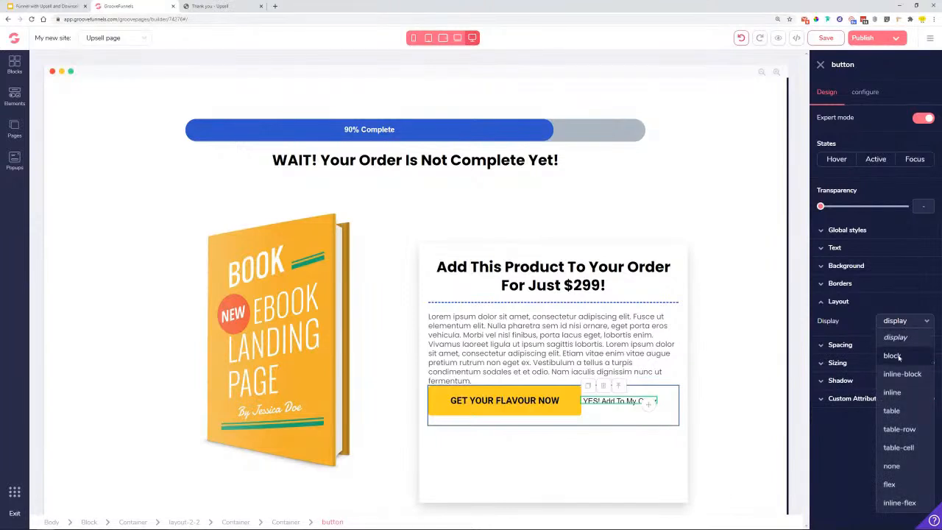
left_click(892, 356)
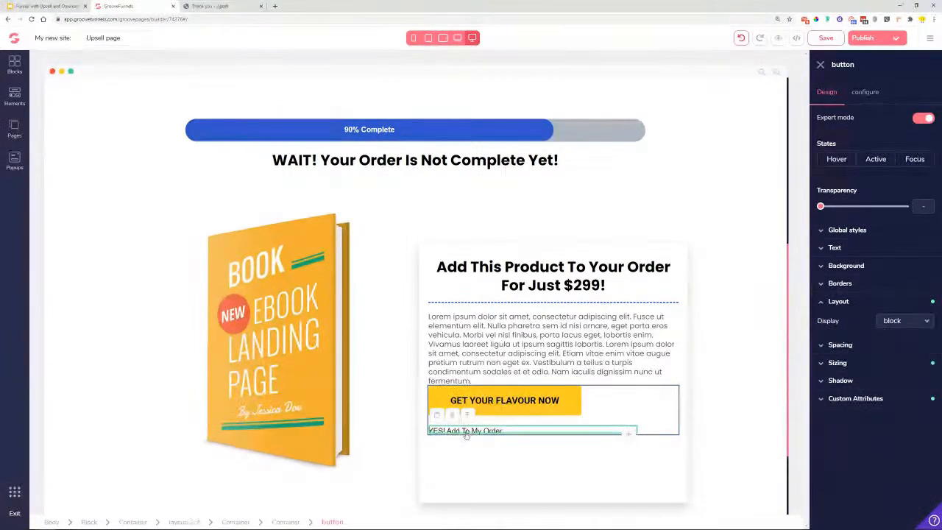
left_click(671, 410)
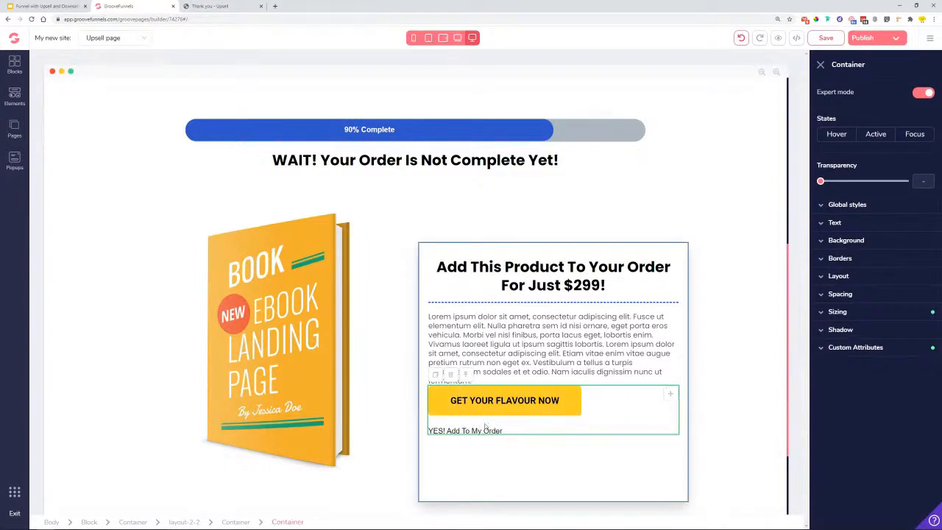
left_click(472, 433)
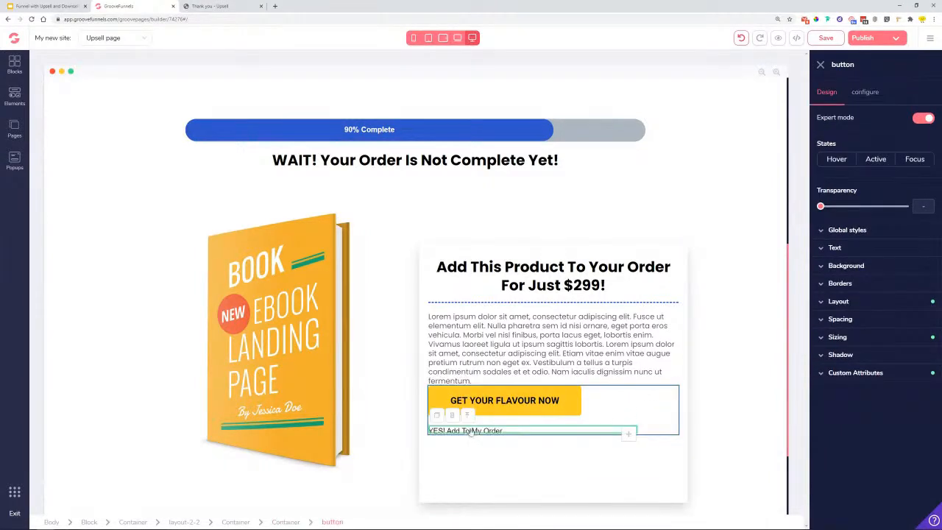
left_click(867, 307)
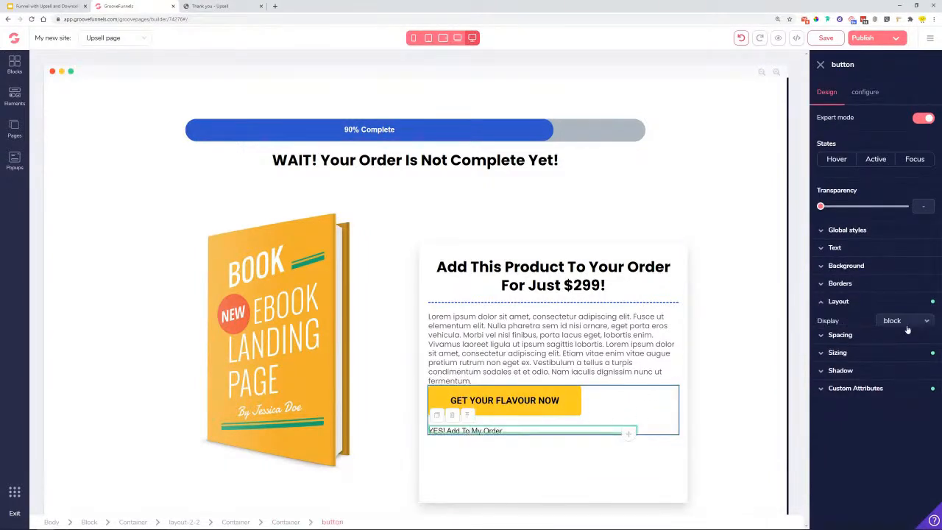
- Set the container's layout direction to Vertical with centred secondary alignment
left_click(670, 399)
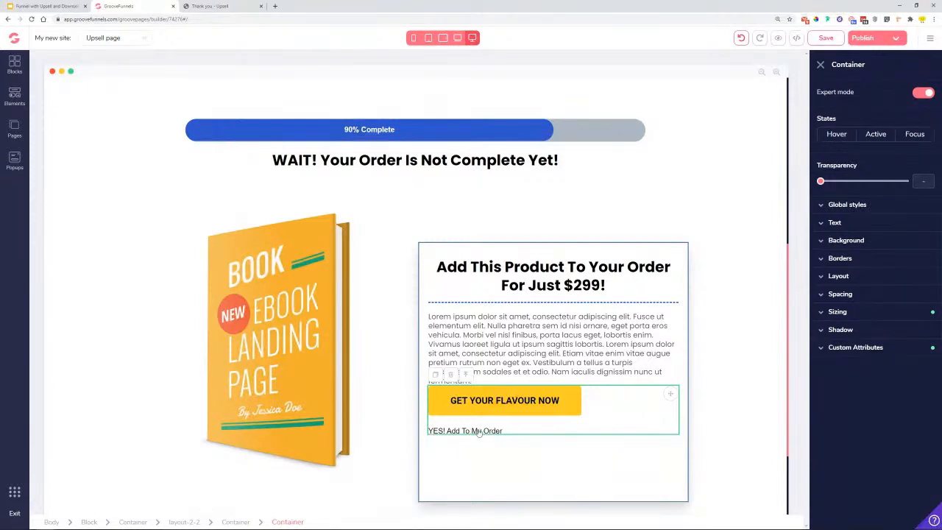
left_click(850, 277)
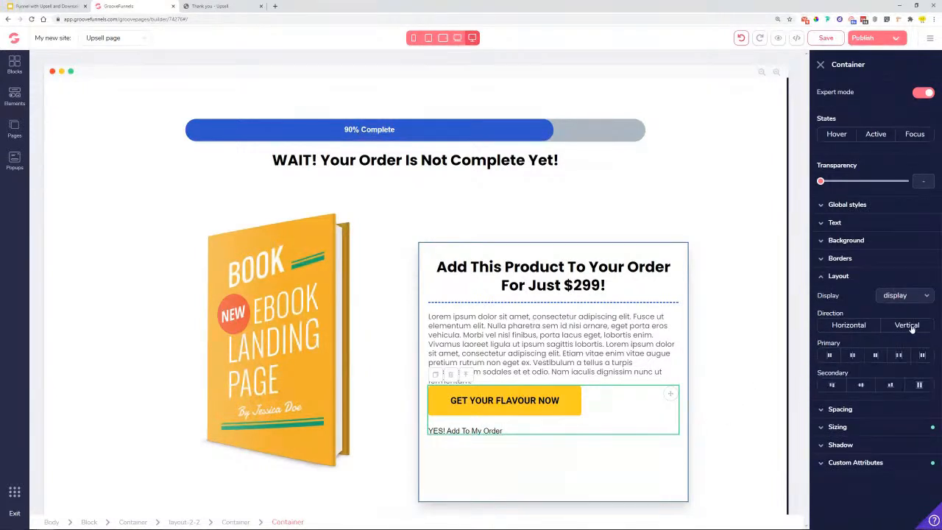
left_click(912, 329)
left_click(861, 385)
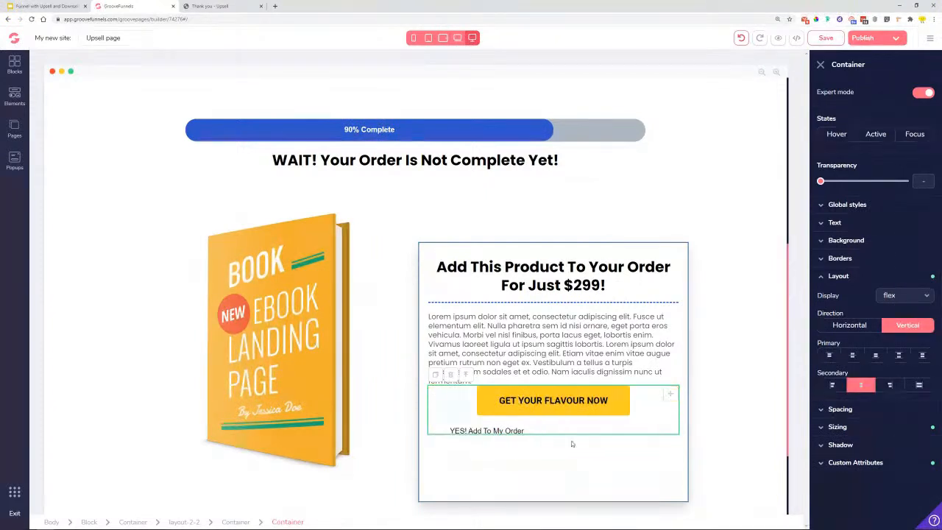
- Set the YES link's width to auto so it centres beneath the button
left_click(514, 433)
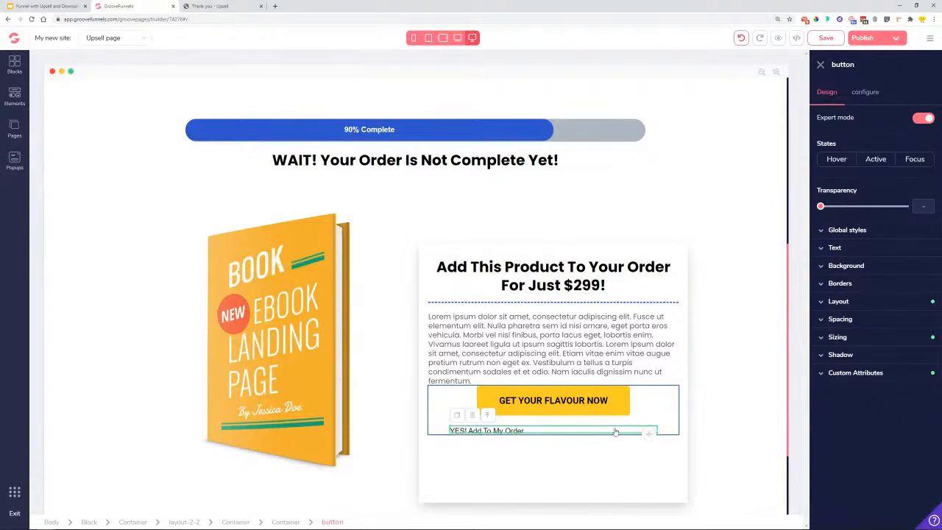
left_click(865, 340)
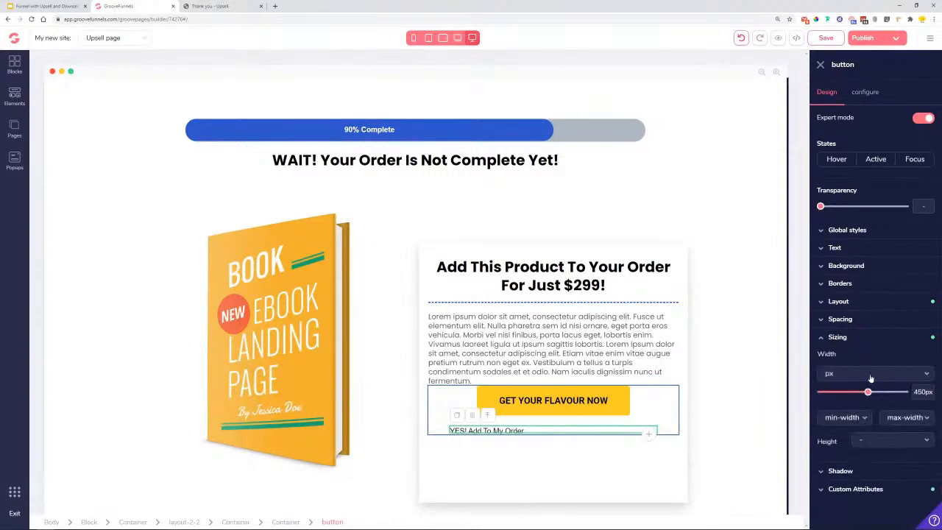
left_click(871, 374)
left_click(865, 390)
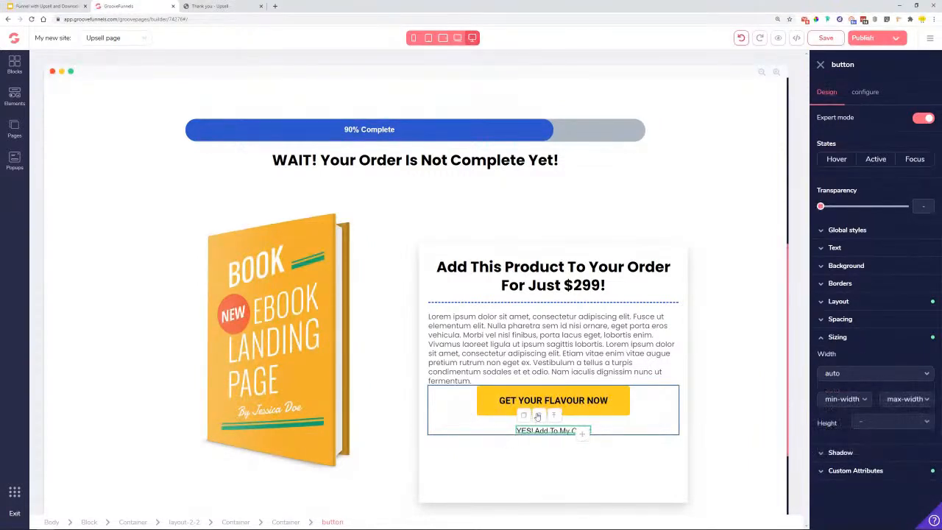
left_click(642, 448)
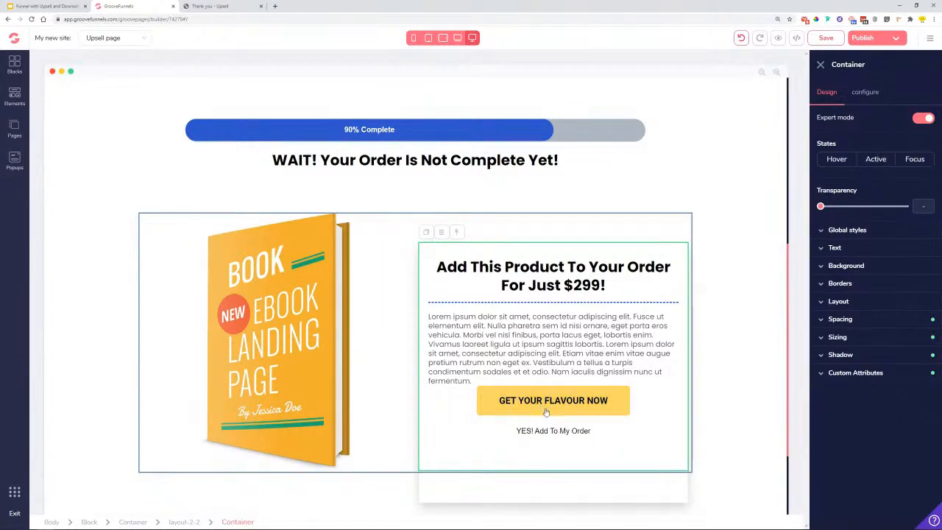
- Inspect the Protein-X benefit text, intro paragraph and button text styling
scroll(582, 401, "up", 4)
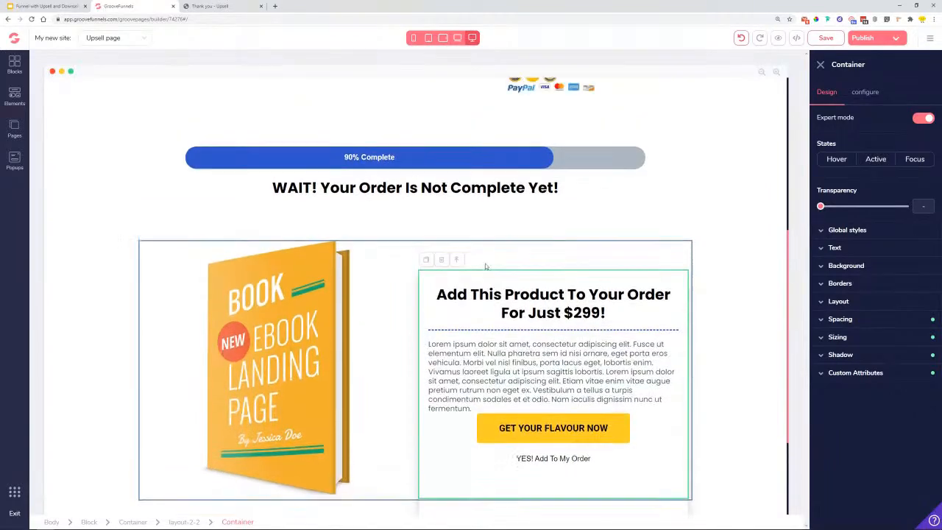
left_click(214, 143)
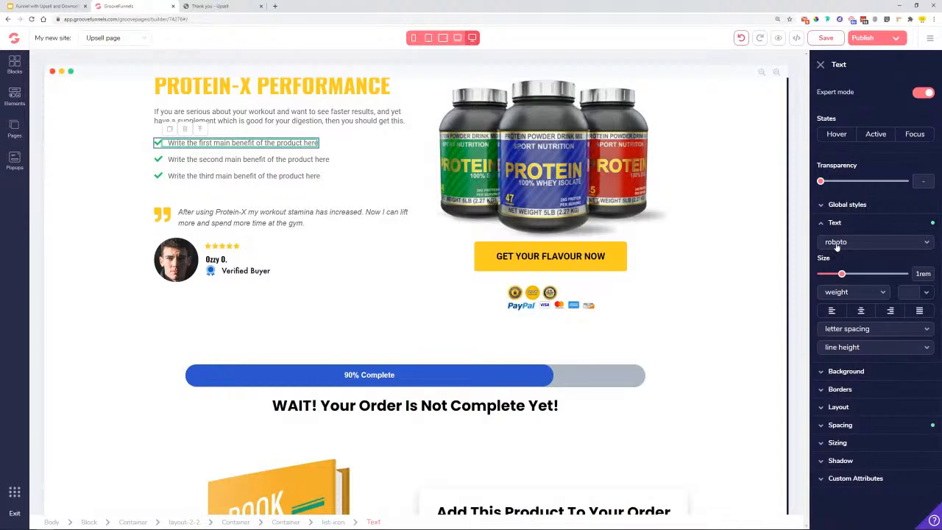
left_click(285, 118)
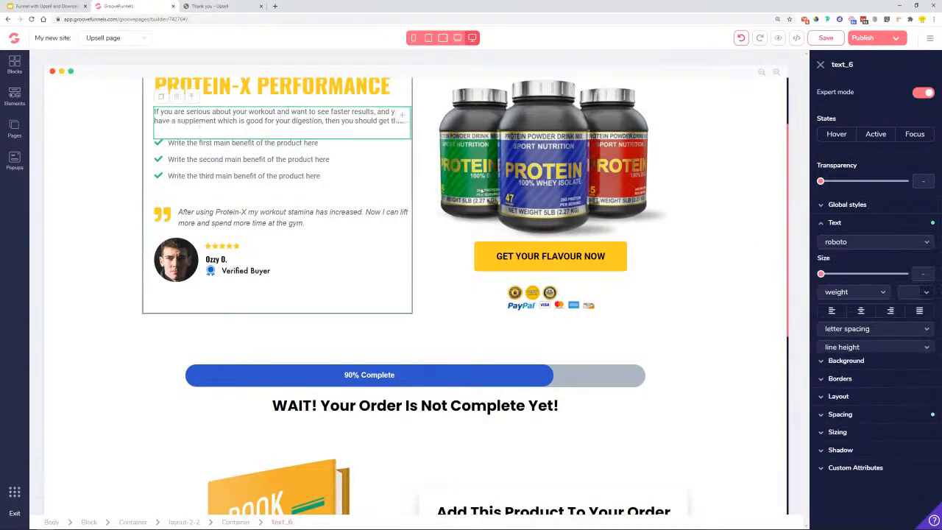
left_click(563, 259)
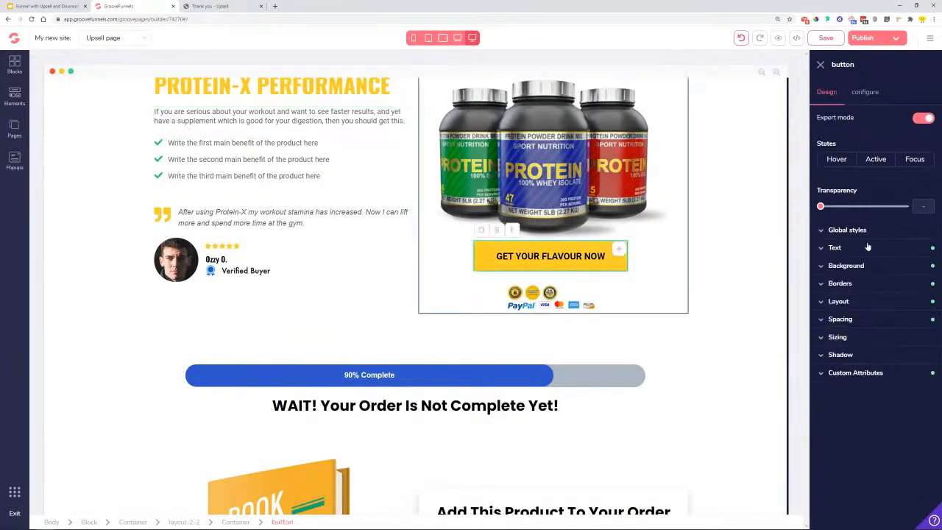
scroll(511, 295, "down", 2)
scroll(368, 345, "up", 4)
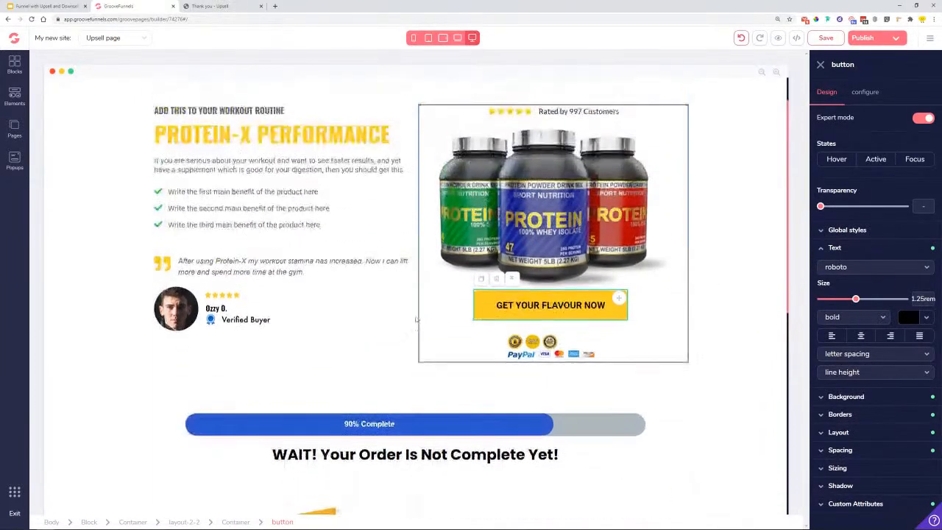
scroll(269, 389, "down", 3)
- Set the 90% Complete progress bar's text font to Roboto
left_click(361, 373)
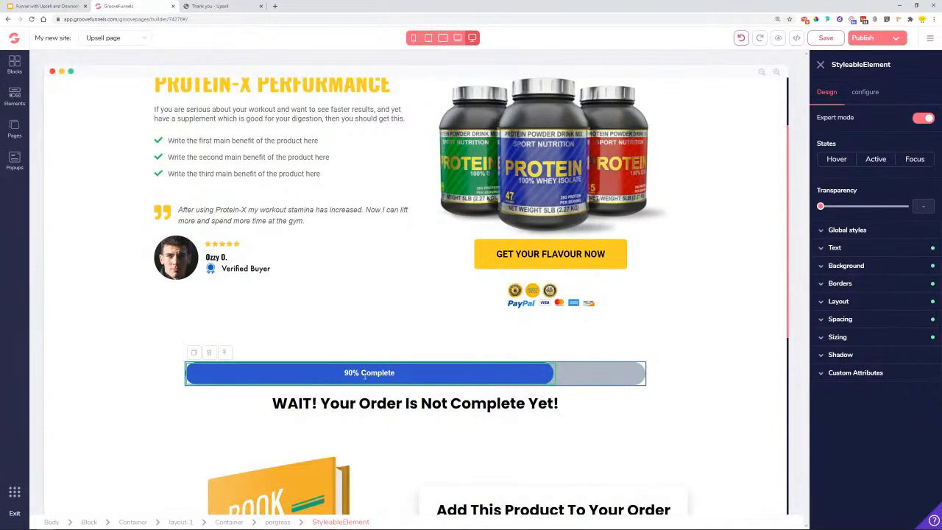
left_click(880, 250)
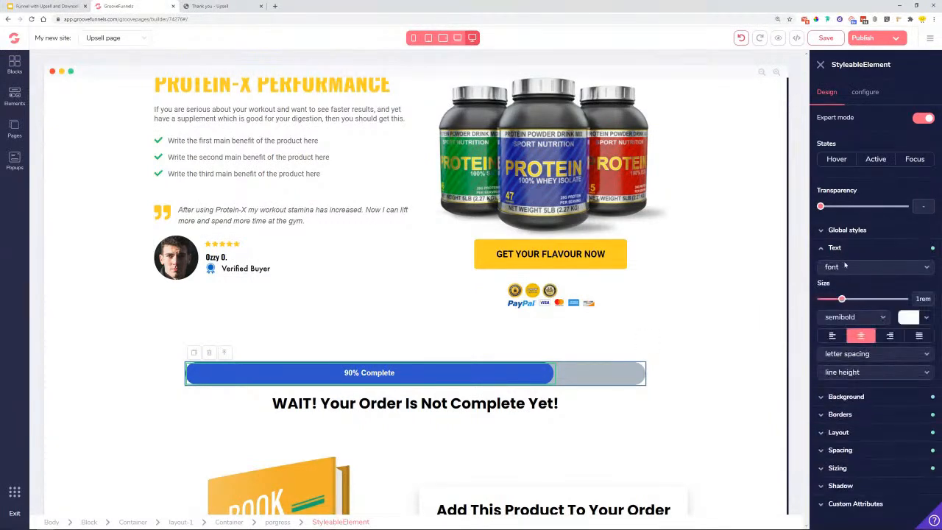
left_click(846, 267)
left_click(835, 320)
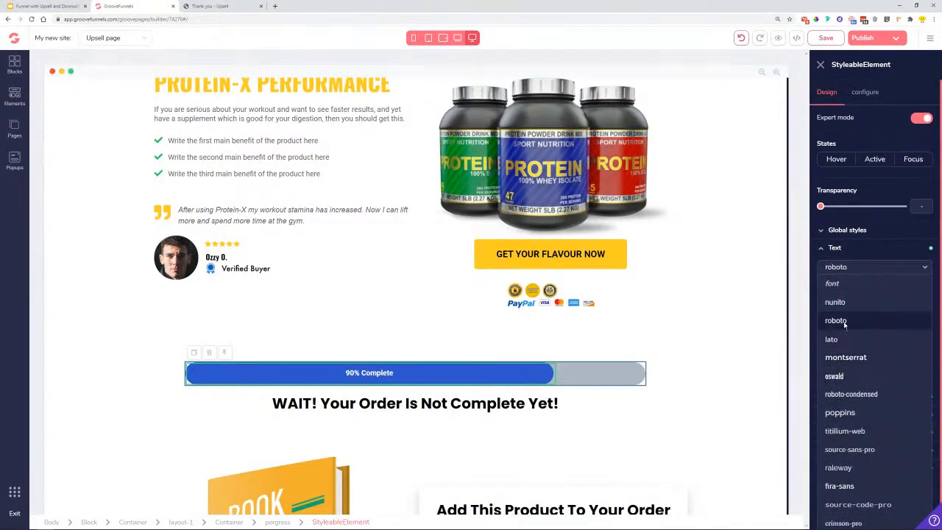
- Set the WAIT! headline's font to roboto at 3rem
left_click(425, 406)
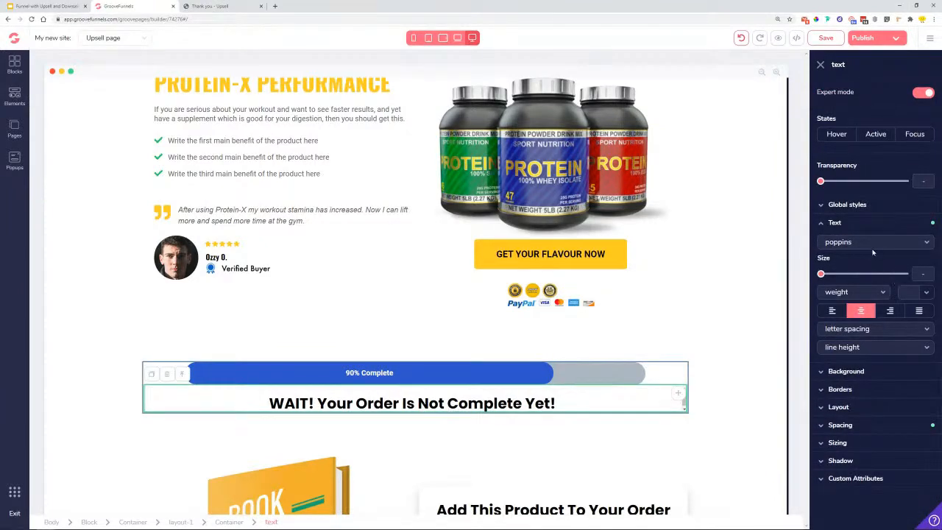
left_click(867, 243)
left_click(838, 295)
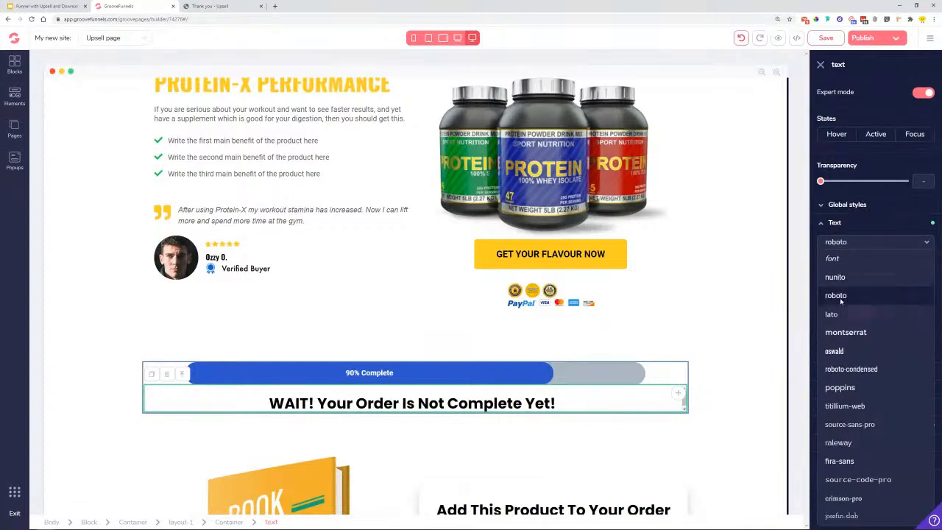
left_click(485, 446)
left_click(445, 405)
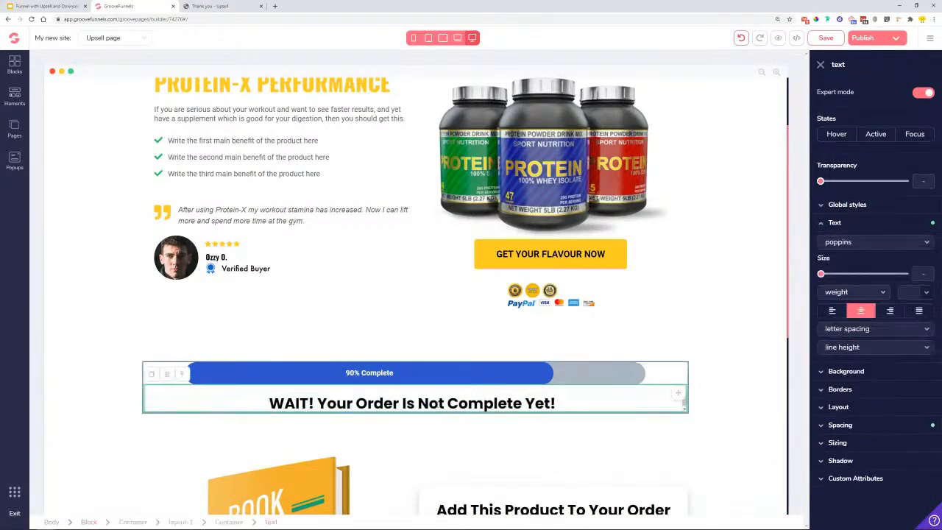
left_click(895, 247)
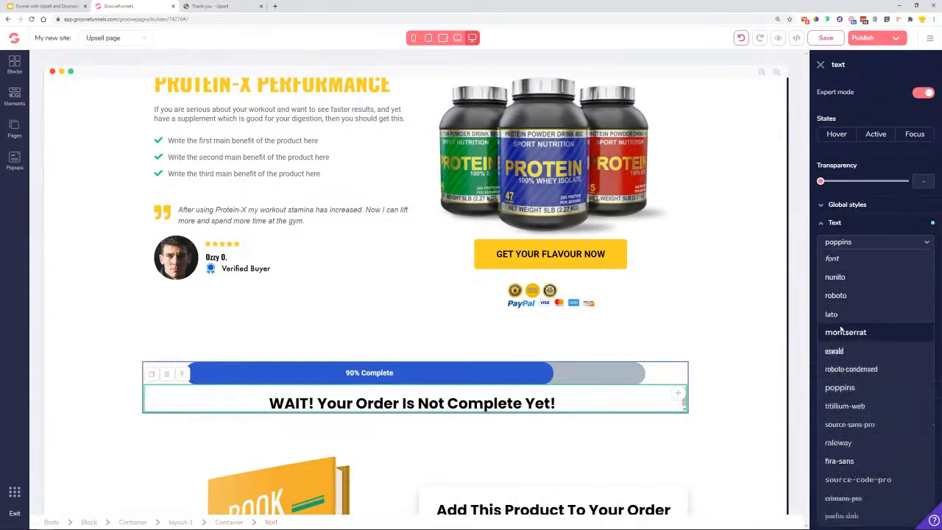
left_click(843, 302)
left_click_drag(821, 275, 883, 274)
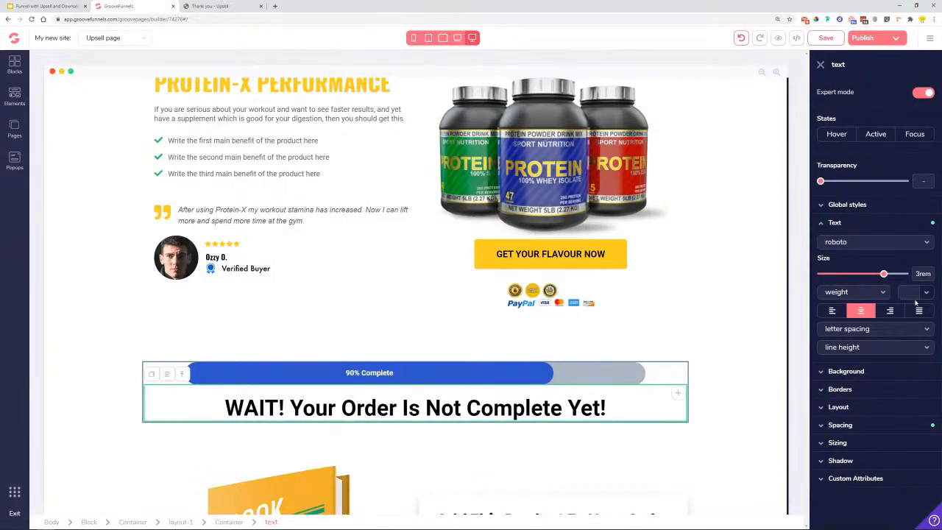
- Colour the headline red #DC1818, then recolour the words after WAIT! black
left_click(916, 294)
mouse_move(895, 343)
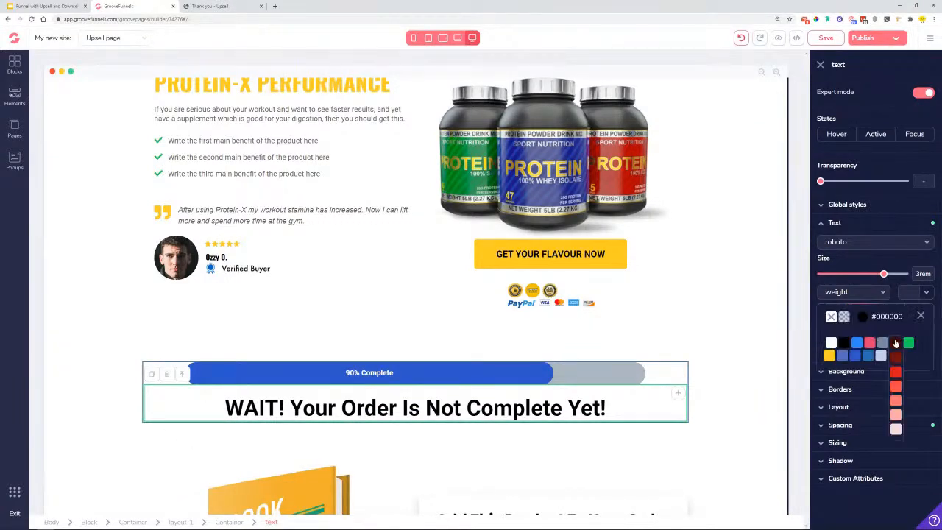
left_click(896, 373)
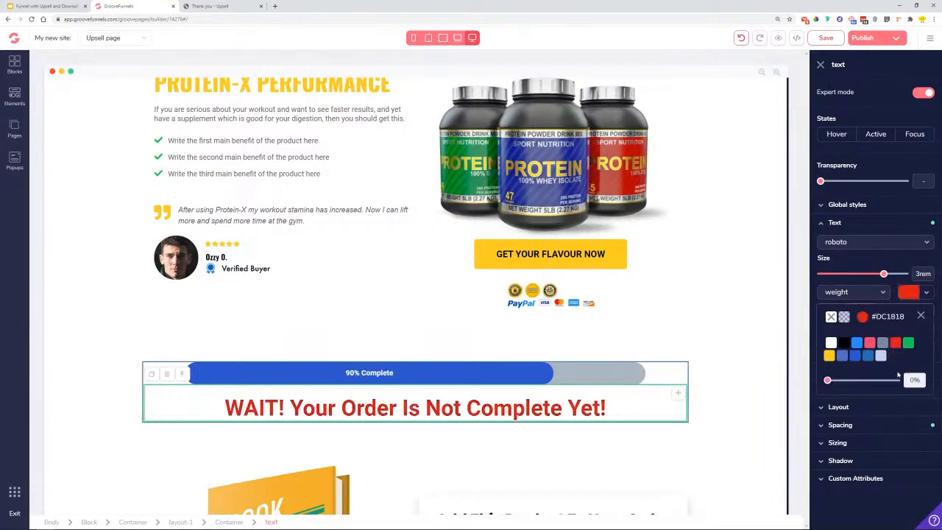
left_click_drag(290, 409, 605, 410)
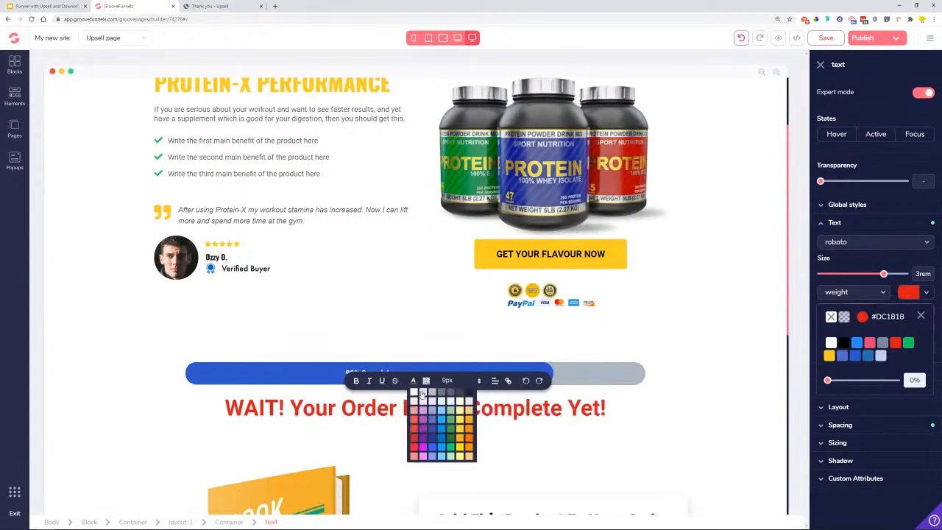
left_click(332, 410)
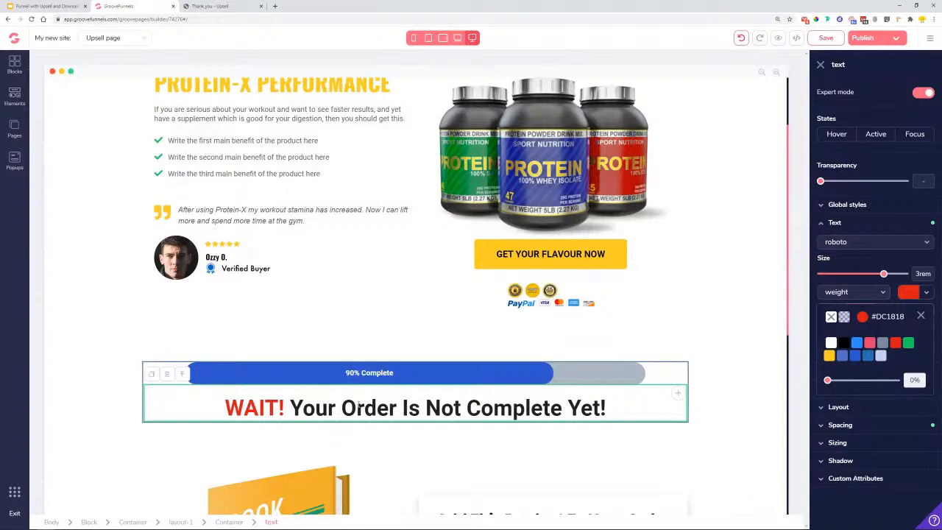
- Navigate browser history back through the funnel and return to the live upsell page
left_click(7, 19)
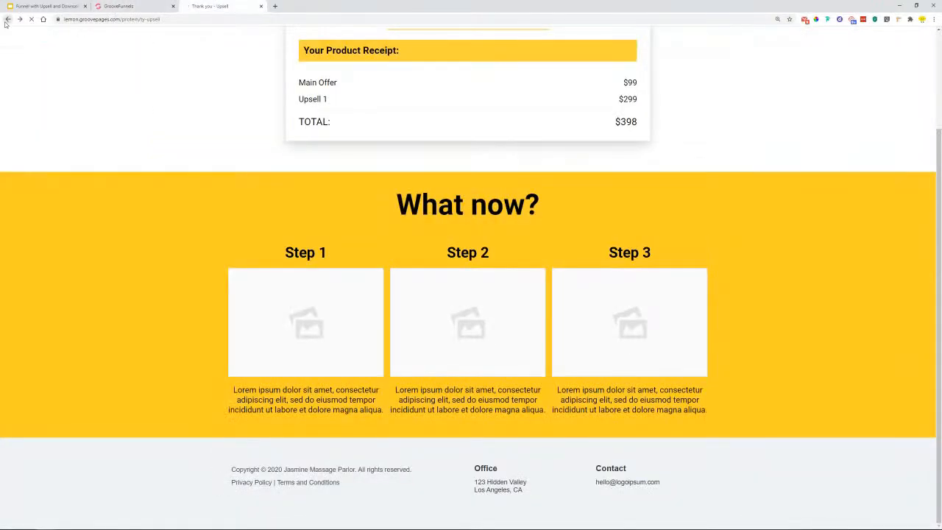
left_click(9, 21)
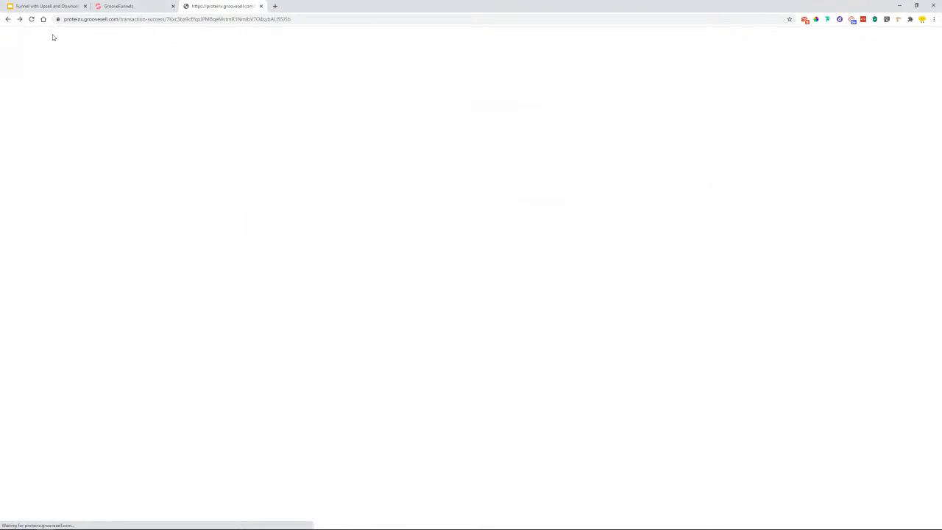
left_click(7, 20)
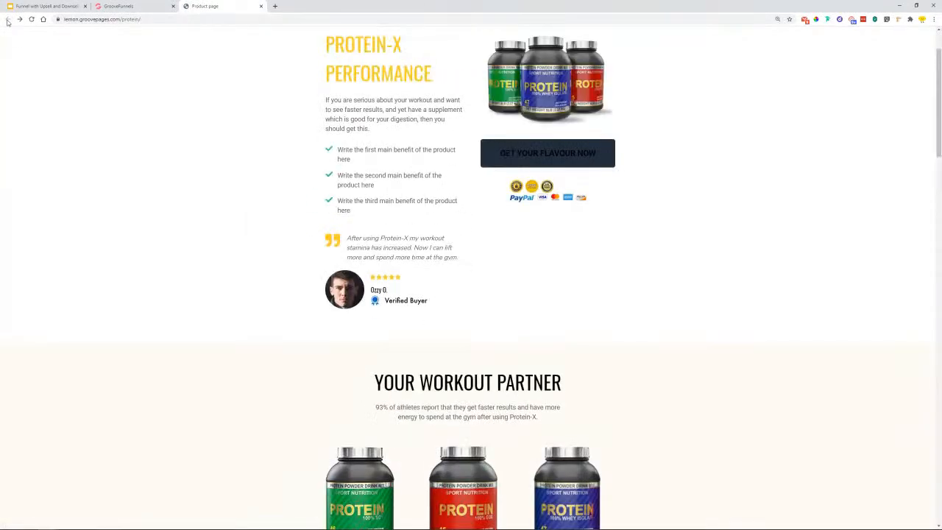
left_click(19, 20)
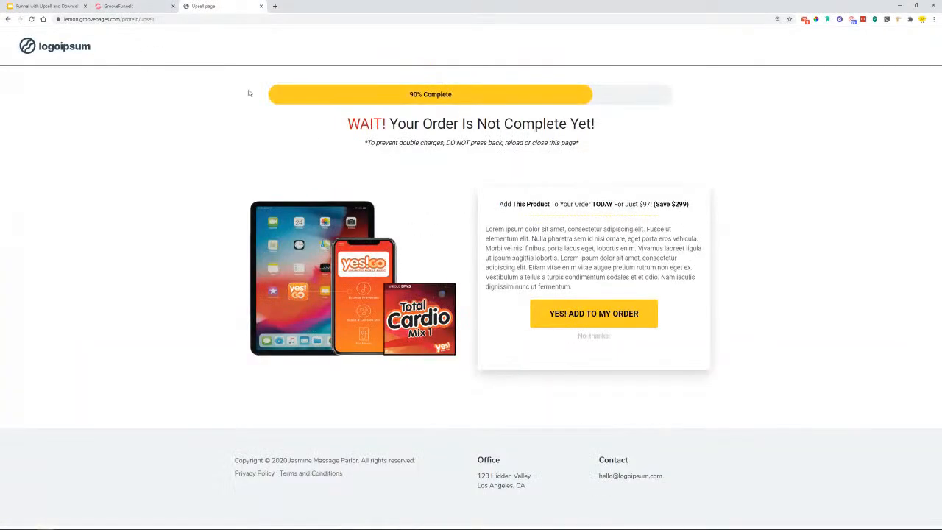
- Copy the disclaimer line under the headline, then reselect the whole line
left_click_drag(363, 144, 576, 144)
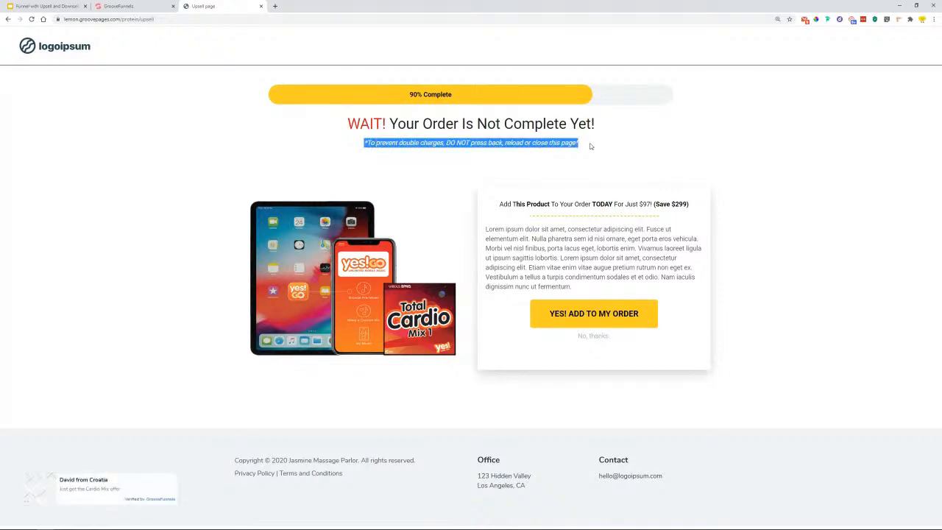
right_click(553, 144)
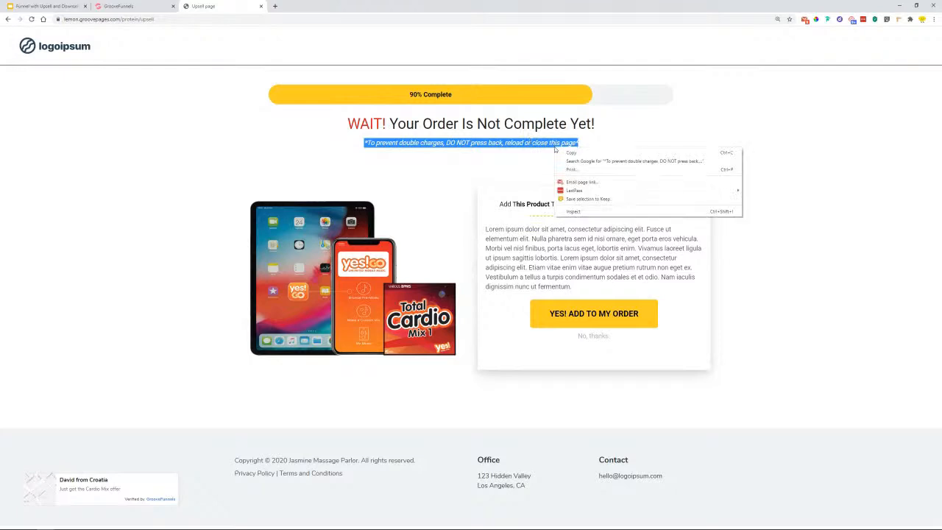
left_click(660, 154)
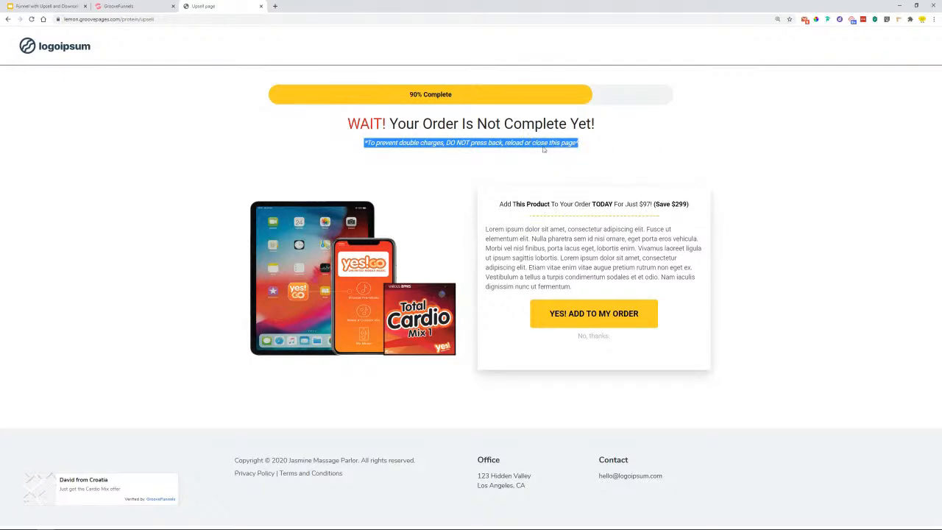
left_click(708, 164)
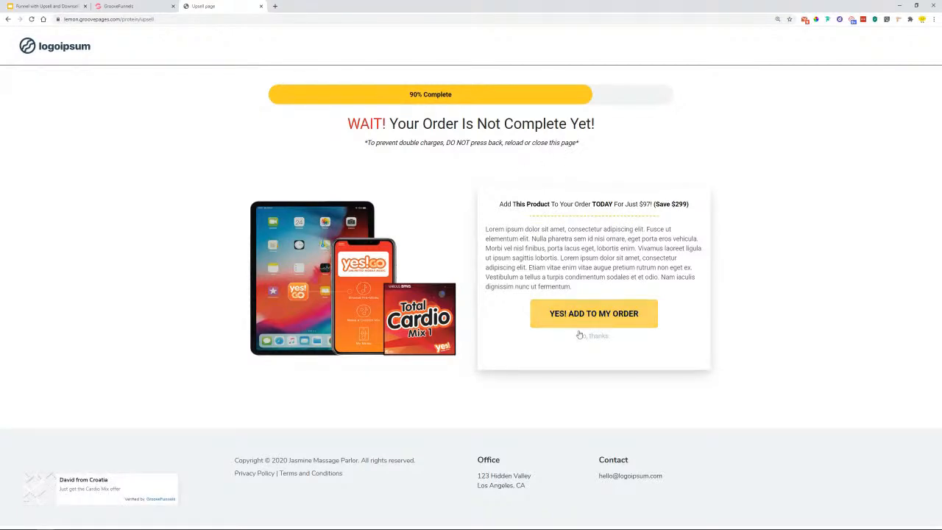
left_click_drag(377, 142, 569, 145)
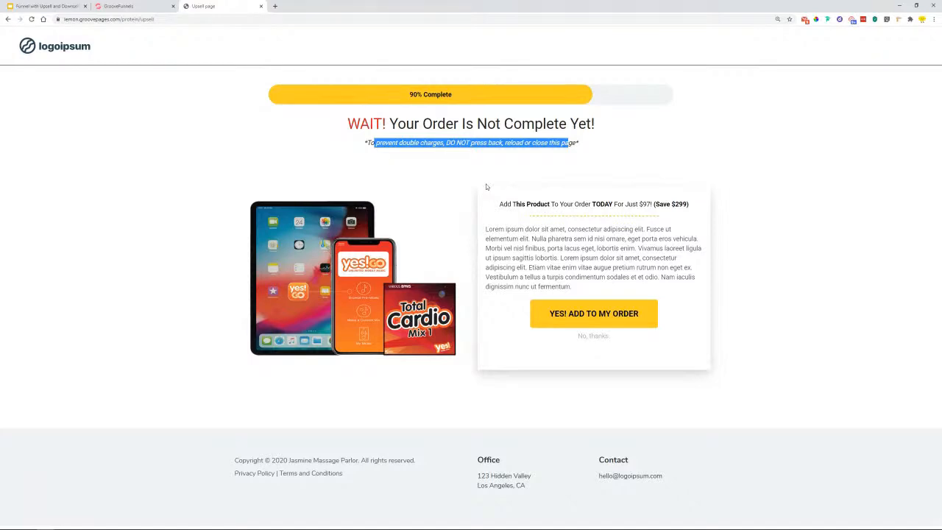
left_click(400, 161)
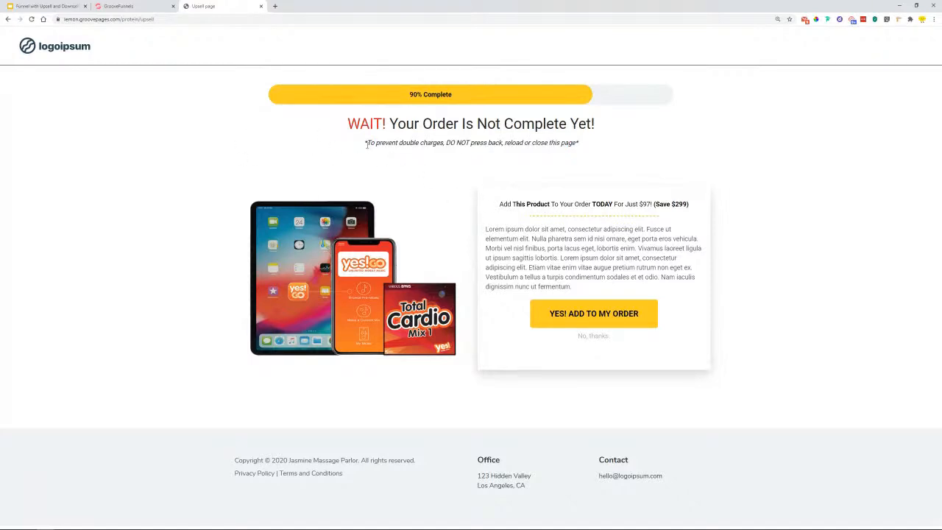
left_click_drag(364, 144, 597, 145)
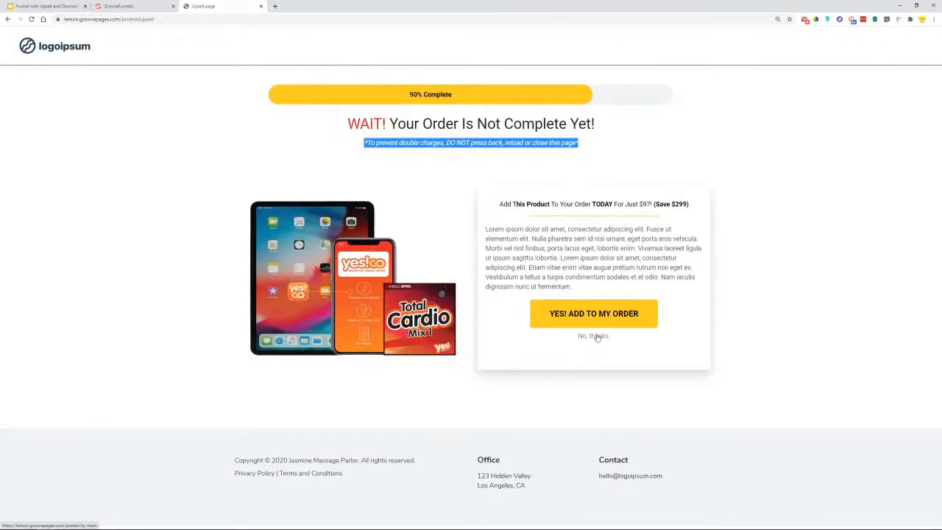
- Back in the builder, add a Paragraph element directly beneath the WAIT! headline
left_click(115, 5)
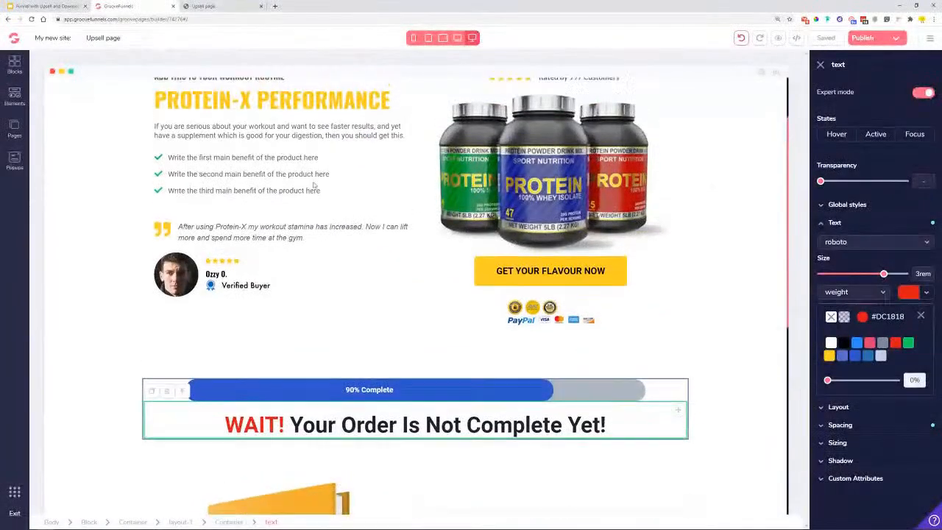
scroll(326, 205, "down", 2)
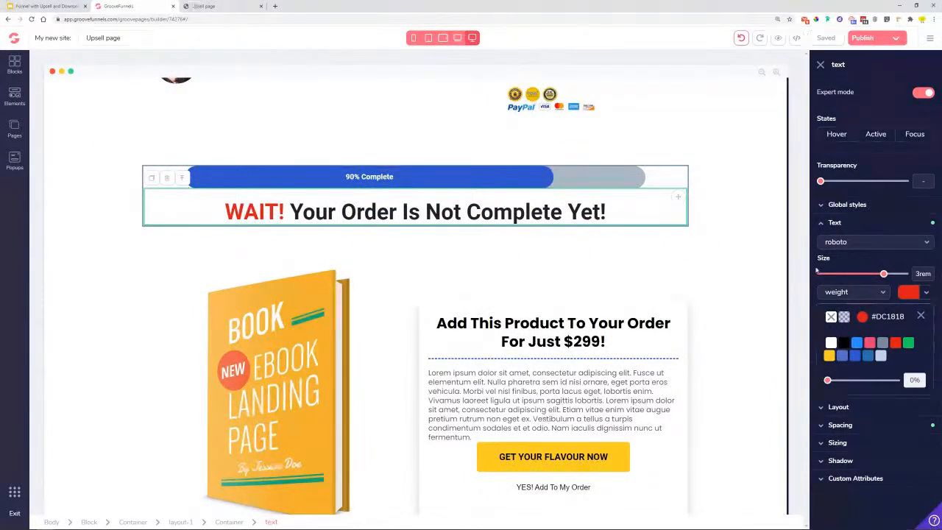
left_click(15, 98)
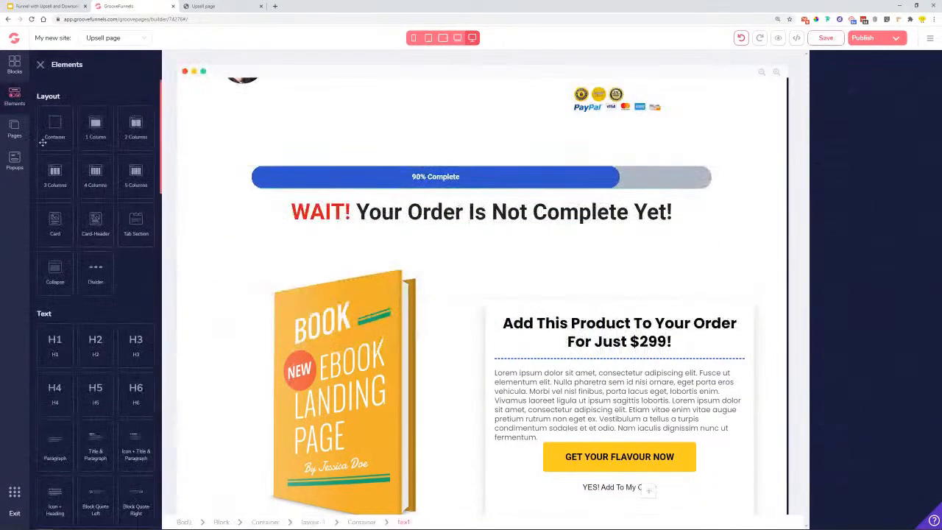
left_click_drag(52, 445, 523, 238)
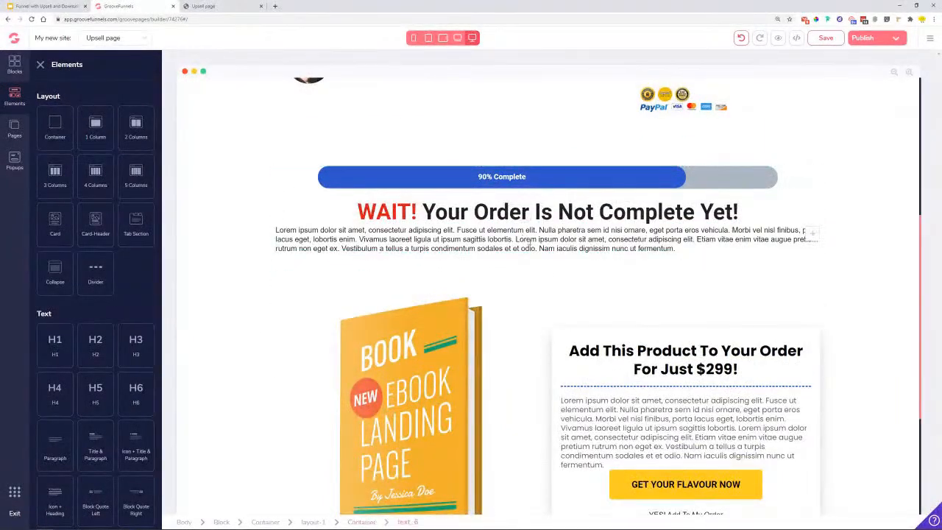
- Paste the disclaimer over the placeholder paragraph, centre it, and set its font to roboto
double_click(523, 238)
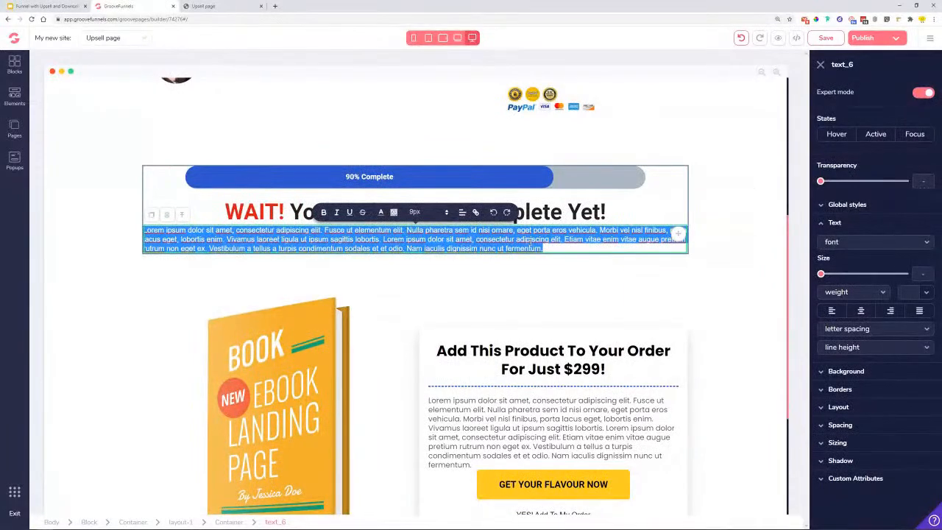
key("ctrl+v")
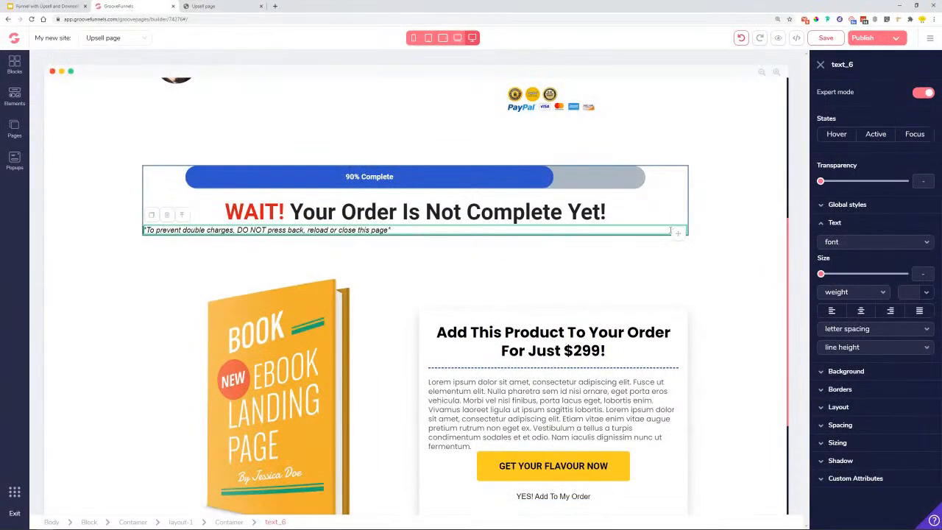
left_click(862, 313)
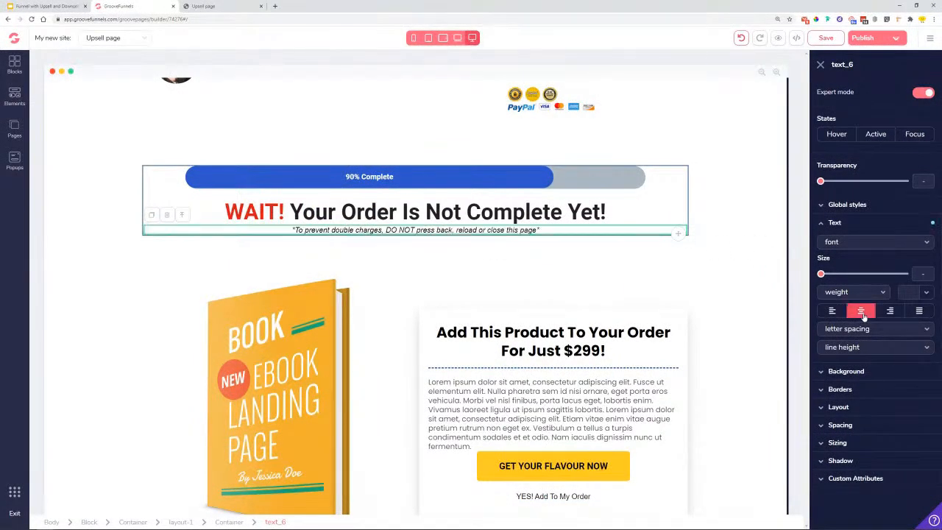
left_click(861, 243)
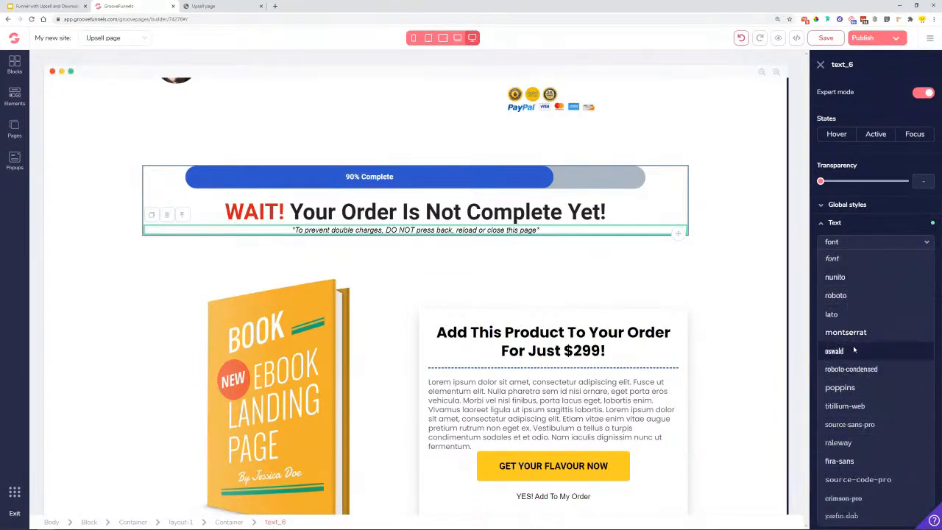
left_click(839, 295)
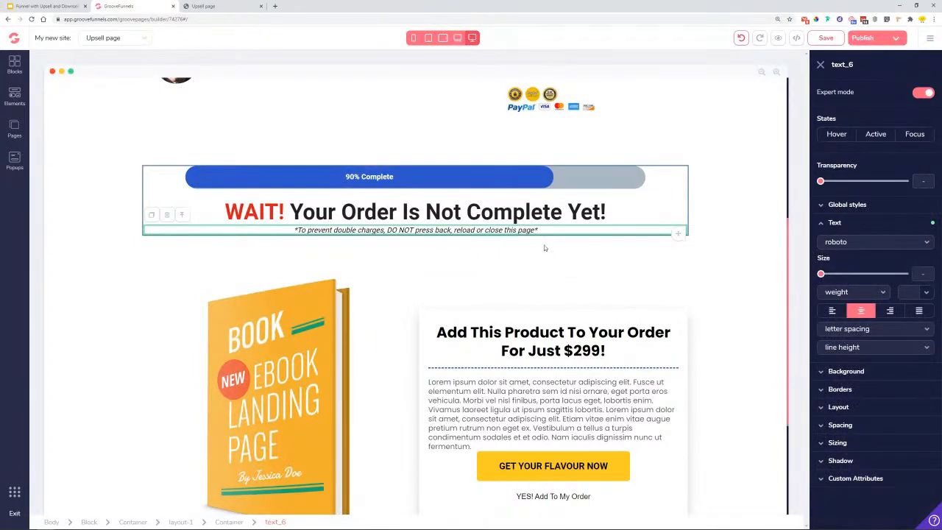
- Give the disclaimer a 1.25rem top margin, then select the surrounding top block
double_click(536, 230)
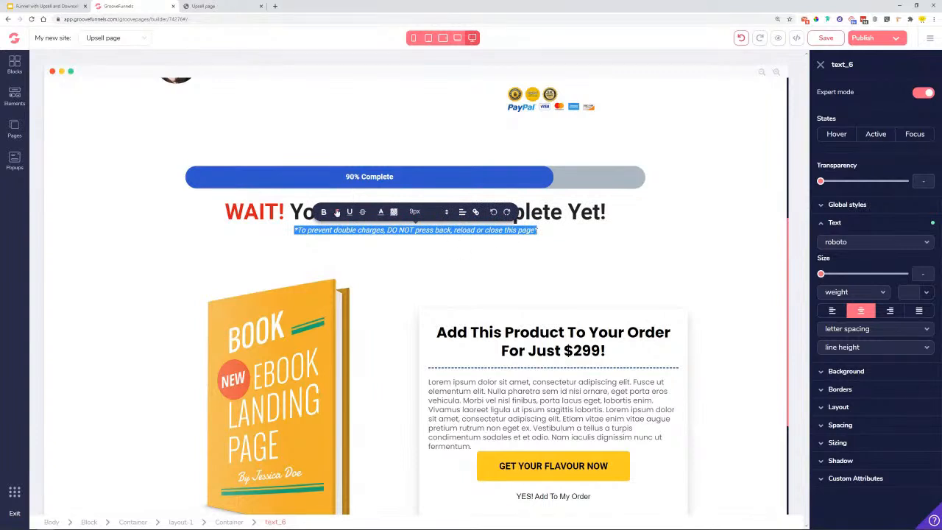
left_click(482, 255)
left_click(505, 231)
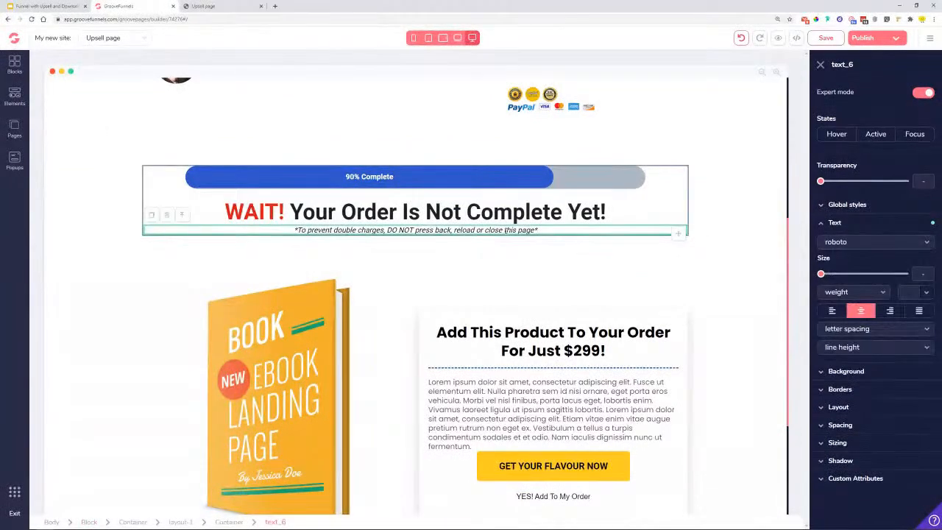
left_click(843, 426)
left_click(875, 446)
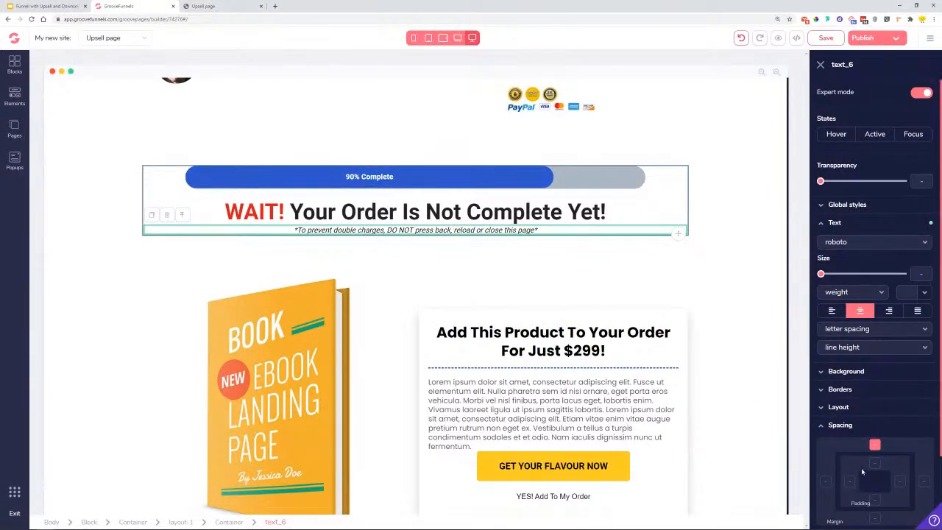
scroll(876, 449, "down", 1)
left_click_drag(821, 450, 844, 450)
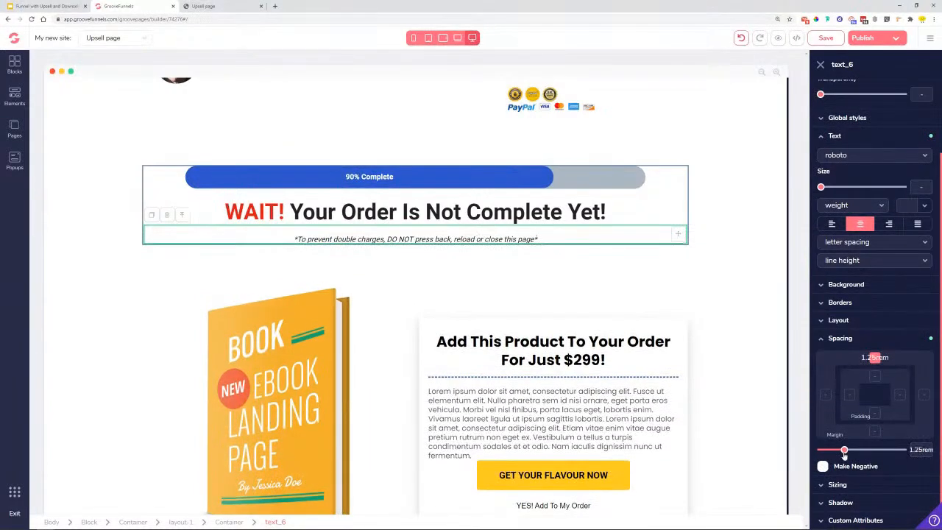
left_click(741, 240)
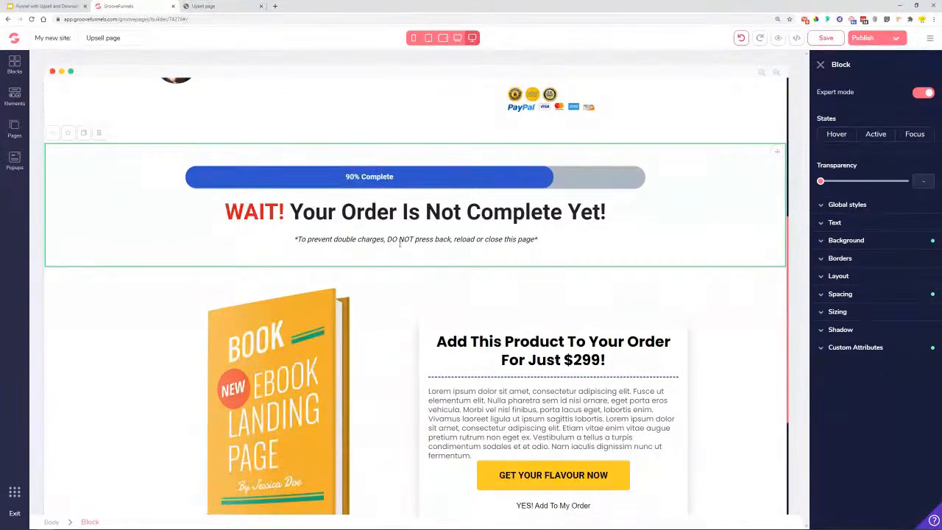
- Set the $299 offer headline to roboto at 2.25rem
scroll(447, 289, "down", 1)
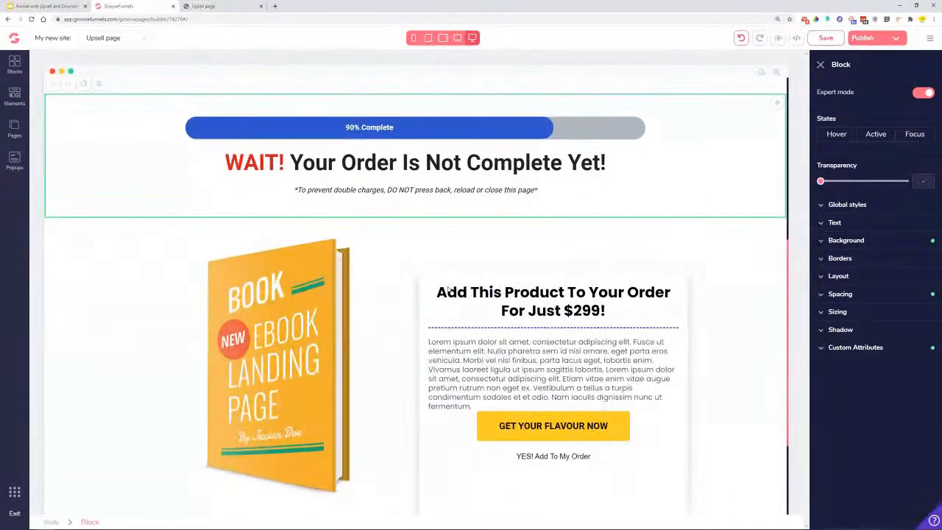
scroll(449, 288, "down", 1)
left_click(510, 247)
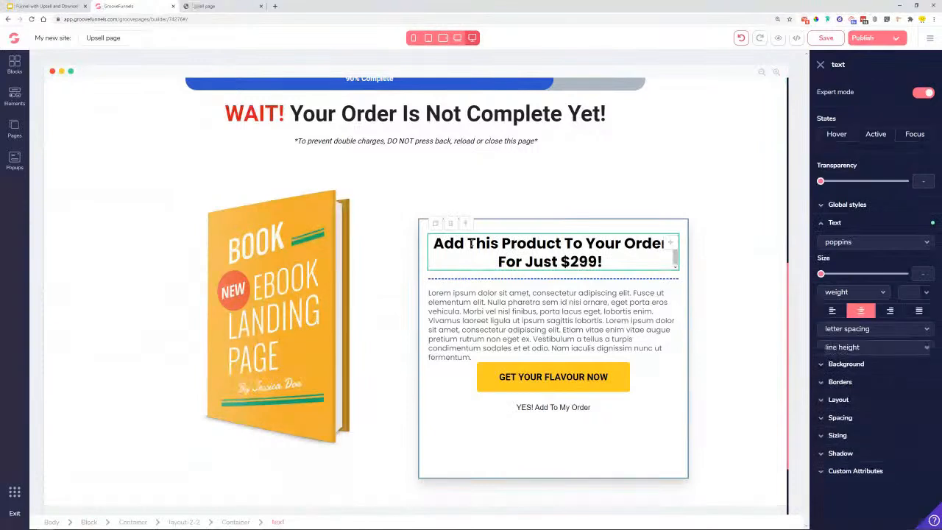
left_click(868, 245)
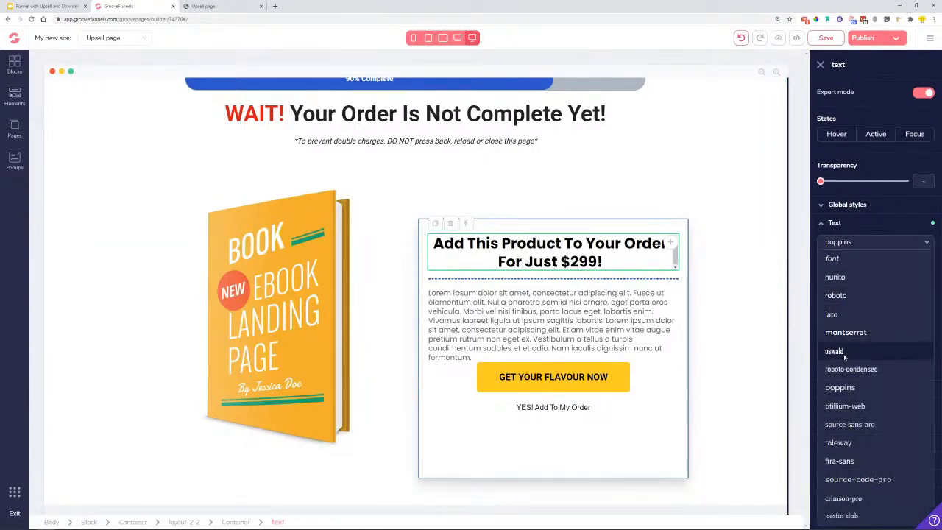
left_click(836, 295)
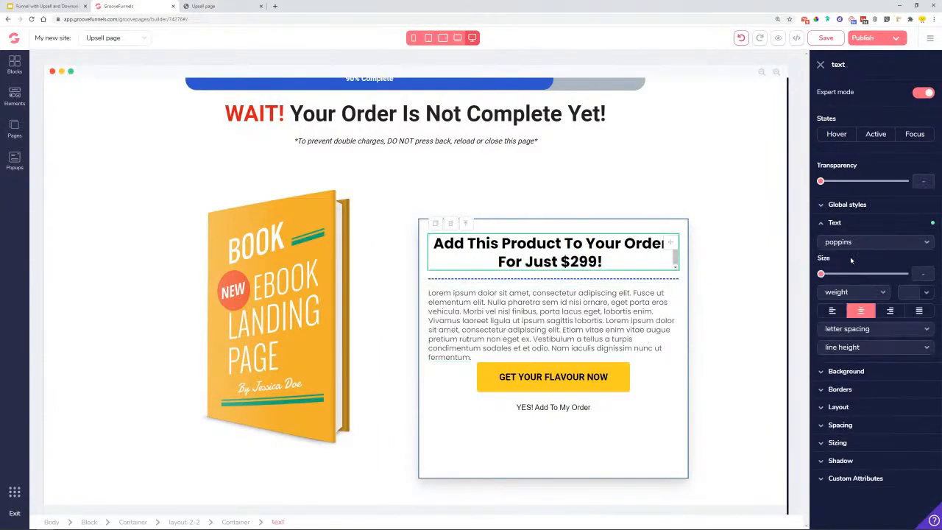
left_click(852, 247)
left_click(883, 295)
left_click_drag(820, 274, 876, 282)
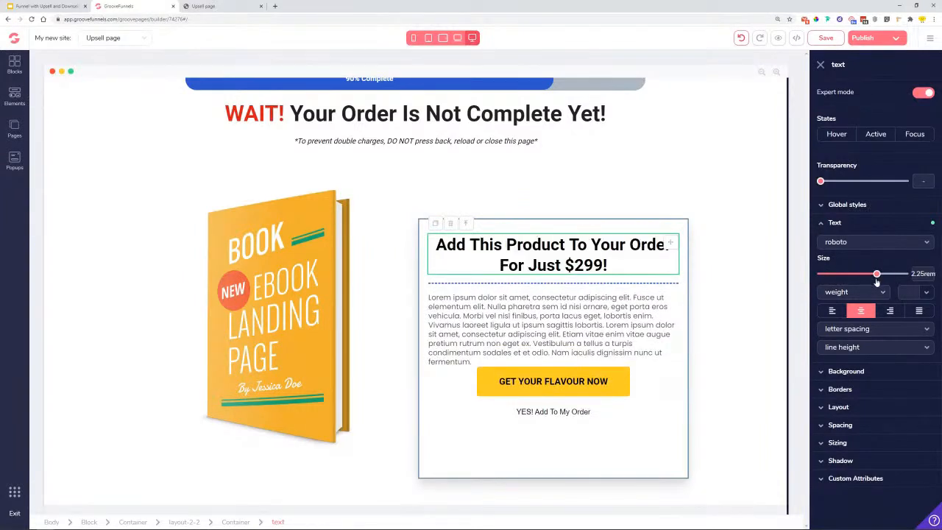
- Switch the Lorem ipsum paragraph font to roboto
left_click(583, 304)
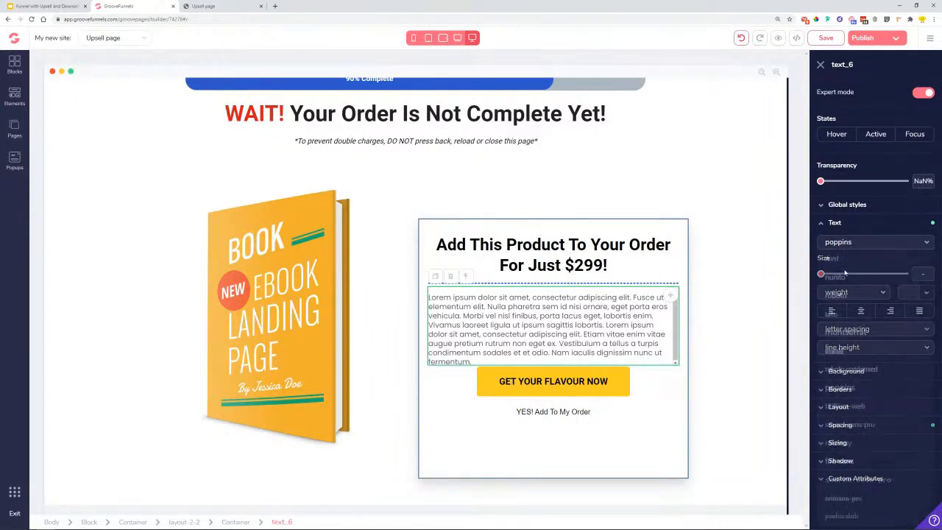
left_click(849, 244)
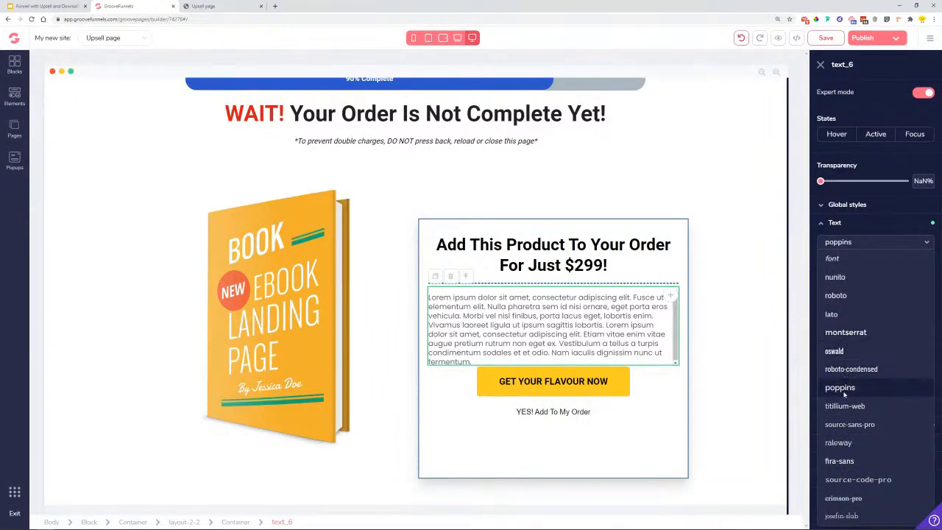
left_click(836, 296)
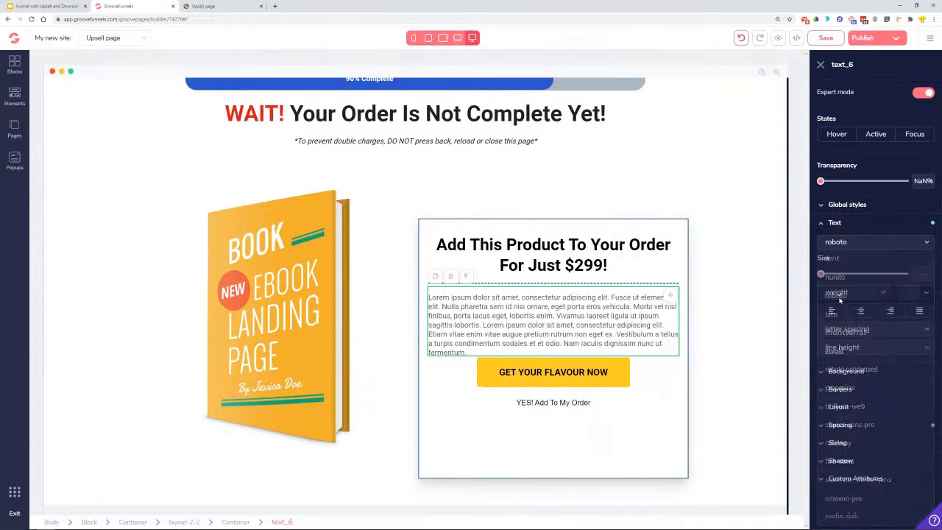
- Set the link under the yellow button to the roboto font
left_click(548, 403)
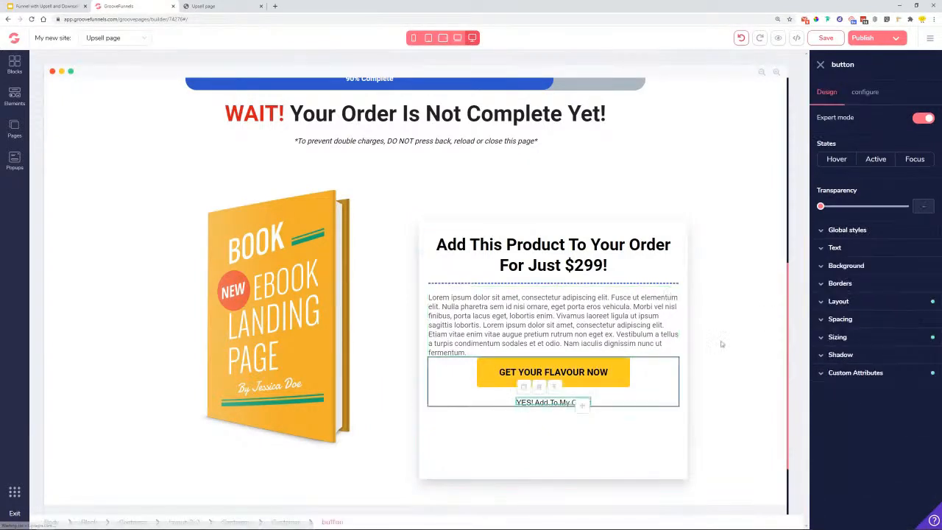
left_click(847, 249)
left_click(848, 267)
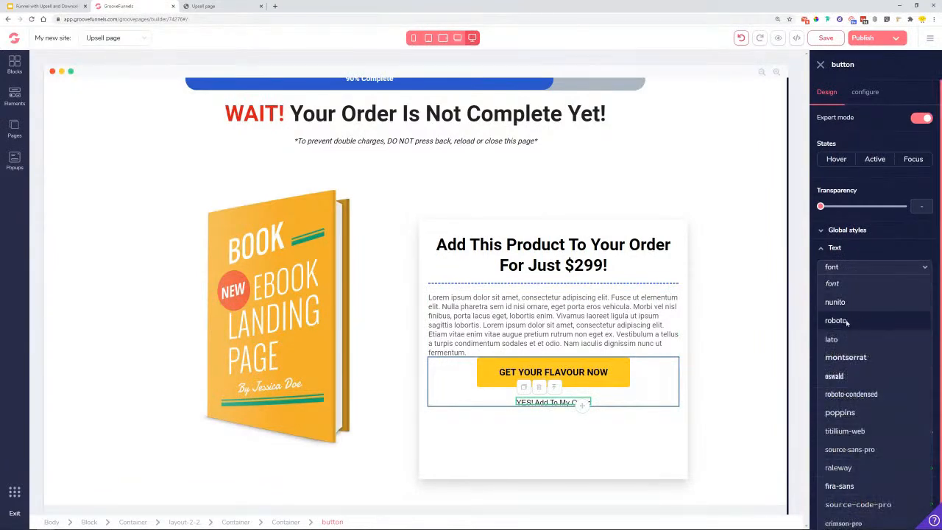
left_click(846, 320)
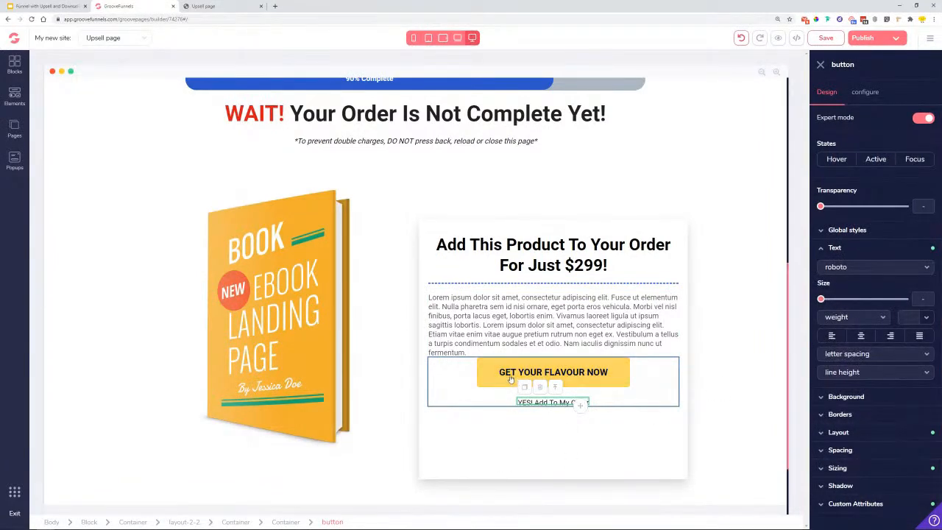
- Change the yellow button label to 'YES! ADD TO MY ORDER'
left_click(578, 373)
left_click(865, 92)
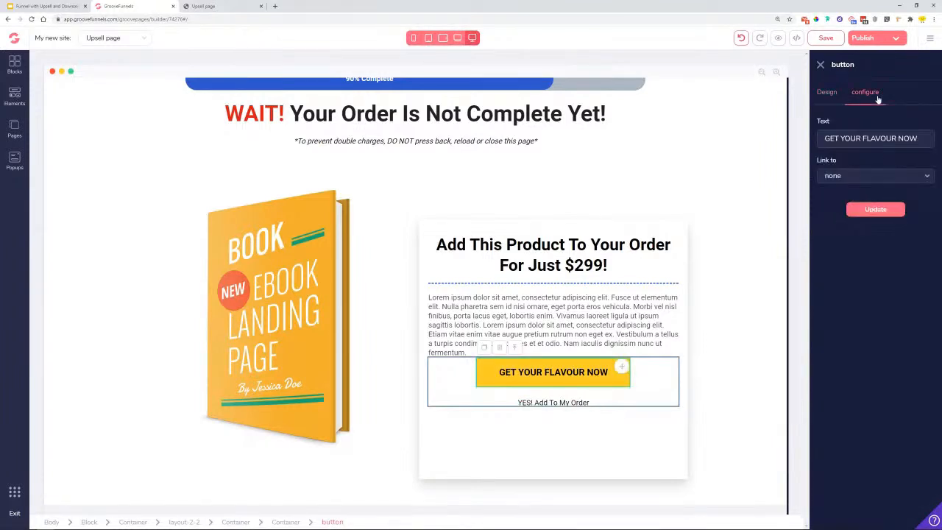
triple_click(857, 138)
type("YES! ADD TO MY ORDER")
left_click(878, 209)
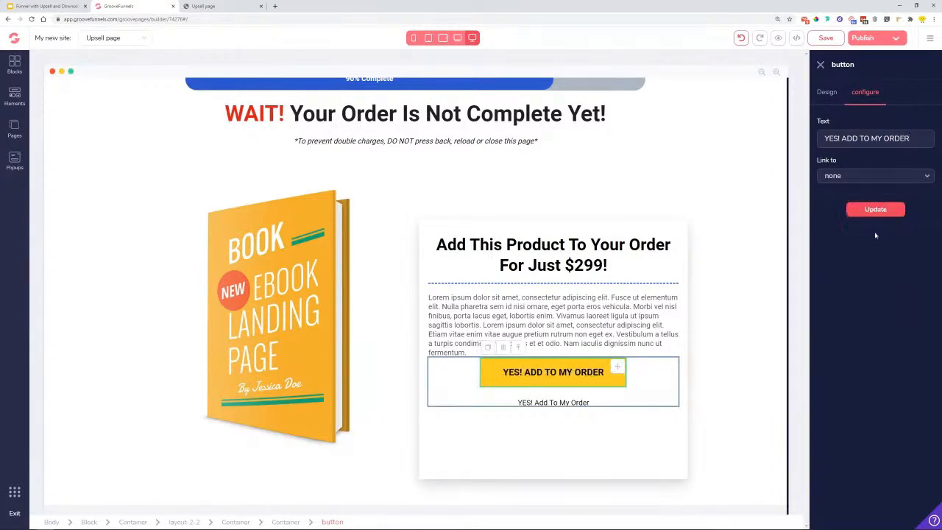
- Change the link beneath the button to read 'No, thanks'
left_click(552, 405)
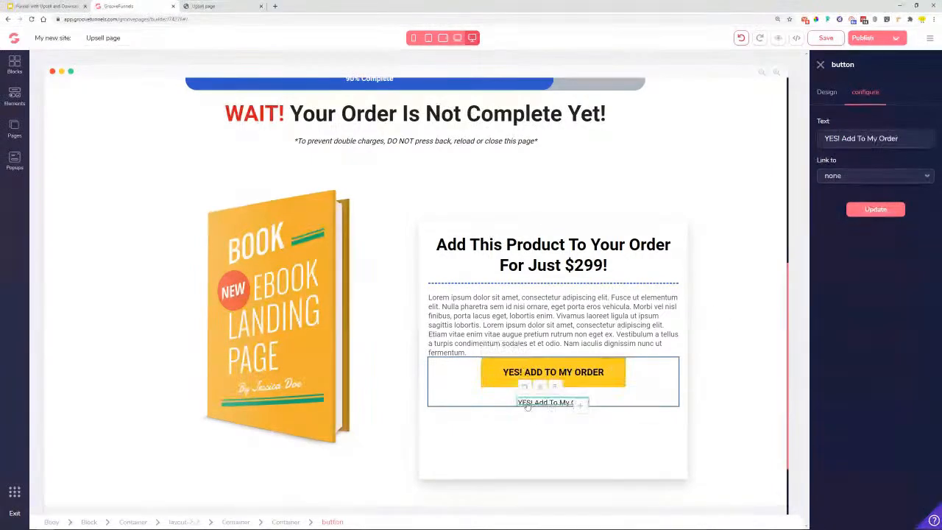
left_click_drag(910, 140, 734, 154)
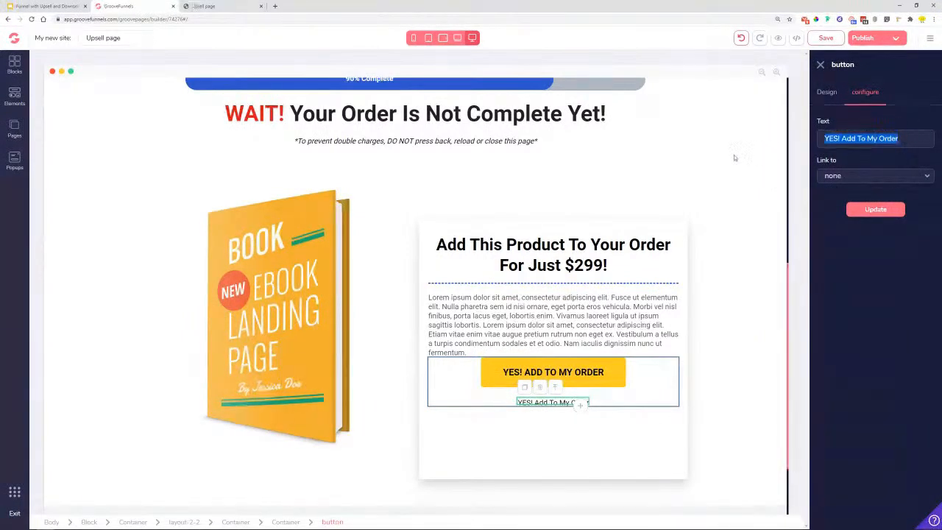
type("No")
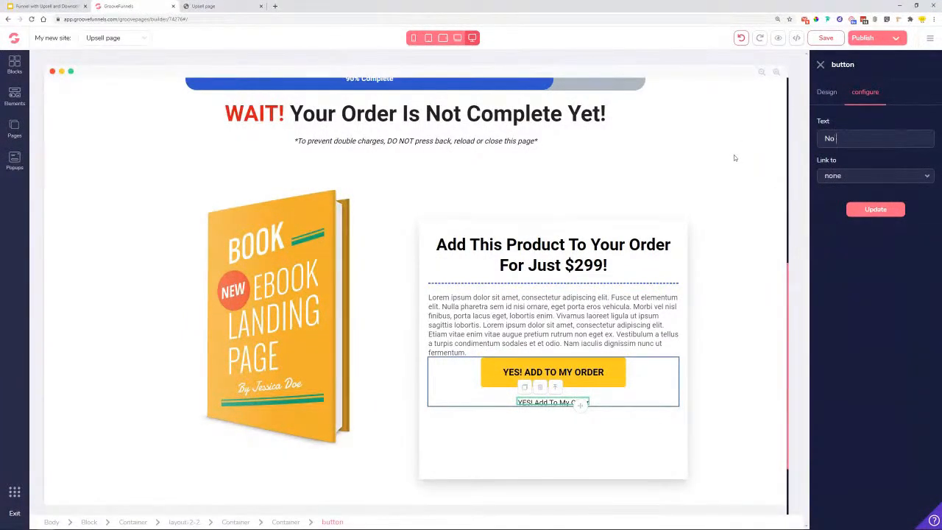
type(", thanks")
left_click(876, 209)
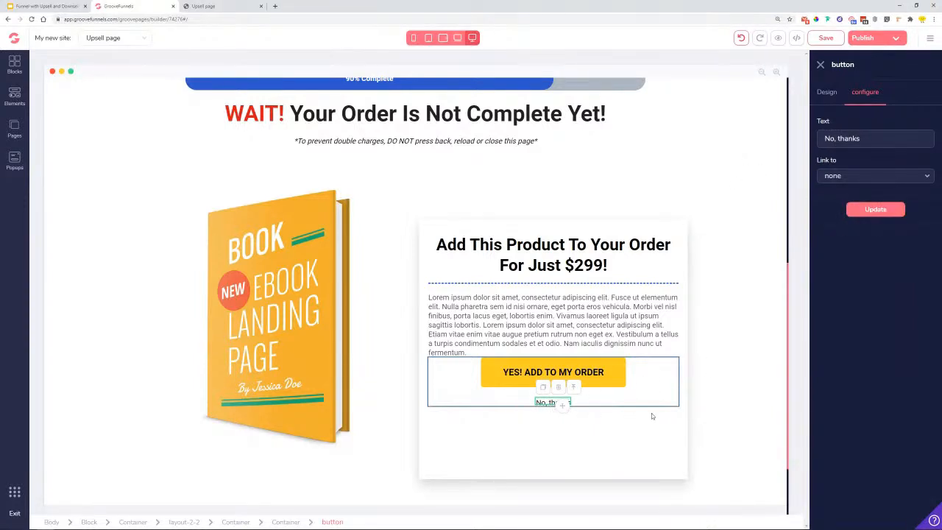
left_click(827, 92)
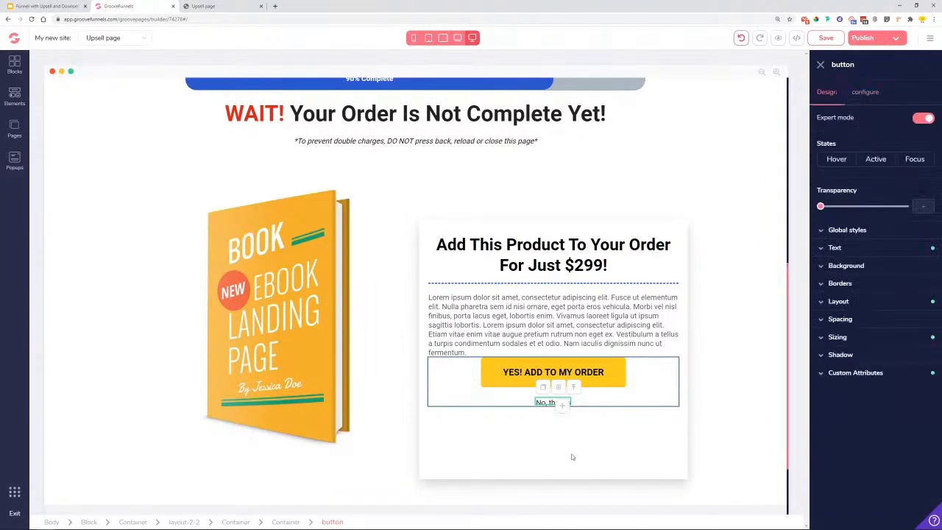
- Make the 'No, thanks' link text light grey
left_click(846, 248)
left_click(927, 319)
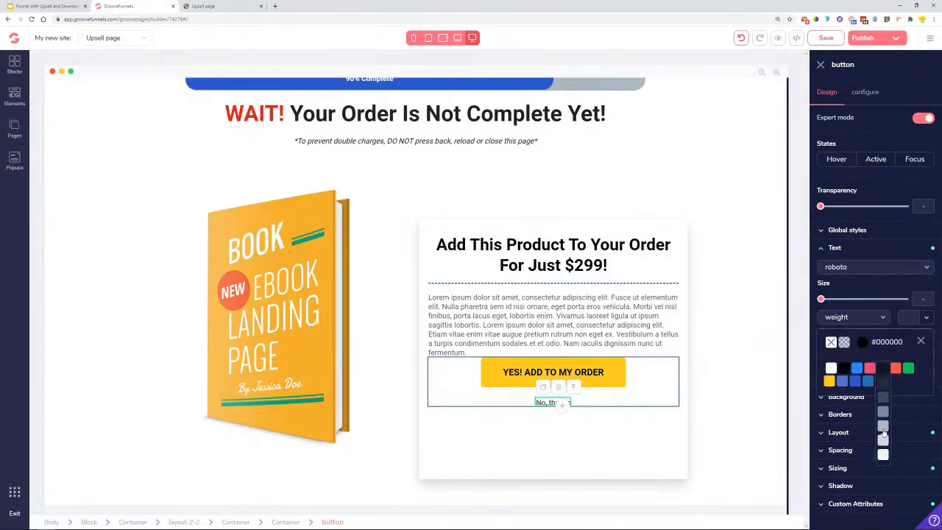
left_click(883, 440)
left_click(610, 440)
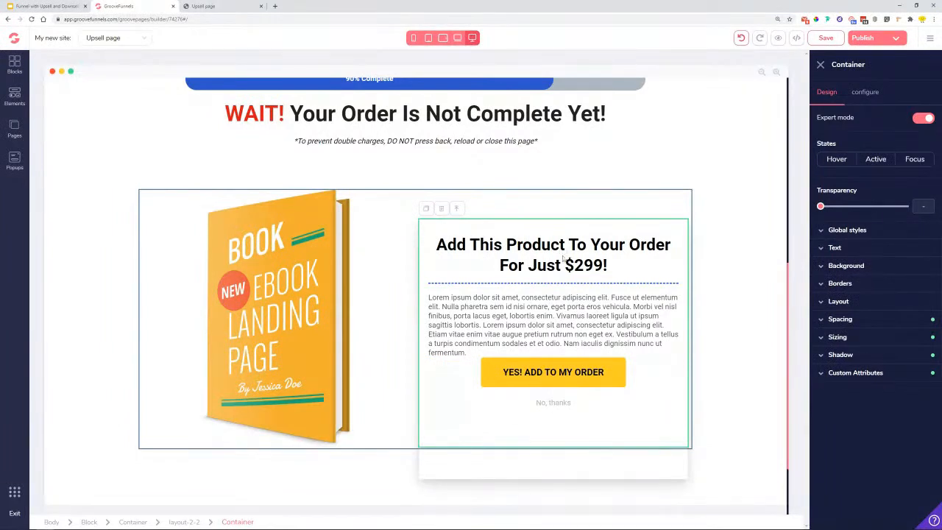
- Set the link's hover-state text colour to grey #78889B
left_click(557, 408)
left_click(836, 159)
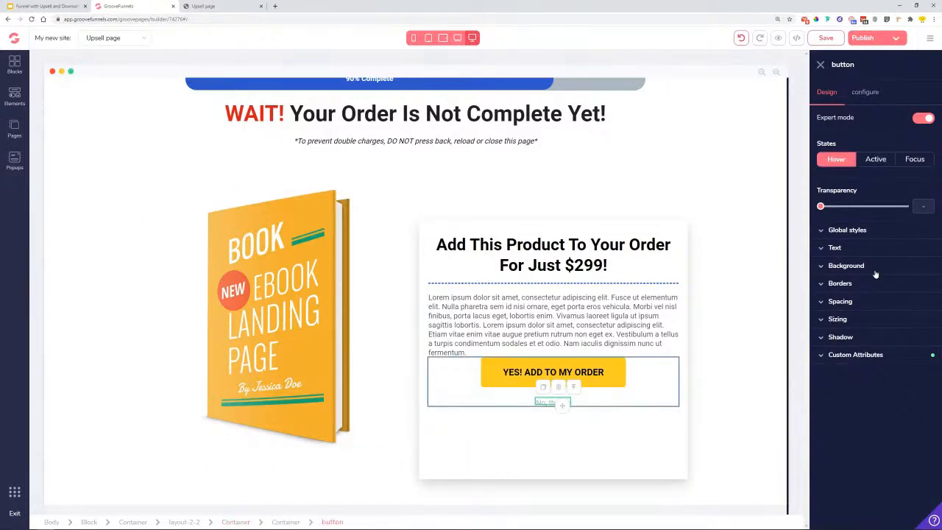
left_click(864, 248)
left_click(926, 318)
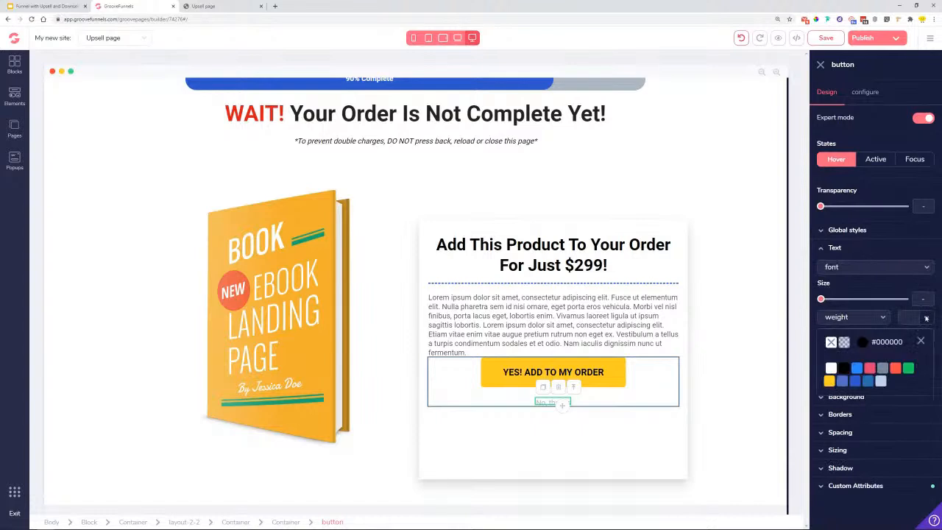
left_click(883, 368)
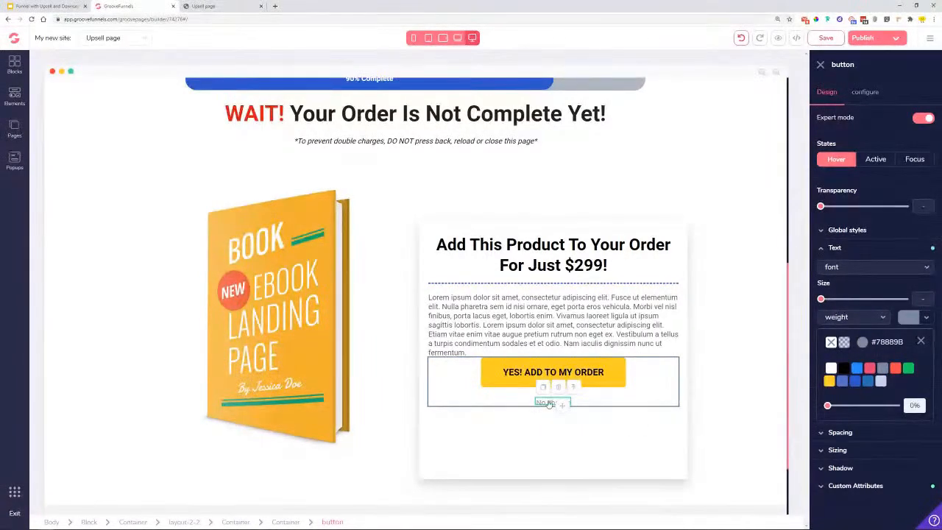
left_click(628, 318)
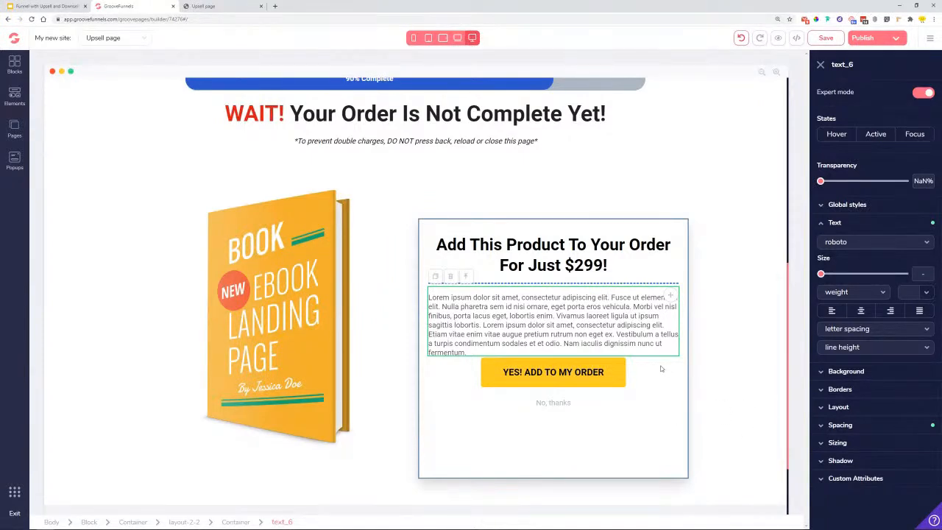
- Locate the 90% Complete bar above the WAIT! headline and select its blue fill element
scroll(405, 350, "down", 2)
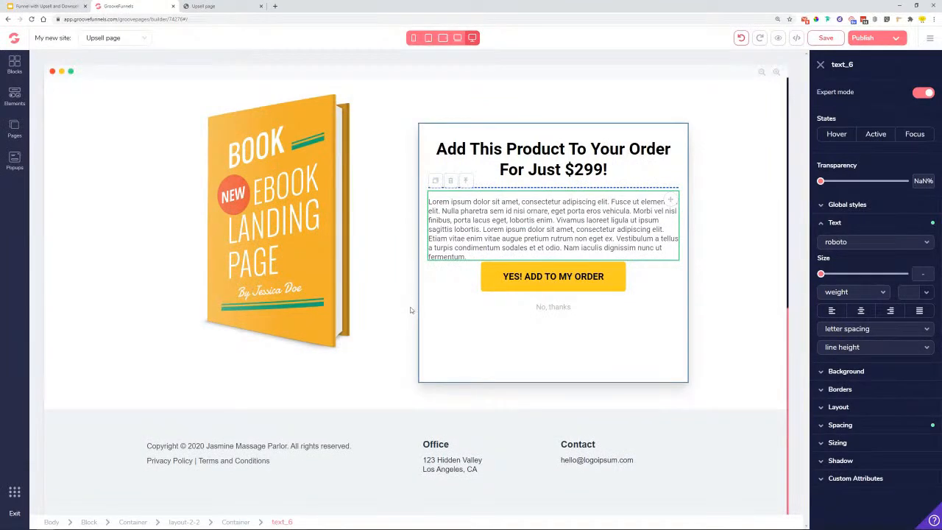
scroll(401, 302, "up", 2)
left_click(617, 204)
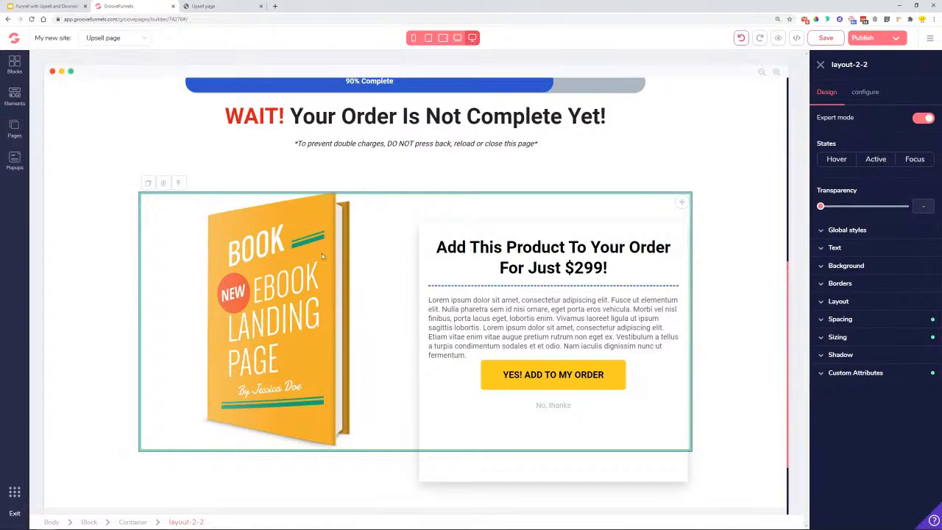
left_click(293, 292)
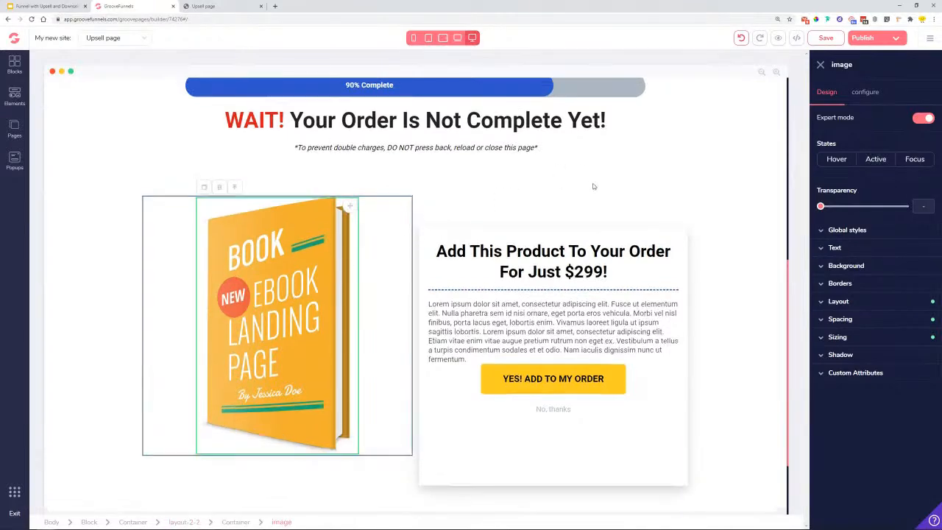
scroll(593, 184, "up", 5)
scroll(449, 252, "up", 2)
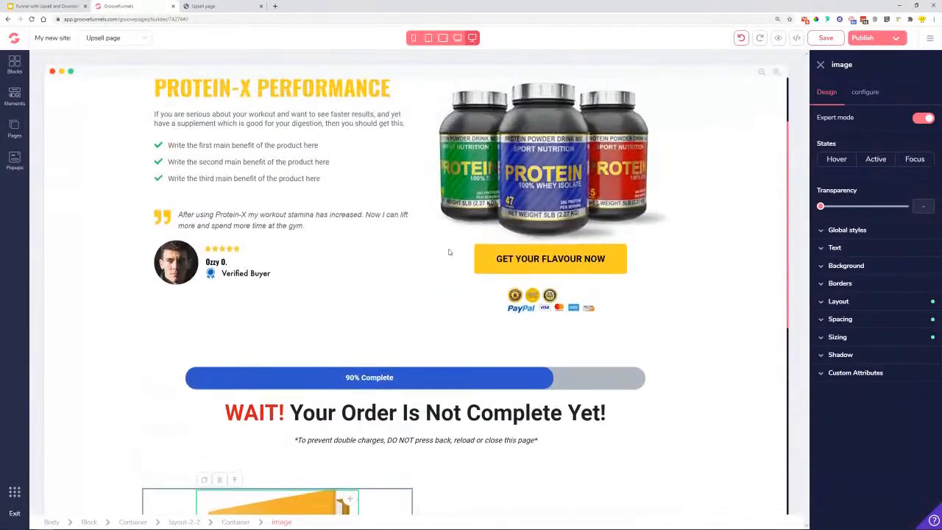
scroll(449, 252, "up", 1)
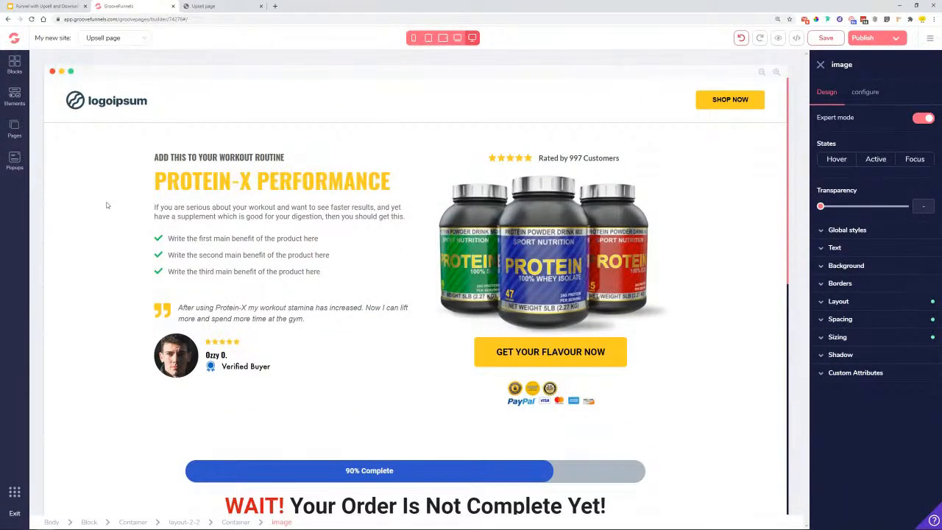
scroll(217, 265, "down", 3)
left_click(282, 328)
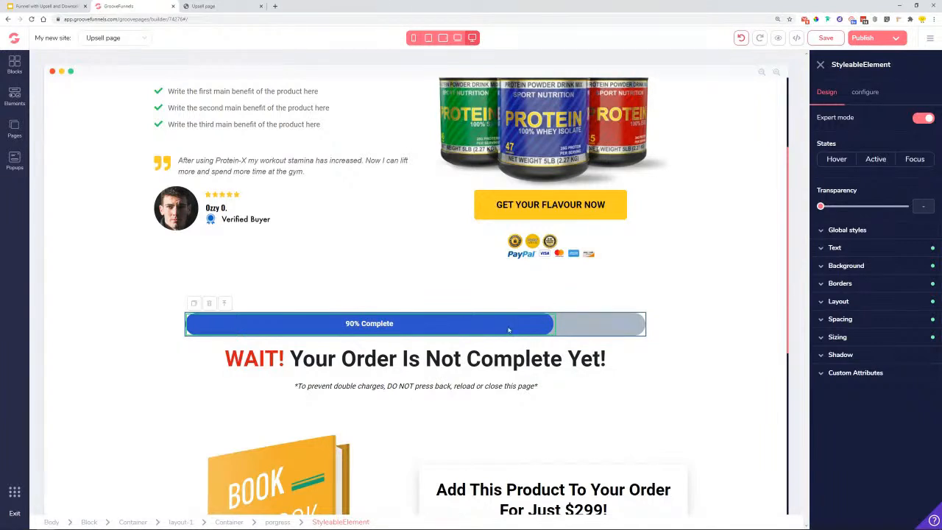
- Colour the progress bar fill yellow #FFCC24
left_click(865, 266)
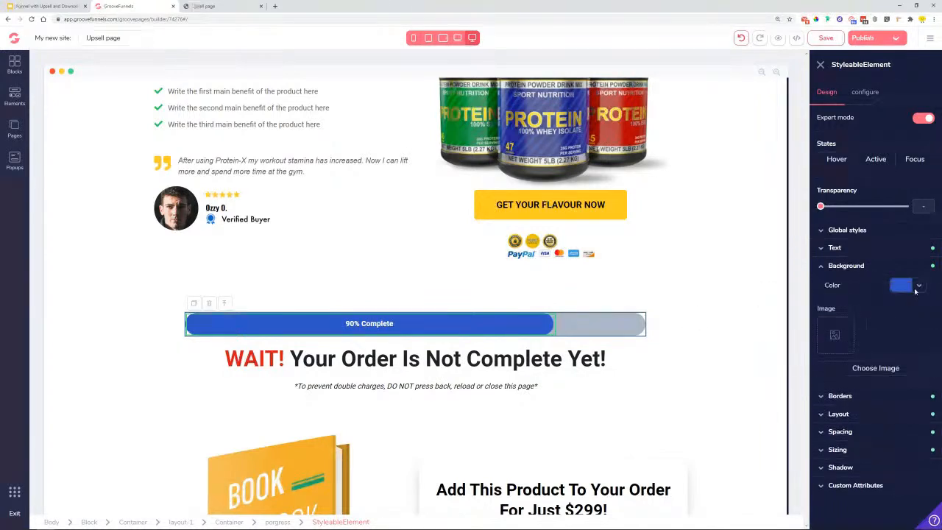
left_click(917, 288)
mouse_move(822, 349)
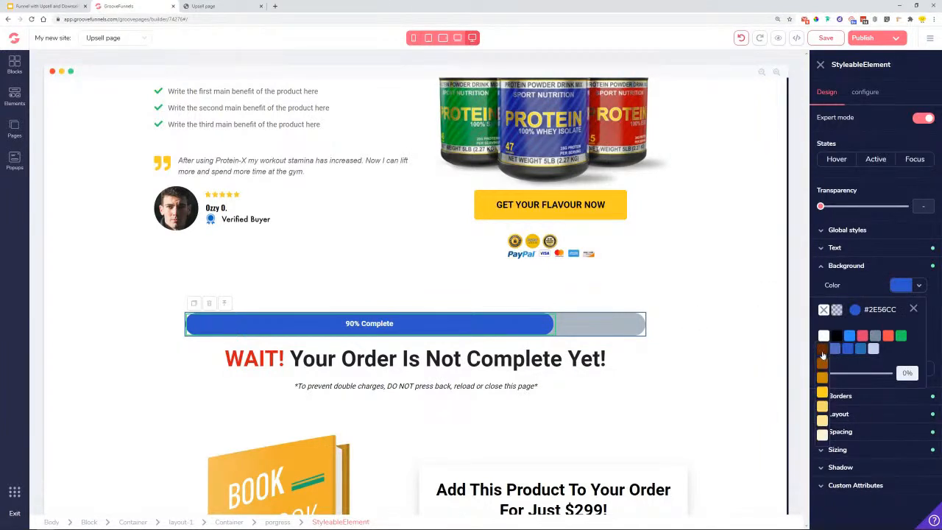
left_click(822, 392)
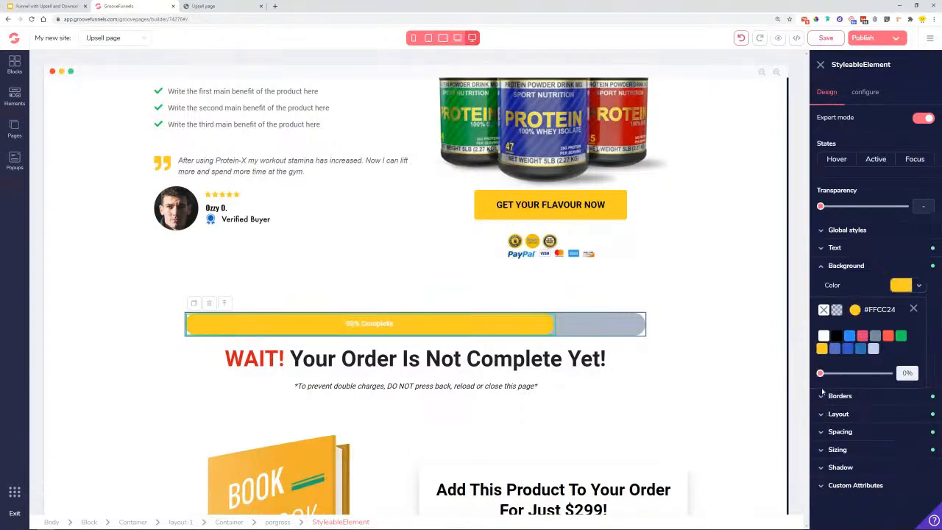
- Lighten the progress bar's grey track to a near-white background colour
left_click(609, 321)
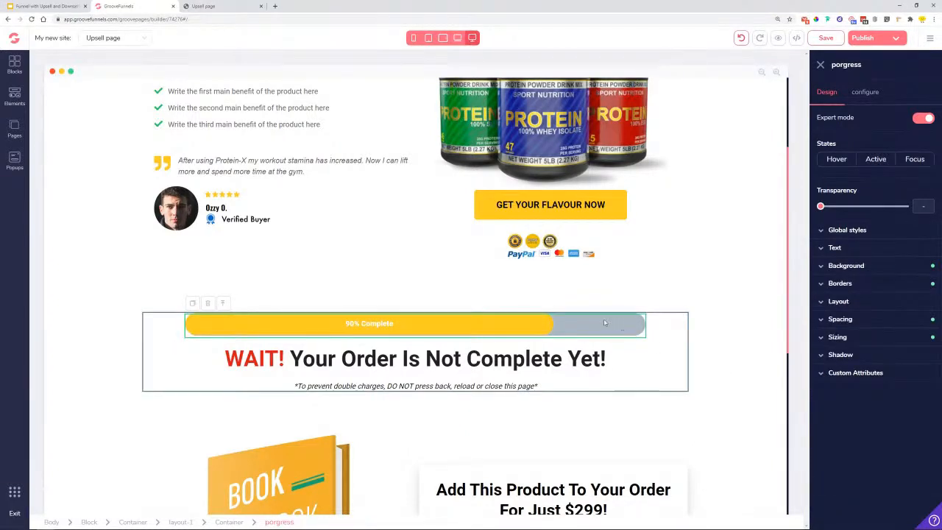
left_click(871, 266)
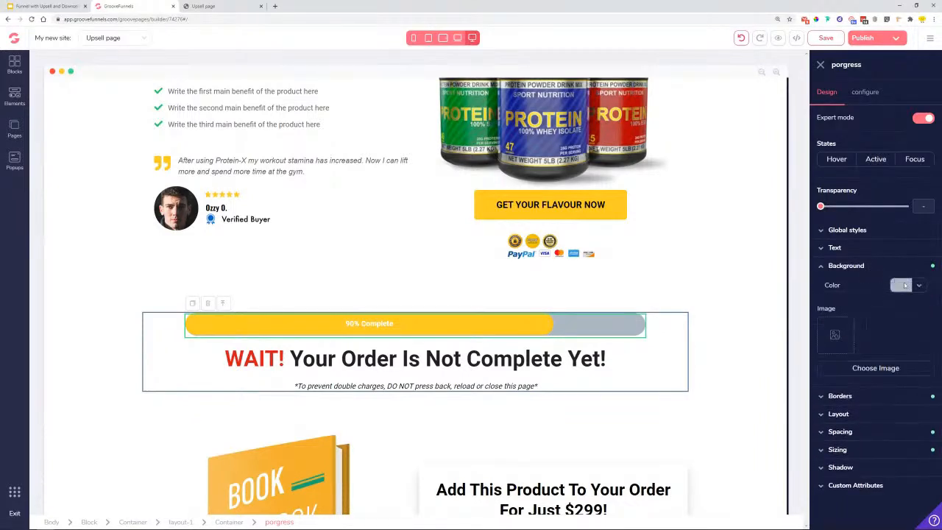
left_click(920, 285)
mouse_move(875, 336)
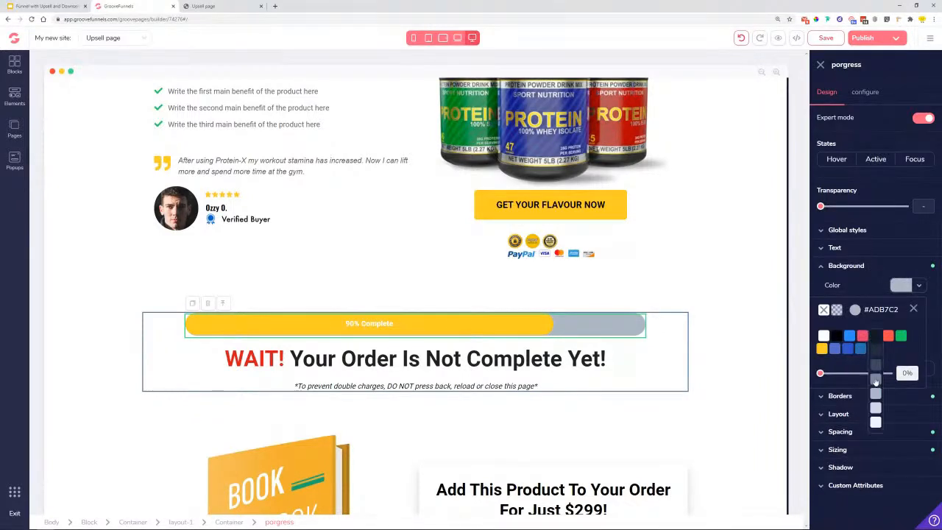
left_click(875, 422)
left_click(610, 320)
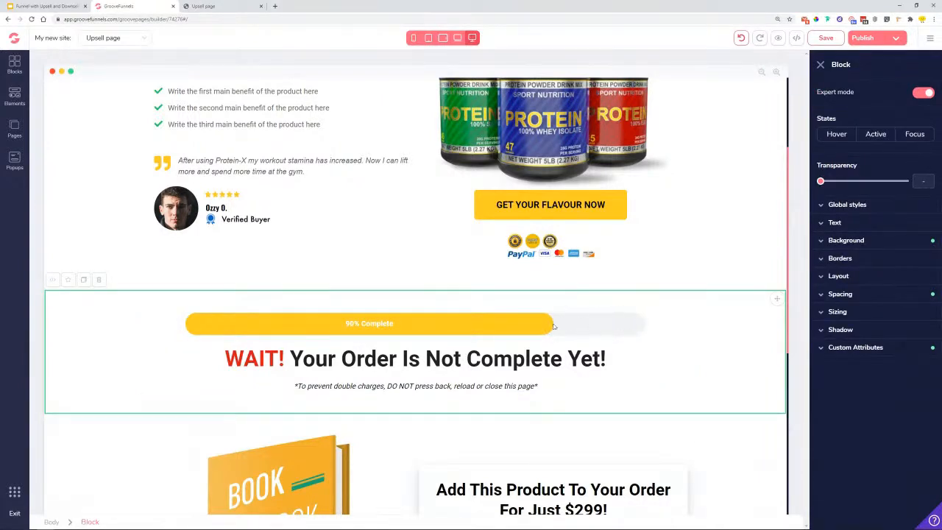
- Copy the offer headline text from the published Upsell page
scroll(510, 323, "down", 1)
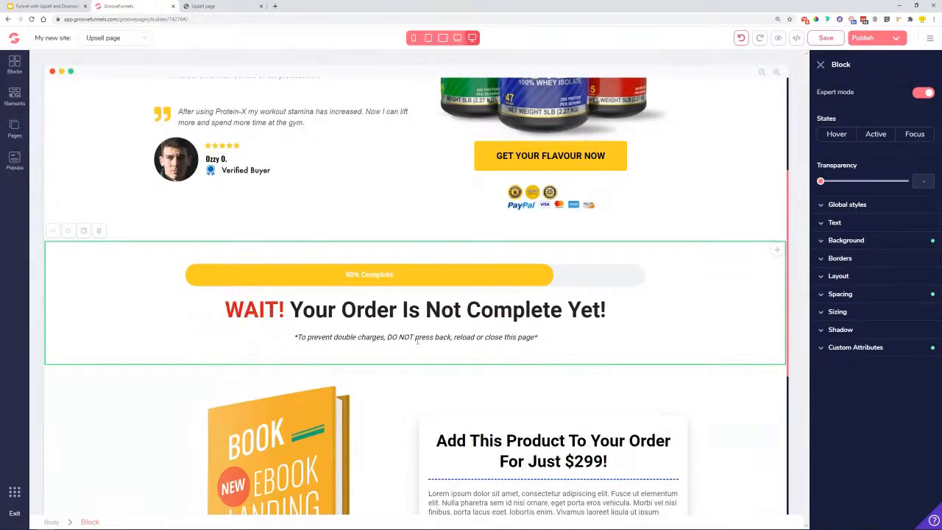
scroll(304, 298, "down", 1)
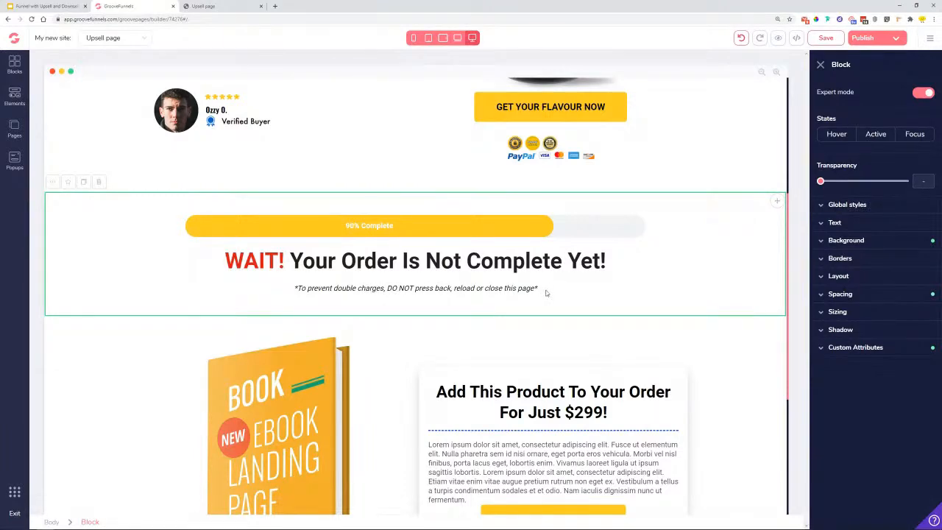
scroll(539, 290, "down", 4)
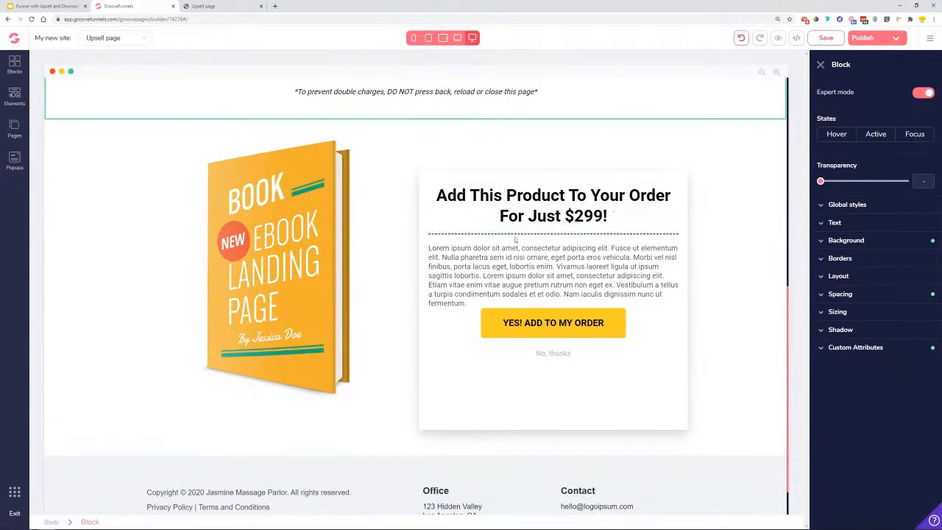
left_click(219, 5)
left_click_drag(688, 205, 499, 206)
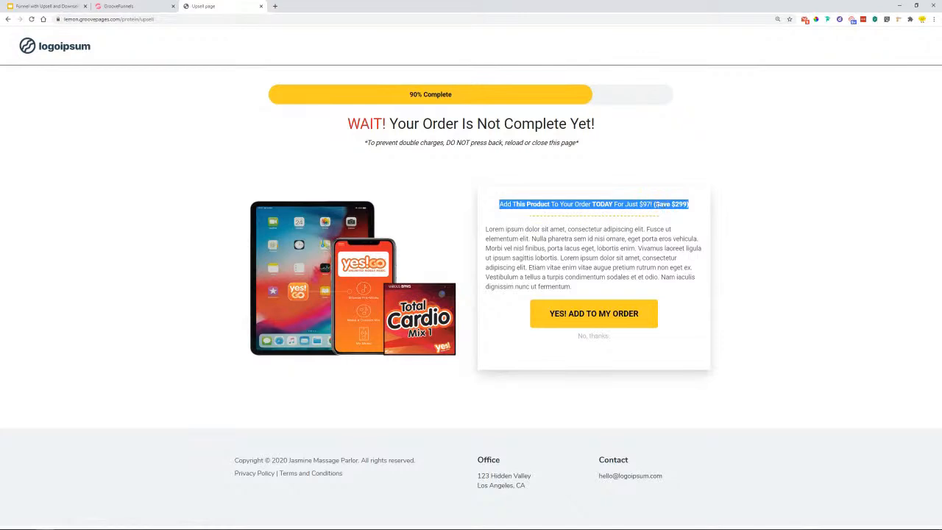
right_click(677, 206)
left_click(678, 211)
- Back in the editor, select the 'Add This Product To Your Order For Just $299!' heading
left_click(118, 6)
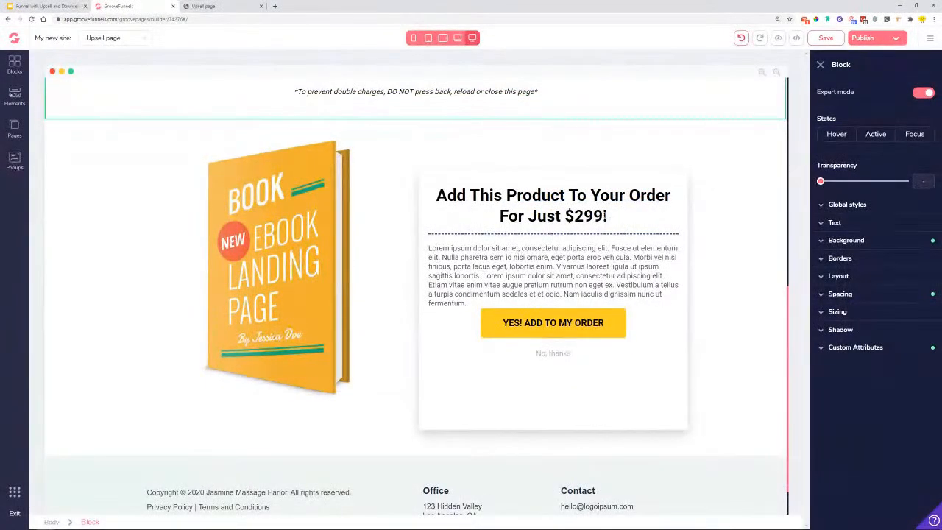
left_click_drag(607, 215, 439, 195)
left_click(442, 196)
- Paste the copied headline into the offer heading, with normal weight and size 1.875rem
double_click(441, 196)
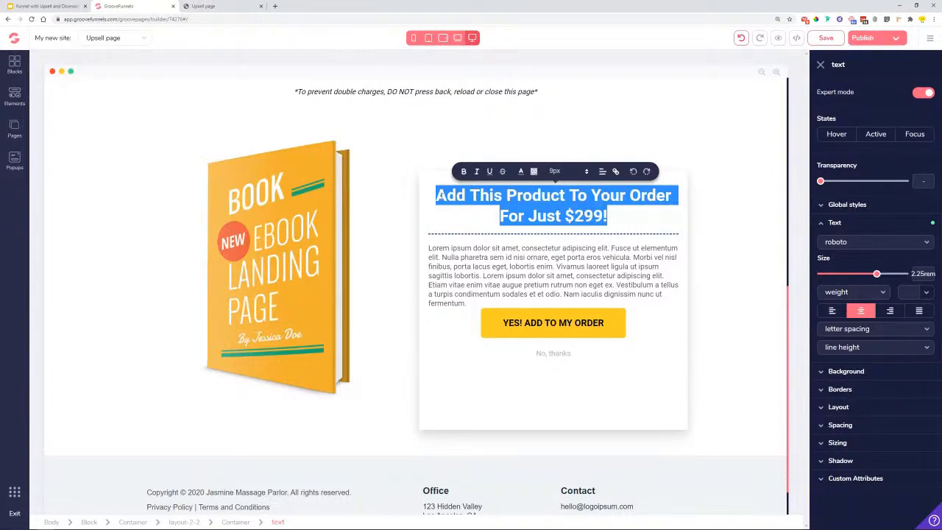
key("ctrl+v")
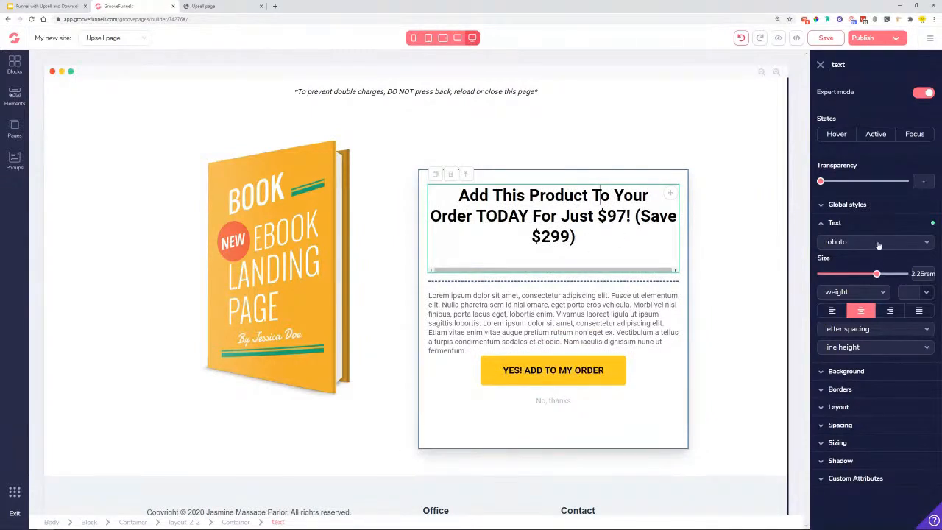
left_click(841, 295)
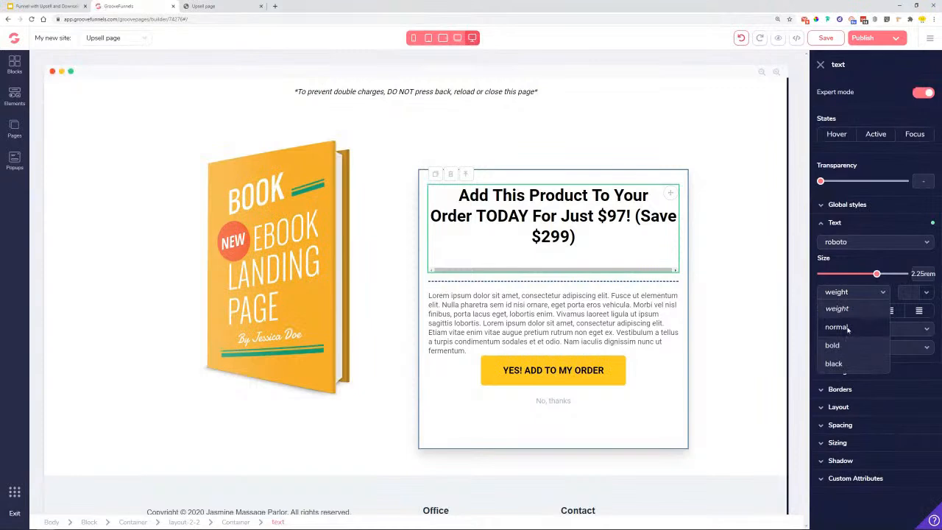
left_click(837, 326)
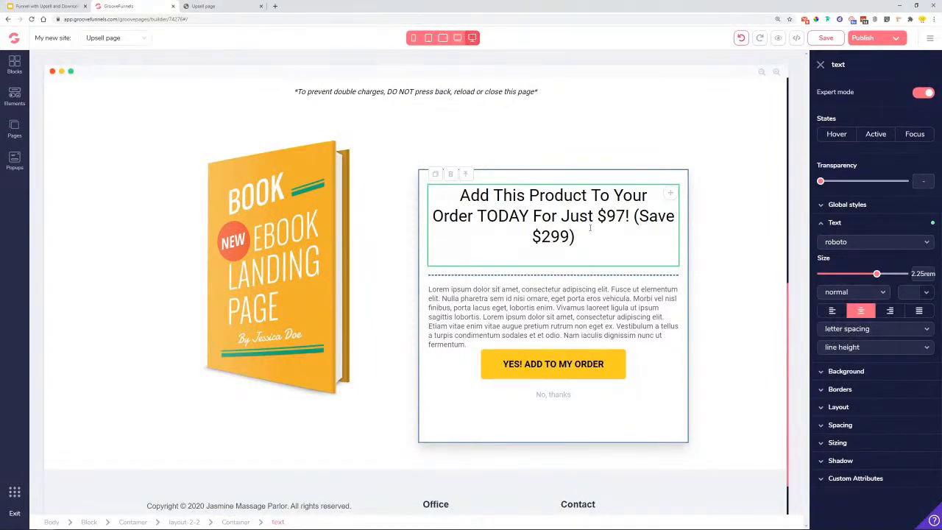
left_click_drag(877, 274, 870, 274)
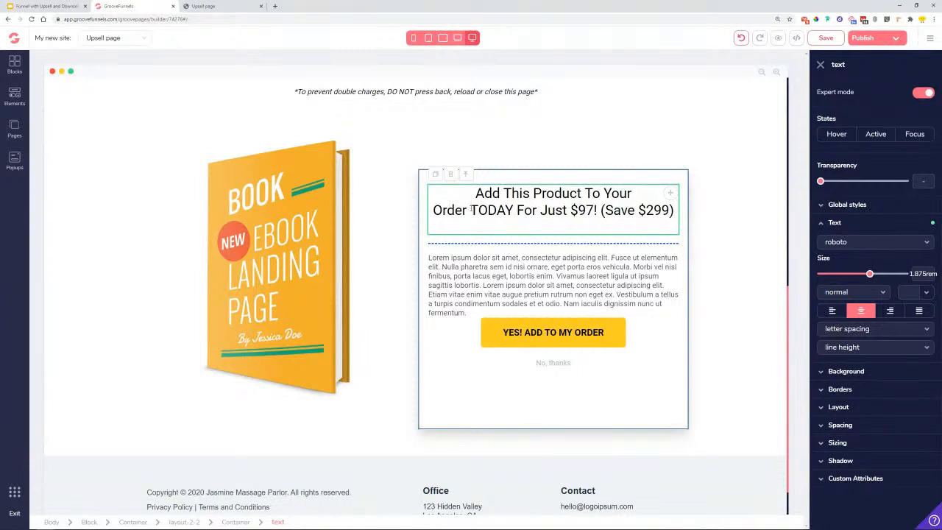
- Bold 'This Product', 'TODAY' and '(Save $299)' in the heading, matching the live page
left_click_drag(471, 210, 477, 211)
left_click(514, 210)
left_click_drag(504, 193, 581, 194)
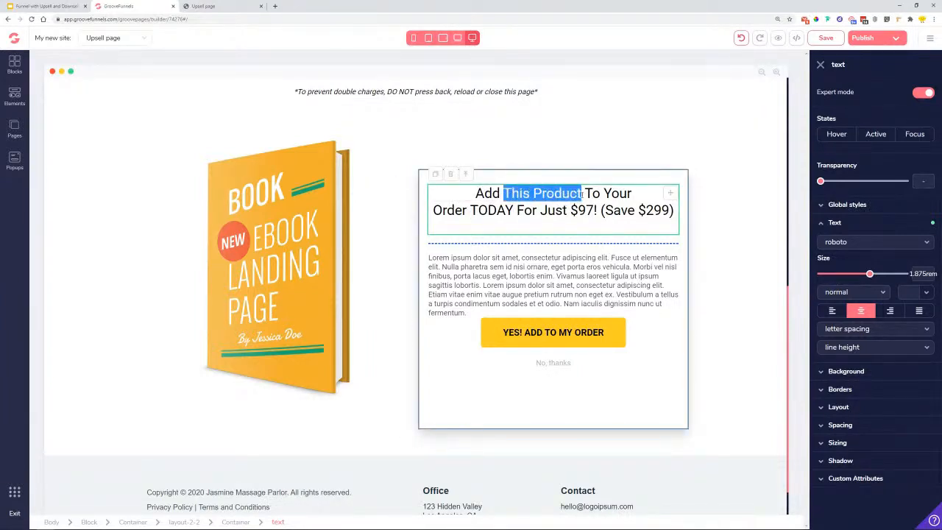
left_click(451, 170)
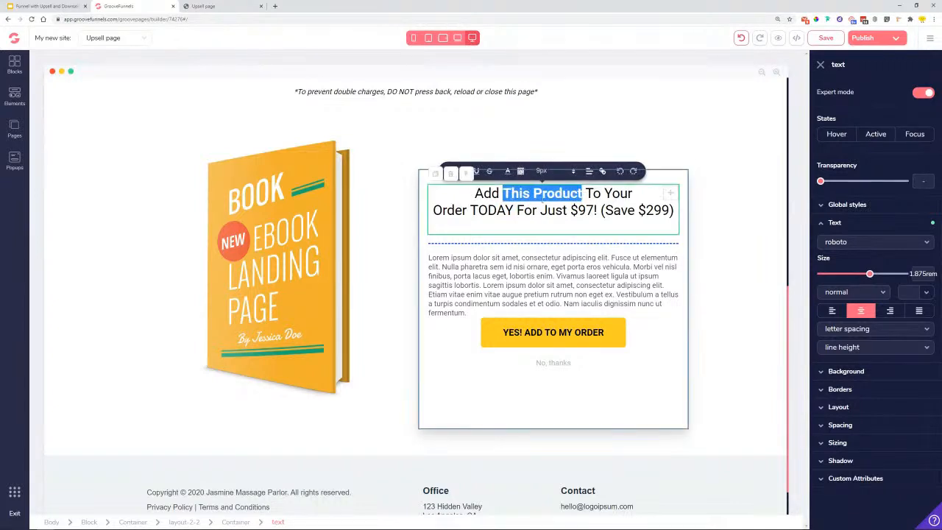
left_click_drag(472, 212, 513, 211)
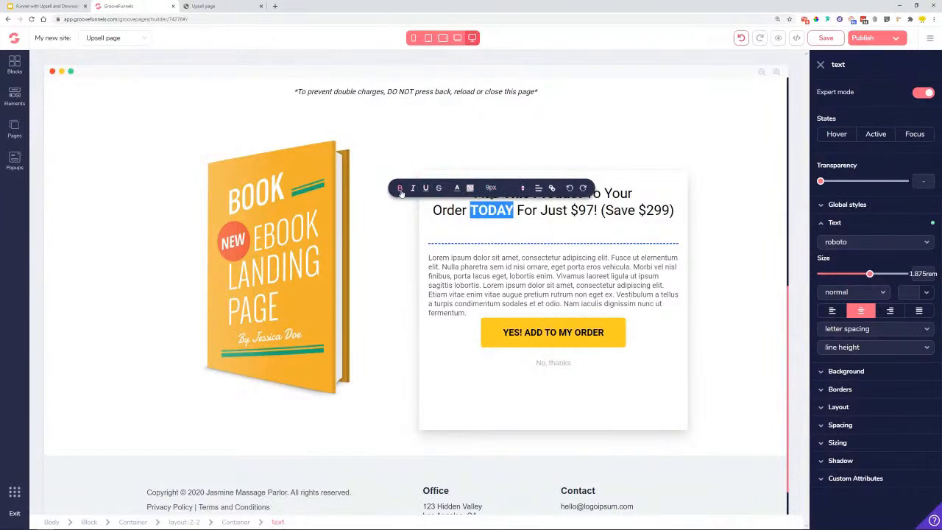
left_click(214, 6)
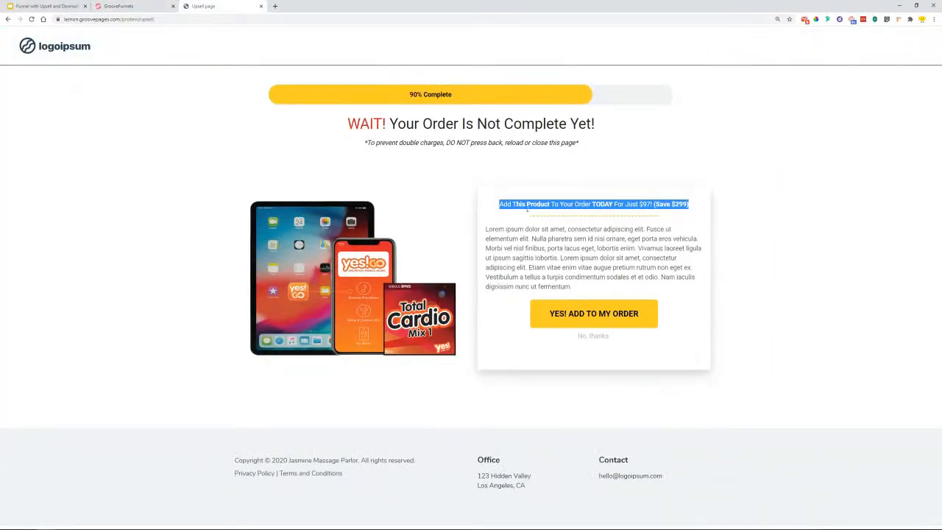
left_click(602, 212)
left_click_drag(655, 206, 692, 209)
left_click(157, 3)
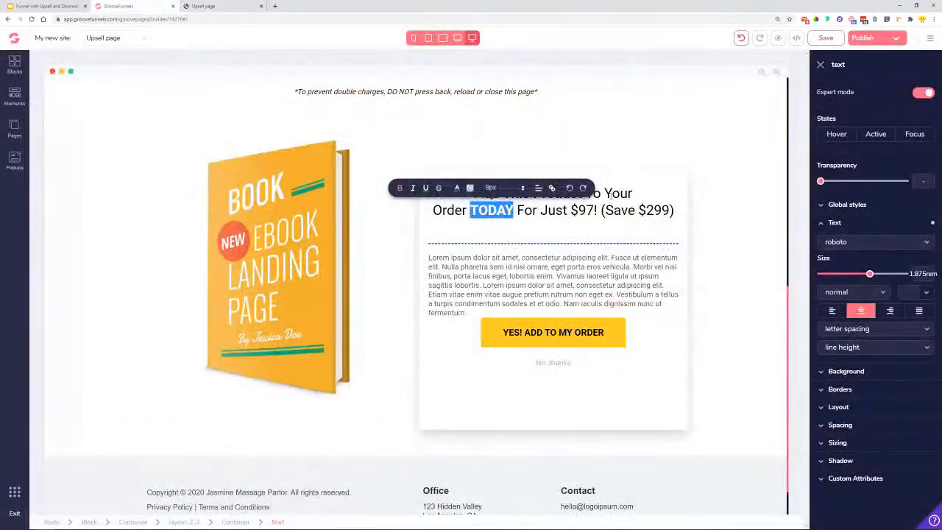
left_click_drag(602, 212, 666, 214)
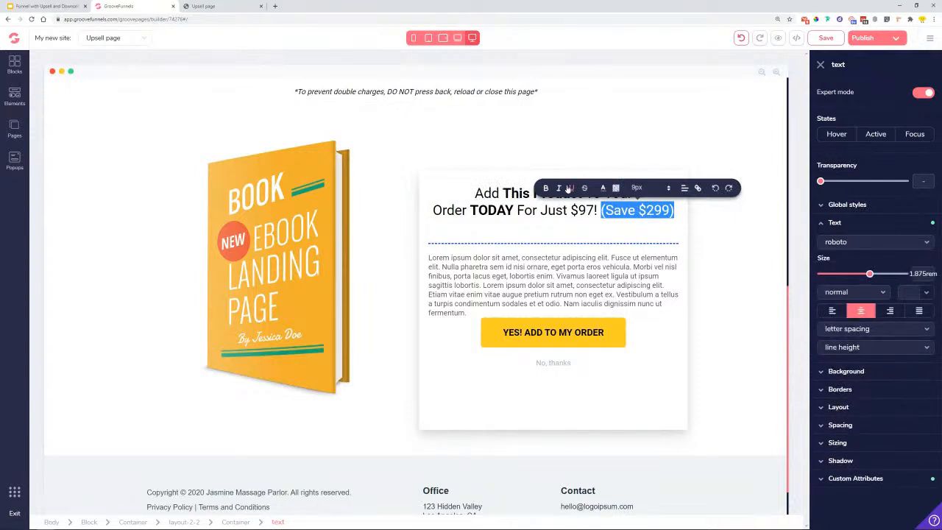
left_click(548, 189)
left_click(457, 221)
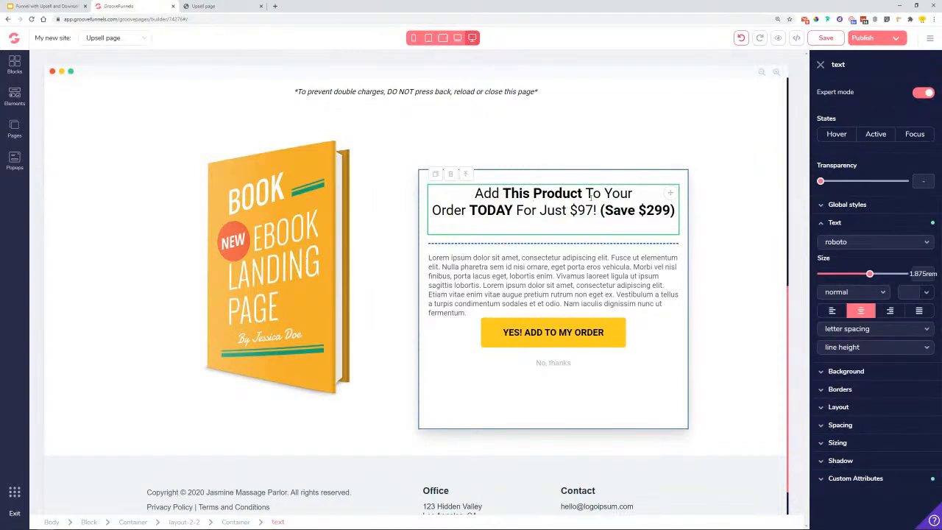
left_click_drag(582, 192, 503, 194)
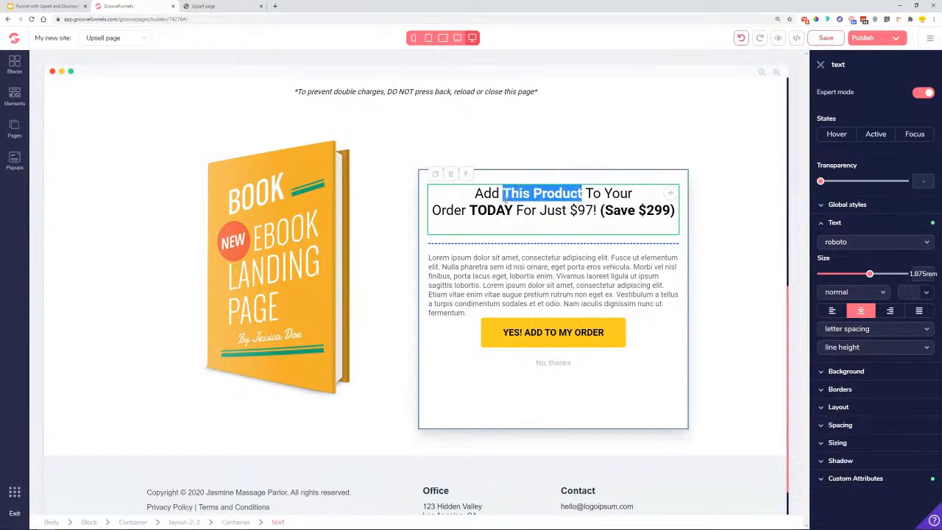
left_click(321, 250)
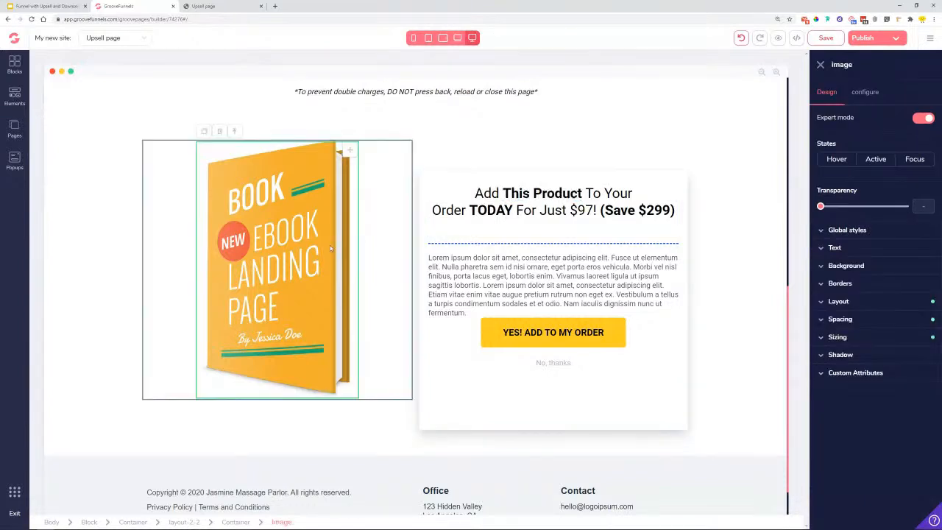
- Replace the book image with the tablet-and-phone Total Cardio Mix picture
left_click(868, 95)
left_click(931, 157)
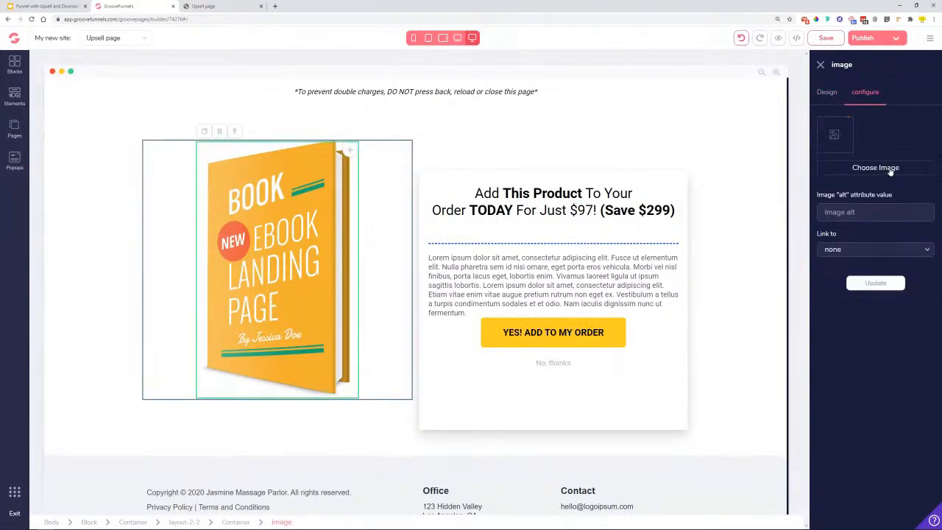
left_click(871, 167)
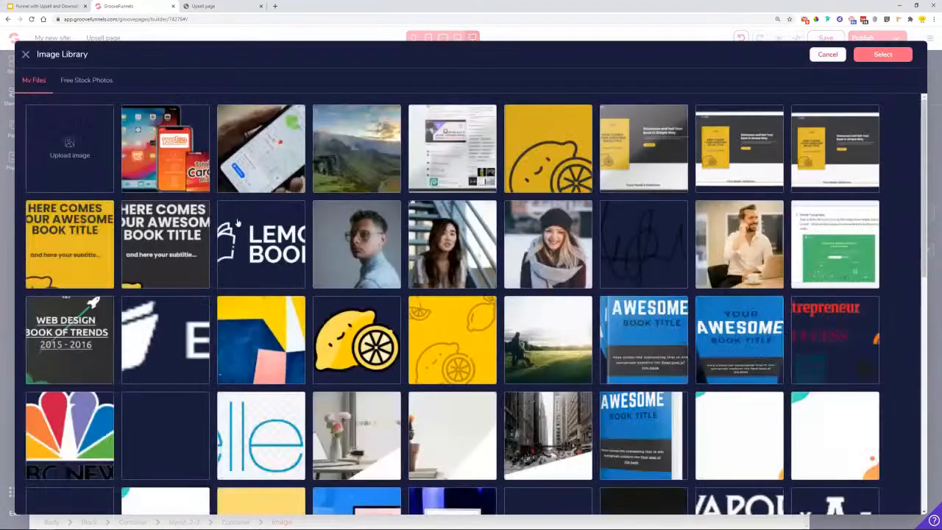
left_click(175, 163)
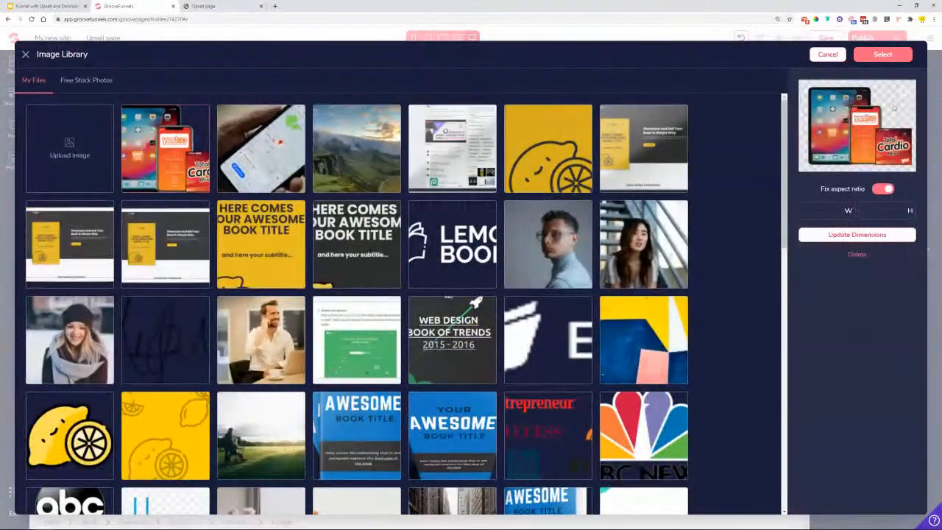
left_click(883, 55)
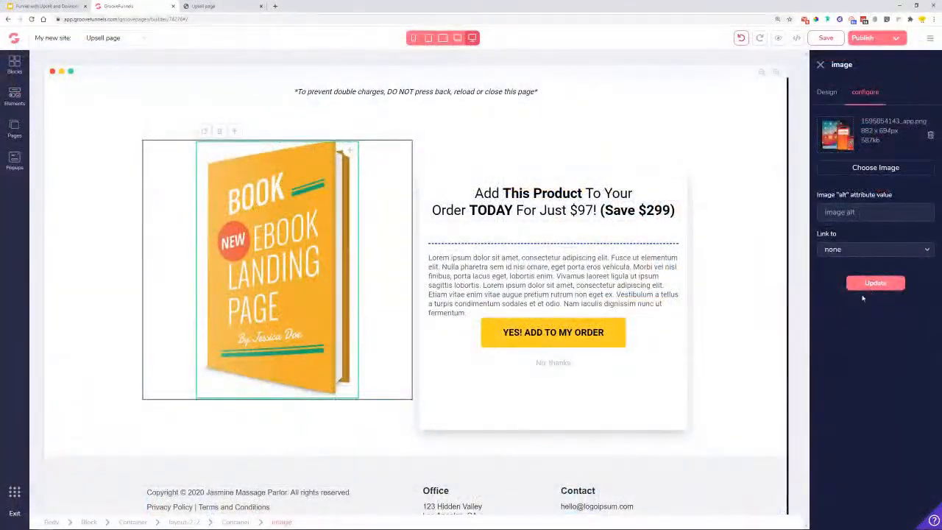
left_click(870, 289)
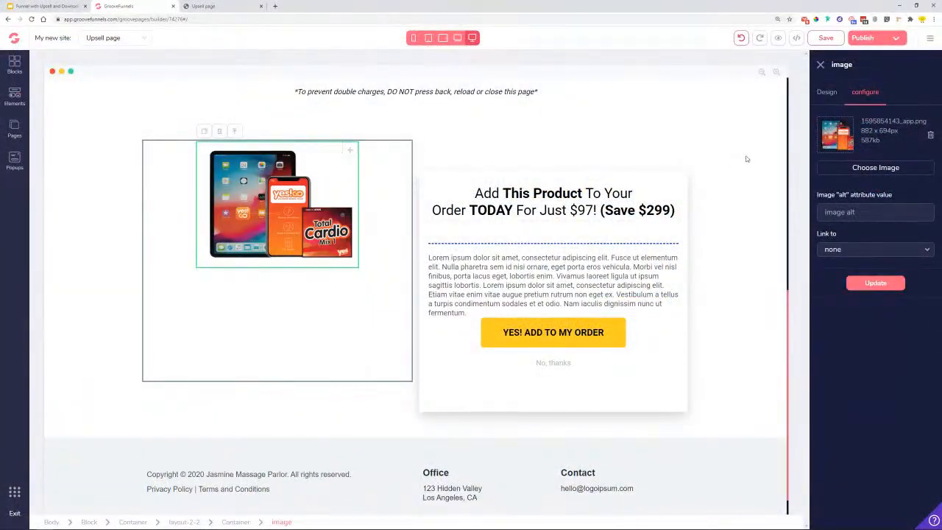
- Size the offer image relative to its parent at 100% width
left_click(828, 94)
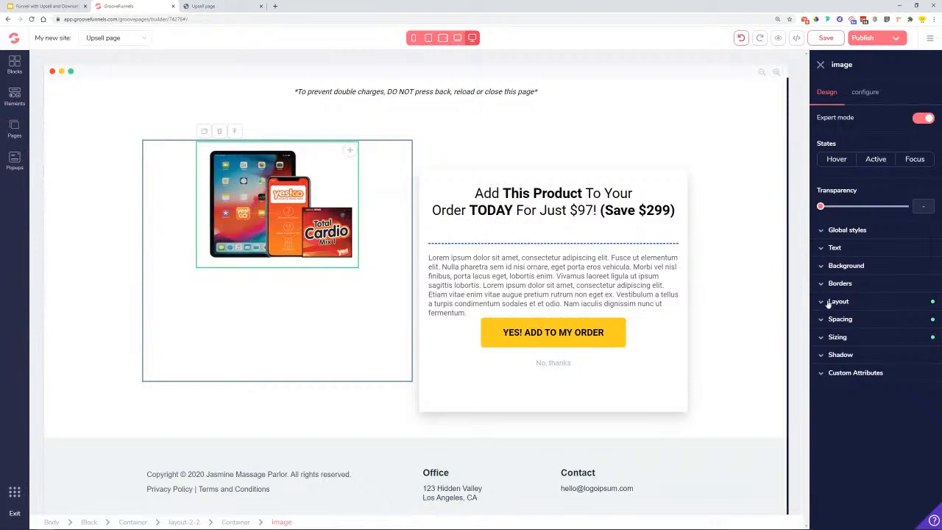
left_click(839, 336)
left_click(862, 373)
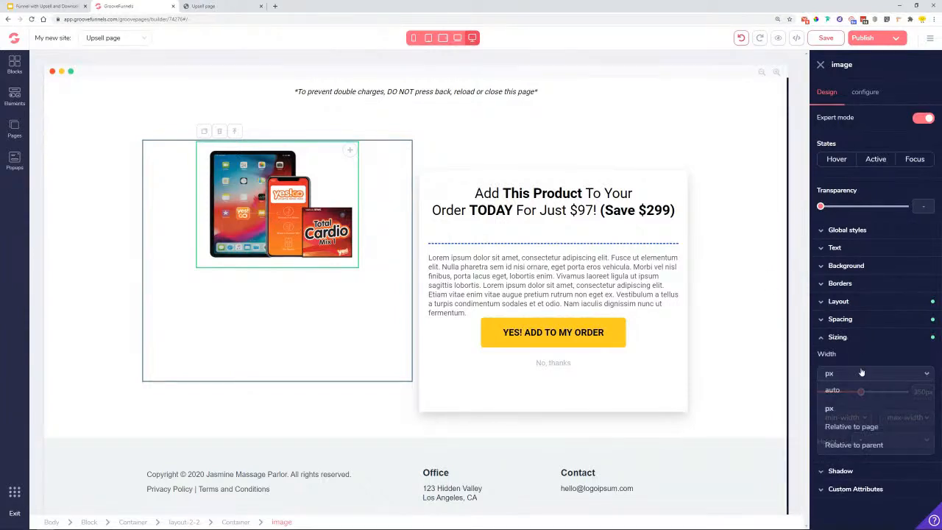
left_click(858, 445)
left_click_drag(822, 391, 910, 399)
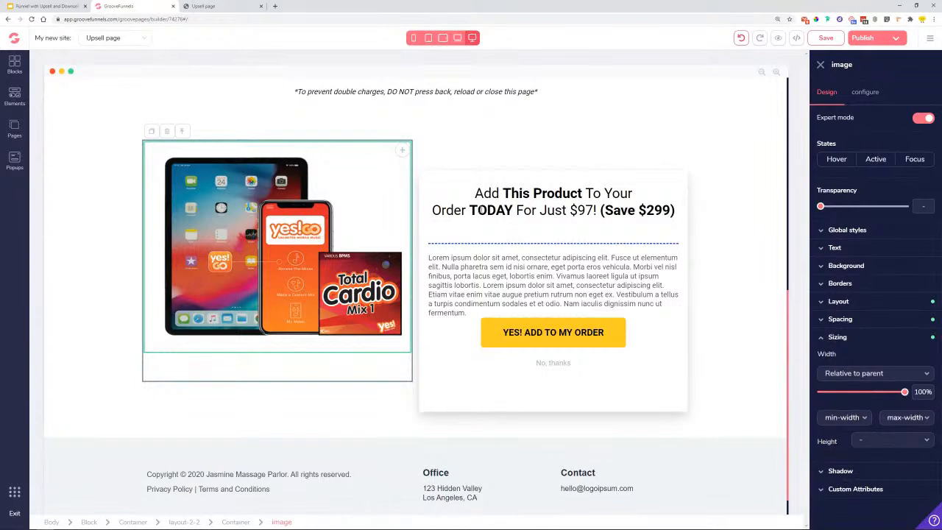
left_click_drag(505, 195, 579, 198)
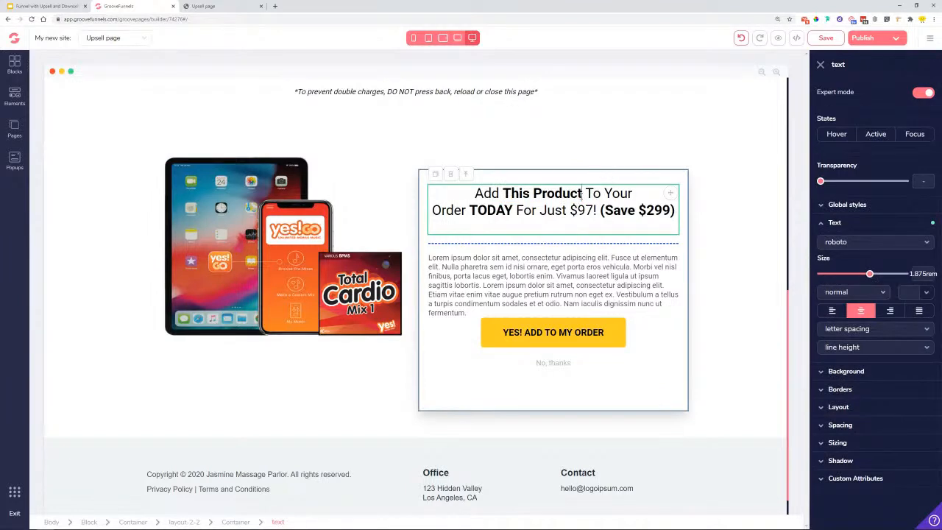
- Edit the headline to name Total Cardio Mix, price $49 and savings $159
left_click_drag(583, 193, 507, 194)
type("otal Ca")
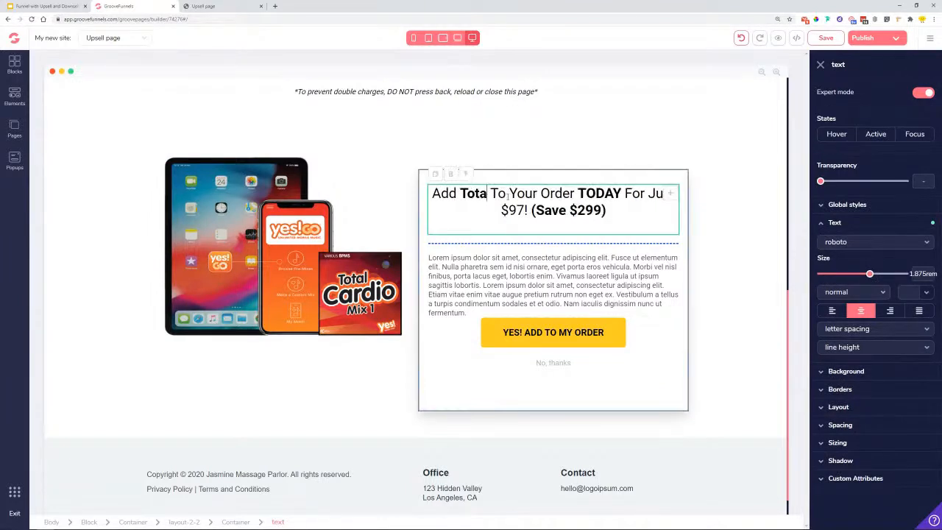
type("rrdi")
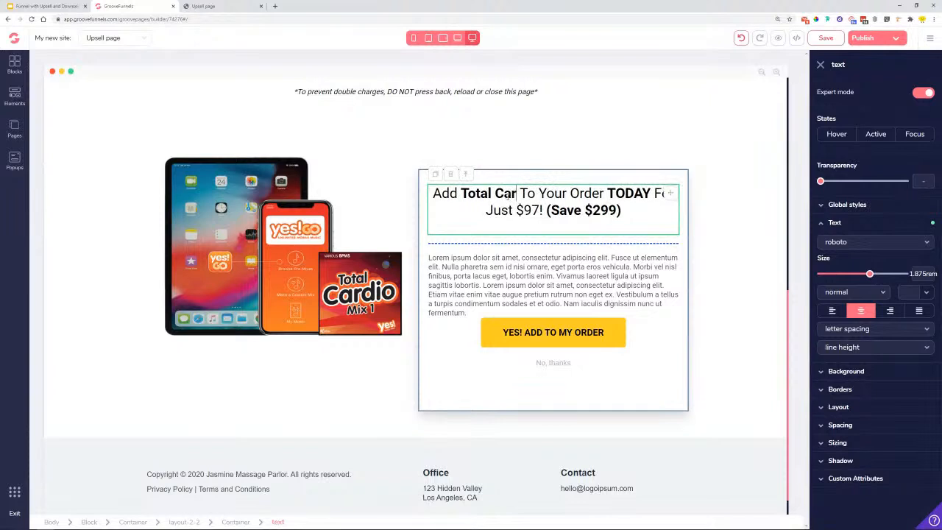
key("BackSpace")
key("BackSpace")
key("BackSpace")
type("d")
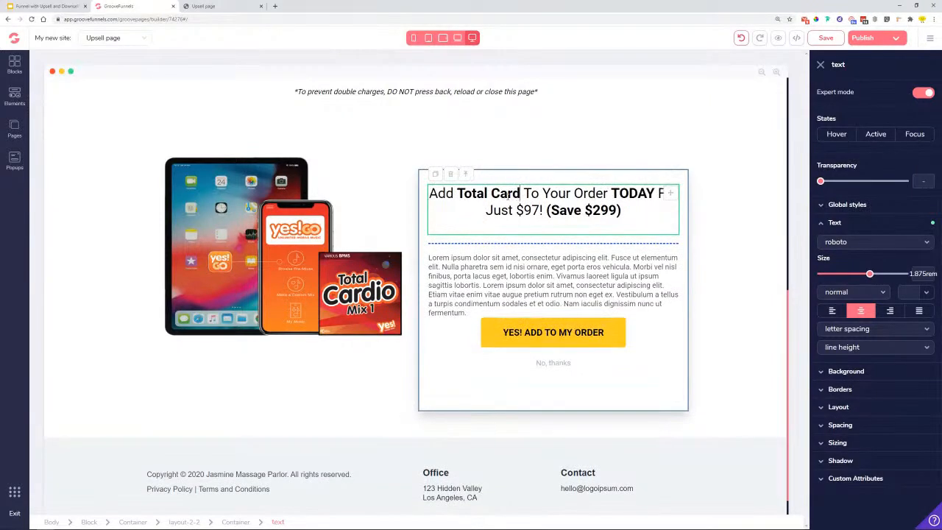
type("io Mix")
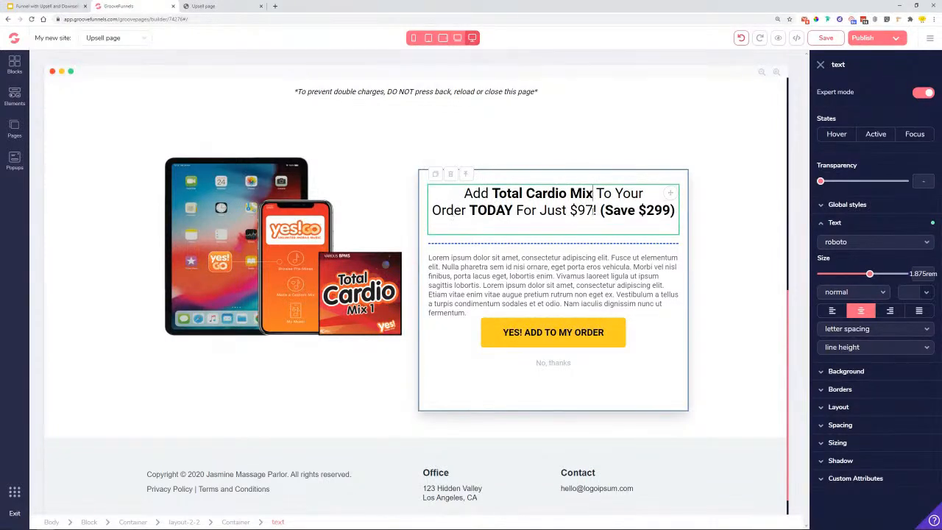
left_click_drag(594, 210, 570, 215)
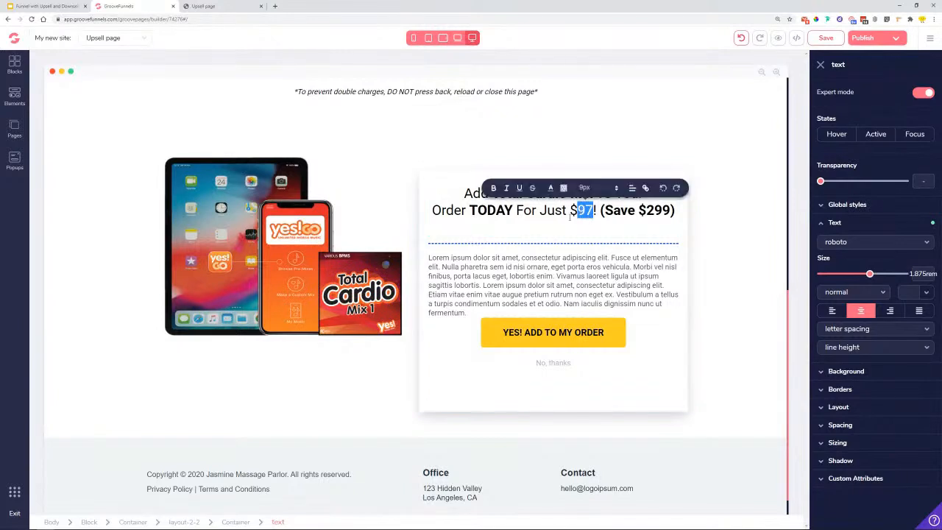
type("49")
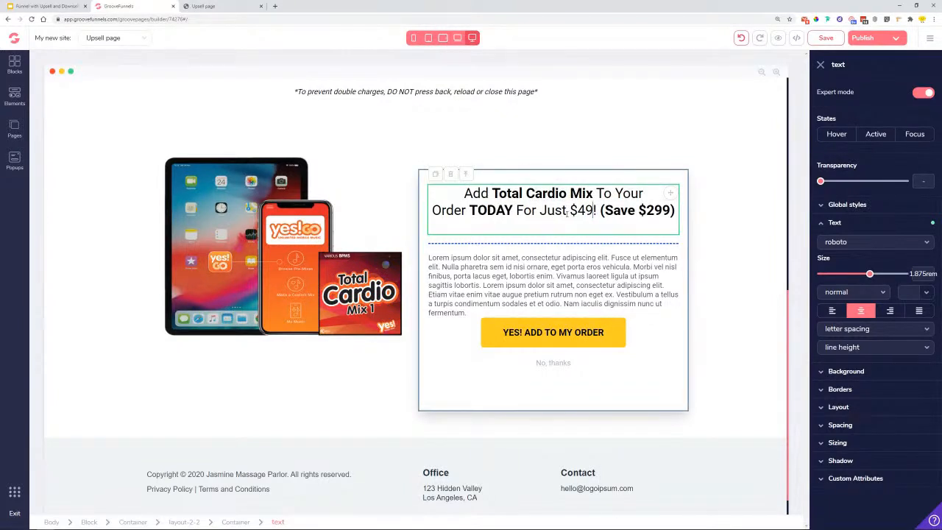
left_click_drag(646, 211, 663, 212)
type("15")
left_click(570, 287)
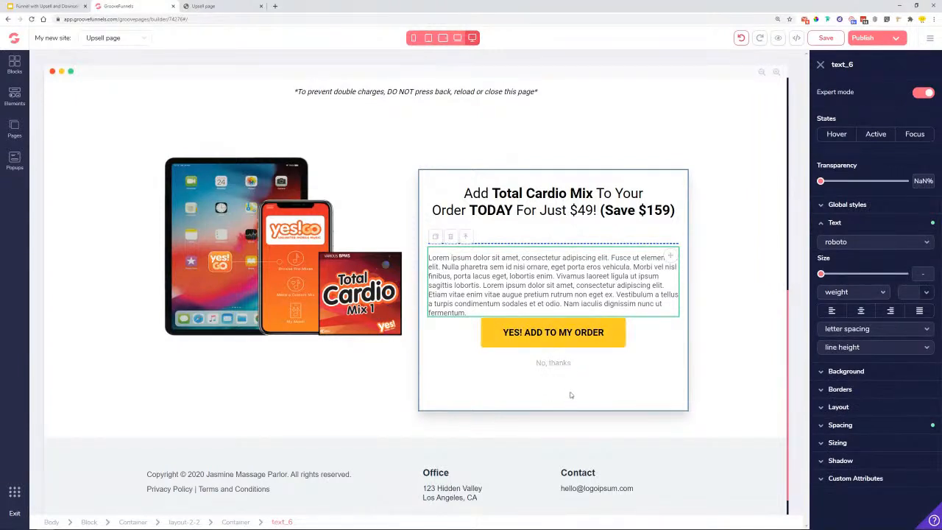
- Make the divider under the headline a solid #FFCC24 yellow line
left_click(545, 245)
left_click(545, 245)
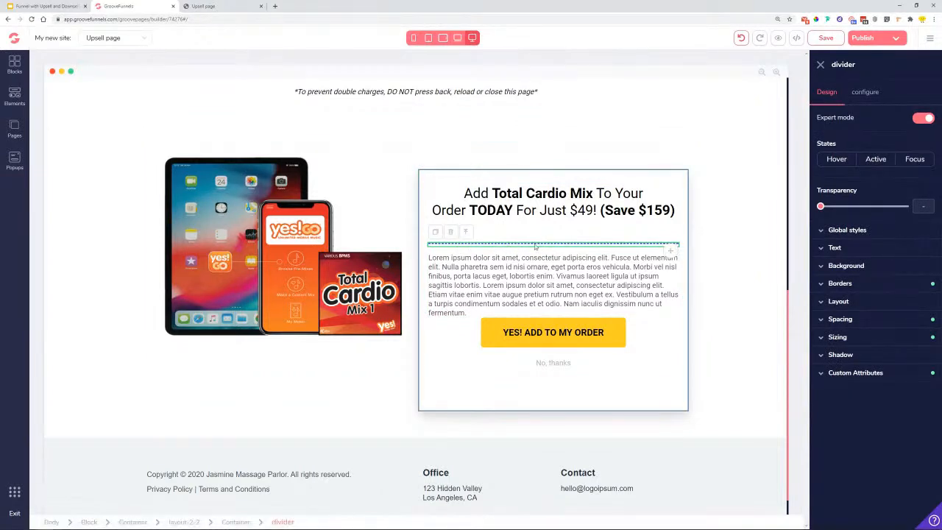
left_click(868, 290)
left_click(925, 402)
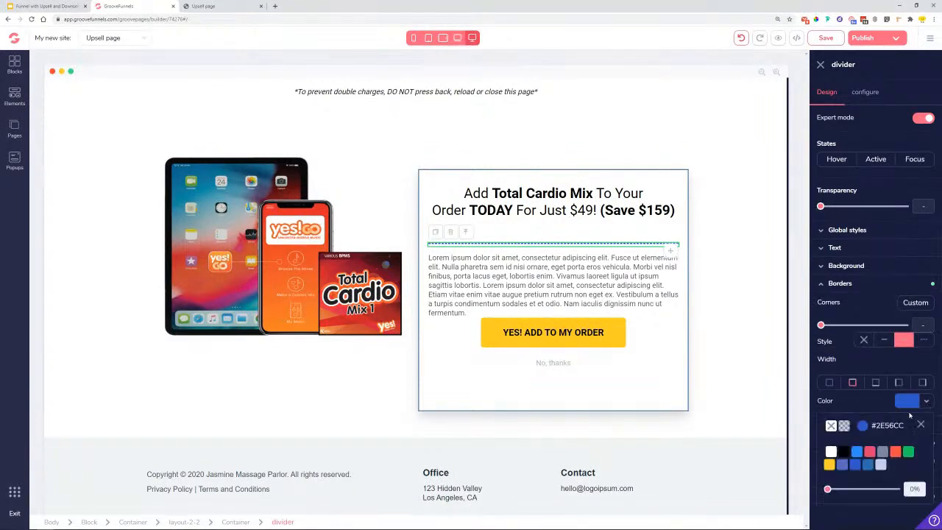
left_click(830, 470)
left_click(831, 510)
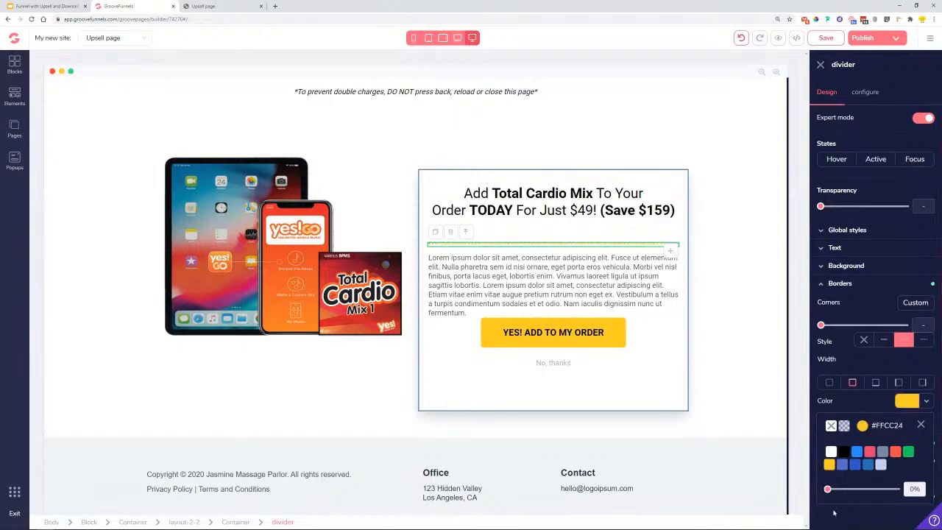
left_click(883, 340)
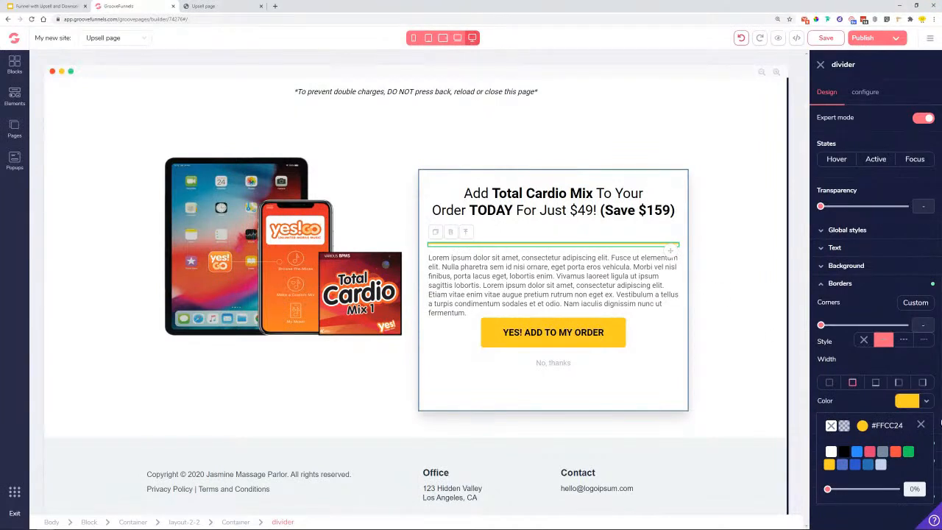
left_click(920, 424)
- Narrow the divider to 66.67% width, then select the description paragraph and offer box container
left_click(862, 462)
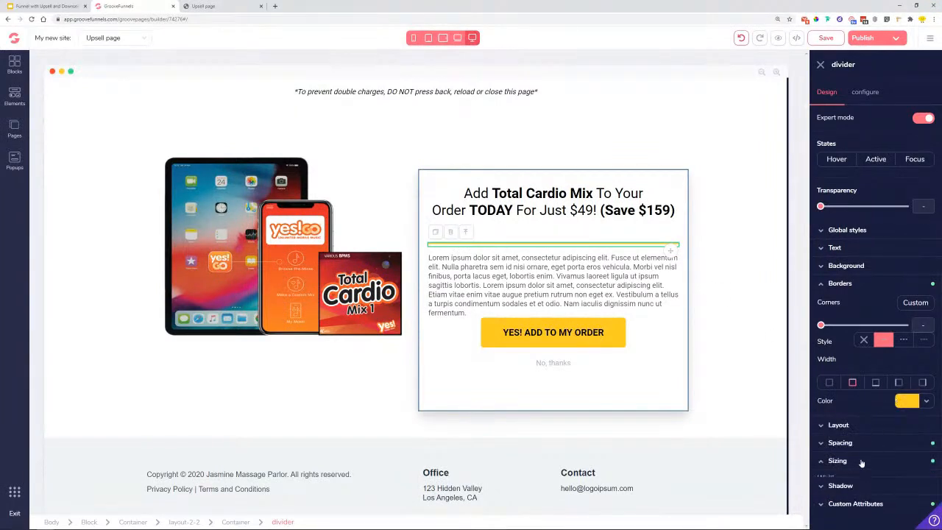
scroll(861, 461, "down", 2)
left_click_drag(906, 425, 899, 427)
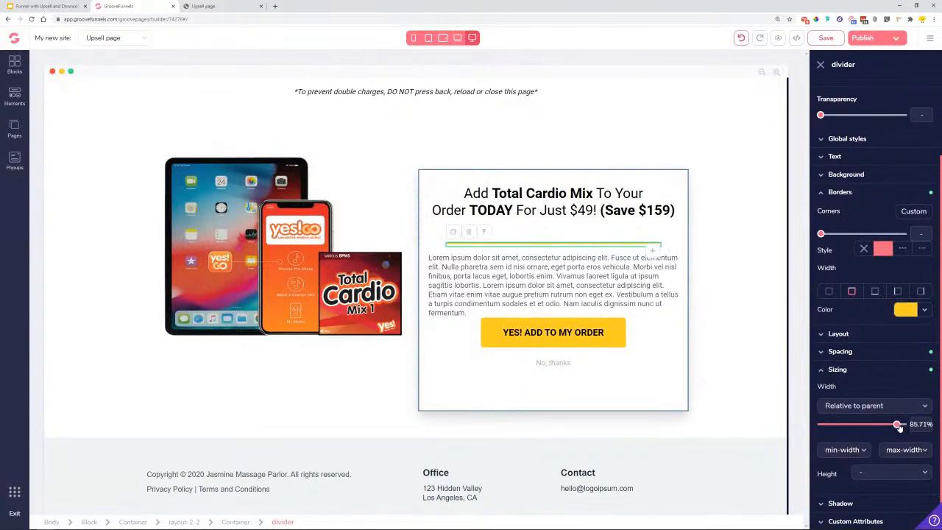
left_click_drag(890, 425, 872, 424)
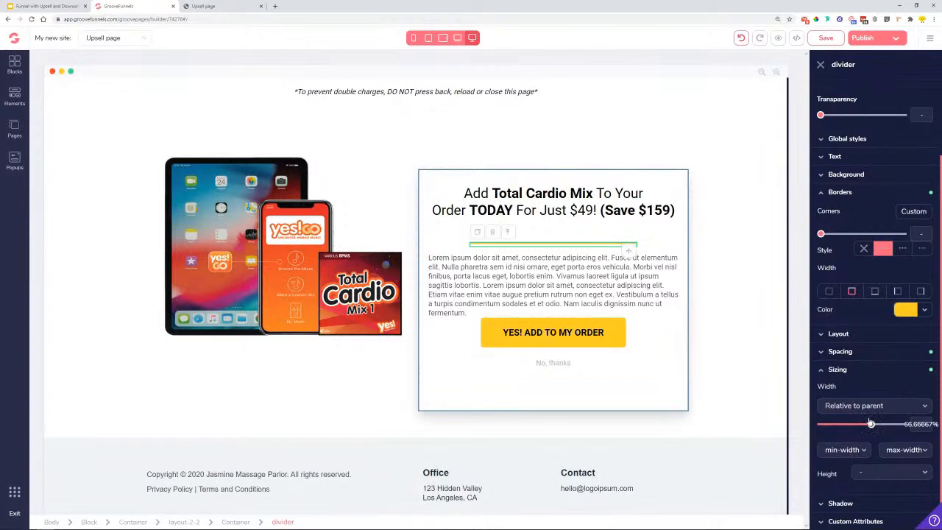
left_click(678, 305)
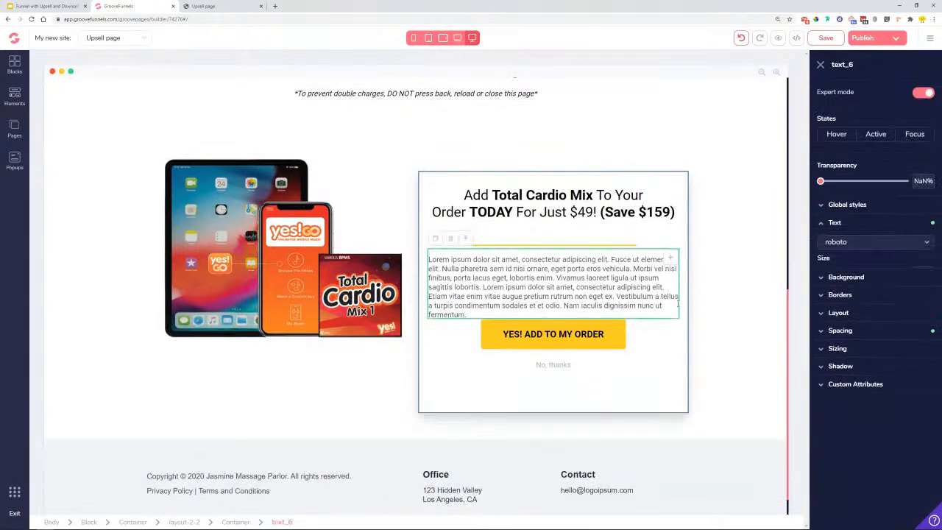
left_click(463, 388)
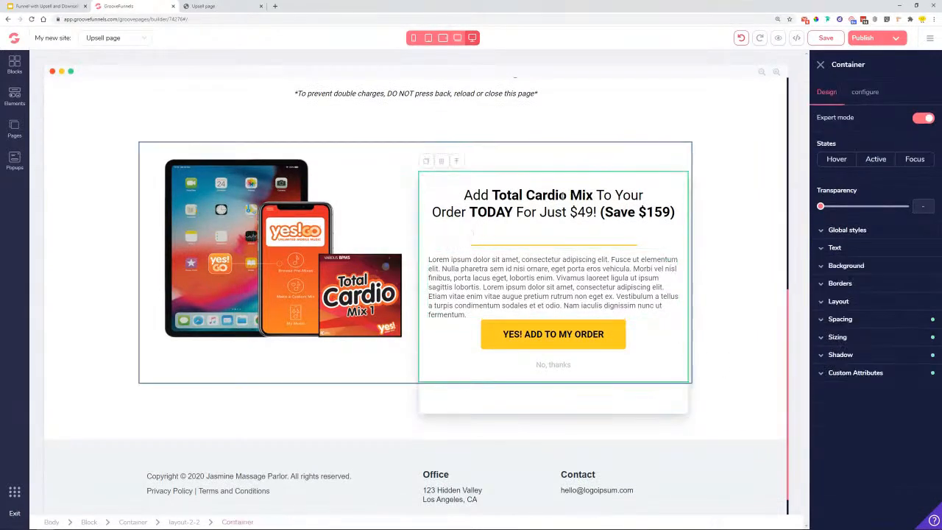
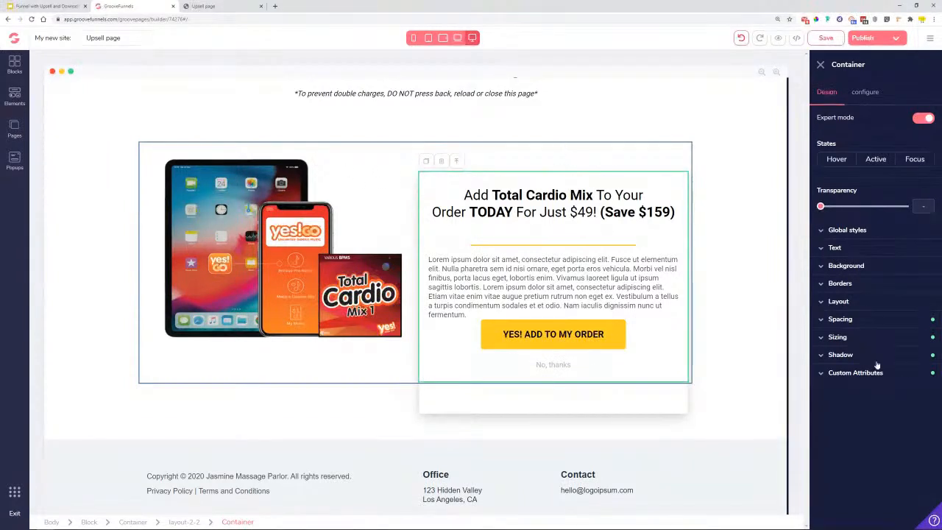
- Drag the Total Cardio Mix offer container's top margin down to 0
left_click(849, 323)
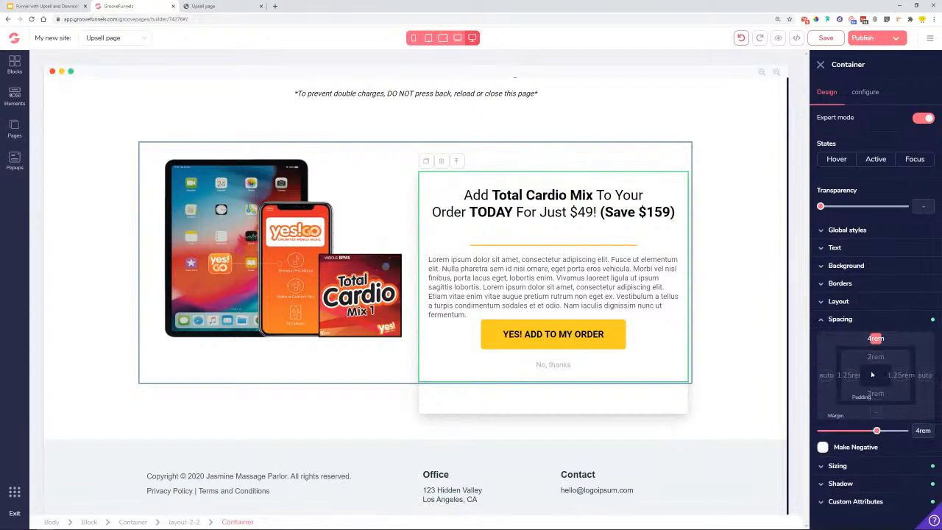
left_click_drag(876, 432, 824, 431)
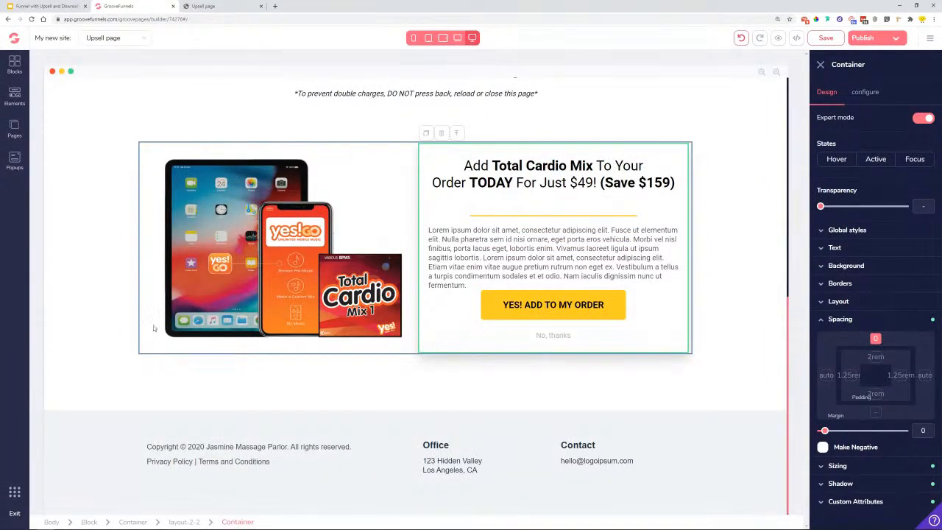
left_click(761, 197)
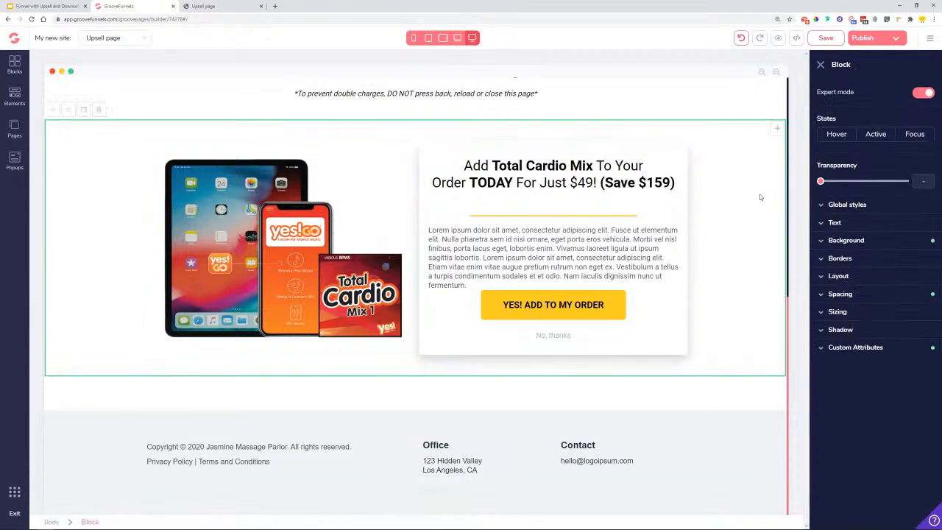
scroll(772, 257, "up", 2)
scroll(719, 255, "up", 5)
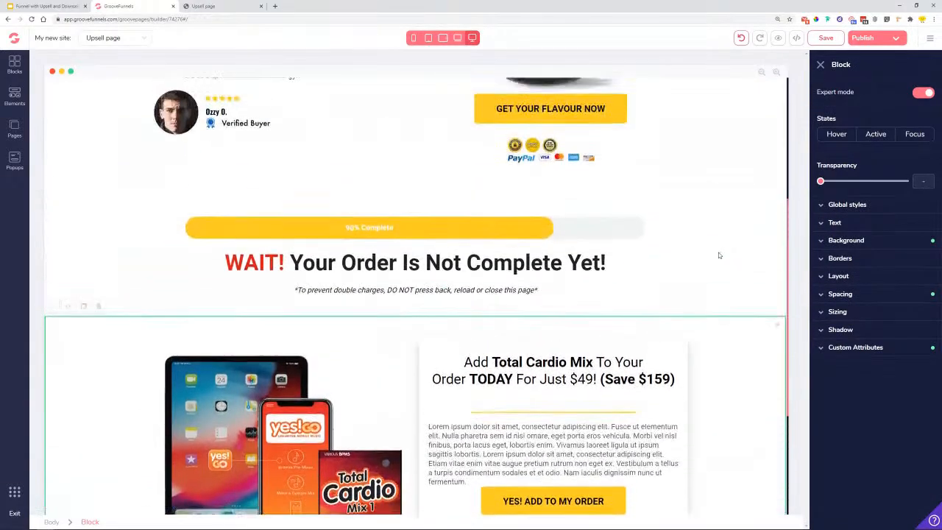
scroll(720, 256, "up", 3)
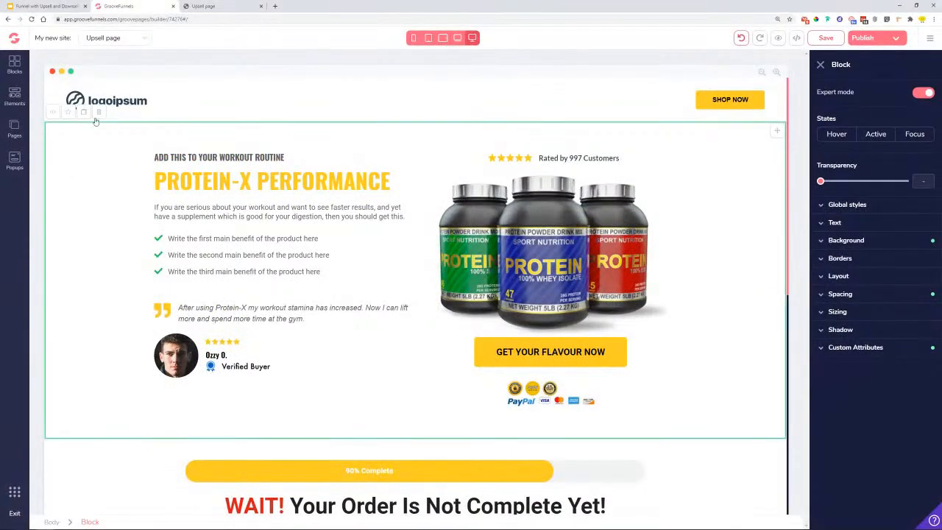
- Delete the Protein-X Performance block and confirm the removal
left_click(98, 114)
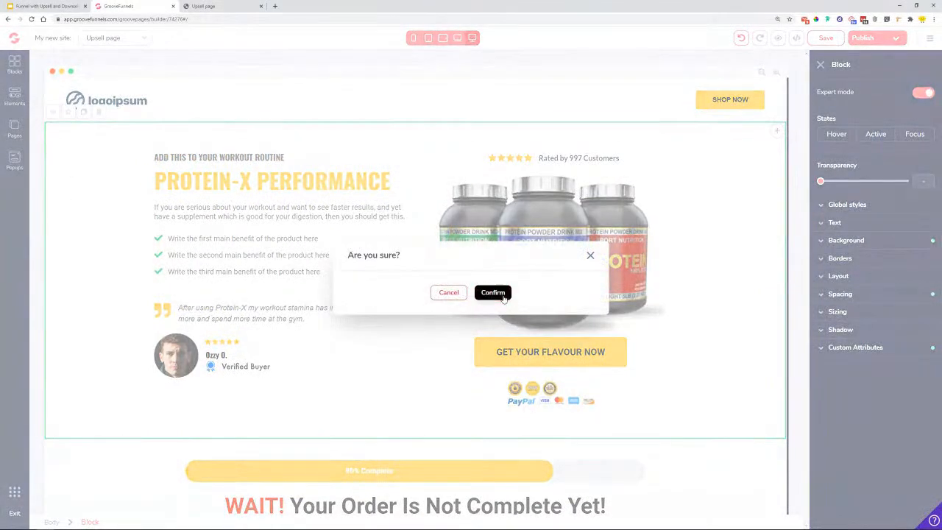
left_click(495, 292)
scroll(221, 242, "down", 3)
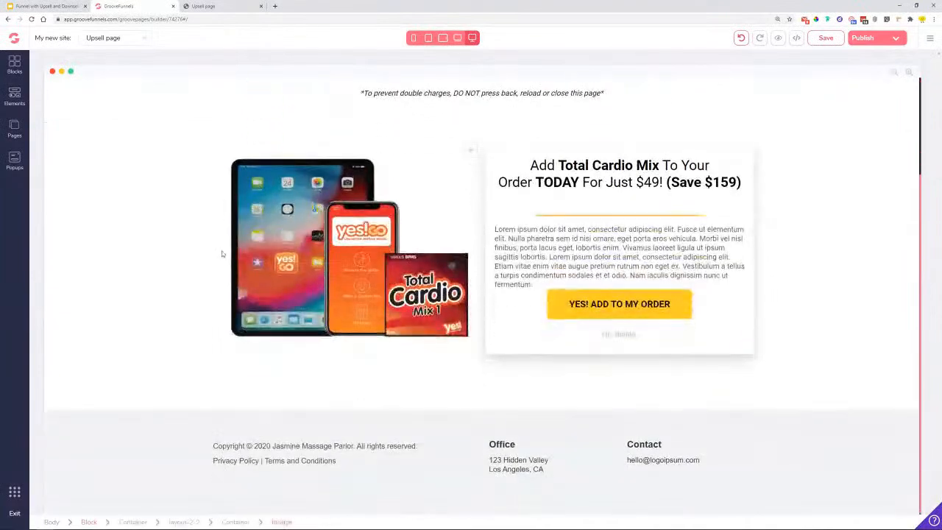
scroll(222, 254, "up", 3)
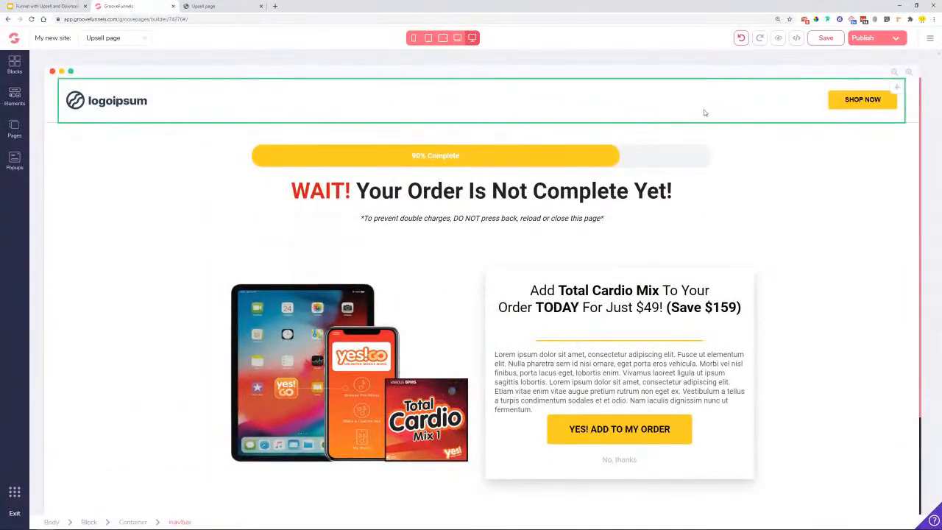
scroll(704, 113, "down", 3)
scroll(818, 201, "up", 3)
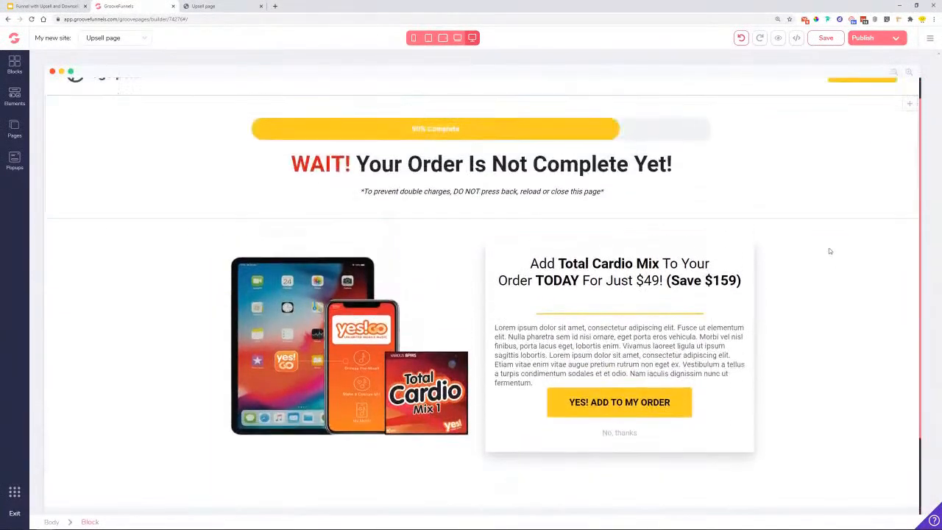
scroll(829, 251, "down", 1)
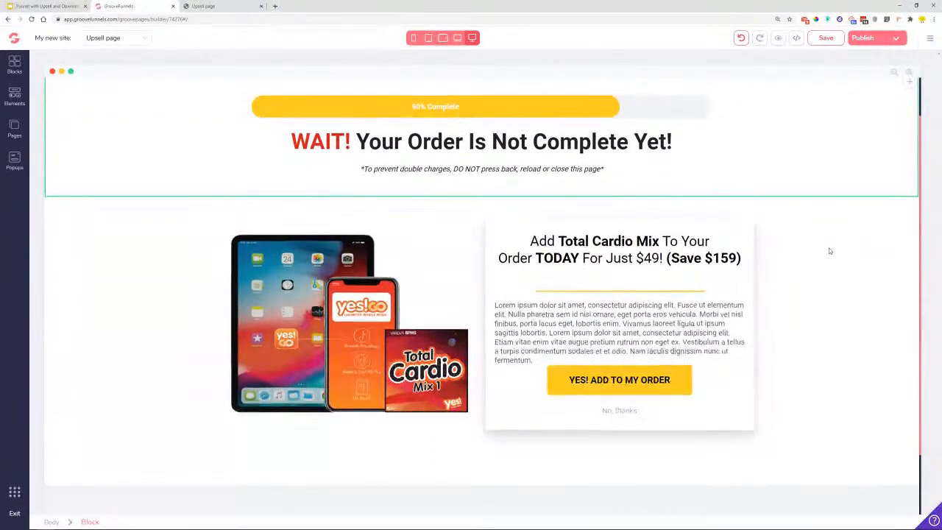
scroll(829, 251, "down", 2)
scroll(830, 251, "up", 3)
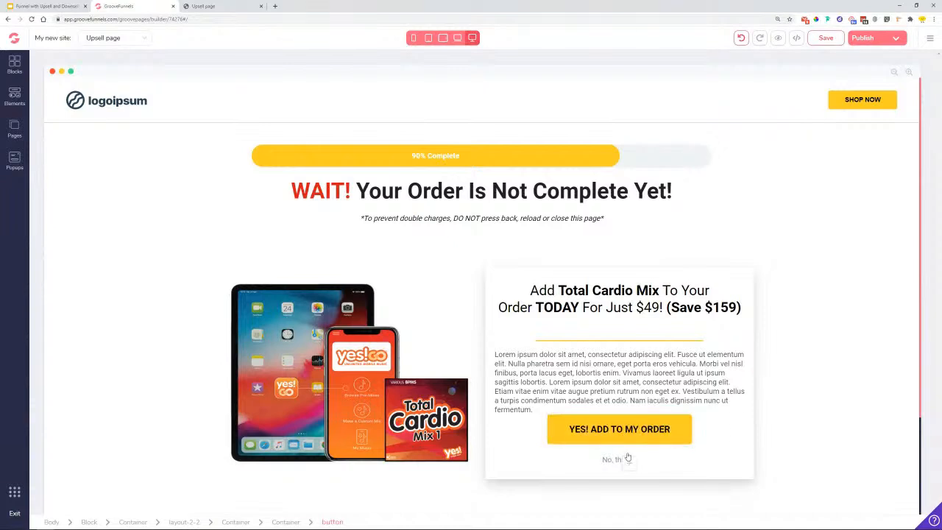
- Set the header SHOP NOW button's Display to none
left_click(836, 105)
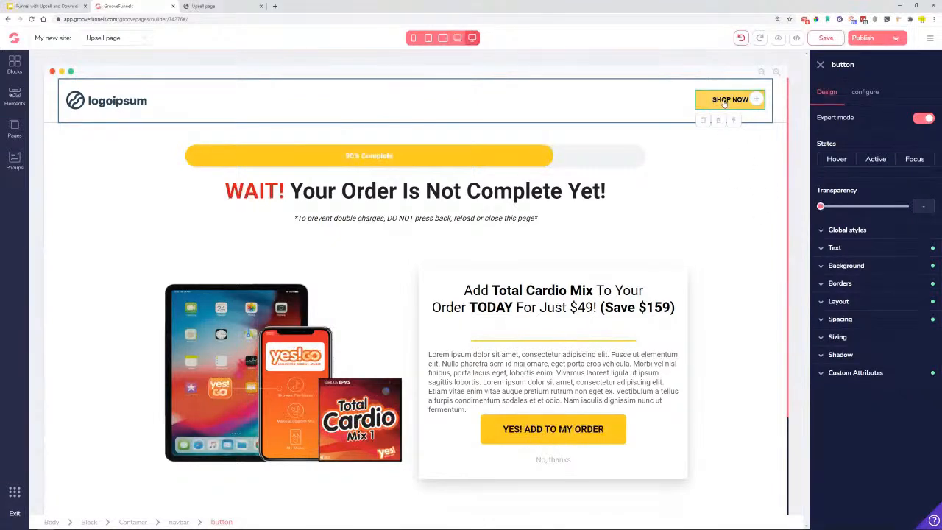
left_click(855, 307)
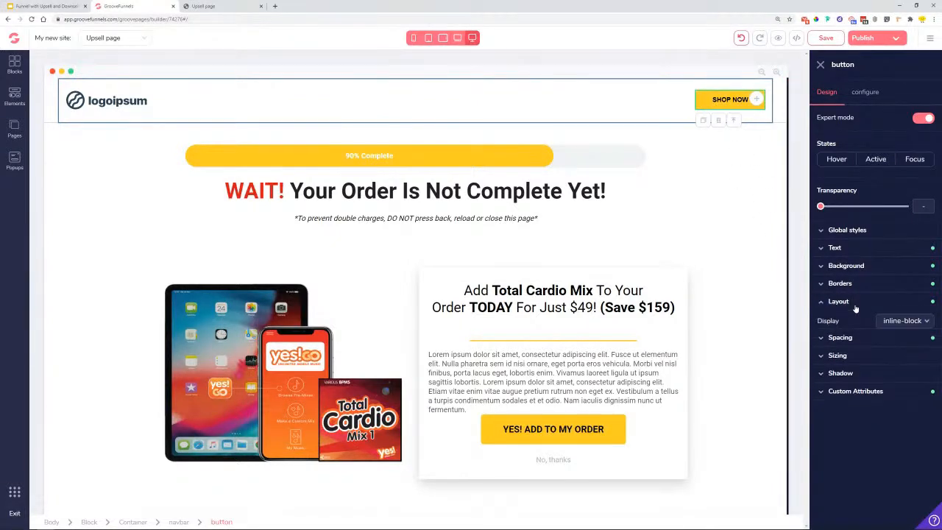
left_click(920, 320)
left_click(892, 465)
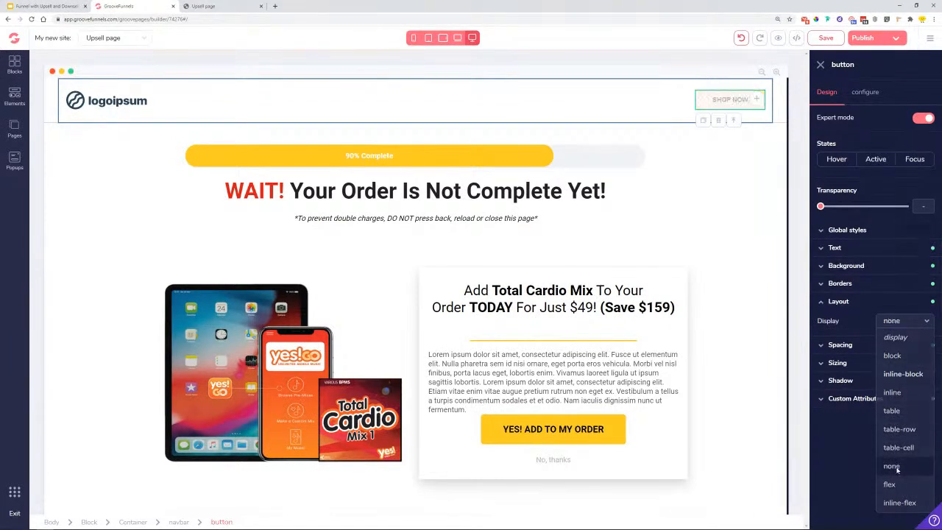
- Check the hidden button in each device preview, then save the page
left_click(457, 39)
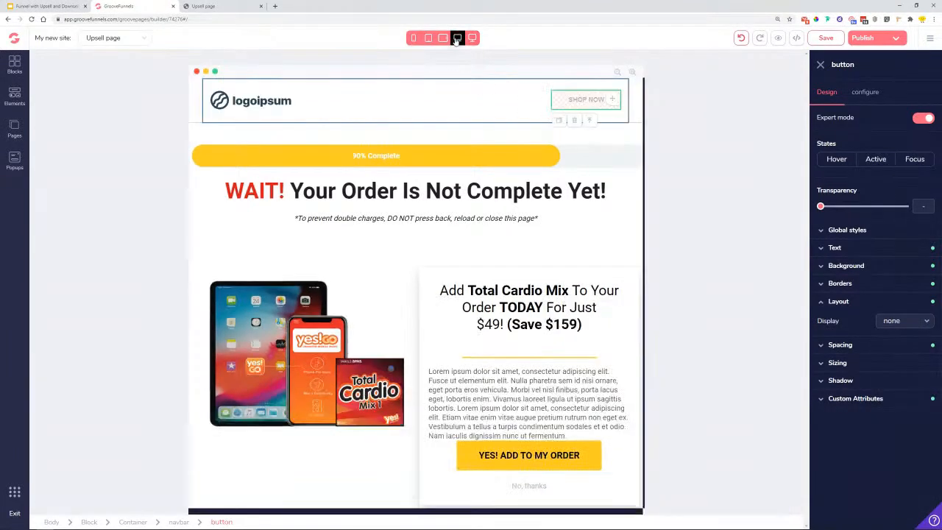
left_click(443, 37)
left_click(428, 37)
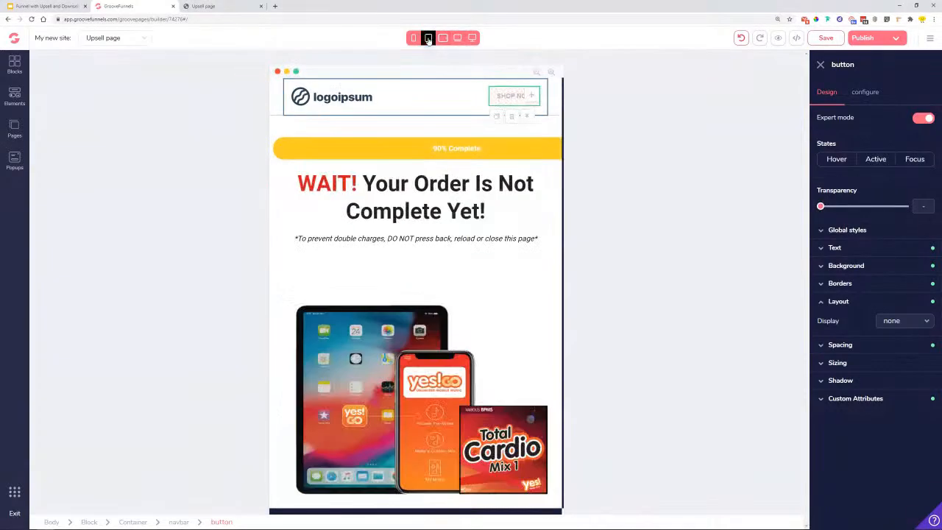
left_click(413, 38)
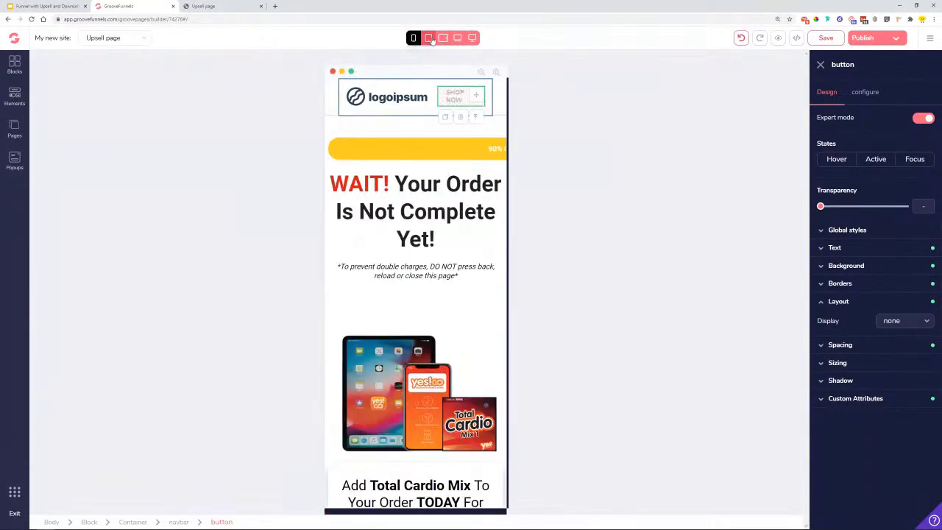
left_click(472, 37)
left_click(457, 38)
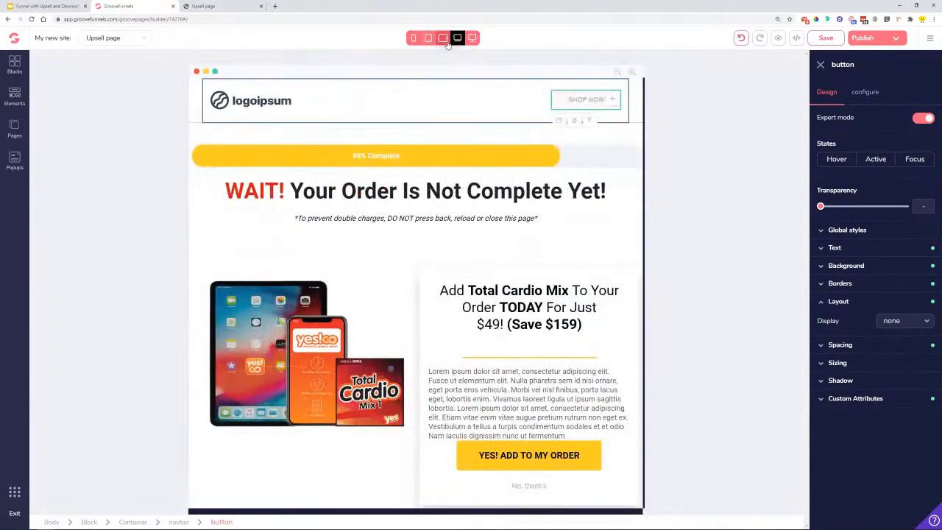
left_click(442, 38)
left_click(472, 37)
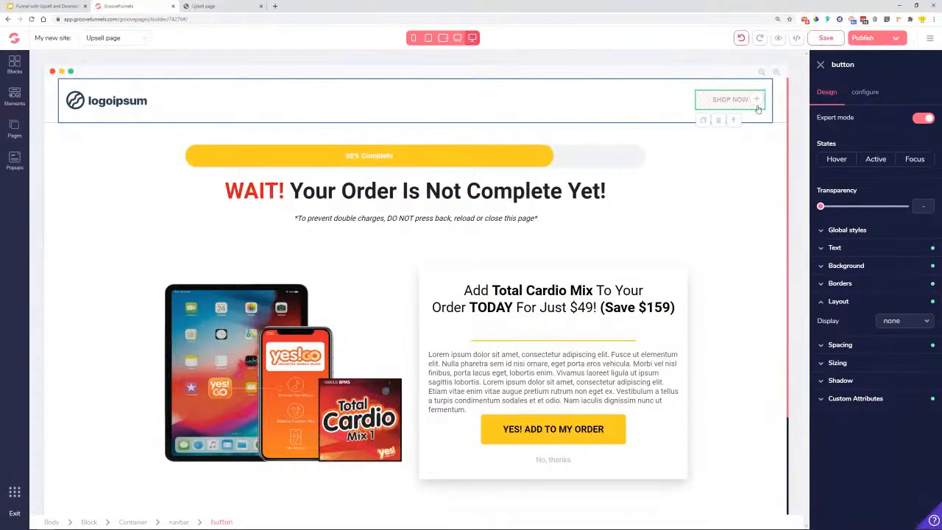
scroll(694, 184, "down", 2)
scroll(694, 184, "up", 2)
left_click(835, 41)
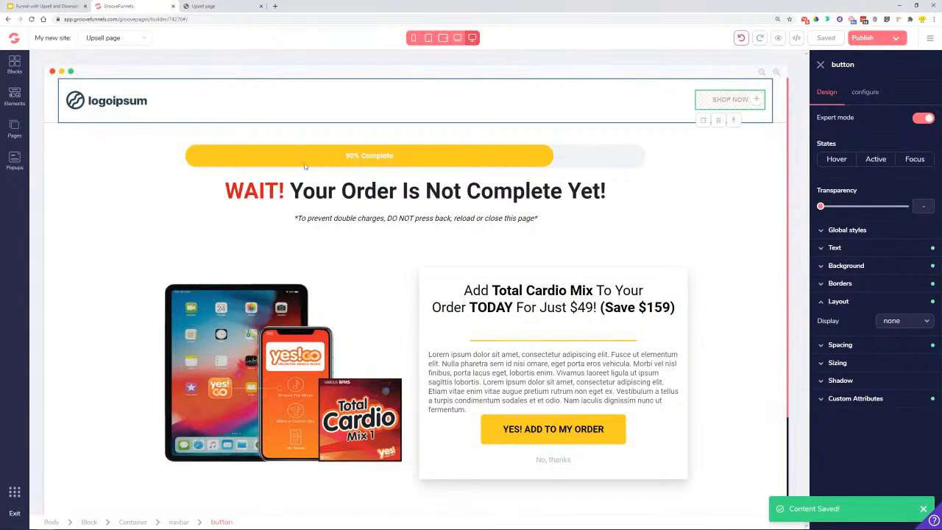
left_click(15, 128)
- Clone Upsell page as 'Downsell page' with URL downsell, placed above Page 3
left_click(142, 148)
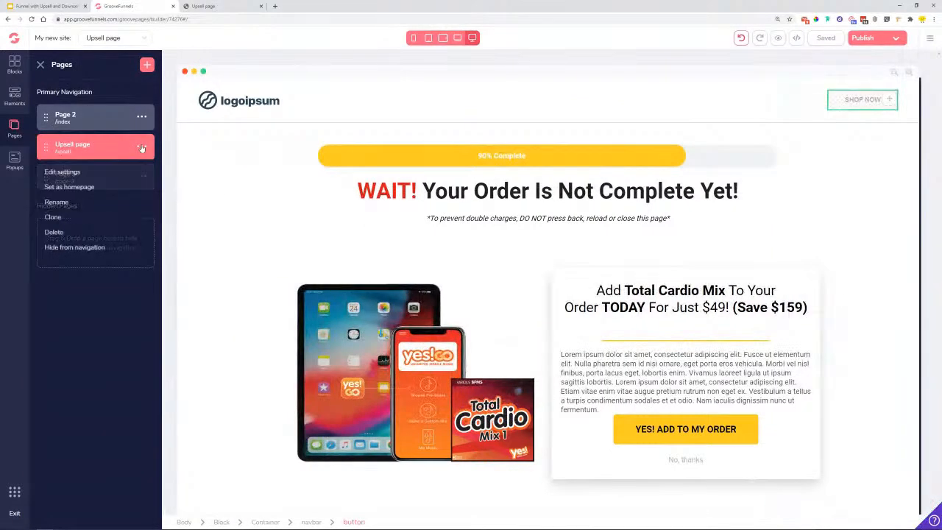
left_click(53, 217)
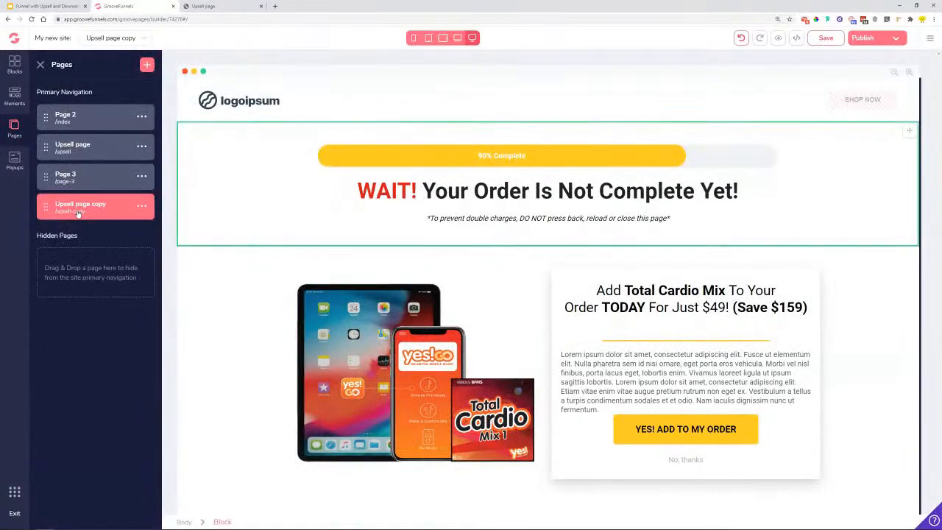
left_click(142, 206)
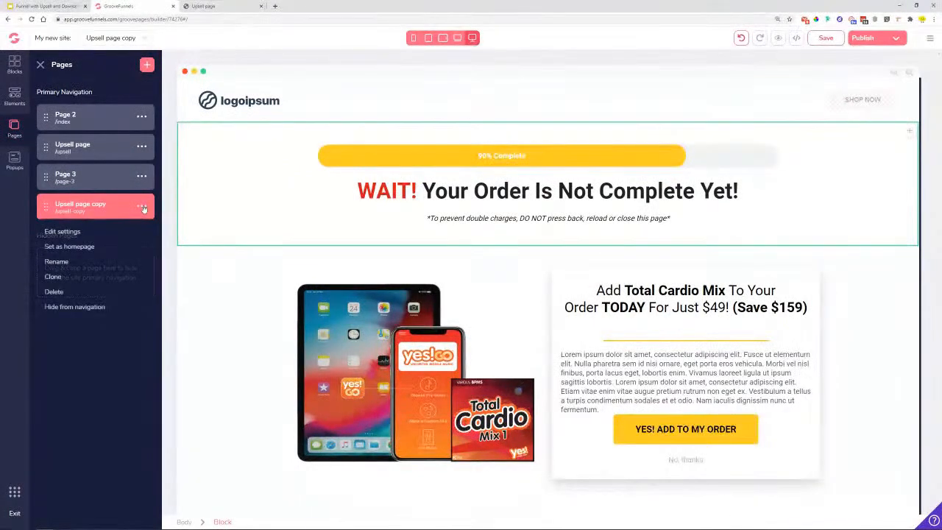
left_click(65, 233)
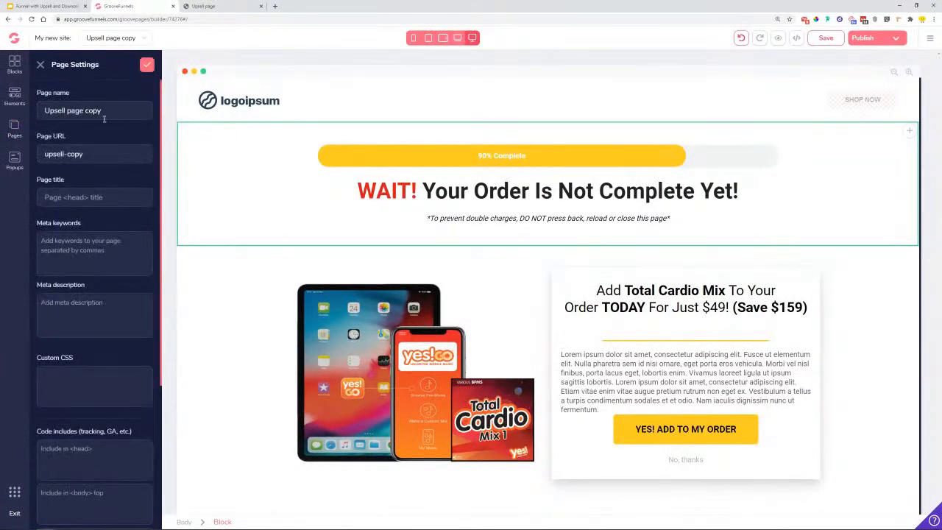
left_click_drag(101, 110, 34, 112)
key("BackSpace")
type("Down")
left_click_drag(101, 150, 17, 162)
type("downsell")
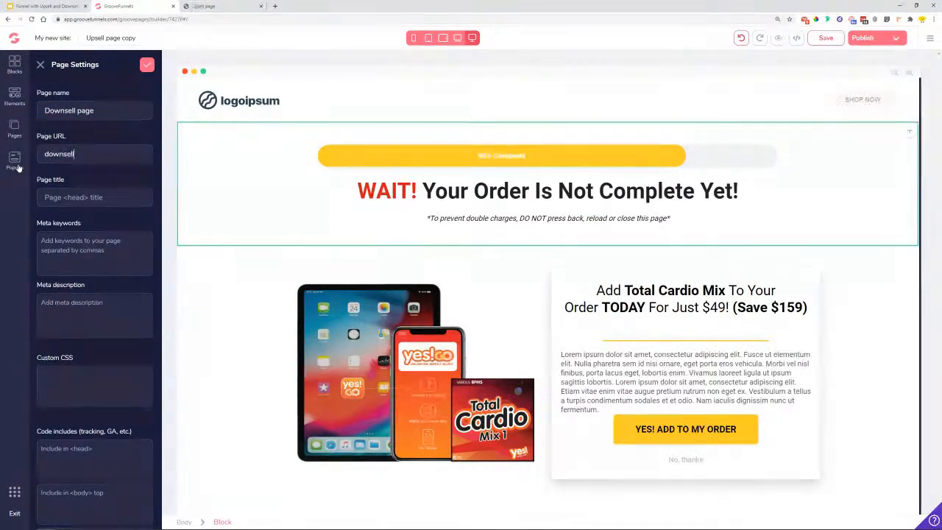
left_click(145, 67)
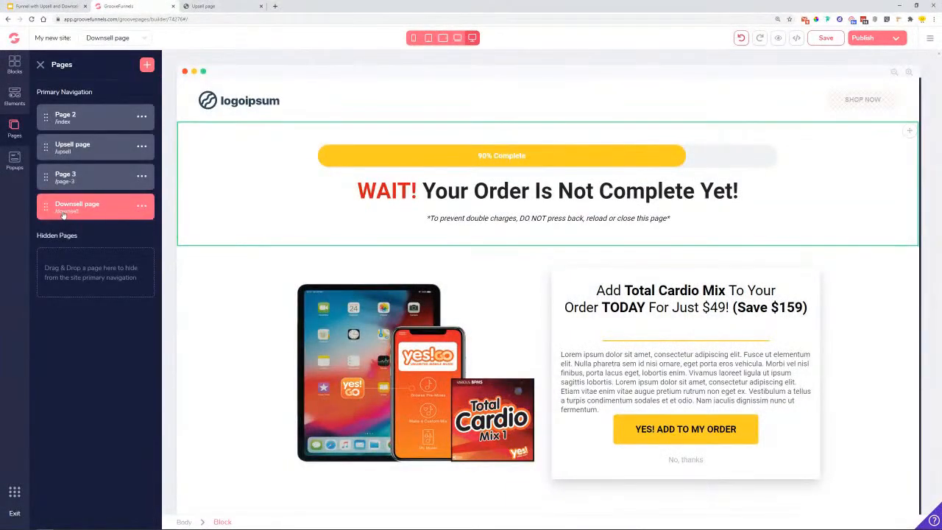
left_click_drag(45, 209, 48, 180)
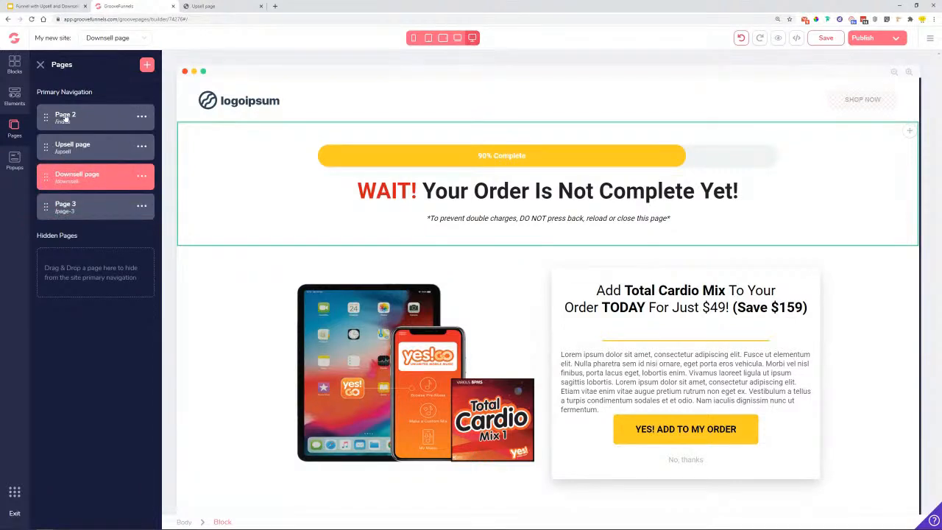
- Rename Page 2 to 'Main Product'
left_click(141, 118)
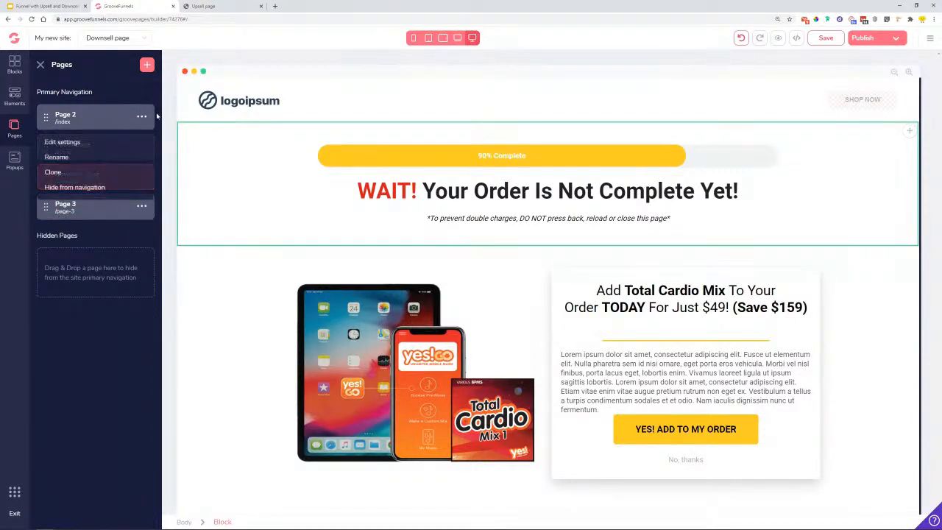
left_click(76, 145)
type("Main Product")
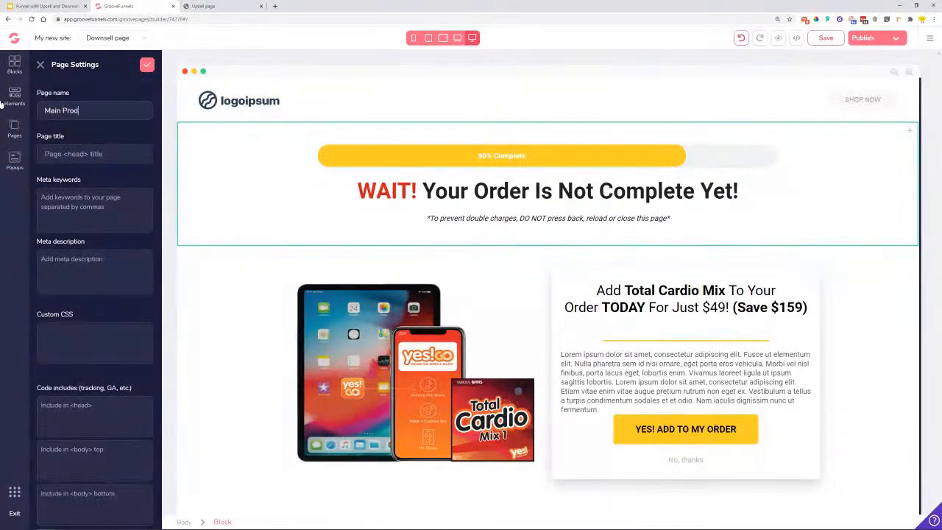
left_click(146, 64)
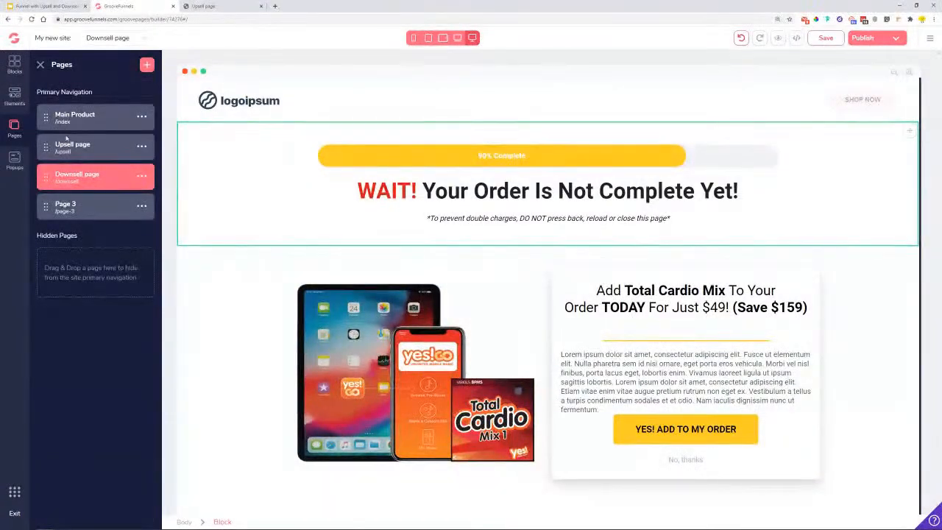
- Set the progress bar to 95 percent with the label 'Progress 95%'
left_click(322, 227)
left_click(382, 158)
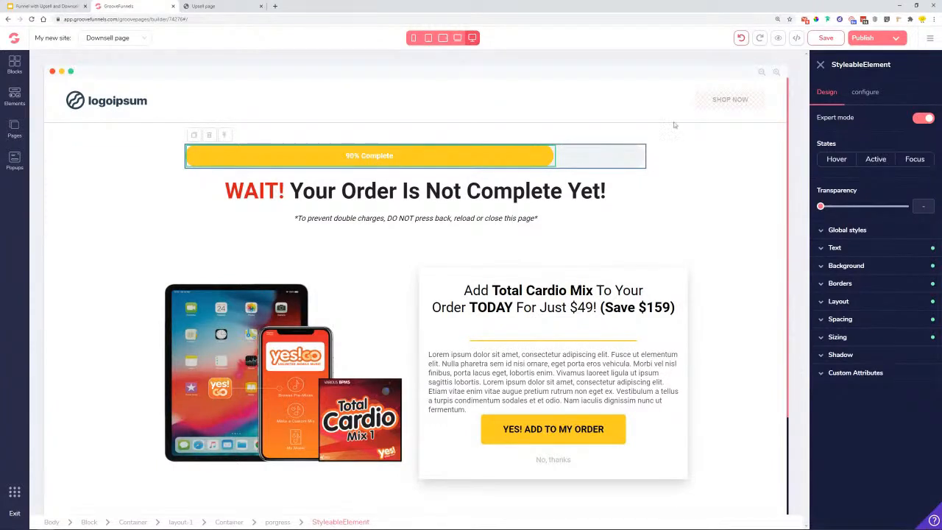
left_click(858, 94)
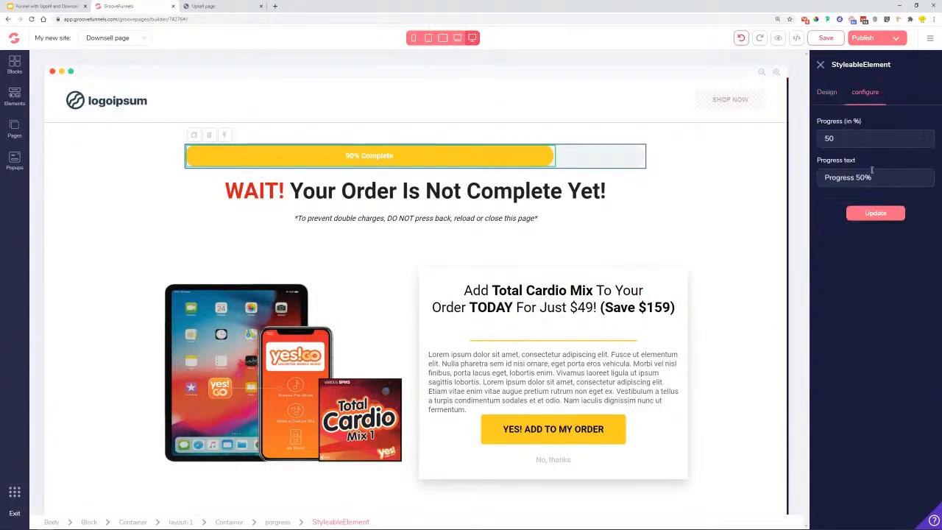
double_click(853, 140)
type("95")
left_click(867, 178)
key("BackSpace")
type("95")
left_click(876, 213)
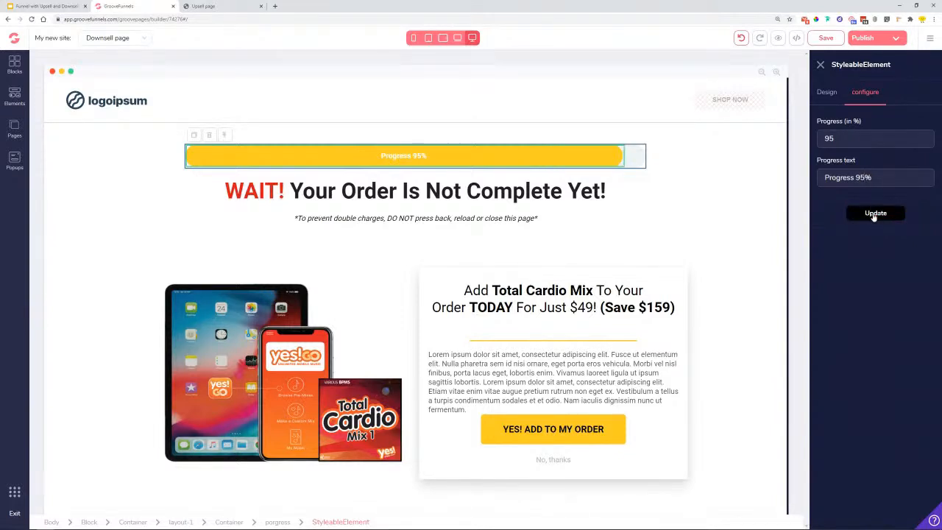
left_click(650, 181)
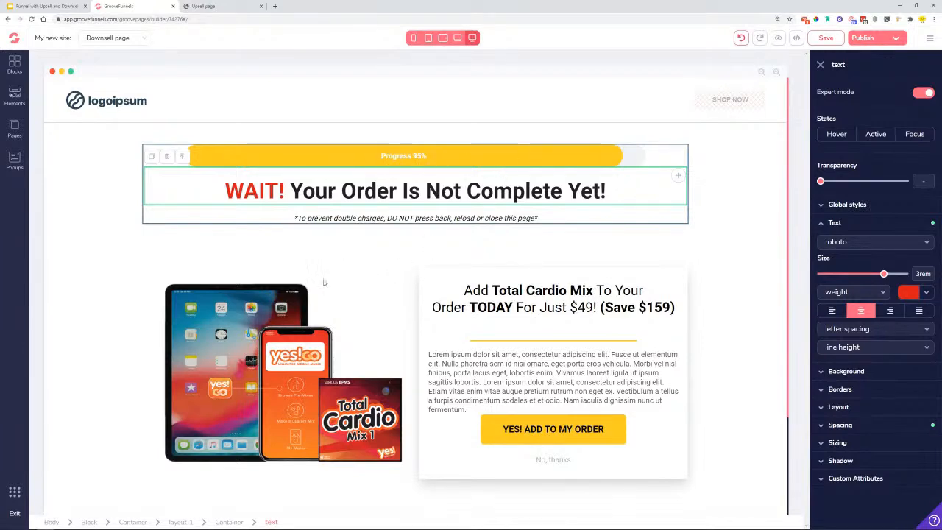
- Replace the offer's product image with the Awesome Book Title book-stack image
scroll(339, 281, "down", 2)
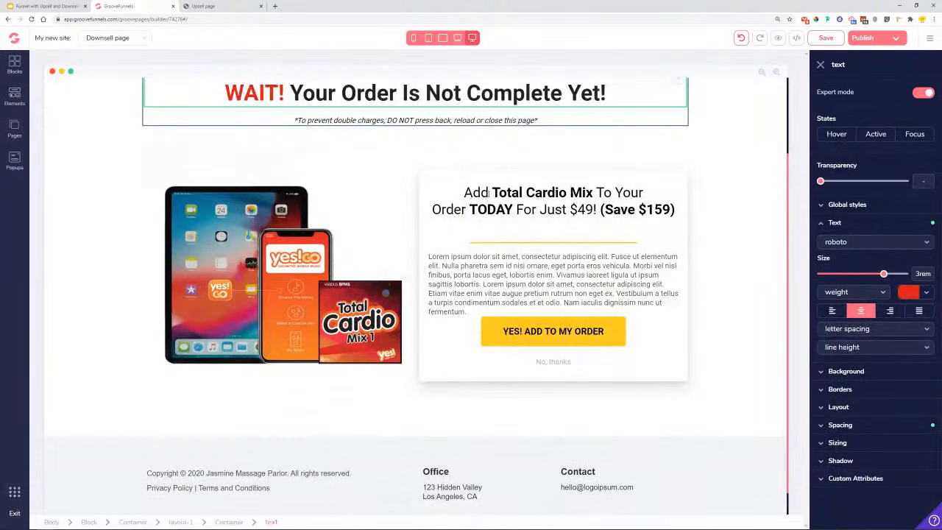
left_click(489, 192)
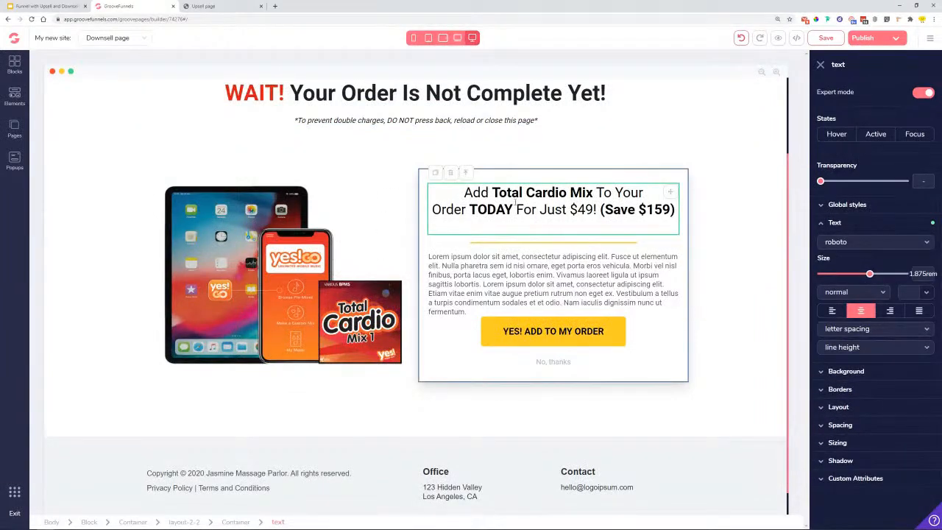
left_click(276, 296)
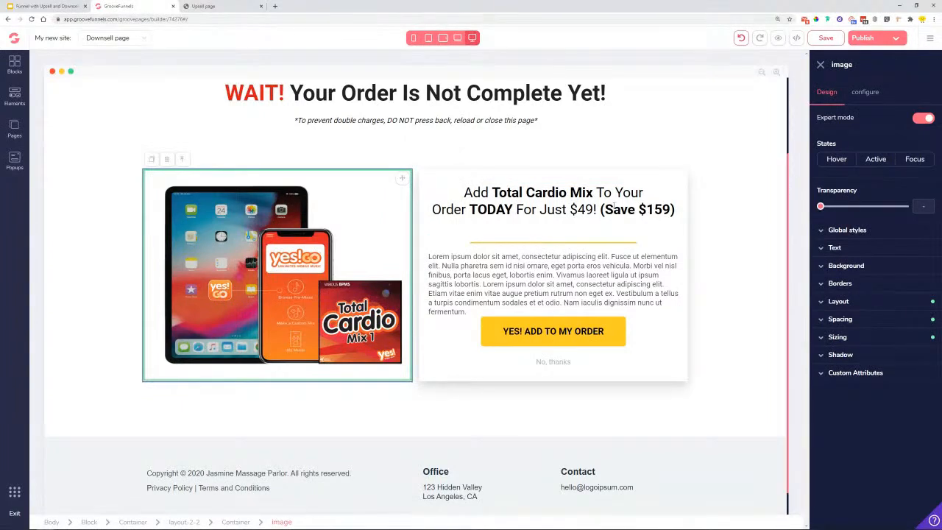
left_click(866, 94)
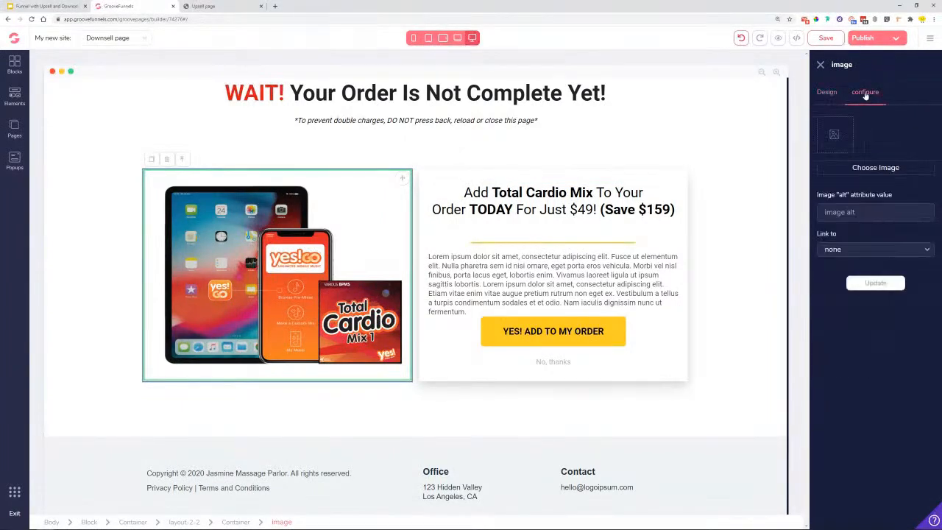
left_click(863, 169)
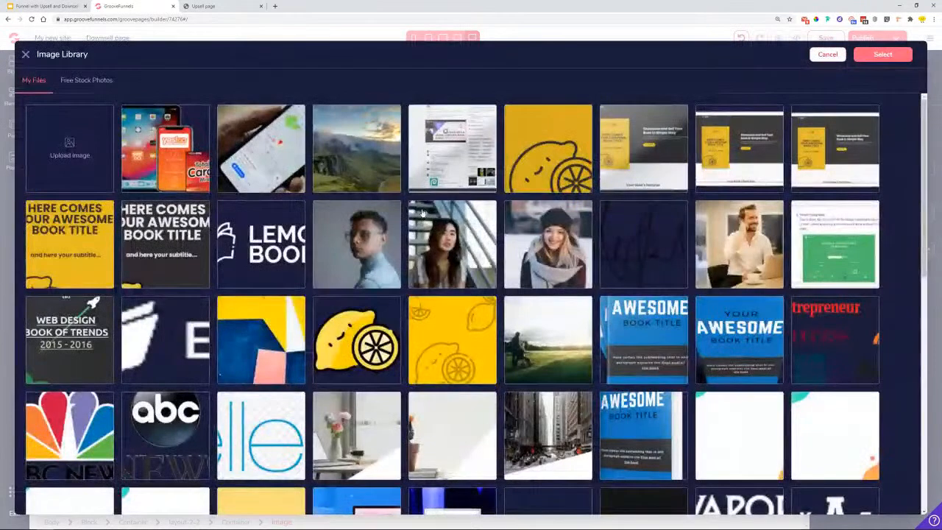
scroll(630, 316, "down", 2)
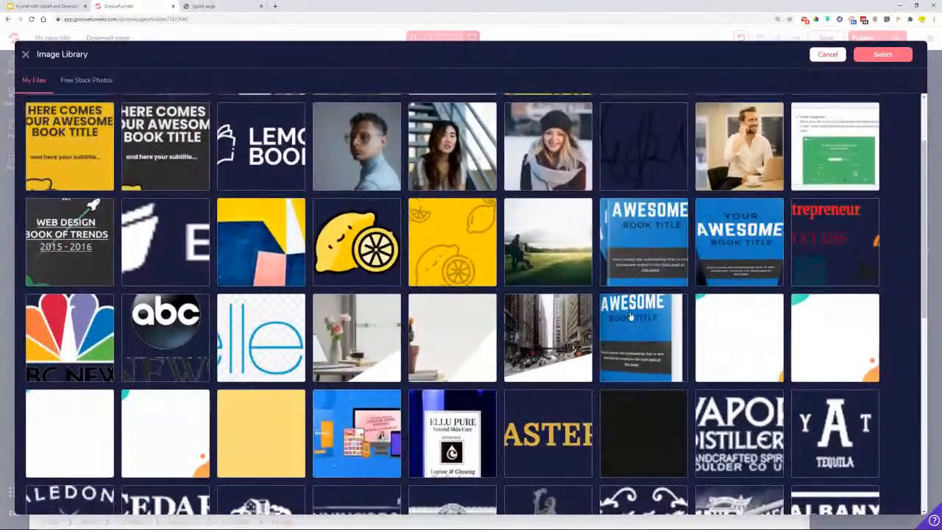
left_click(630, 316)
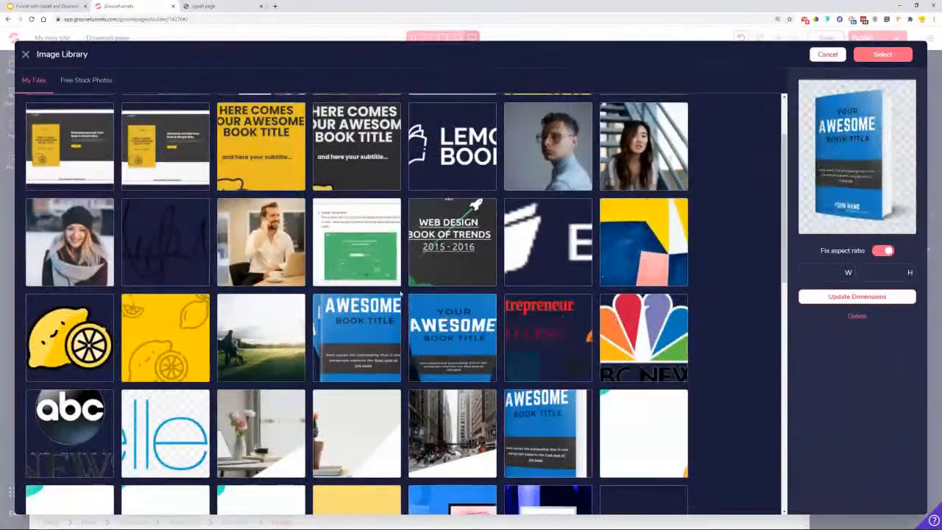
left_click(364, 335)
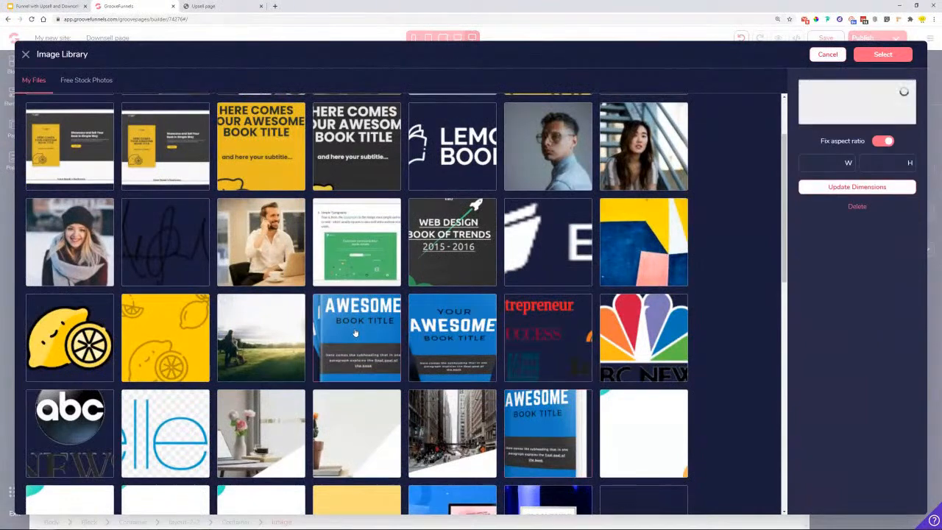
left_click(879, 57)
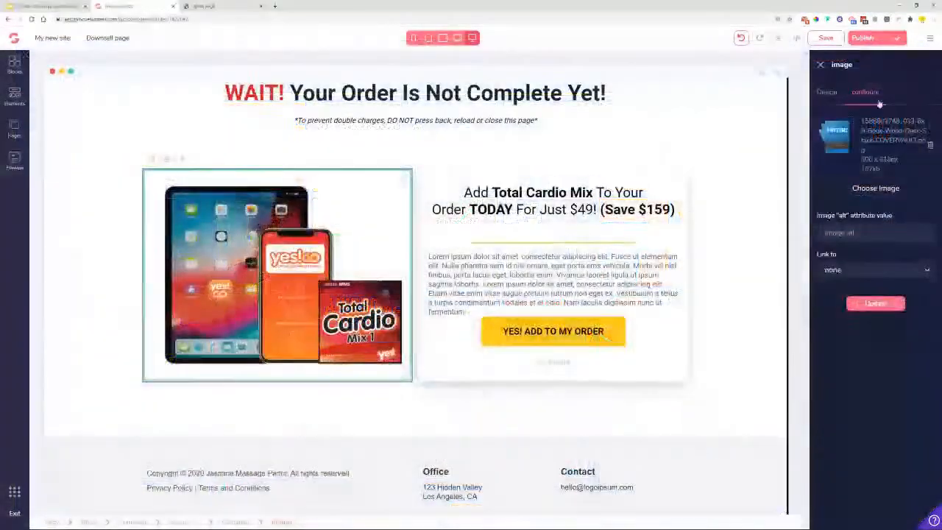
- Shrink the book image to 75% width
left_click(825, 103)
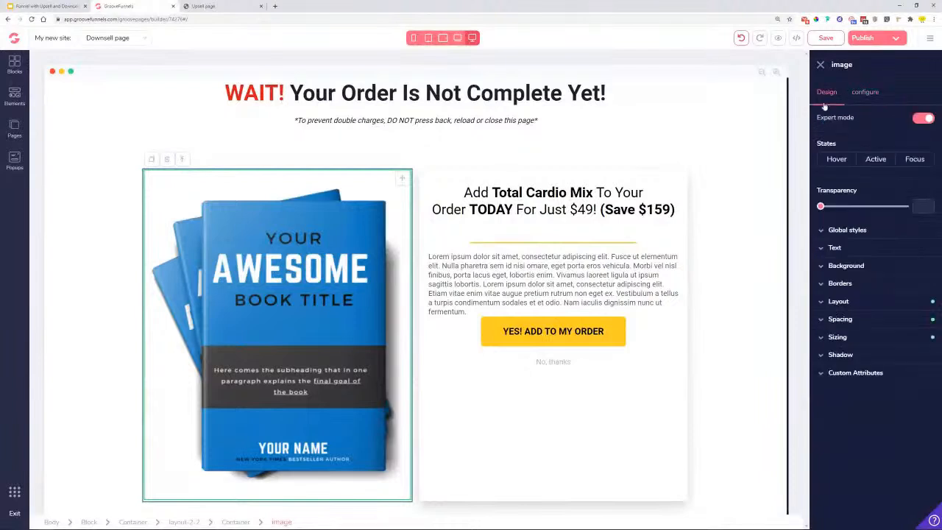
left_click(870, 337)
left_click_drag(906, 392, 879, 392)
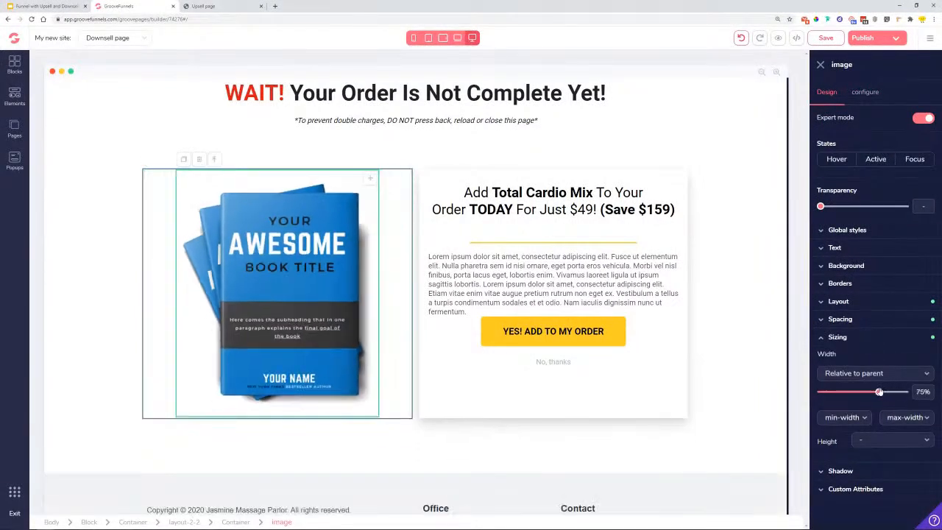
left_click(752, 366)
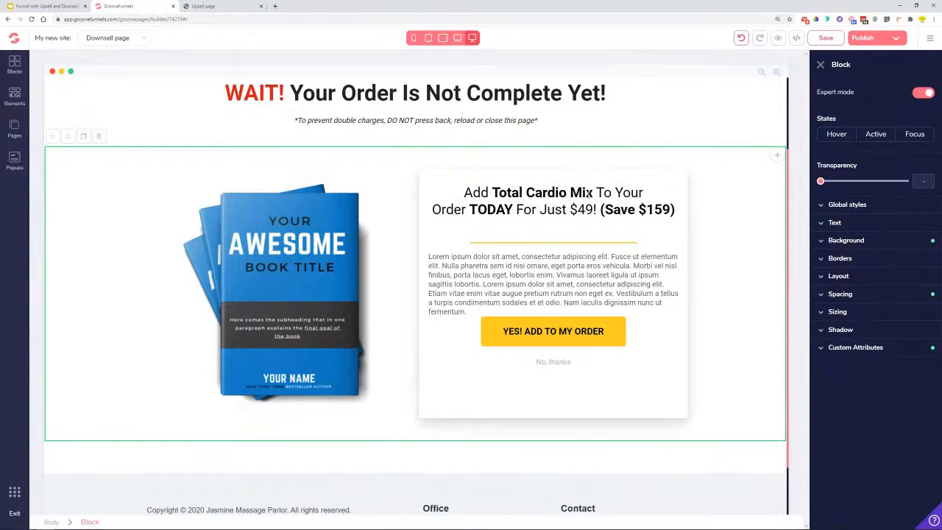
- Change the heading's 'Mix' to 'Book', $49 to $29 and $159 to $99
left_click(587, 193)
left_click_drag(571, 193, 593, 193)
type("Book")
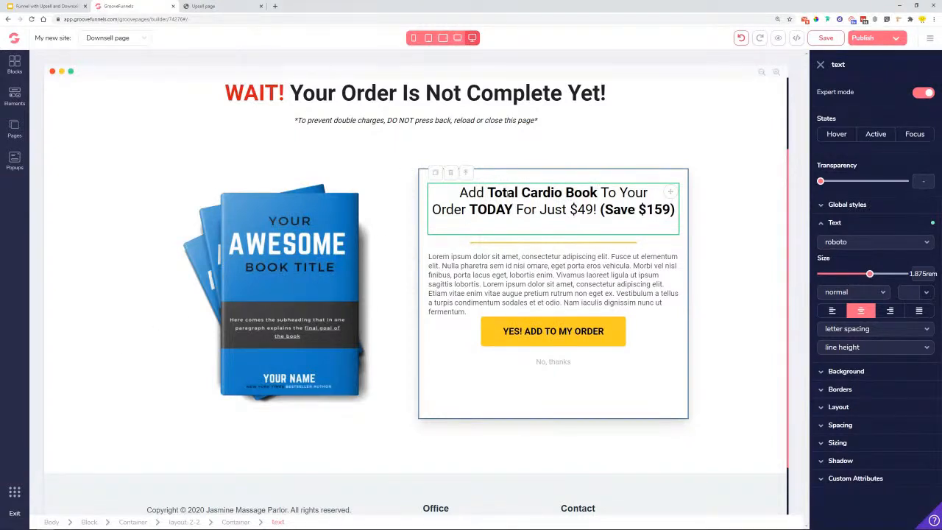
left_click_drag(578, 211, 588, 211)
type("2")
left_click_drag(646, 210, 669, 214)
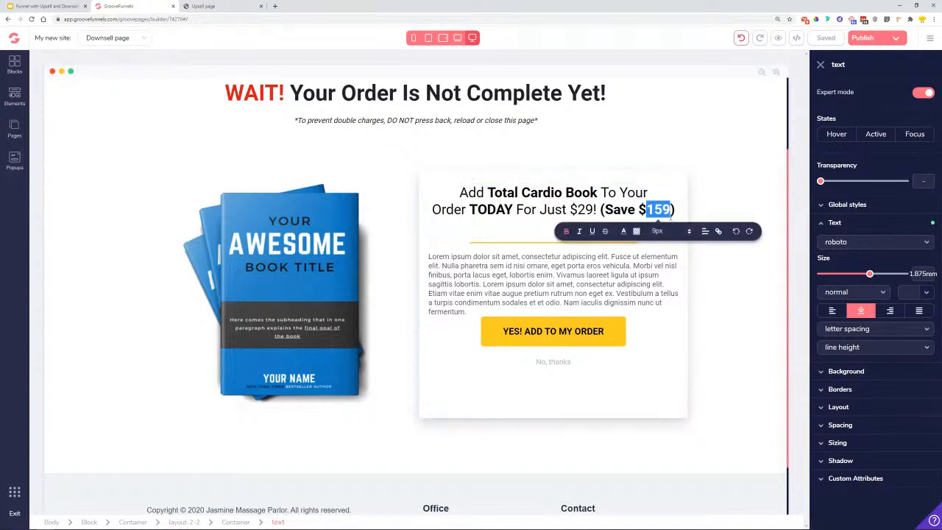
type("99")
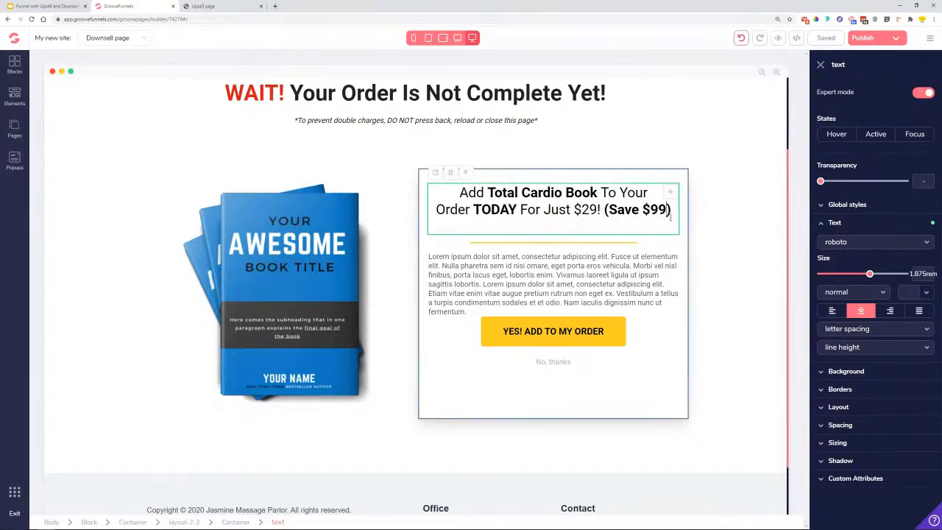
left_click(703, 296)
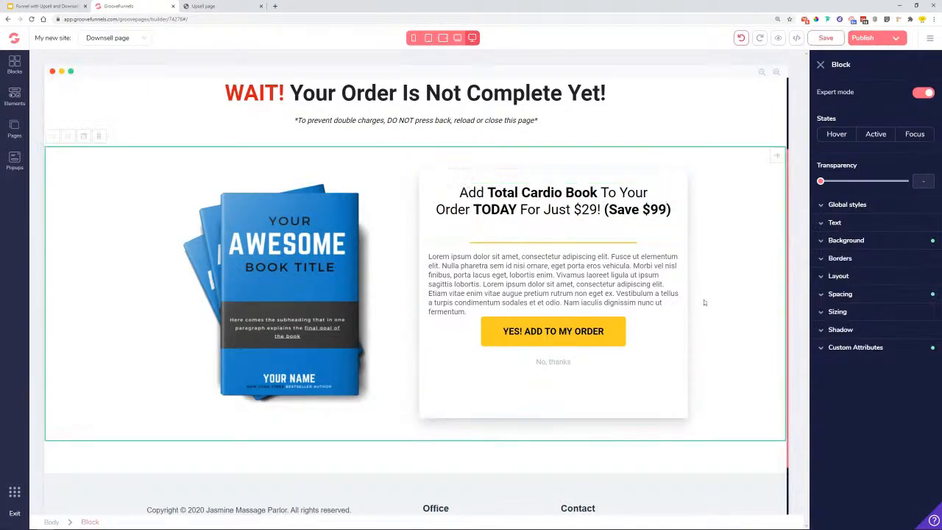
- Review the offer's paragraph and book column, then save the downsell page
scroll(528, 207, "down", 1)
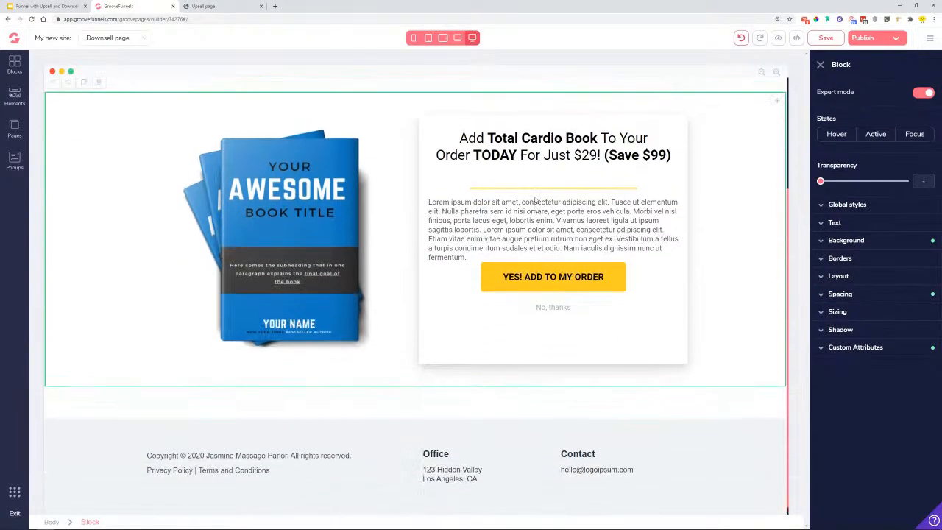
scroll(529, 208, "up", 3)
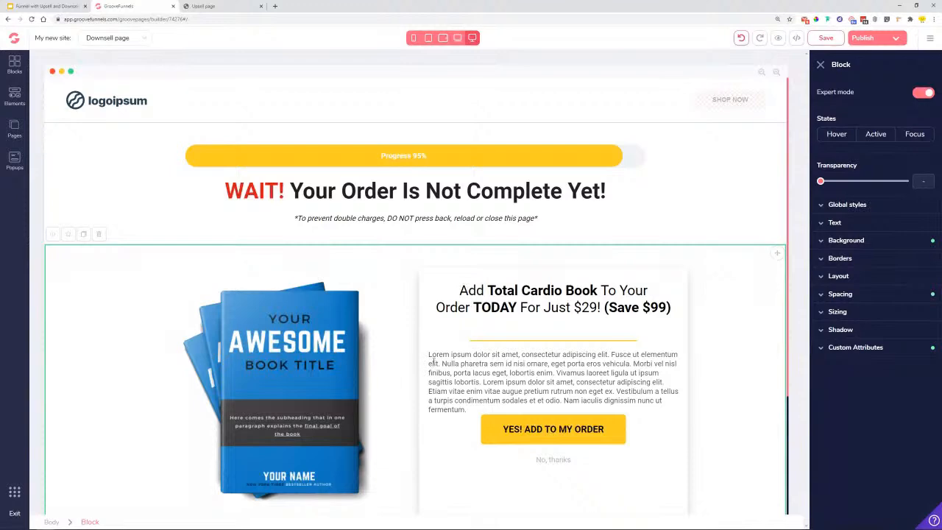
left_click_drag(446, 355, 565, 401)
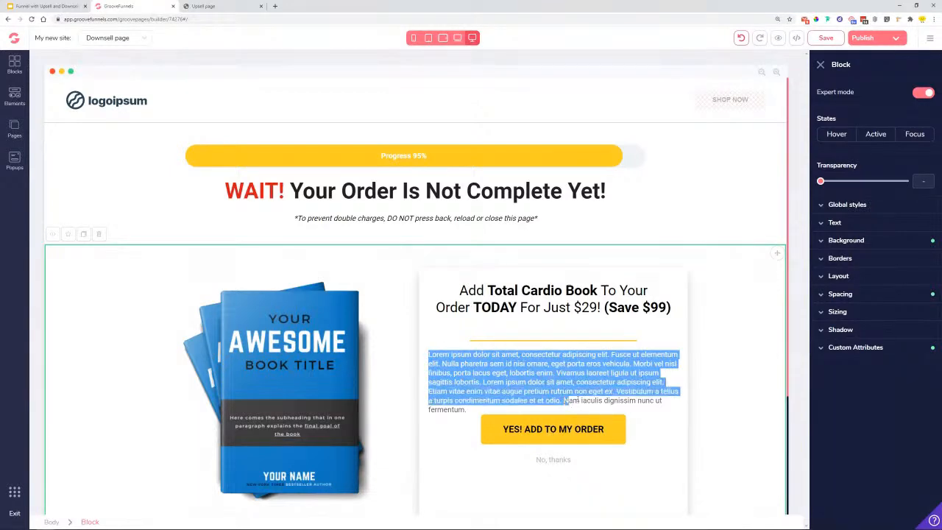
left_click(537, 373)
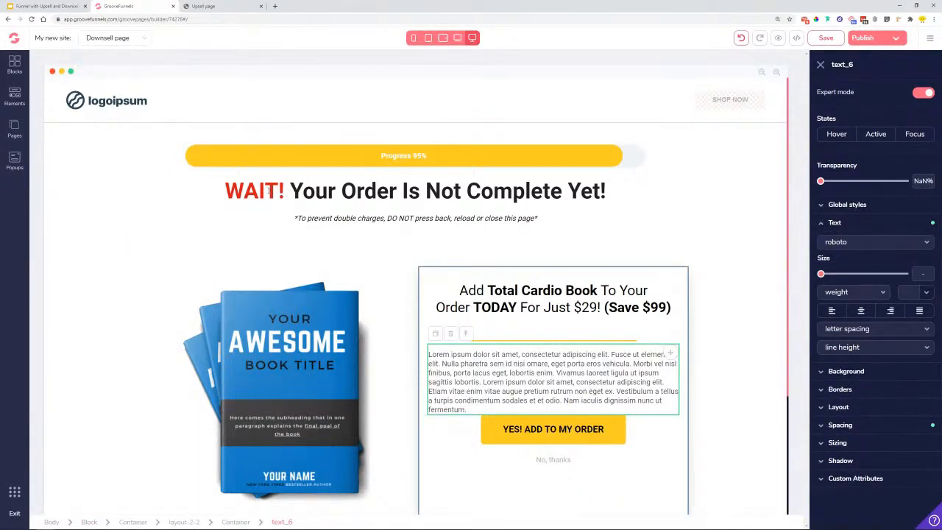
scroll(279, 221, "down", 3)
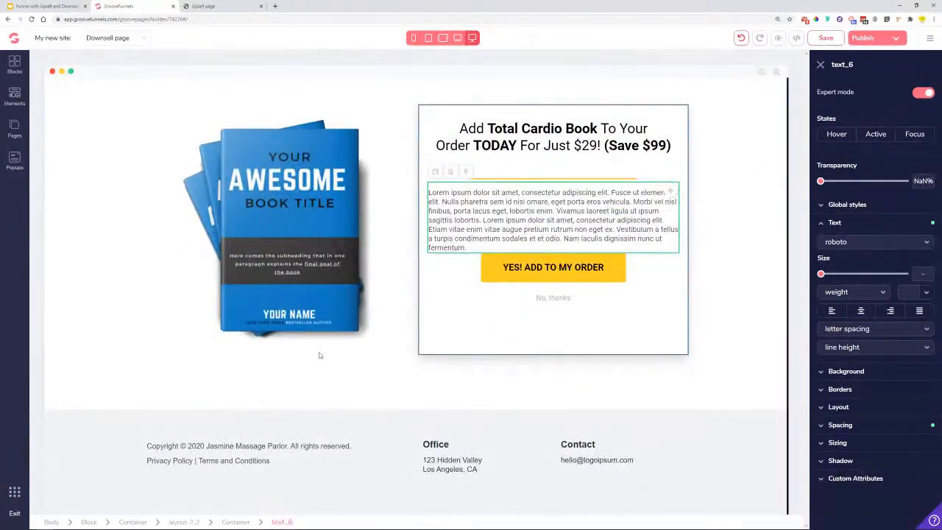
left_click(395, 213)
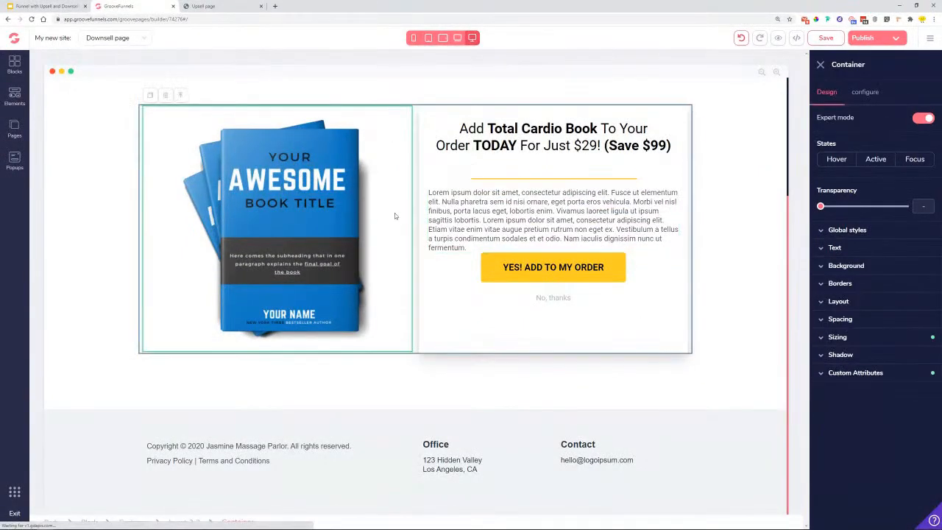
scroll(394, 221, "up", 2)
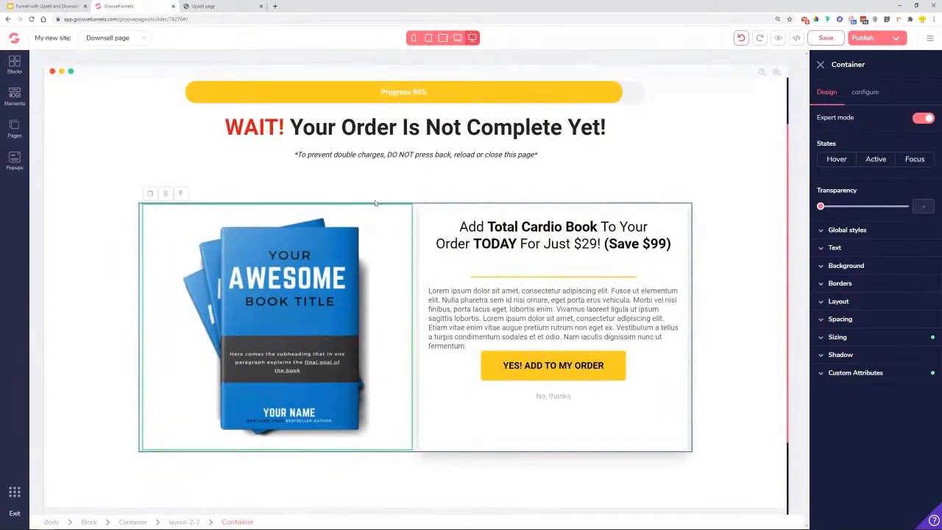
left_click(826, 38)
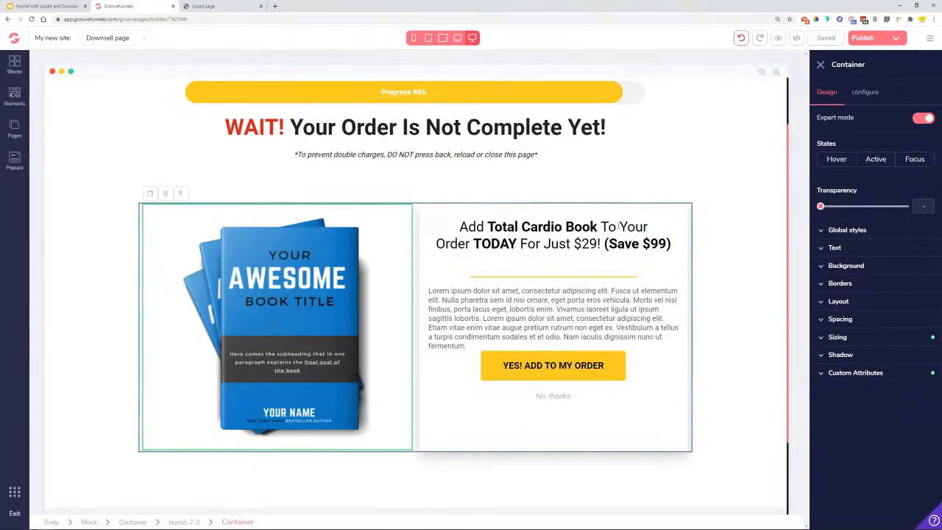
- Open Page 3 and delete its blue logo header block
left_click(16, 129)
left_click(82, 210)
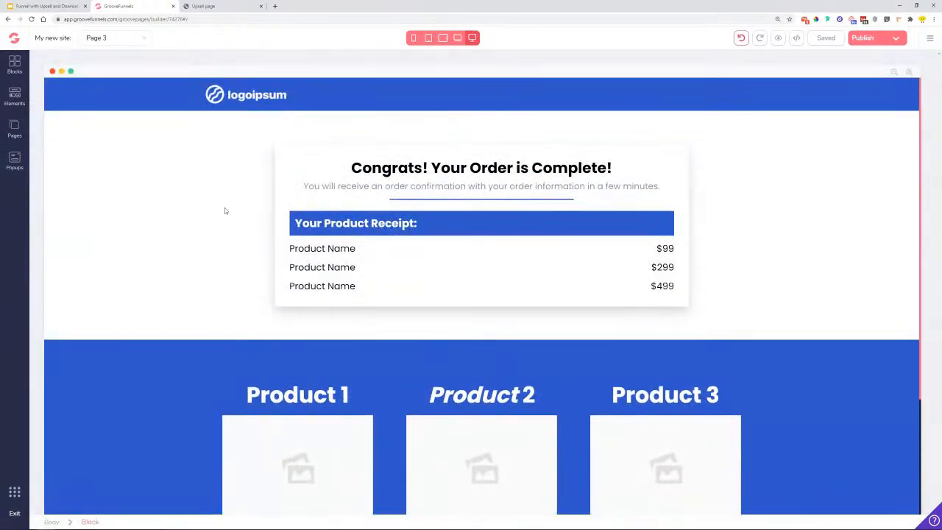
left_click(105, 99)
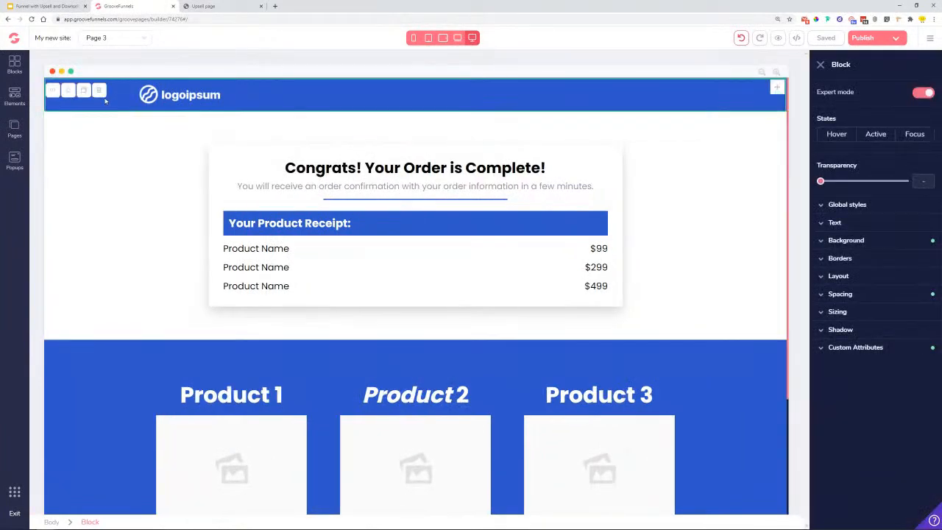
left_click(99, 91)
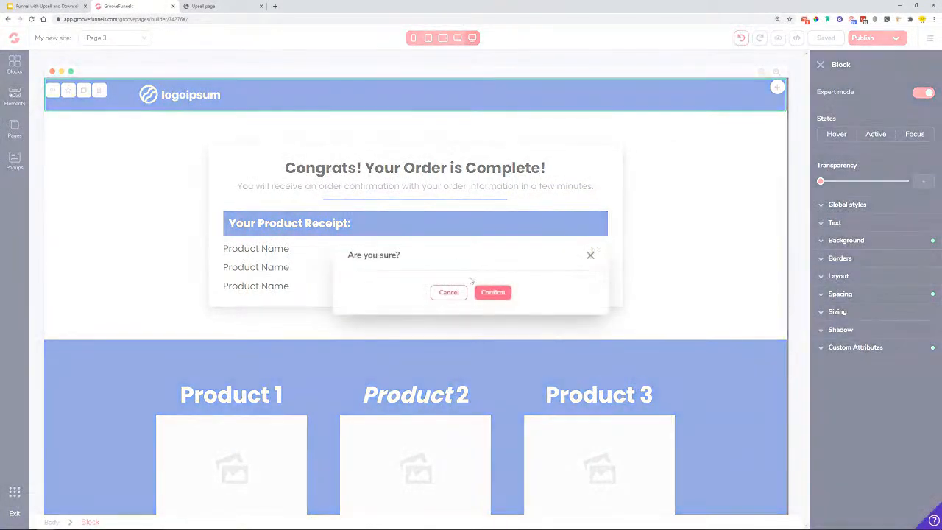
left_click(492, 293)
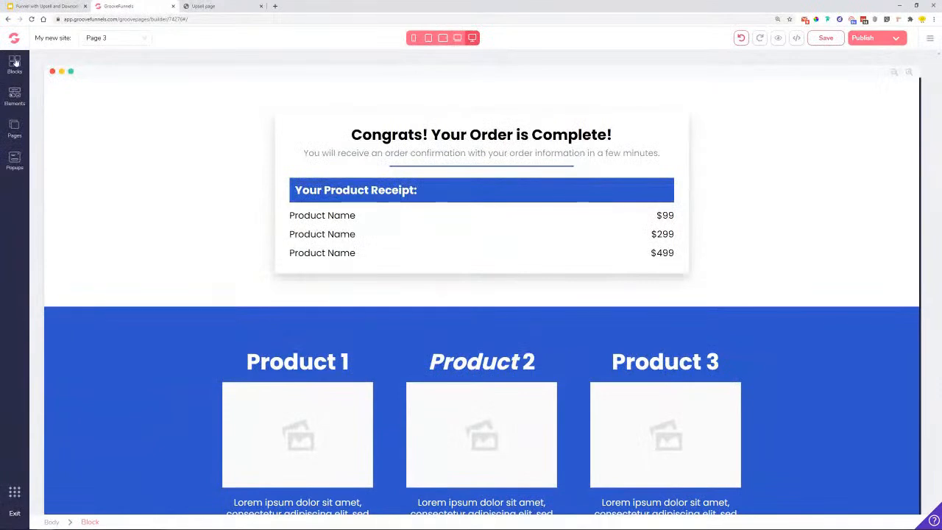
- Add a light navigation bar block with logo and SHOP NOW button at the top
left_click(15, 67)
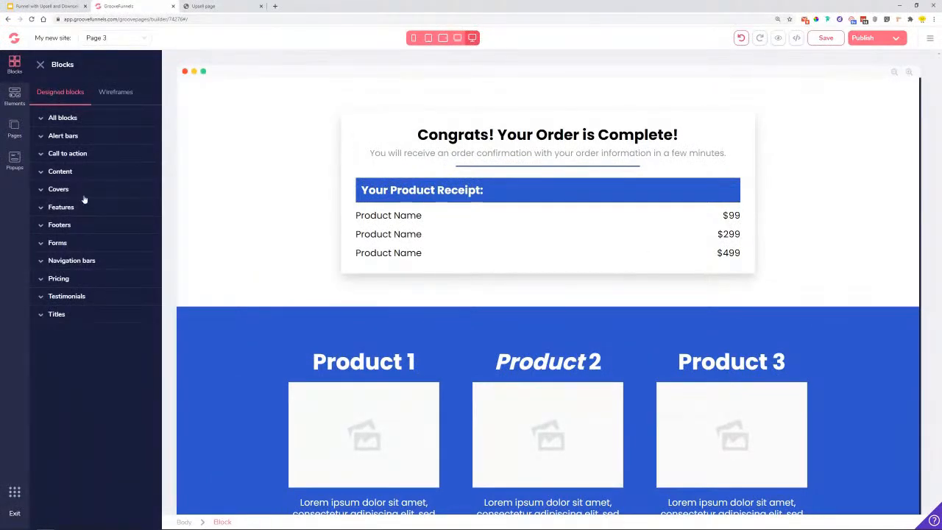
left_click(82, 262)
left_click_drag(89, 284, 414, 93)
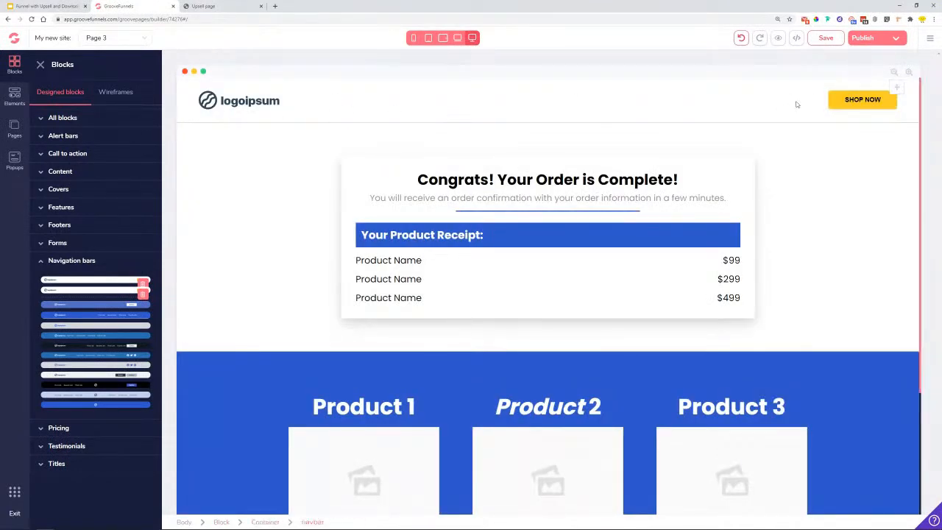
left_click(861, 104)
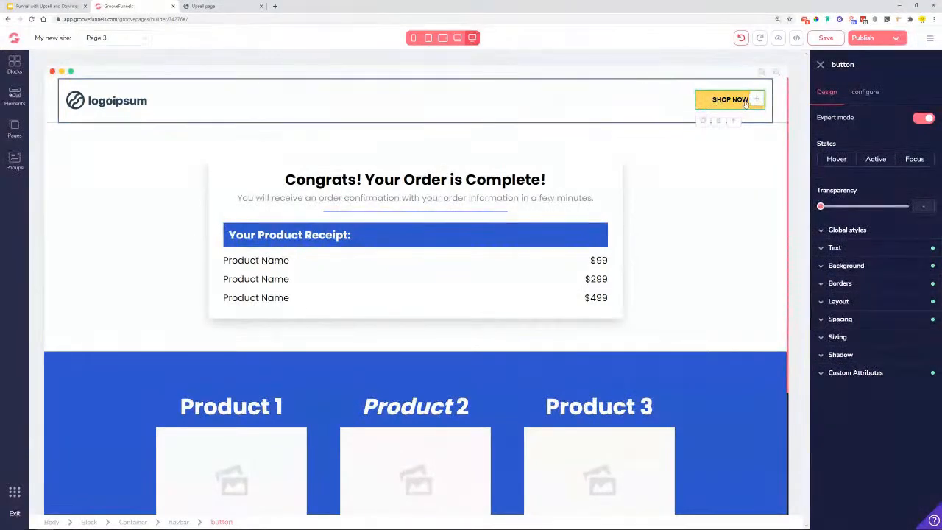
- Relabel the header button 'JOIN OUR FITNESS COMMUNITY'
left_click(867, 94)
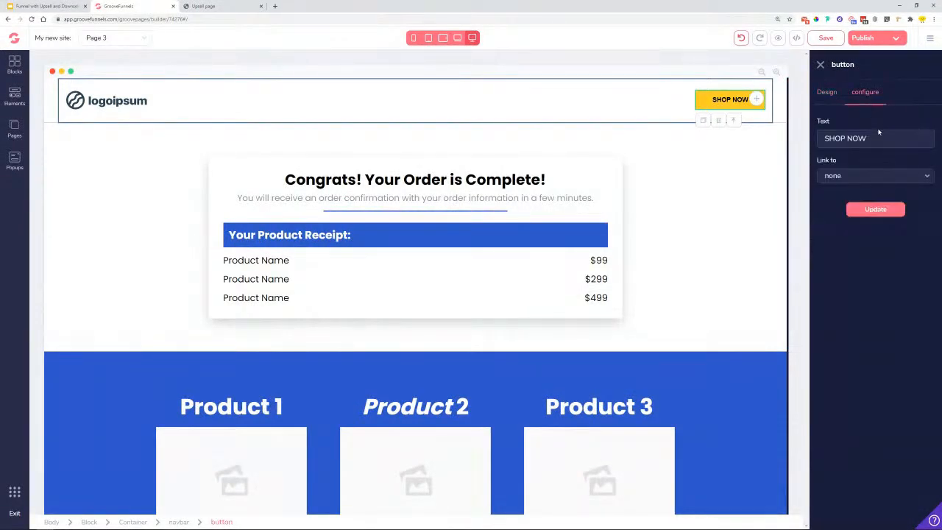
left_click_drag(878, 135, 820, 141)
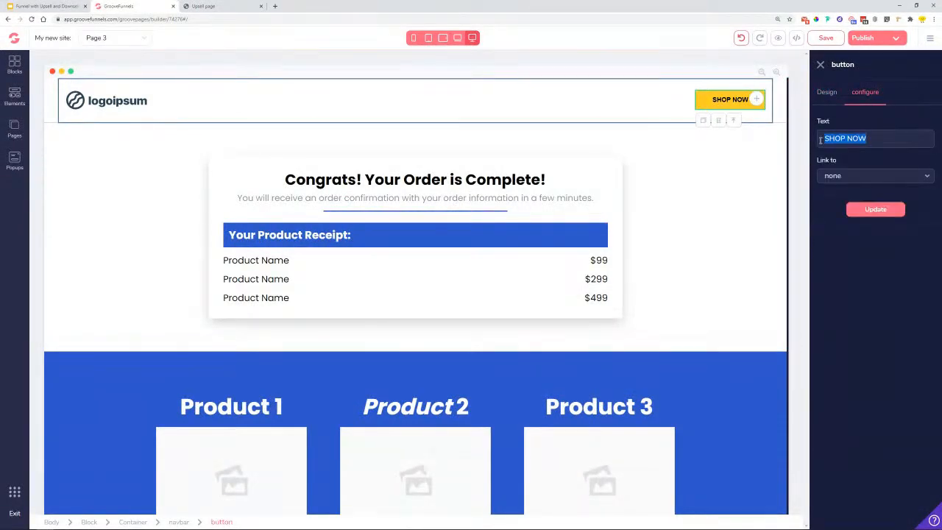
type("J")
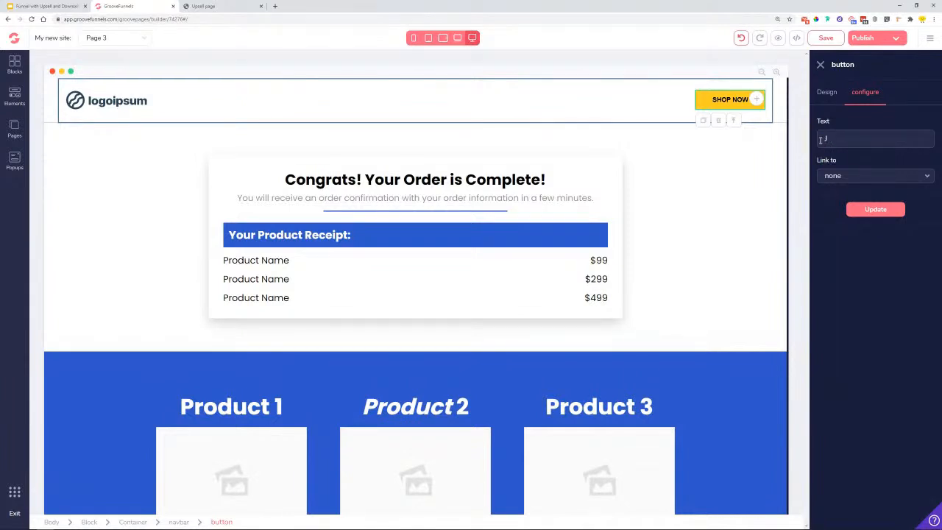
type("ON THE")
key("BackSpace")
key("BackSpace")
key("BackSpace")
type("OUR FITNESS COMMUNITY")
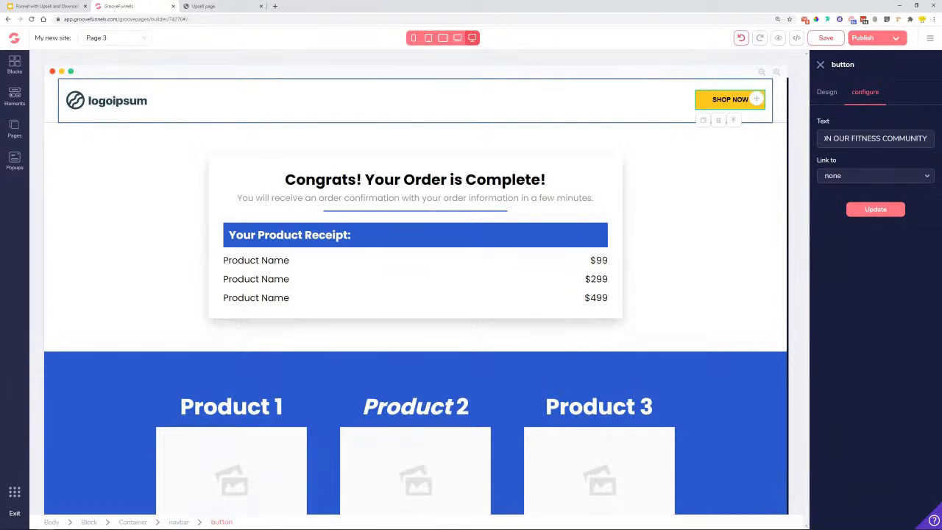
left_click(875, 209)
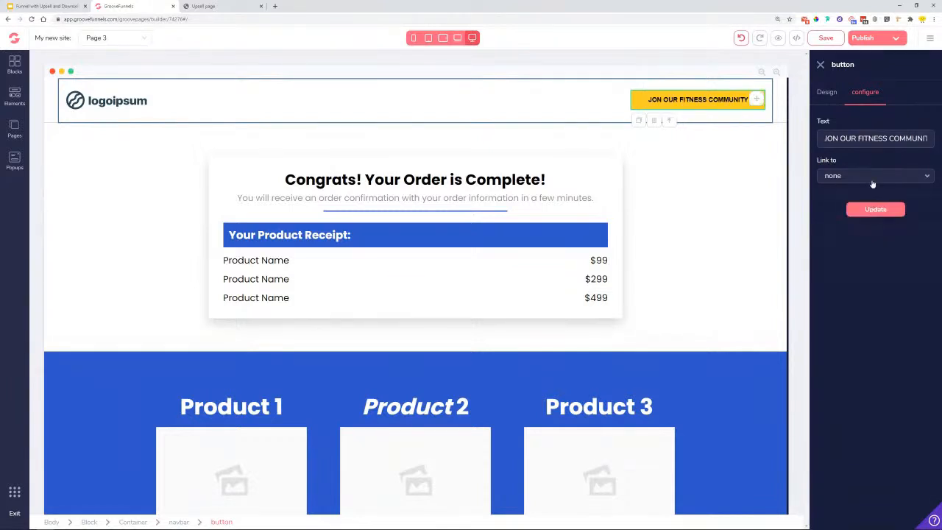
- Link the button to a URL opening in a new tab, then view the live Upsell page
left_click(872, 178)
left_click(865, 245)
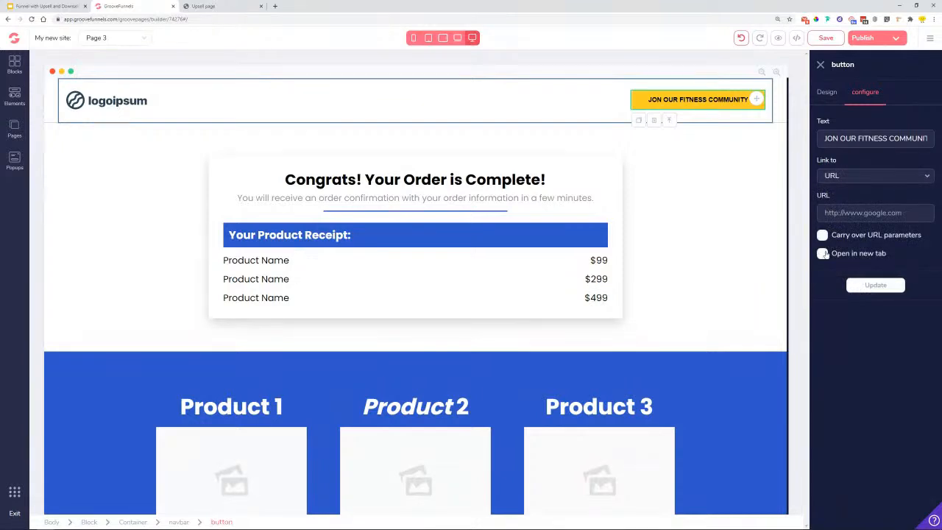
left_click(823, 253)
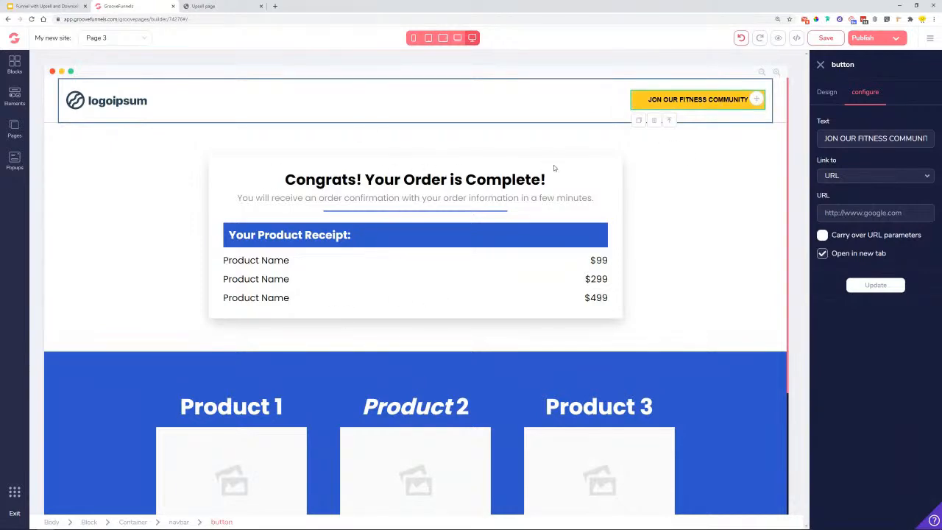
scroll(218, 295, "down", 3)
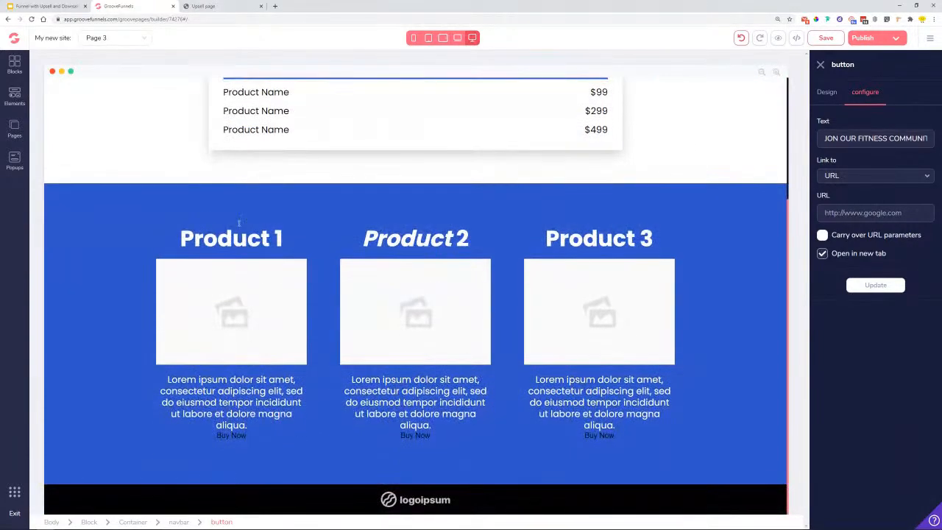
left_click(213, 6)
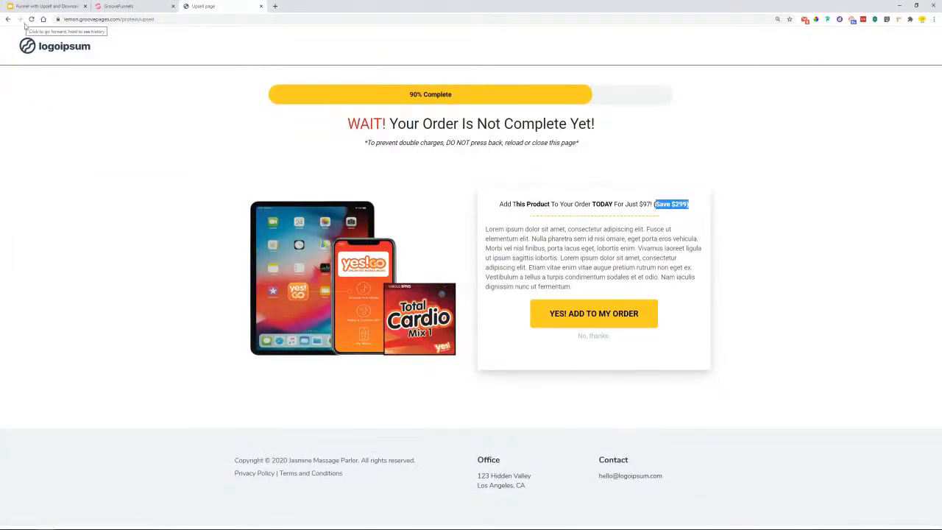
- Switch back to the GroovePages builder tab showing Page 3's three product cards
left_click(147, 6)
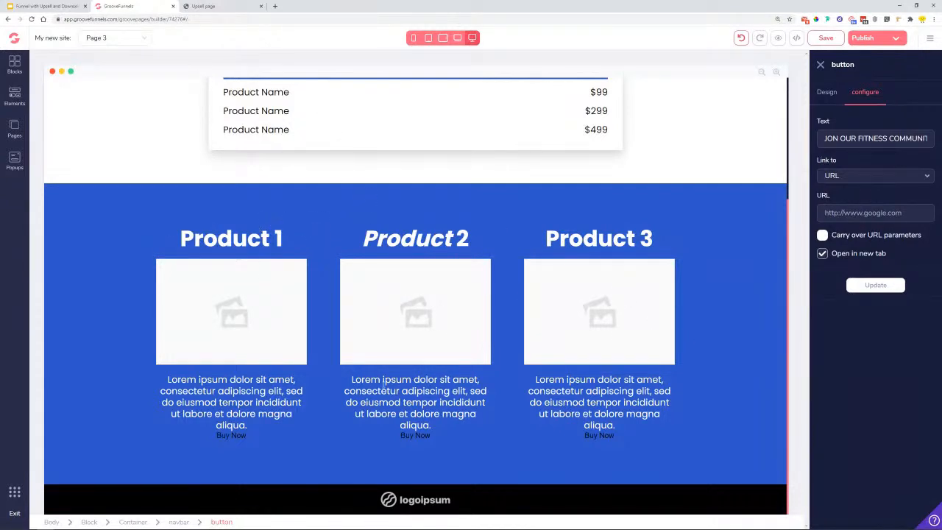
- Link the JOIN OUR FITNESS COMMUNITY button to the GrooveDigitalOfficial Facebook group URL
scroll(471, 202, "up", 2)
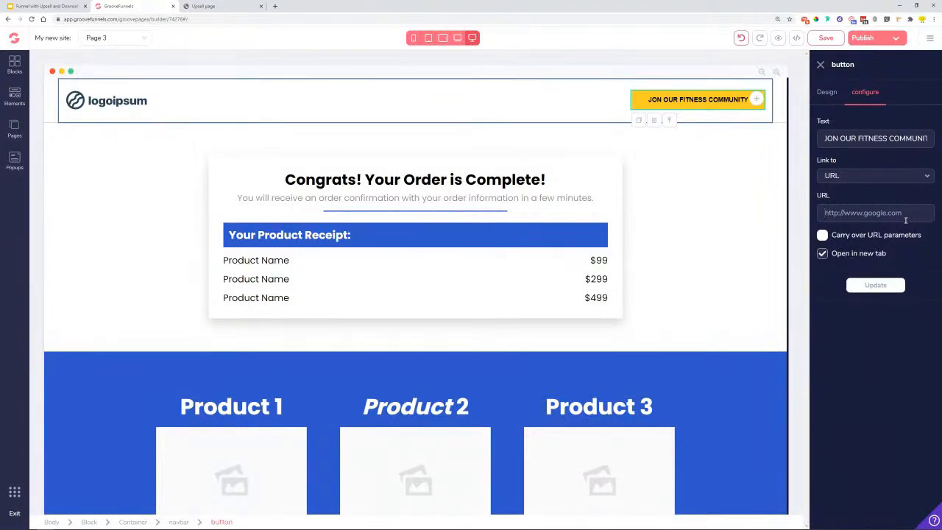
left_click(275, 5)
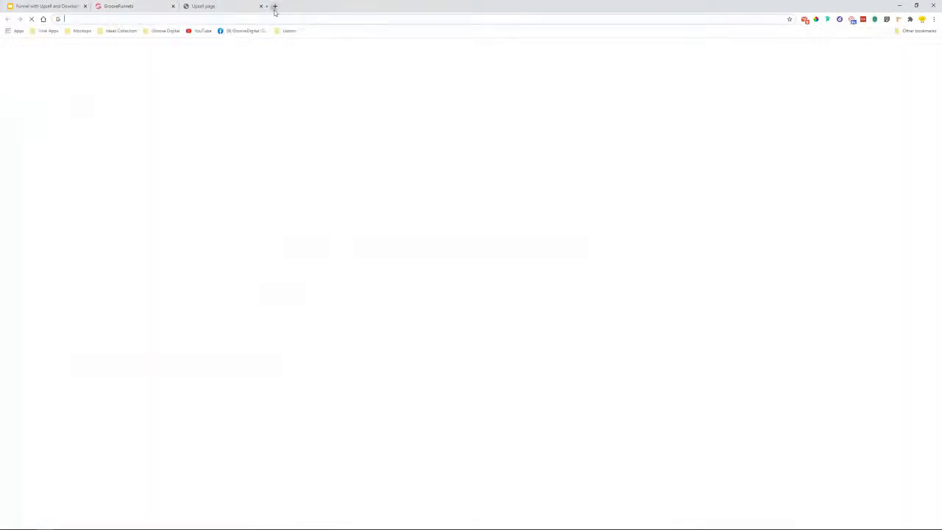
left_click(243, 30)
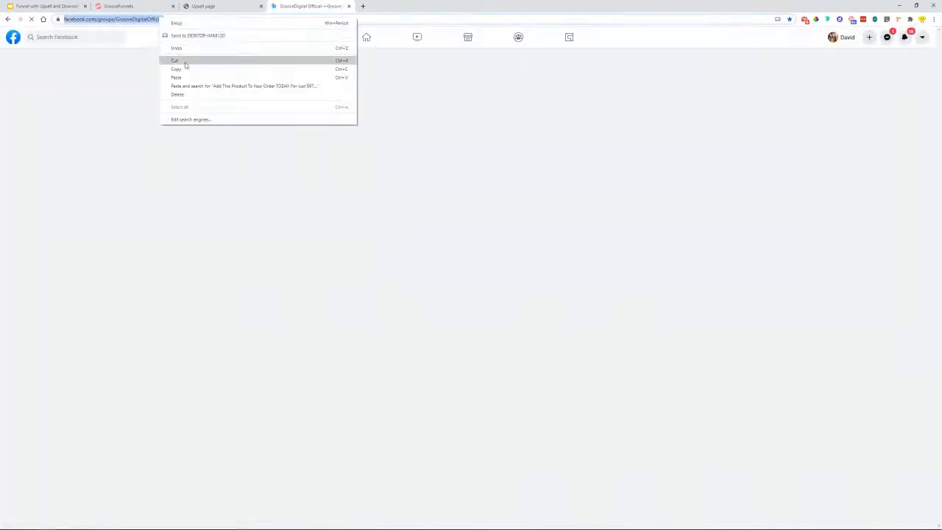
left_click(349, 6)
left_click(206, 6)
left_click(163, 3)
key("ctrl+v")
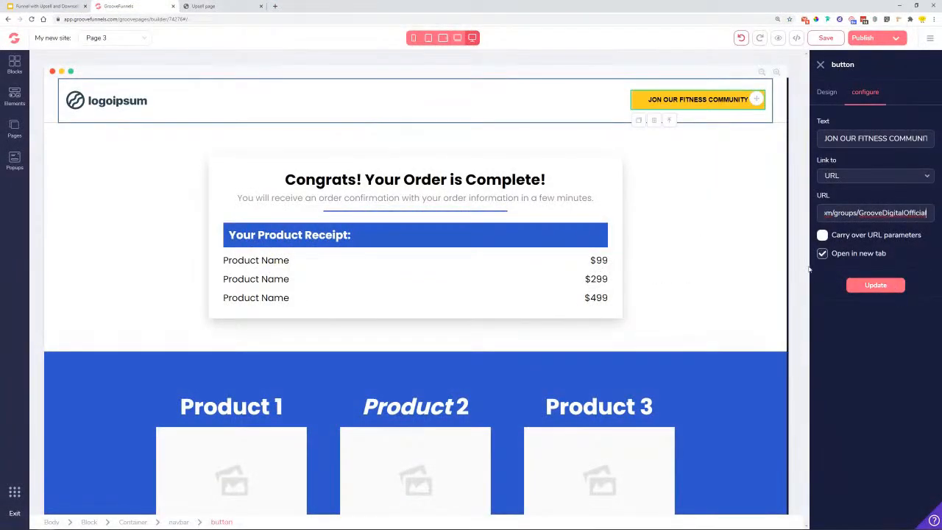
left_click(877, 287)
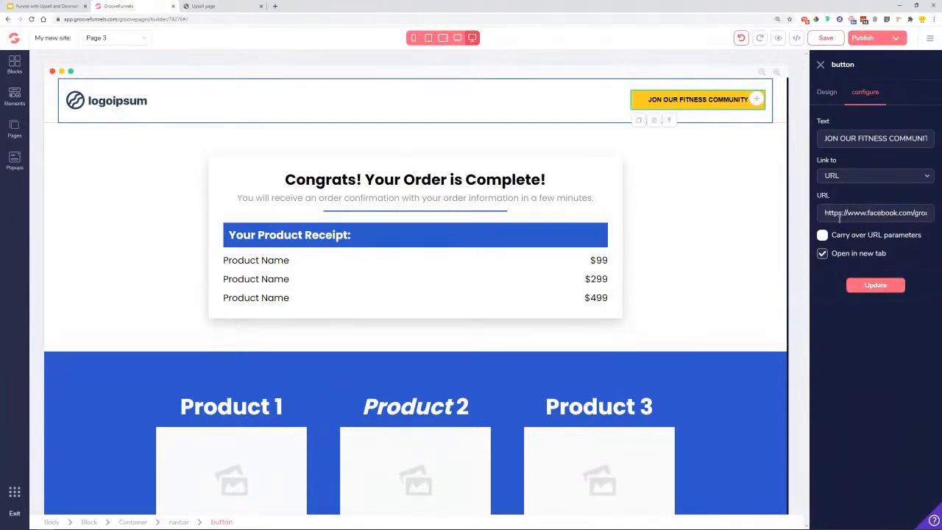
- Save the page and select the black logo footer
left_click(825, 95)
left_click(827, 38)
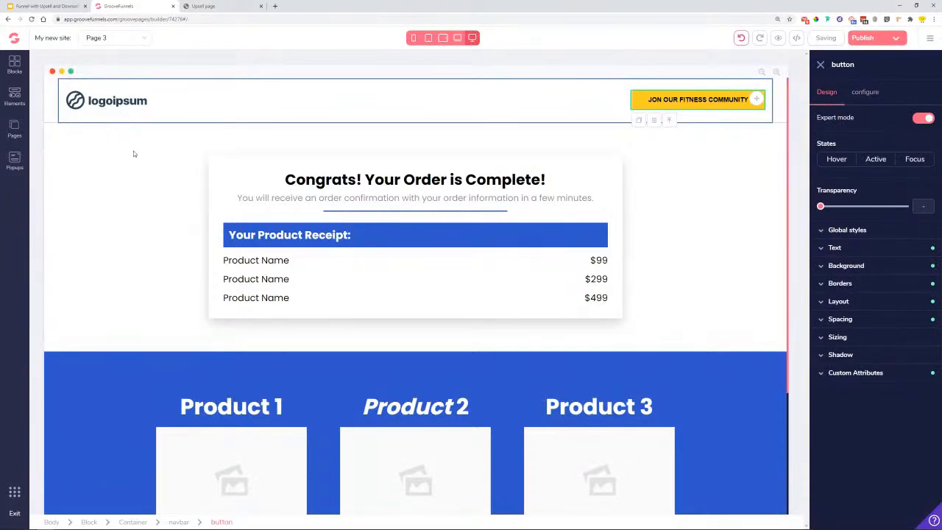
scroll(680, 235, "down", 3)
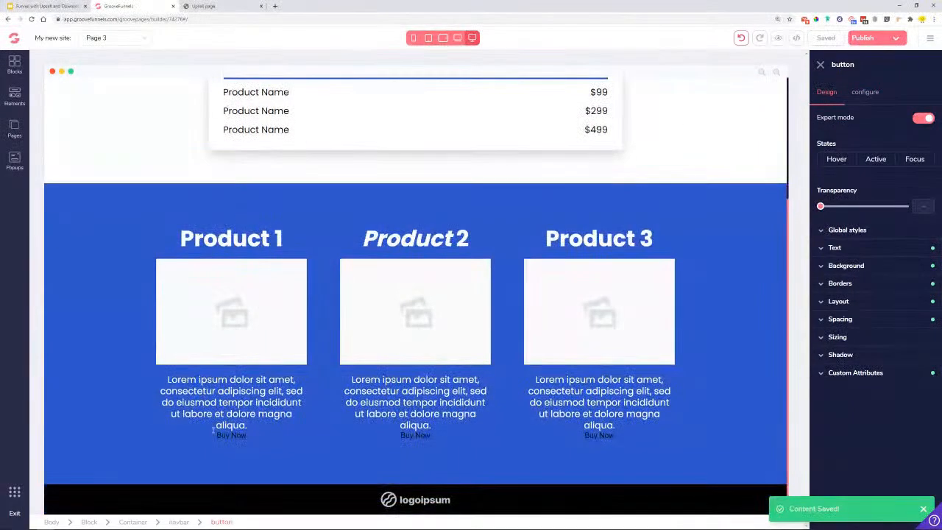
left_click(61, 500)
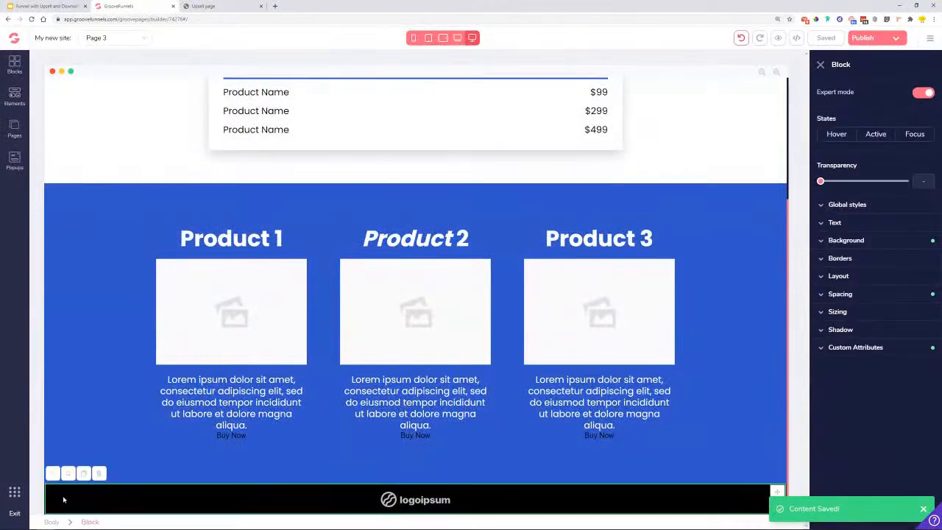
- Replace the black logo footer with a light designed footer below the products section
left_click(99, 474)
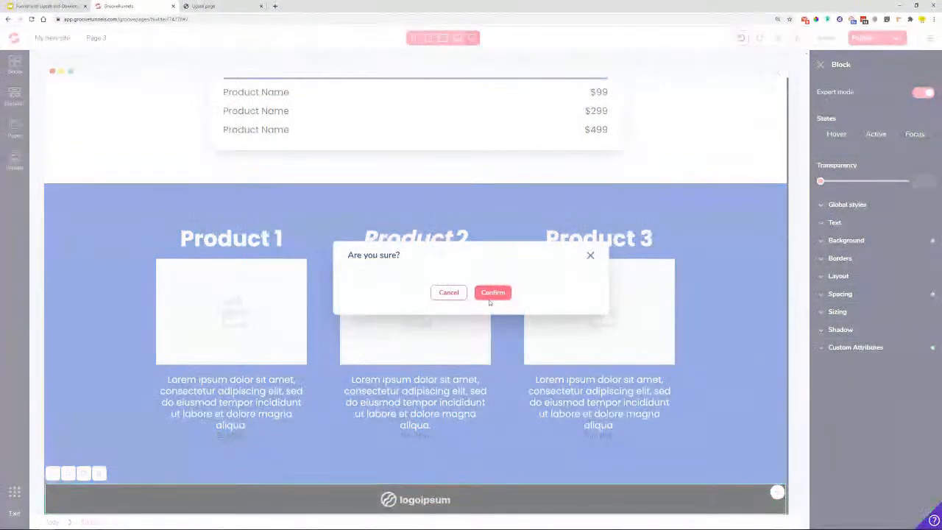
left_click(492, 293)
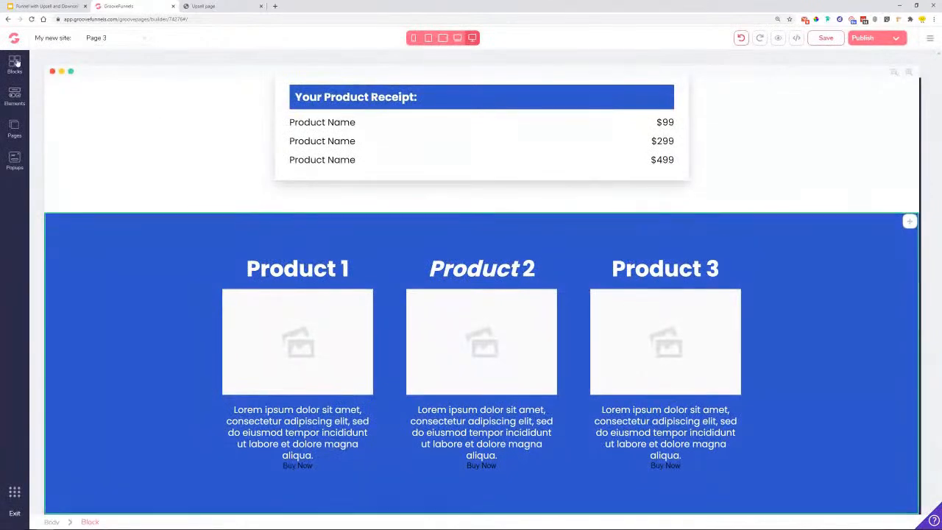
left_click(14, 64)
left_click(112, 94)
left_click(66, 94)
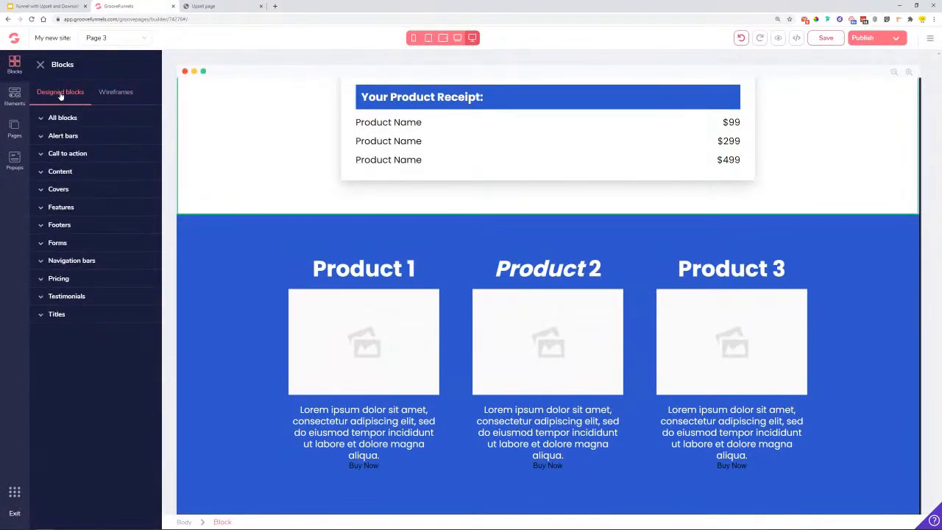
left_click(59, 228)
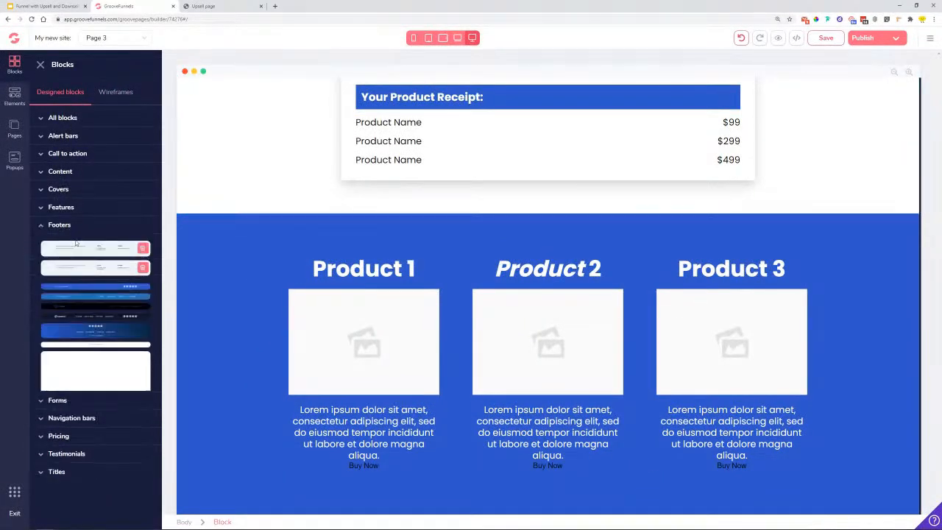
left_click_drag(94, 397, 360, 471)
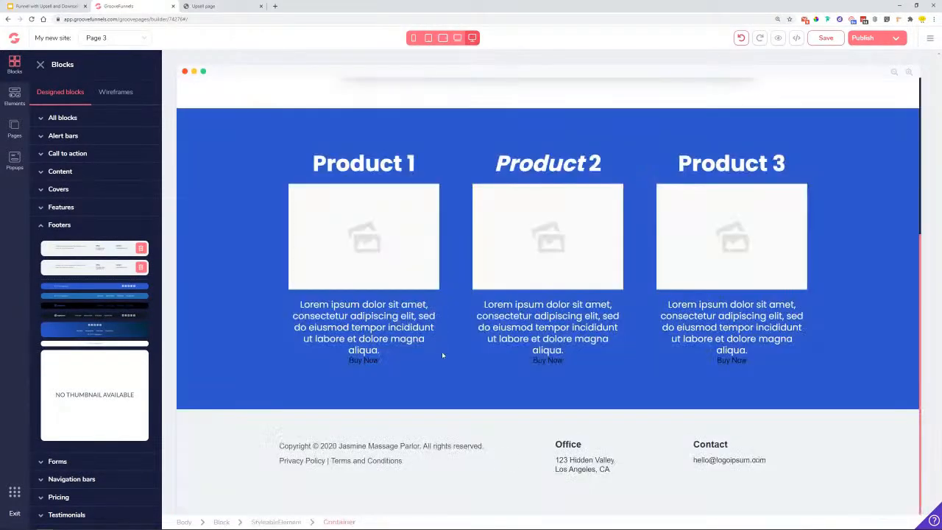
scroll(421, 421, "up", 5)
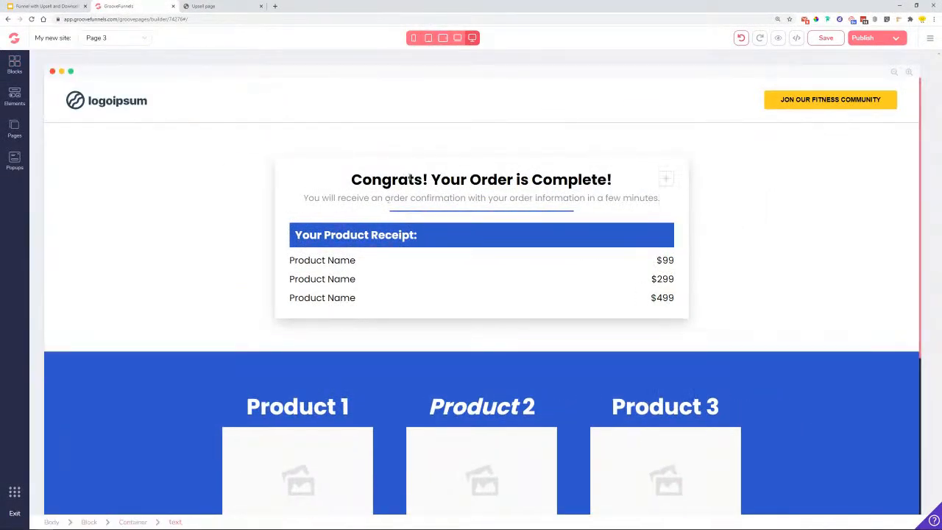
- Set the 'Congrats! Your Order is Complete!' heading to roboto at 3rem
left_click(412, 177)
left_click(852, 242)
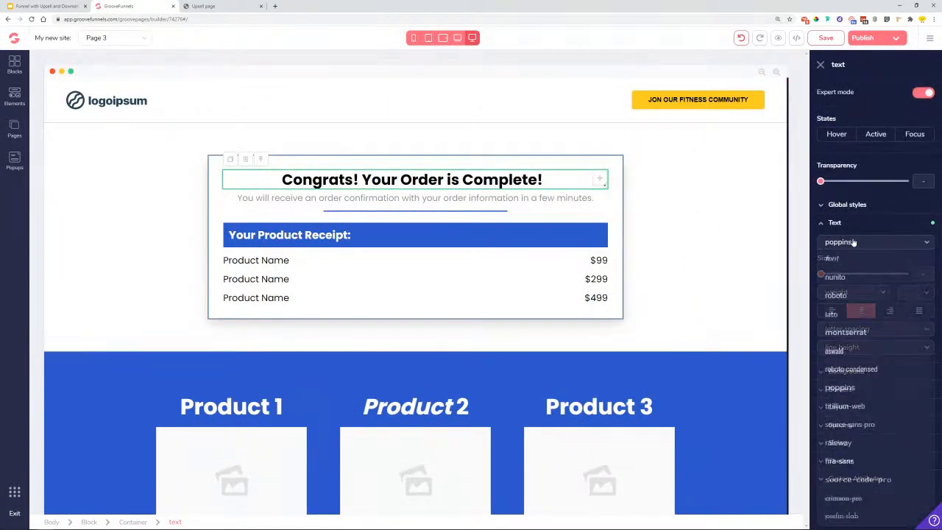
left_click(856, 297)
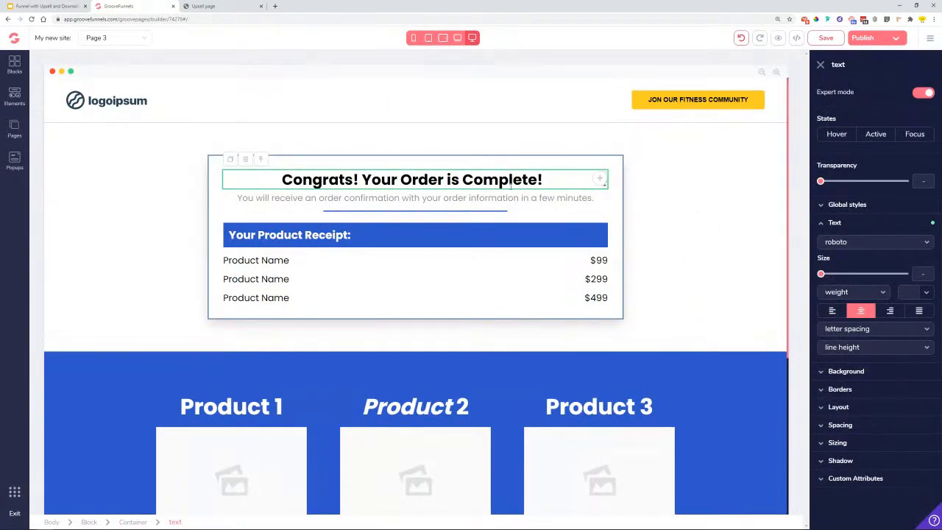
left_click(500, 197)
left_click(501, 180)
left_click(856, 247)
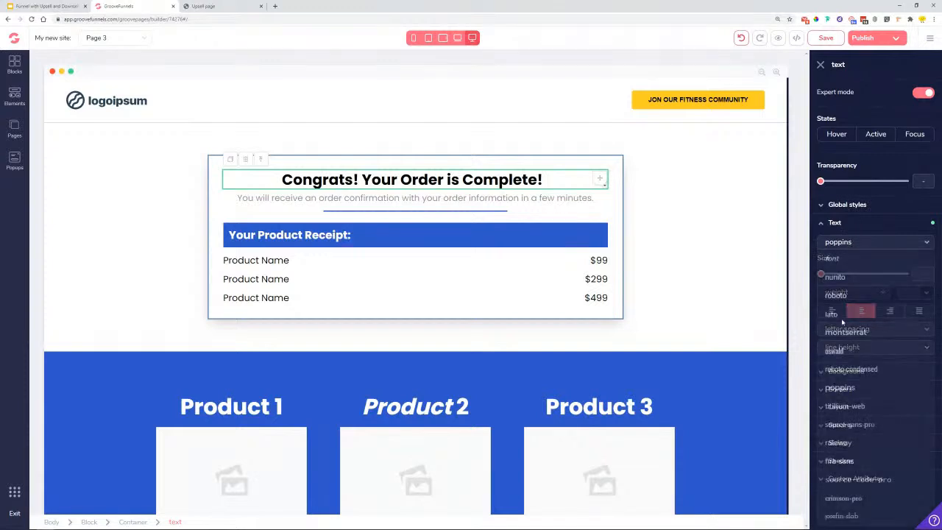
left_click(836, 295)
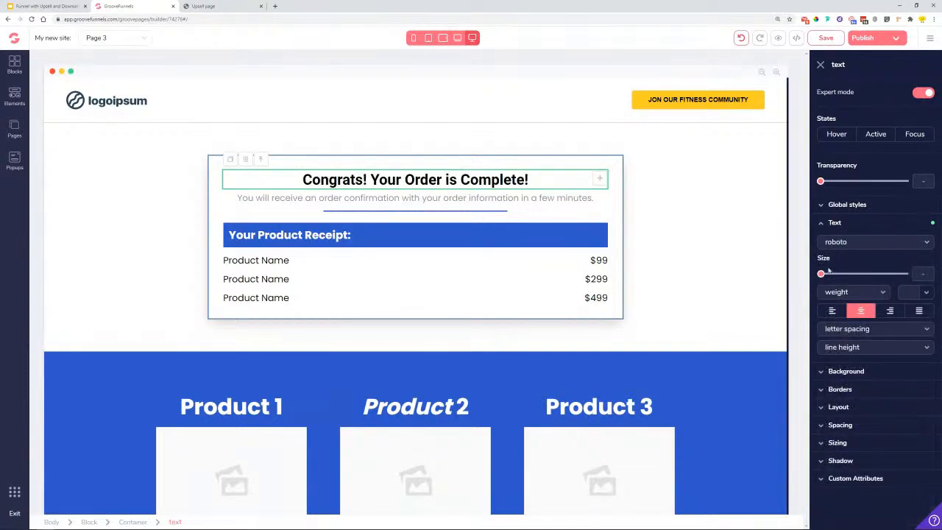
left_click_drag(821, 277, 883, 282)
left_click(527, 206)
- Set the subtitle and Your Product Receipt header to roboto, then open a new browser tab
left_click(854, 241)
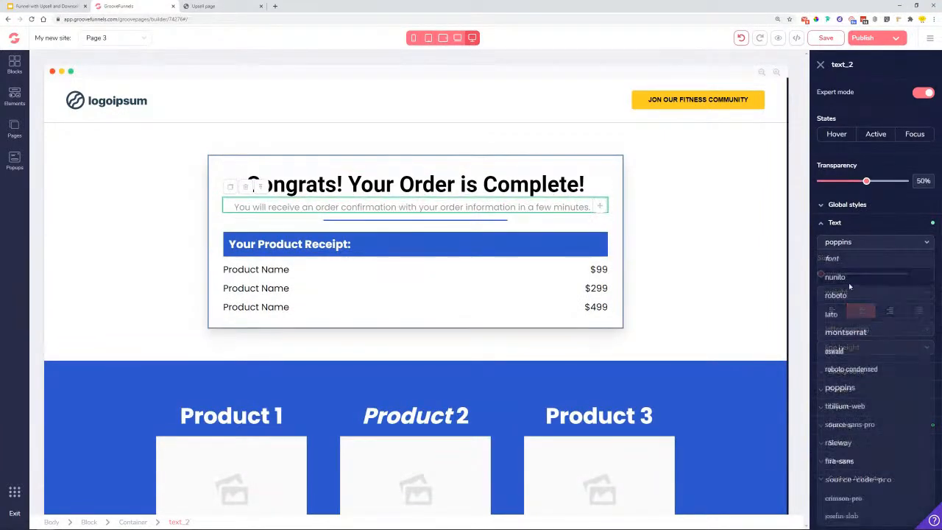
left_click(845, 297)
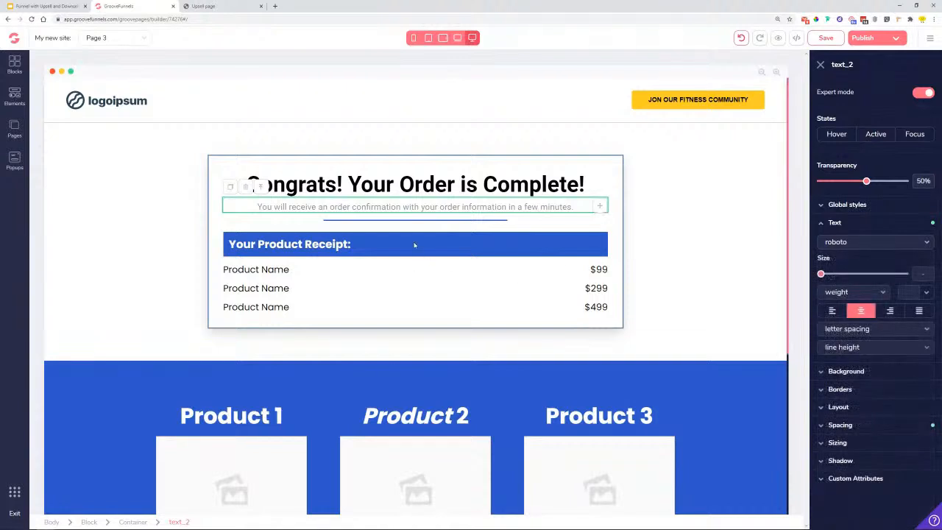
left_click(346, 244)
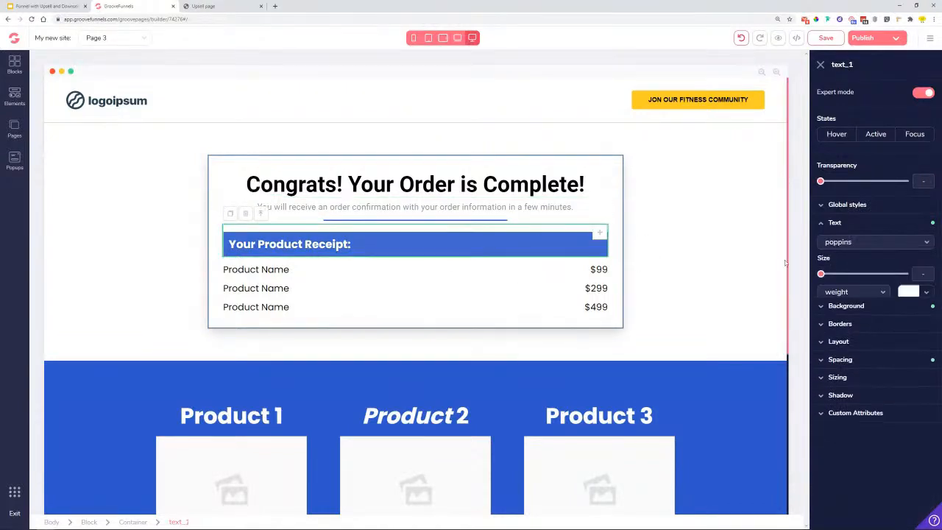
left_click(852, 242)
left_click(855, 295)
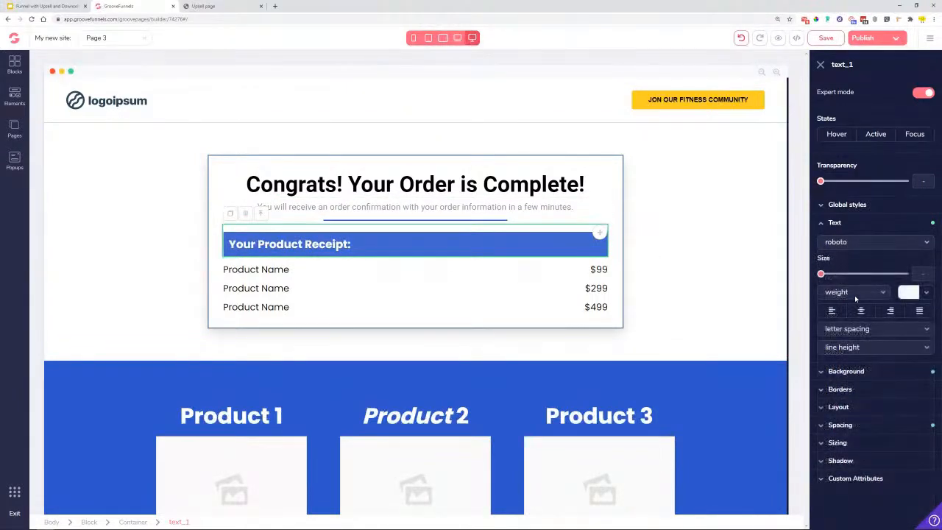
left_click(420, 253)
left_click(420, 252)
left_click(274, 6)
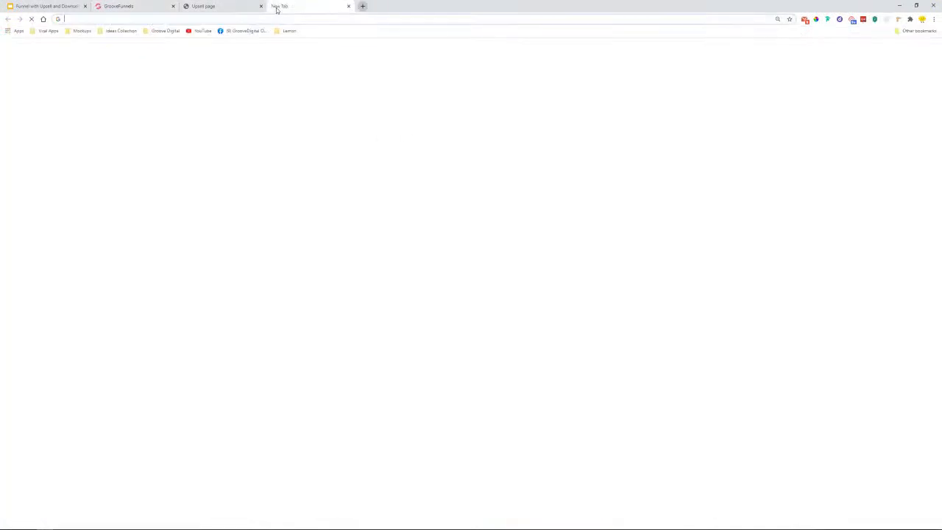
- Search the GroovePages feature requests board at feedback.groovefunnels.com for 'glob', then return to the builder
type("feedback.groovefunnels.com")
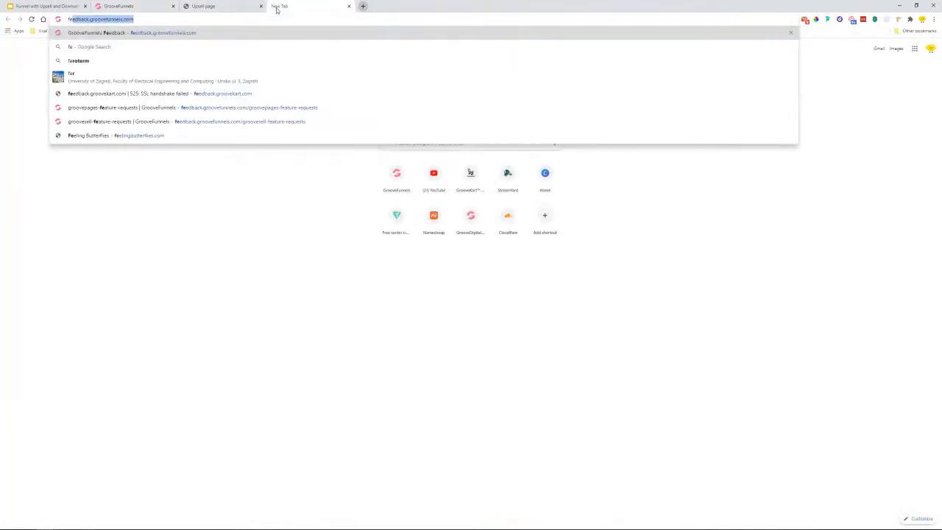
key("Return")
left_click(472, 123)
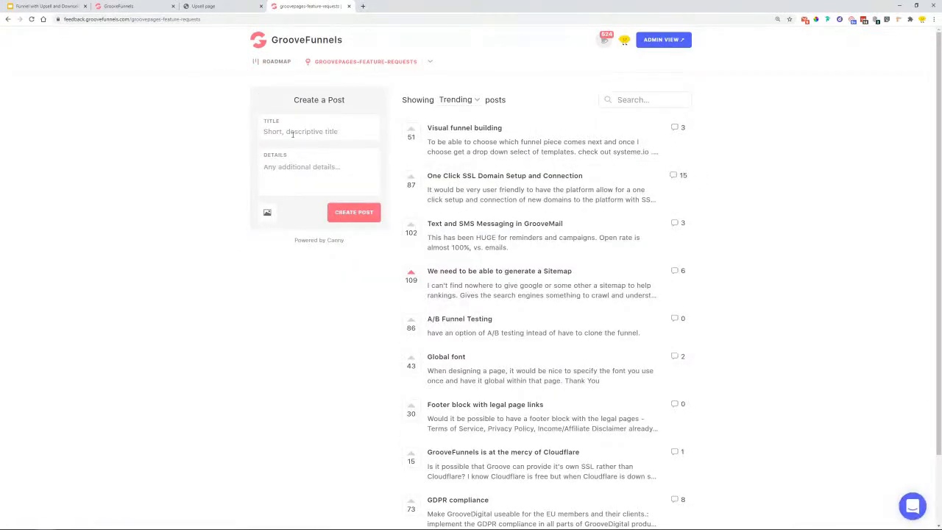
left_click(292, 133)
type("global")
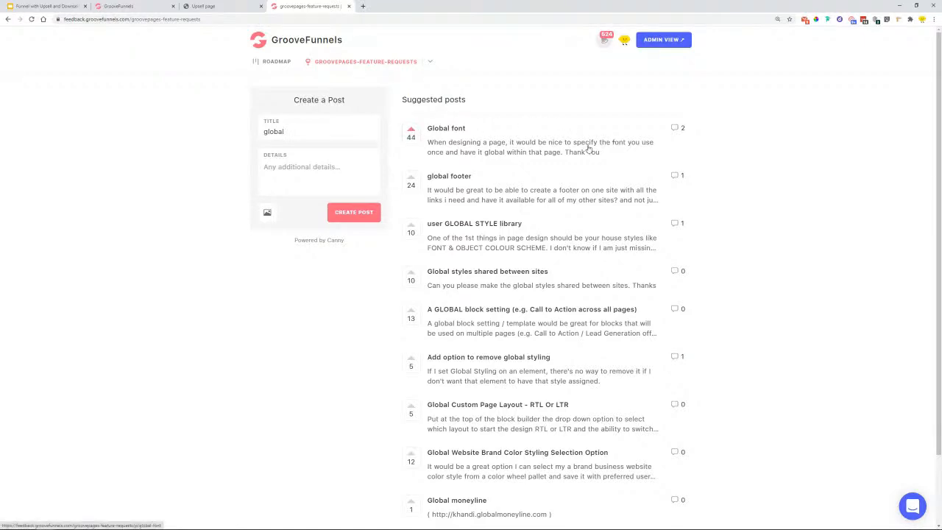
left_click(133, 6)
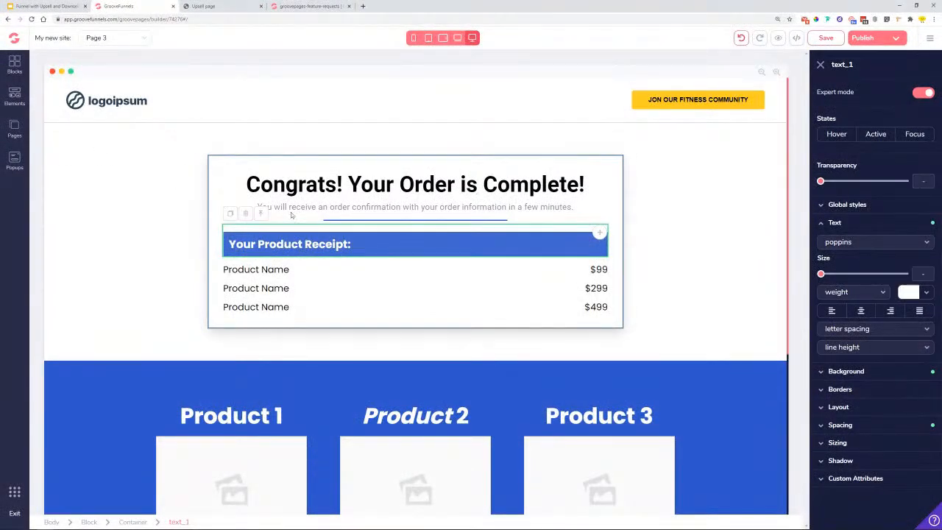
- Set the Your Product Receipt header font to roboto, matching the Congrats heading
scroll(349, 207, "down", 2)
scroll(264, 358, "up", 1)
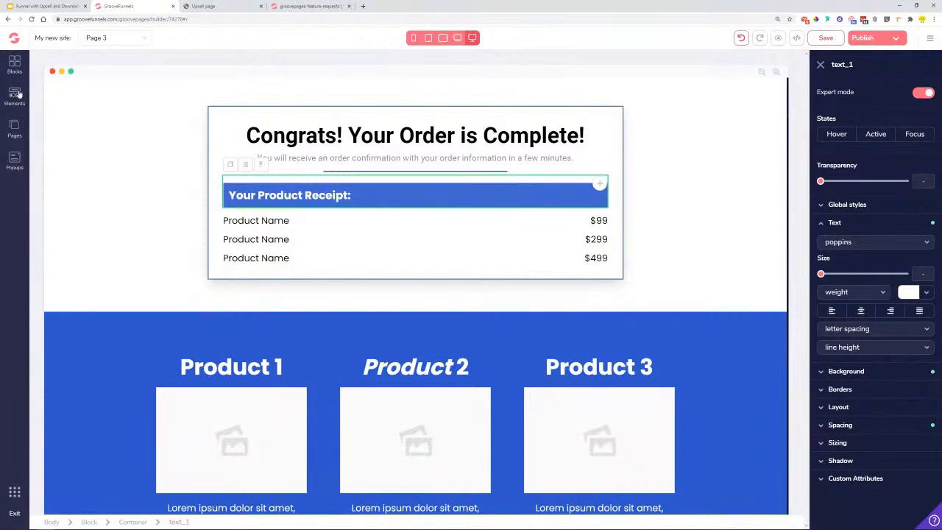
left_click(451, 134)
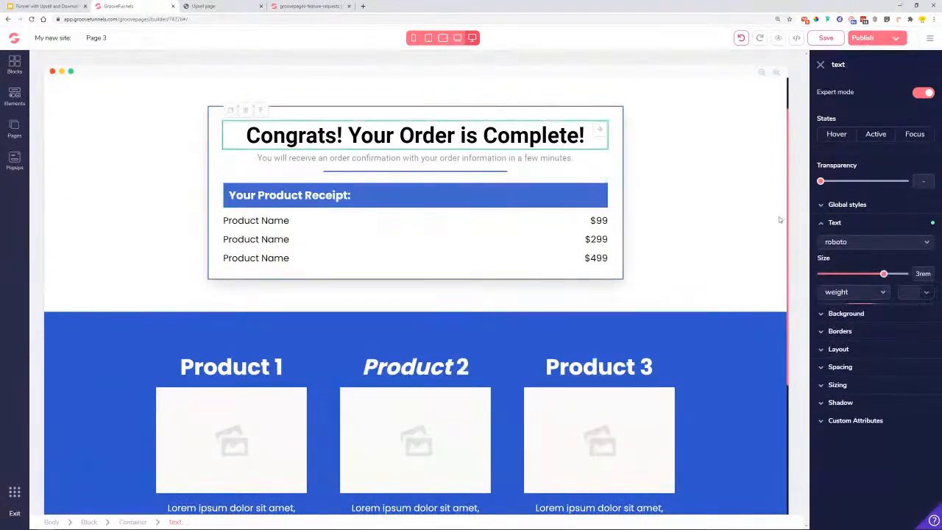
left_click(404, 159)
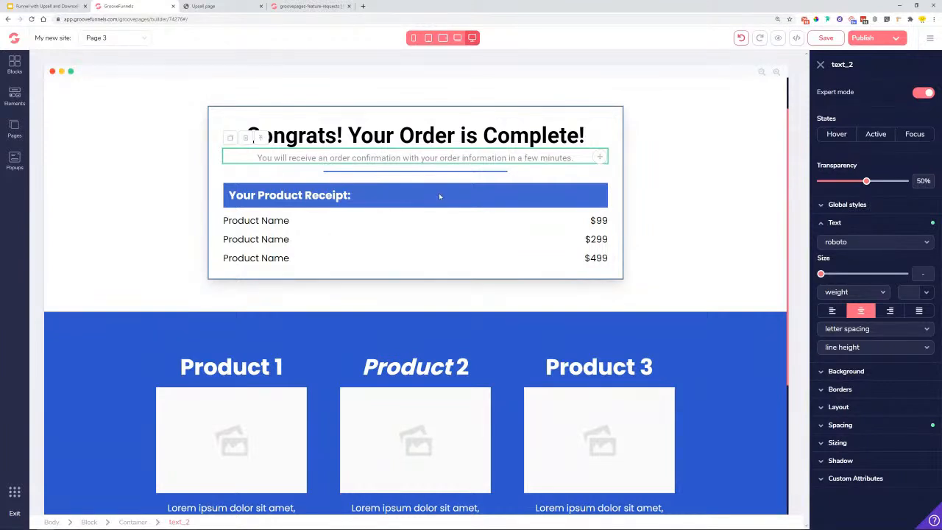
left_click(326, 209)
left_click(836, 241)
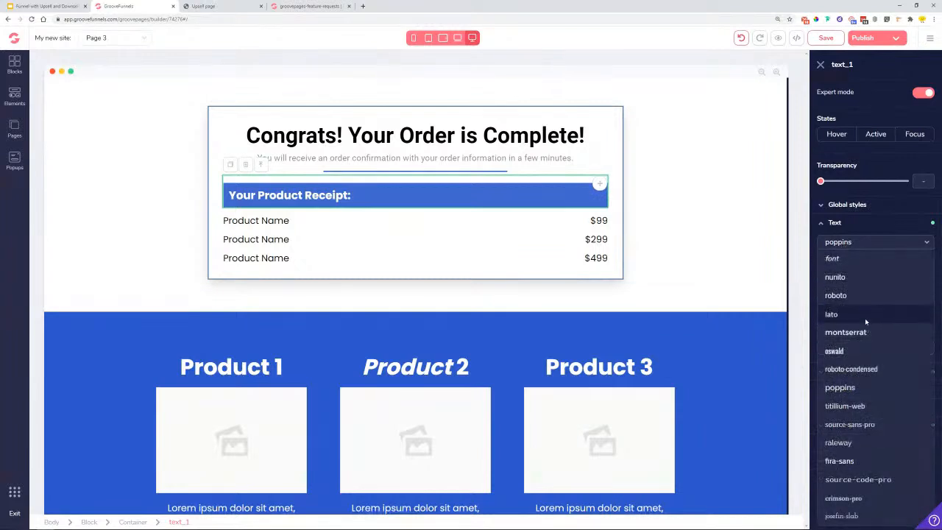
left_click(857, 295)
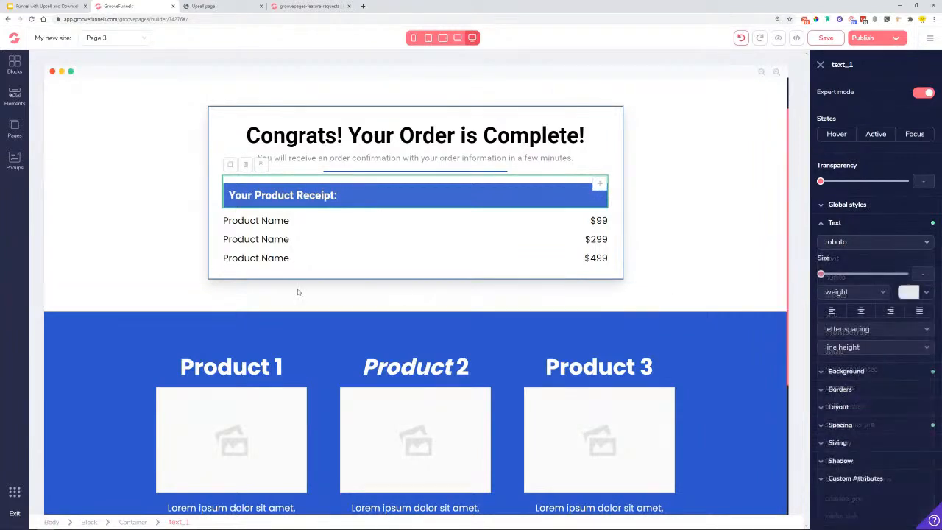
- Set the first Product Name and its $99 price to roboto
left_click(263, 219)
left_click(852, 243)
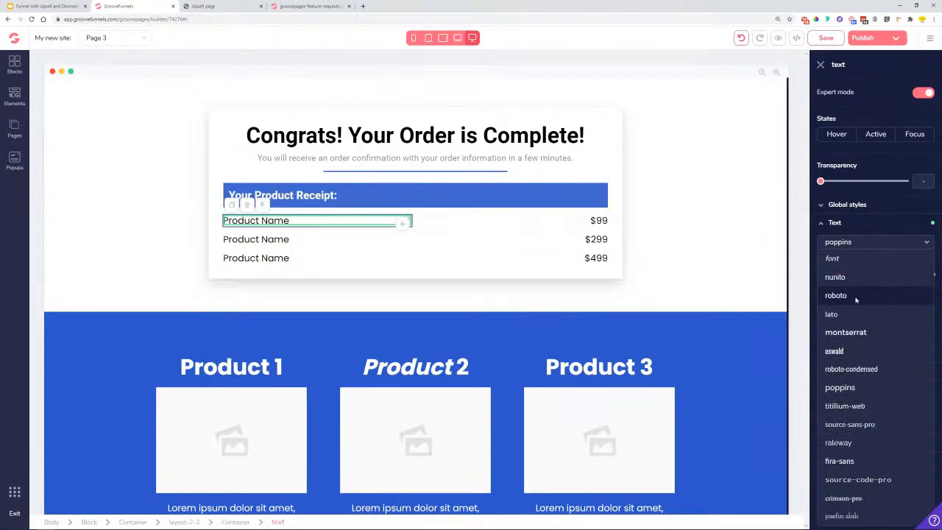
left_click(856, 295)
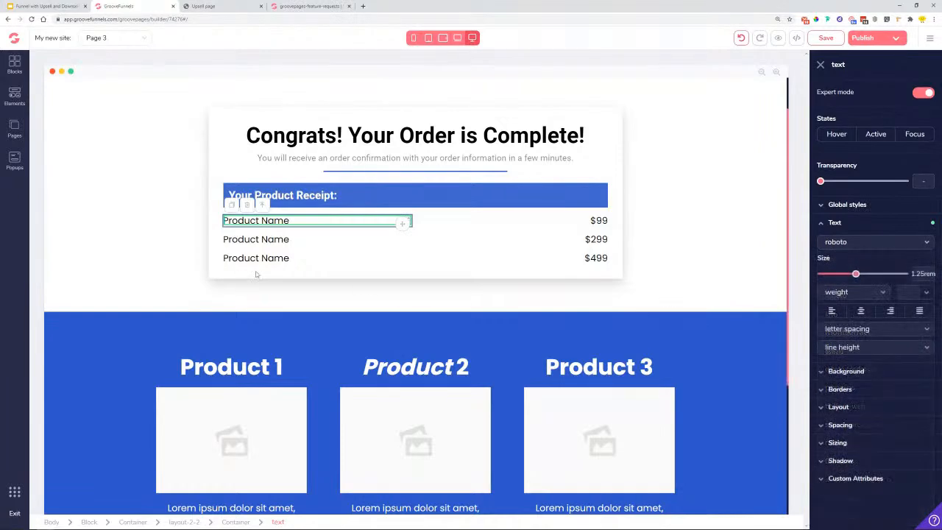
left_click(595, 223)
left_click(853, 242)
left_click(836, 295)
left_click(543, 231)
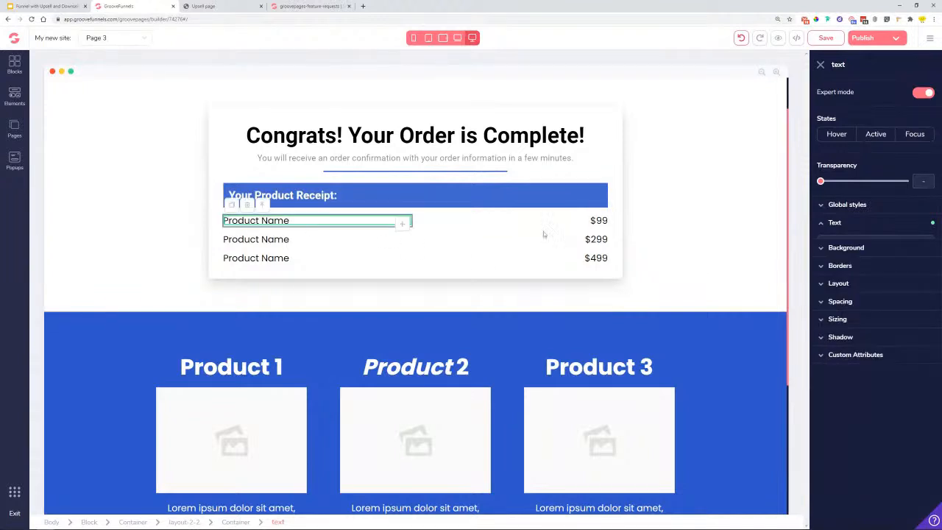
left_click(854, 242)
left_click(836, 295)
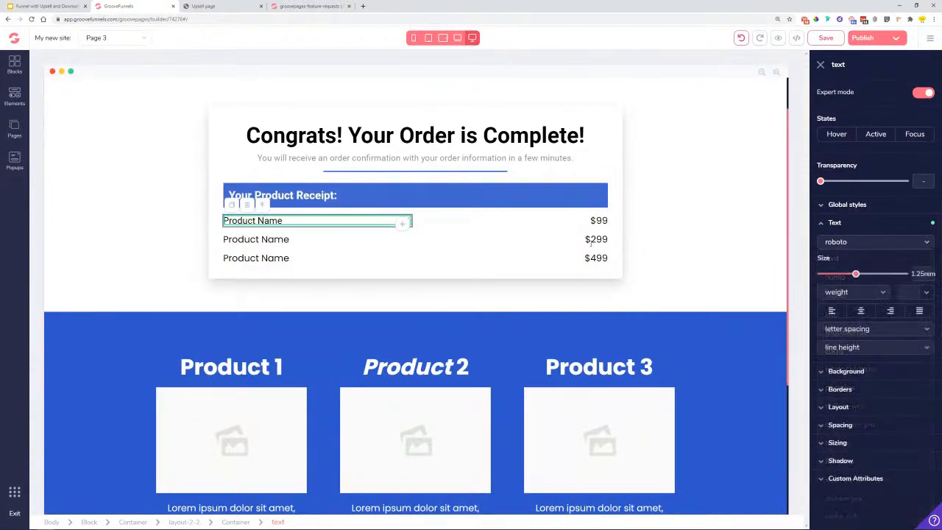
left_click(599, 221)
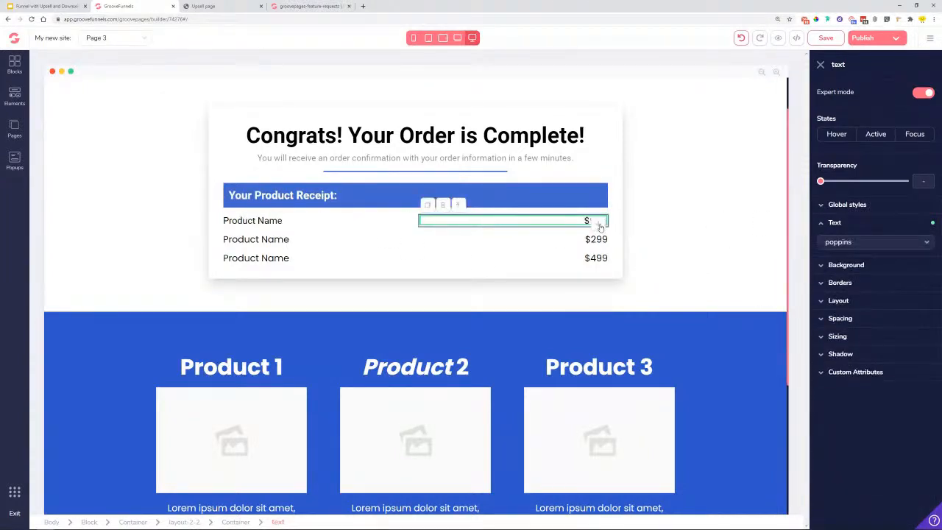
left_click(880, 243)
left_click(836, 295)
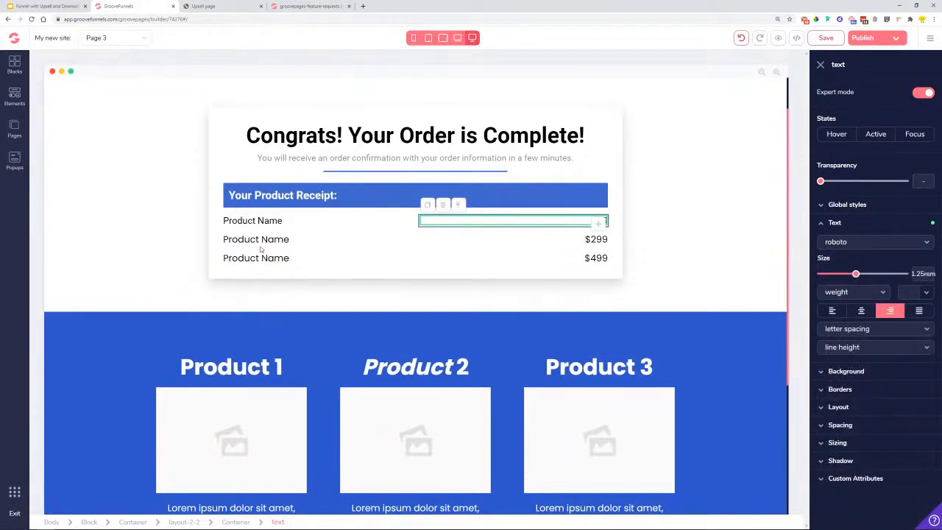
- Select the whole $299 receipt row
left_click(259, 240)
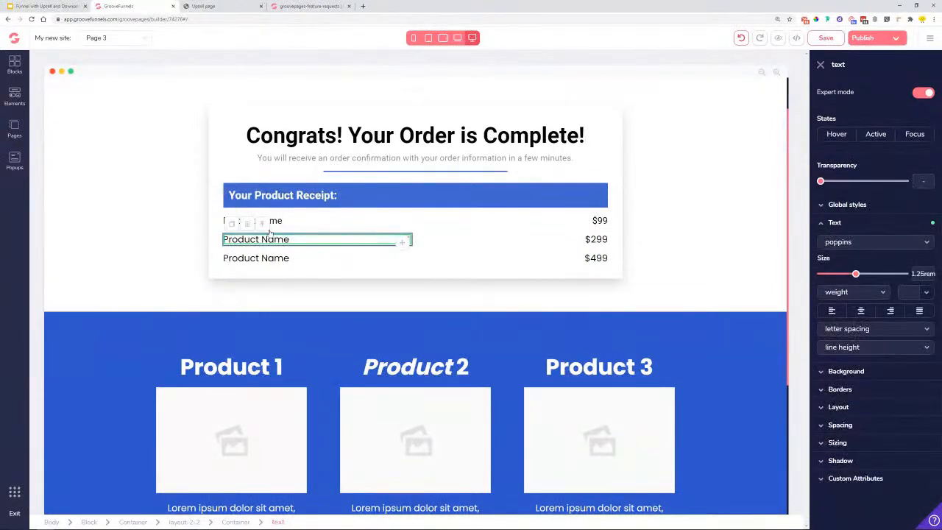
left_click(263, 223)
left_click(263, 224)
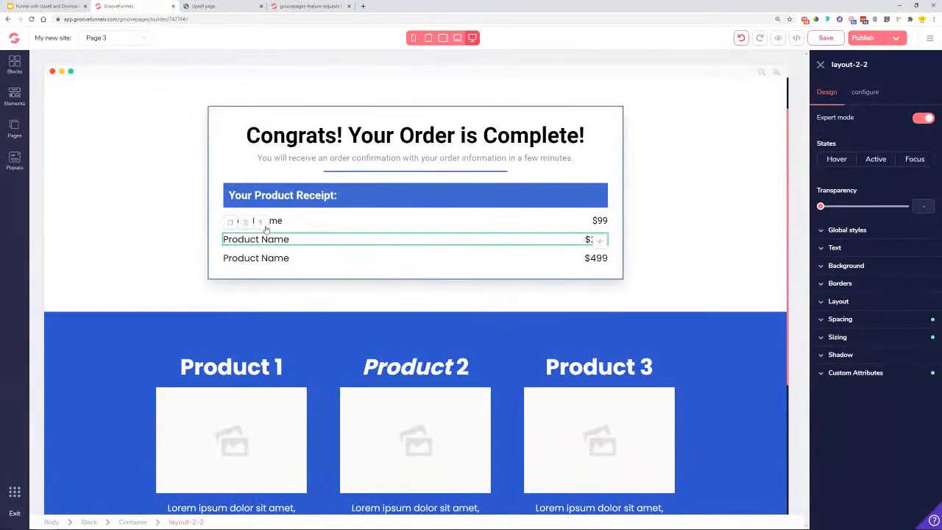
- Delete the $299 and $499 receipt rows
left_click(245, 222)
left_click(493, 293)
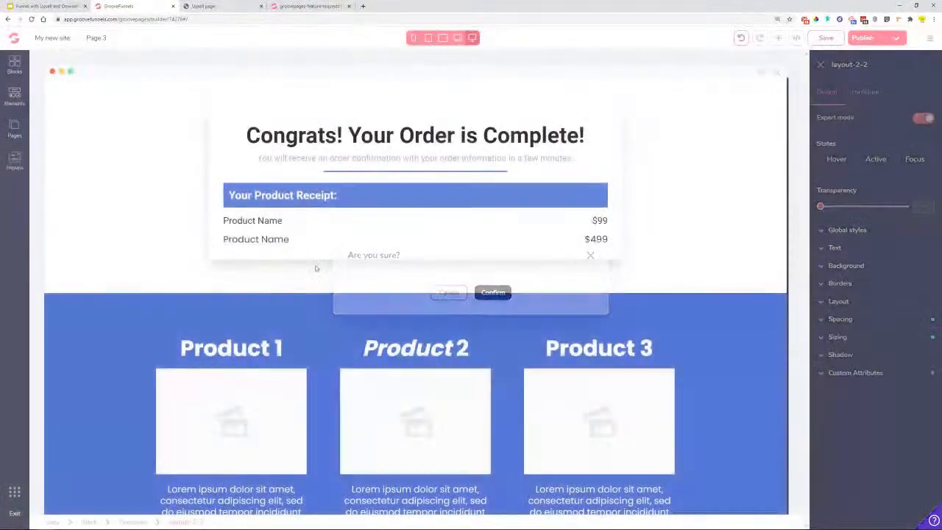
left_click(288, 241)
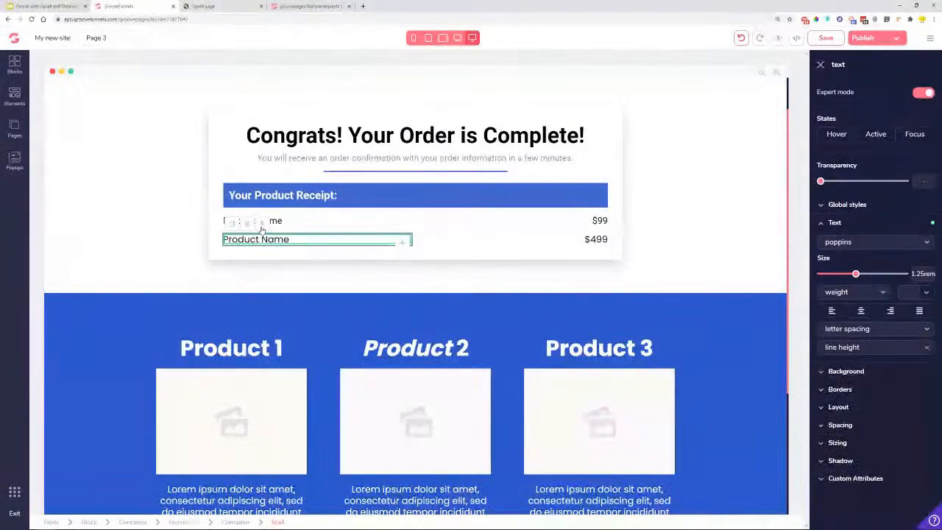
left_click(262, 224)
left_click(262, 224)
left_click(247, 223)
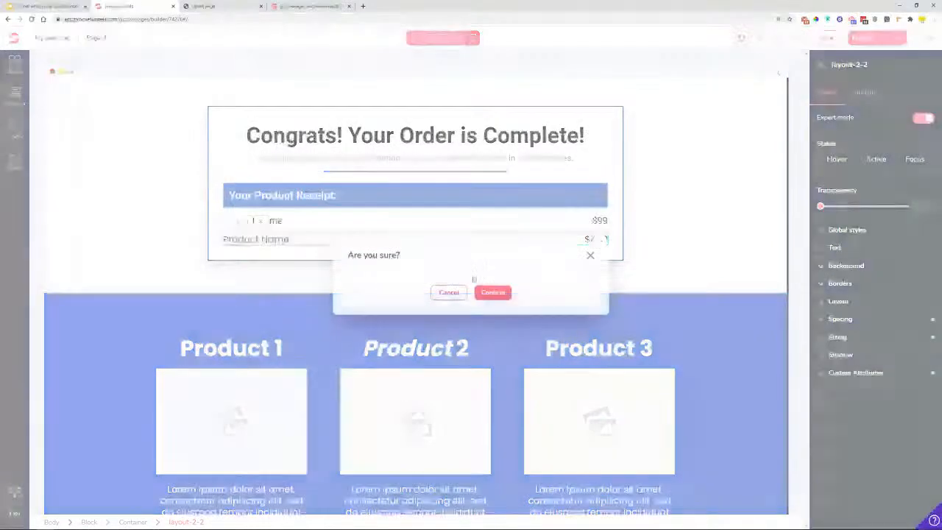
left_click(493, 292)
- Duplicate the first $99 Product Name row twice
left_click(264, 220)
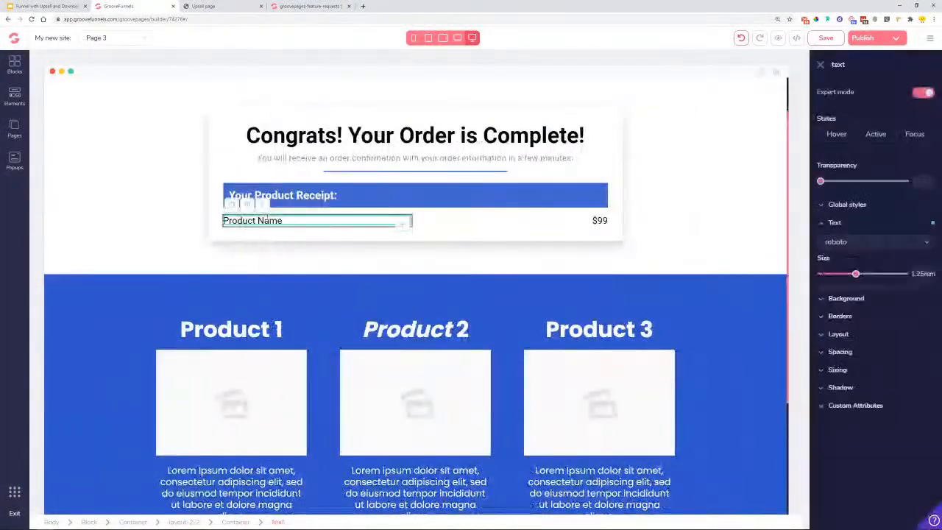
left_click(268, 211)
left_click(268, 211)
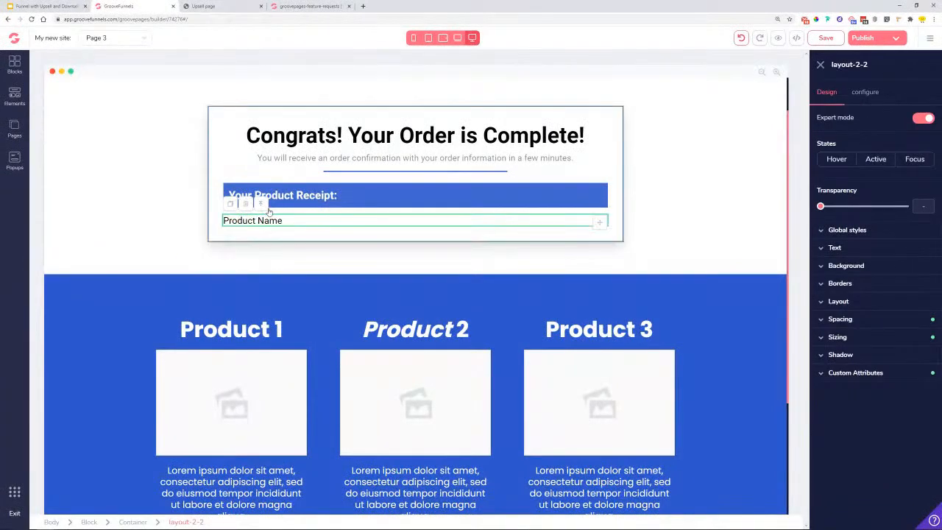
left_click(230, 209)
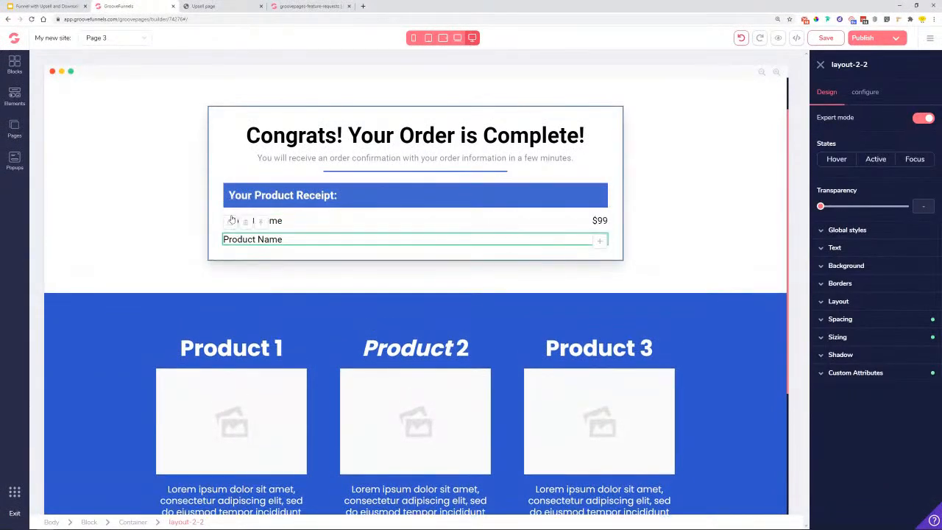
left_click(231, 221)
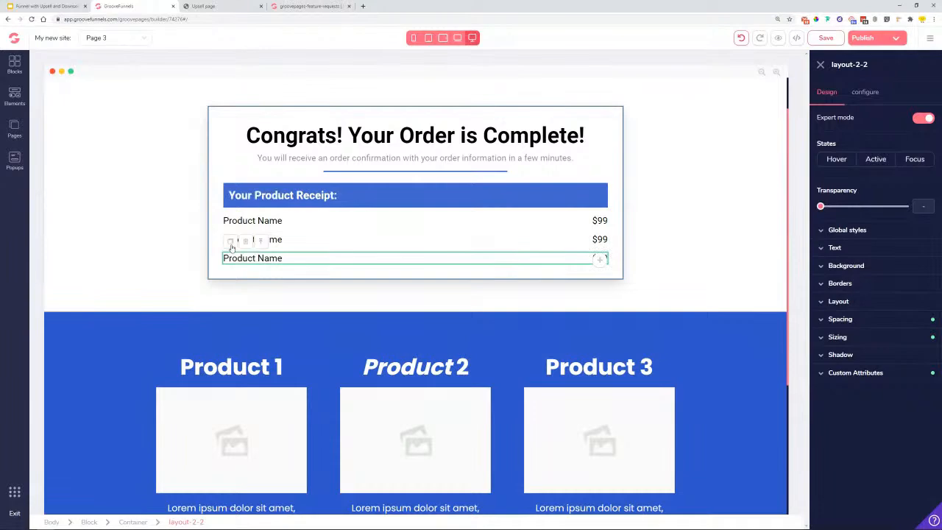
left_click(675, 207)
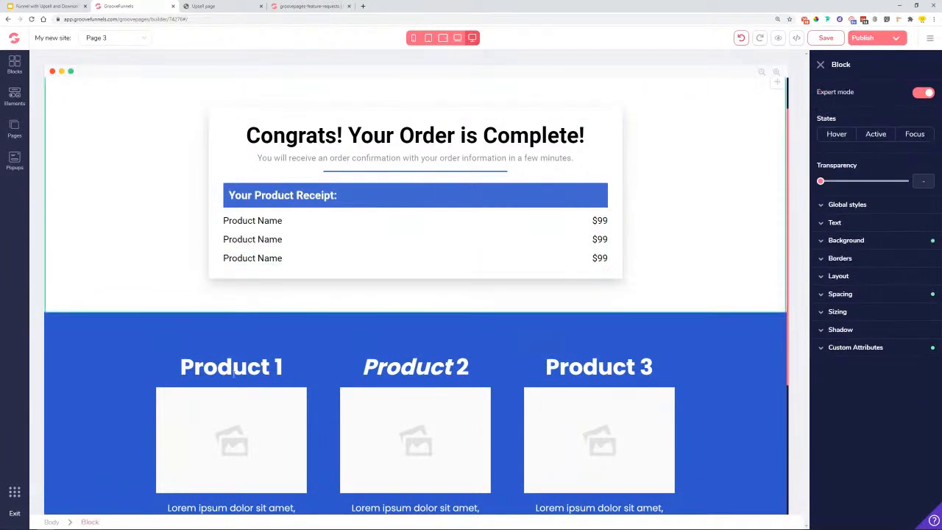
scroll(229, 243, "down", 2)
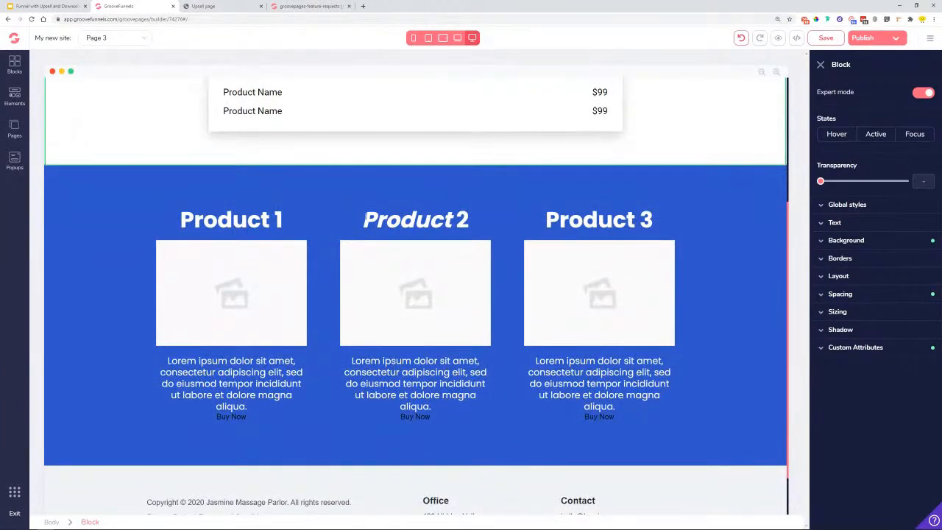
scroll(675, 287, "up", 3)
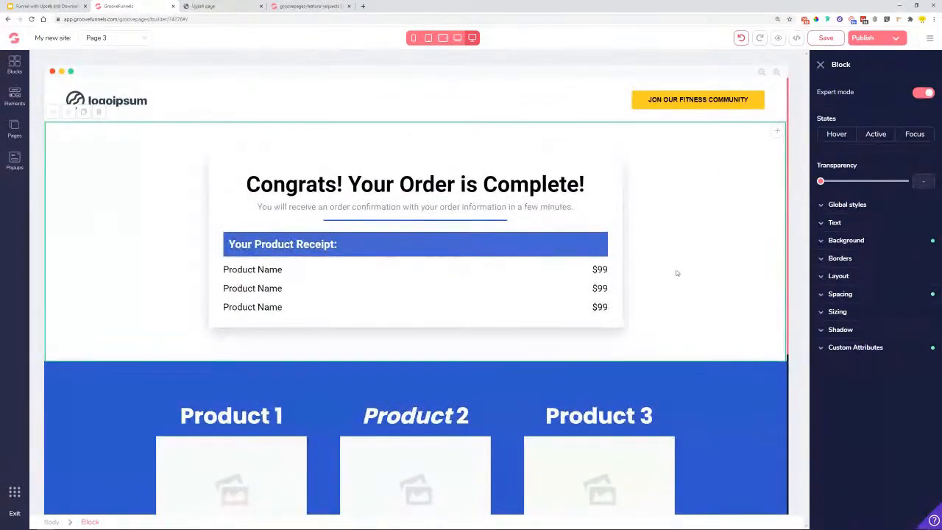
- Reload the live upsell page and decline it with 'No, thanks' to reach the $99 receipt
left_click(203, 6)
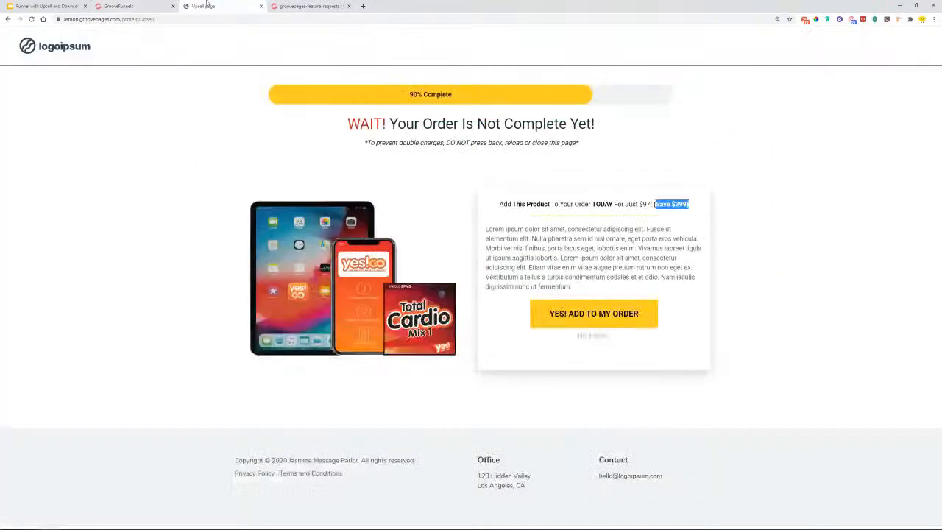
left_click(184, 20)
left_click(184, 20)
left_click(237, 17)
key("BackSpace")
key("BackSpace")
key("BackSpace")
key("BackSpace")
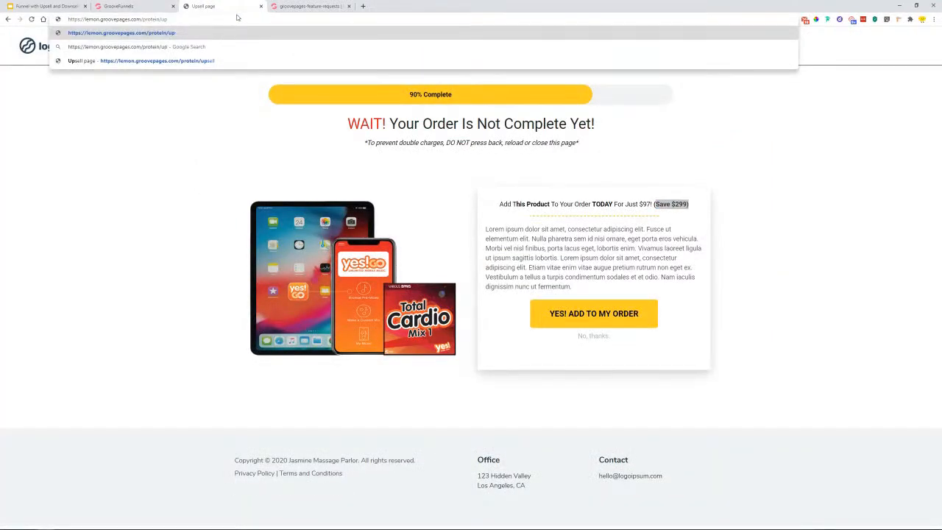
type("sell-ty")
key("Return")
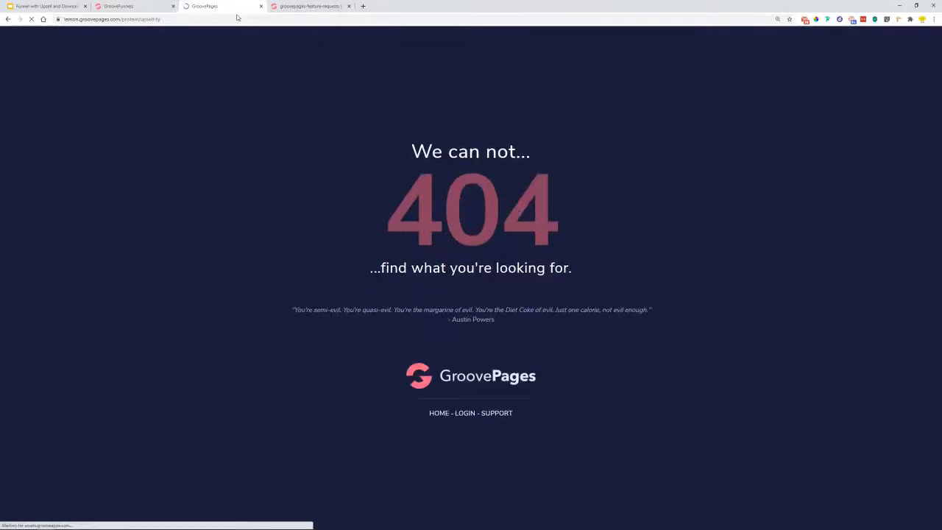
left_click(192, 19)
key("BackSpace")
key("Return")
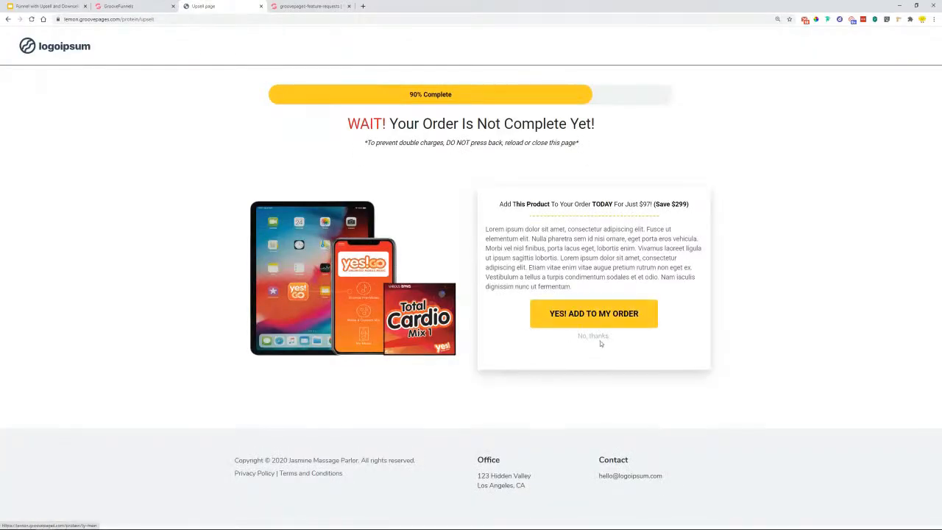
left_click(598, 337)
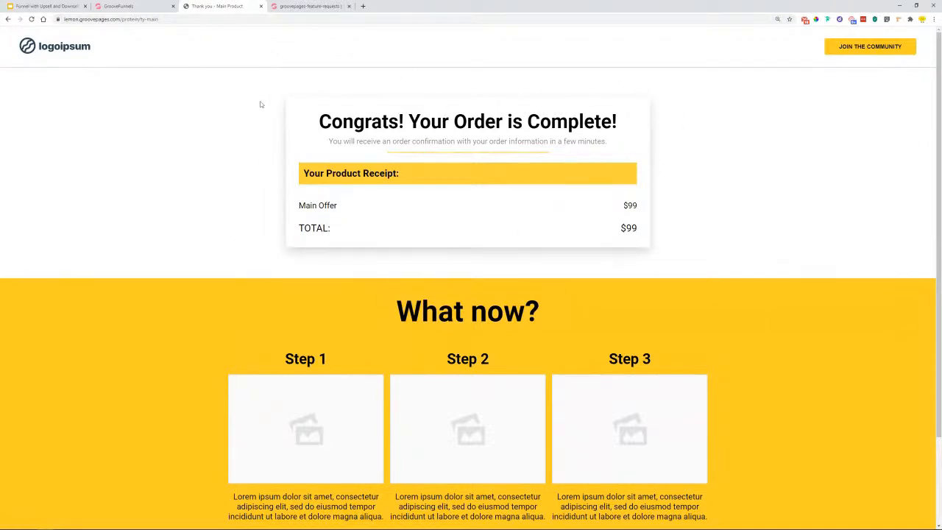
left_click_drag(300, 205, 624, 208)
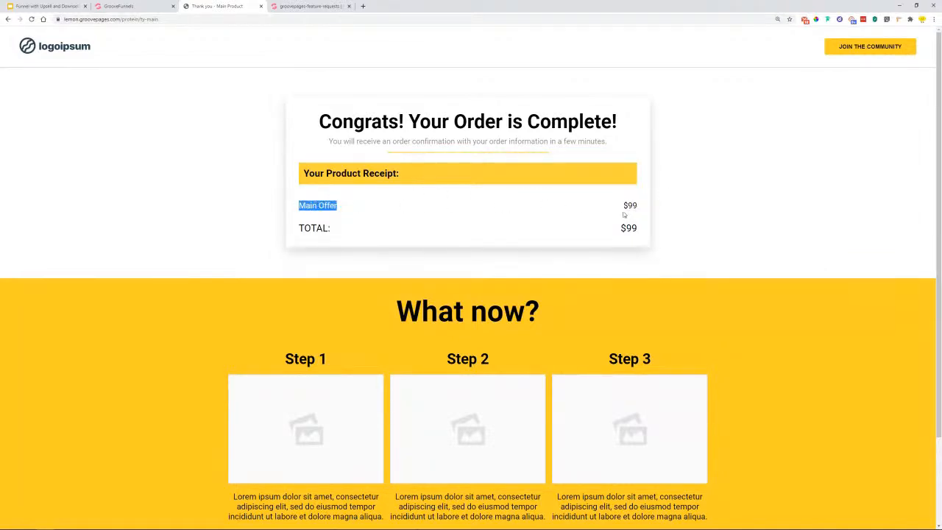
scroll(236, 321, "down", 2)
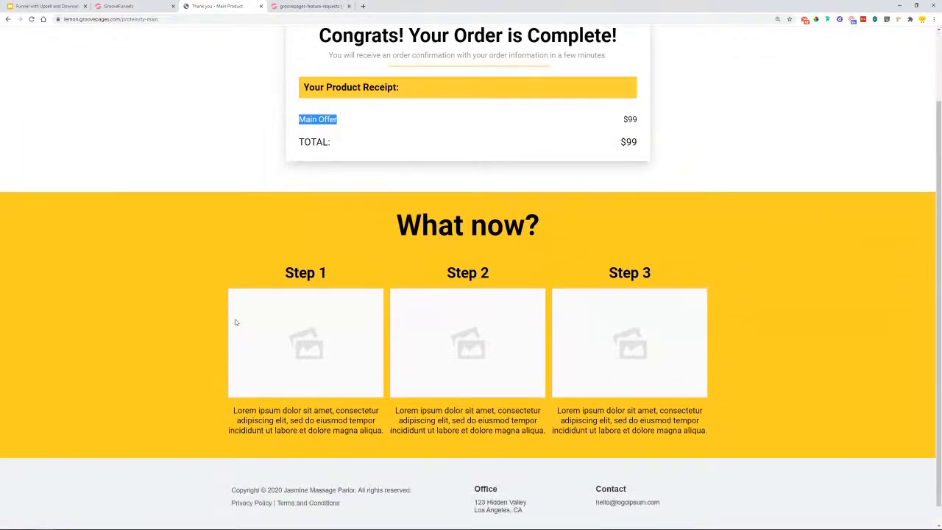
scroll(152, 396, "up", 1)
scroll(757, 315, "up", 1)
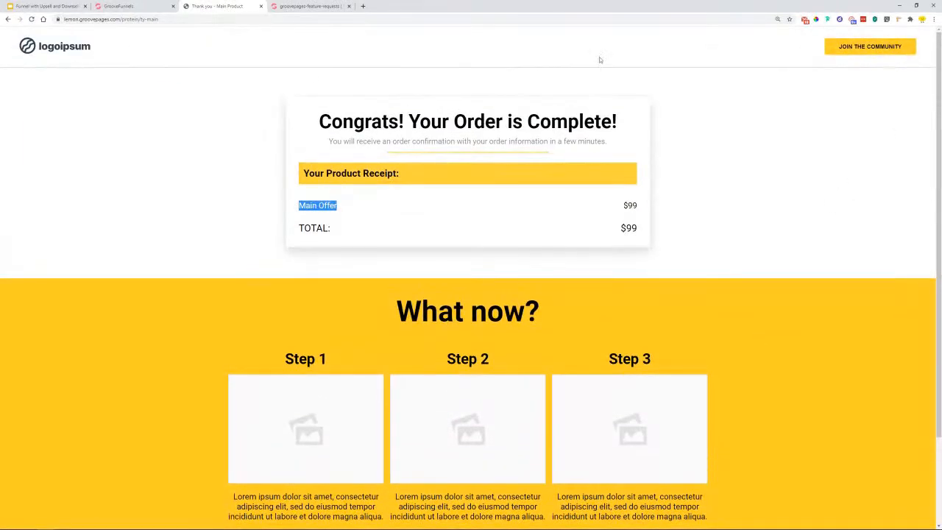
scroll(190, 330, "down", 2)
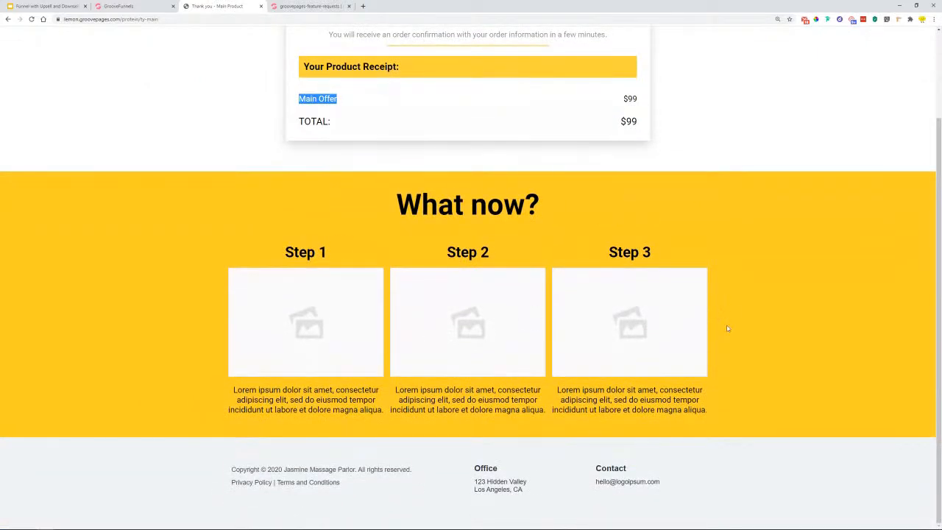
scroll(626, 244, "up", 2)
left_click(386, 205)
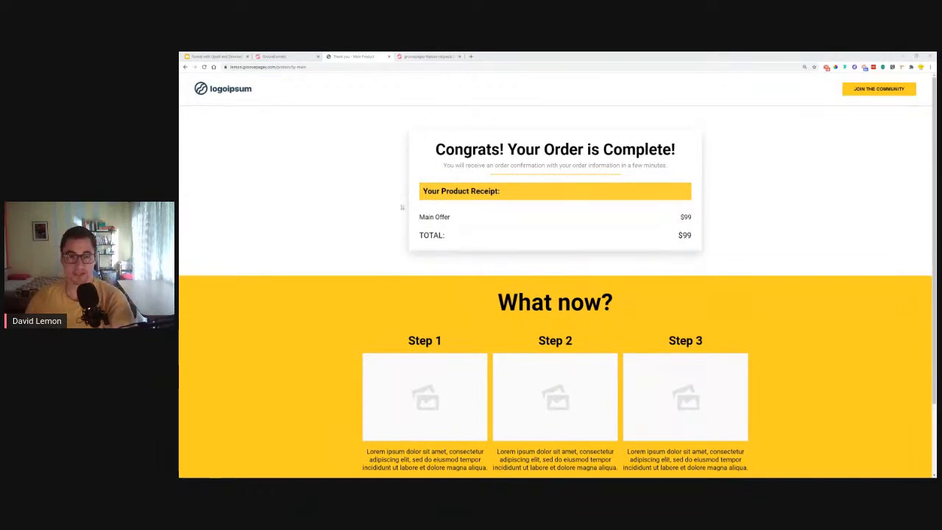
- Switch from the feature-requests board back to the GroovePages builder tab
left_click(427, 56)
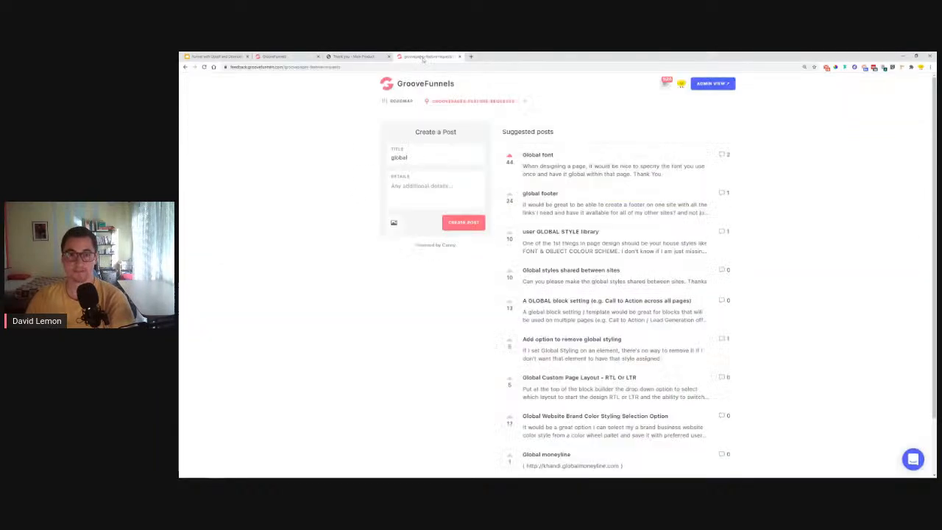
left_click(309, 56)
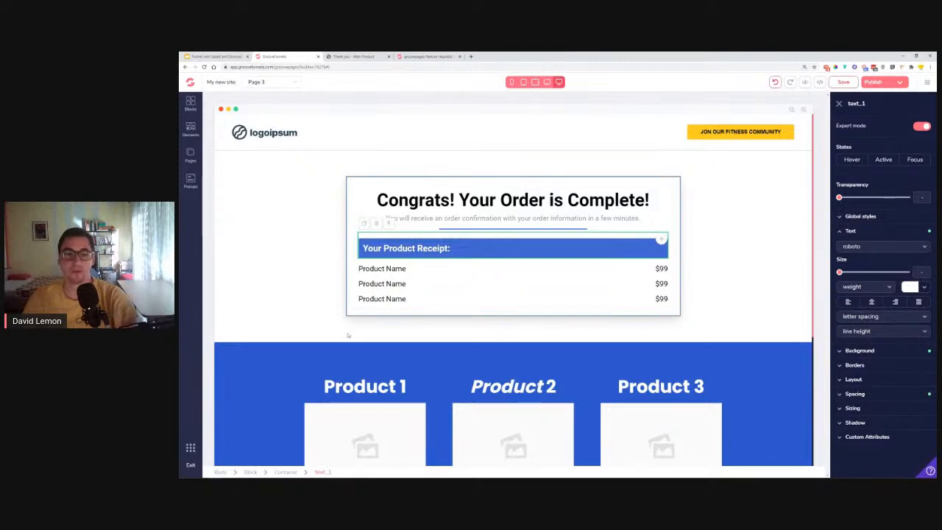
- Replace the third row's Product Name label with 'TOTAL:'
left_click(379, 299)
triple_click(379, 299)
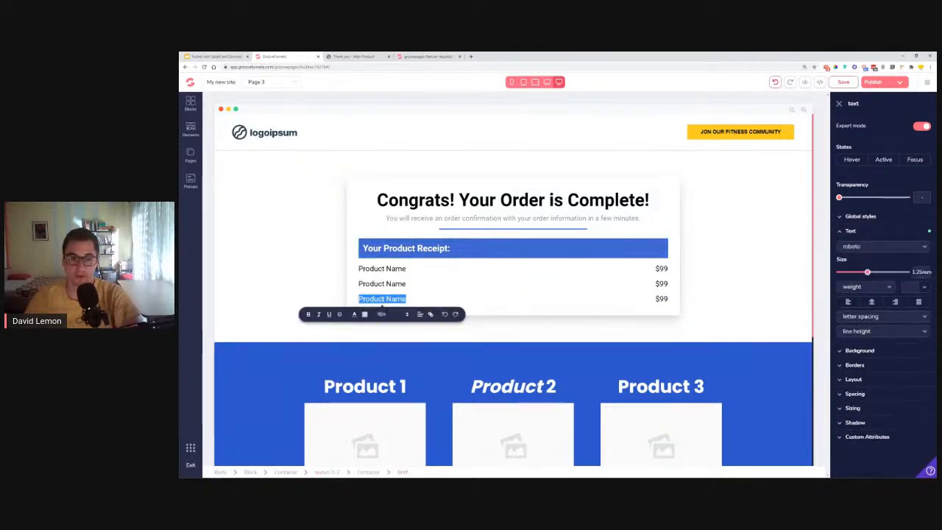
type("TOTAL:")
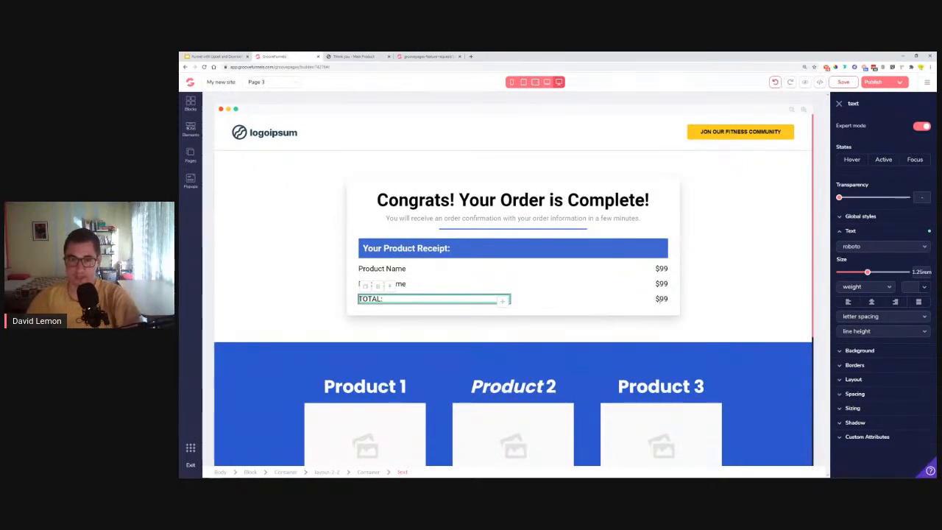
- Enlarge the TOTAL $99 price and the TOTAL: label to 1.875rem
left_click(652, 298)
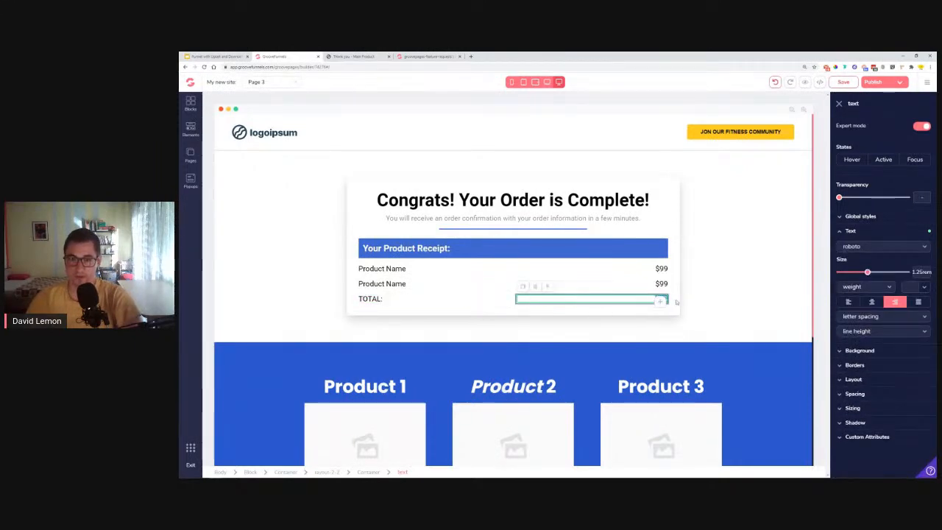
left_click(677, 302)
left_click(660, 299)
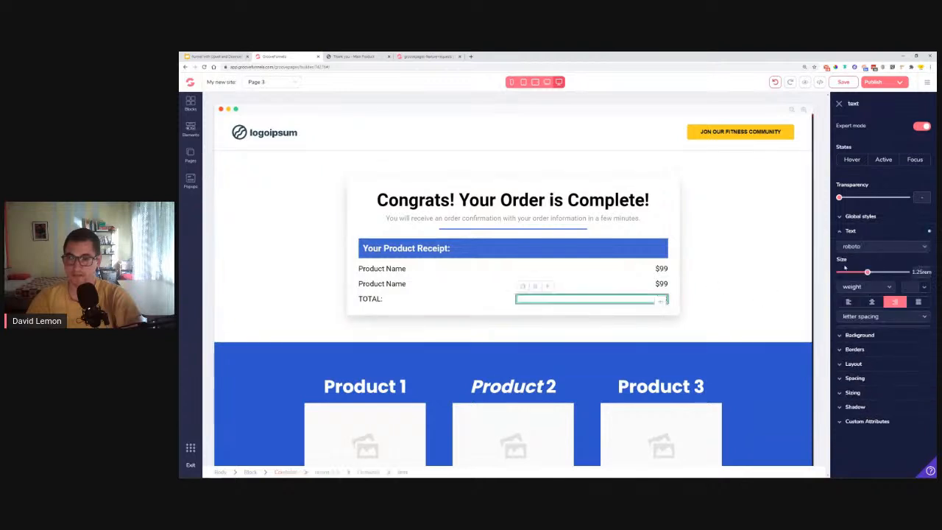
left_click_drag(868, 273, 878, 276)
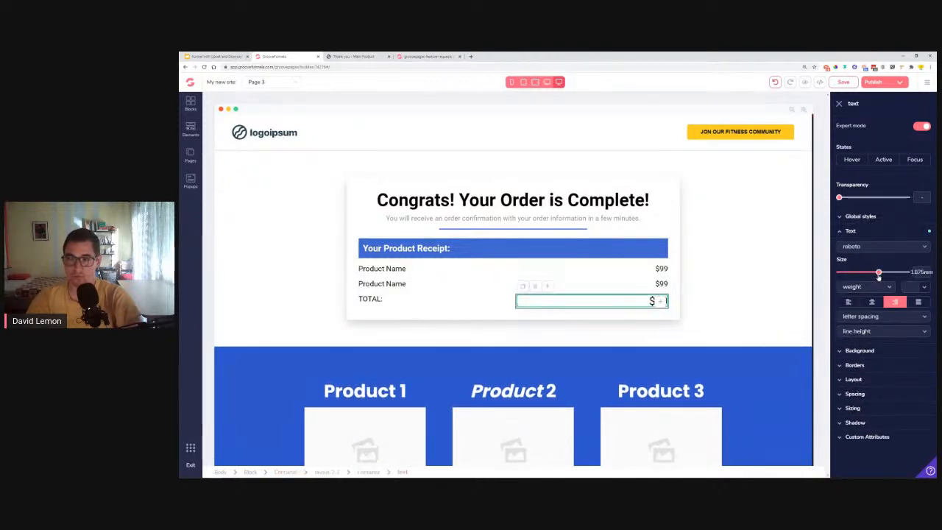
left_click(378, 300)
left_click_drag(864, 274, 878, 274)
left_click(532, 308)
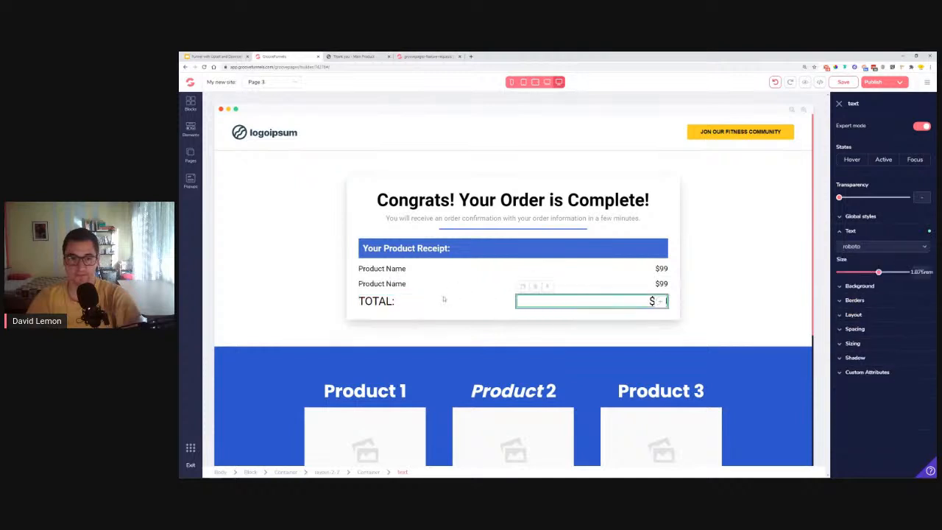
left_click(551, 289)
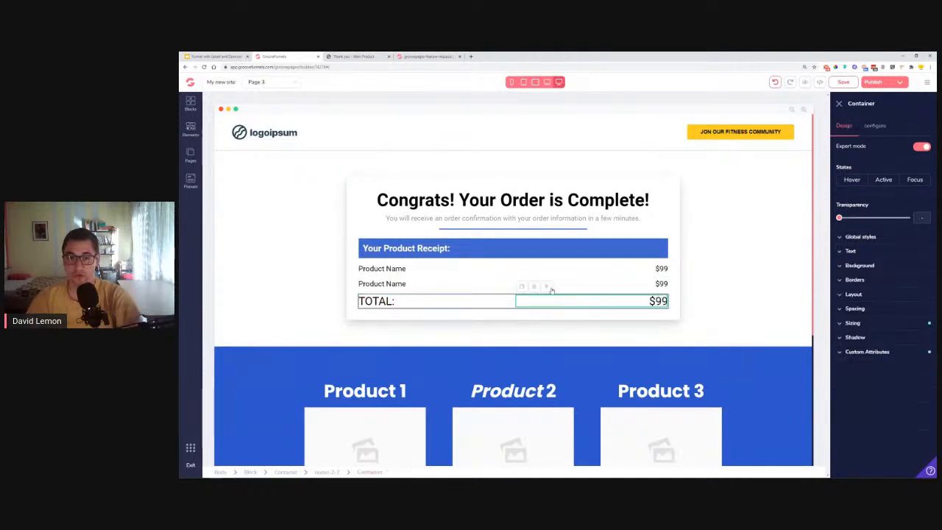
- Select the whole TOTAL row and give it a 1px light-grey #F0F2F4 border on one side
left_click(550, 288)
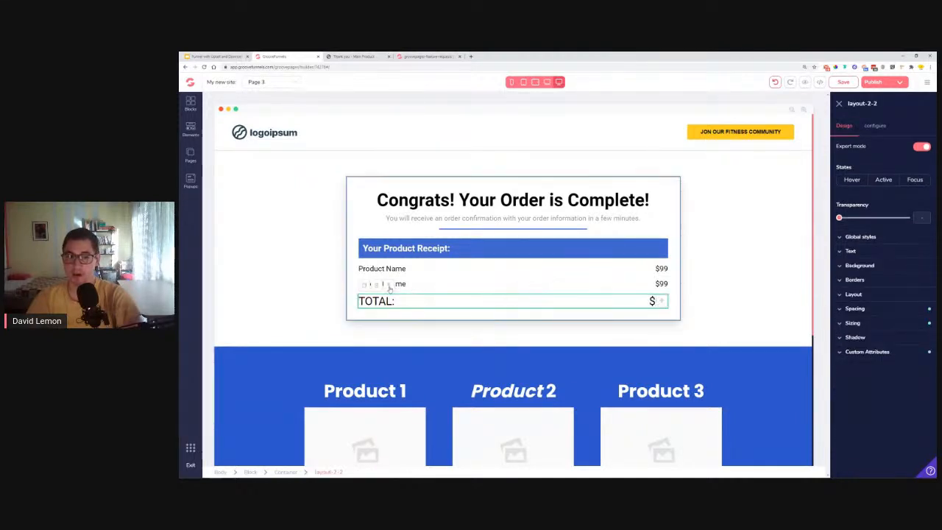
left_click(866, 285)
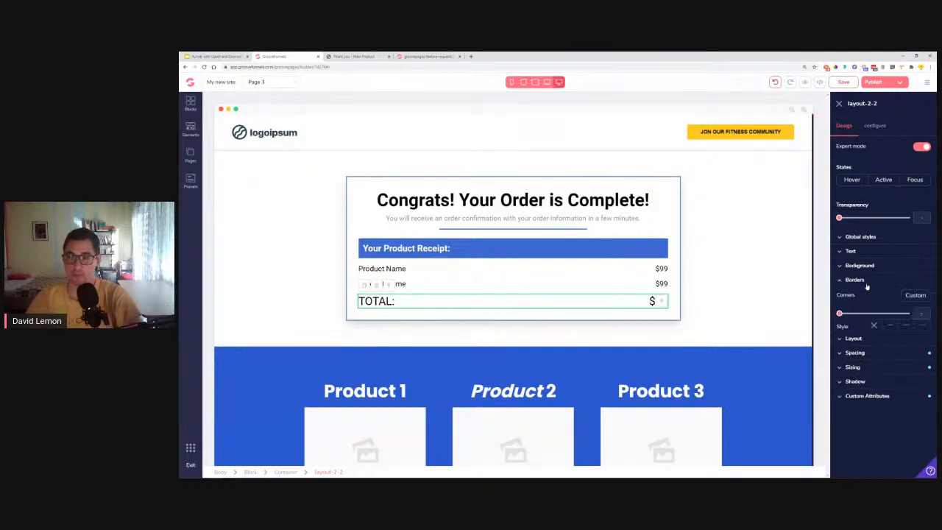
left_click(867, 359)
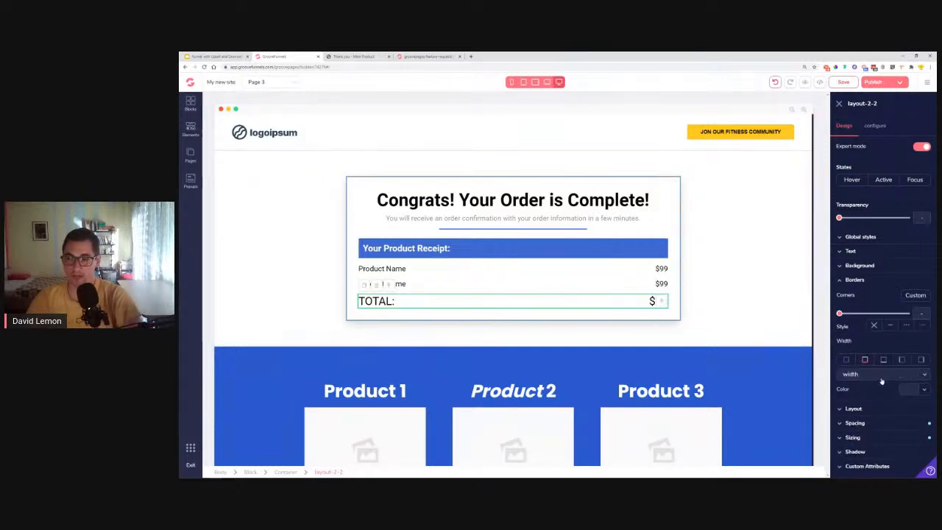
left_click(883, 375)
left_click(925, 393)
left_click(925, 392)
mouse_move(888, 431)
scroll(889, 445, "down", 1)
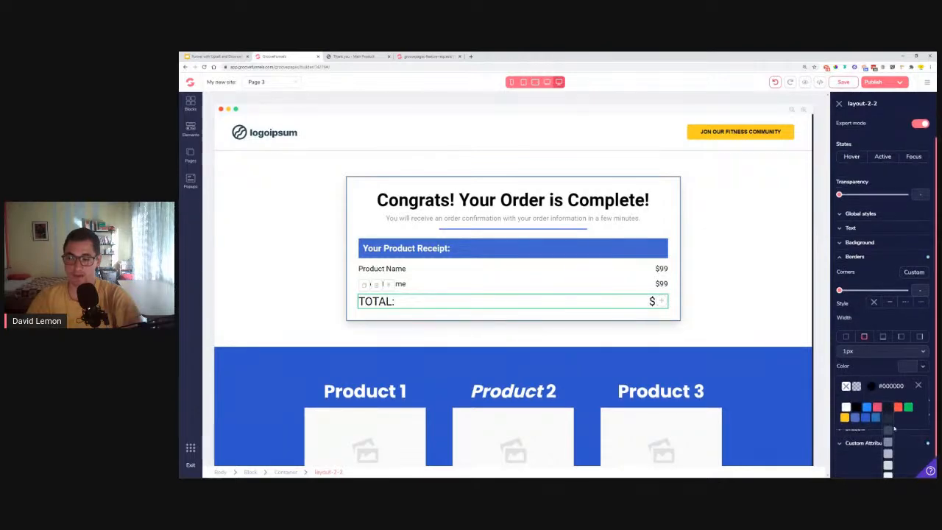
left_click(888, 468)
scroll(876, 412, "up", 1)
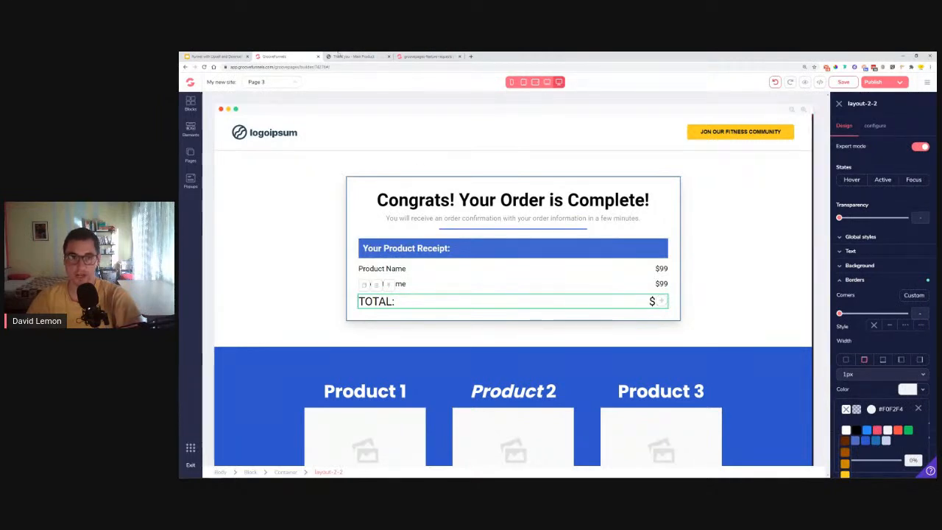
- Compare against the live thank-you page, then reapply the single-edge border and recheck its colour
left_click(351, 56)
key("ctrl+plus")
key("ctrl+plus")
key("ctrl+plus")
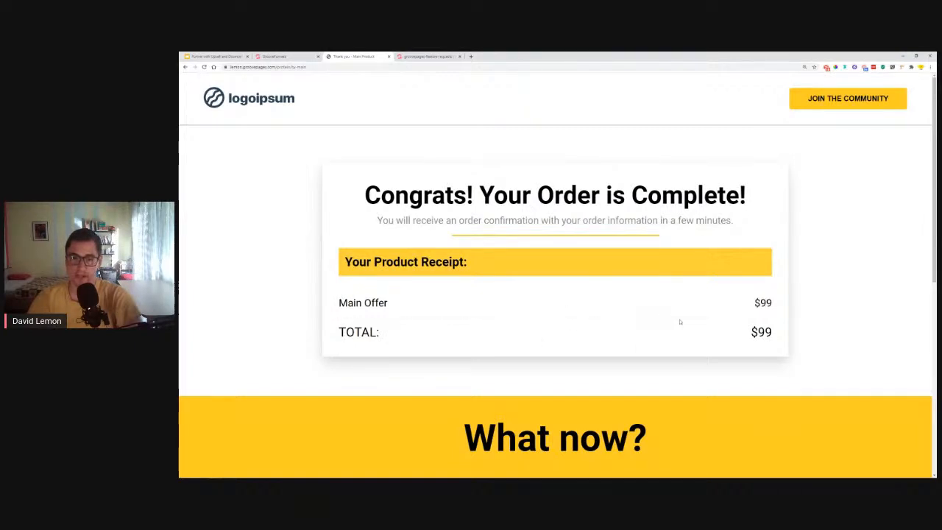
left_click(283, 57)
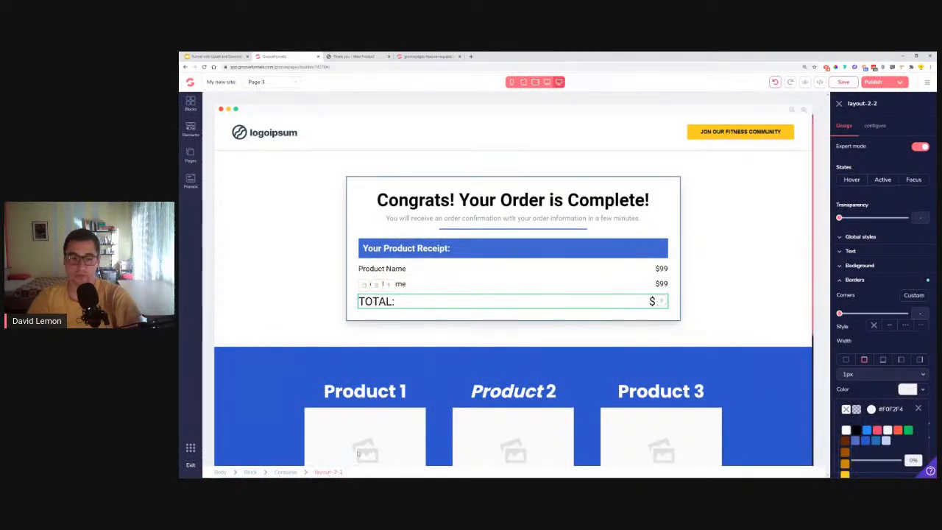
left_click(863, 360)
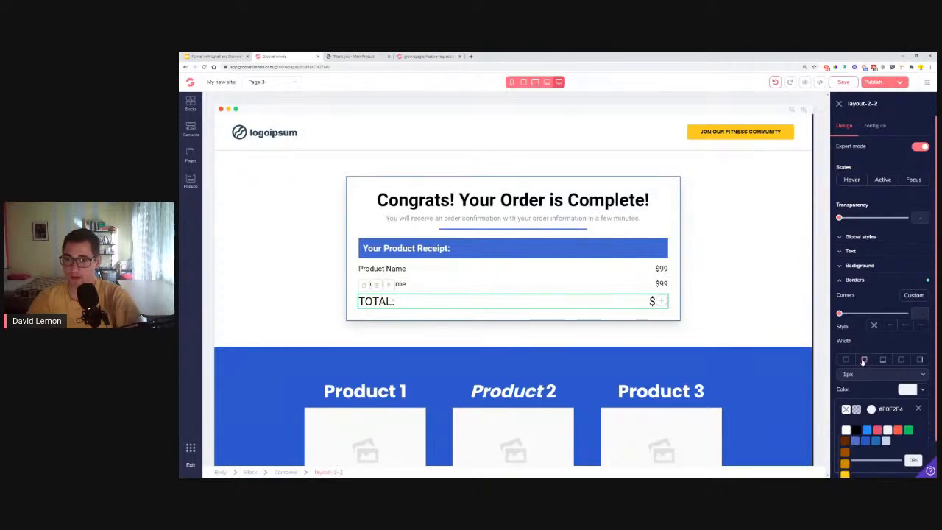
left_click(852, 281)
left_click(852, 281)
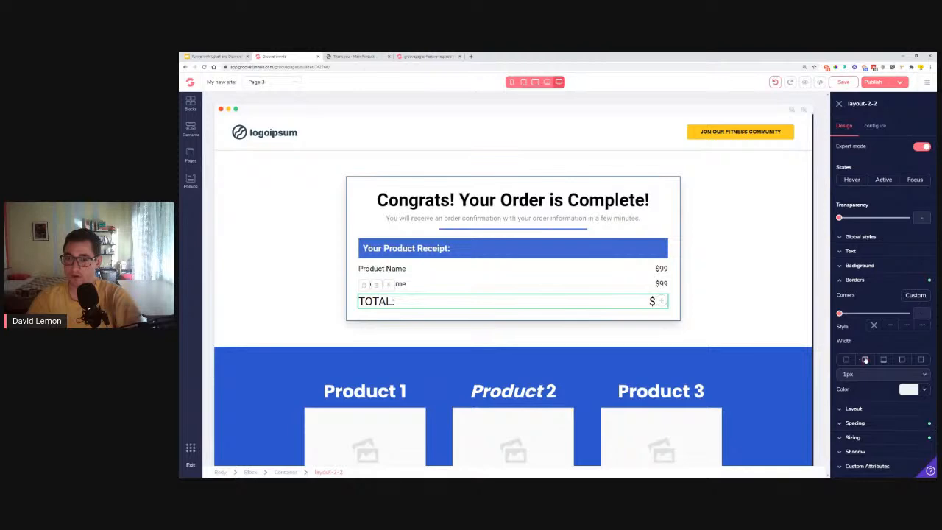
left_click(920, 390)
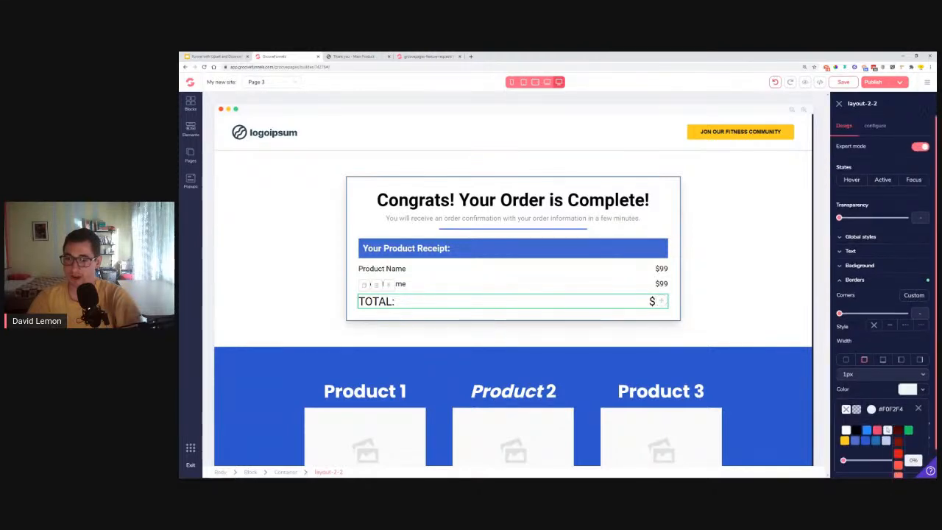
scroll(889, 475, "down", 2)
scroll(888, 472, "up", 2)
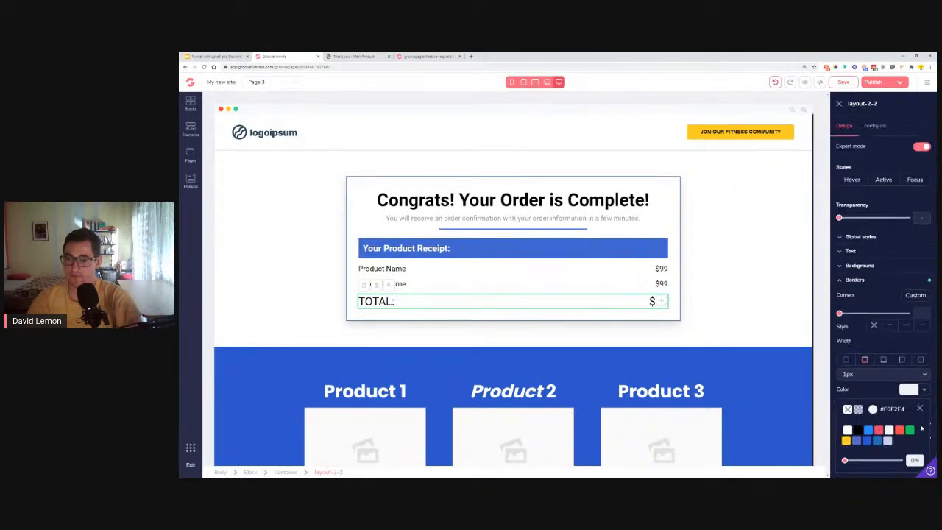
left_click(920, 409)
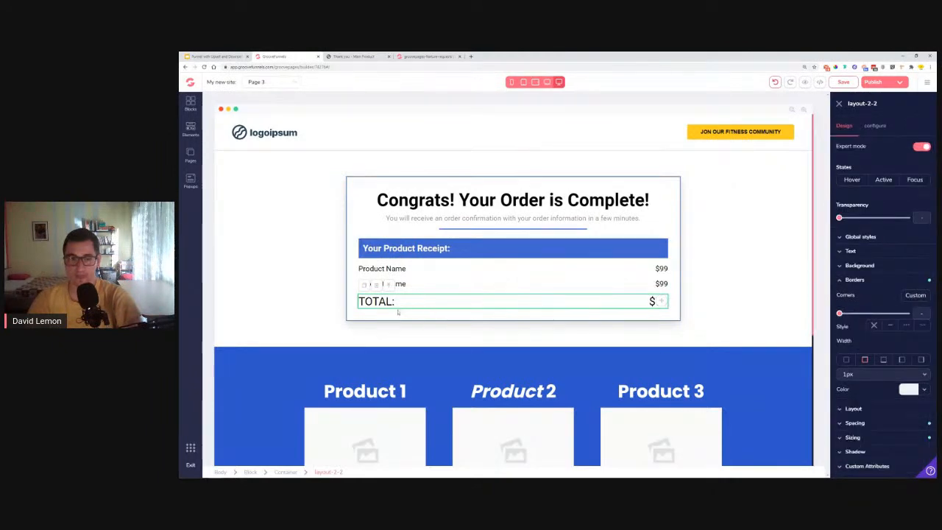
- Add 0.75rem of spacing around the TOTAL row
left_click(855, 423)
scroll(853, 430, "down", 5)
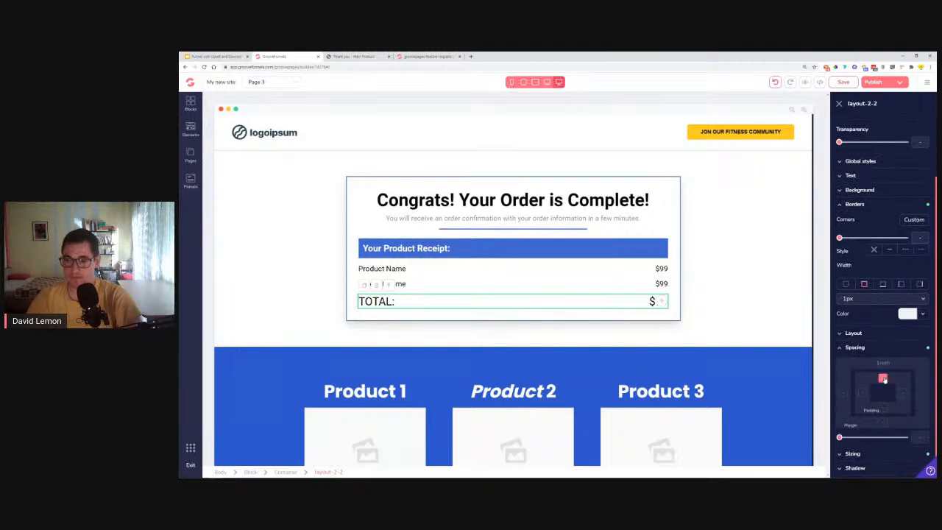
left_click_drag(839, 438, 852, 441)
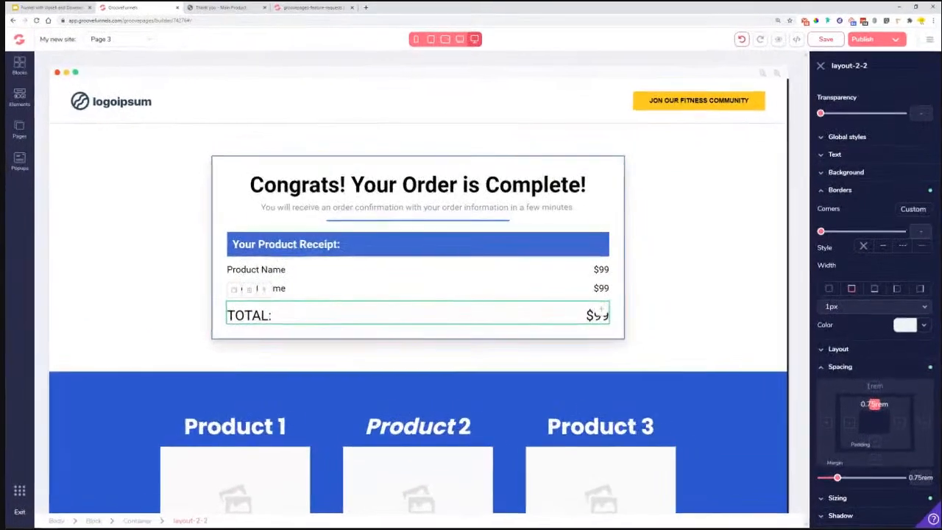
left_click(318, 355)
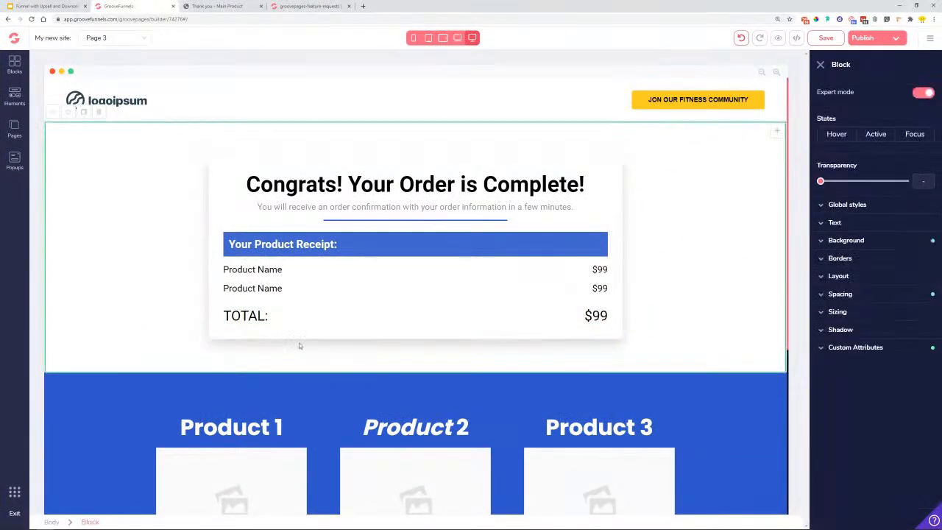
- Replace the first receipt row's 'Product Name' label with 'Main Product'
key("ctrl+plus")
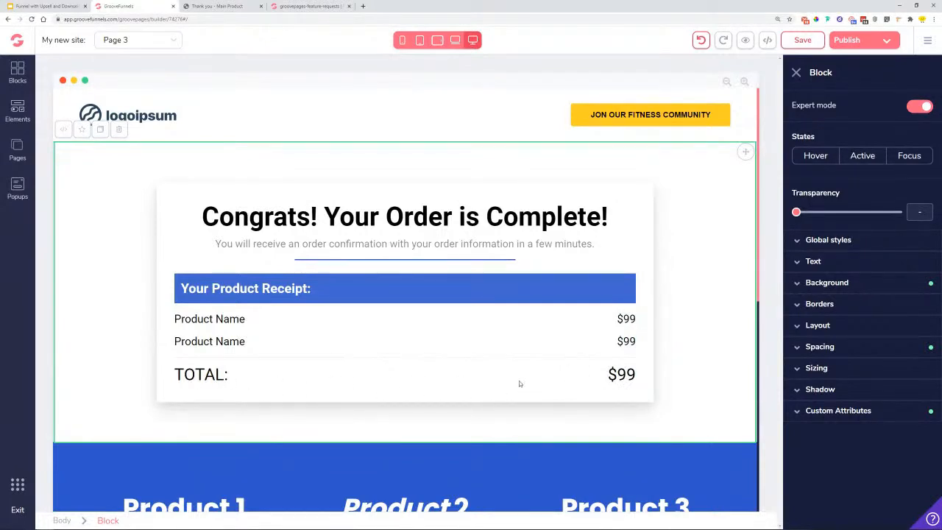
left_click(215, 319)
triple_click(215, 319)
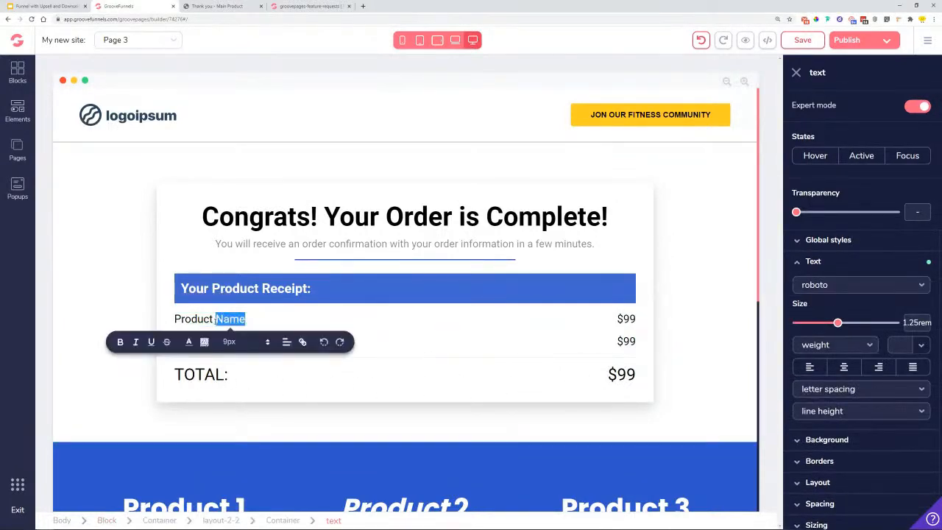
type("M")
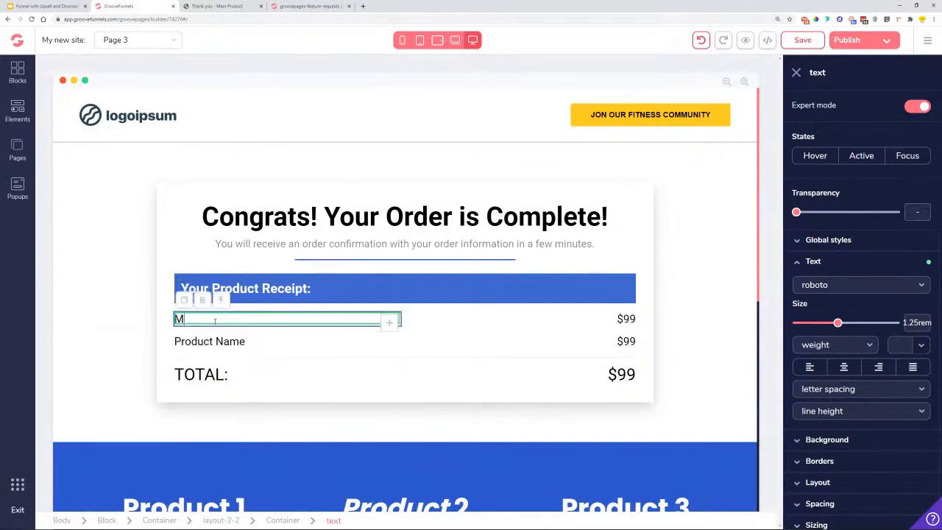
type("ain Offe")
key("BackSpace")
type("er")
key("BackSpace")
key("BackSpace")
key("BackSpace")
key("BackSpace")
type("Product")
- Rename the second receipt row's 'Product Name' to 'Upsell -Cardio Mix'
left_click(624, 318)
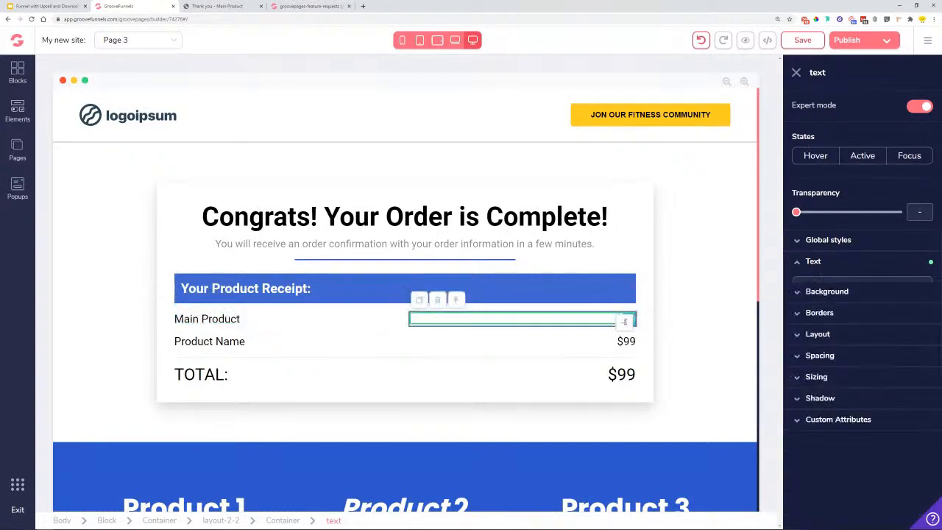
left_click(211, 341)
double_click(212, 342)
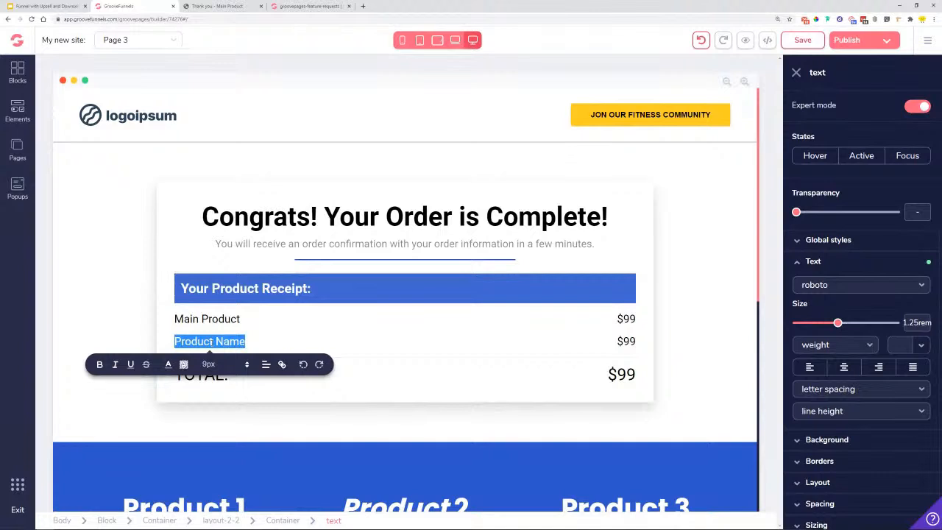
type("Upse")
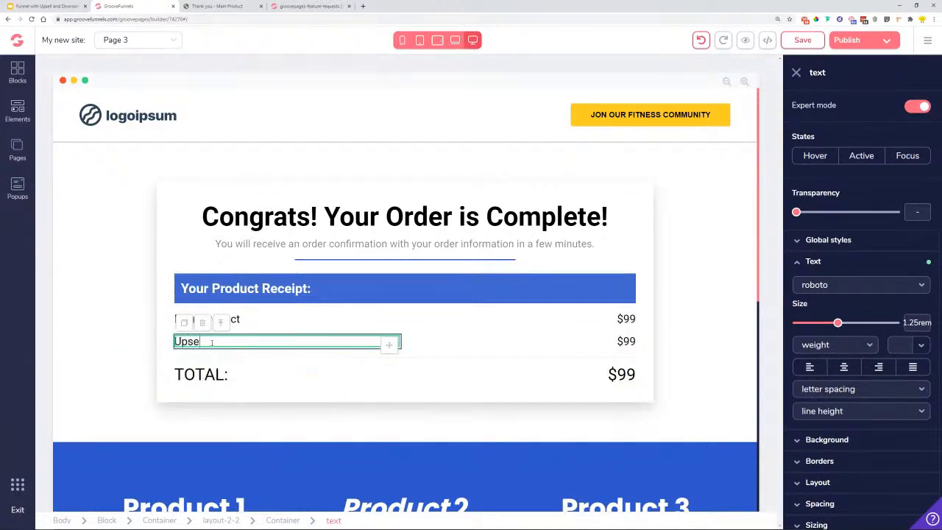
type("ll -Cardio Mix")
- Change the upsell row's price from $99 to $49 and bring up a calculator to total the prices
left_click(634, 341)
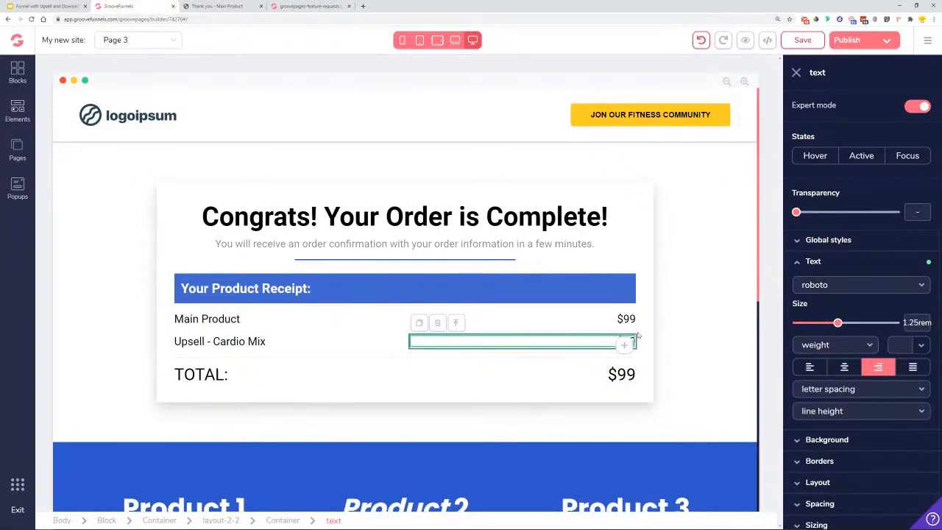
left_click(347, 342)
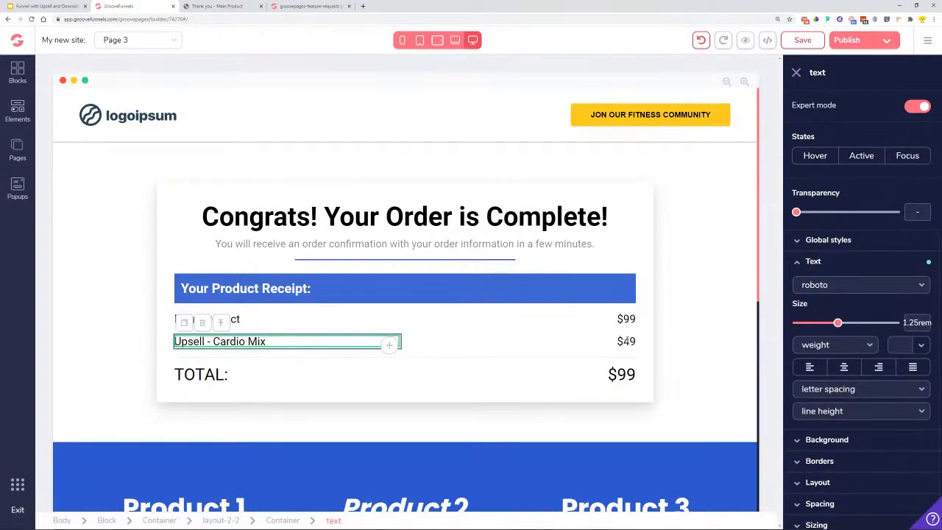
left_click(567, 342)
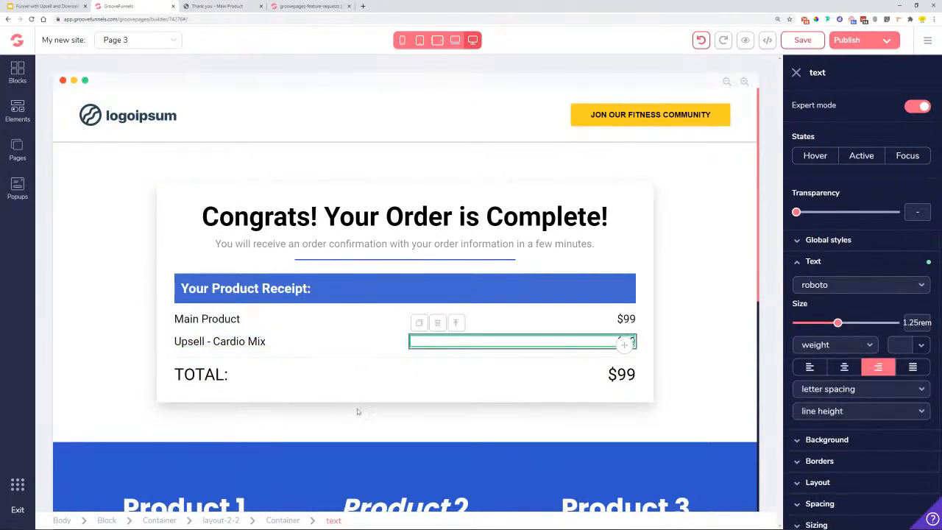
scroll(554, 391, "down", 3)
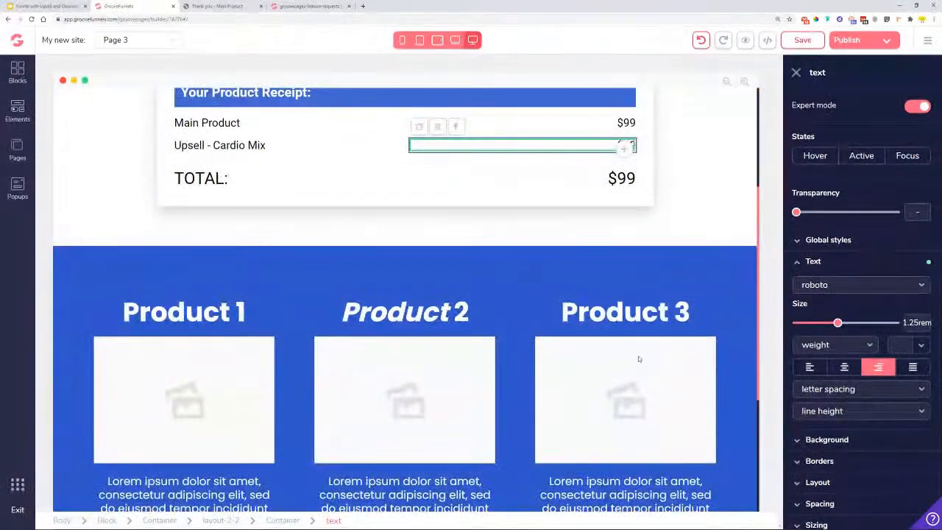
scroll(395, 299, "down", 1)
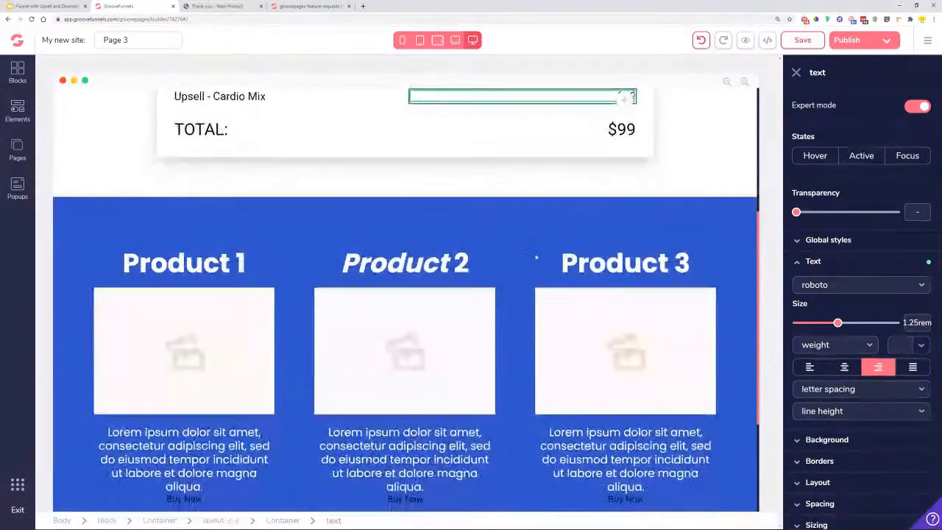
left_click(796, 73)
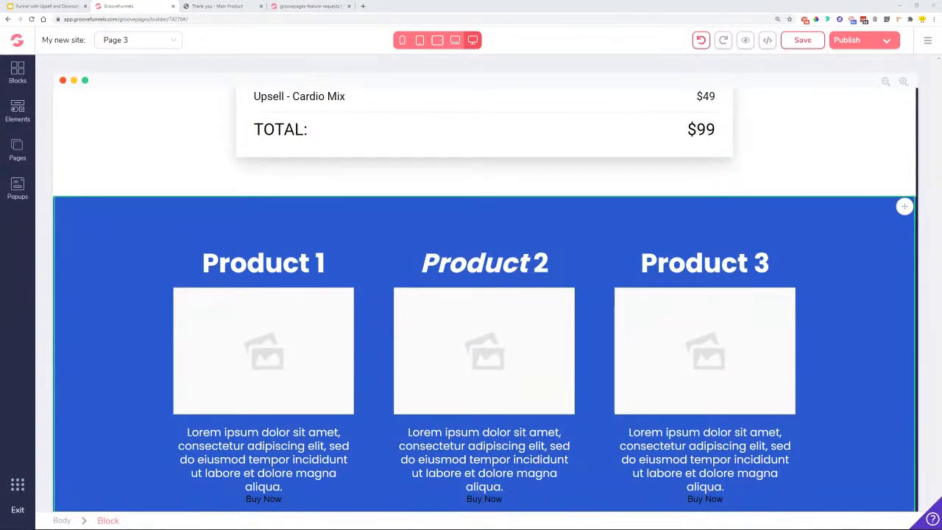
key("Return")
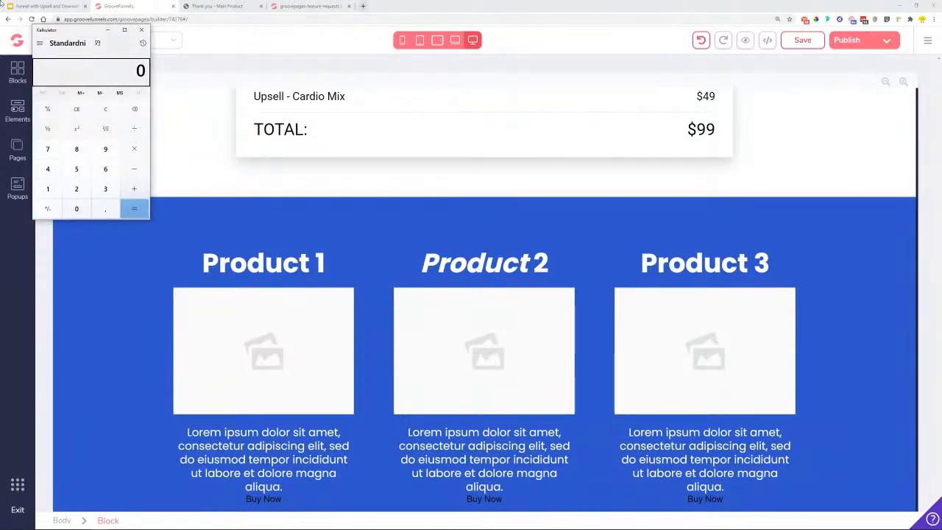
left_click_drag(89, 31, 941, 118)
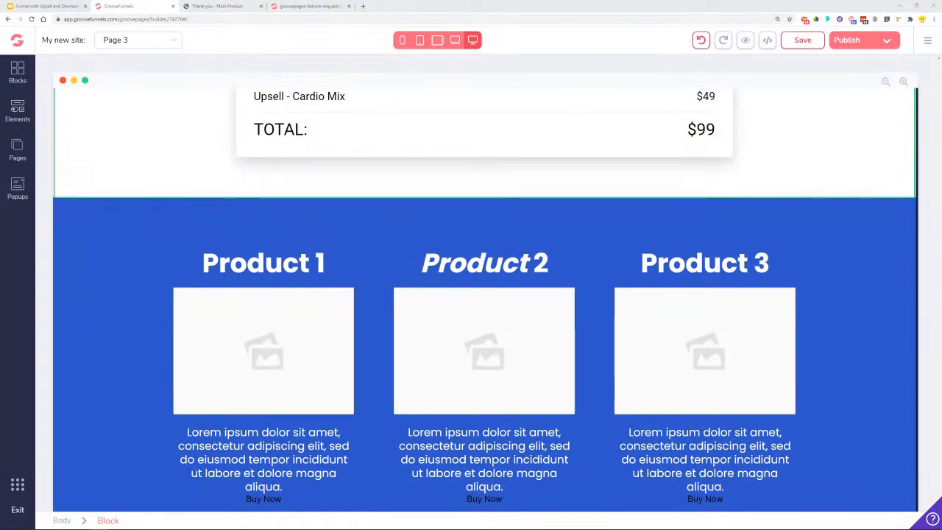
left_click(246, 247)
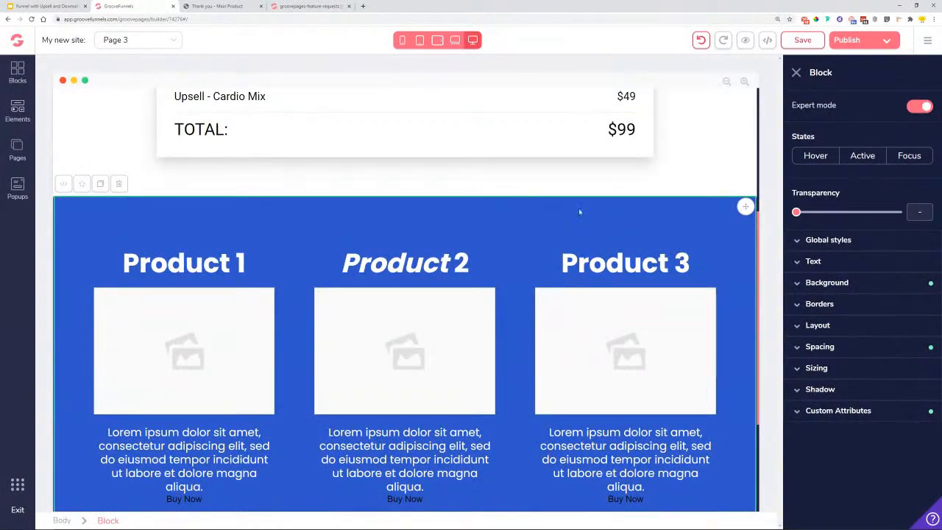
left_click(213, 6)
scroll(471, 294, "down", 4)
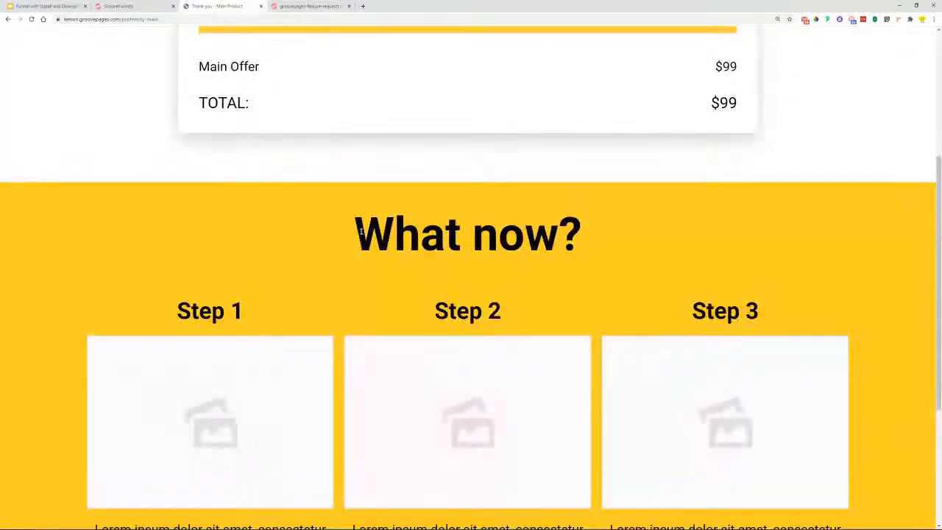
left_click_drag(353, 234, 607, 231)
left_click(121, 5)
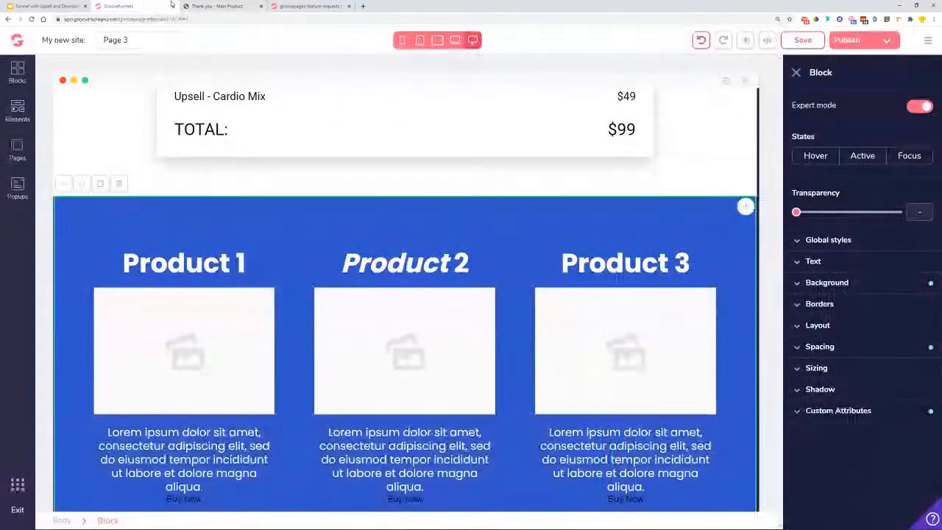
left_click(169, 264)
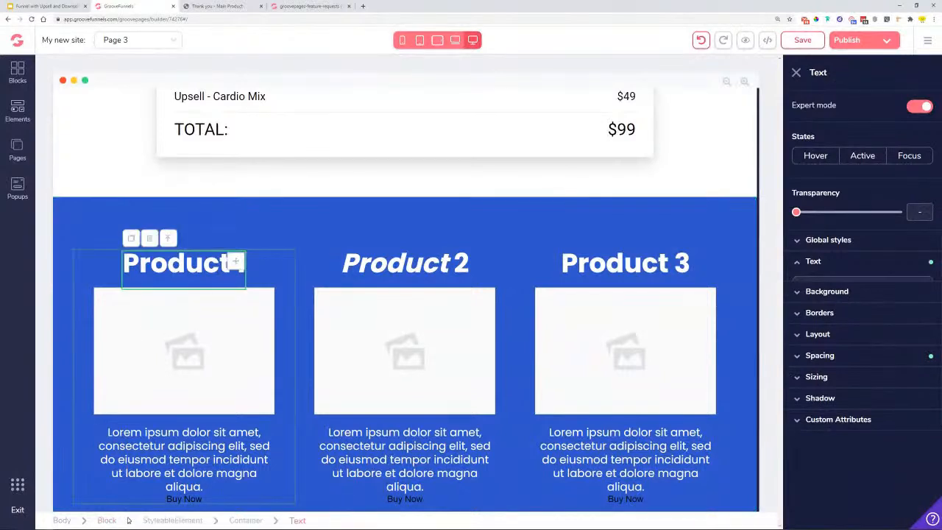
left_click(307, 226)
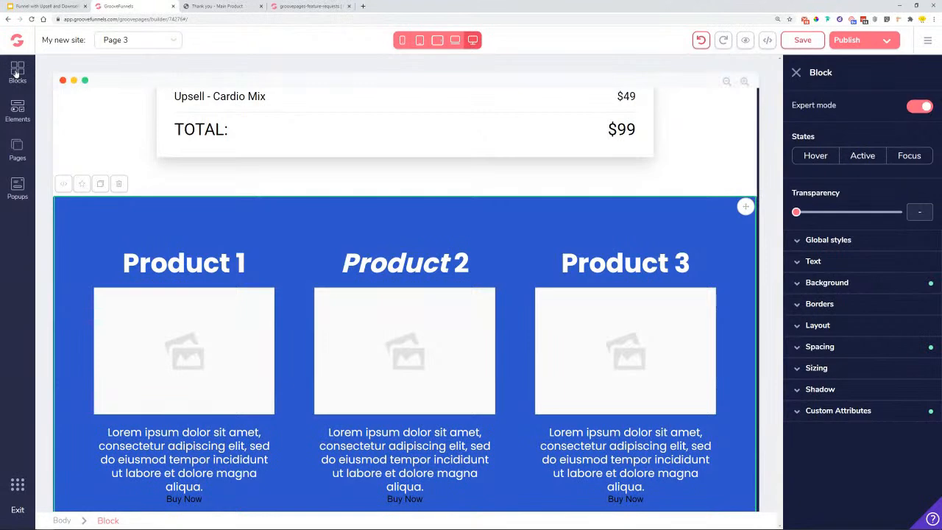
- Add an Empty wireframe block above the blue product section
left_click(18, 110)
left_click_drag(66, 402, 518, 241)
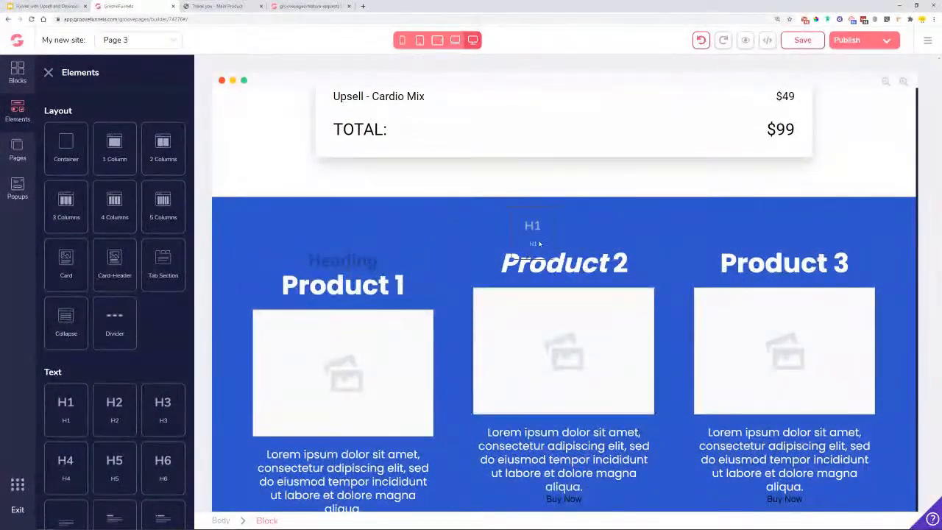
left_click_drag(745, 234, 74, 383)
left_click(17, 74)
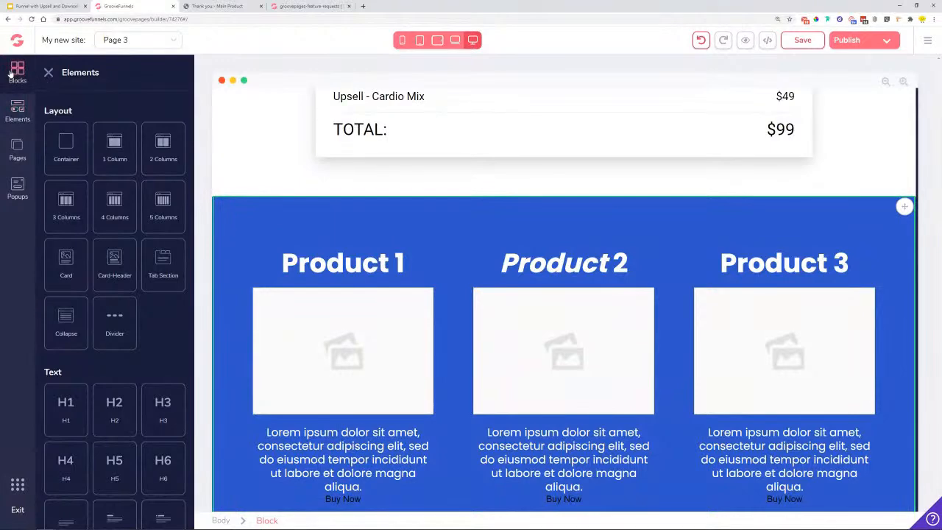
left_click(139, 107)
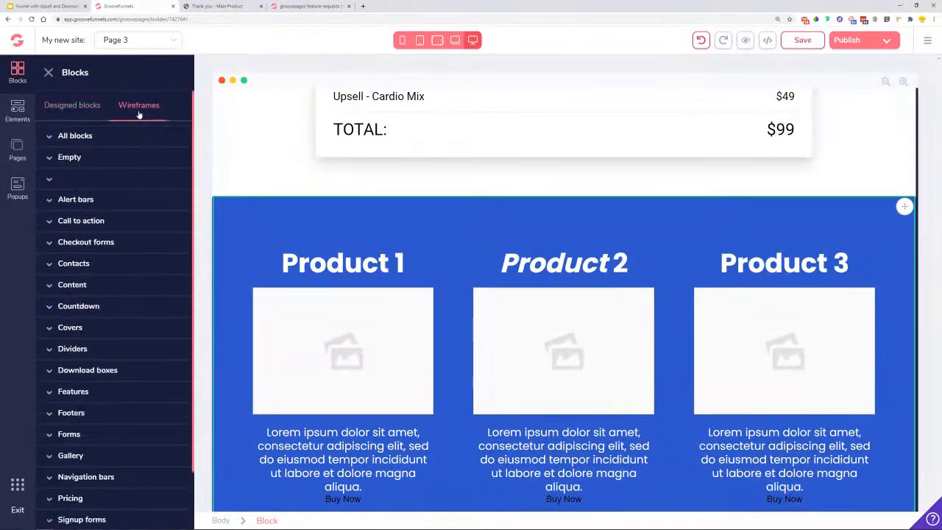
left_click(73, 164)
left_click_drag(126, 202, 497, 287)
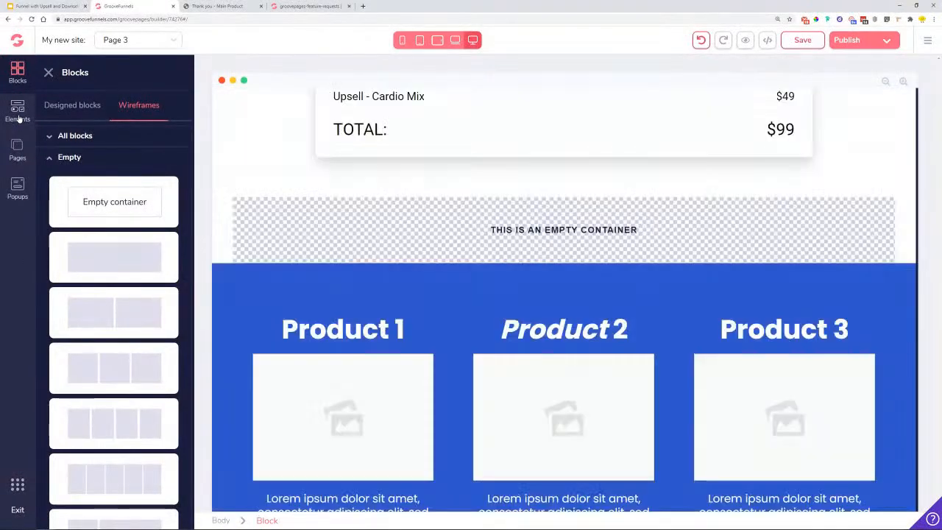
- Place a heading and a three-column row inside the new empty section
left_click(18, 112)
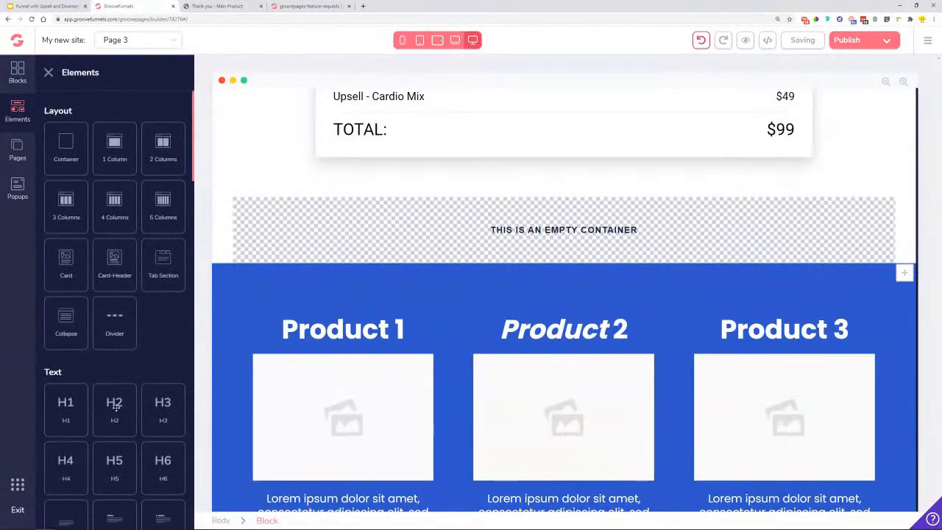
left_click_drag(114, 416, 573, 219)
left_click_drag(65, 207, 313, 252)
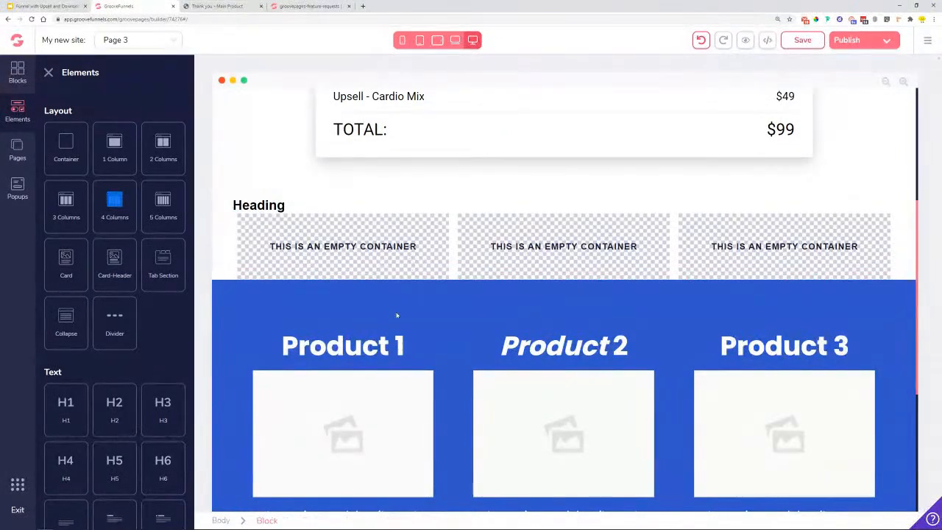
scroll(498, 289, "down", 2)
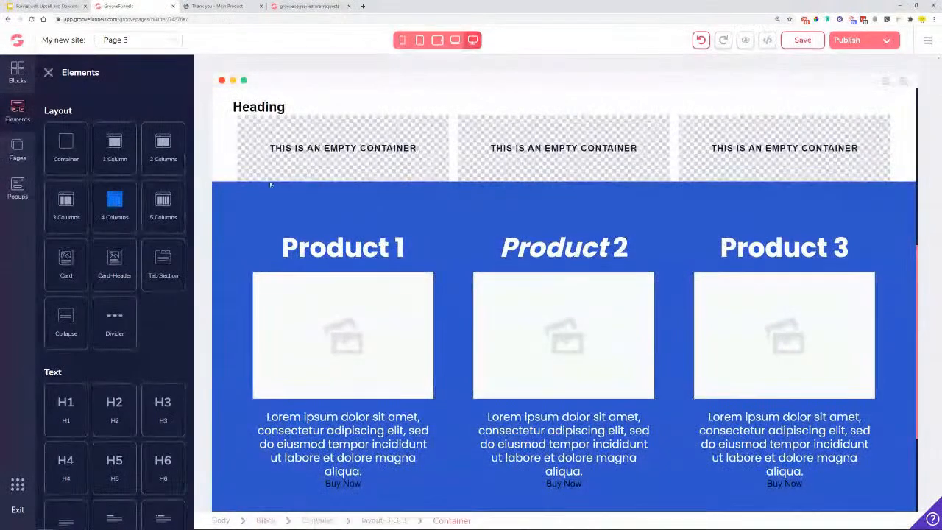
- Give the new section a yellow #FFCC24 background
left_click(234, 151)
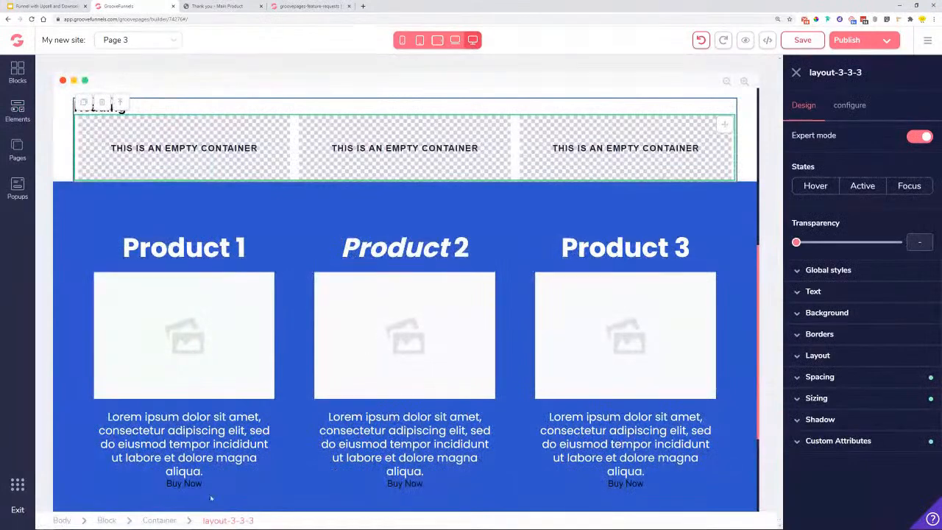
left_click(111, 520)
left_click(858, 272)
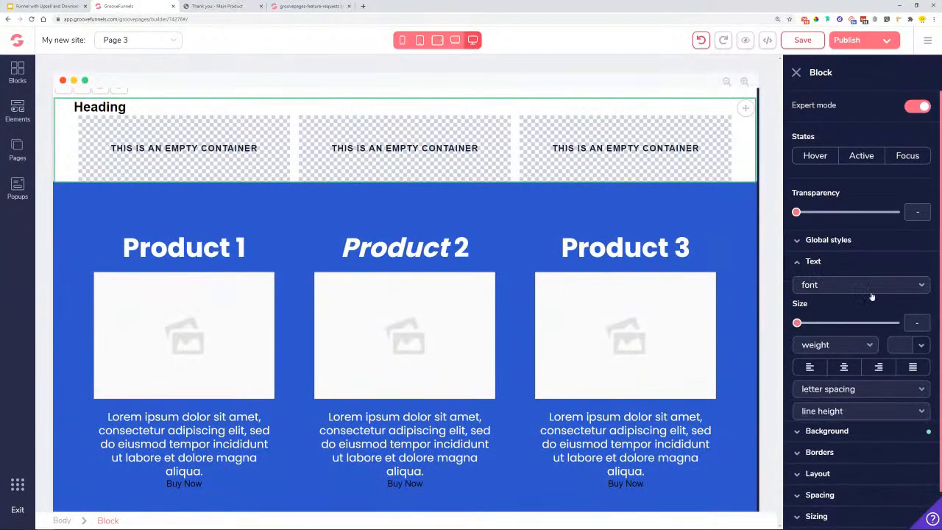
left_click(857, 271)
left_click(827, 283)
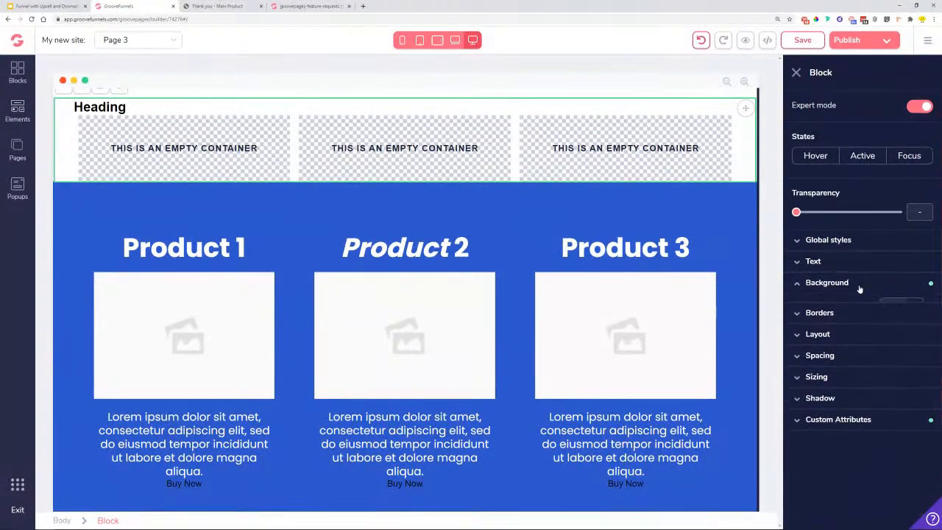
left_click(911, 306)
left_click(796, 385)
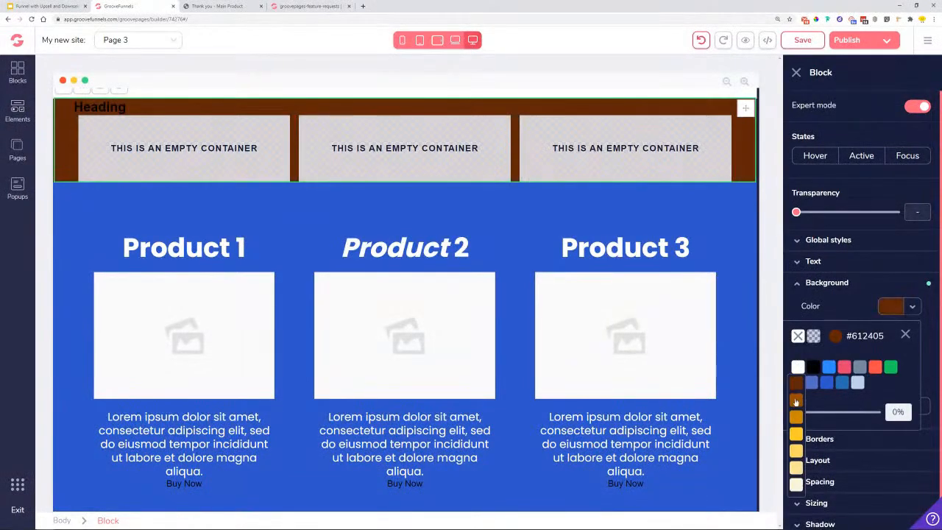
left_click(797, 433)
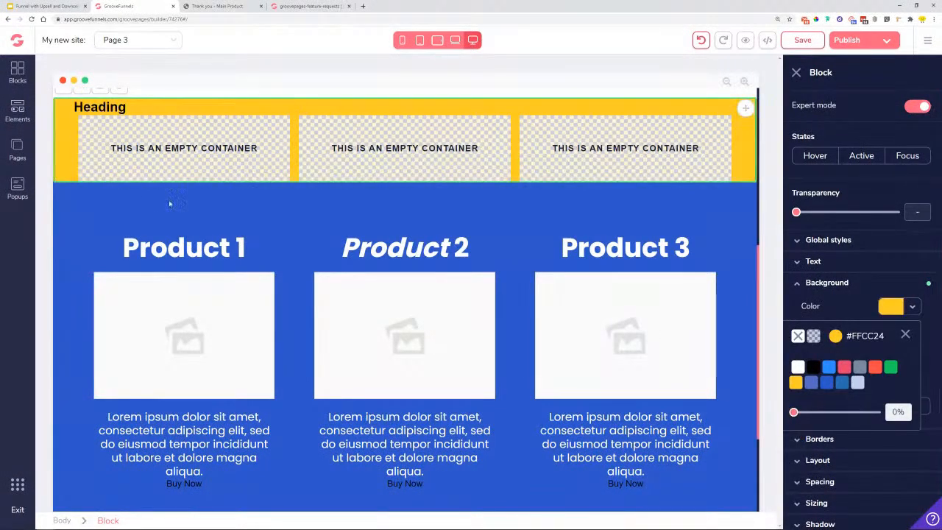
- Move the Product 1 heading and its image into the yellow section's first column
left_click(193, 249)
left_click_drag(131, 221, 244, 157)
left_click(269, 248)
left_click_drag(263, 254, 250, 176)
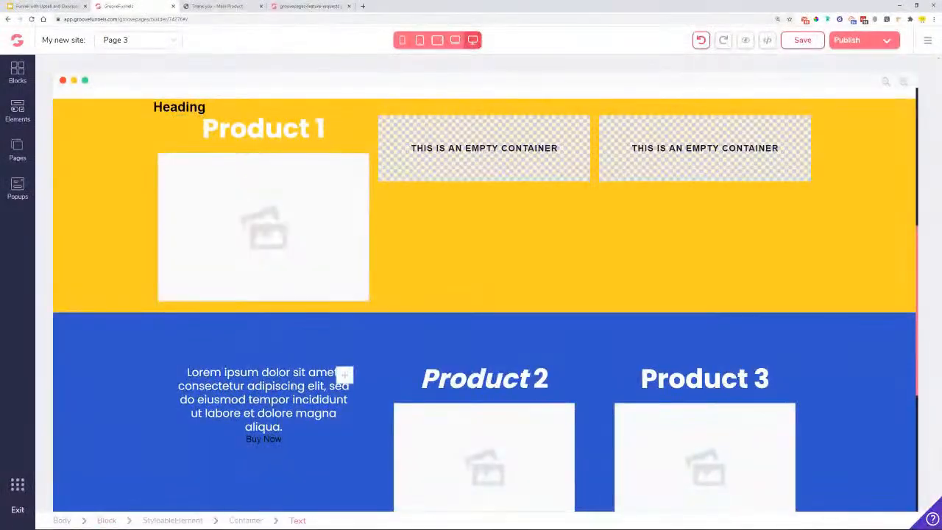
- Move Product 1's description into its yellow column and set the heading to Roboto at 1.875rem
left_click(266, 383)
left_click_drag(254, 386, 275, 357)
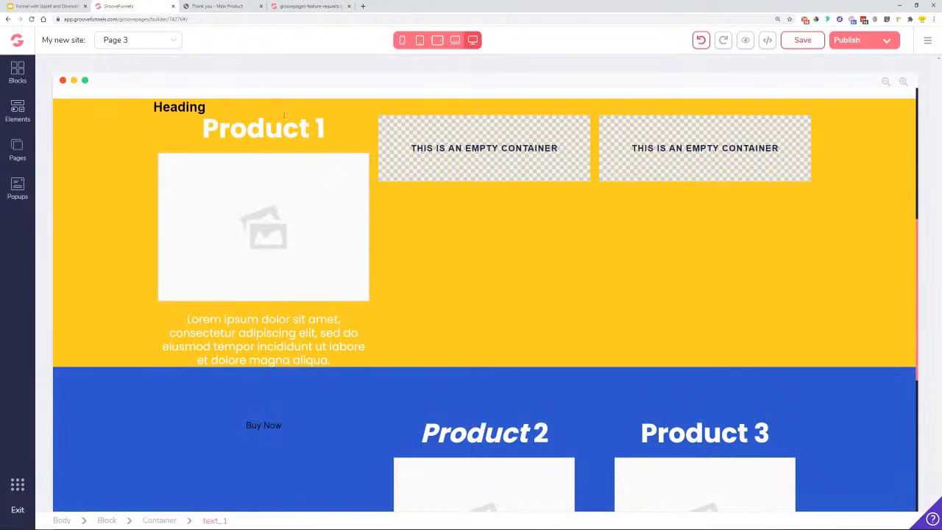
left_click(283, 135)
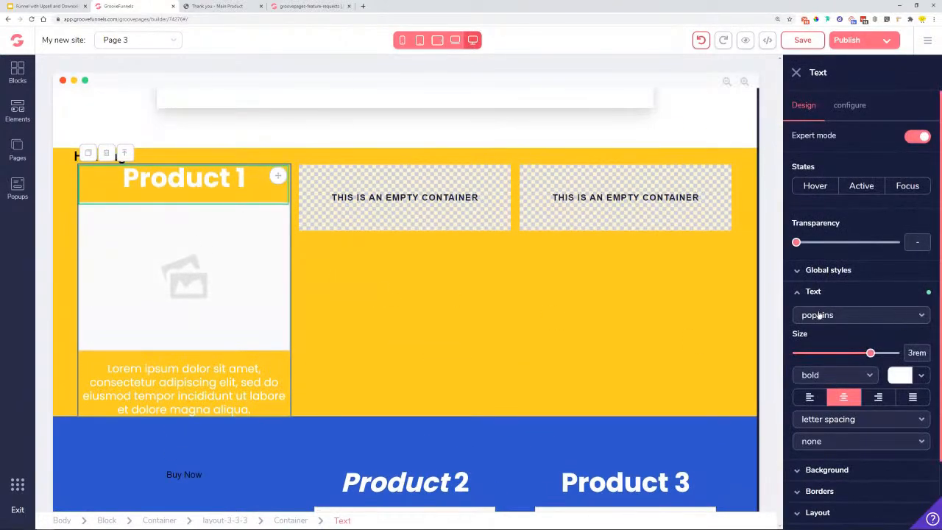
left_click(819, 315)
key("ctrl+minus")
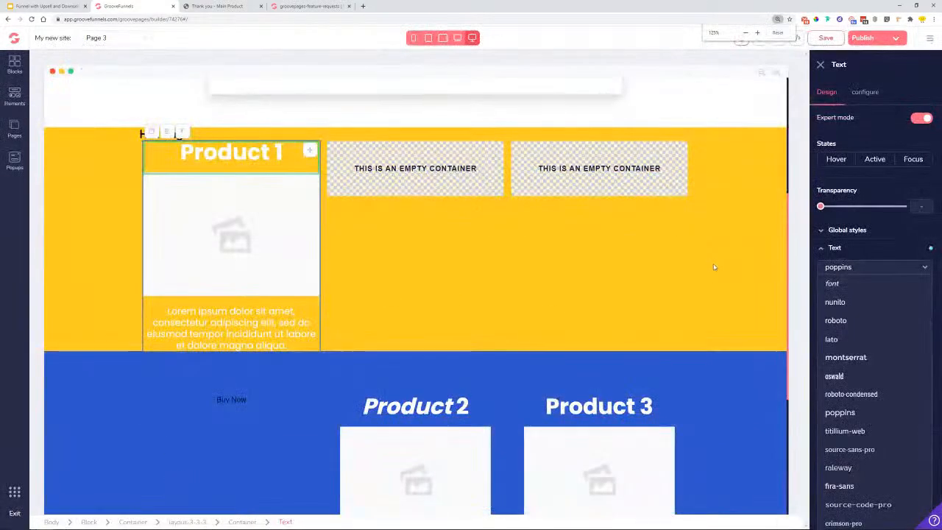
left_click(835, 320)
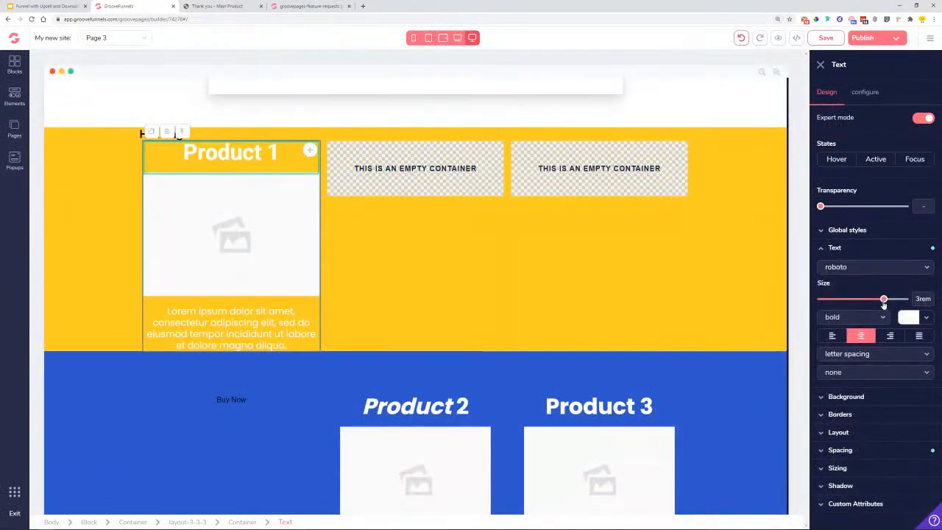
left_click_drag(884, 300, 872, 300)
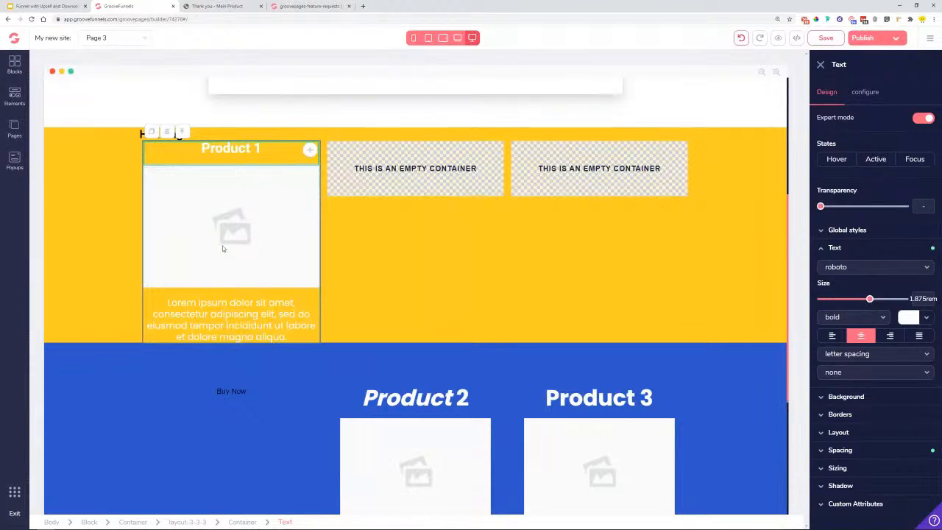
- Make both the Product 1 heading and the lorem ipsum paragraph black
left_click(226, 324)
left_click(230, 148)
left_click(919, 315)
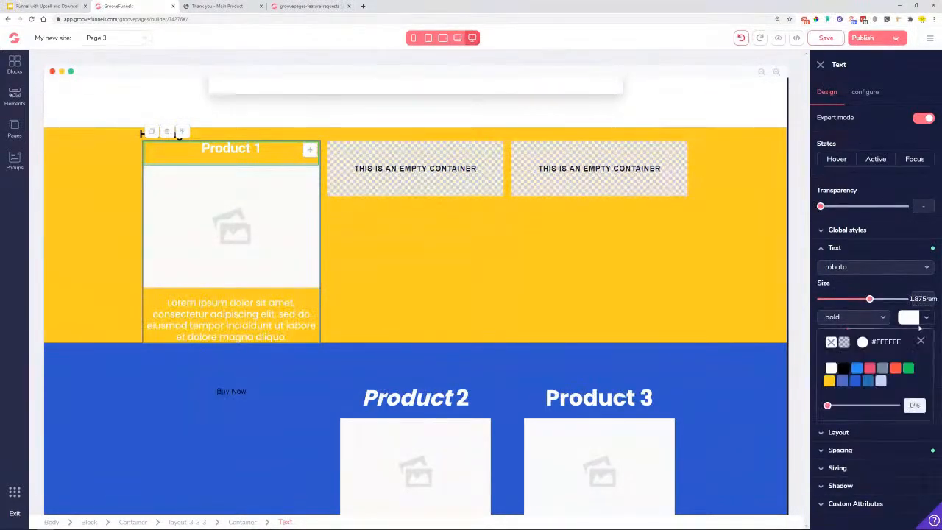
left_click(843, 370)
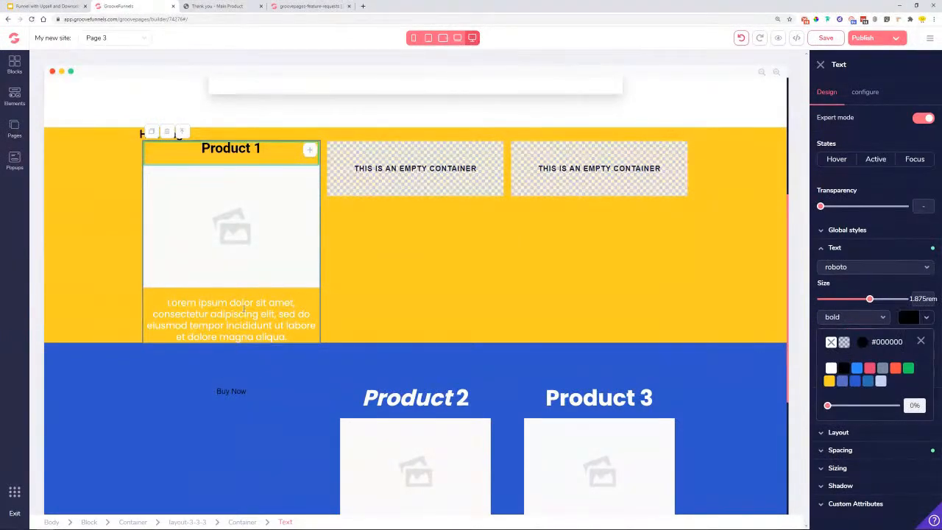
left_click(290, 321)
left_click(925, 320)
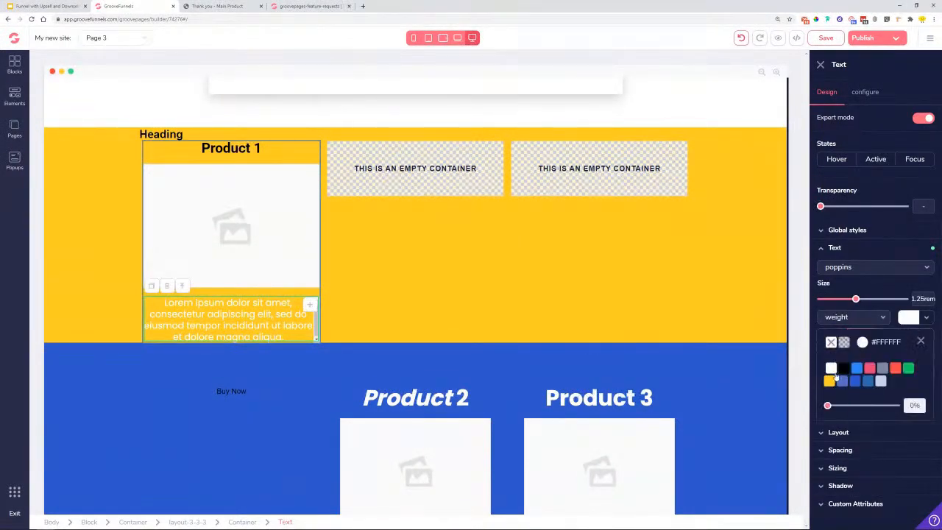
left_click(844, 370)
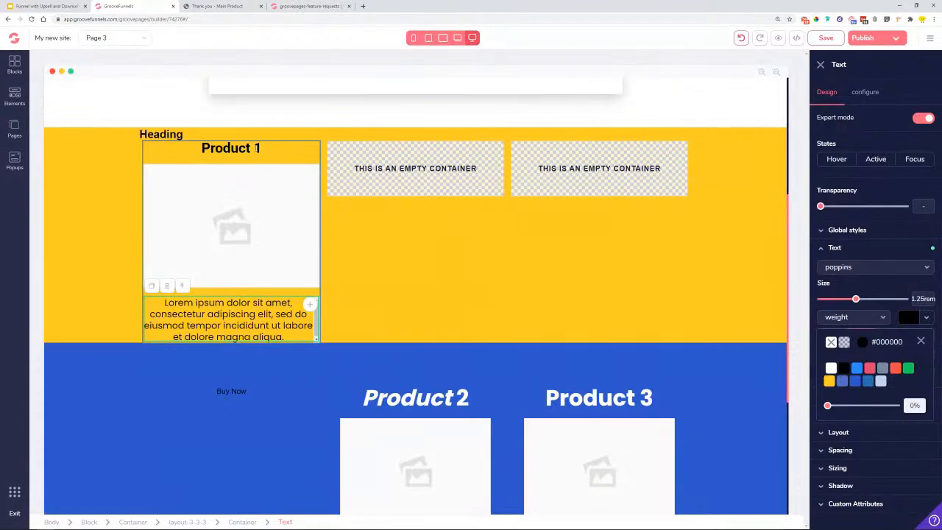
- Duplicate the Product 1 heading, then delete the extra copy
left_click(256, 148)
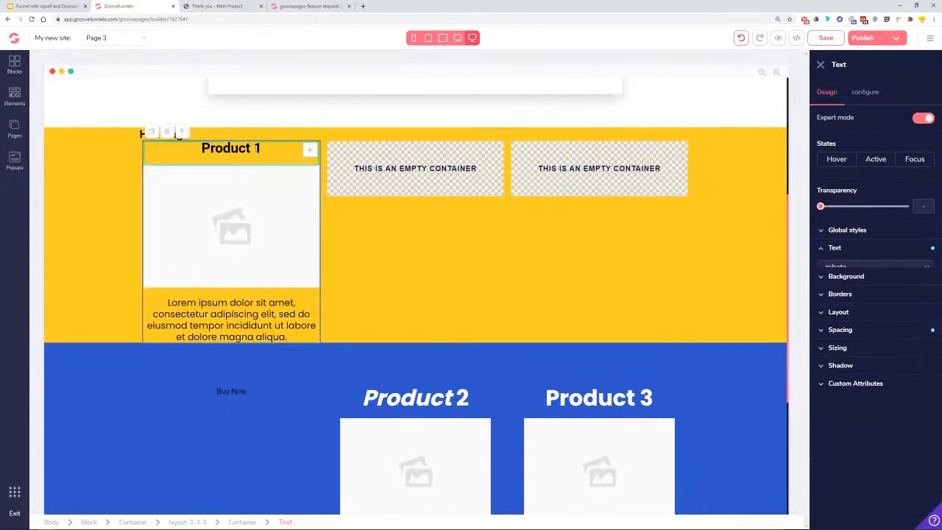
left_click(151, 130)
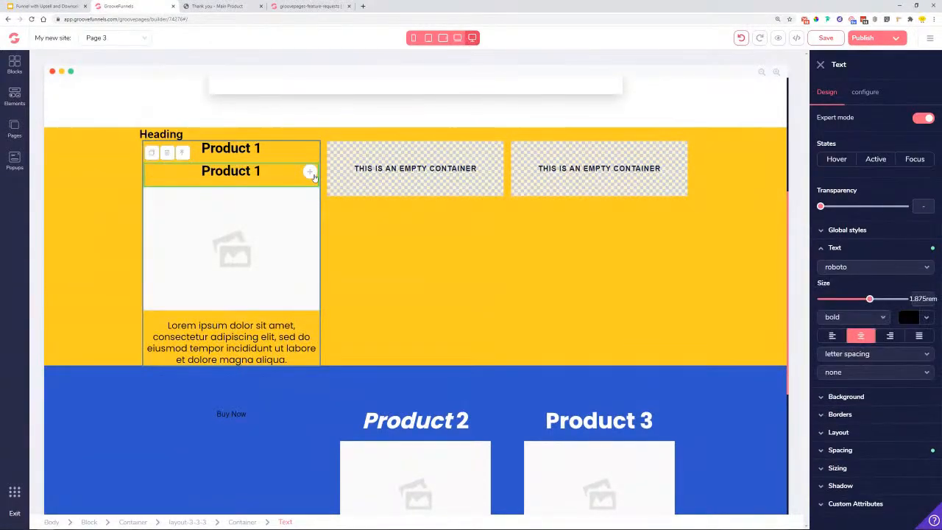
left_click(316, 168)
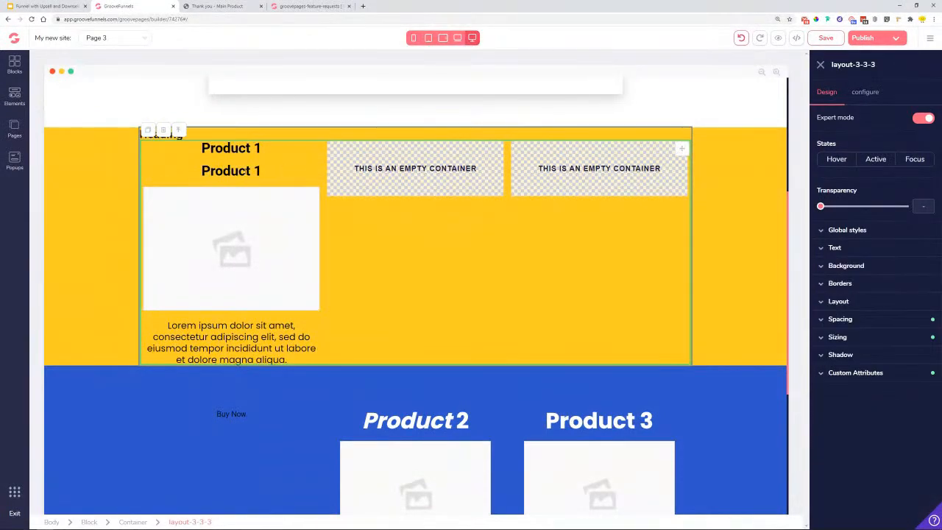
left_click(243, 172)
left_click(168, 154)
left_click(502, 294)
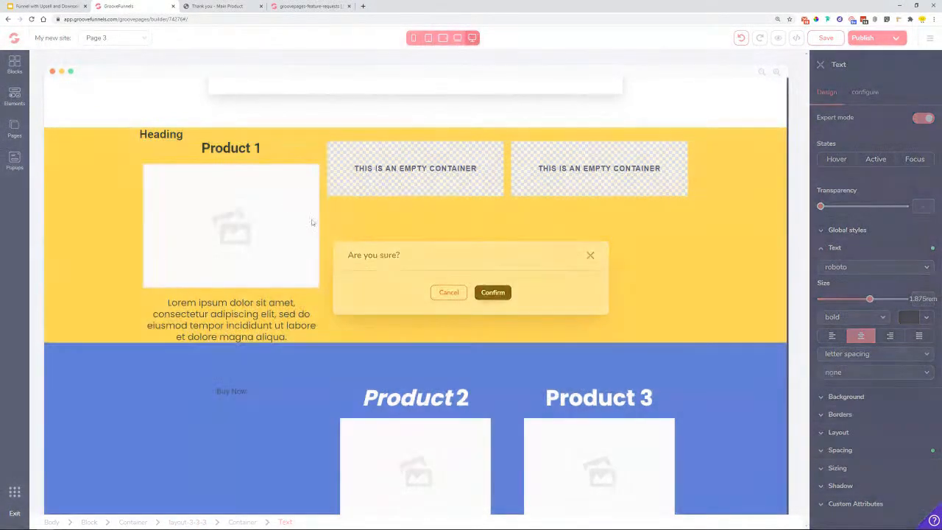
left_click(279, 149)
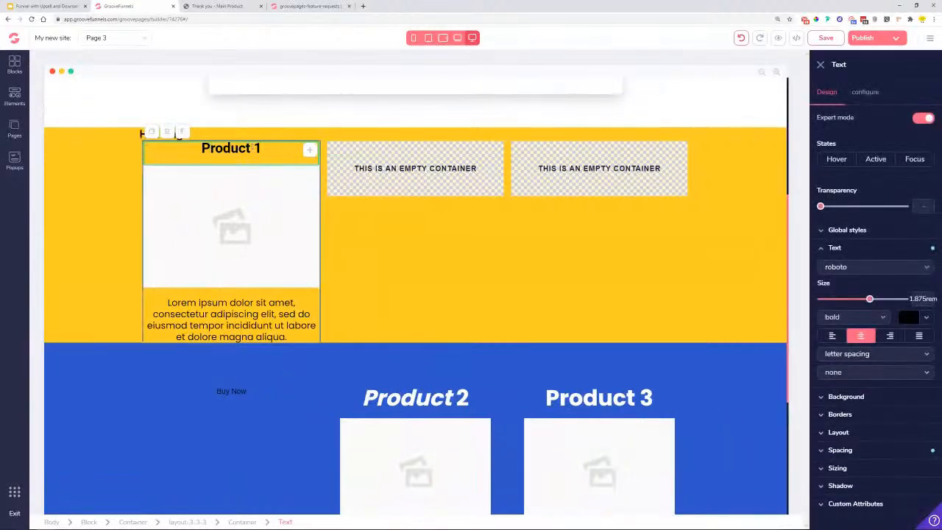
- Rename the Product 1 heading to 'Step 1' and place a copy in the middle column
left_click_drag(214, 148, 204, 147)
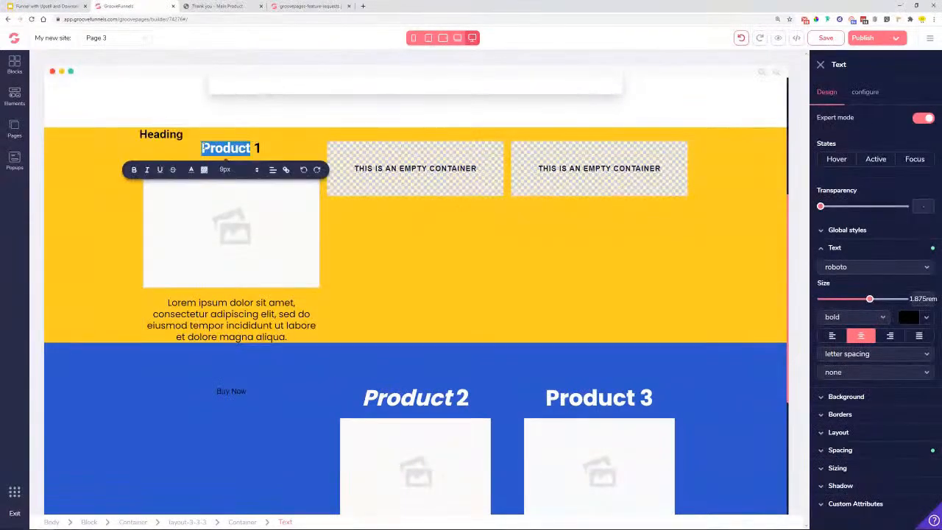
type("Step")
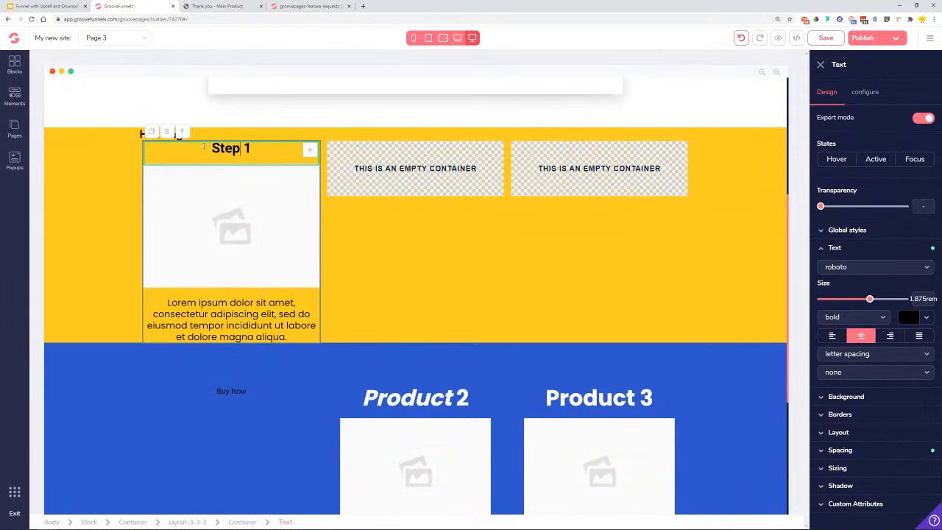
left_click(278, 201)
left_click(151, 135)
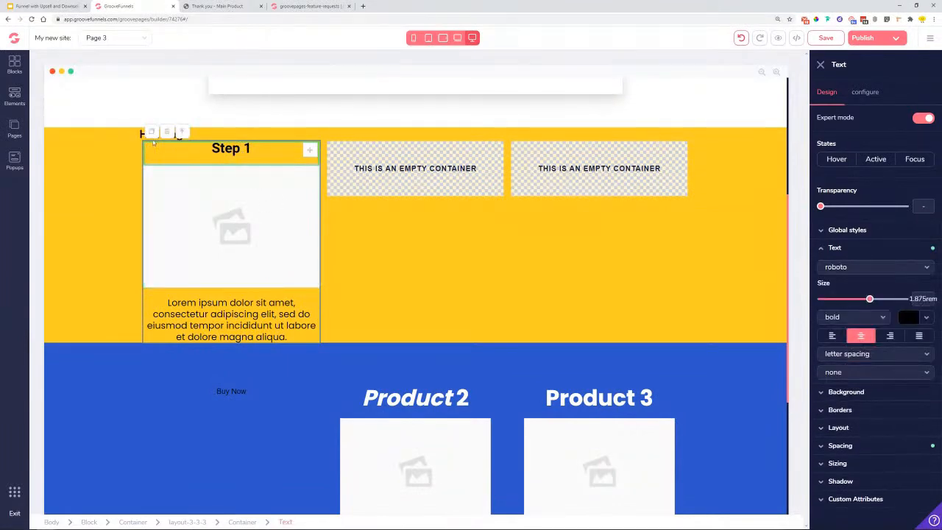
left_click_drag(151, 135, 428, 165)
- Copy the first column's image and lorem ipsum text into the middle column
left_click(276, 209)
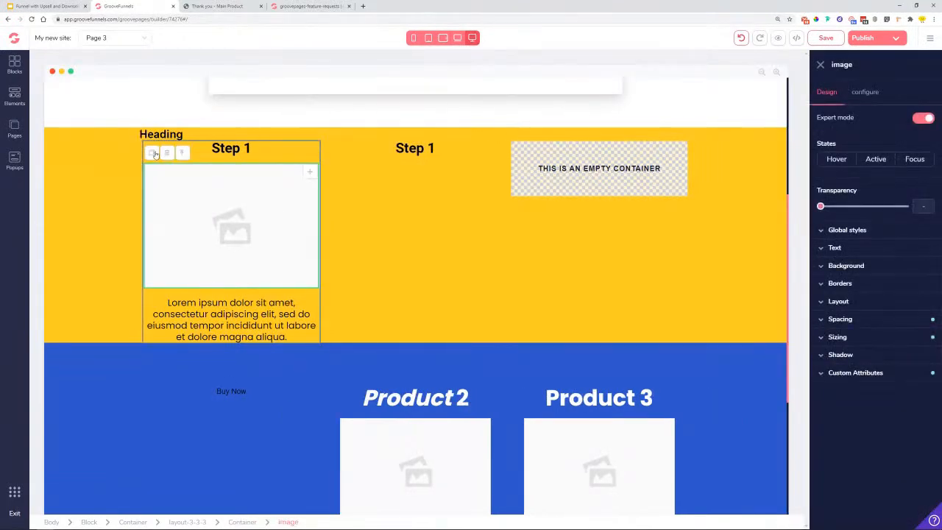
left_click(152, 153)
left_click_drag(309, 316, 467, 221)
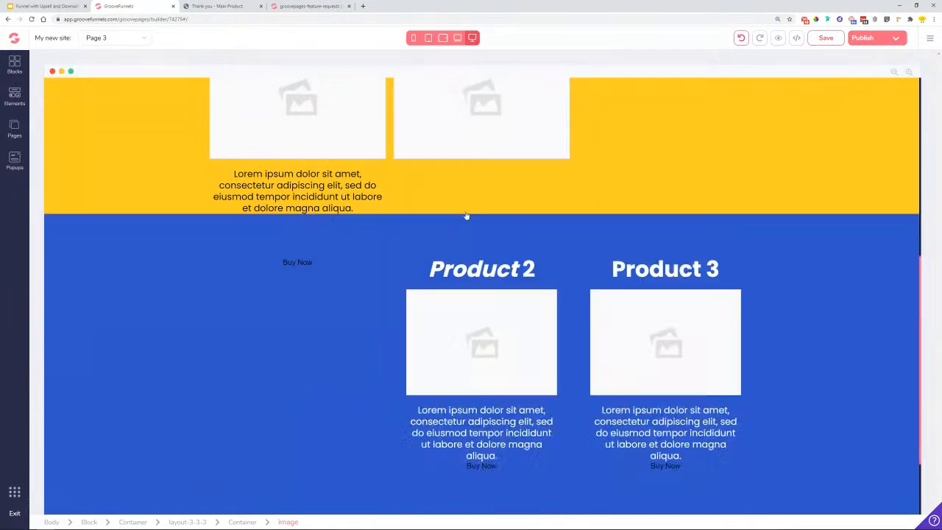
scroll(464, 250, "up", 4)
left_click(354, 380)
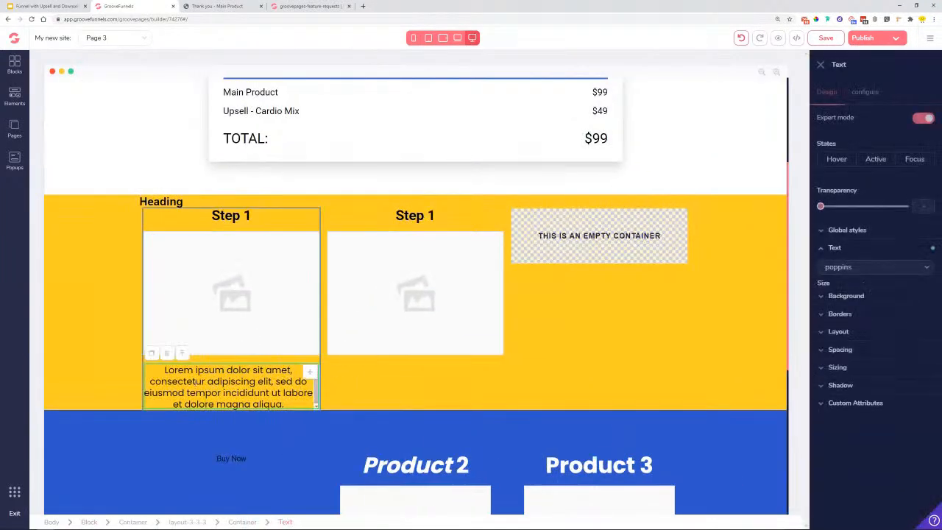
left_click(153, 354)
left_click_drag(302, 428, 468, 394)
- Rename the middle heading 'Step 2' and copy it and its image into the third column
left_click(479, 215)
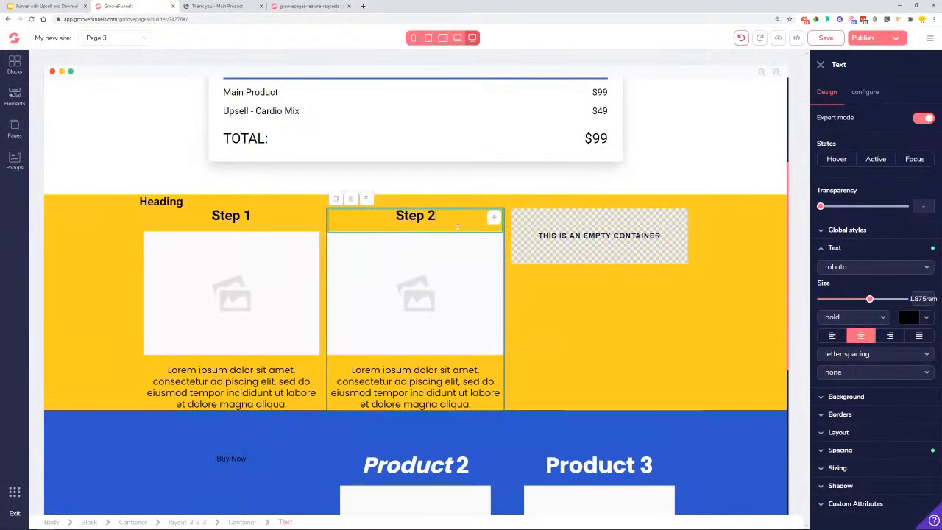
left_click(433, 241)
left_click(431, 217)
left_click(336, 198)
left_click_drag(442, 249, 611, 236)
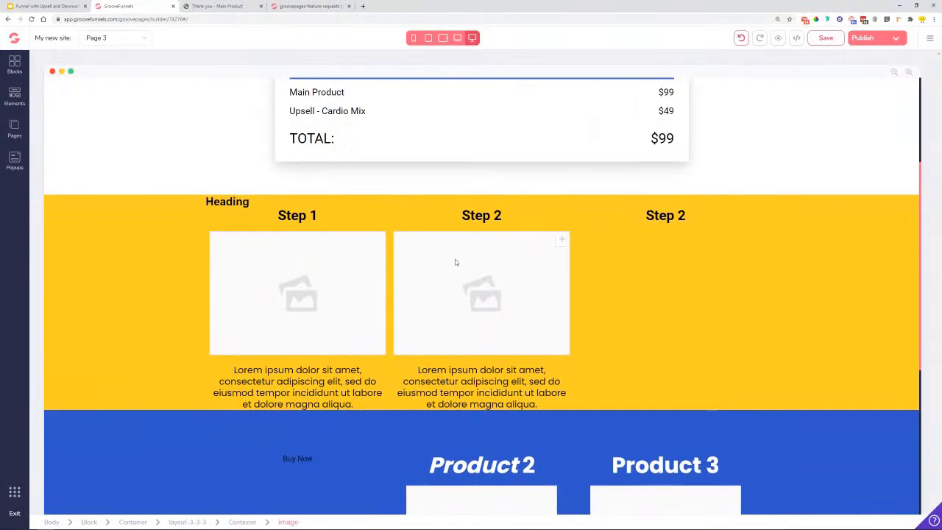
left_click(413, 255)
left_click(335, 220)
left_click_drag(479, 393, 681, 181)
- Duplicate the middle column's lorem ipsum text for the third column
scroll(625, 206, "up", 2)
left_click(478, 330)
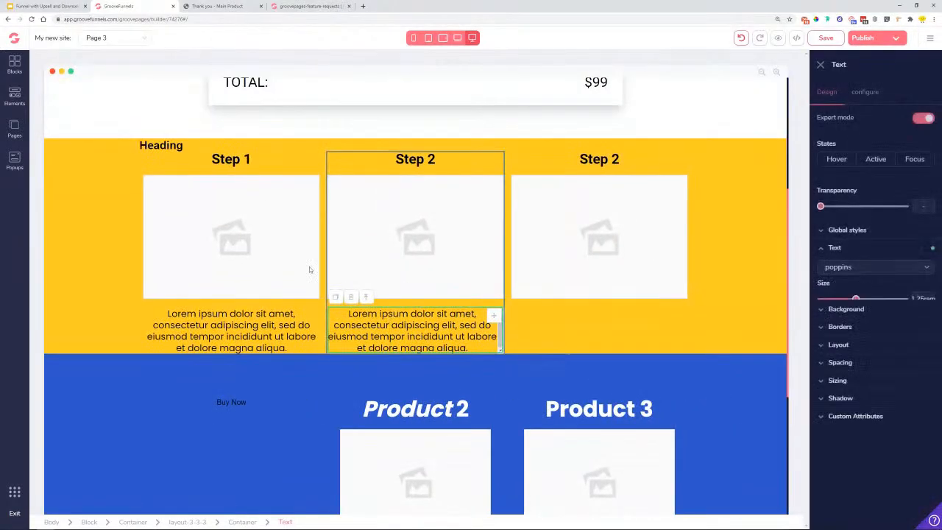
key("ctrl+d")
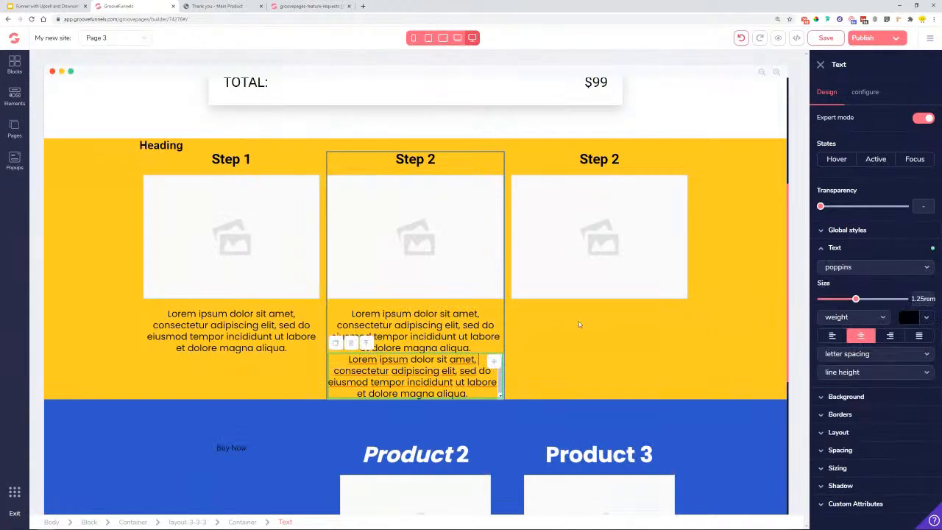
left_click(538, 343)
left_click(477, 367)
- Move the copied lorem text into the third column and delete the blue Product block
left_click_drag(494, 361, 614, 324)
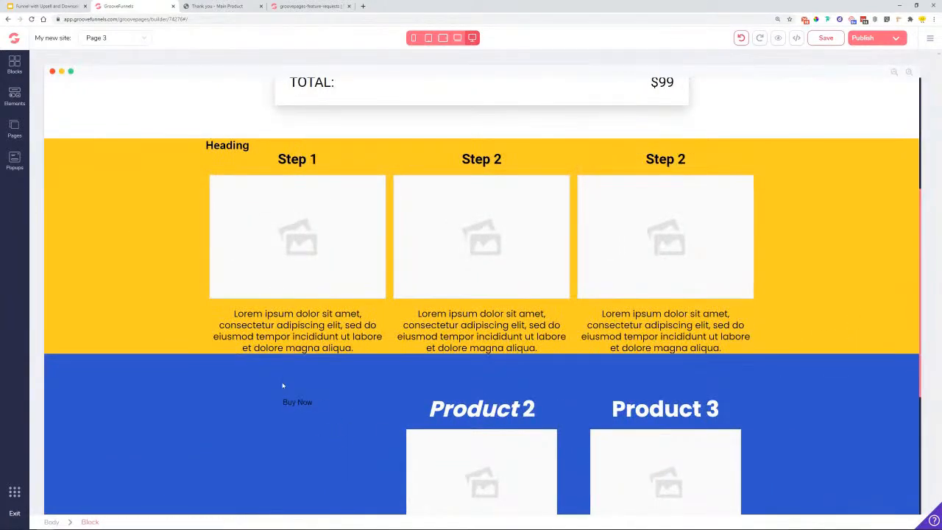
scroll(44, 396, "down", 2)
left_click(83, 316)
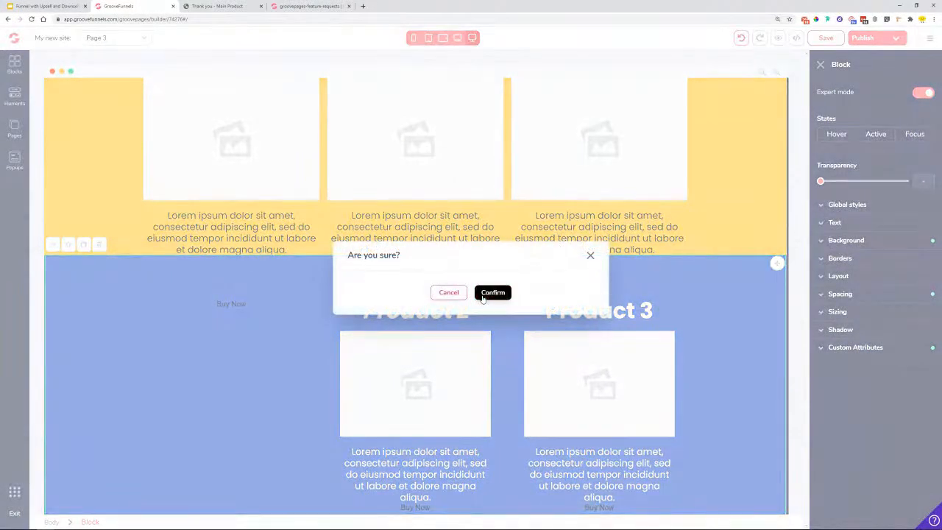
left_click(483, 295)
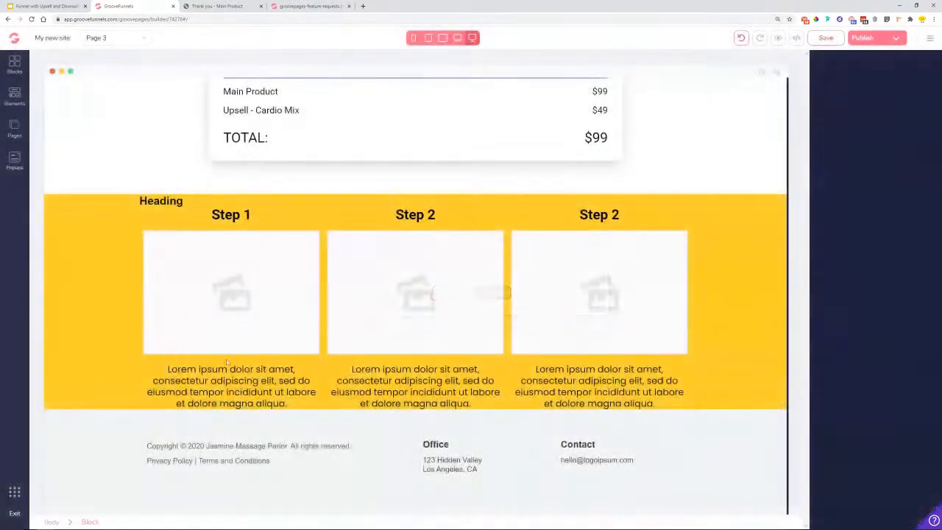
- Center the section's Heading and set it to Roboto at 6rem
left_click(242, 202)
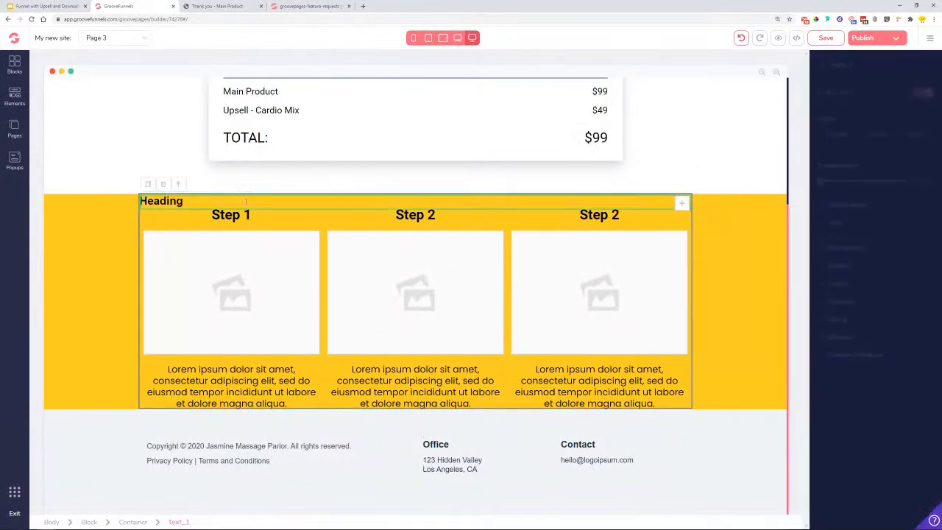
left_click(861, 311)
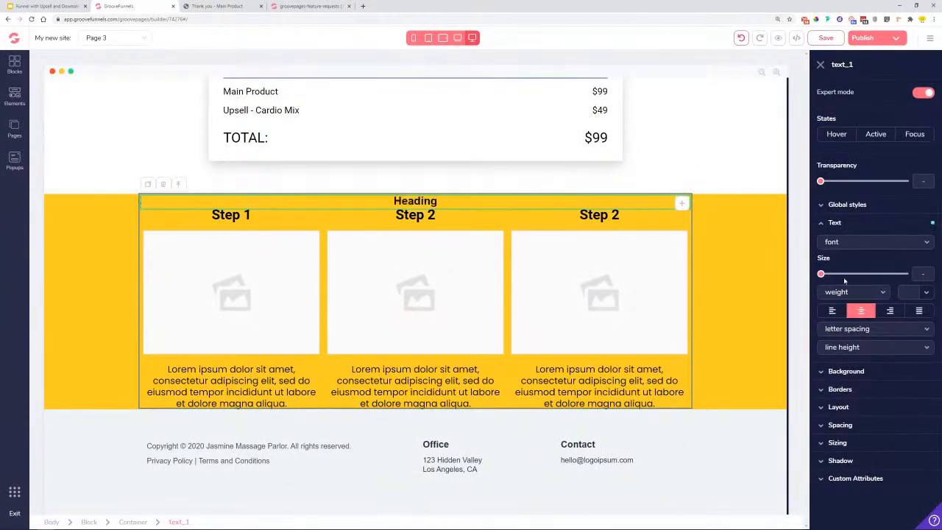
left_click(844, 243)
left_click(839, 296)
left_click_drag(826, 276, 898, 274)
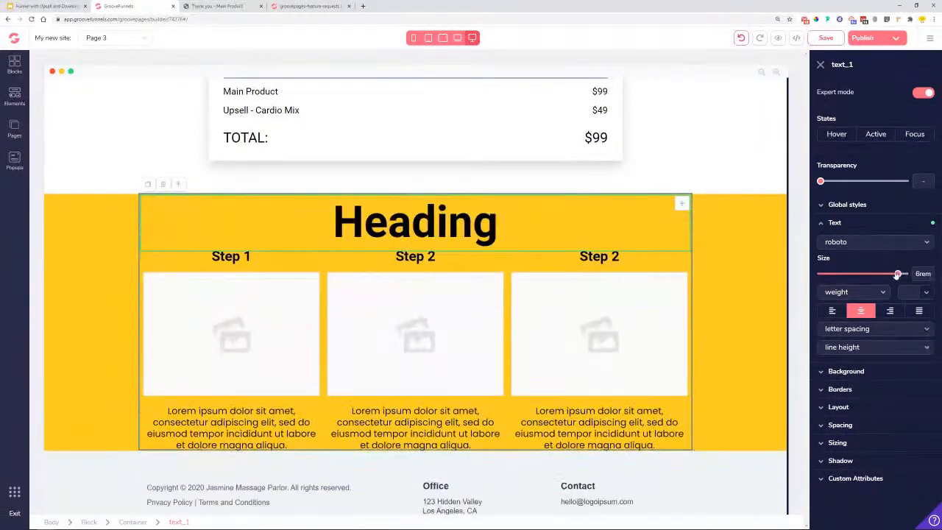
- Change the heading text to 'What now?', then to 'Next steps...'
double_click(448, 224)
left_click(447, 224)
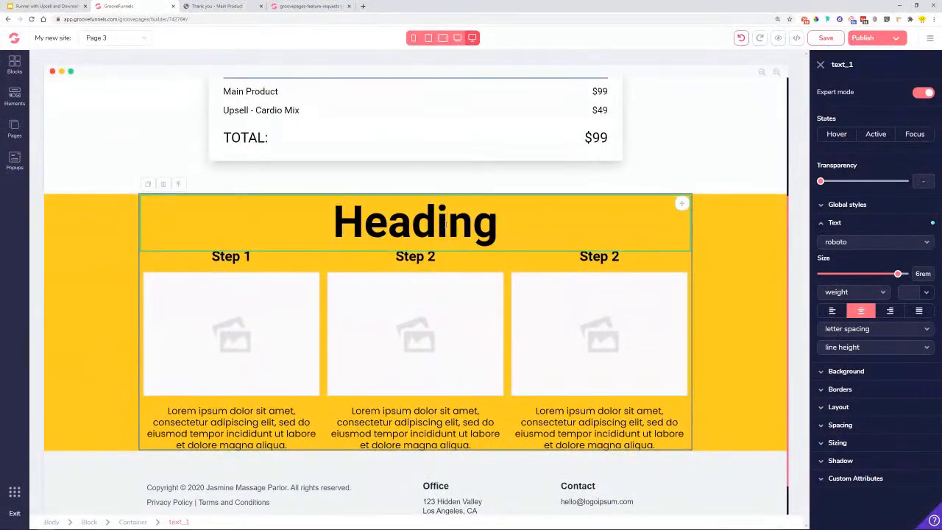
double_click(446, 225)
type("What now?")
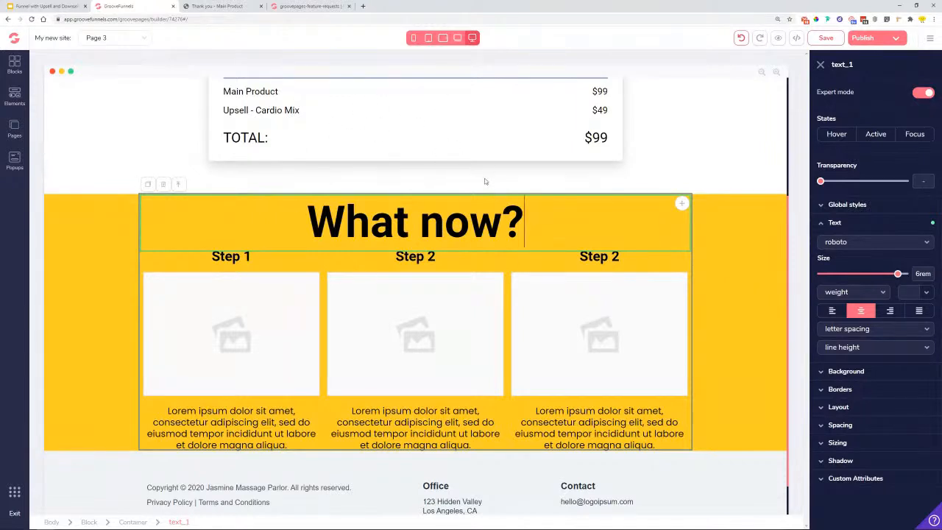
left_click_drag(551, 241, 321, 215)
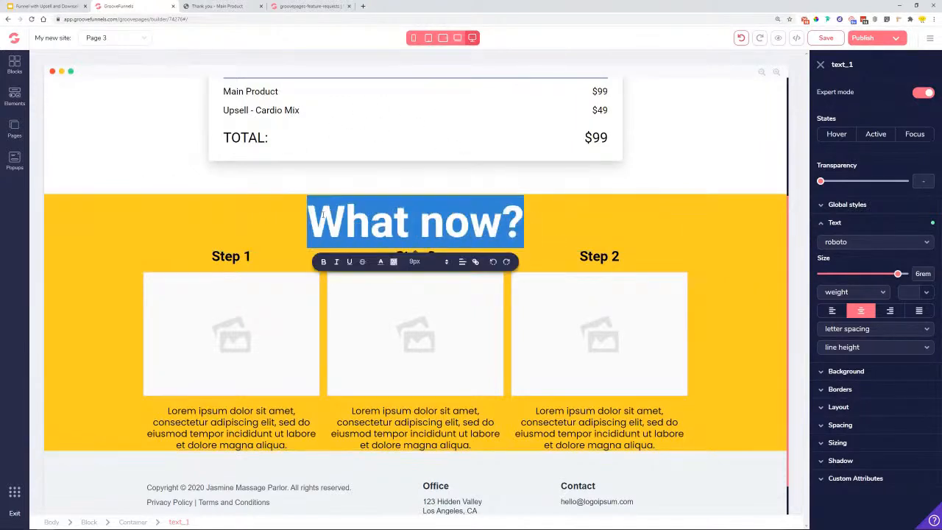
type("Next ste")
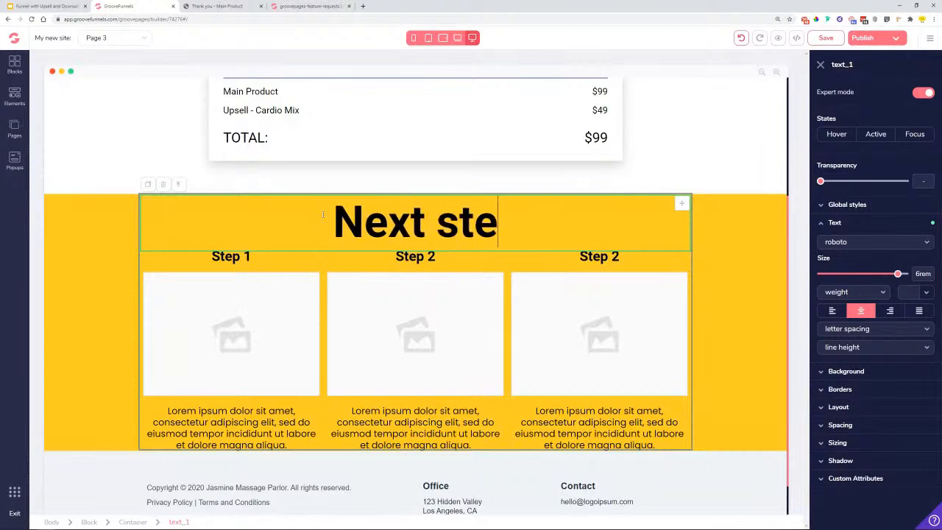
type("ps...")
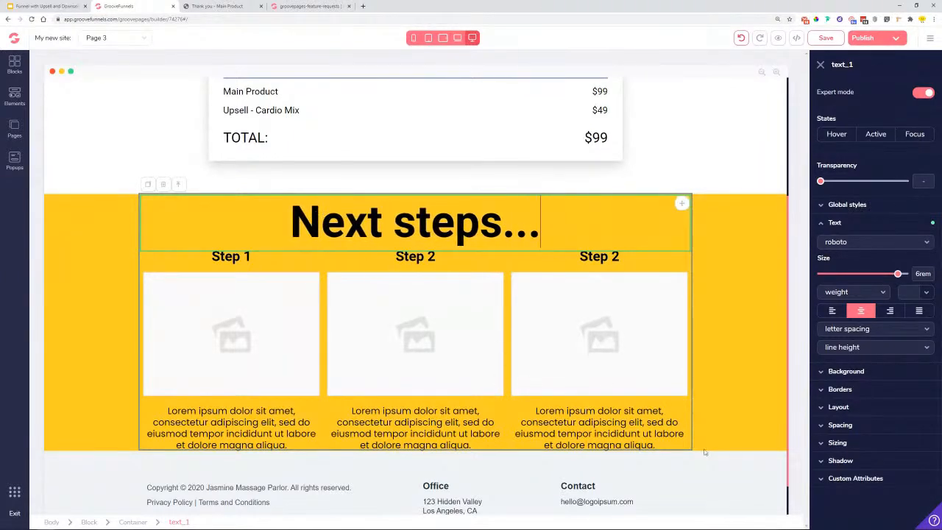
- Shrink the 'Next steps...' heading to 4.5rem with a 2.25rem bottom margin
left_click_drag(898, 275, 891, 274)
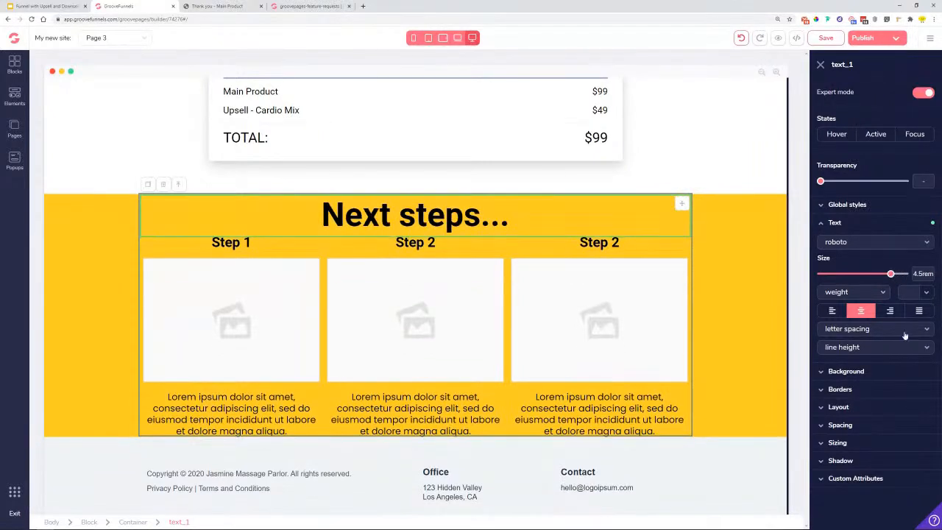
left_click(845, 426)
scroll(873, 486, "down", 1)
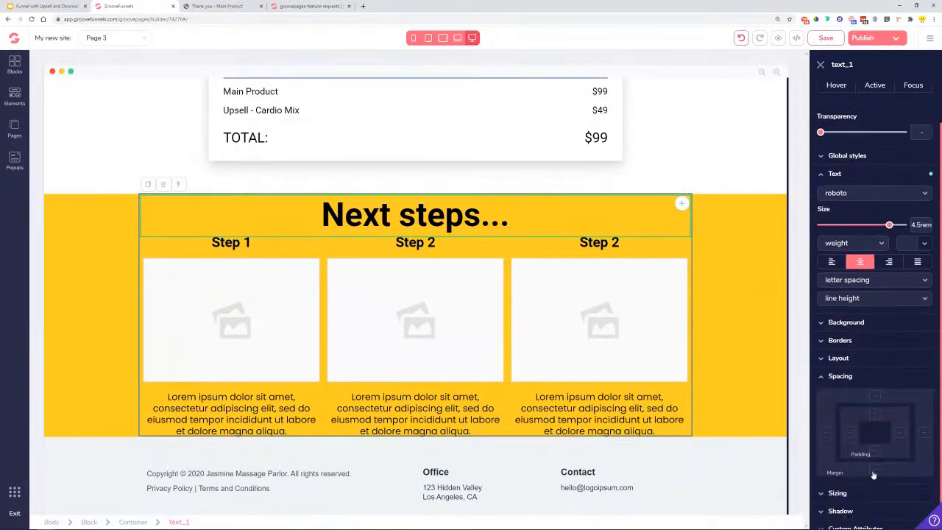
left_click(874, 471)
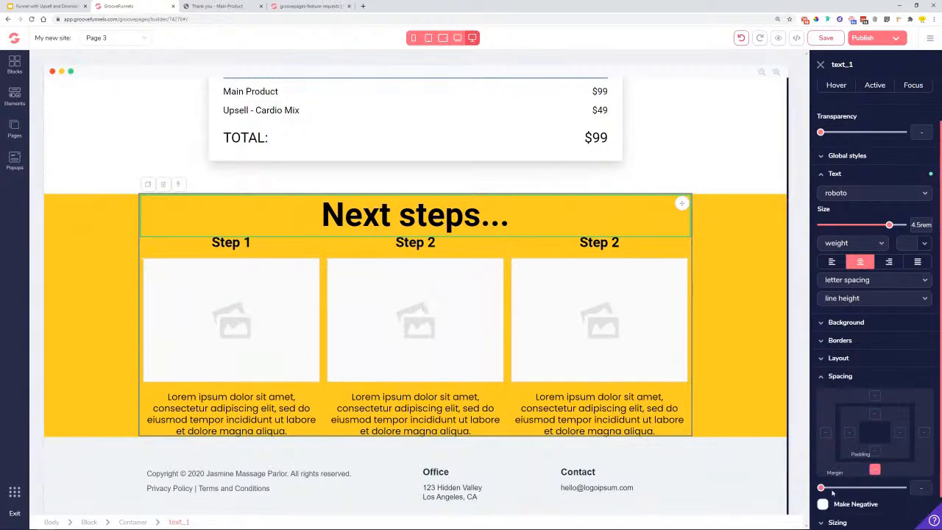
left_click_drag(822, 489, 860, 488)
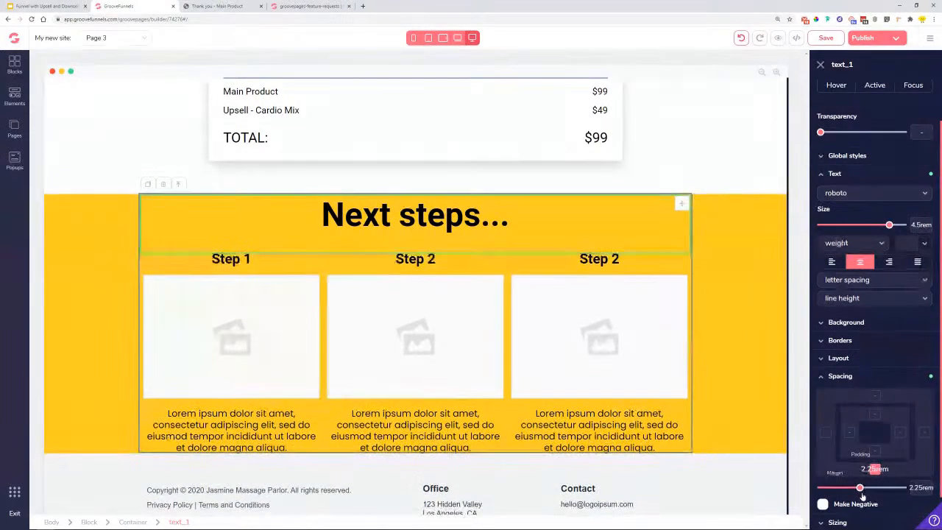
left_click(729, 436)
- Give the yellow Next steps block 5rem bottom padding and 2.5rem top padding, top margin 0
left_click(859, 304)
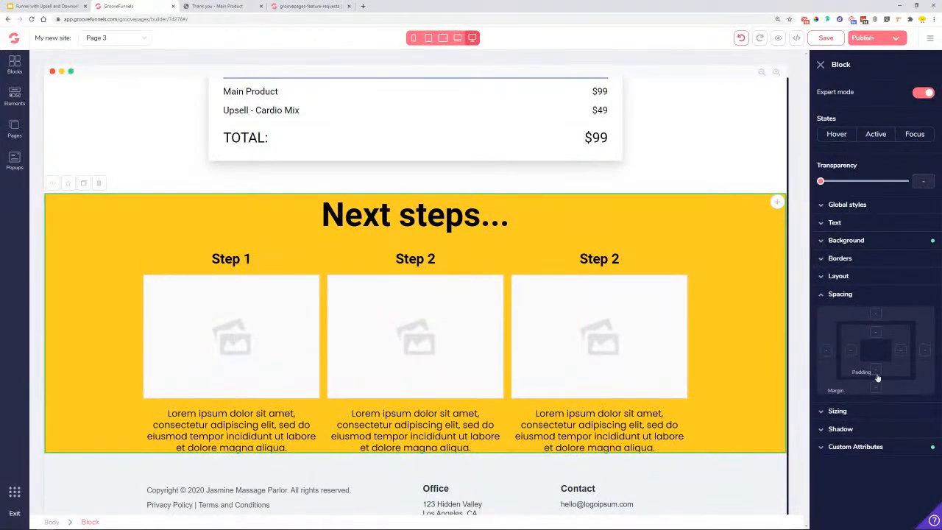
left_click(876, 373)
left_click_drag(828, 407, 888, 427)
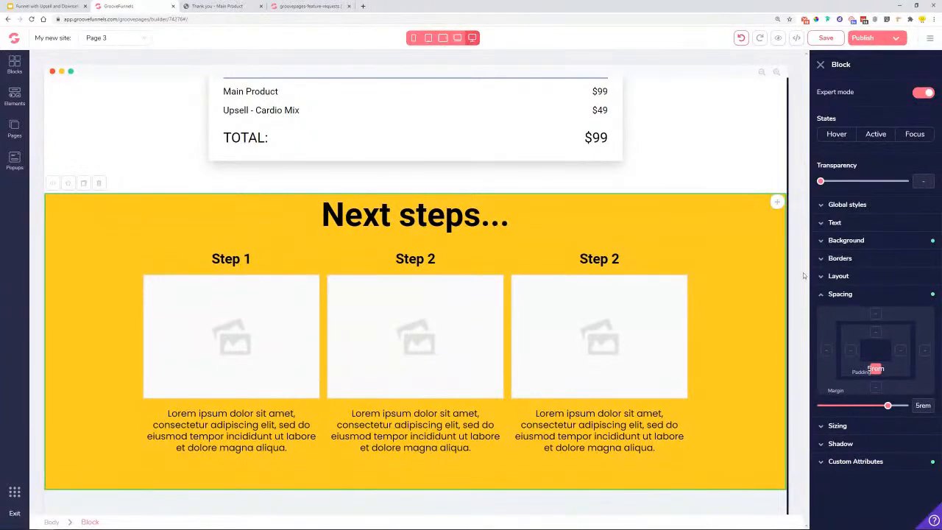
left_click(875, 314)
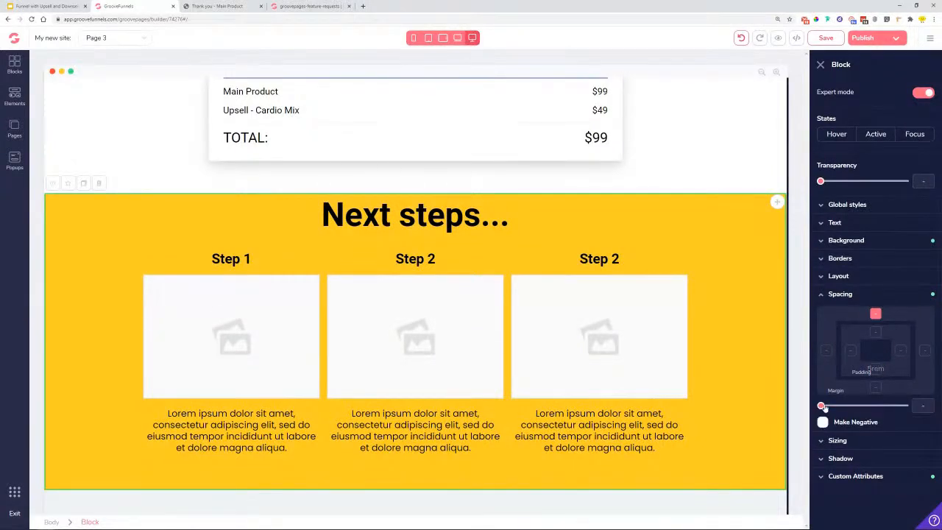
left_click_drag(823, 407, 866, 405)
left_click(875, 332)
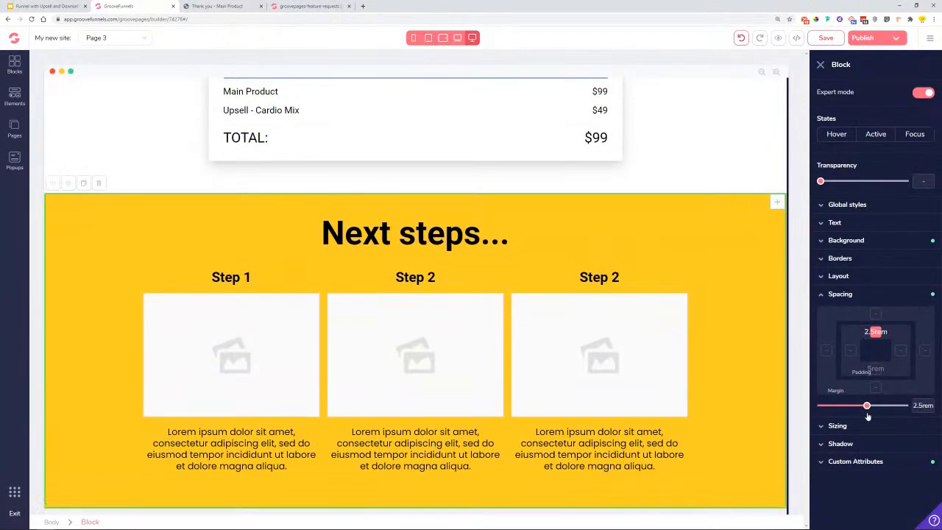
scroll(741, 391, "up", 1)
scroll(456, 250, "down", 2)
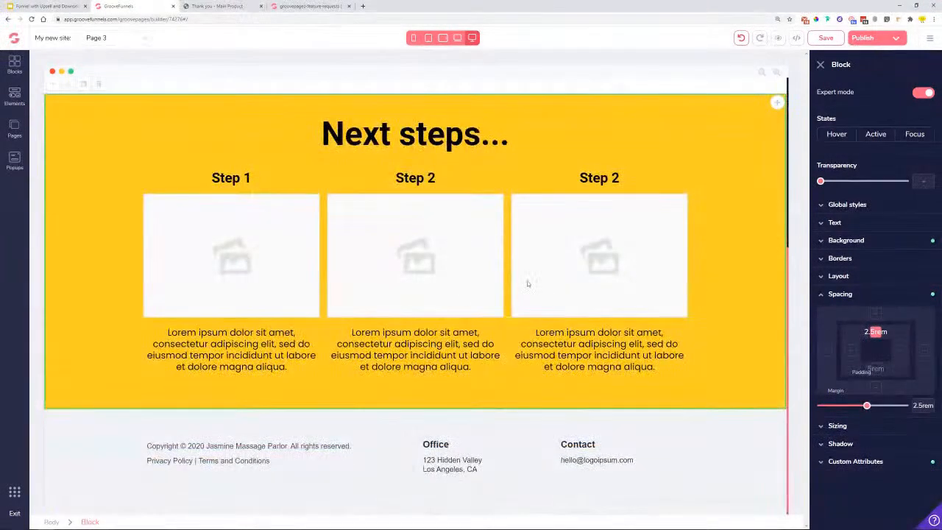
scroll(634, 287, "up", 4)
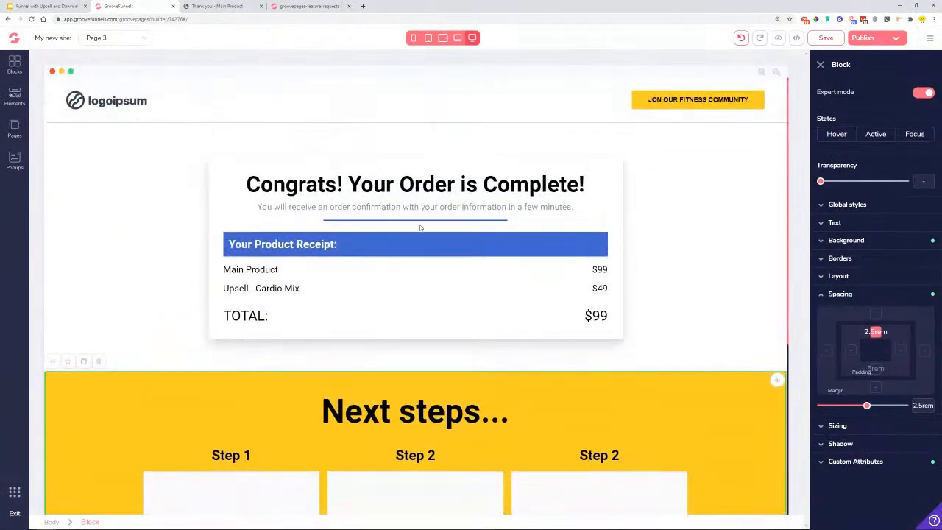
- Make the divider line under the subtitle yellow (#FFCC24)
left_click(416, 223)
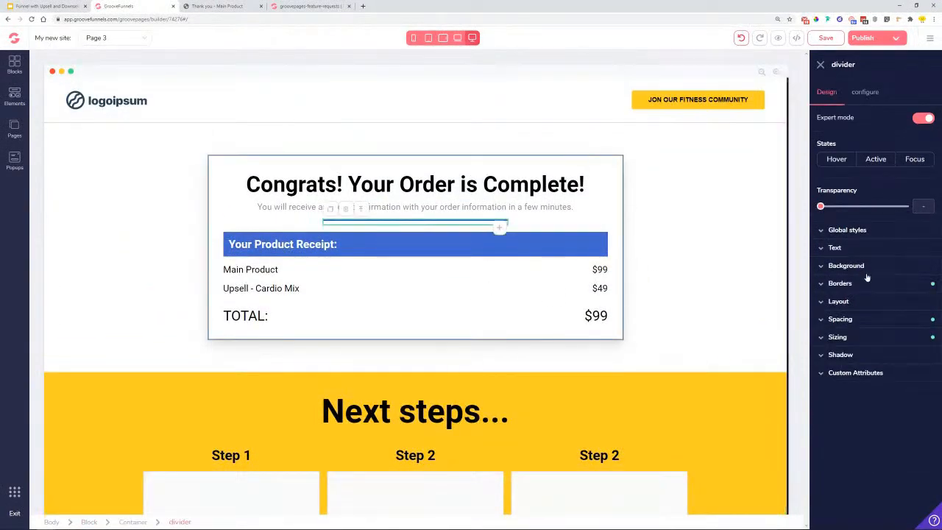
left_click(840, 283)
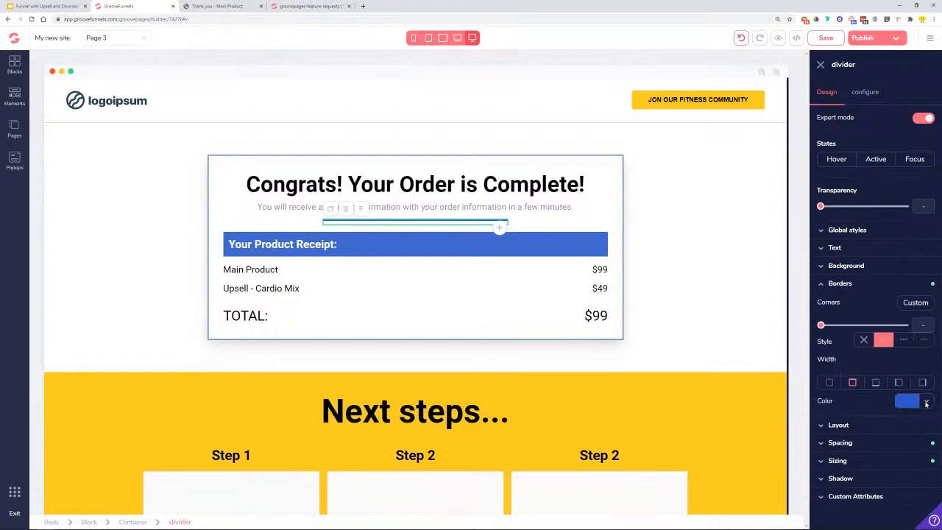
left_click(926, 401)
mouse_move(831, 471)
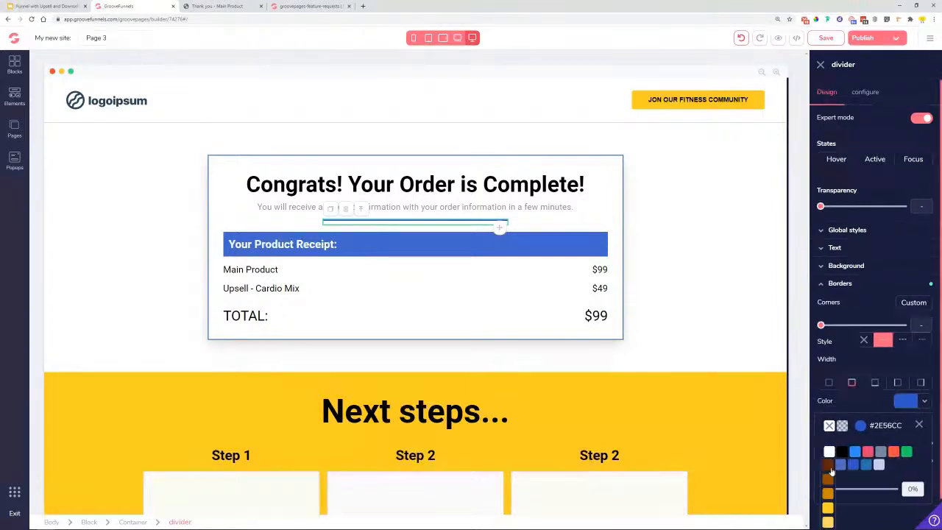
left_click(828, 509)
- Set the 'Your Product Receipt:' header bar background to yellow (#FFCC24)
left_click(521, 253)
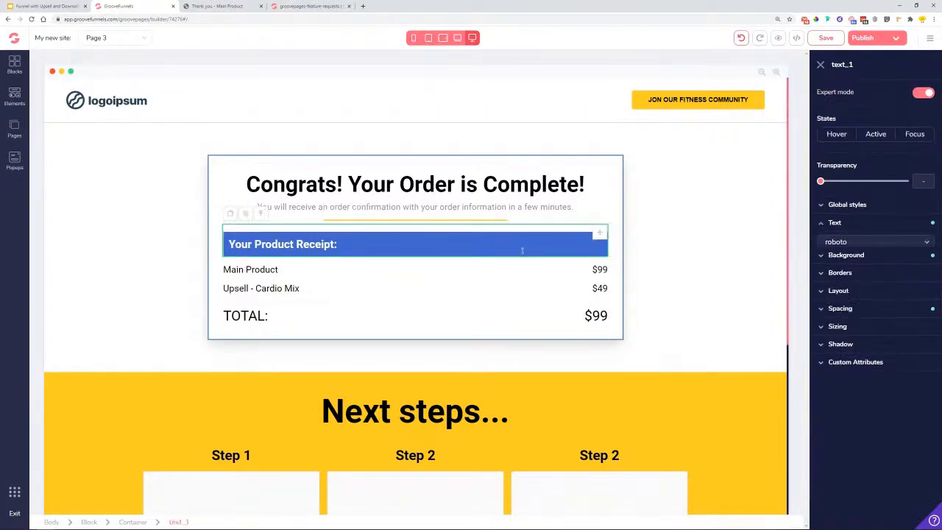
left_click(846, 371)
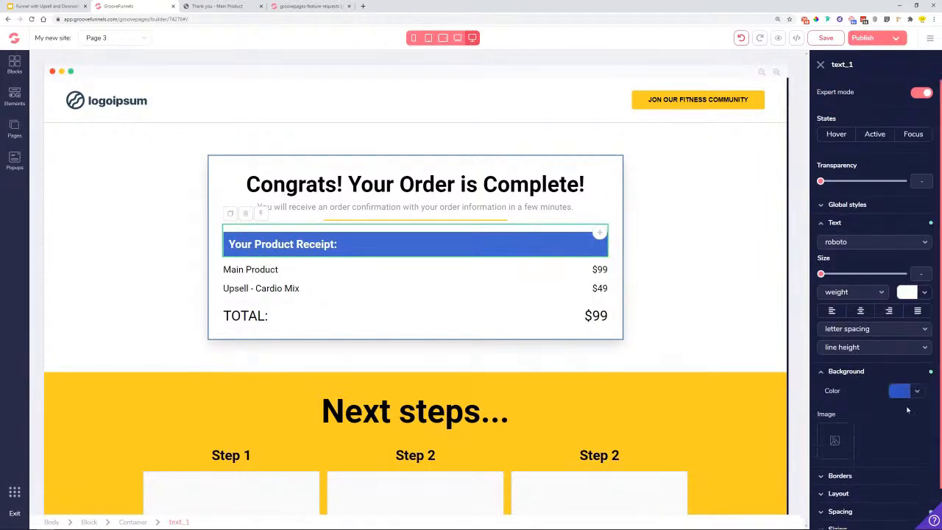
left_click(900, 391)
mouse_move(820, 462)
left_click(821, 507)
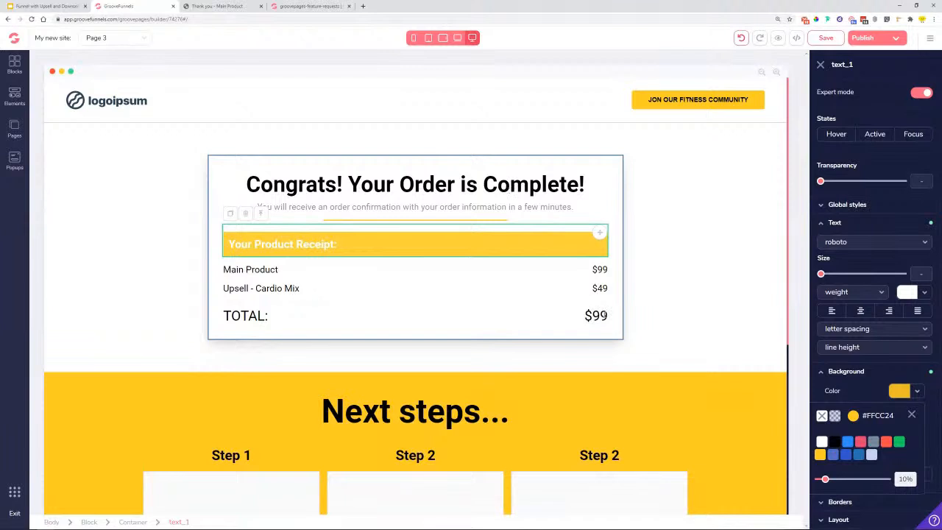
- Change the receipt TOTAL to $148 and save the page
left_click(588, 315)
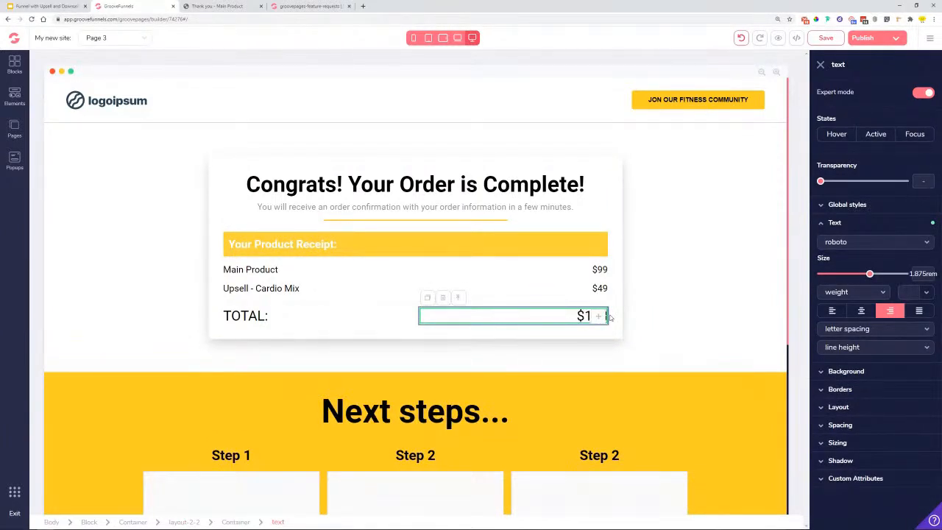
type("48")
left_click(728, 281)
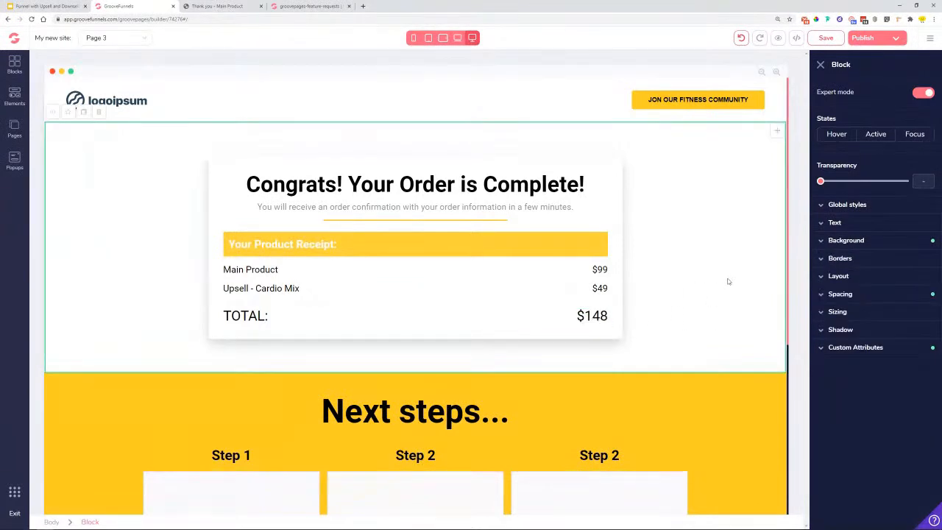
scroll(475, 283, "down", 2)
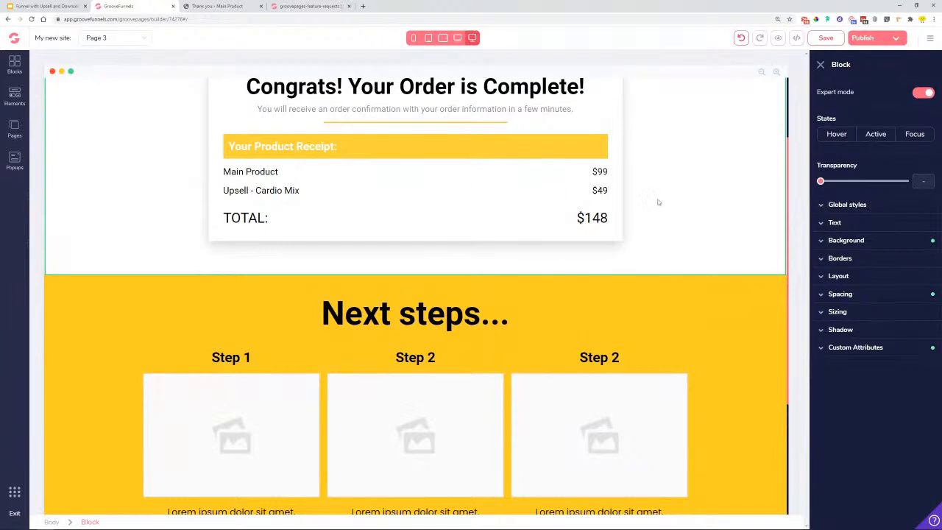
left_click(826, 38)
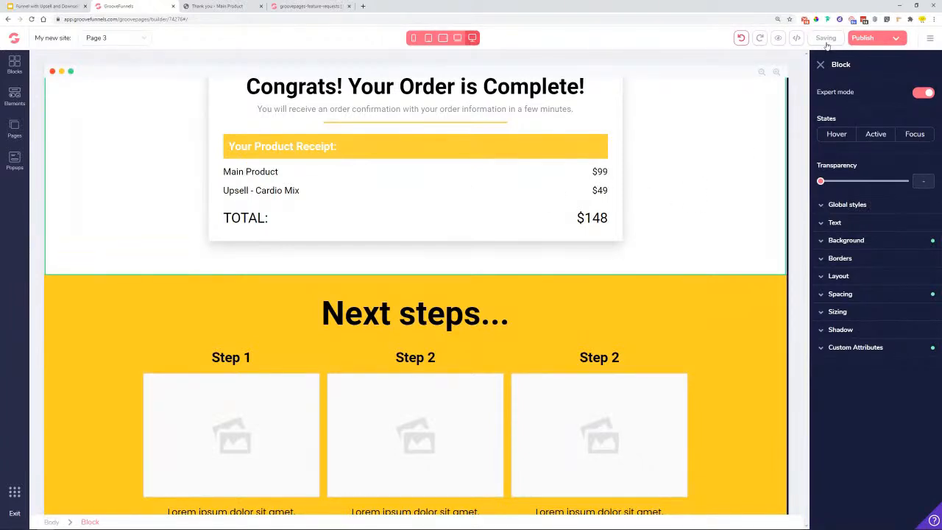
- Make the receipt header text black (#000000) and save the page again
scroll(441, 147, "up", 2)
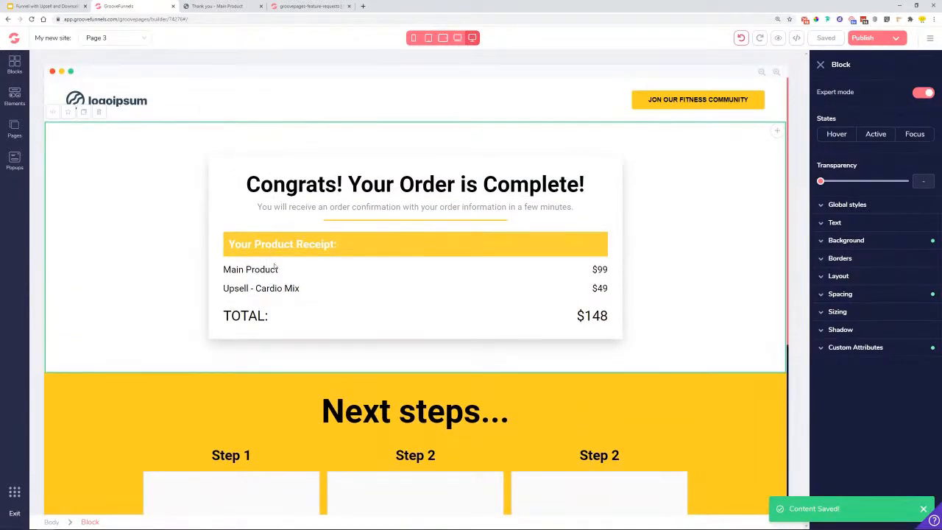
left_click(280, 245)
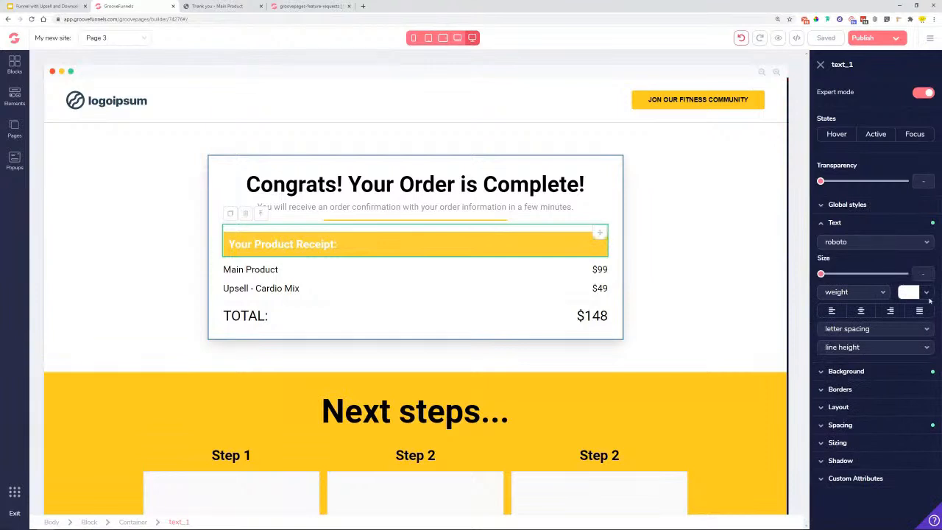
left_click(909, 292)
left_click(843, 342)
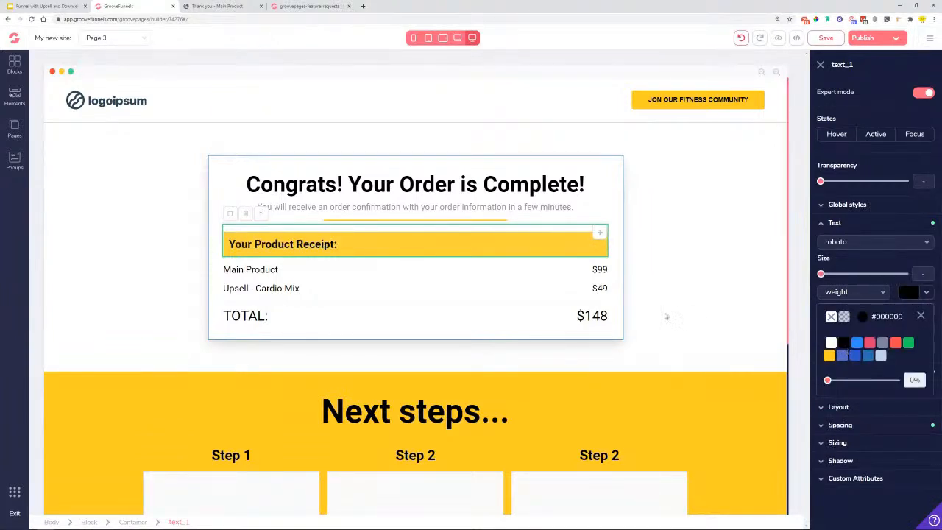
left_click(684, 276)
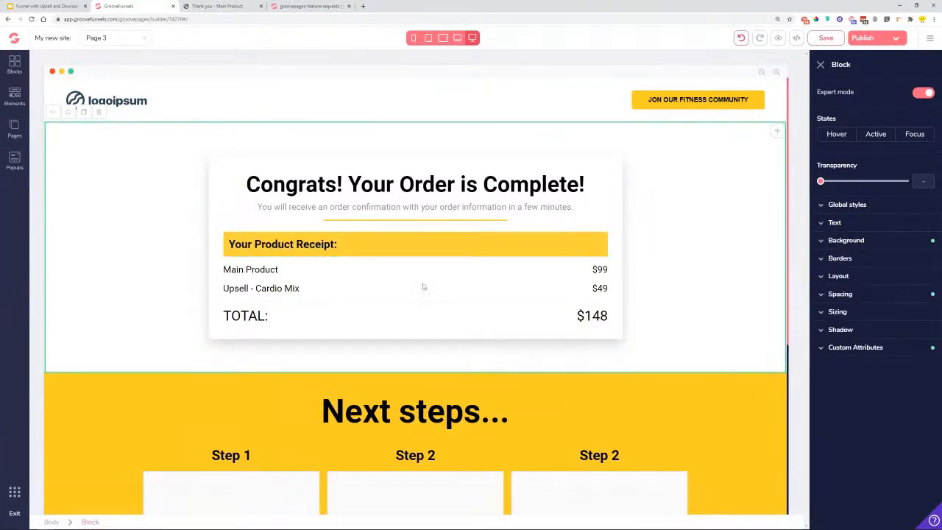
scroll(152, 267, "down", 1)
scroll(151, 267, "up", 1)
left_click(830, 41)
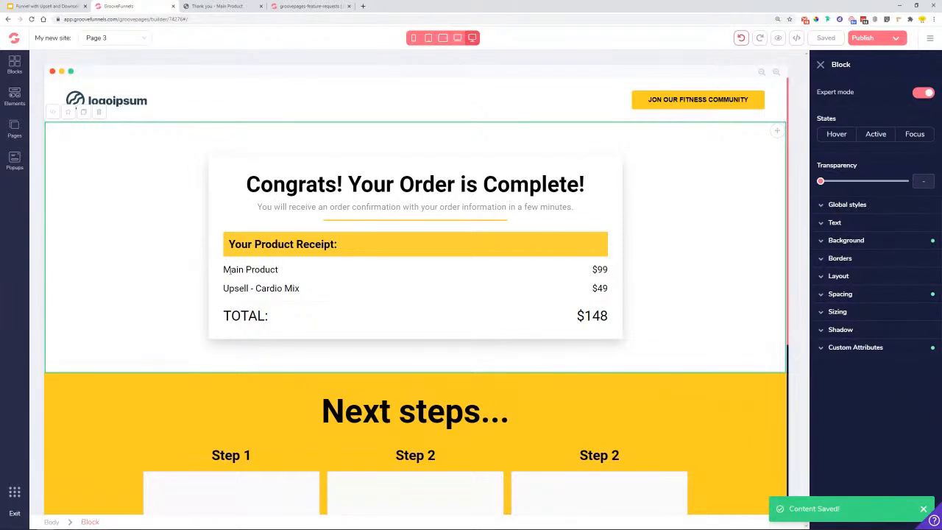
- In Page 3's settings, rename the page to 'Order Confirmation M+U'
left_click(14, 127)
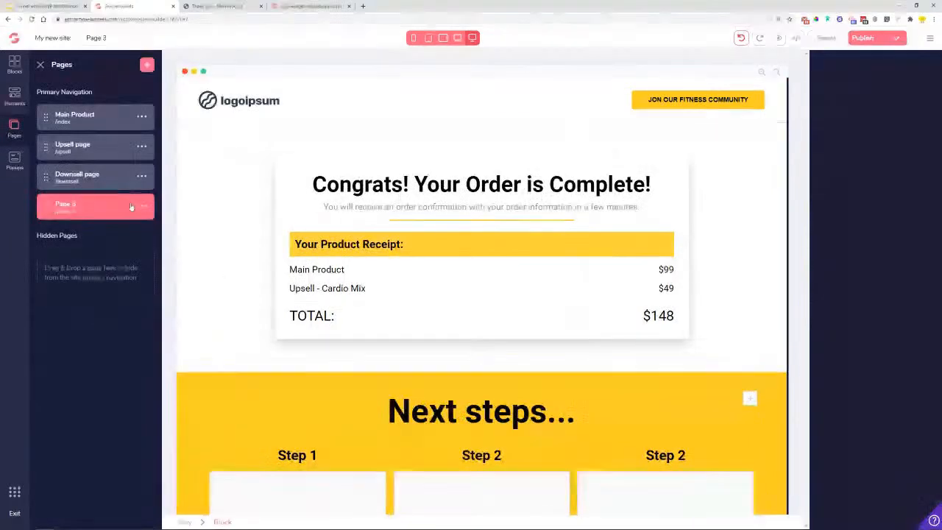
left_click(140, 205)
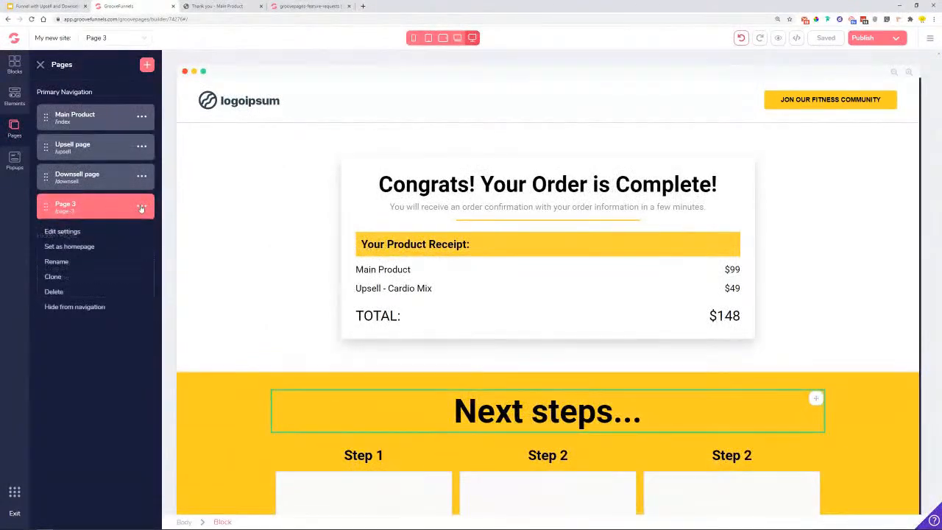
left_click(69, 231)
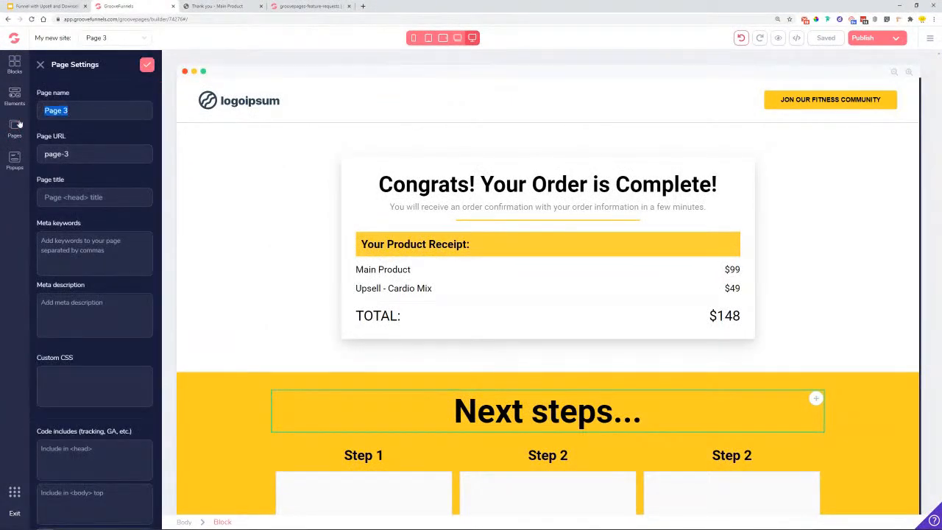
type("Order Confirmation M+U")
left_click_drag(80, 154, 25, 158)
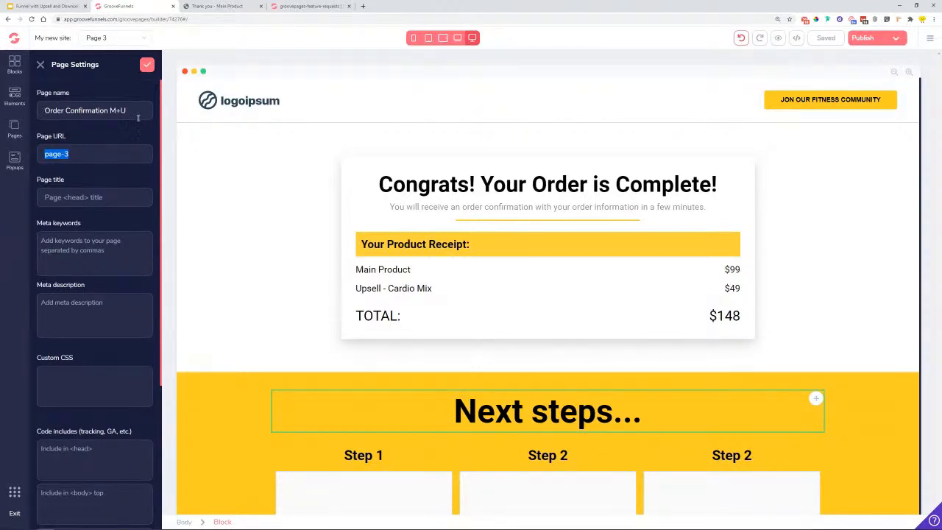
- Change the Order Confirmation M+U page URL to main-upsell and save the settings
left_click(126, 156)
key("shift+Home")
type("main-upse")
left_click(147, 64)
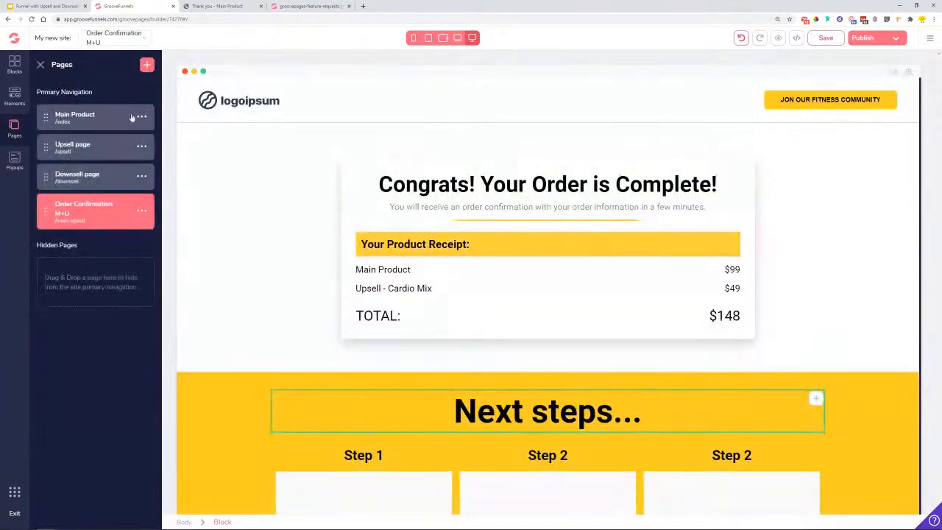
left_click(142, 211)
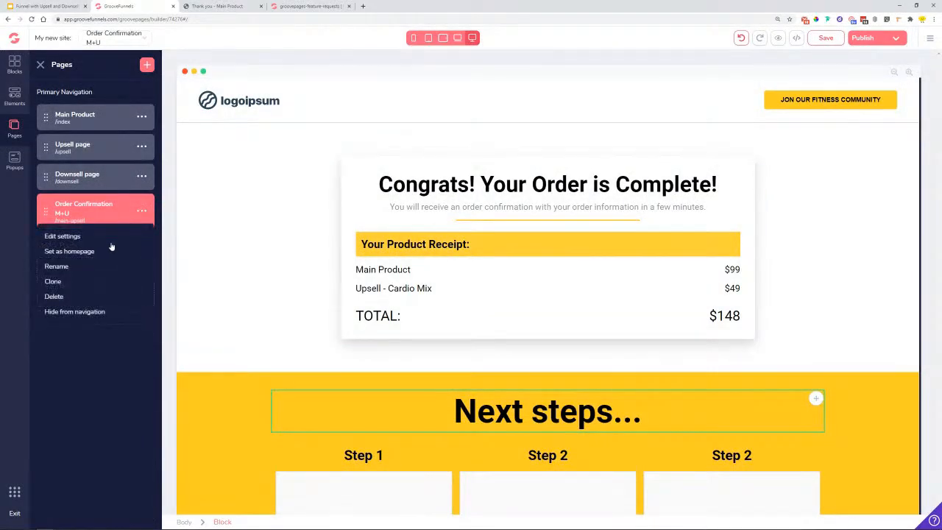
- Clone the Order Confirmation M+U page and open the copy for editing
left_click(64, 281)
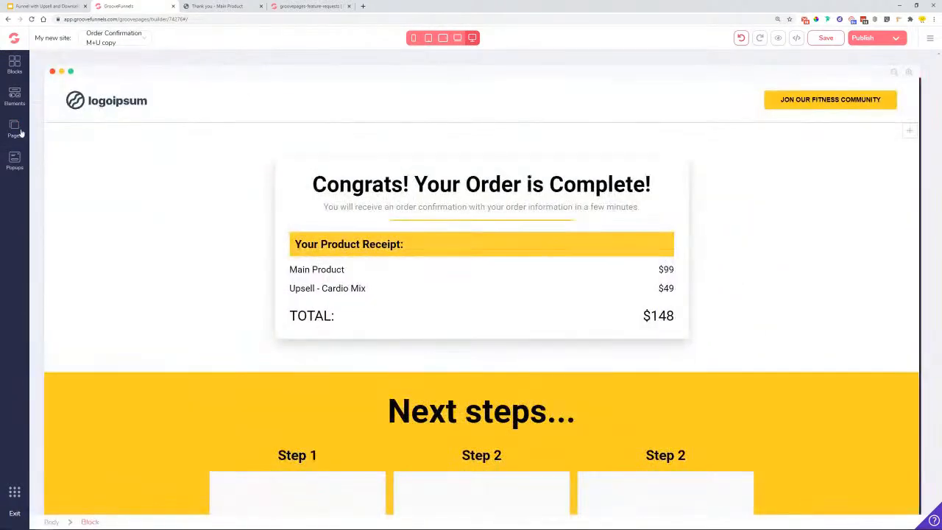
left_click(15, 130)
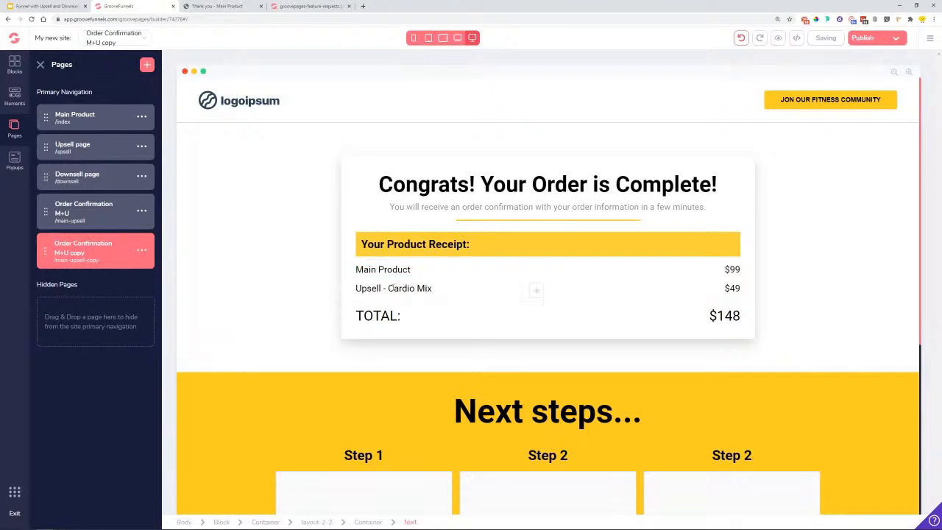
left_click(381, 288)
double_click(370, 288)
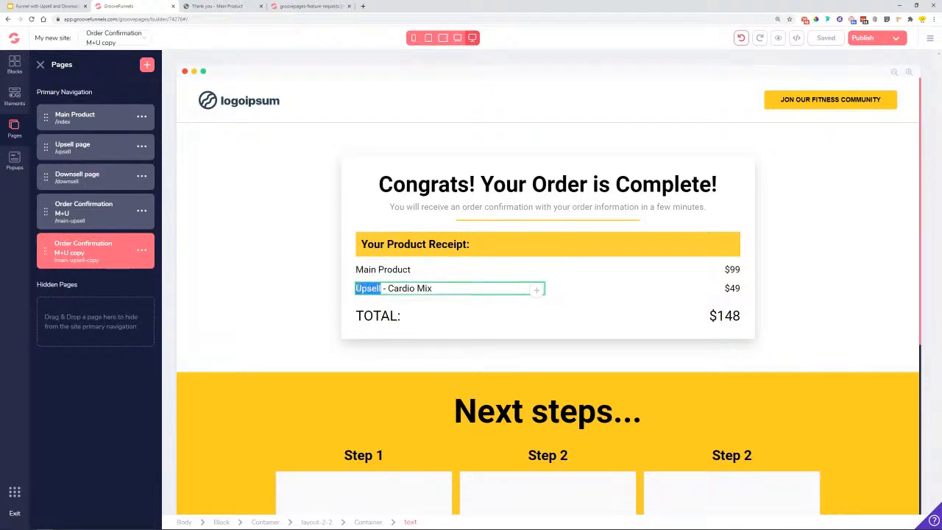
left_click(371, 297)
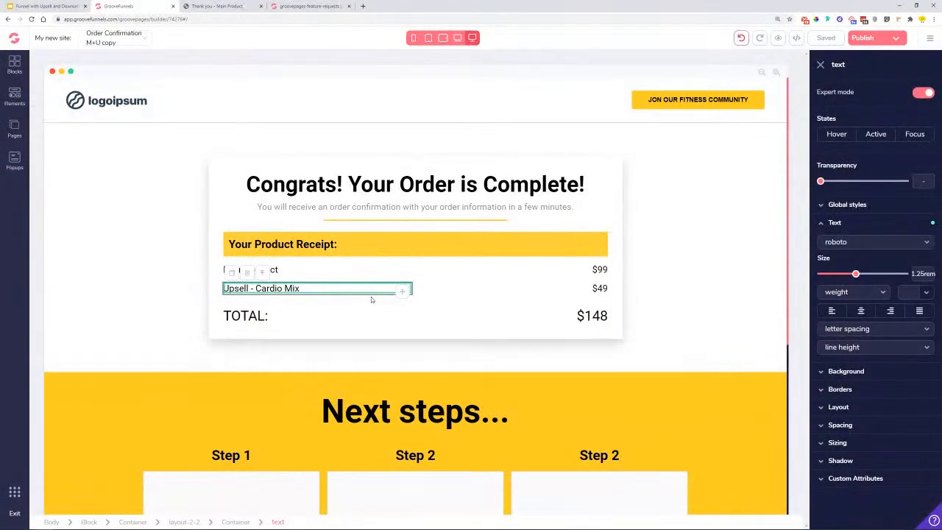
- Rename the second receipt line from 'Upsell - Cardio Mix' to 'Downsell - Cardio Book'
double_click(244, 289)
key("BackSpace")
key("BackSpace")
key("BackSpace")
key("BackSpace")
key("BackSpace")
key("BackSpace")
key("BackSpace")
type("Downsell")
key("ctrl+shift+Left")
type("Book")
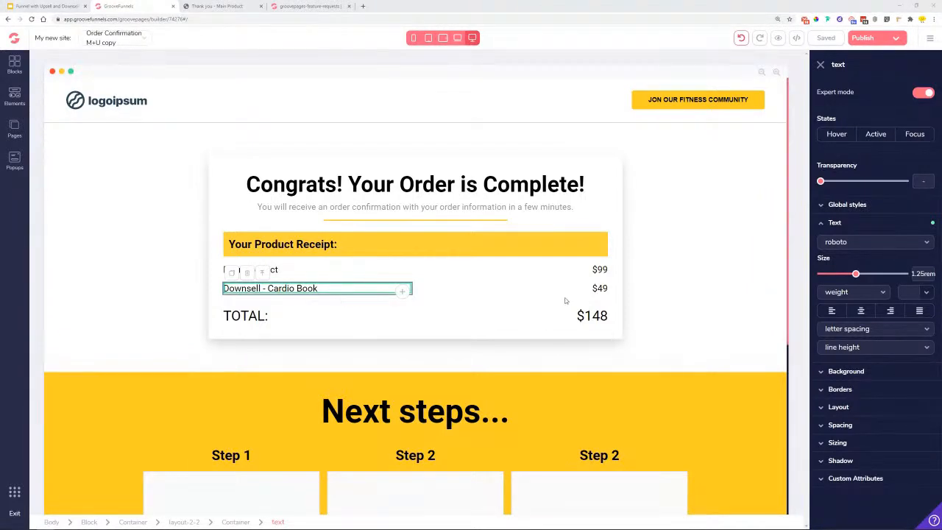
- Change the line price to $29 and the TOTAL to $128, then save the page
left_click(600, 290)
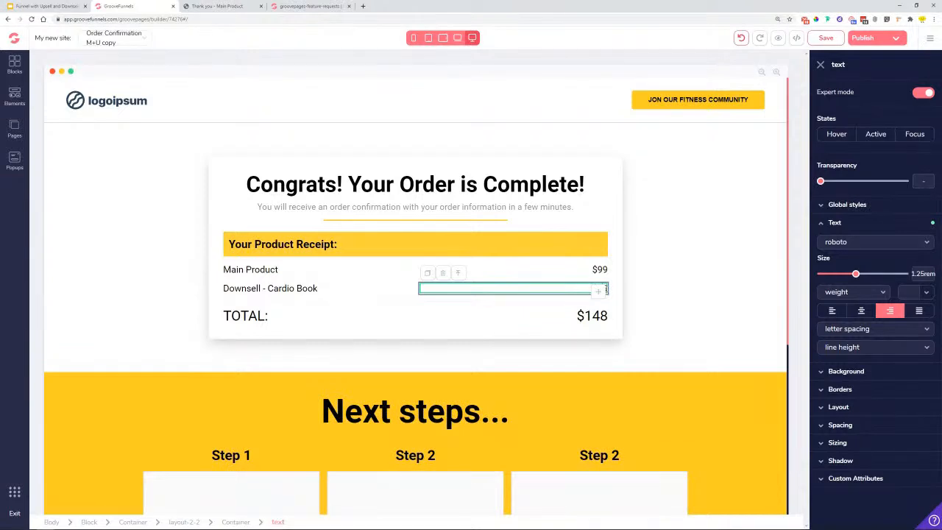
left_click(599, 316)
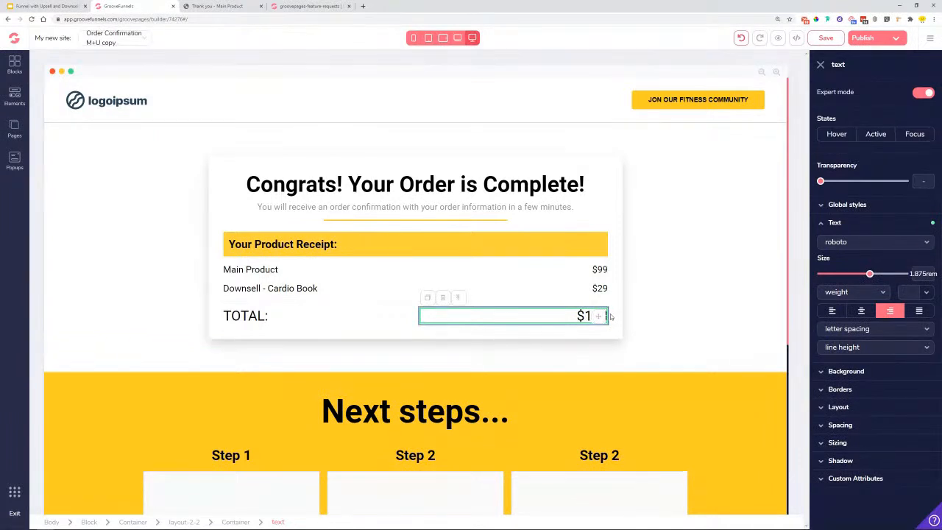
key("BackSpace")
key("BackSpace")
type("28")
left_click(654, 278)
left_click(841, 38)
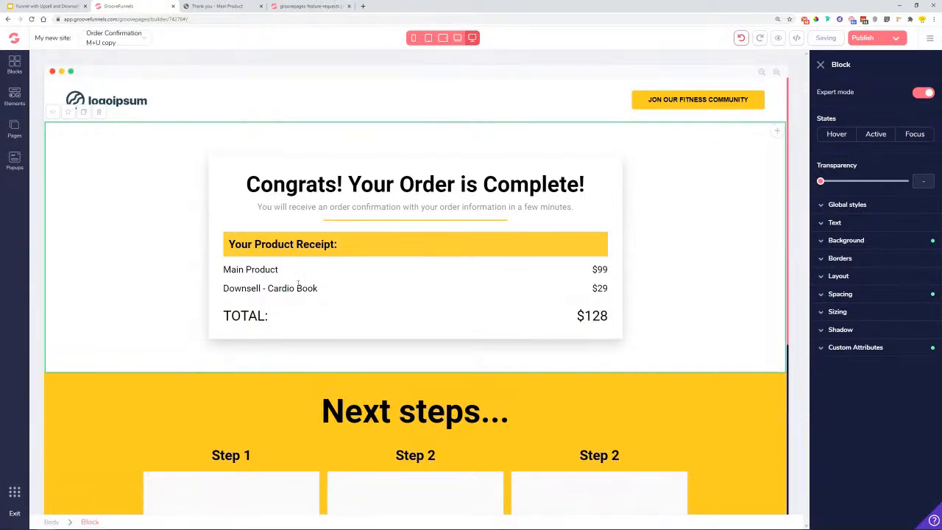
left_click(16, 131)
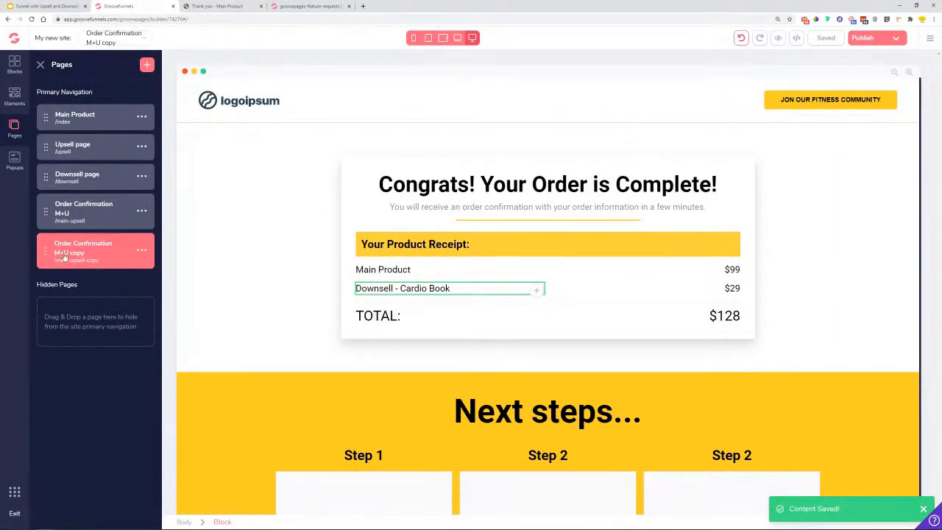
- Rename the copied page 'Order Confirmation M+D' with URL main-downsell and save its settings
left_click(141, 253)
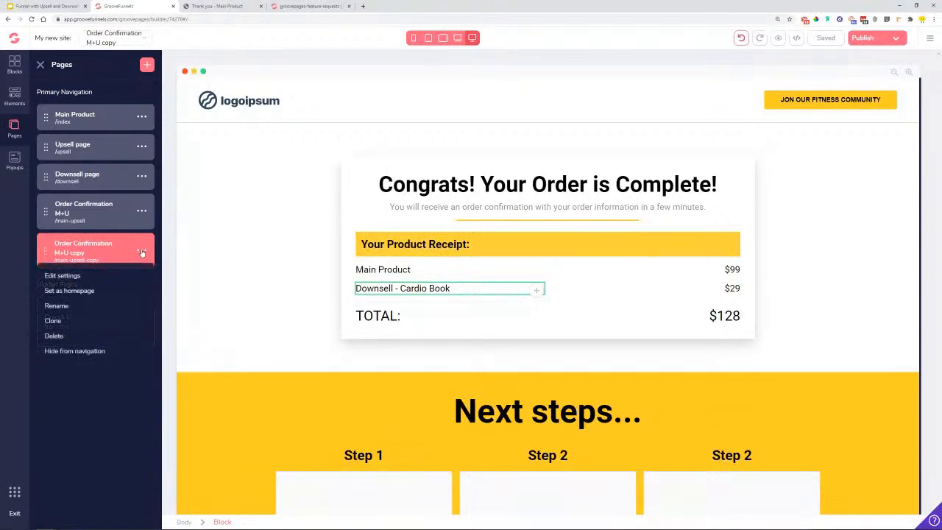
left_click(55, 273)
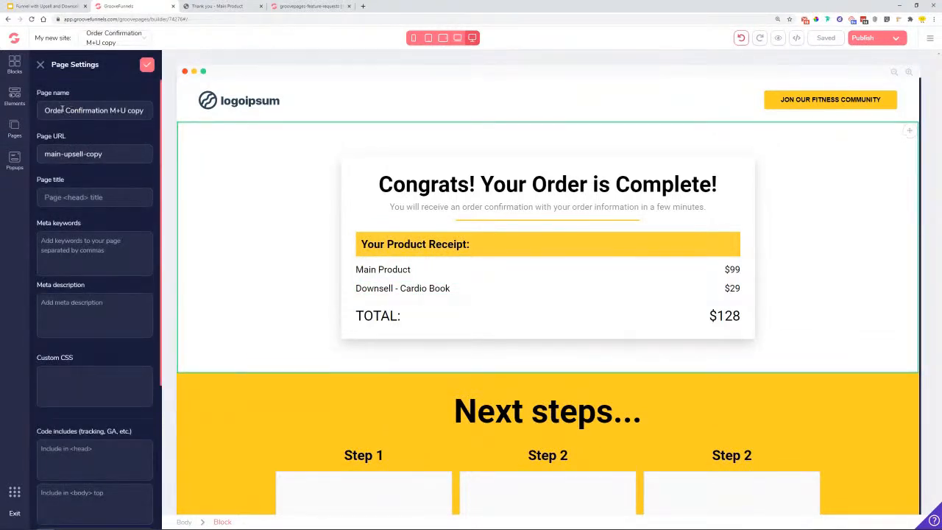
left_click(123, 111)
key("shift+End")
key("BackSpace")
type("D")
left_click_drag(102, 155, 66, 152)
type("downsell")
left_click(146, 65)
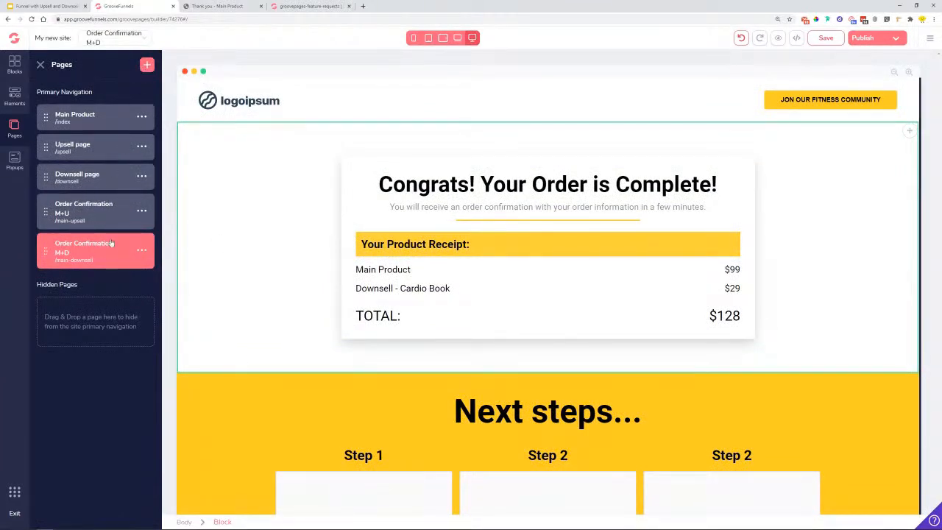
left_click(141, 250)
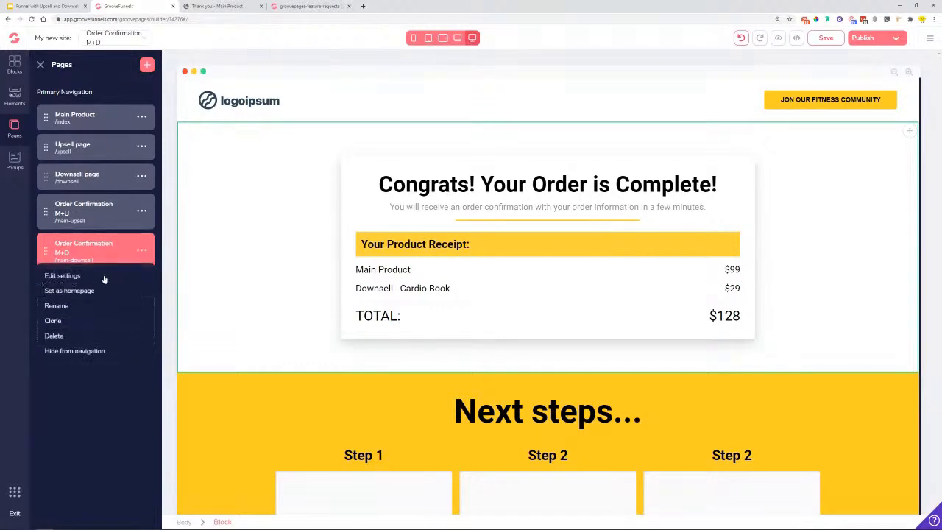
- Clone the Order Confirmation M+D page
left_click(58, 321)
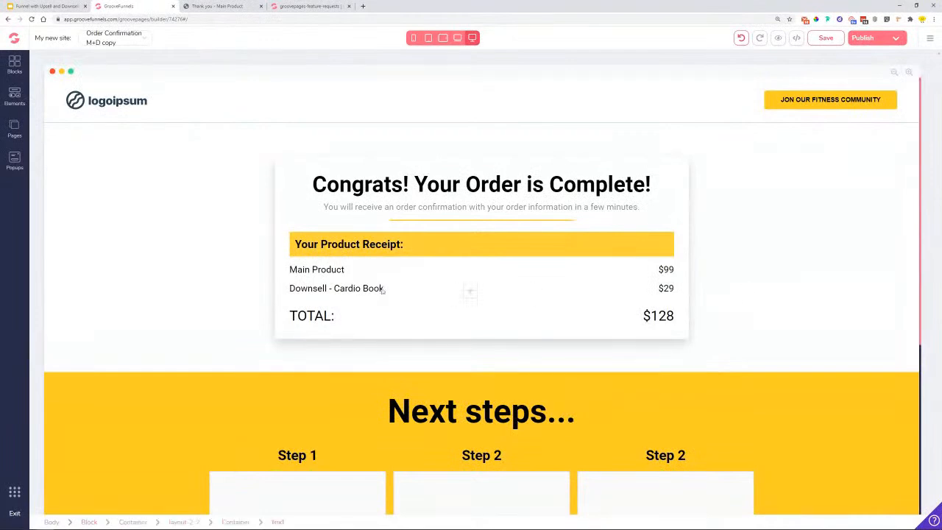
left_click(345, 288)
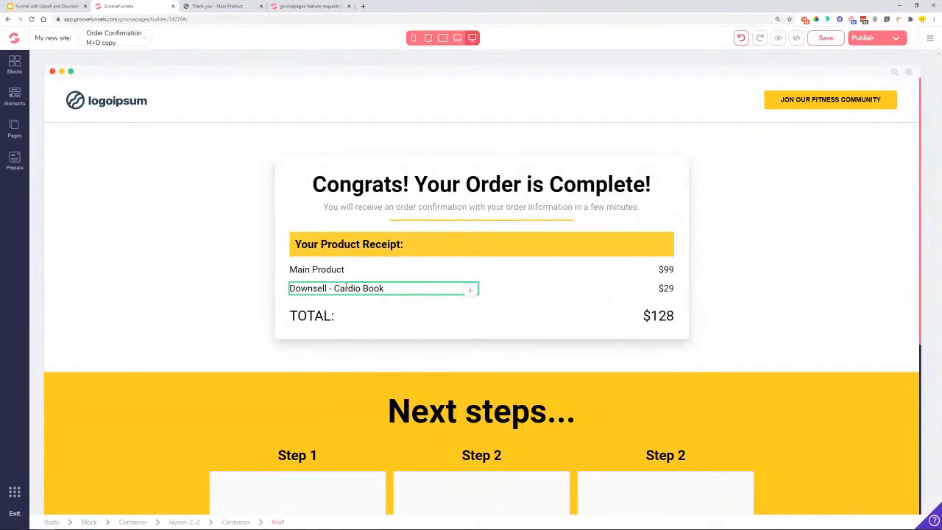
left_click(14, 128)
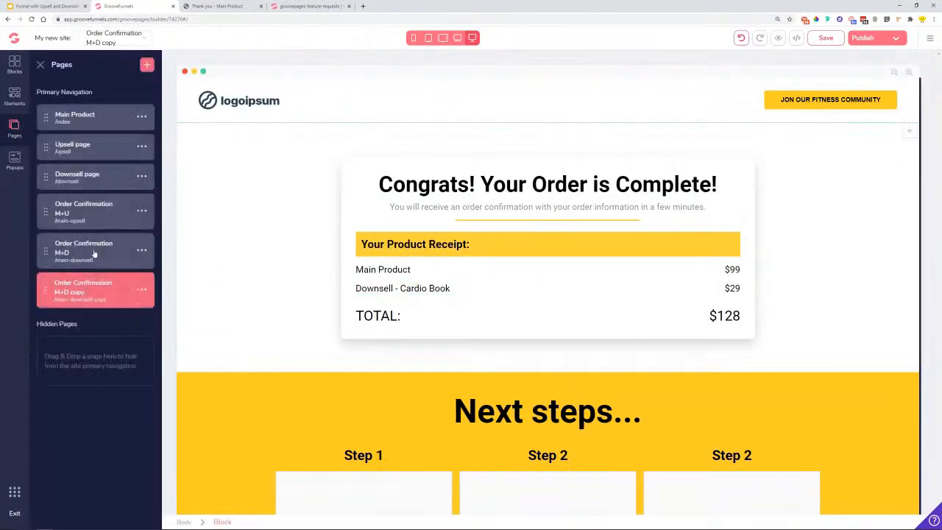
- Name the copy 'Order Confirmation Main Product' with URL main, and move it above M+U
left_click(141, 289)
left_click(104, 315)
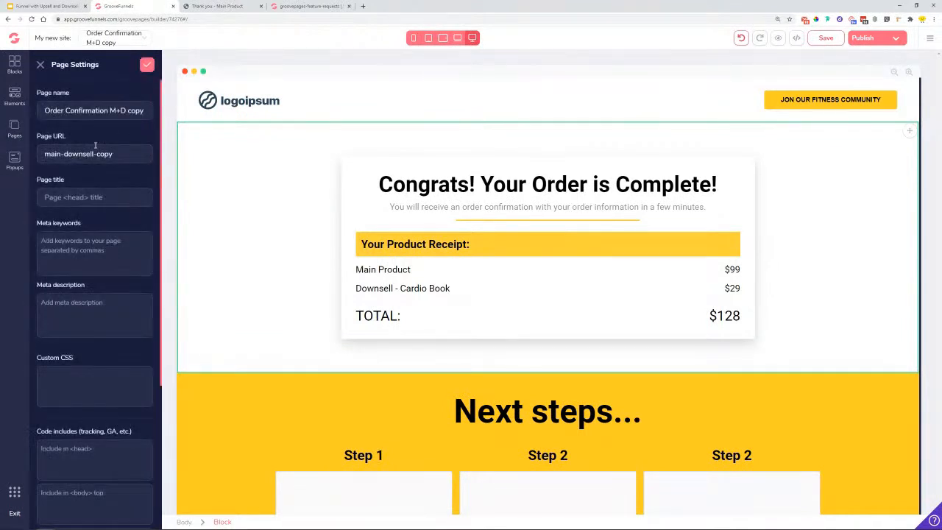
left_click_drag(117, 110, 148, 114)
type("ain Product")
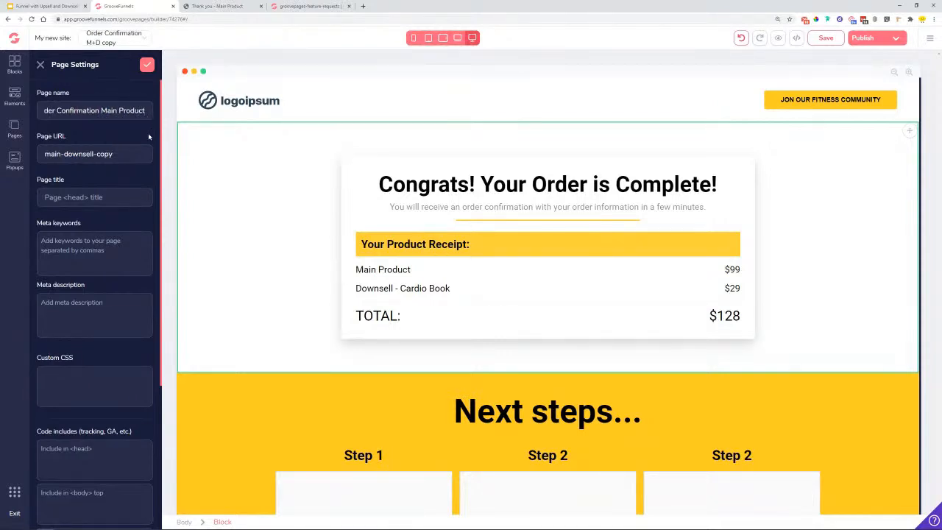
left_click_drag(114, 153, 62, 154)
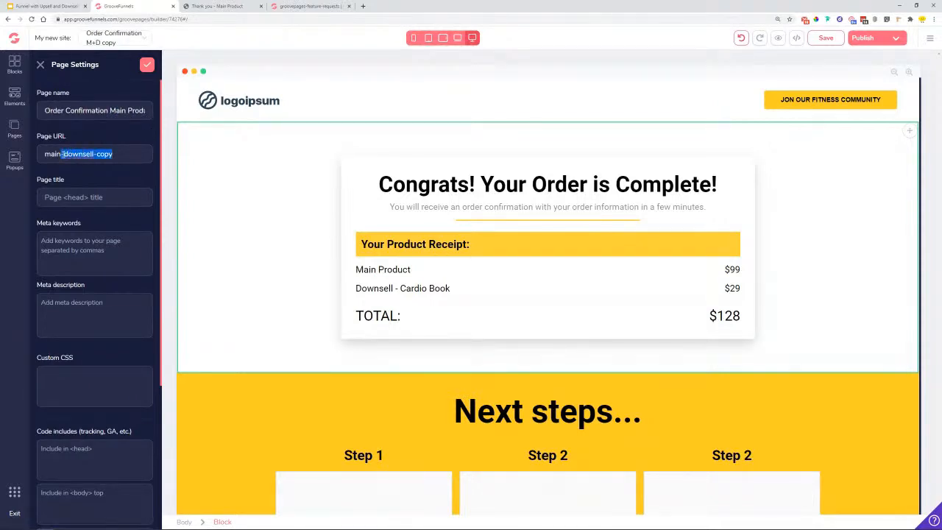
key("BackSpace")
left_click(147, 65)
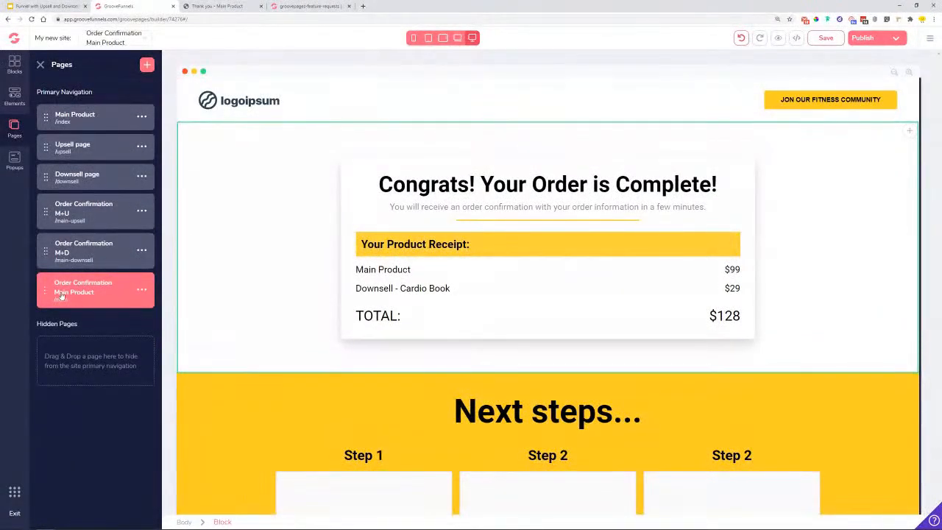
left_click_drag(46, 292, 40, 213)
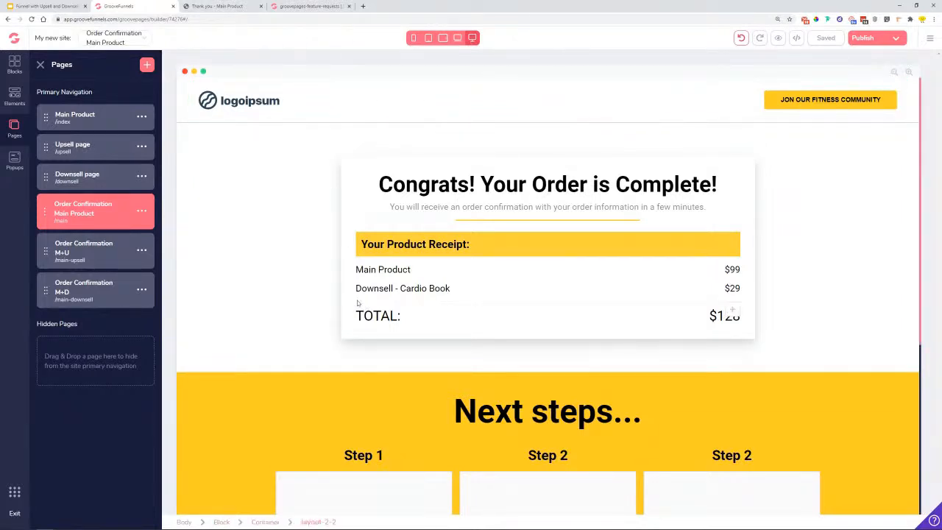
- Delete the Downsell - Cardio Book receipt row
left_click(392, 287)
left_click(263, 274)
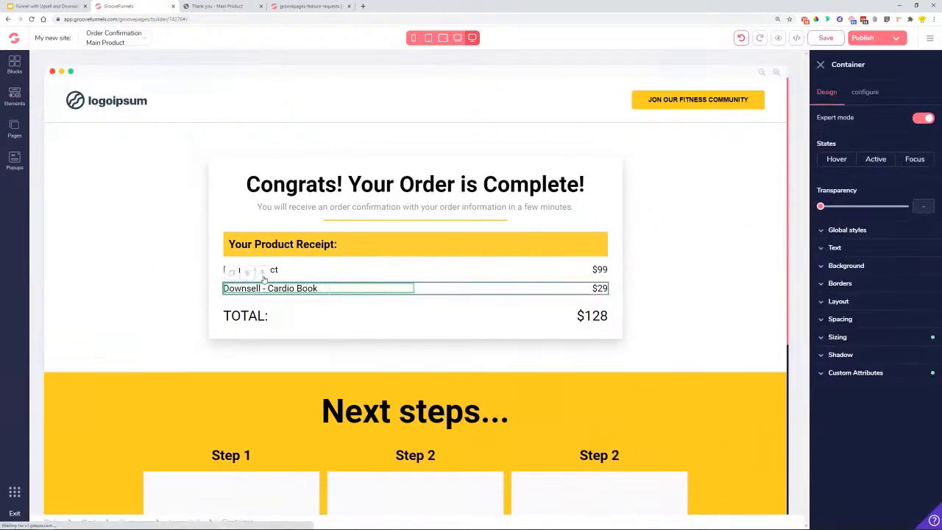
left_click(263, 273)
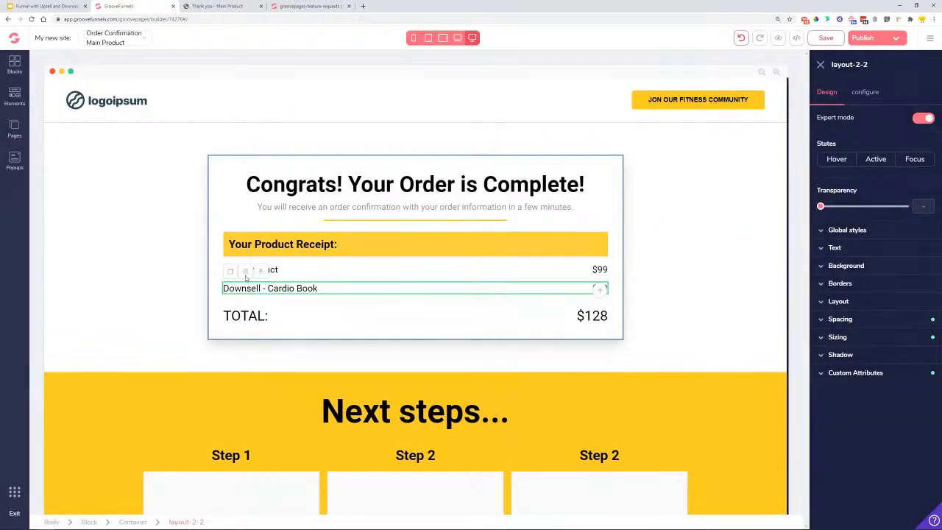
left_click(246, 272)
left_click(492, 292)
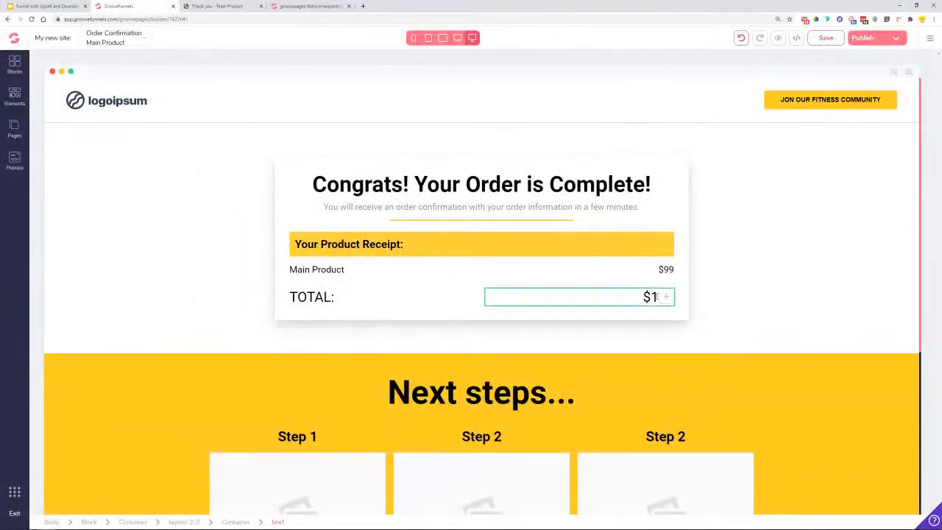
- Set the receipt TOTAL to $99 and save the page
double_click(596, 296)
key("BackSpace")
left_click(672, 304)
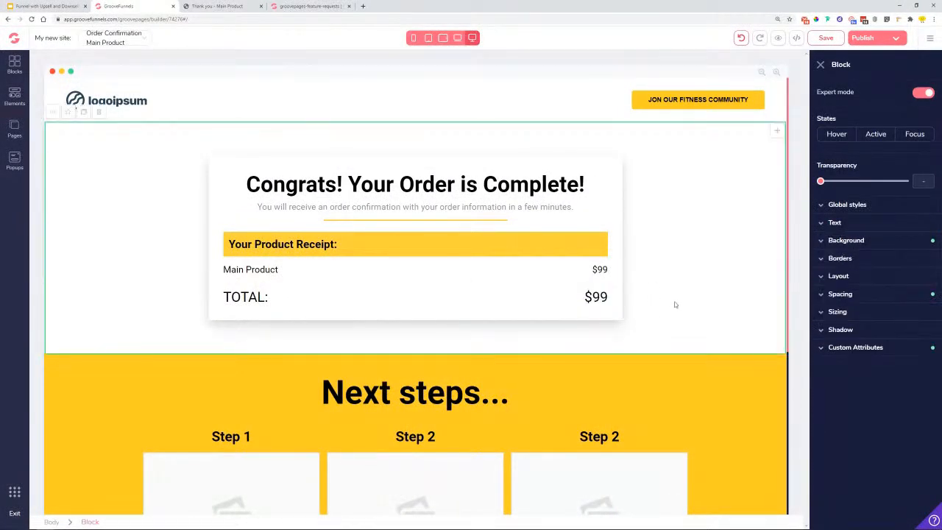
left_click(830, 40)
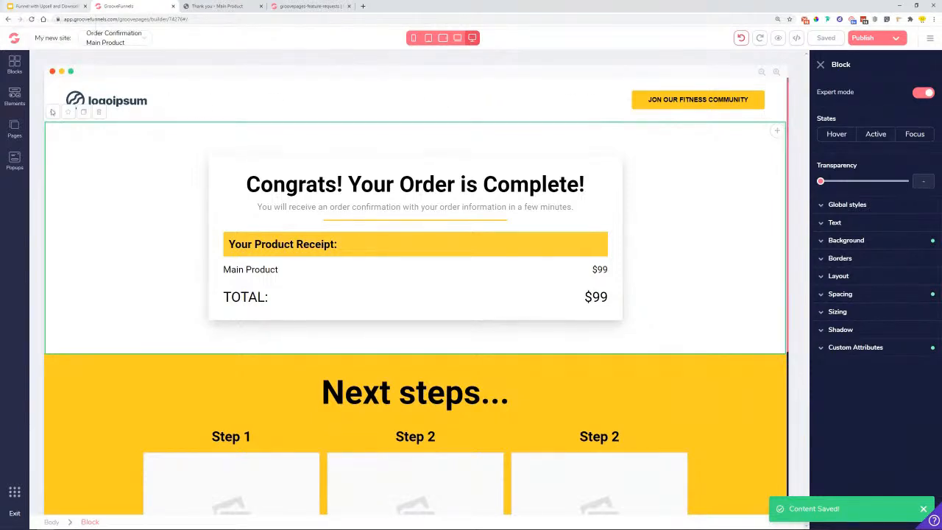
left_click(17, 130)
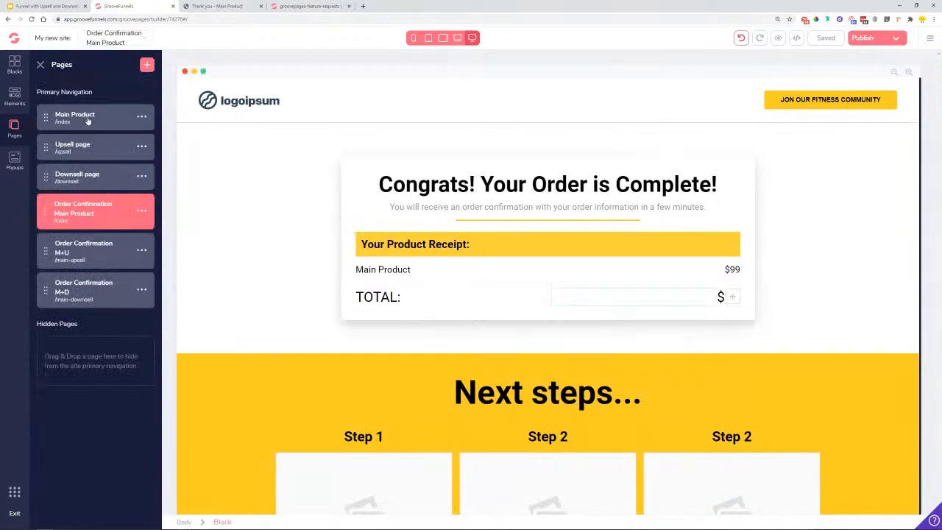
- Open the Main Product page and scroll through it
left_click(84, 118)
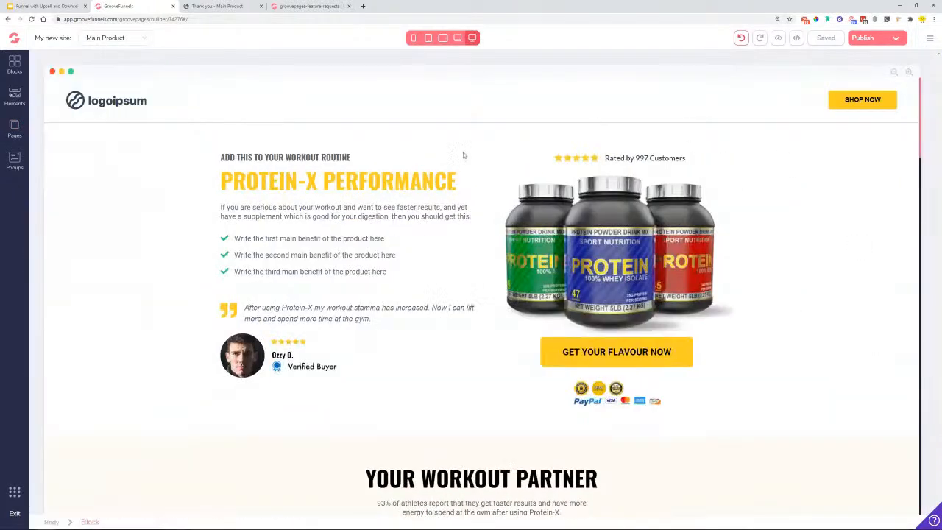
scroll(626, 274, "down", 2)
scroll(626, 273, "down", 4)
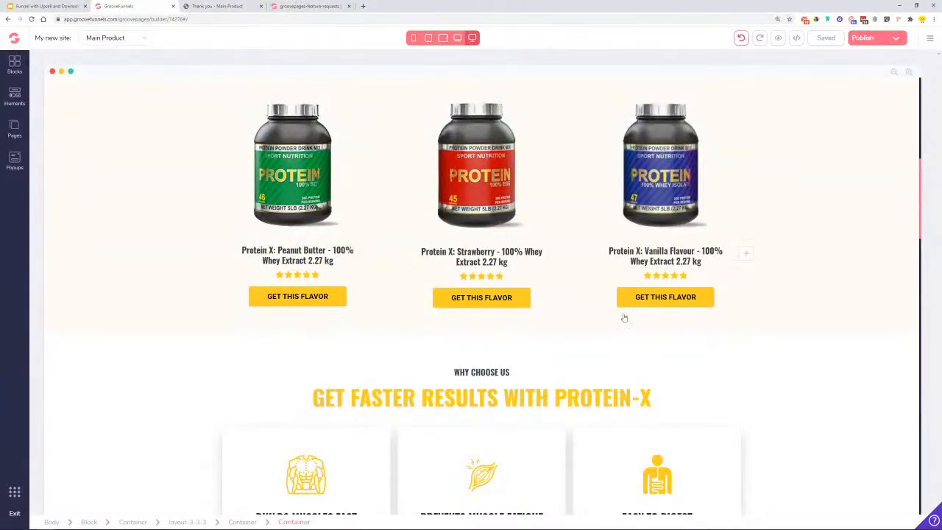
scroll(755, 274, "up", 6)
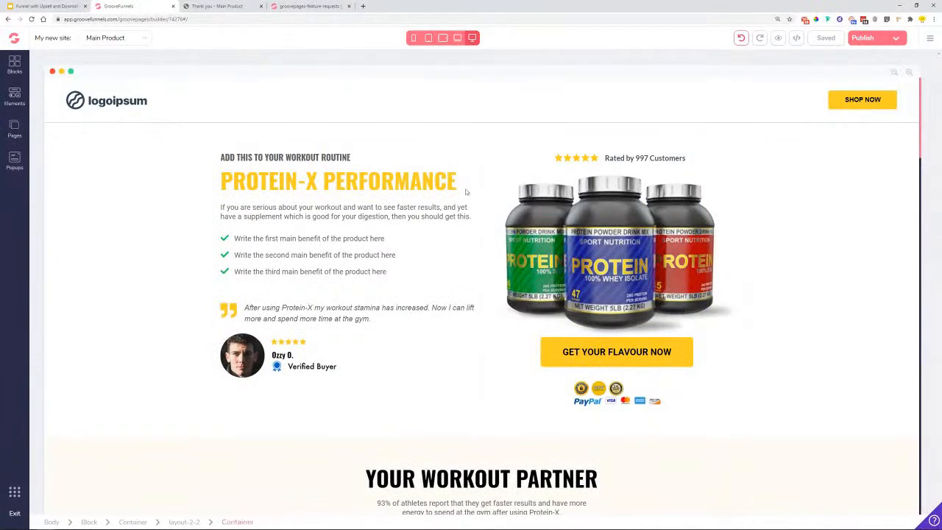
- Switch to the Upsell page offering Total Cardio Mix for $49 and review it
left_click(14, 129)
left_click(81, 147)
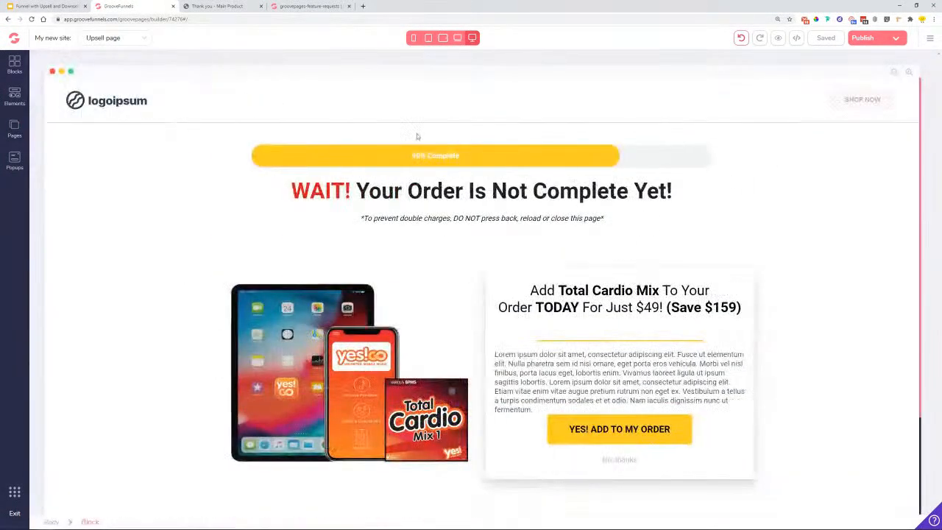
scroll(415, 236, "down", 2)
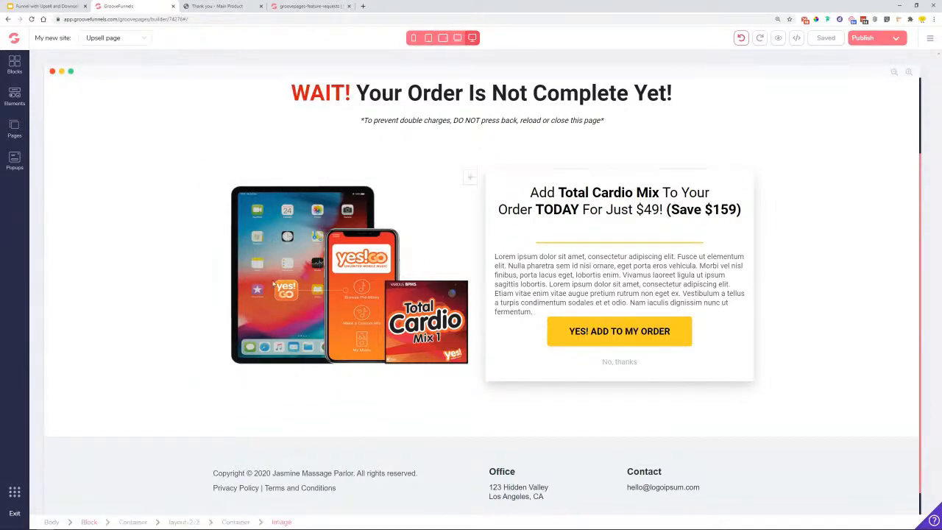
scroll(341, 250, "up", 2)
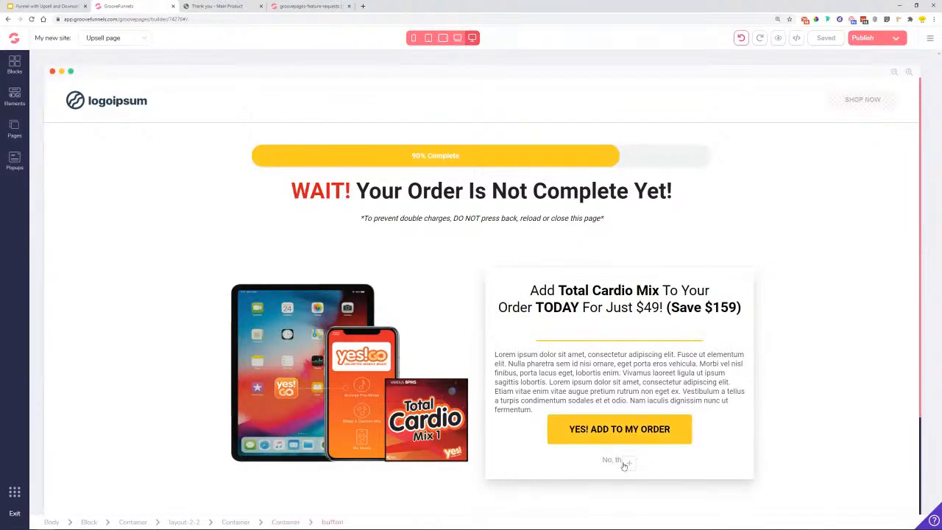
left_click(14, 127)
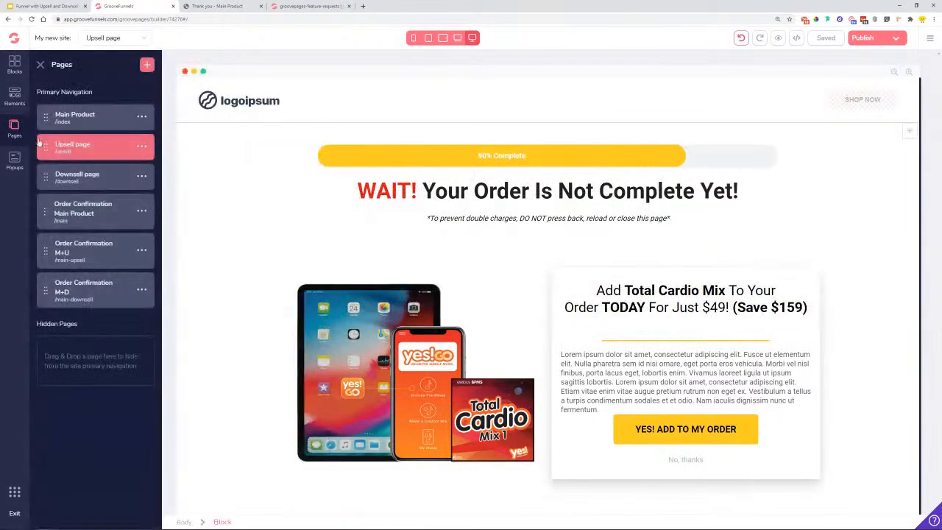
left_click(95, 181)
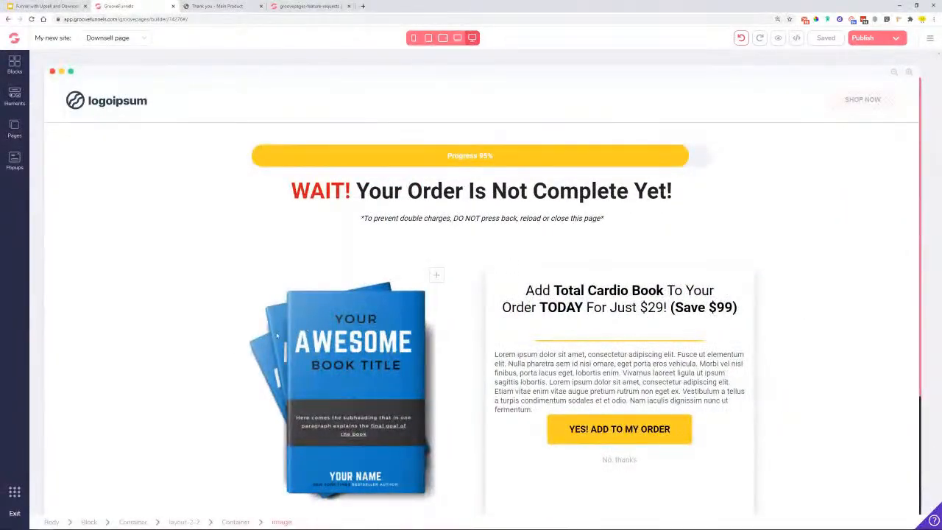
scroll(353, 331, "down", 2)
left_click(634, 214)
double_click(655, 210)
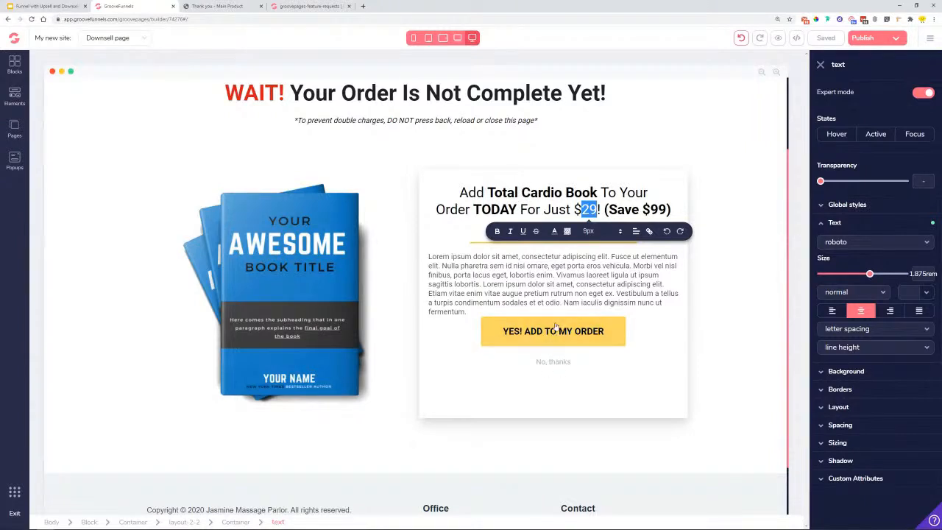
scroll(561, 361, "up", 2)
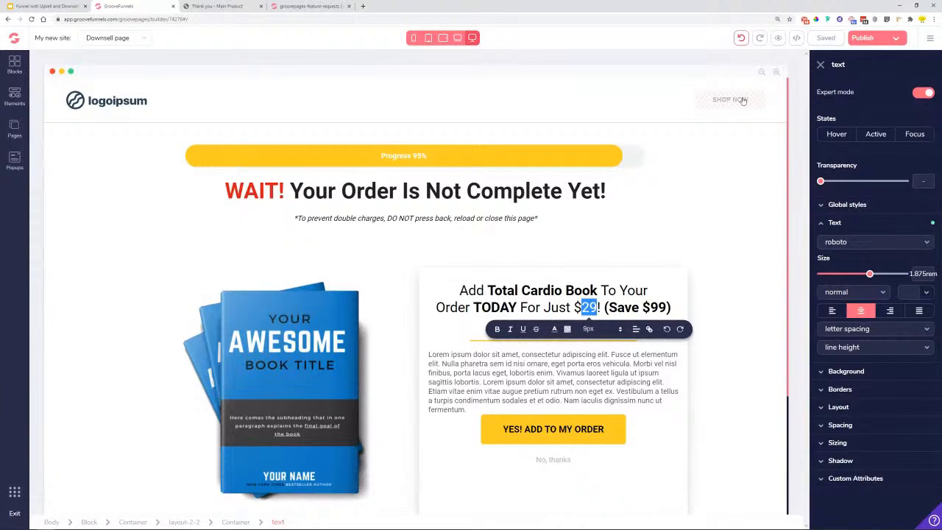
left_click(15, 129)
left_click(95, 150)
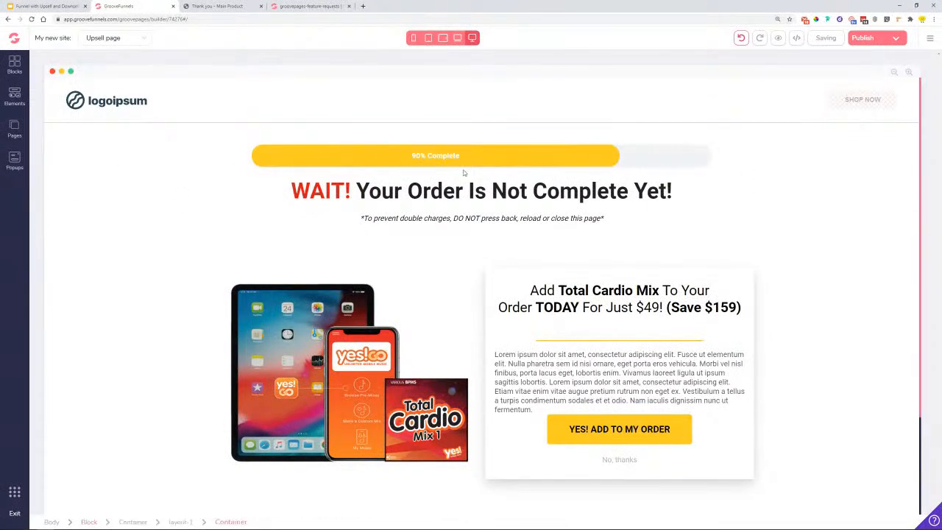
- Check the 90% progress bar's style settings, open the Downsell page, then view slide 7's funnel diagram
left_click(405, 162)
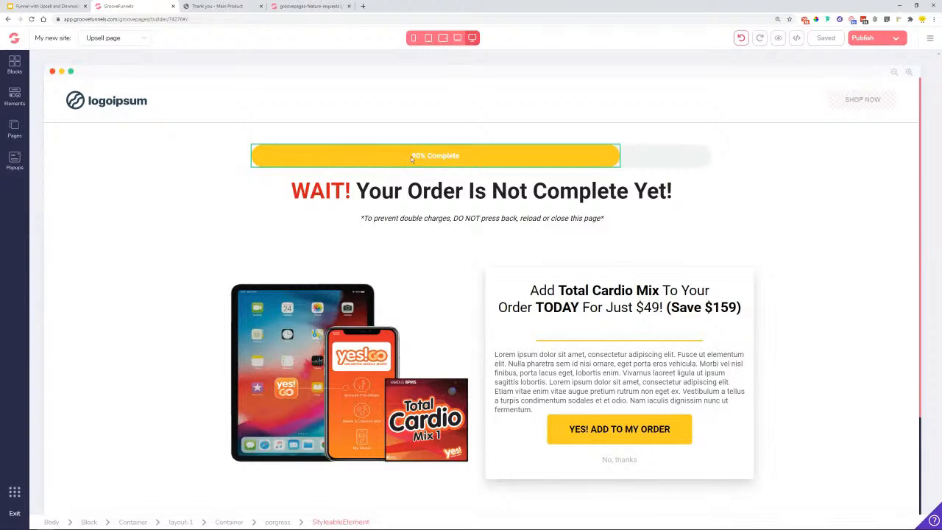
left_click(411, 157)
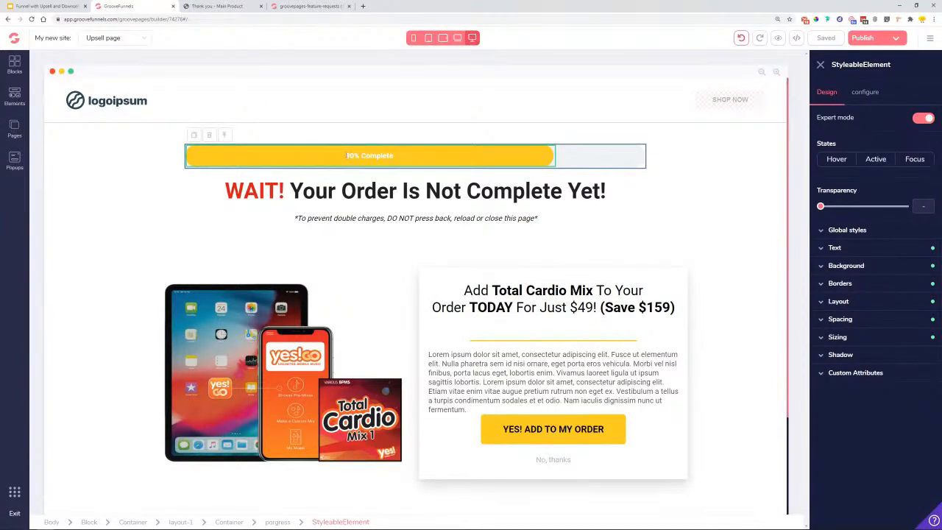
left_click(14, 130)
left_click(93, 182)
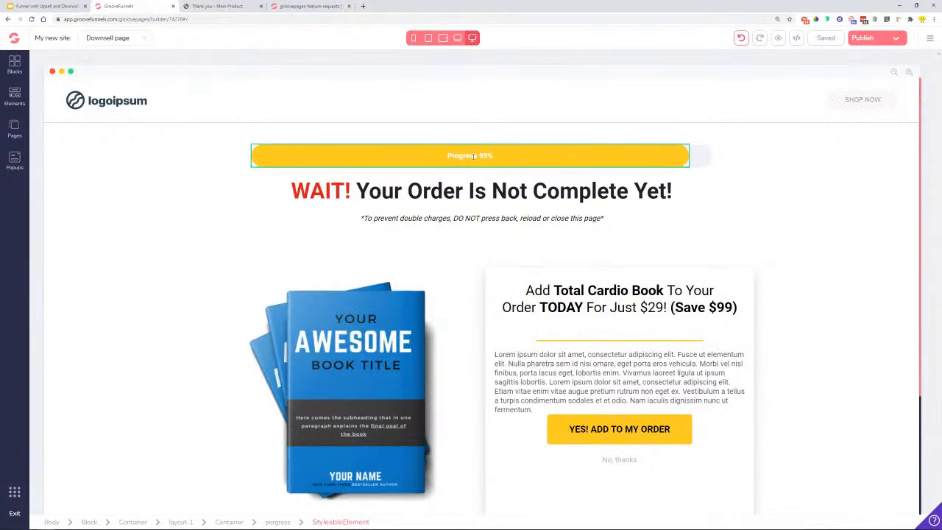
left_click(44, 6)
left_click(79, 406)
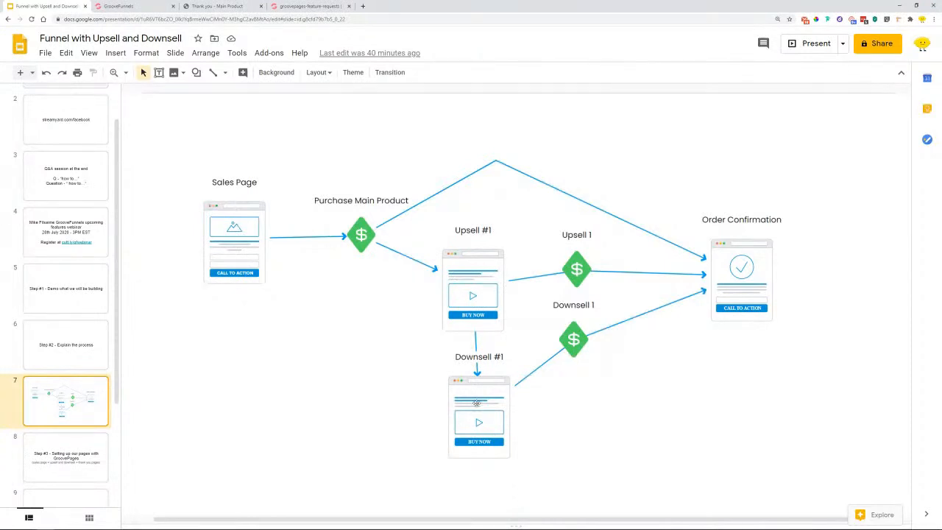
- Go back from the funnel diagram to the GroovePages Downsell page
left_click(143, 6)
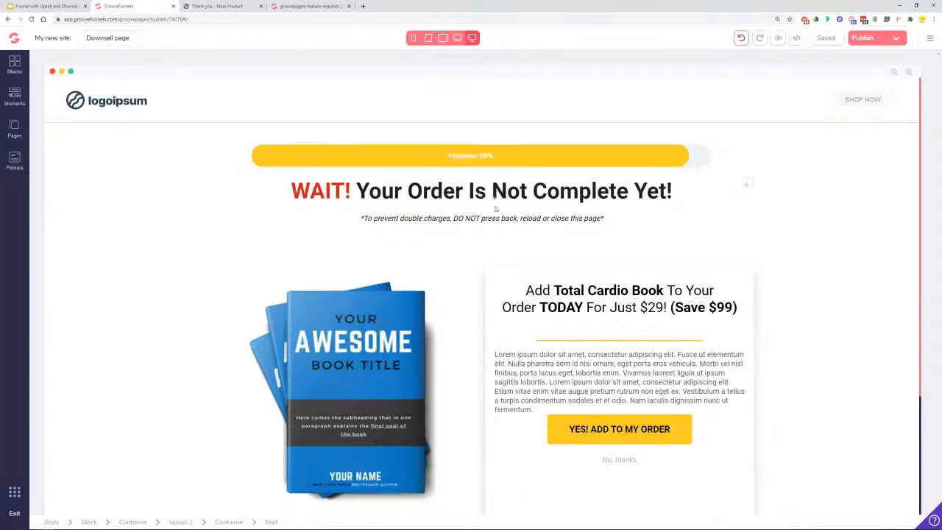
- Review the Main Product, M+U and M+D confirmation pages in turn, ending on M+D
scroll(574, 108, "down", 2)
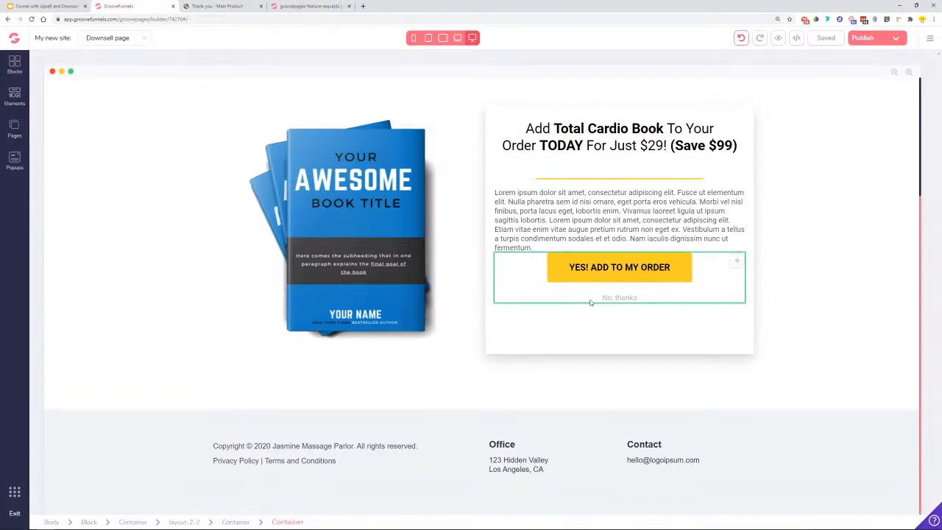
left_click(14, 128)
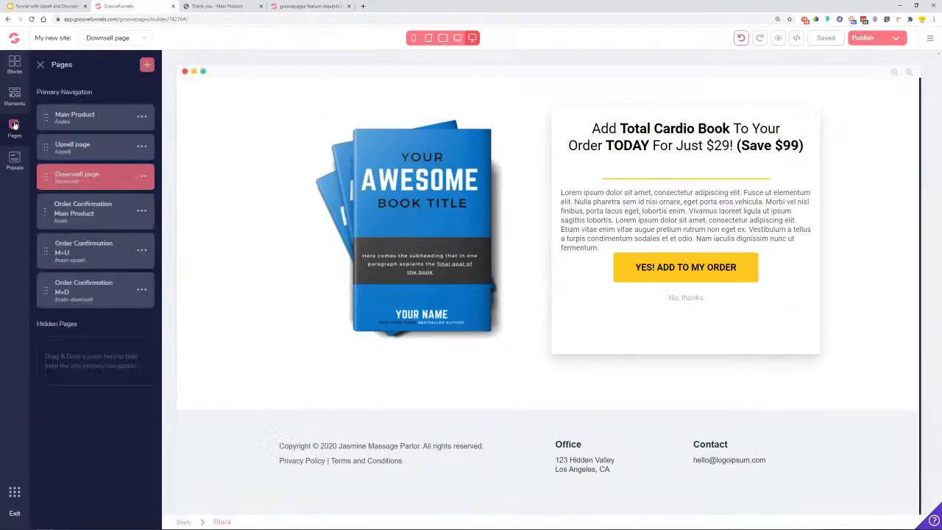
left_click(89, 213)
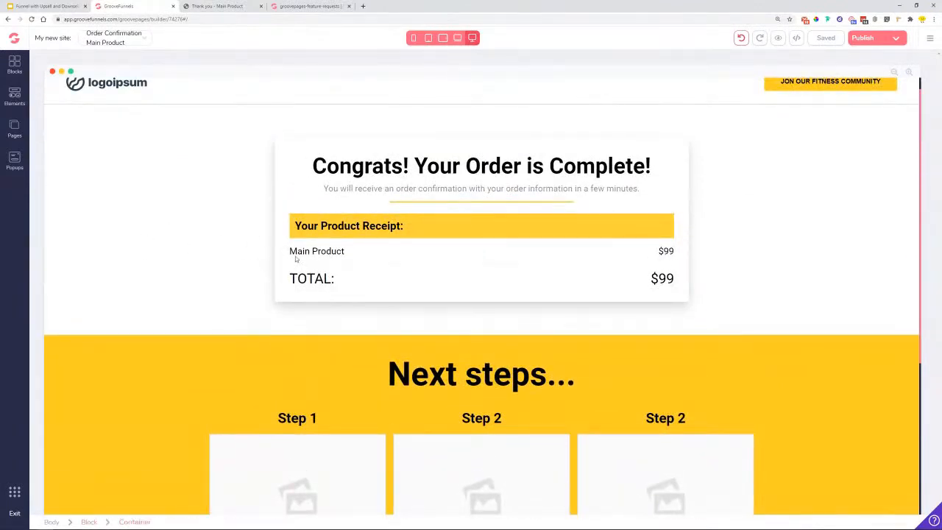
left_click(14, 133)
left_click(81, 260)
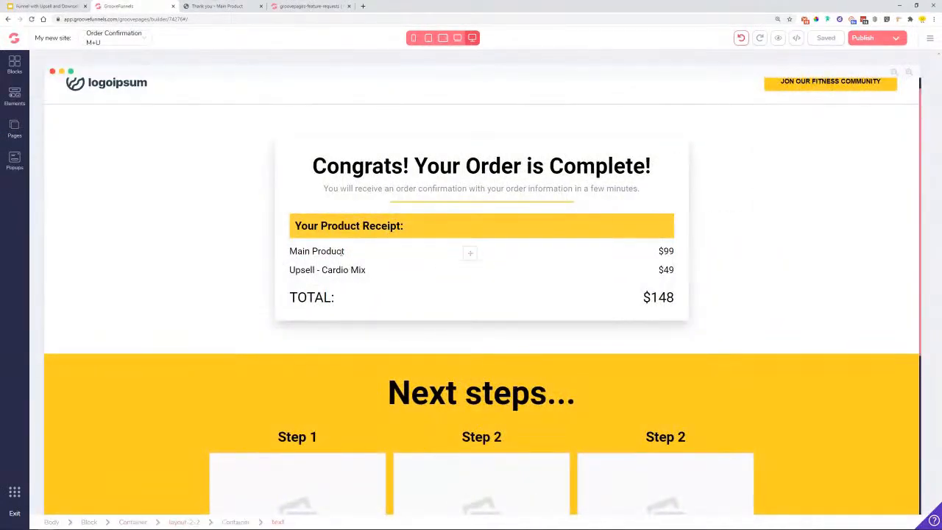
left_click(15, 129)
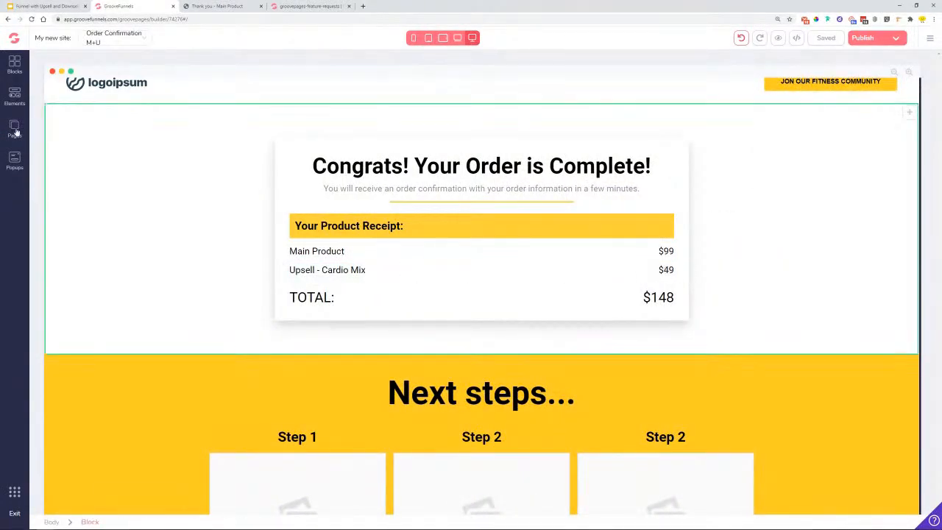
left_click(81, 289)
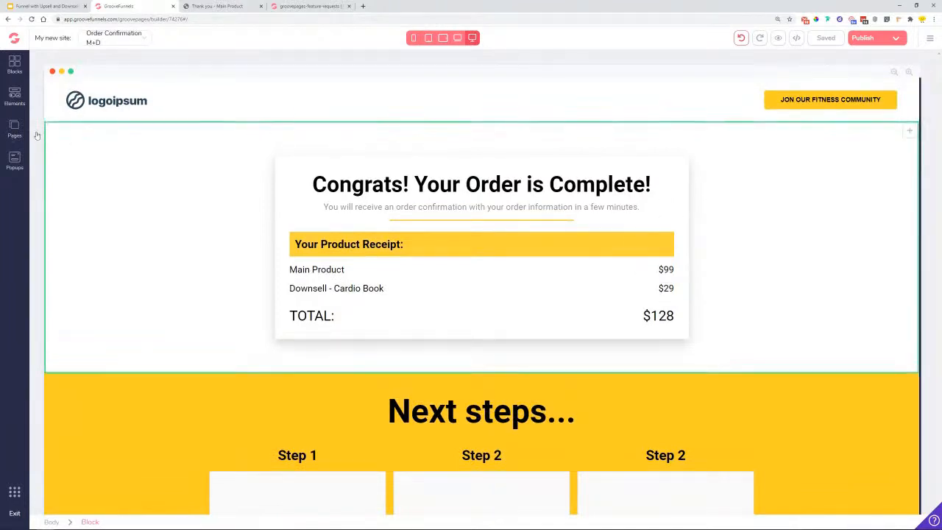
left_click(896, 39)
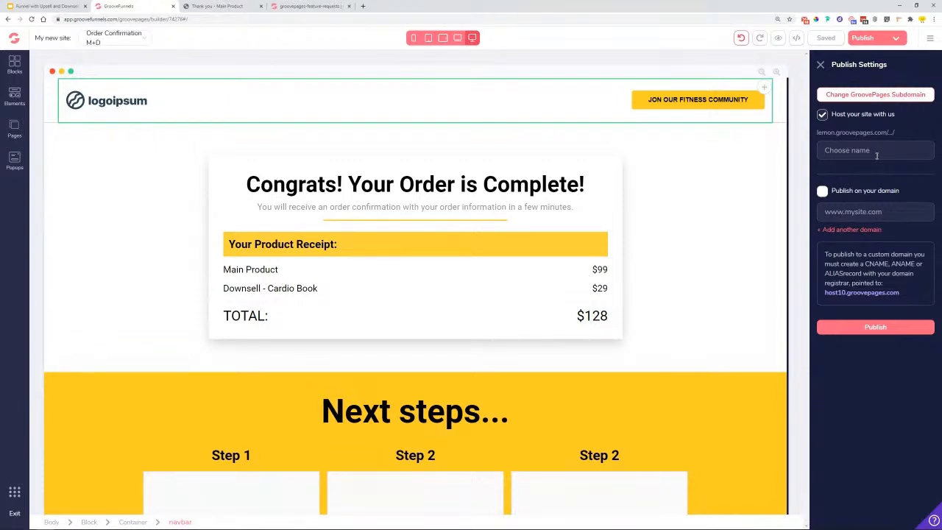
- Publish the site under the hosted name proteinxtraining
type("ups")
key("BackSpace")
key("BackSpace")
type("prote")
type("n")
key("BackSpace")
type("inxtraining")
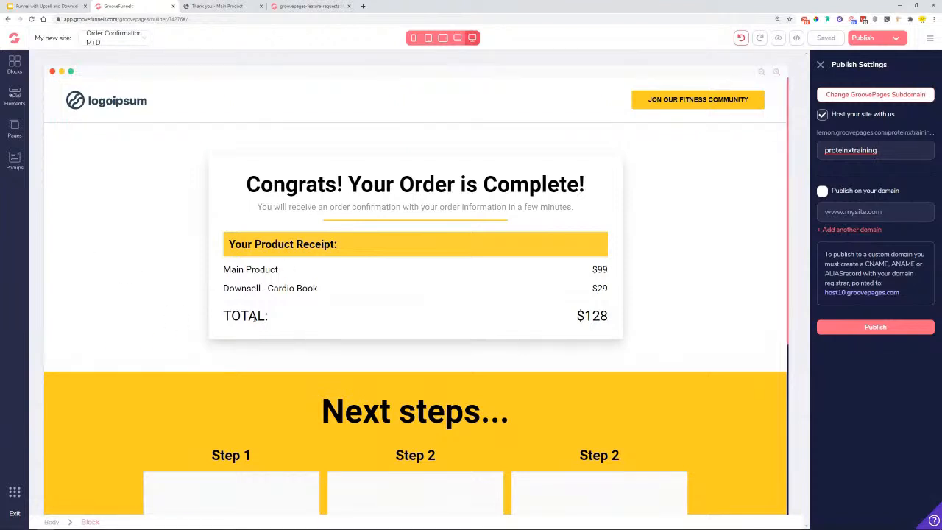
left_click(867, 328)
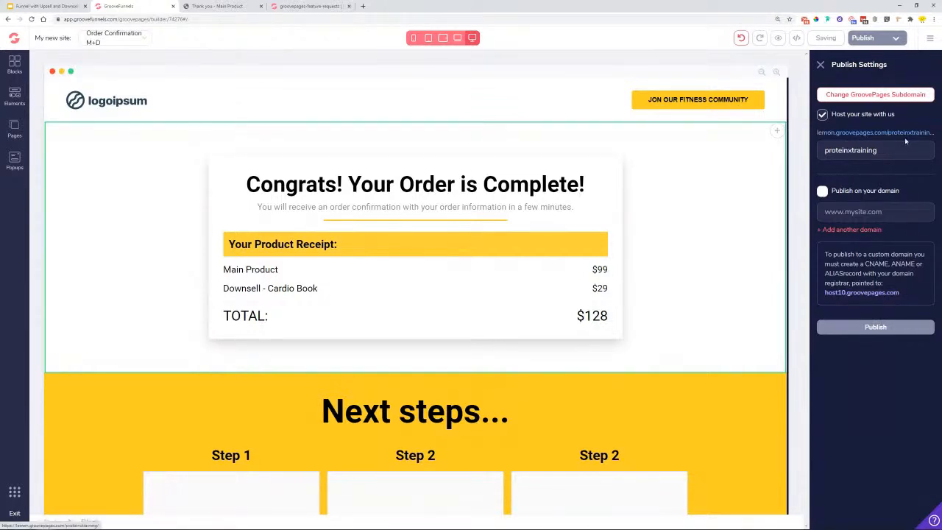
- Inspect the options for the published proteinxtraining site link
double_click(873, 150)
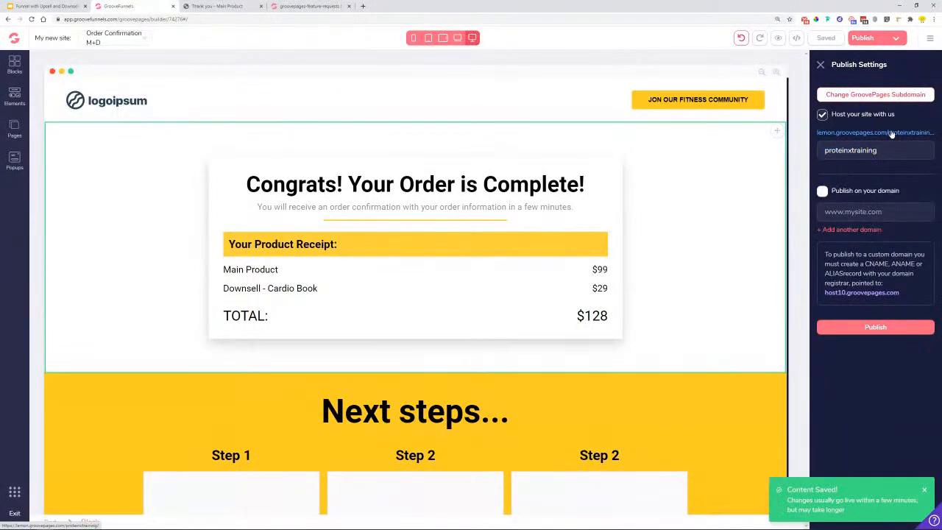
right_click(891, 133)
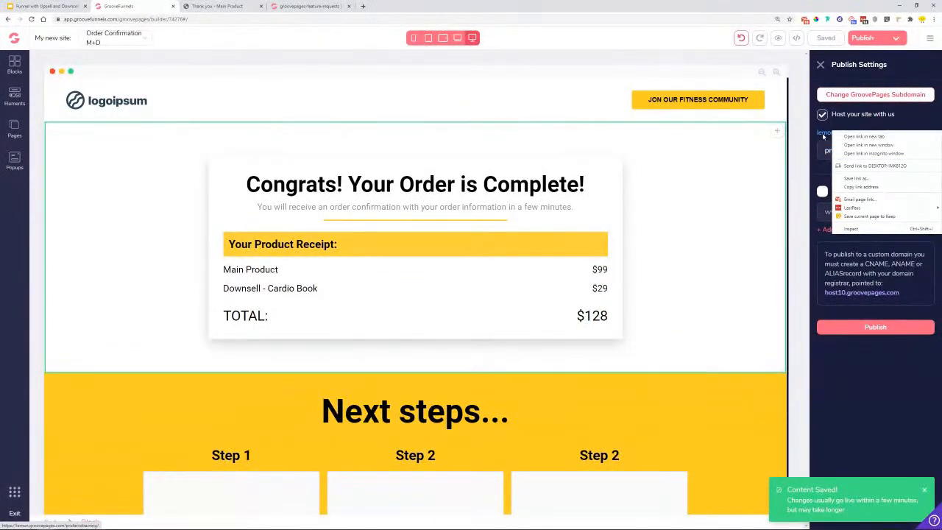
left_click(822, 137)
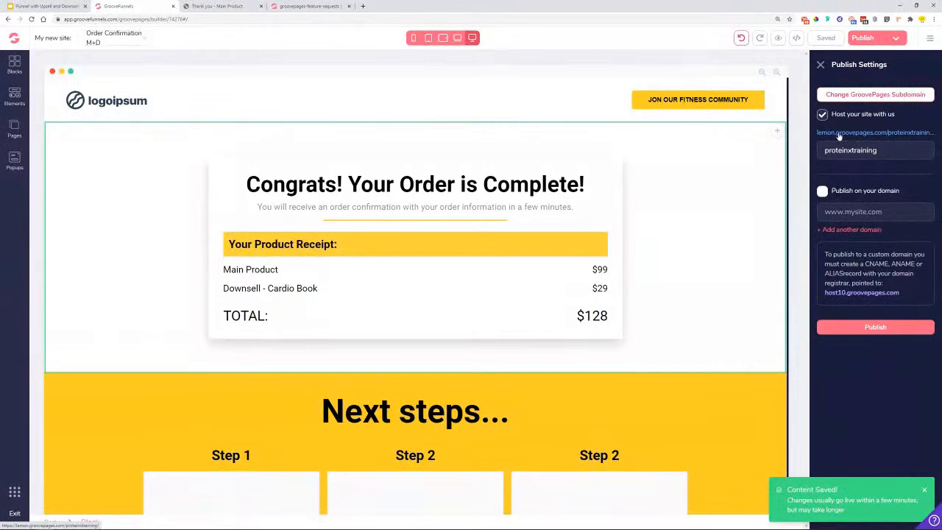
right_click(897, 138)
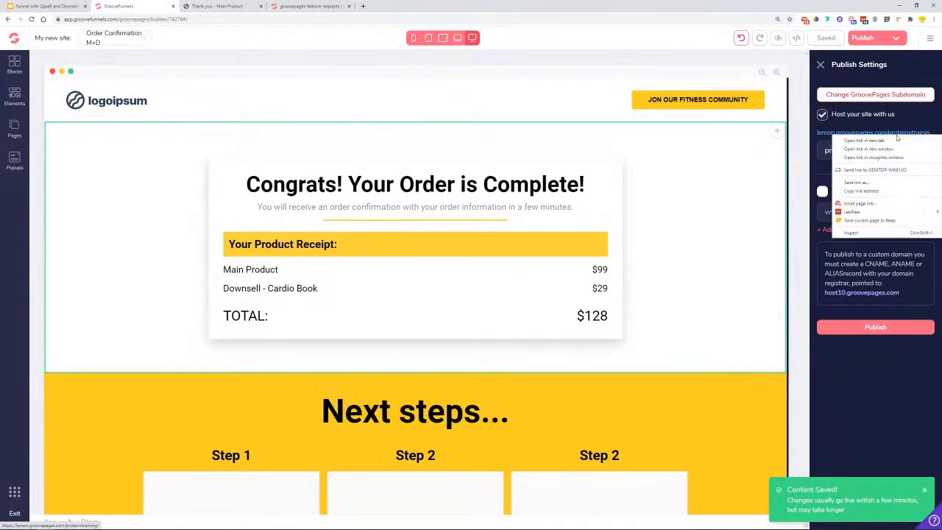
left_click(865, 193)
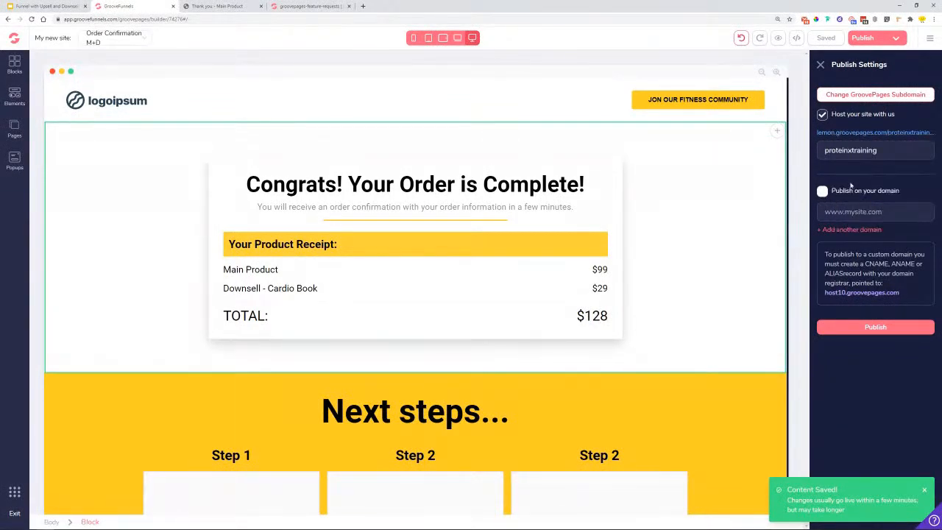
- Review the live Main Product page at the proteinxtraining address, then close that tab
left_click(869, 134)
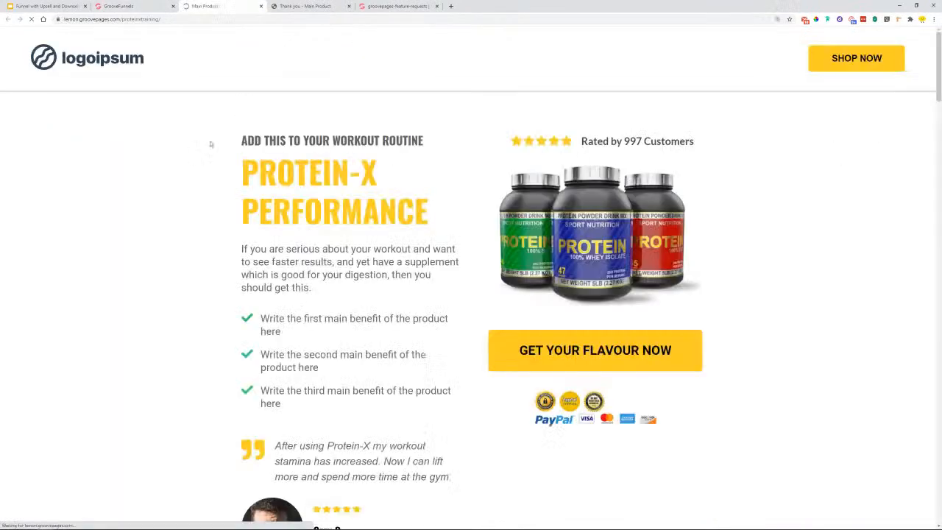
scroll(460, 170, "down", 5)
scroll(631, 181, "up", 5)
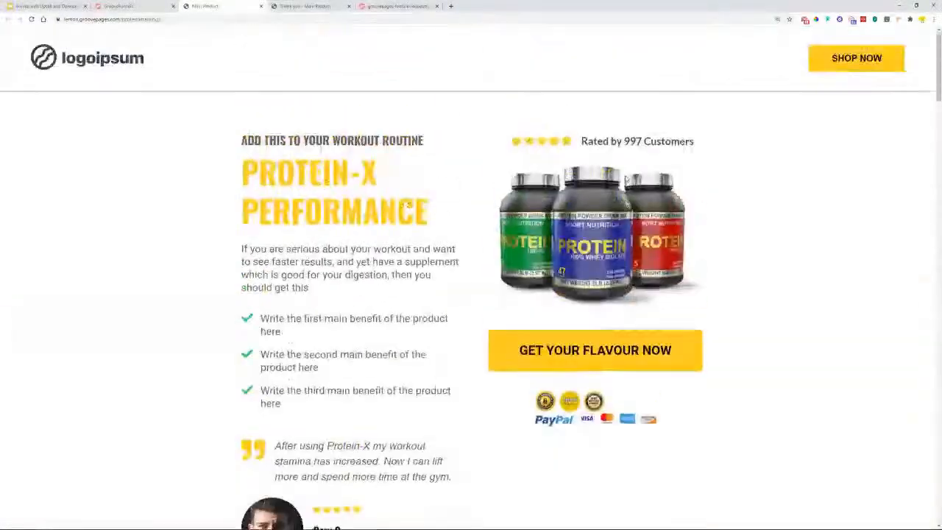
scroll(751, 251, "down", 2)
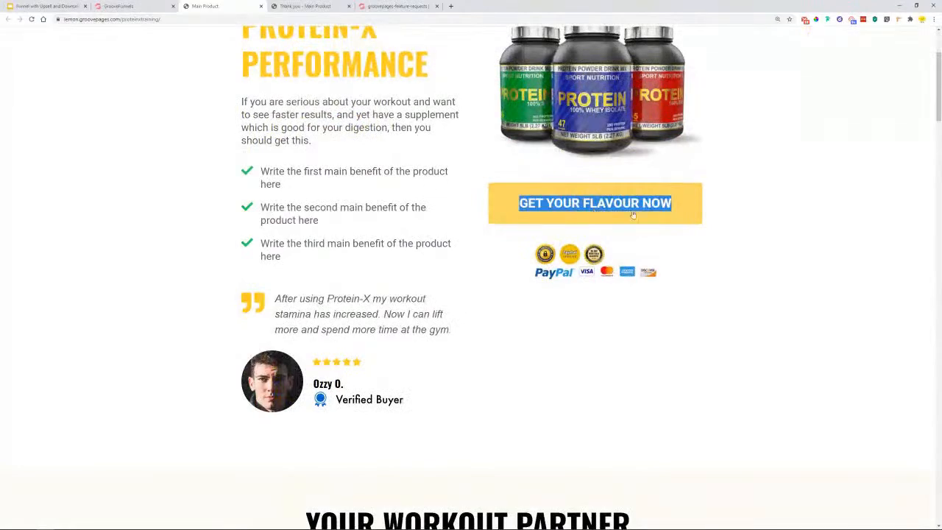
scroll(707, 257, "down", 12)
scroll(718, 235, "up", 11)
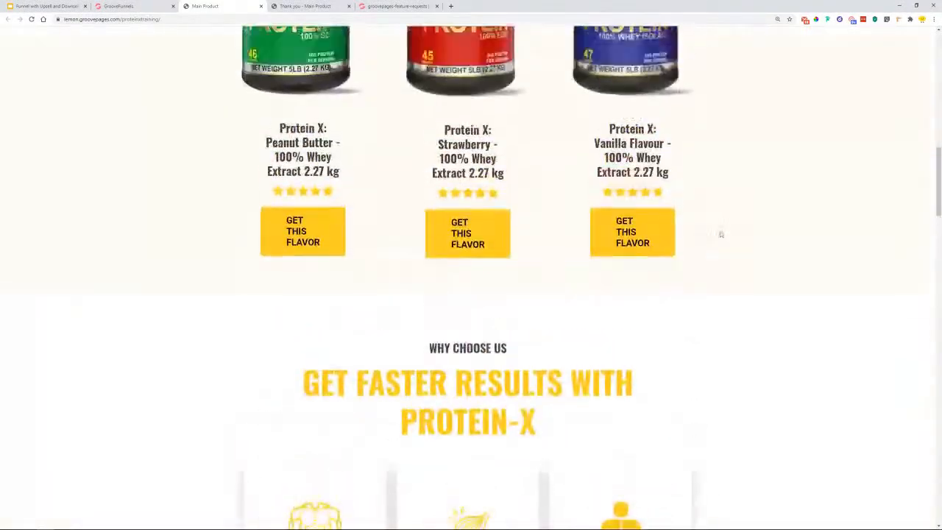
scroll(721, 234, "up", 3)
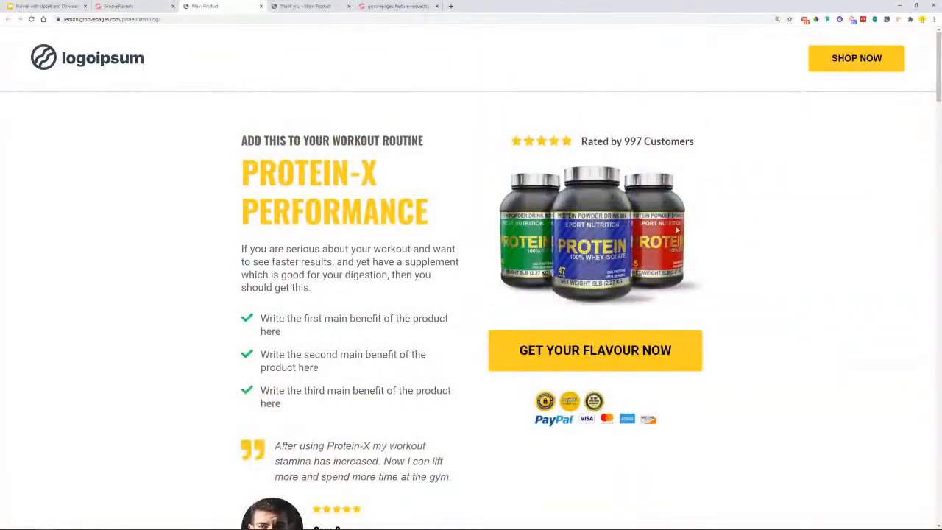
scroll(677, 231, "down", 3)
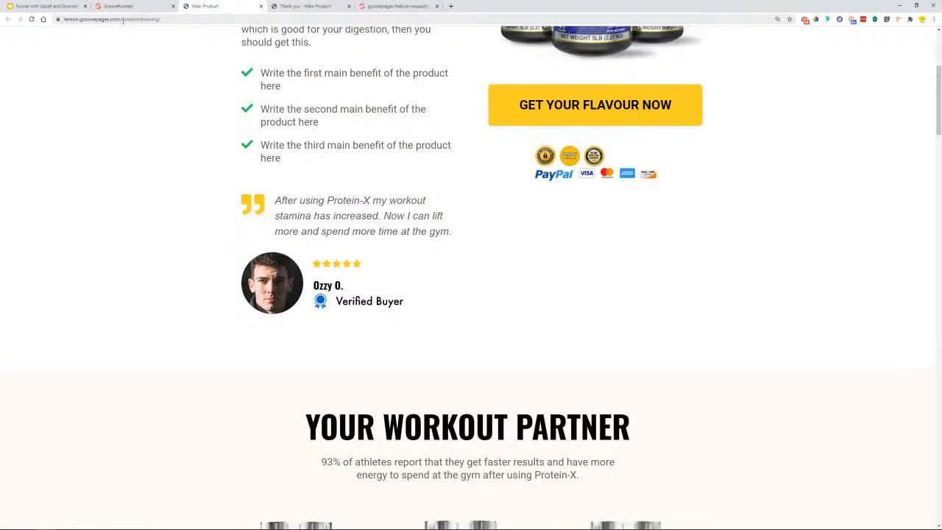
left_click(261, 6)
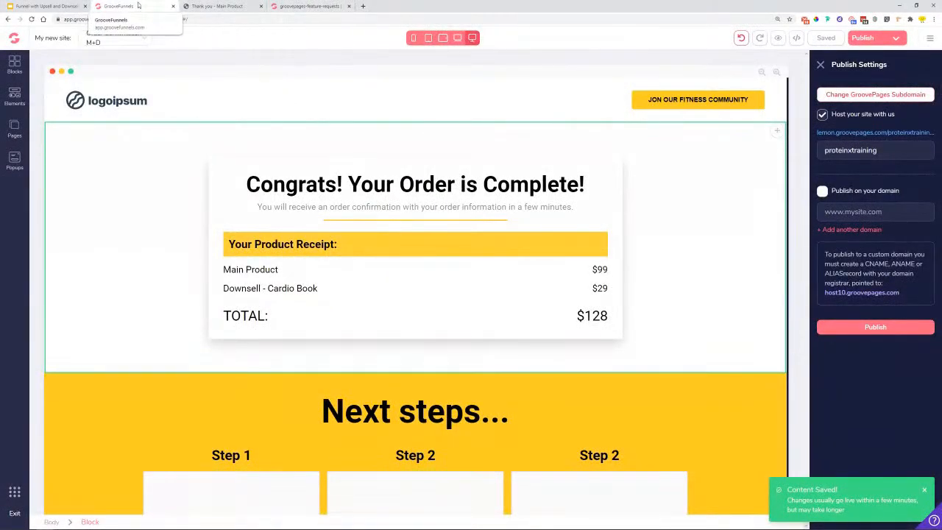
left_click(29, 6)
scroll(99, 411, "down", 1)
left_click(62, 409)
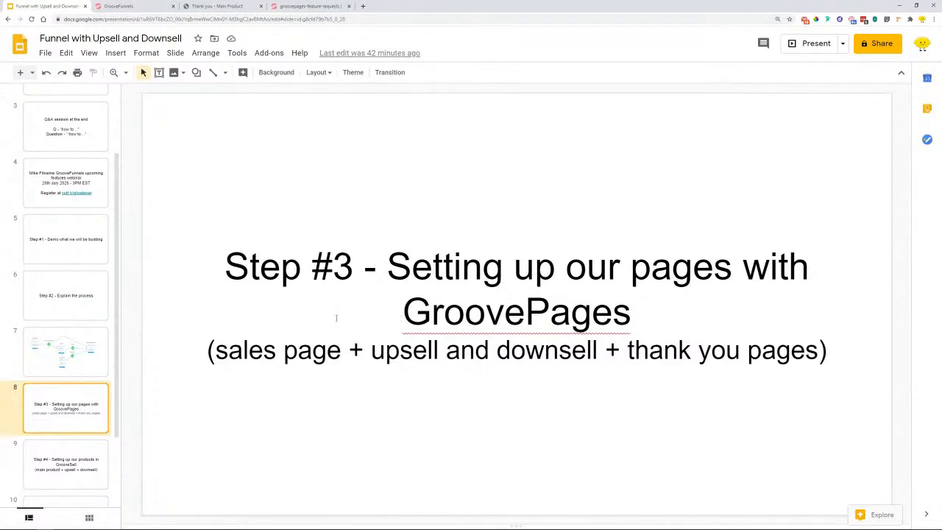
left_click(57, 471)
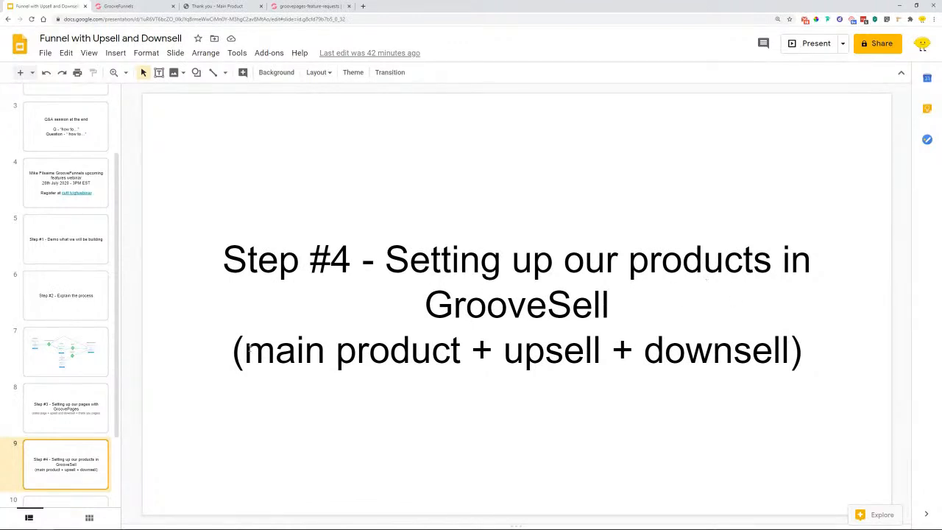
left_click_drag(470, 353, 244, 350)
left_click(505, 350)
left_click_drag(505, 351, 802, 352)
left_click(644, 352)
scroll(307, 351, "down", 1)
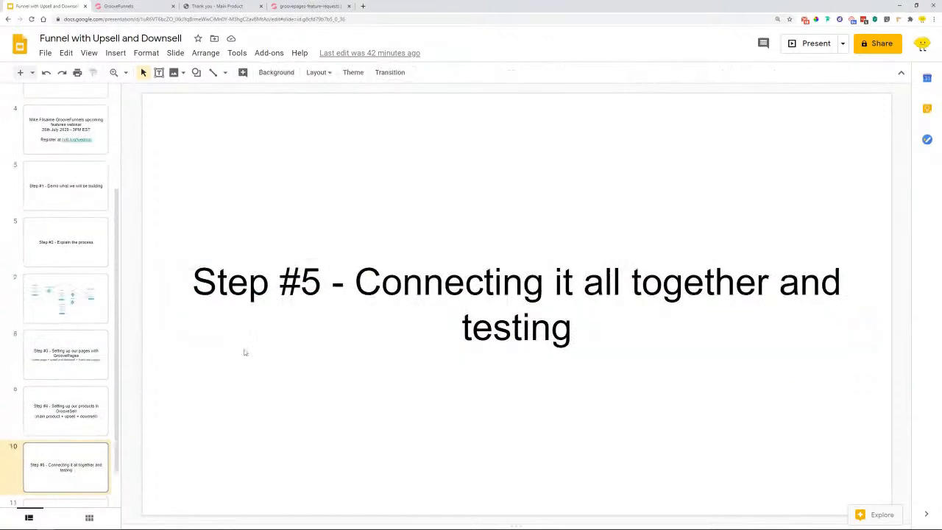
left_click(65, 389)
left_click(121, 6)
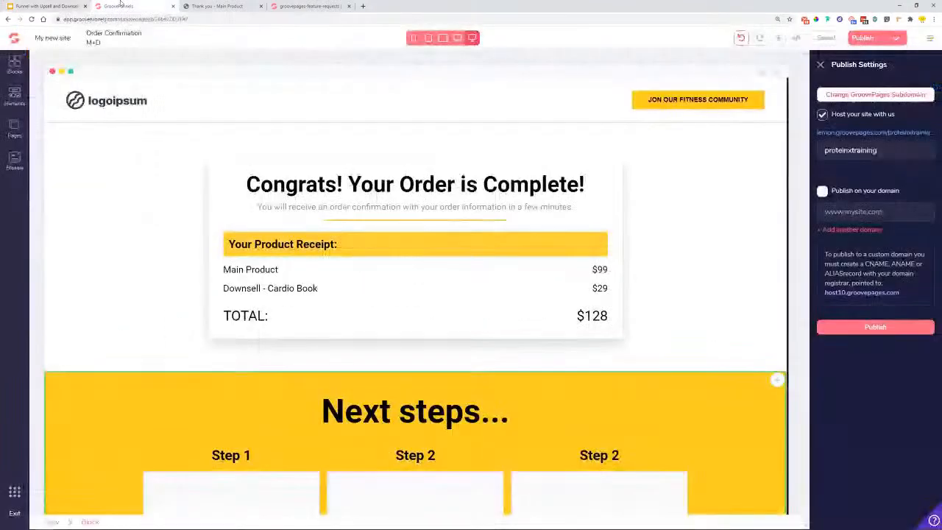
- Bring up GrooveSell in a new tab showing the Product Funnels list
left_click(14, 496)
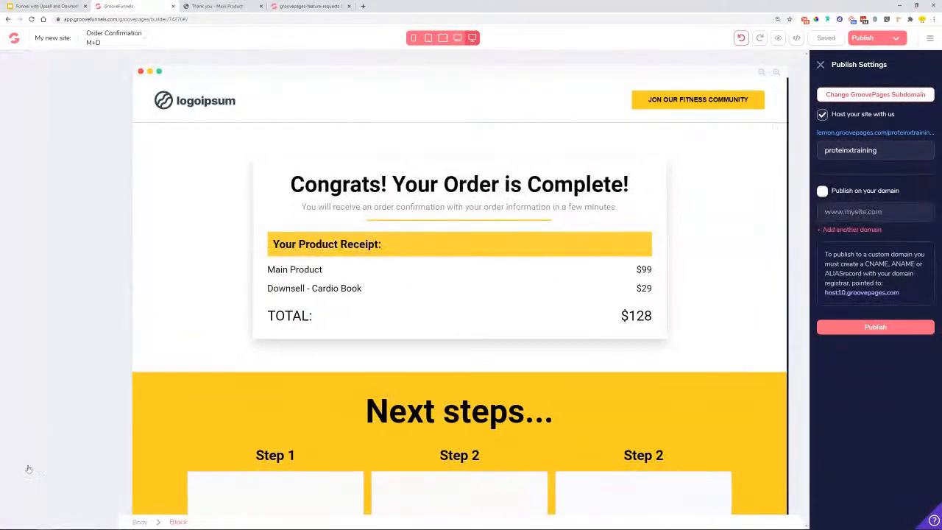
middle_click(53, 172)
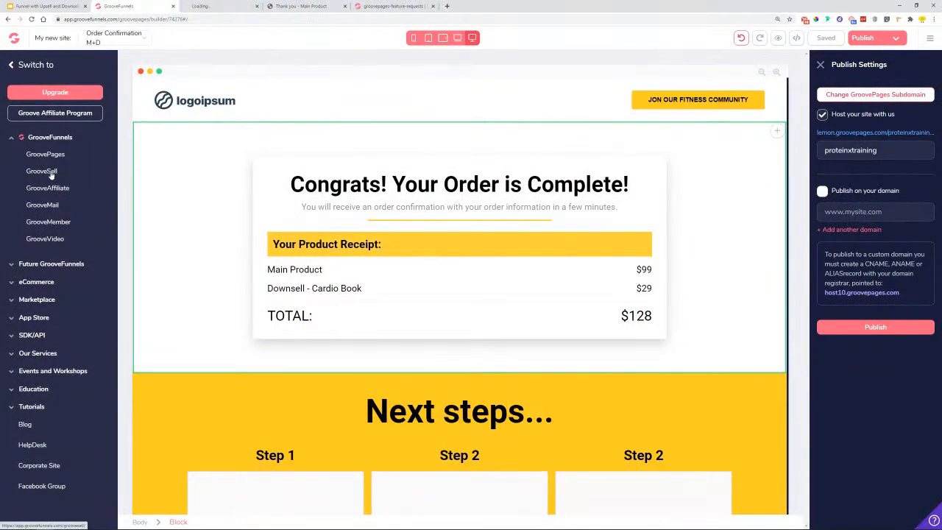
left_click(204, 5)
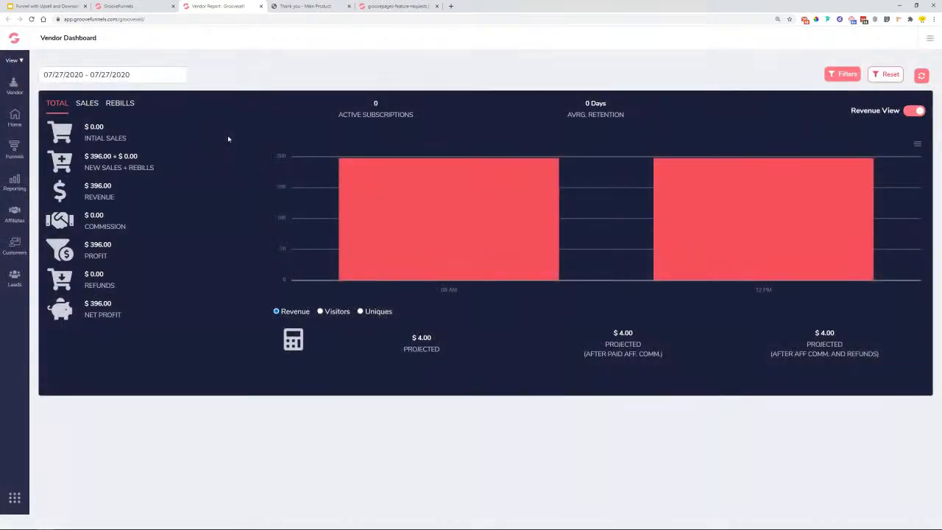
left_click(13, 155)
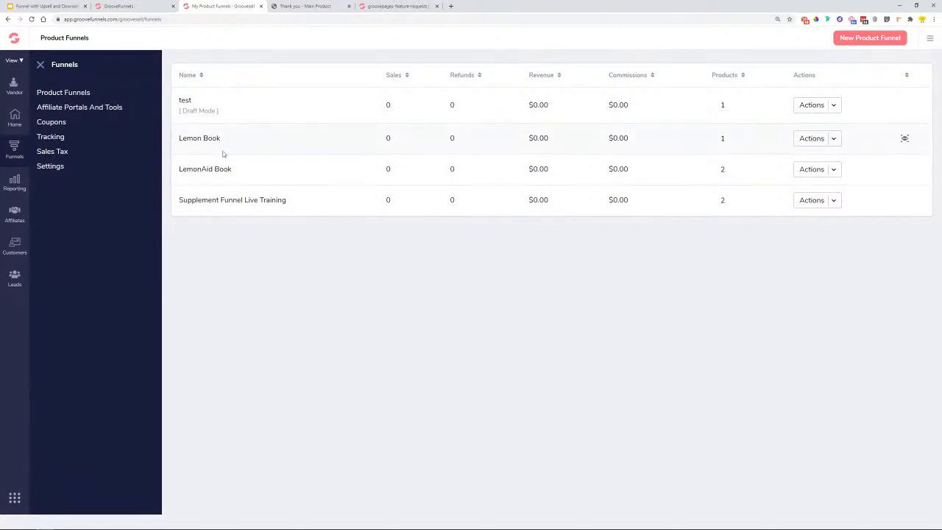
- Create a product funnel using 'Protein X Training' as internal name, name and description
left_click(877, 41)
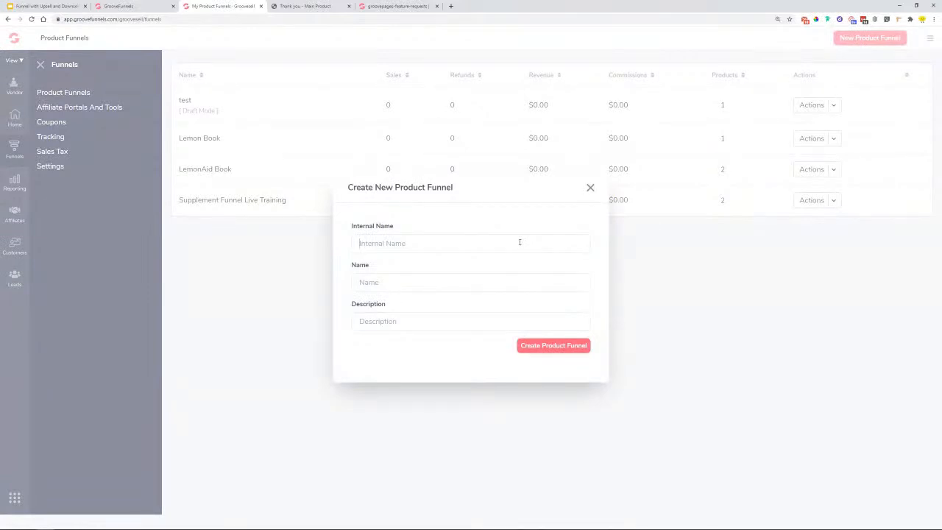
type("Protein X Training")
key("shift+Tab")
key("ctrl+c")
left_click(423, 284)
key("ctrl+v")
left_click(432, 319)
key("ctrl+v")
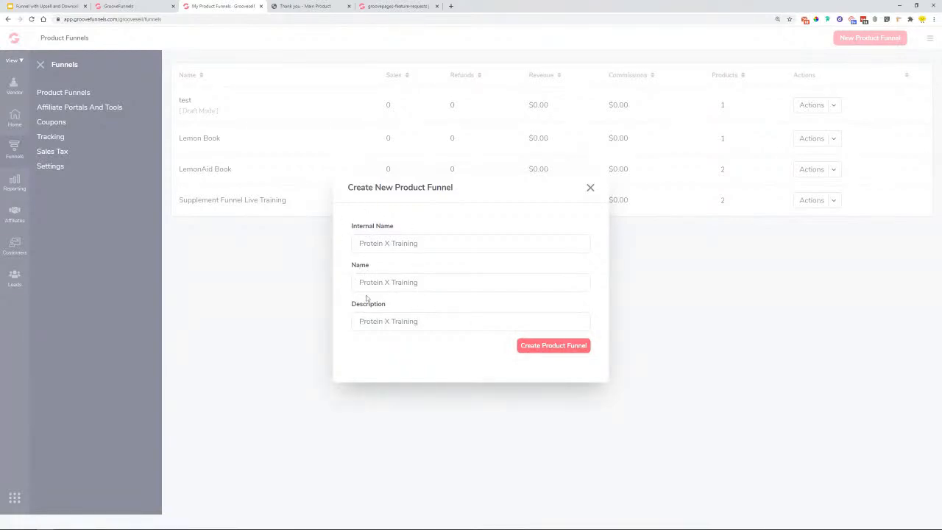
left_click(563, 351)
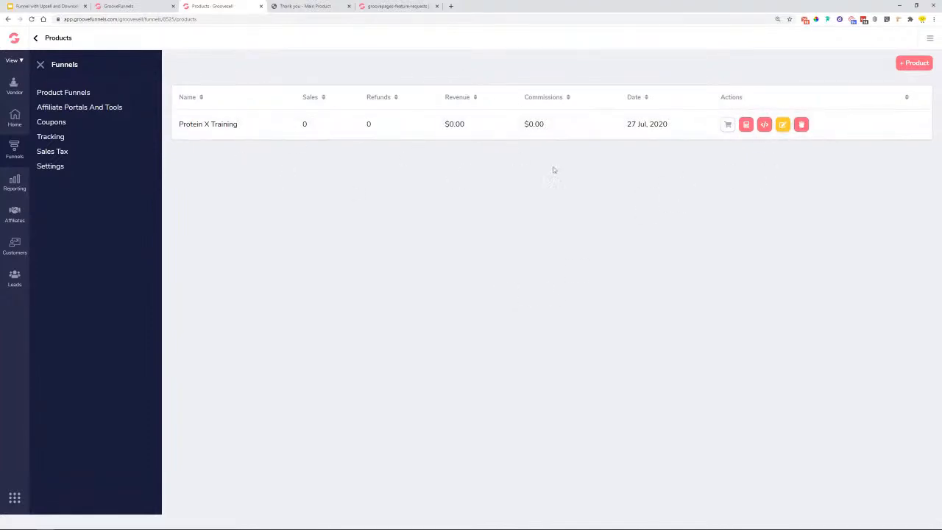
- Shorten the product's name and description to 'Protein X' and save the product info
left_click(782, 126)
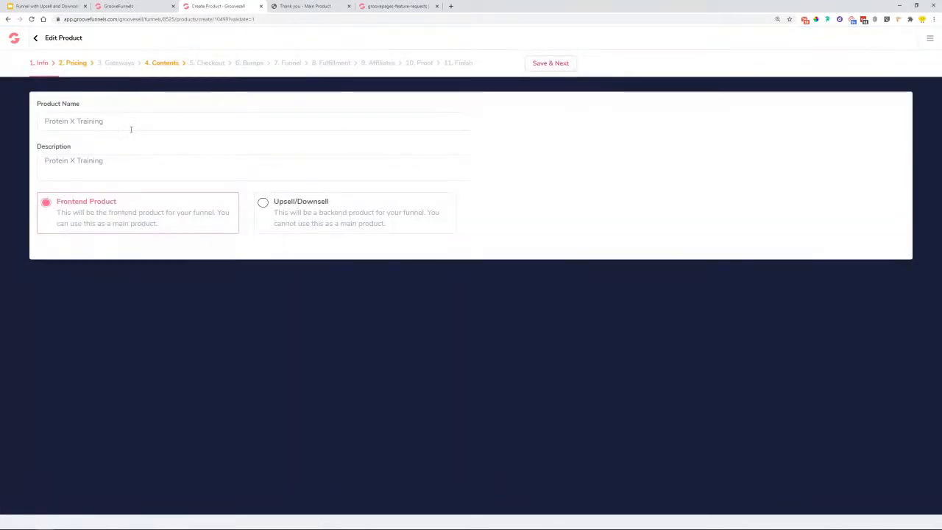
left_click_drag(131, 128, 77, 122)
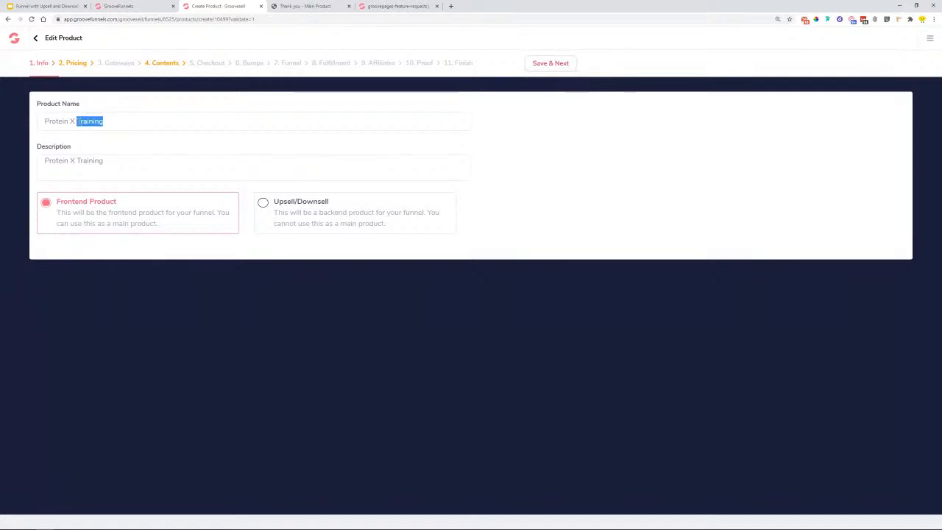
key("BackSpace")
left_click_drag(104, 160, 80, 160)
key("BackSpace")
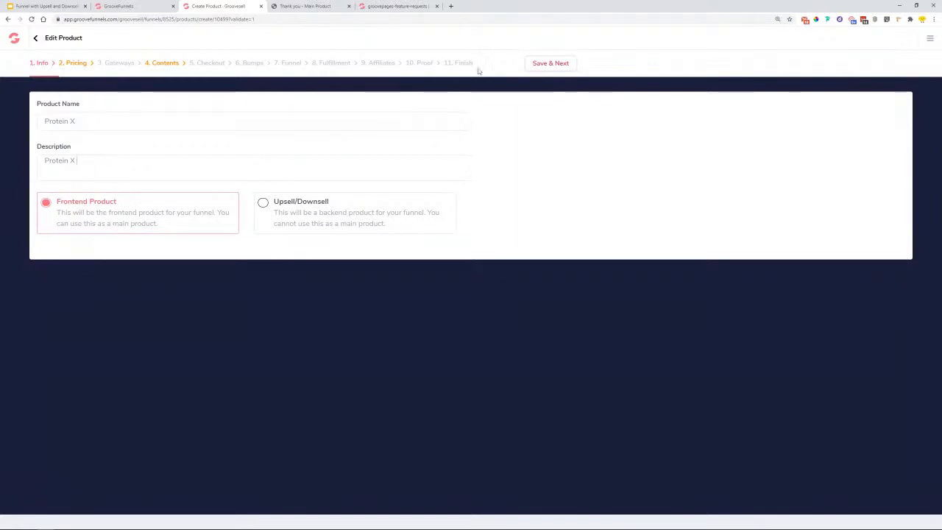
left_click(538, 64)
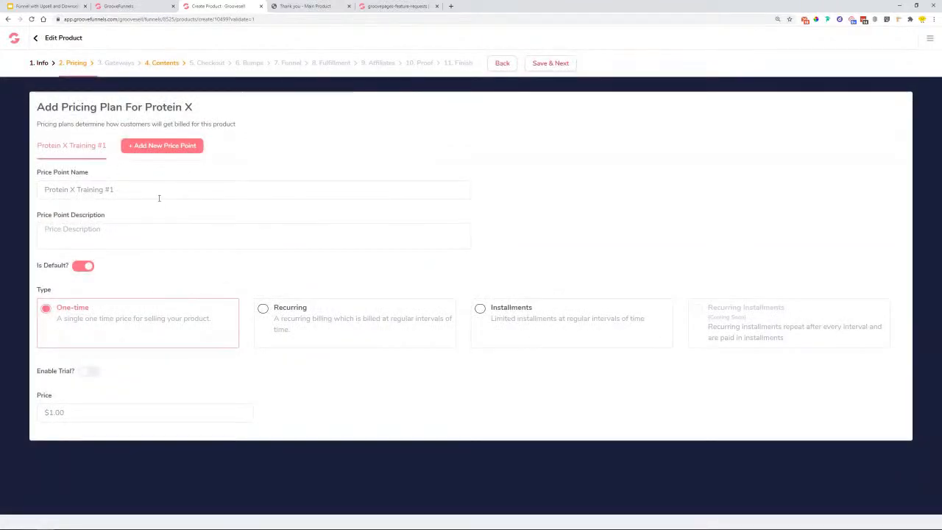
- In the page builder, check the vanilla flavour product title on the Main Product page
left_click(136, 6)
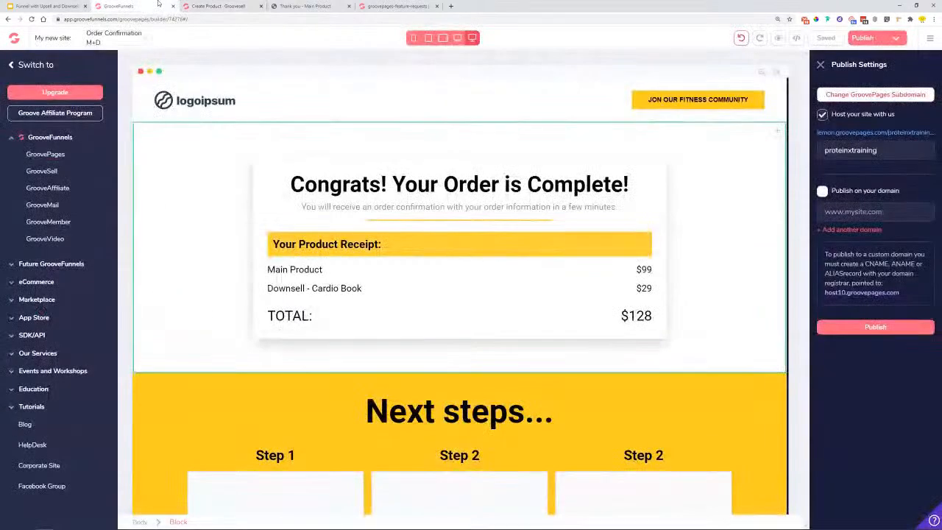
left_click(10, 67)
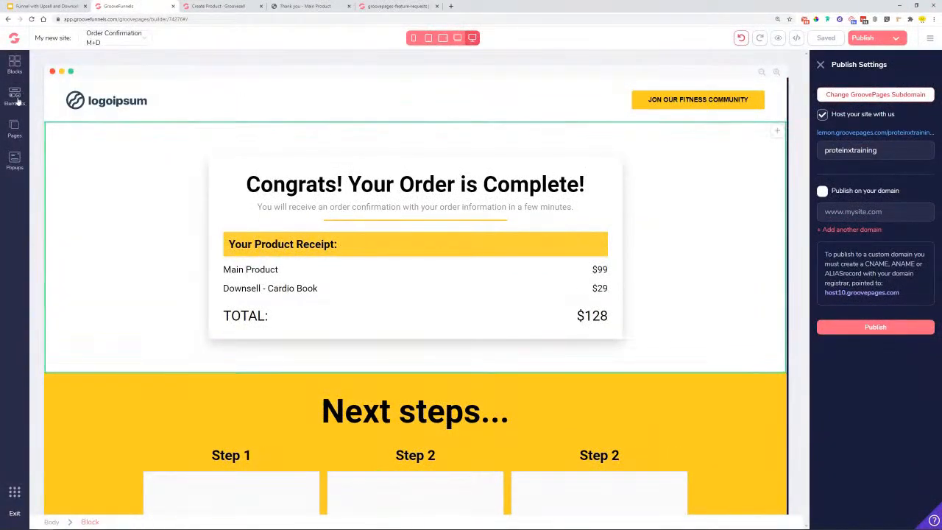
left_click(25, 137)
left_click(88, 118)
scroll(448, 347, "down", 5)
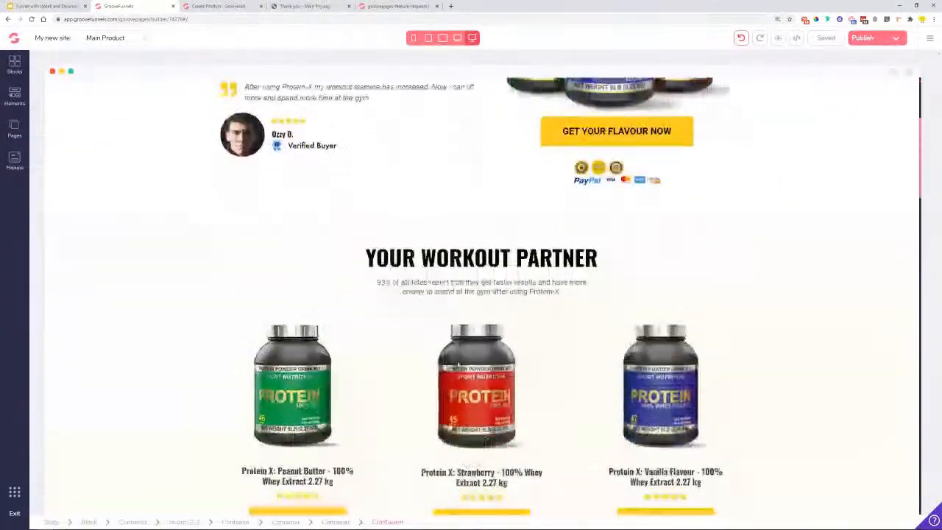
left_click(245, 353)
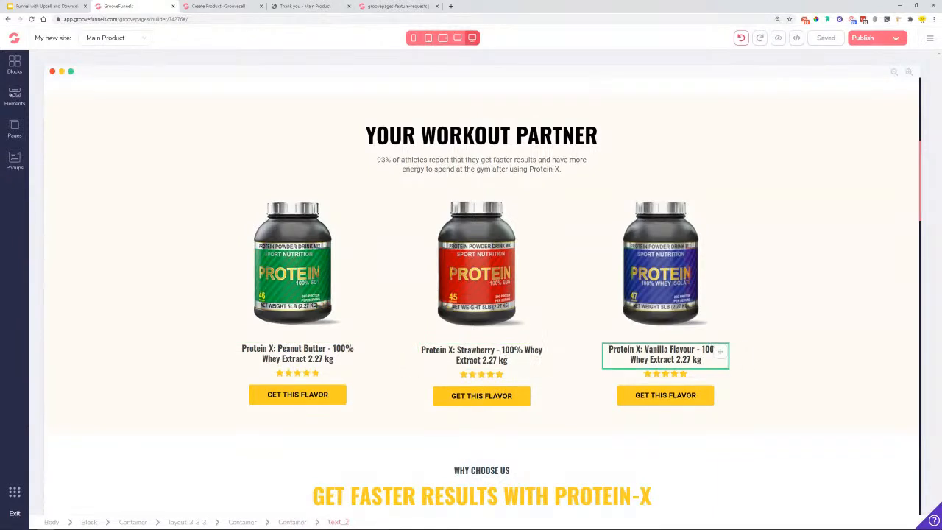
- Name the price point 'Protein X Vanilla' and set its price to $99
left_click(218, 6)
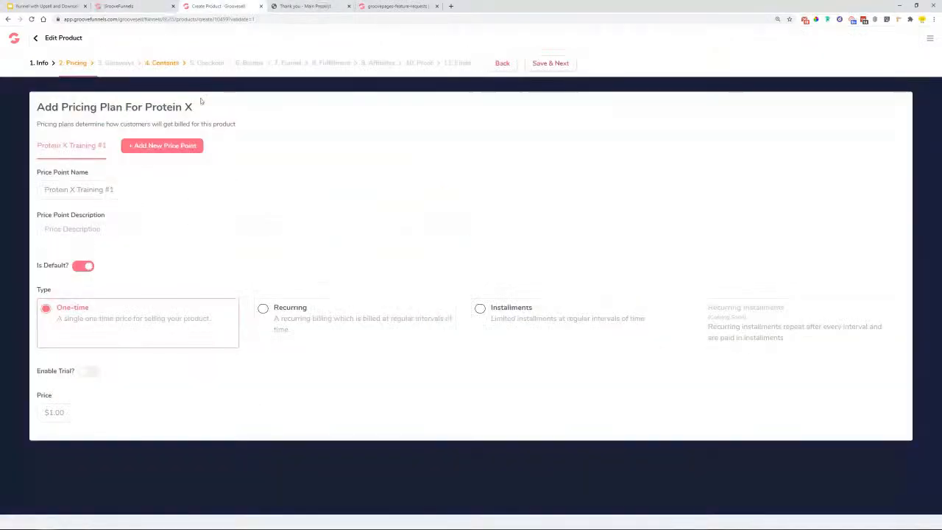
left_click_drag(140, 190, 26, 193)
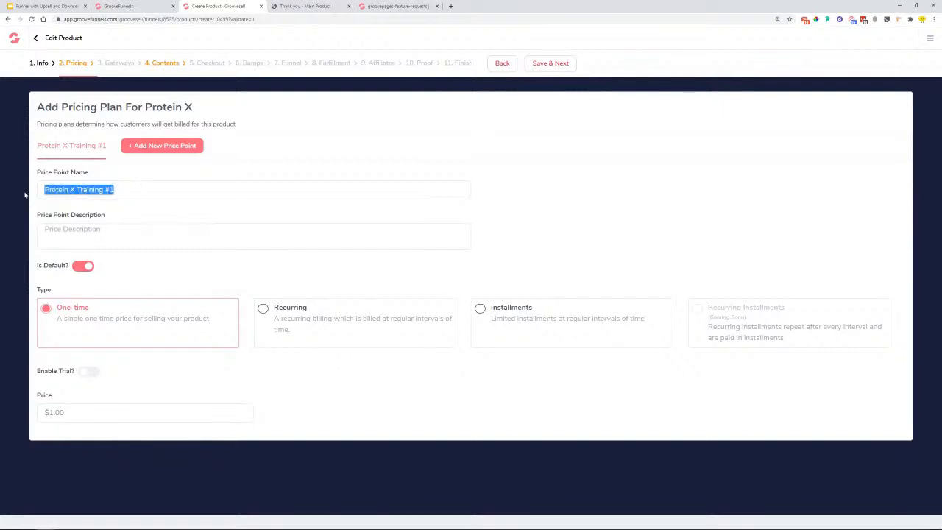
key("ctrl+v")
left_click_drag(125, 189, 77, 190)
type("Vanilla")
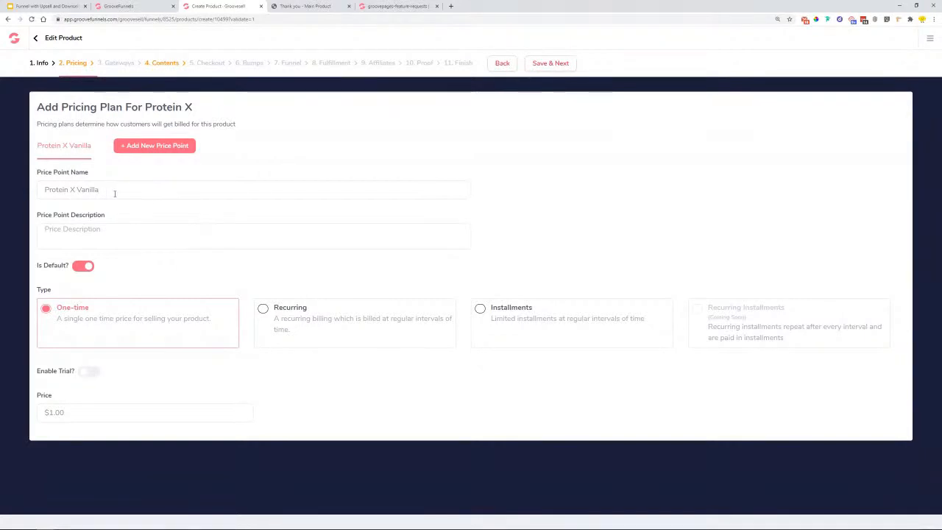
left_click(74, 419)
type("1")
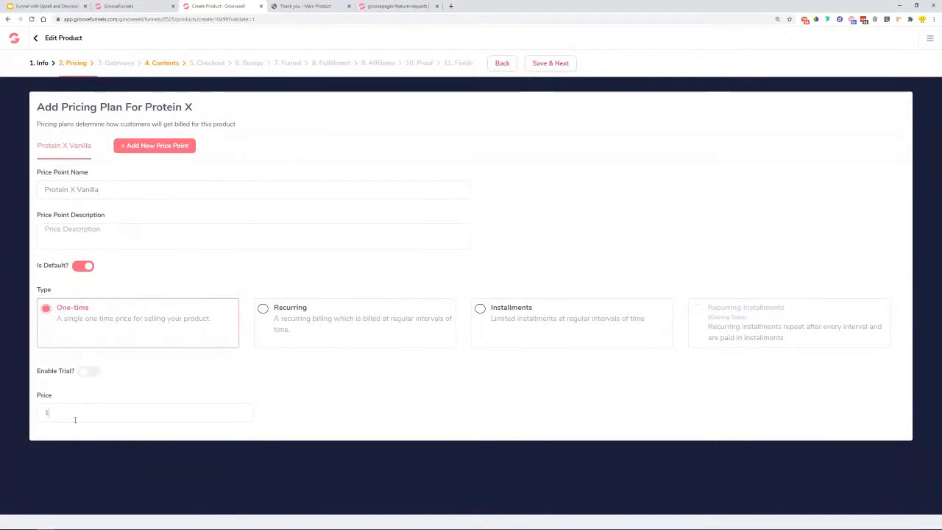
key("BackSpace")
type("99")
left_click(305, 386)
- Add 'Flavour' to the price point name, accept a spelling suggestion, and try saving
type("Flavour")
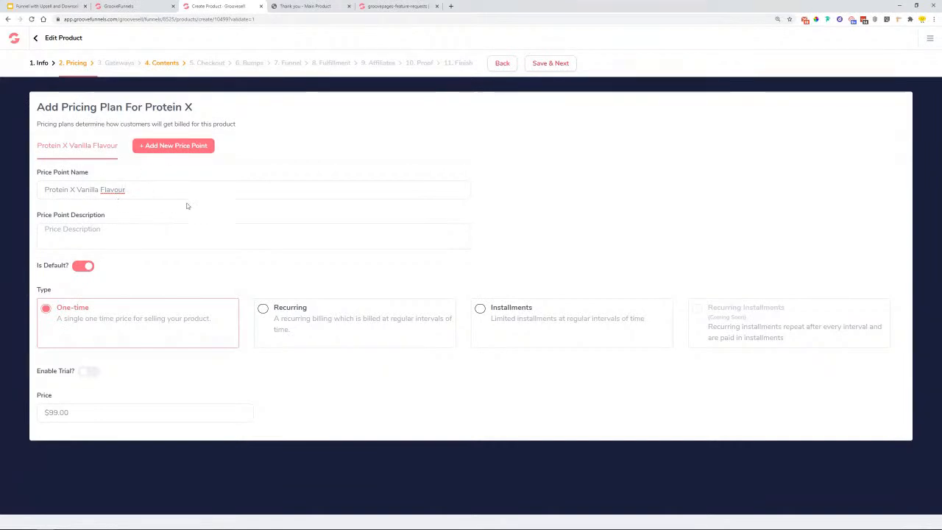
right_click(105, 193)
left_click(153, 195)
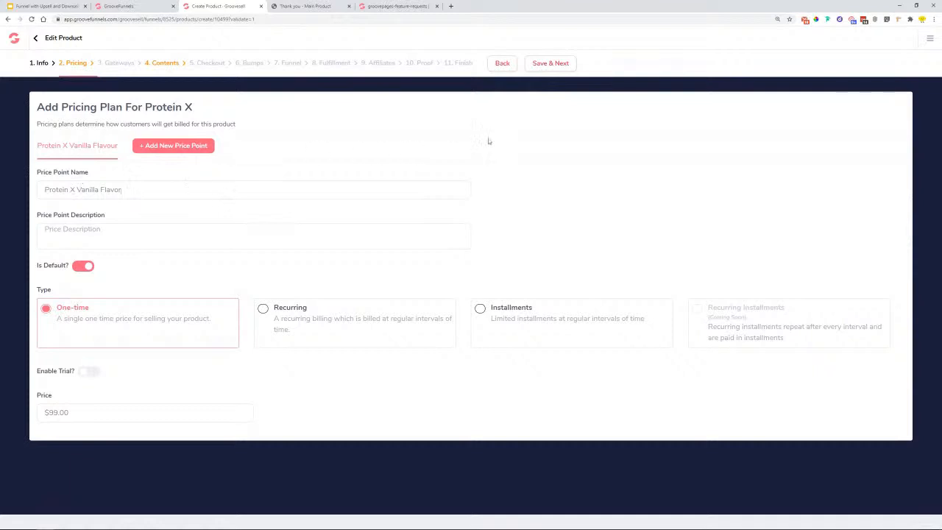
left_click(551, 64)
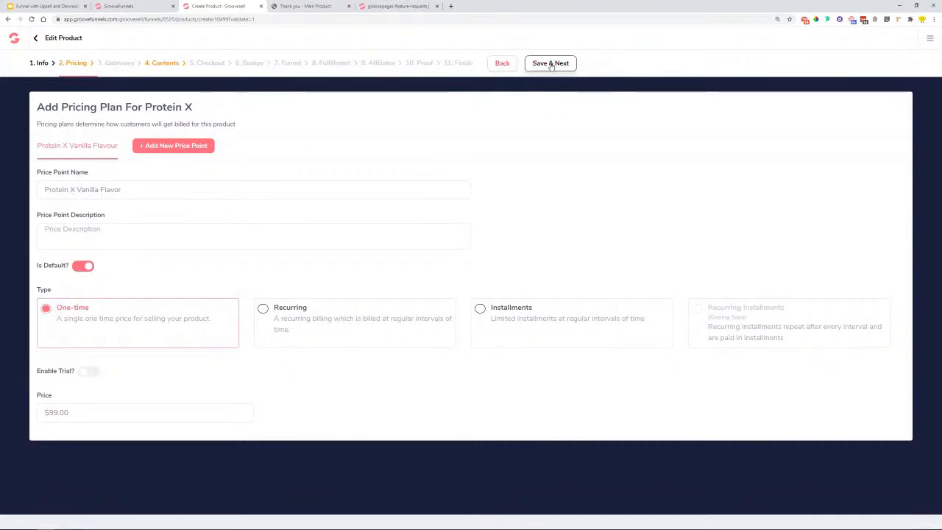
- Copy the price point name into its description to clear the error and save pricing
left_click_drag(127, 190, 21, 209)
right_click(76, 199)
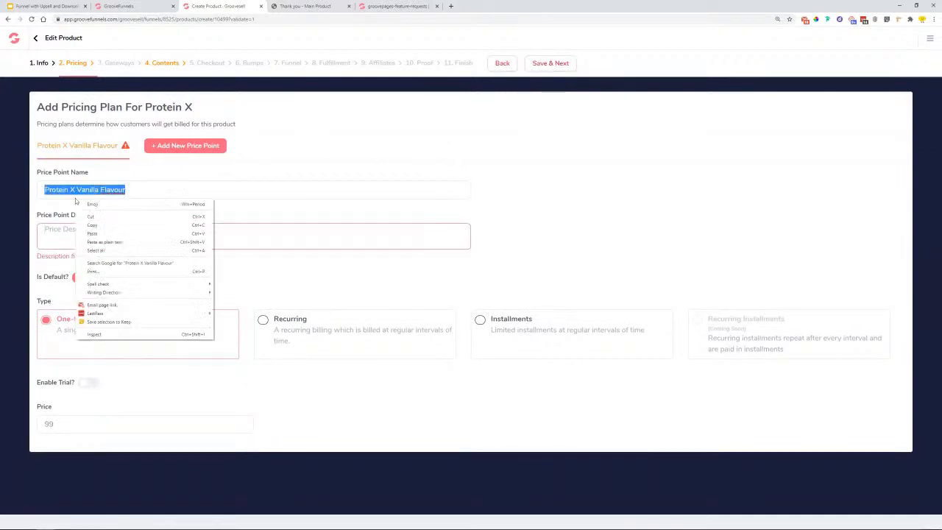
left_click(98, 226)
left_click(74, 234)
right_click(59, 234)
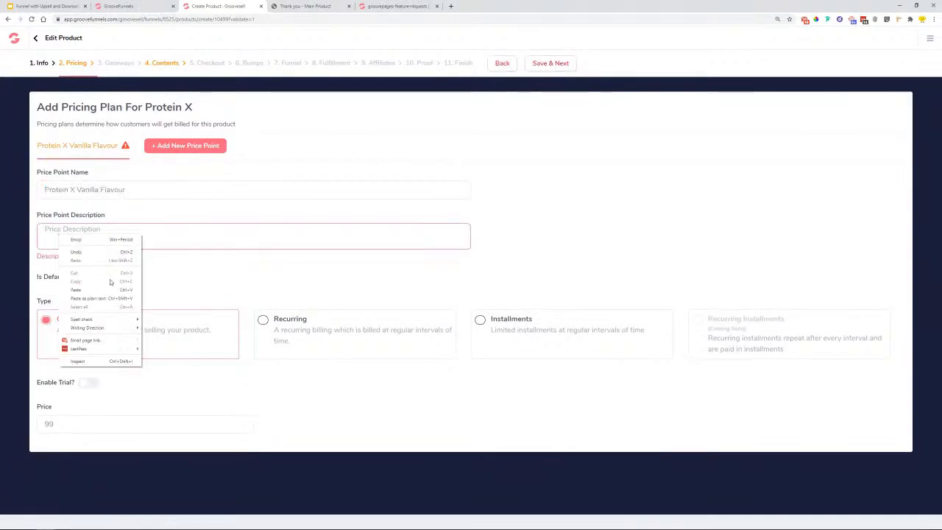
left_click(110, 290)
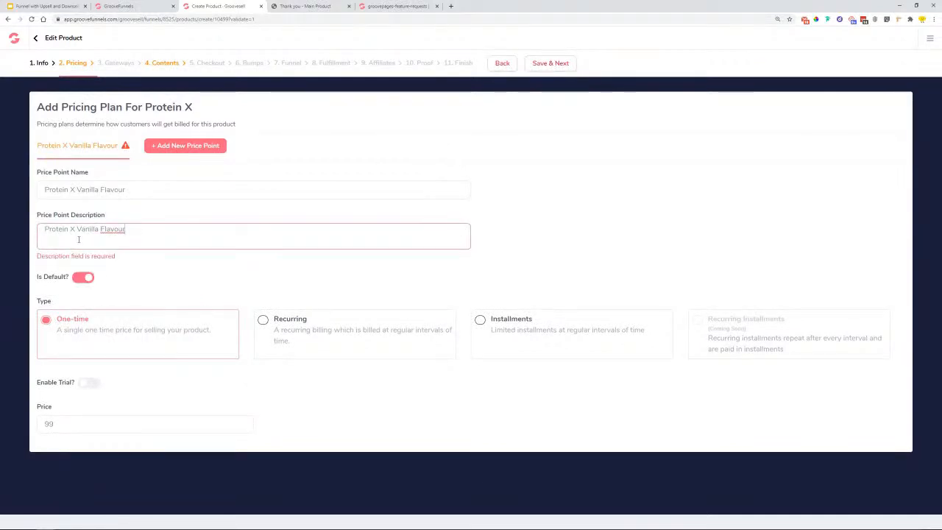
left_click(544, 64)
left_click(554, 63)
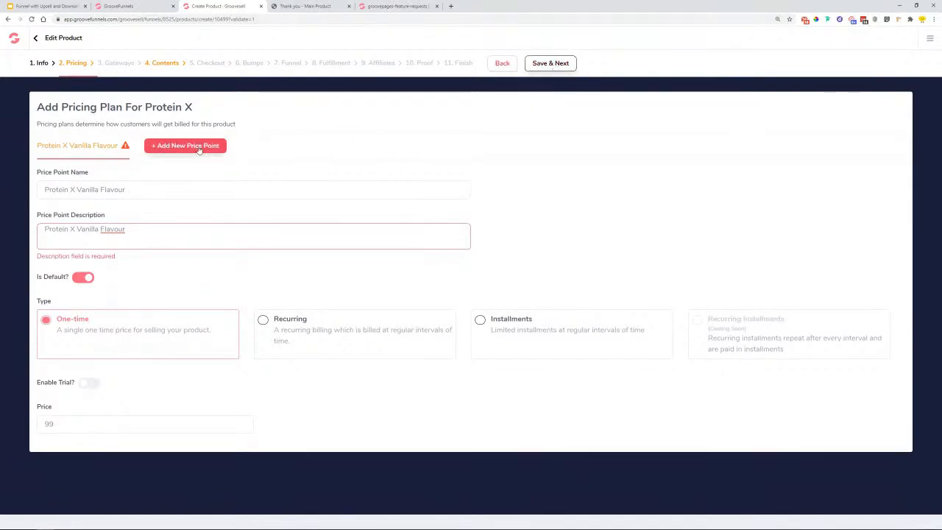
left_click(190, 229)
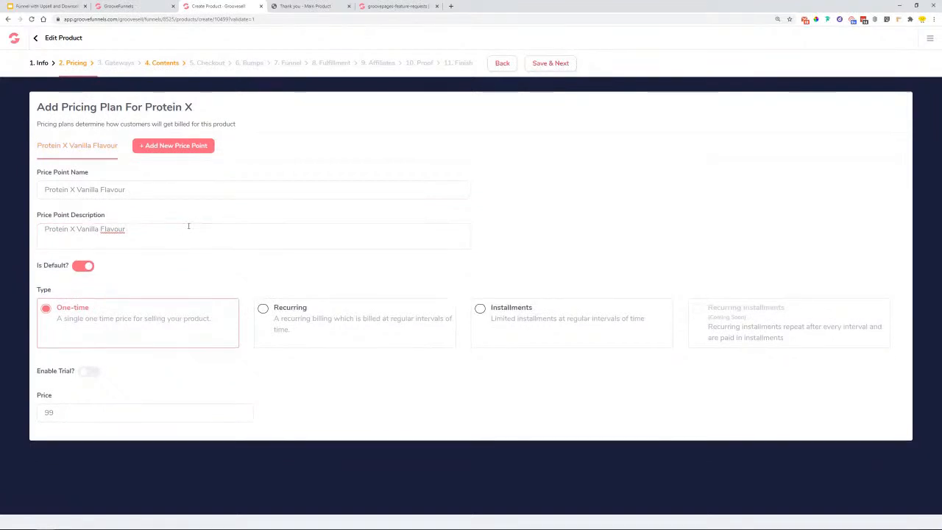
left_click(552, 64)
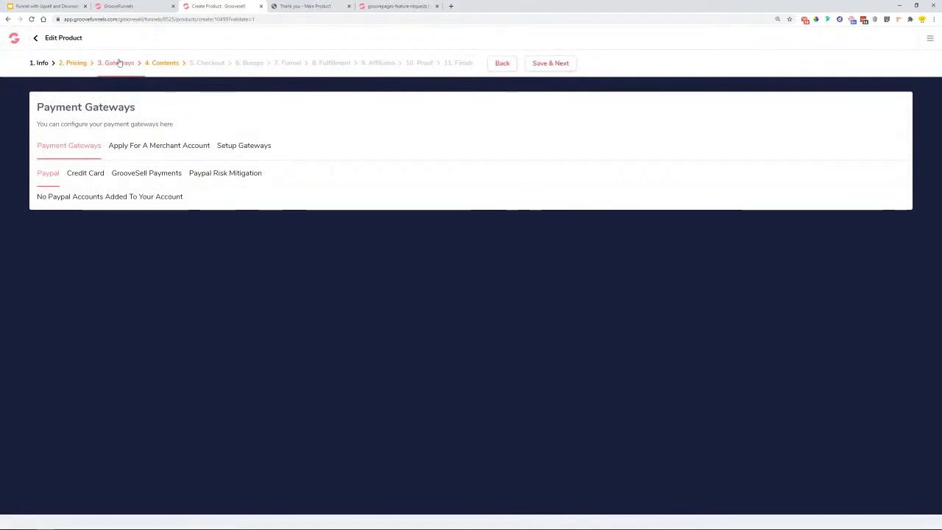
- Look through the configured payment gateway accounts without adding a new one
left_click(237, 151)
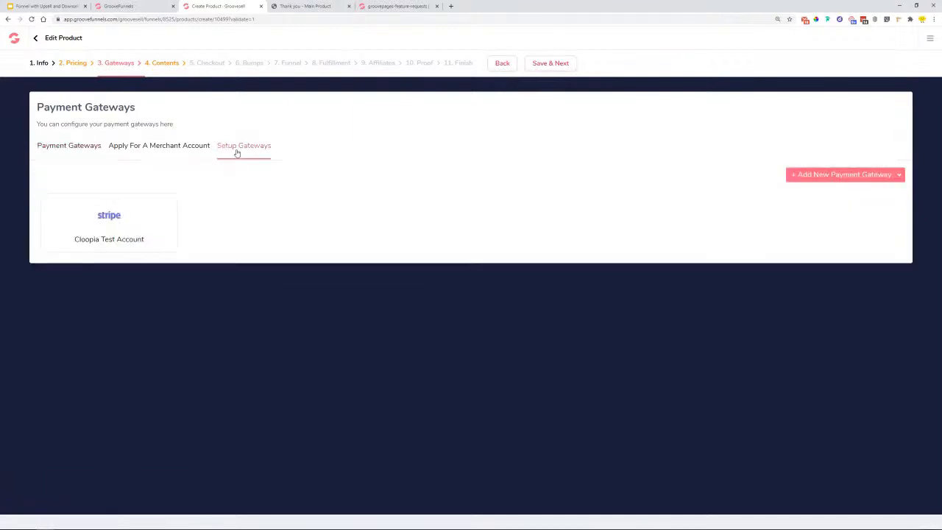
left_click(884, 178)
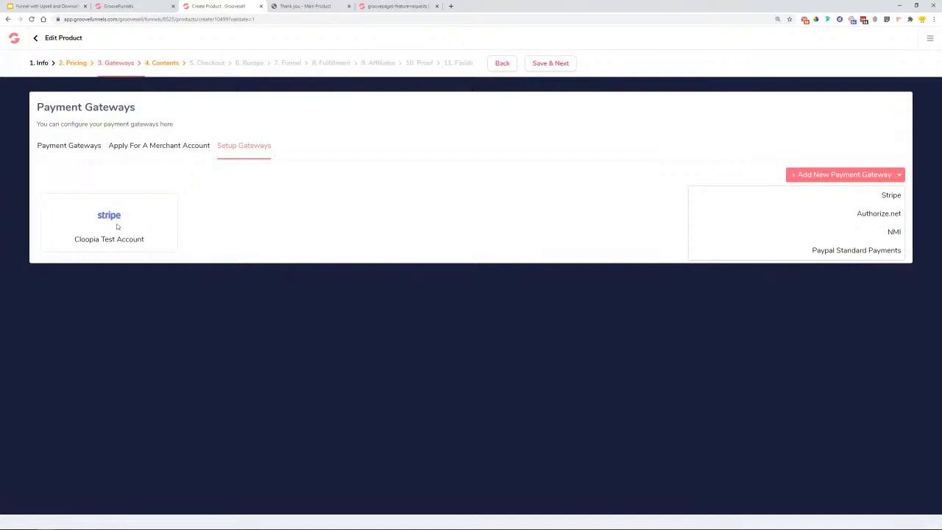
left_click(335, 244)
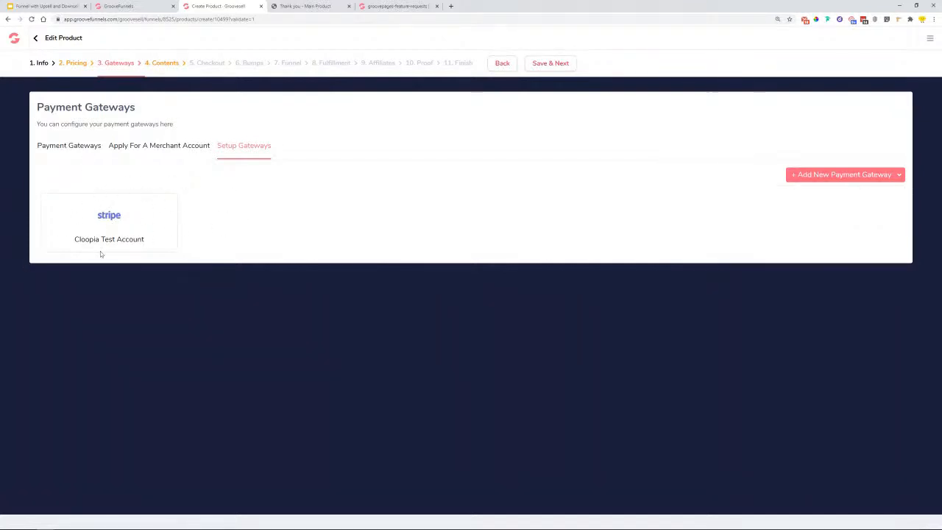
left_click(72, 146)
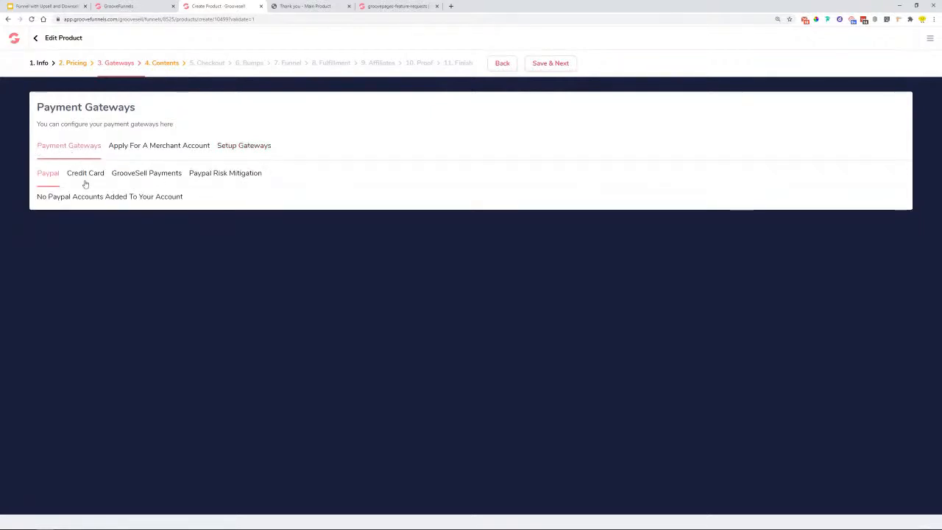
- Add the Cloopia Test Account as credit card gateway with value 100 and save
left_click(85, 176)
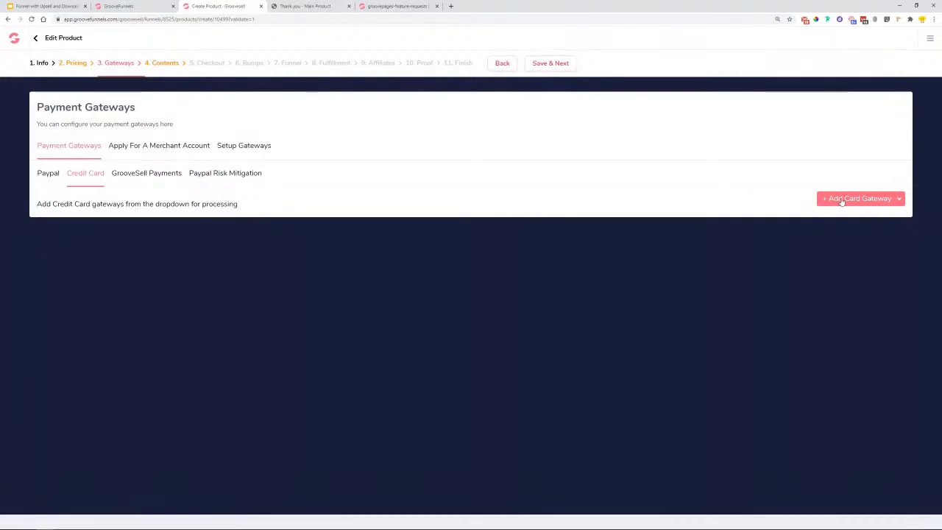
left_click(842, 200)
left_click(846, 219)
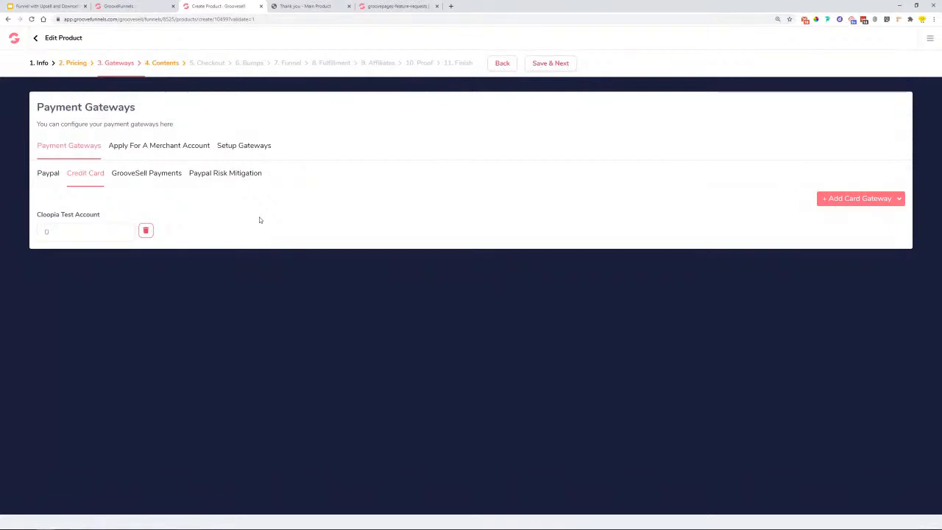
left_click(53, 221)
type("100")
left_click(561, 65)
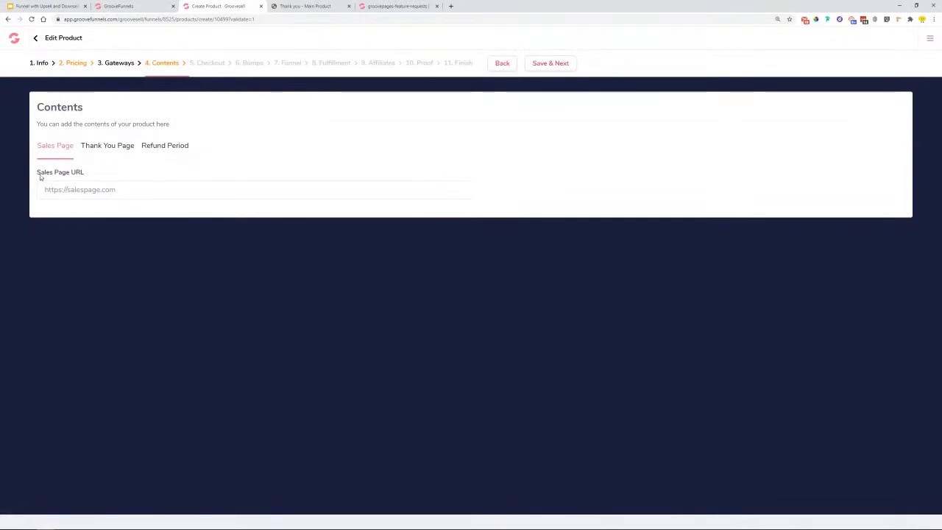
- Copy the subdomain link from GroovePages' Publish settings and return to the Sales Page URL field
left_click(121, 6)
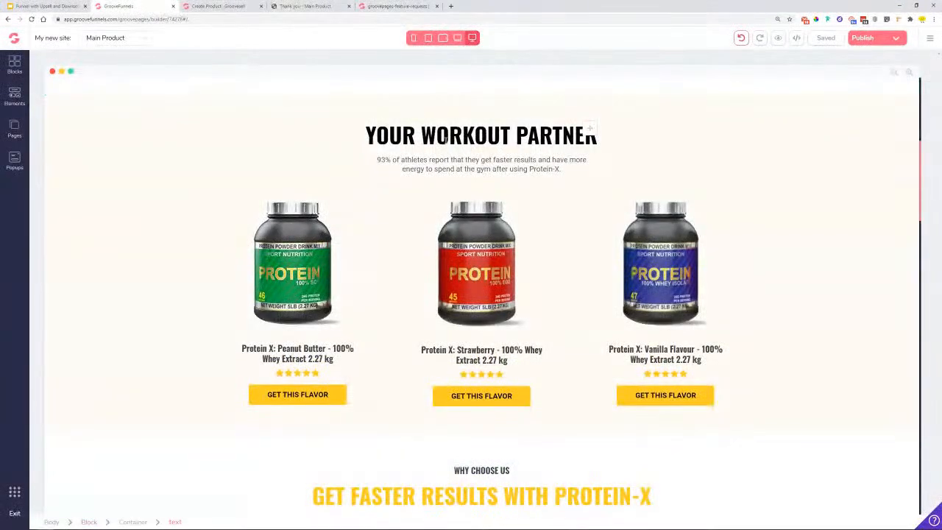
scroll(563, 149, "up", 4)
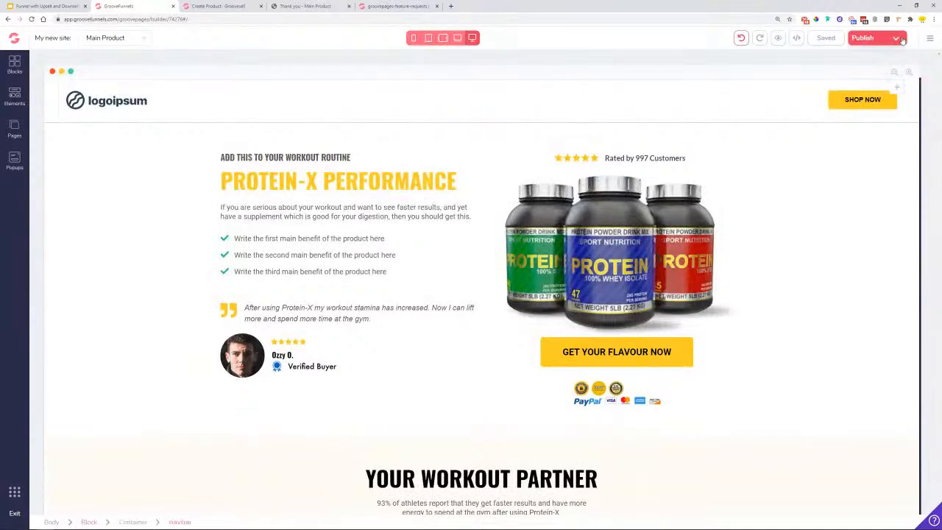
left_click(897, 38)
right_click(876, 134)
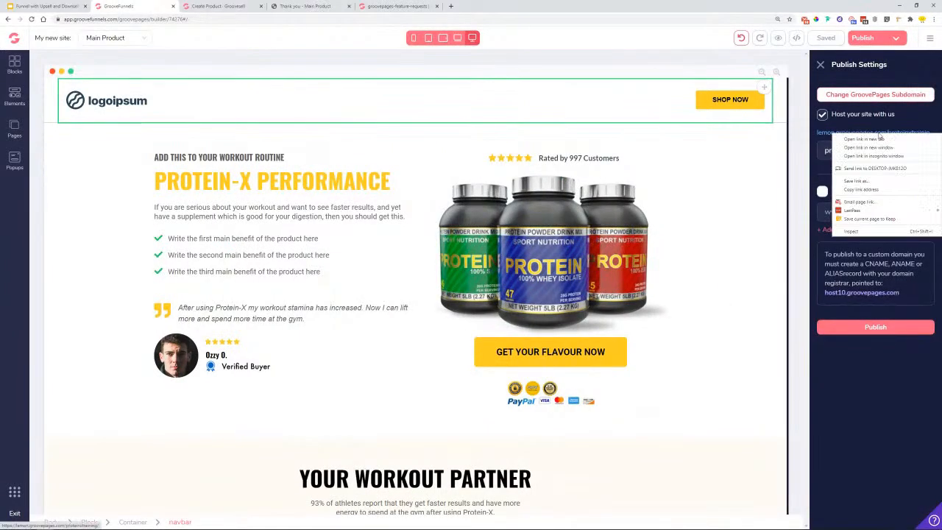
left_click(873, 191)
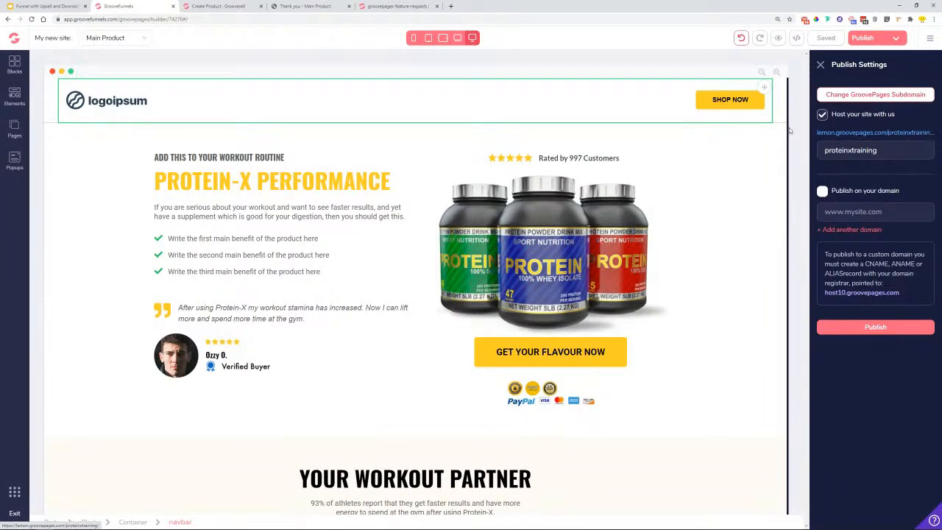
left_click(220, 6)
left_click(168, 192)
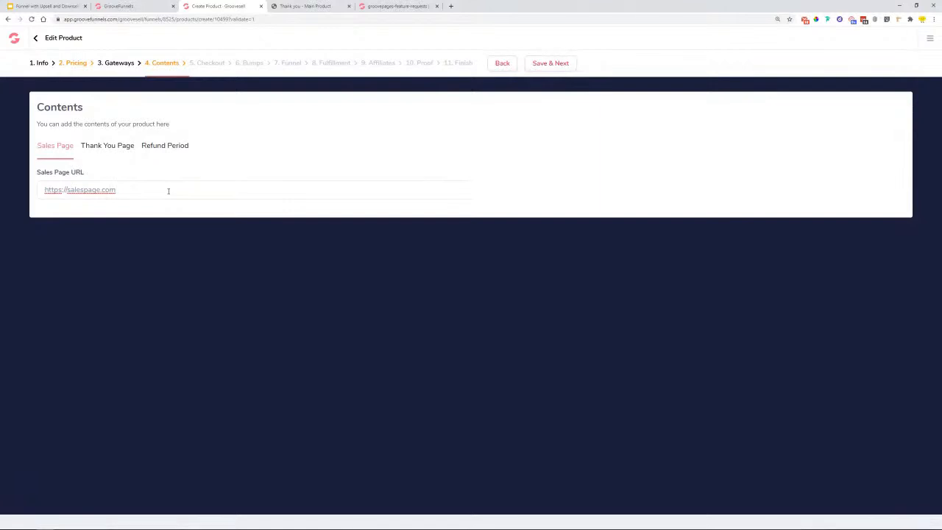
left_click_drag(168, 191, 28, 194)
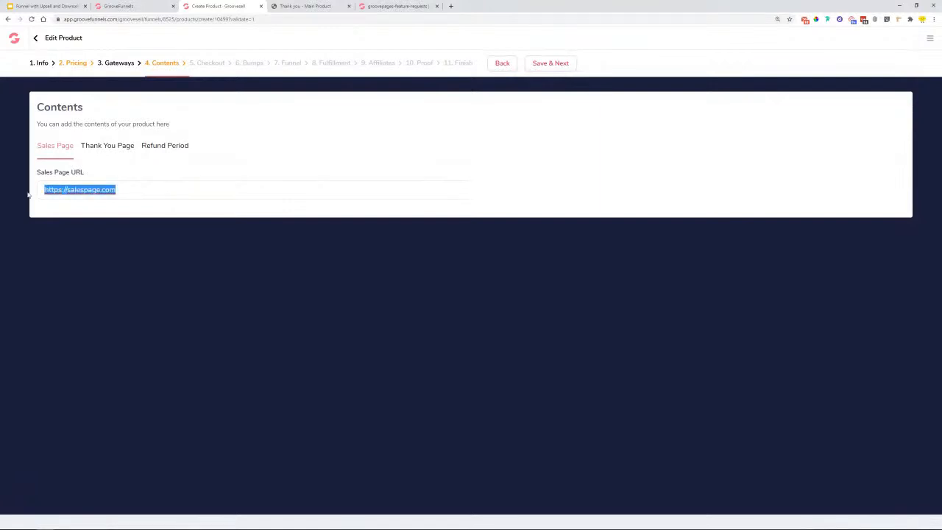
key("ctrl+v")
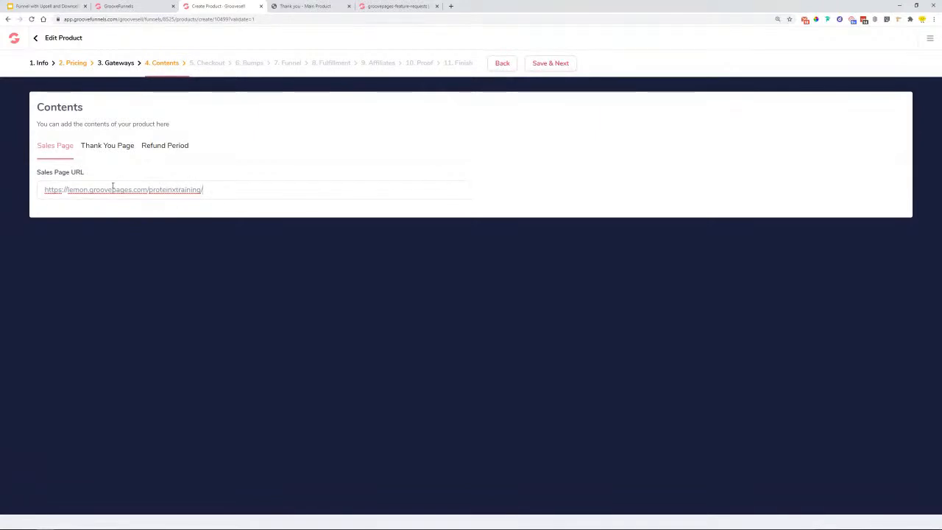
left_click(115, 148)
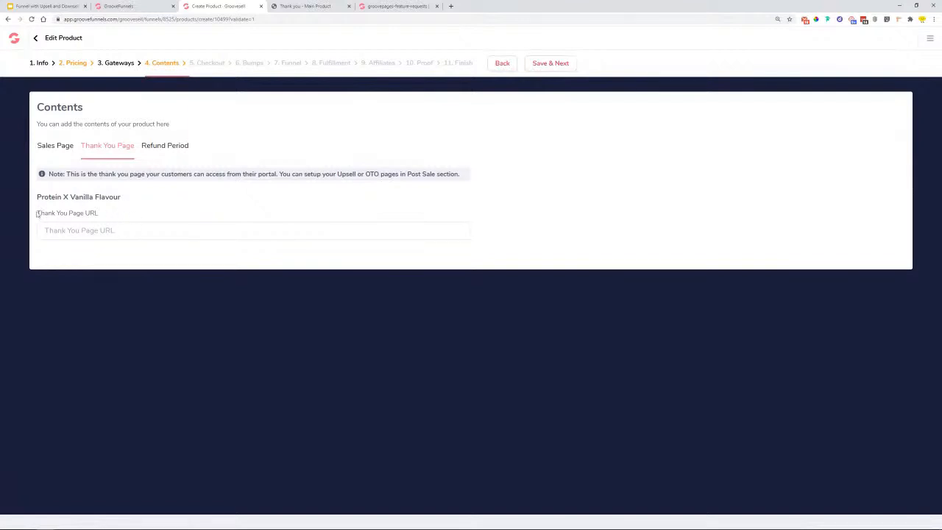
left_click_drag(41, 198, 126, 199)
key("ctrl+shift+Tab")
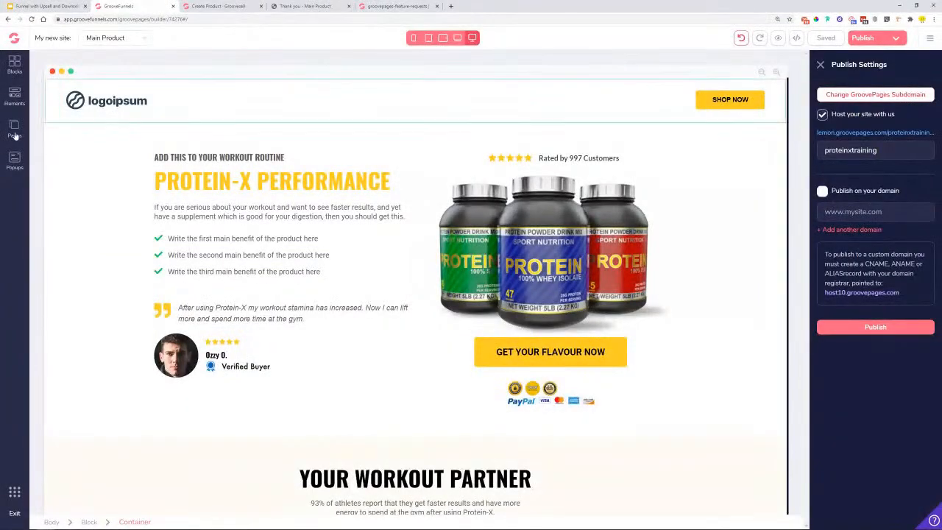
- Check the Order Confirmation Main Product page path, then paste the site address as Thank You Page URL
left_click(14, 129)
left_click(83, 221)
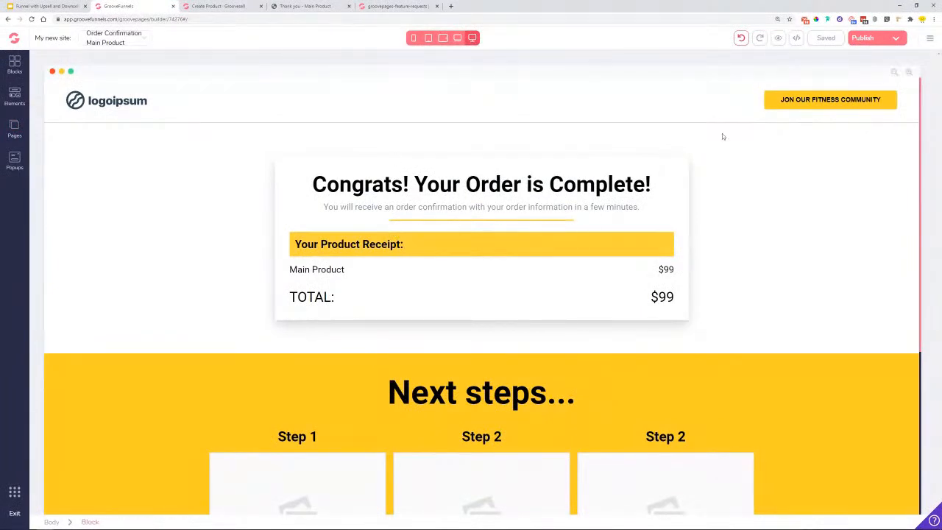
left_click(14, 129)
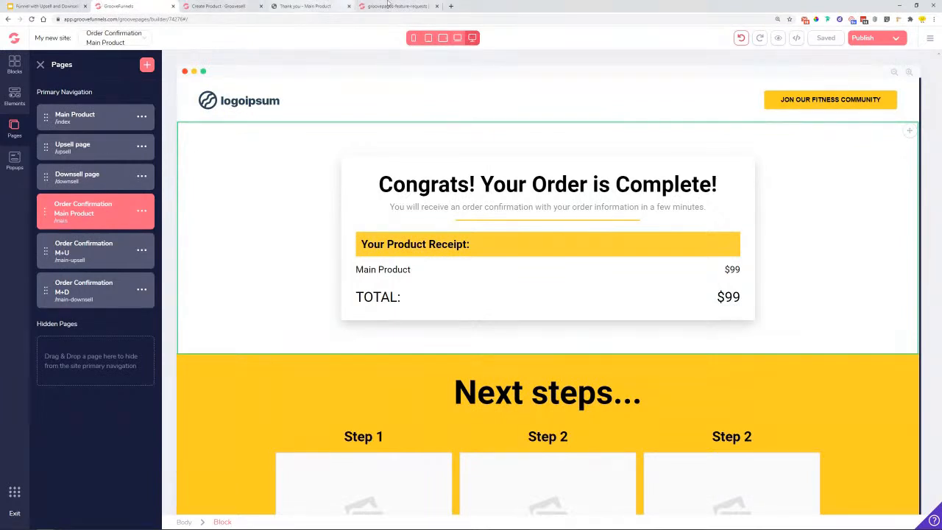
left_click(218, 6)
left_click(139, 228)
key("ctrl+v")
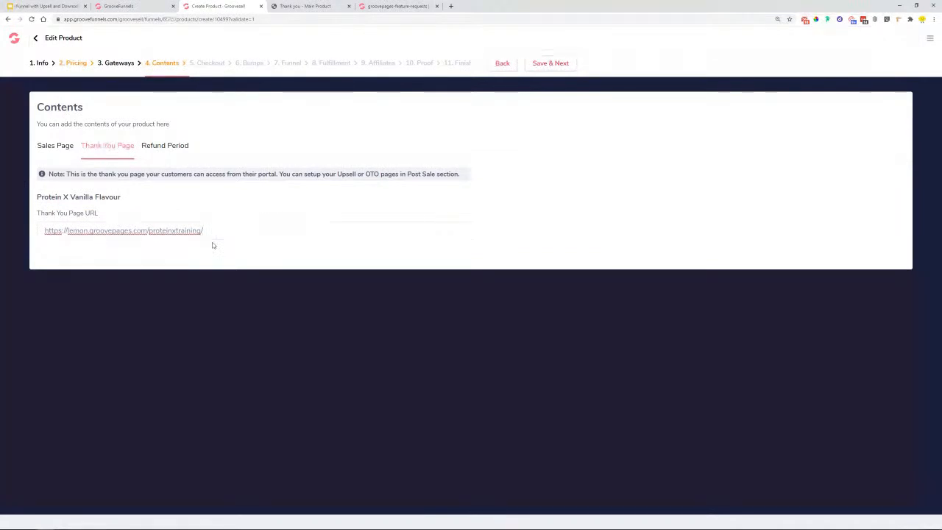
- End the Thank You Page URL with 'main', review the refund Buffer Period, and save contents
type("main")
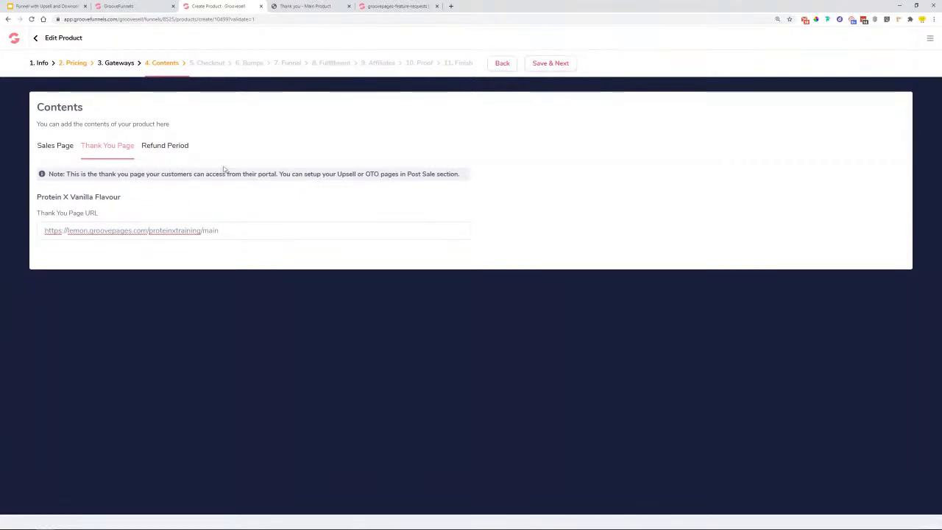
left_click(166, 147)
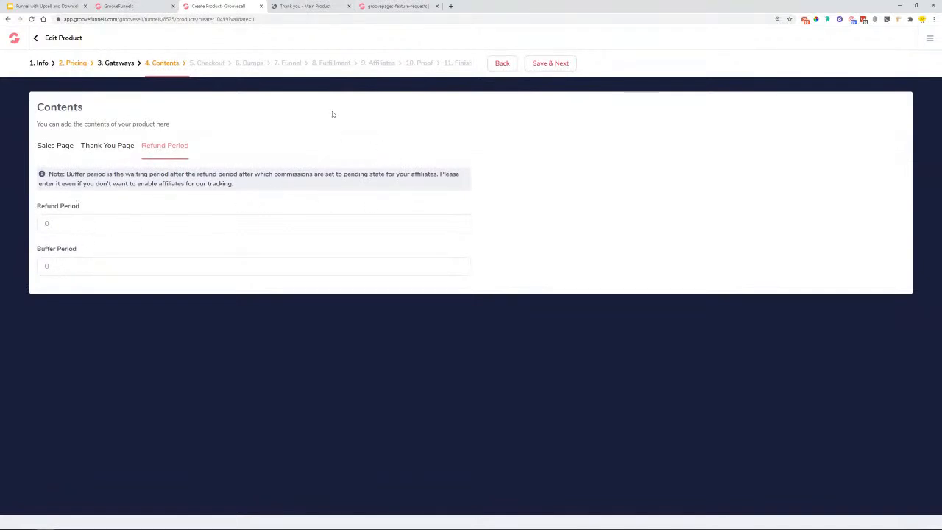
left_click_drag(42, 270, 98, 266)
left_click(551, 63)
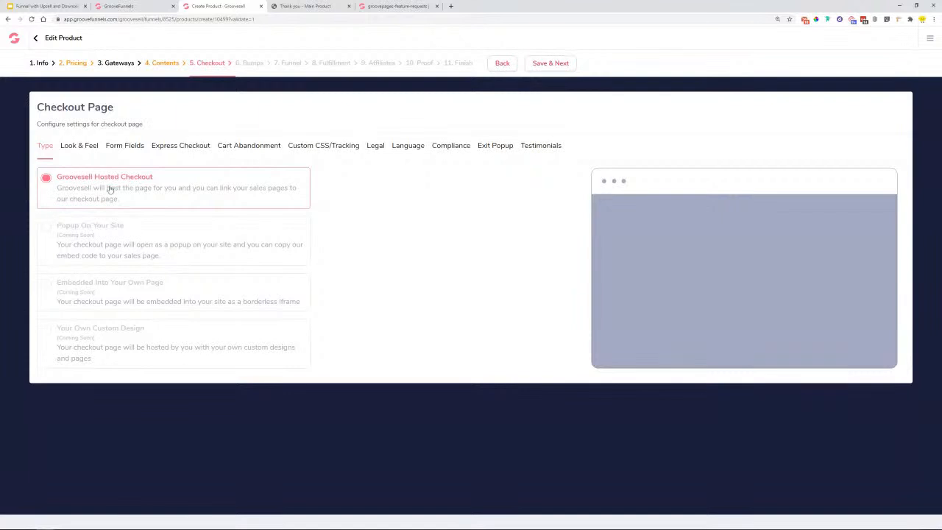
- Use the Gray Sidebar checkout template and drop the Address, City/Postal Code, Phone and Company fields
left_click(80, 150)
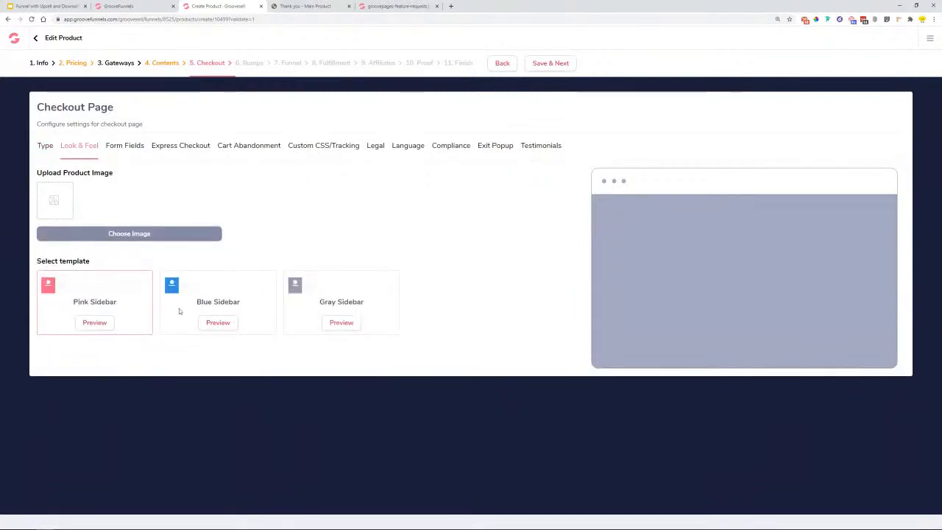
left_click(324, 298)
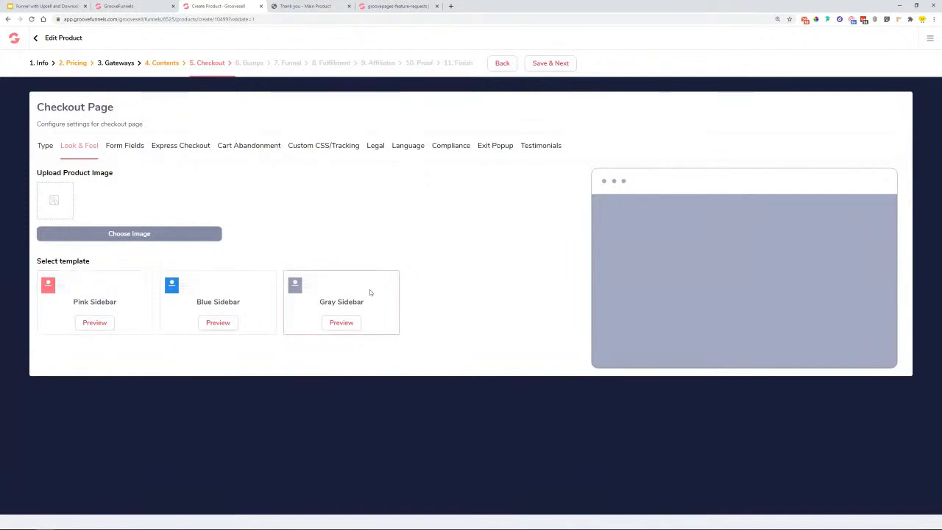
left_click(125, 151)
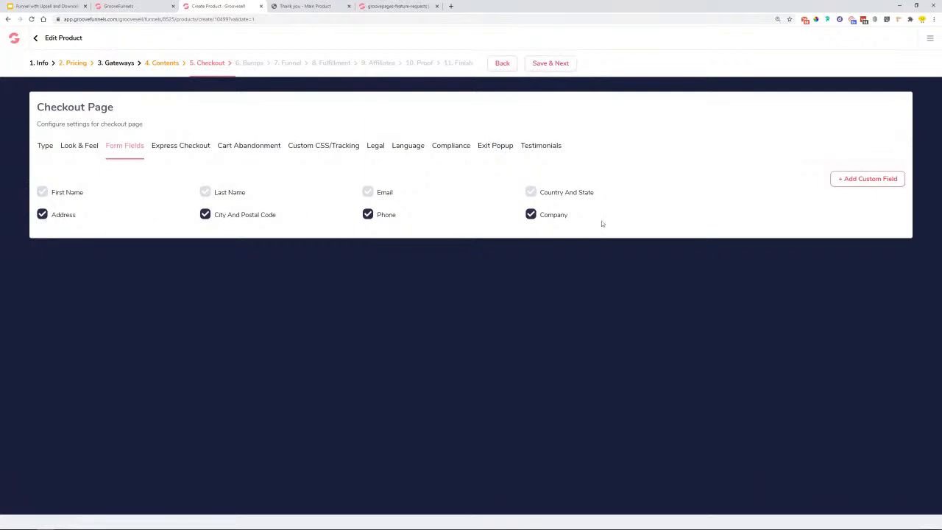
left_click(42, 215)
left_click(205, 214)
left_click(368, 214)
left_click(531, 215)
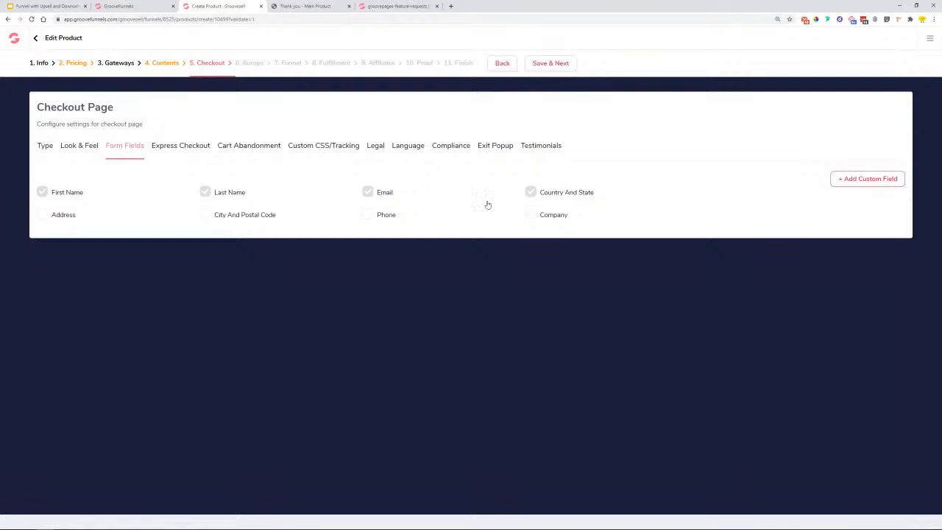
left_click(190, 150)
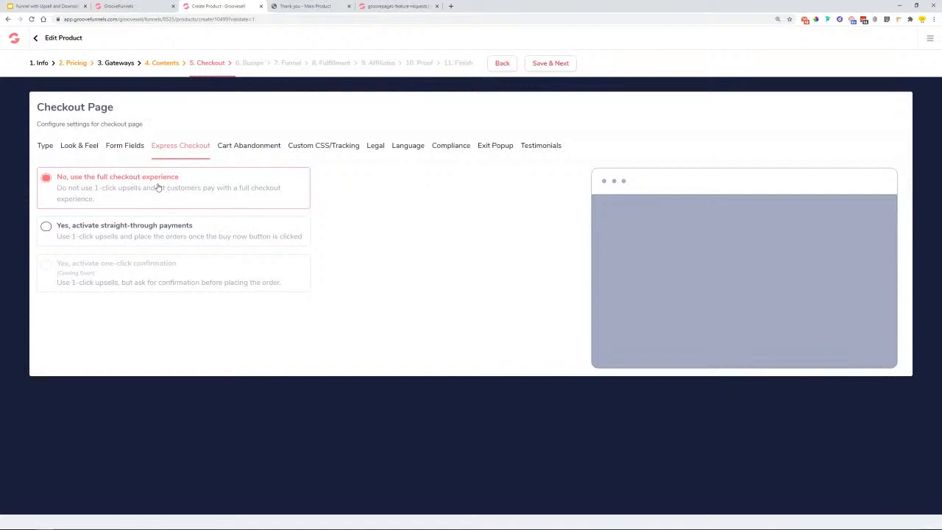
- Check the cart abandonment settings, opening and closing the new integration window without adding one
left_click(236, 151)
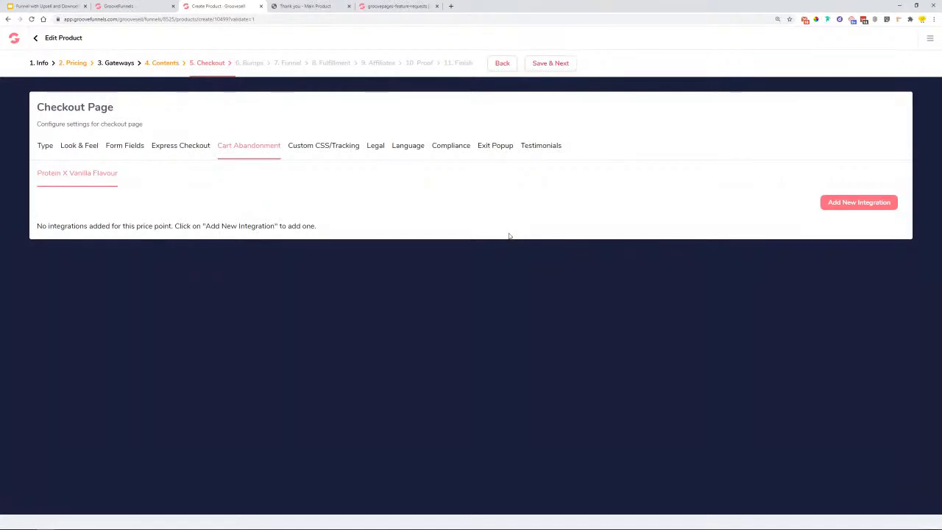
left_click(862, 206)
left_click(397, 298)
left_click(590, 244)
- Review the tracking, legal, language, compliance, exit popup and testimonials tabs, then save checkout and order bumps
left_click(339, 156)
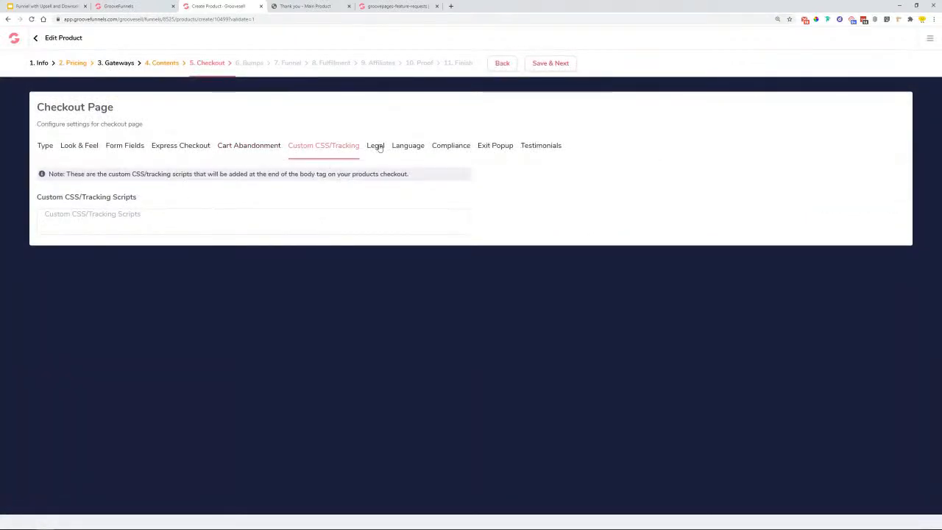
left_click(378, 147)
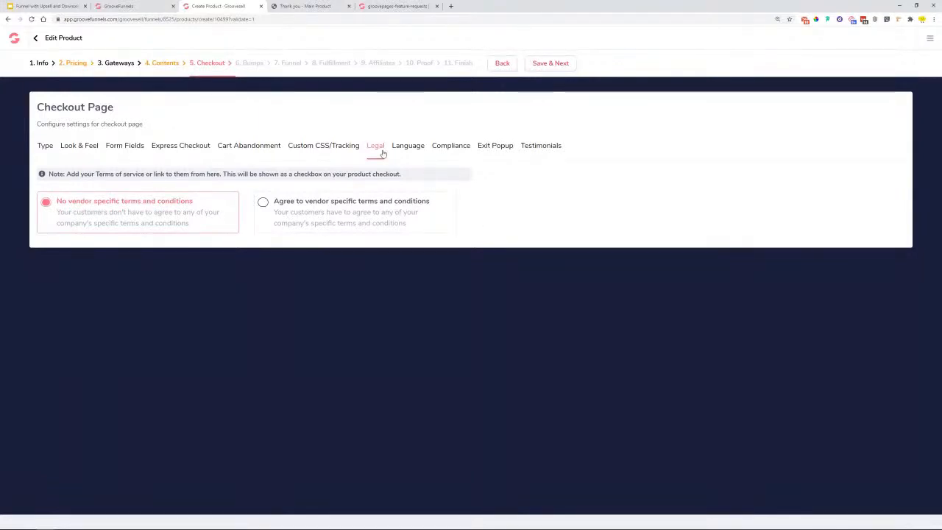
left_click(409, 146)
left_click(450, 147)
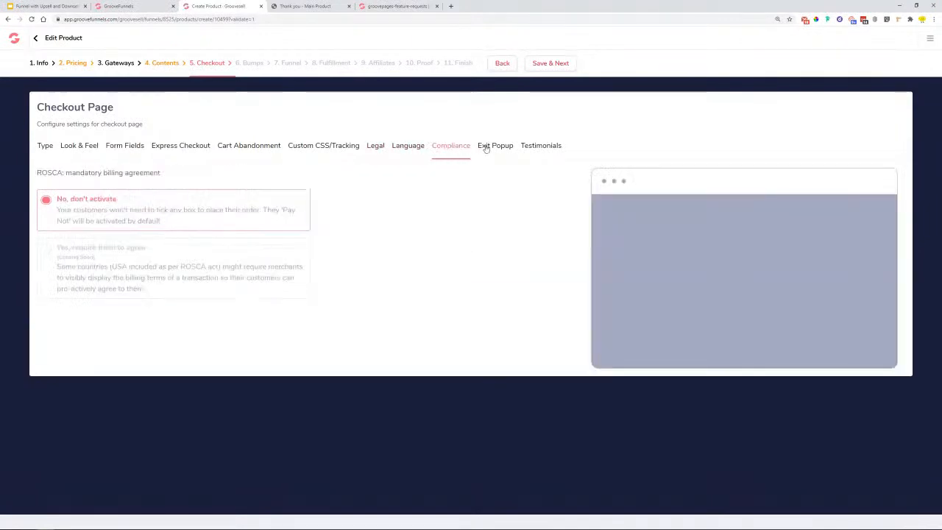
left_click(489, 147)
left_click(524, 146)
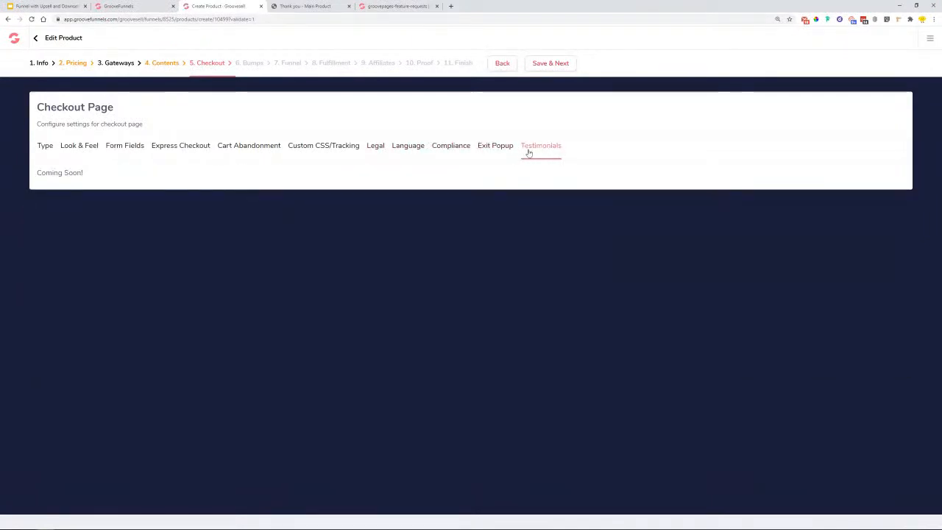
left_click(554, 68)
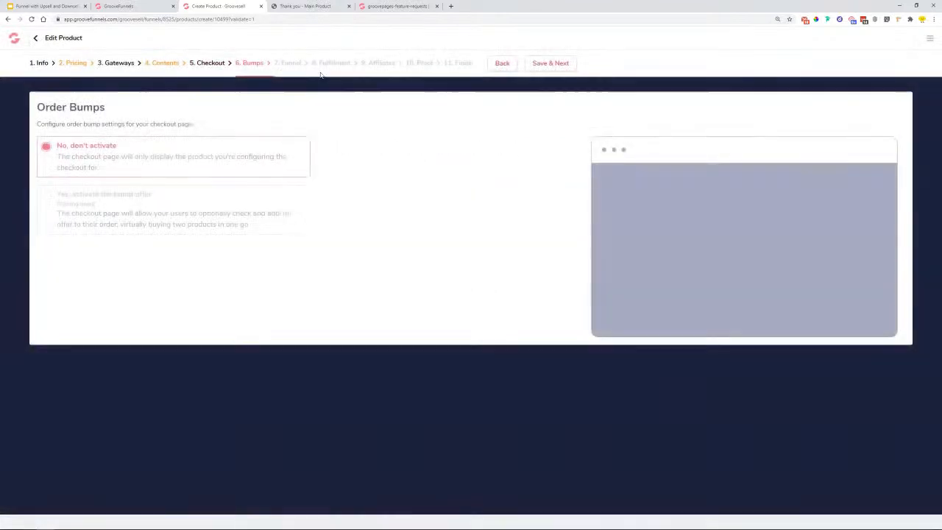
left_click(548, 64)
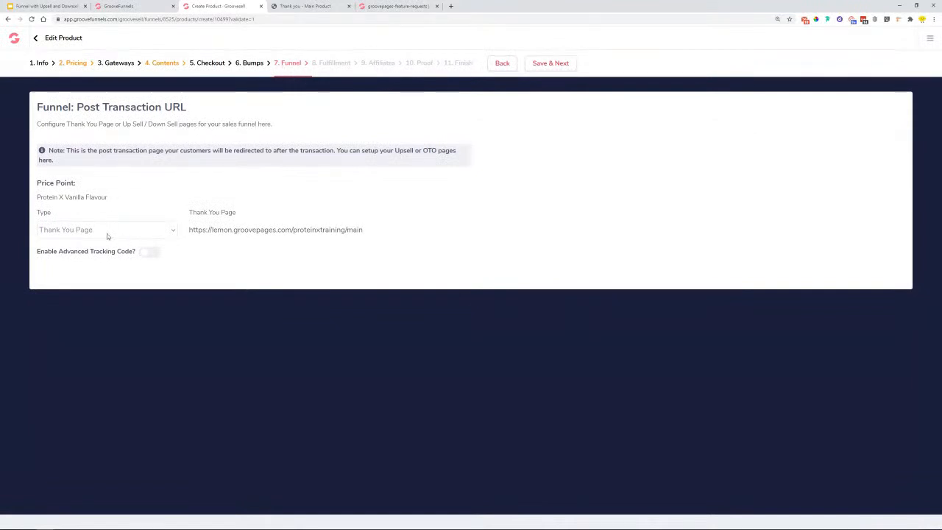
- Make the post-purchase page an Upsell Page and paste the URL ending in /upsell
left_click(106, 233)
left_click(91, 256)
right_click(295, 231)
left_click(335, 287)
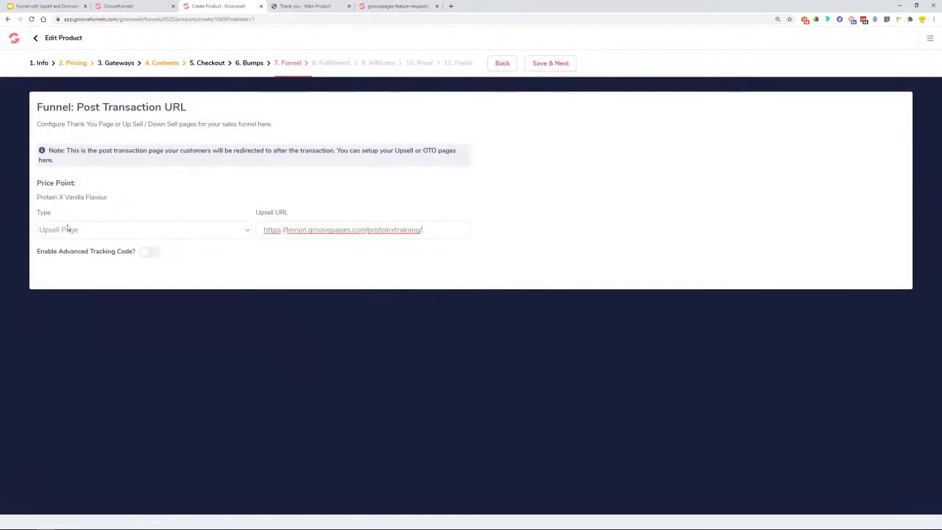
left_click(132, 6)
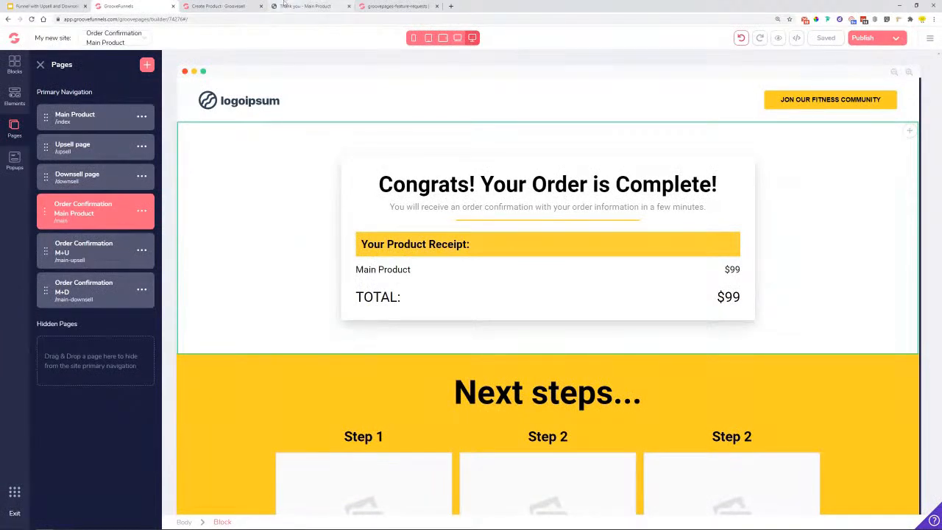
left_click(217, 5)
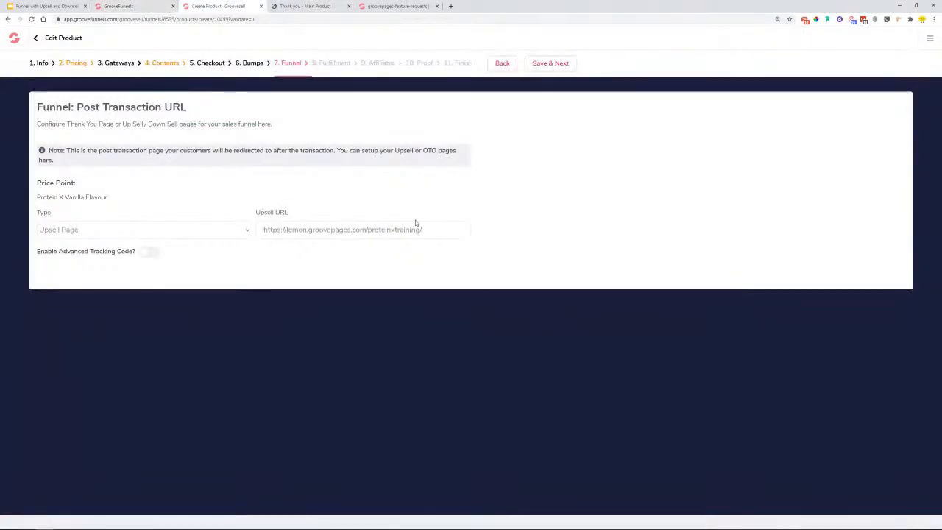
- Keep Upsell Page as the type and check the URL against the Upsell page in the builder
type("sell")
type("l")
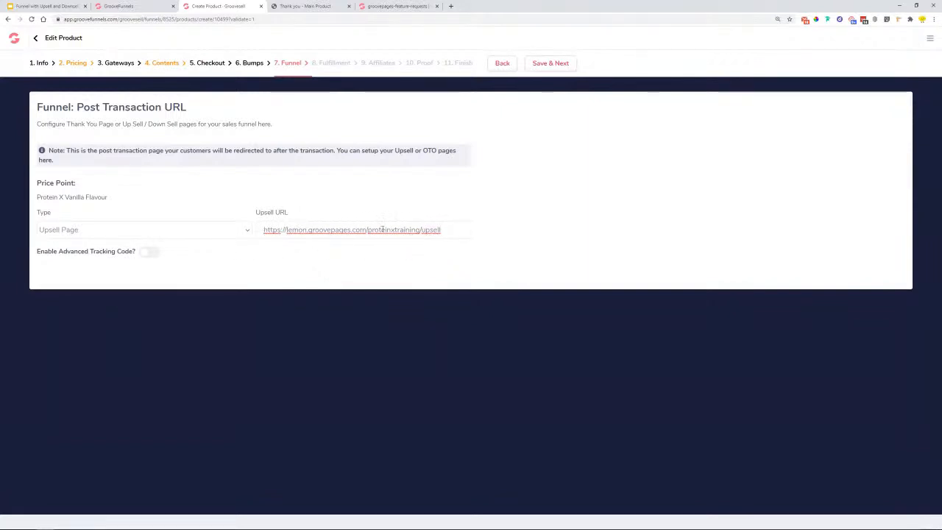
left_click(196, 231)
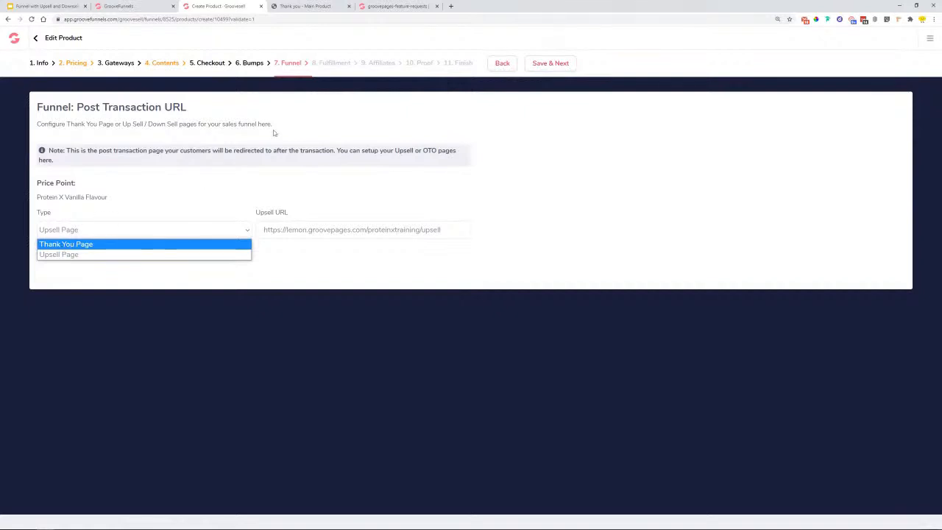
left_click(81, 255)
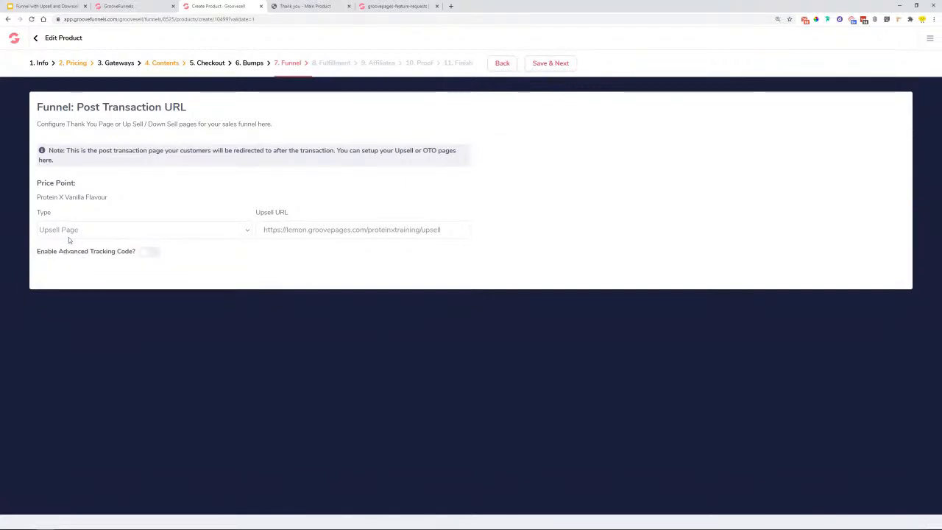
left_click_drag(263, 230, 452, 230)
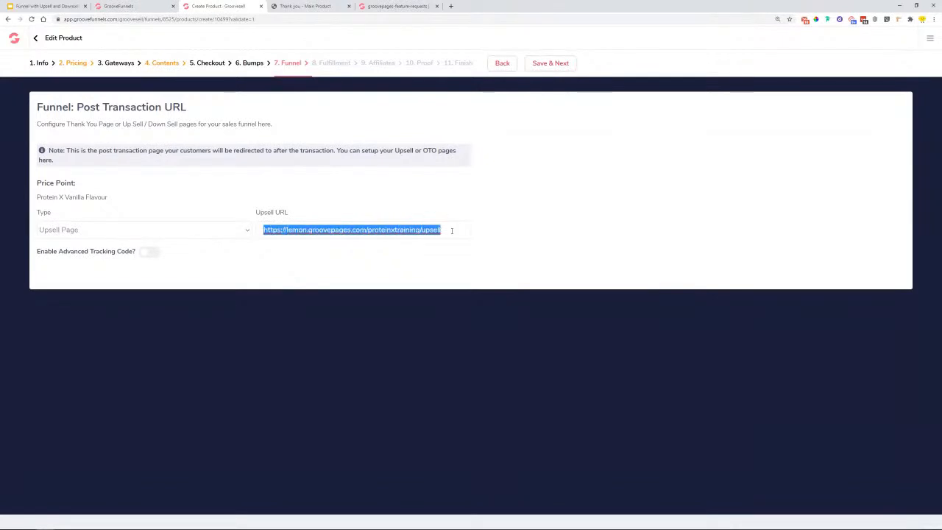
left_click(132, 6)
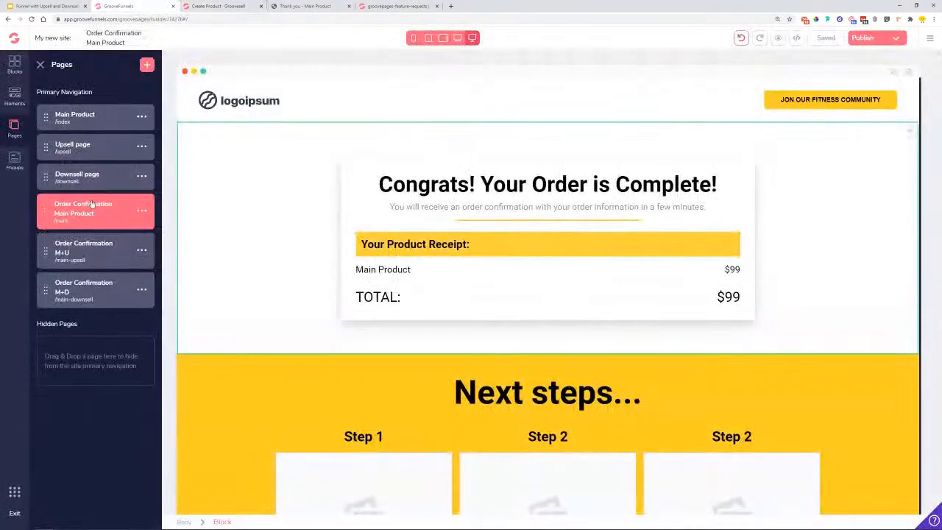
left_click(71, 151)
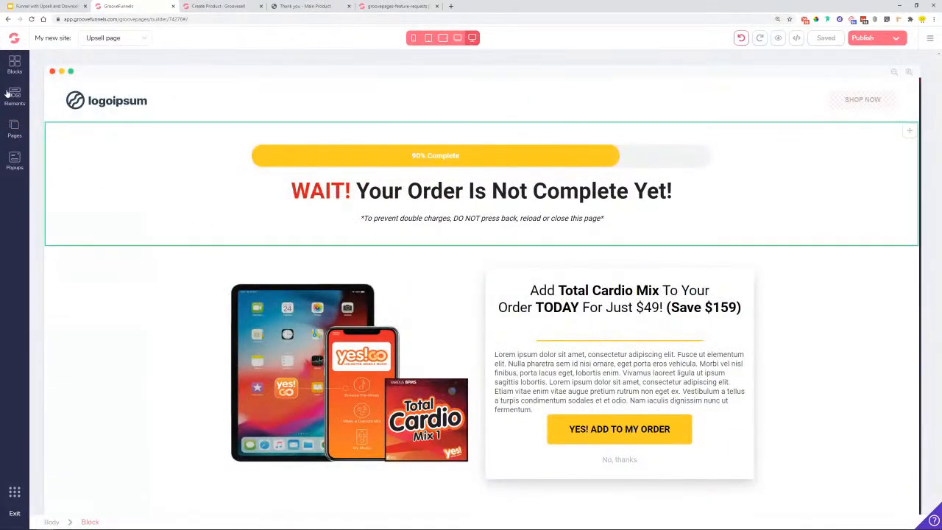
left_click(14, 128)
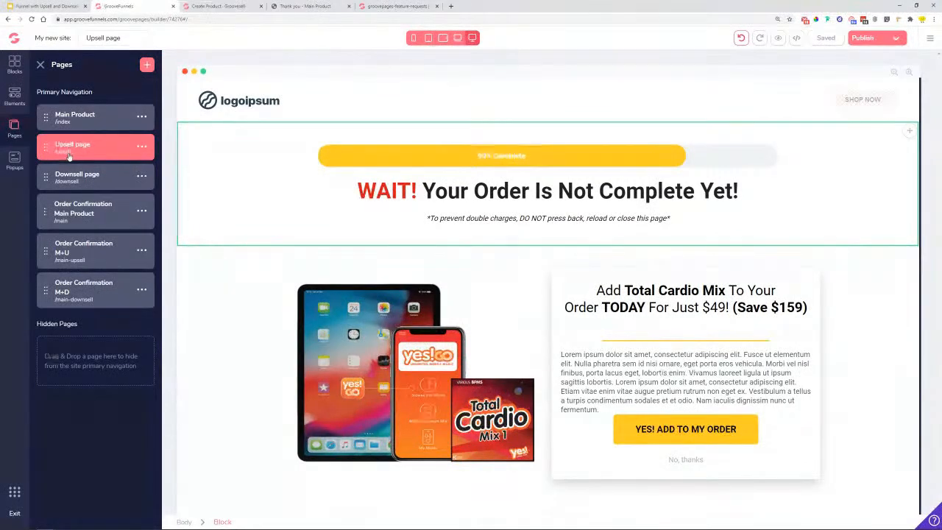
left_click(195, 6)
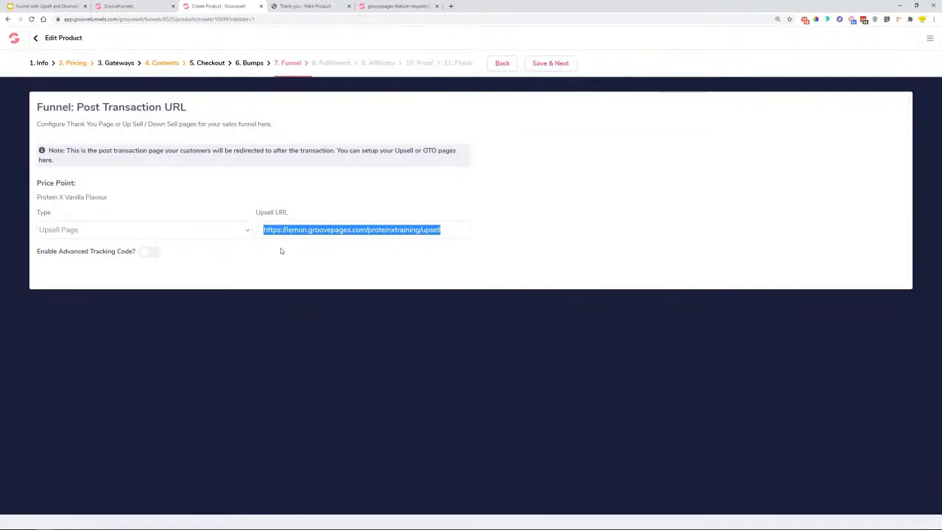
- Turn advanced tracking code on, then switch it back off
left_click(147, 253)
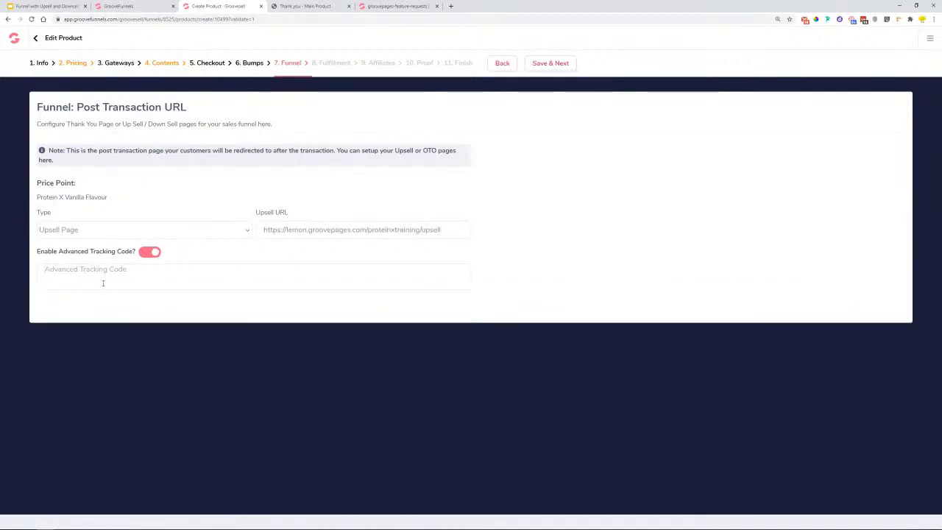
left_click(103, 283)
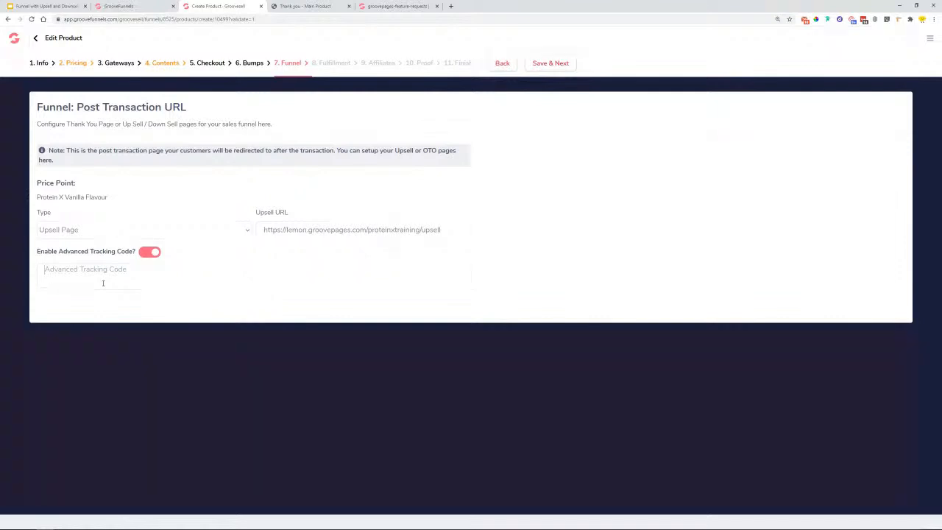
left_click(150, 257)
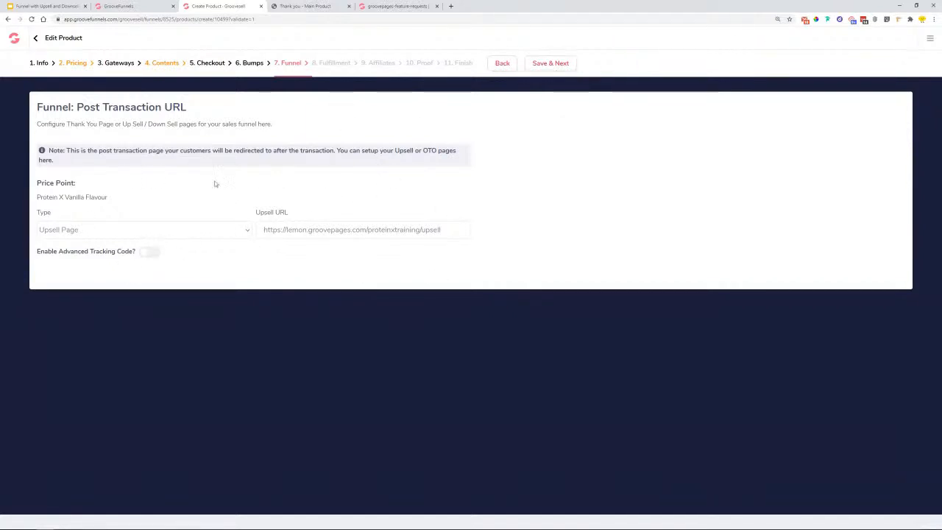
- Save the funnel step, then look at fulfillment integrations and dismiss the Add New Integration dialog
left_click(557, 66)
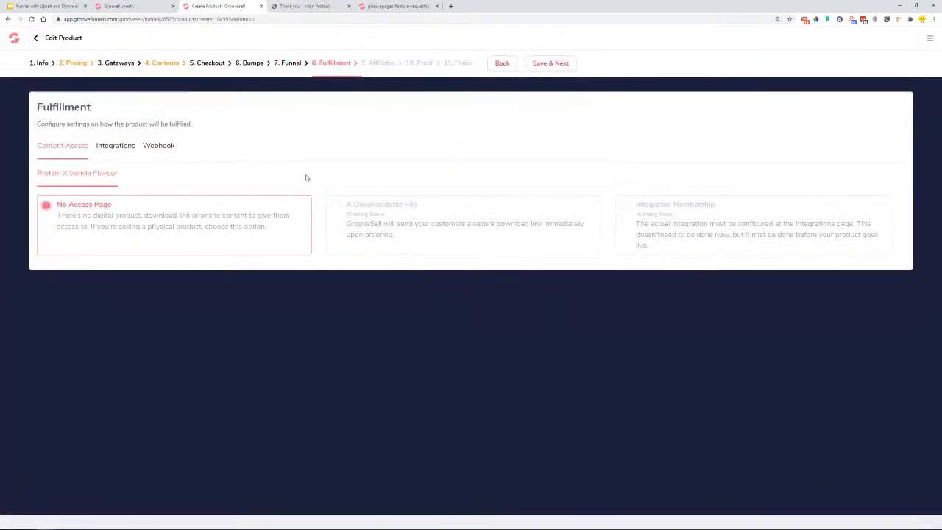
left_click(119, 156)
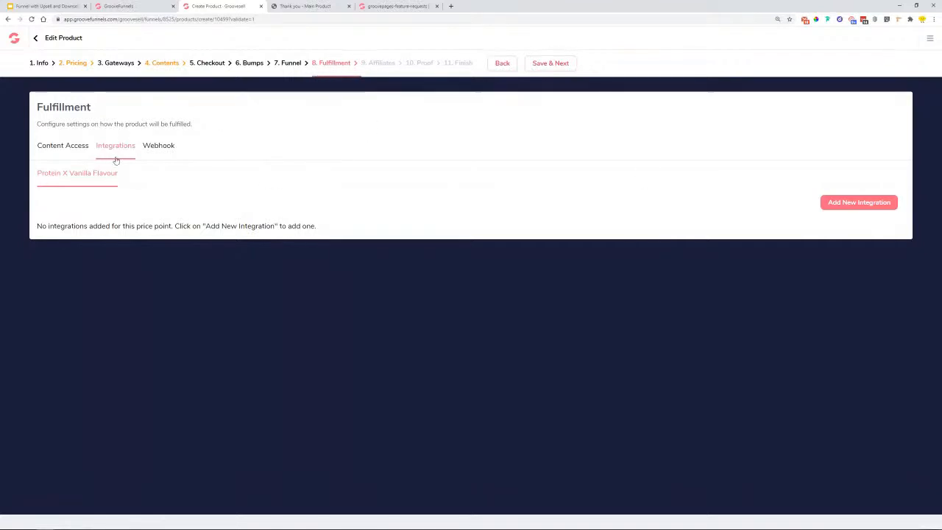
left_click(869, 207)
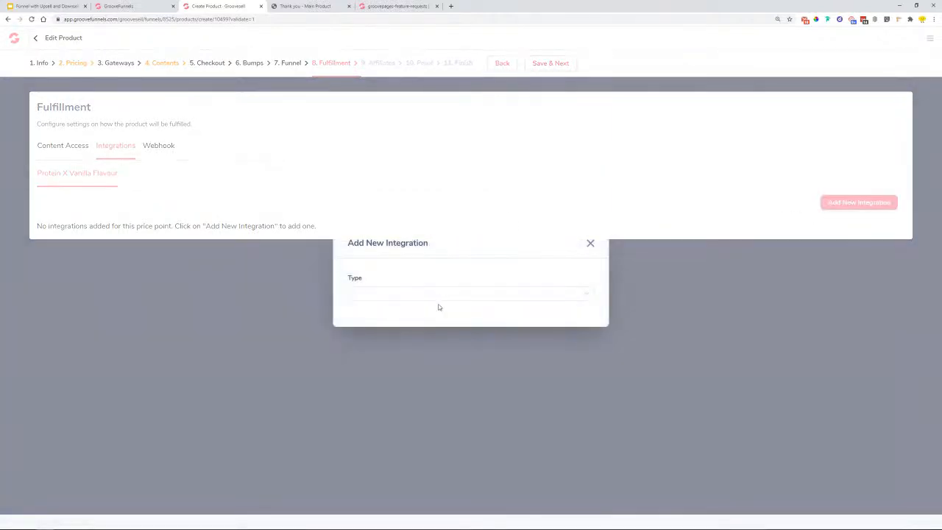
left_click(437, 298)
left_click(553, 266)
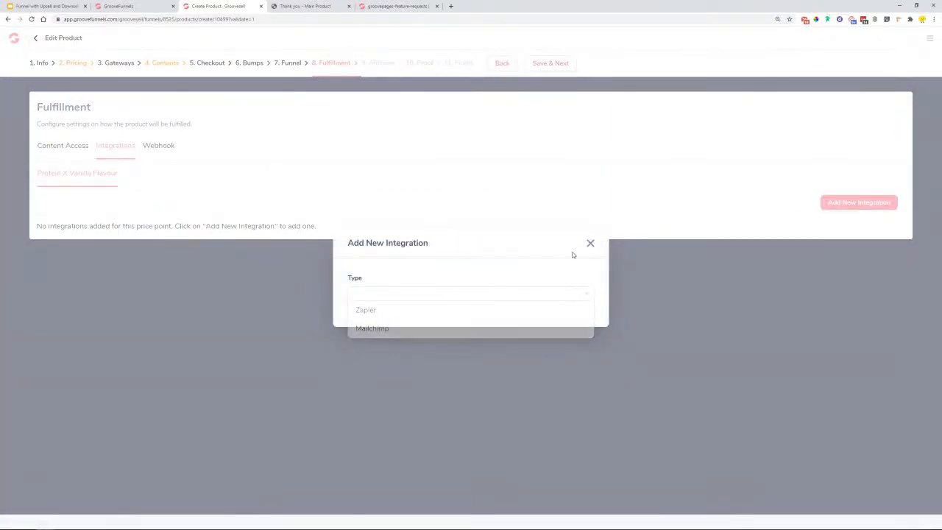
left_click(590, 243)
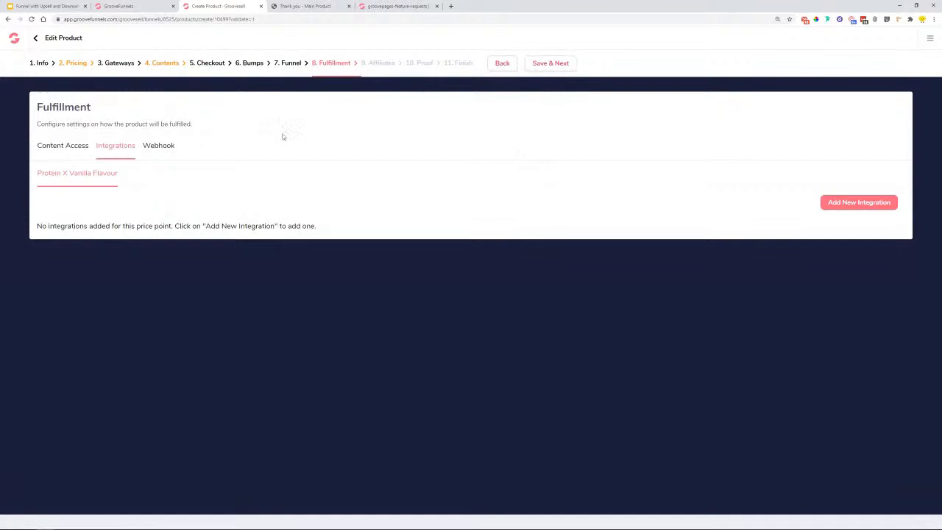
left_click(64, 145)
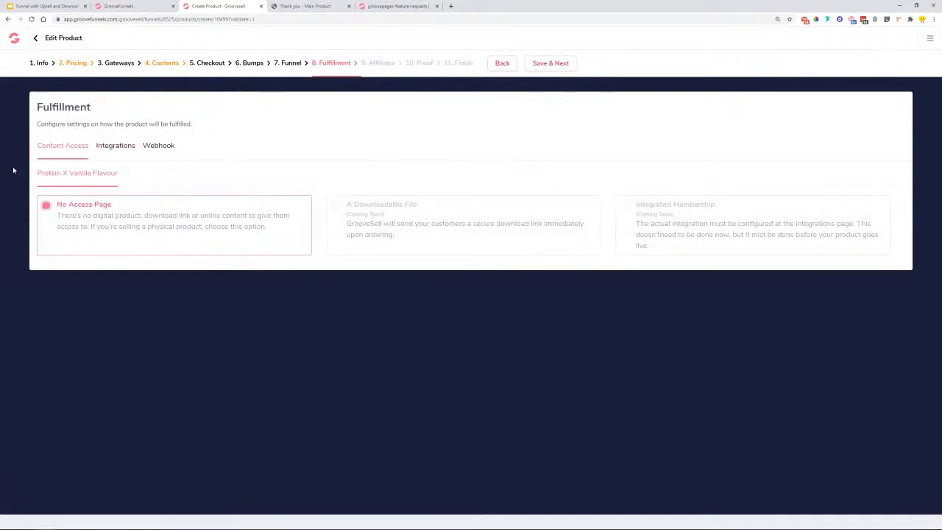
- Save fulfillment with No Access Page and affiliates with no program, reaching Proof Widgets
left_click(556, 63)
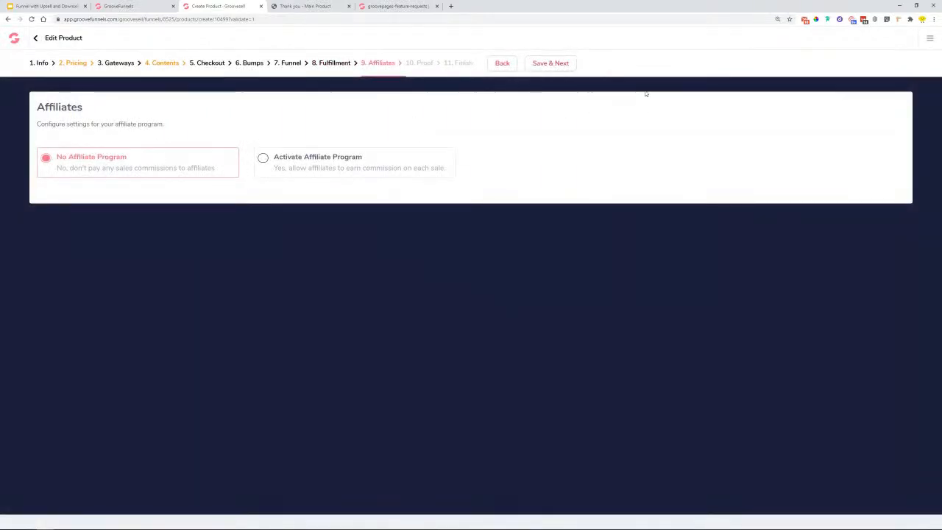
right_click(557, 63)
left_click(584, 42)
left_click(552, 63)
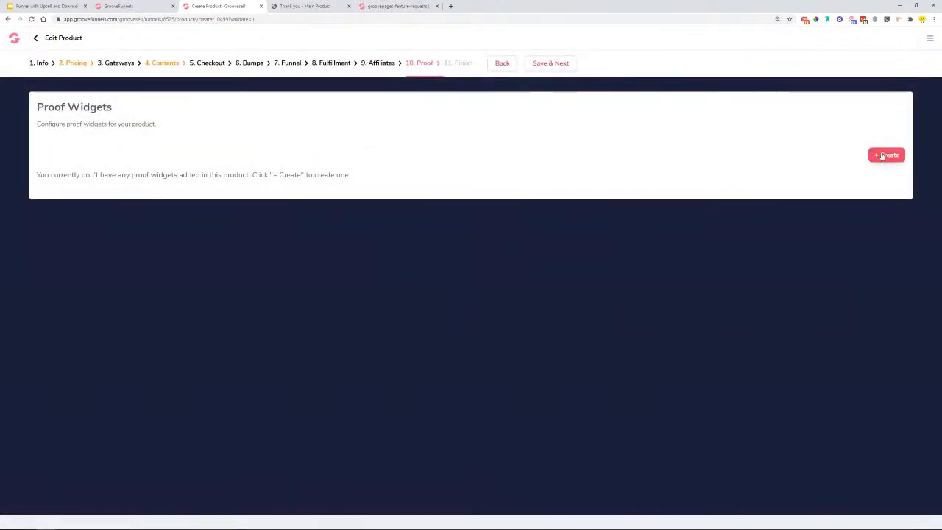
- Create a new proof widget and name it Protein X
left_click(885, 154)
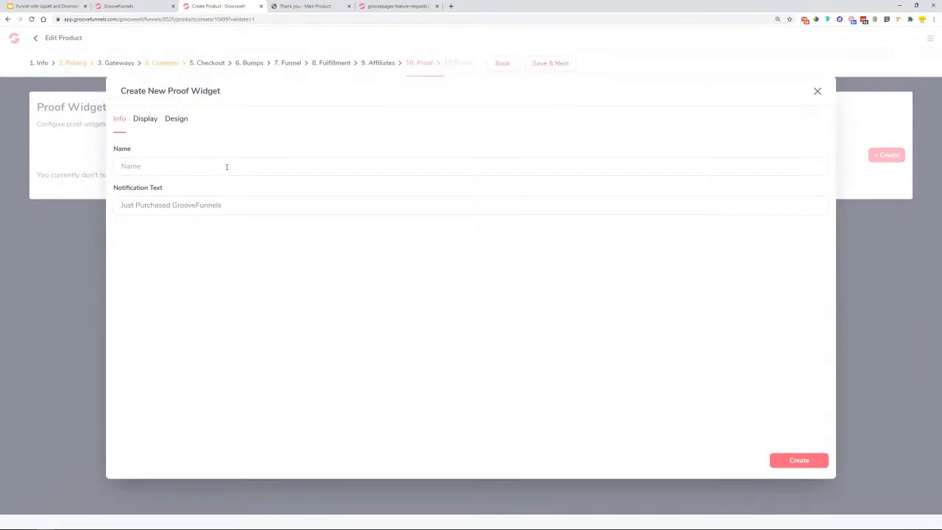
type("V")
key("BackSpace")
type("V")
key("BackSpace")
type("P")
- Change the notification text to 'Just Purchased Protein X in vanilla flavor'
left_click_drag(224, 209, 175, 210)
type("Protein X in Vanilla Flavor")
key("ctrl+shift+Left")
type("flavor")
key("ctrl+shift+Left")
type("van")
- Set a 5-second delay, 6-second duration, 10 contacts and a bottom-left notification position
left_click(143, 120)
left_click(170, 169)
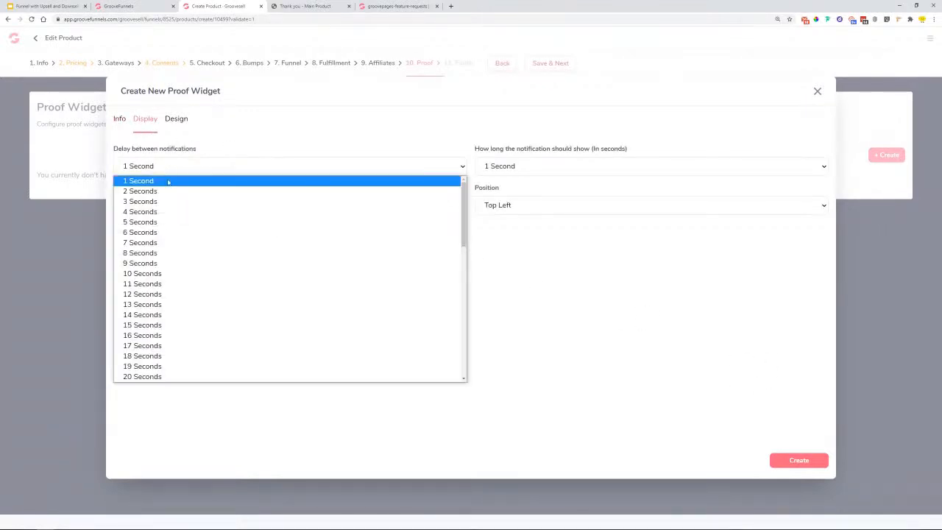
left_click(214, 222)
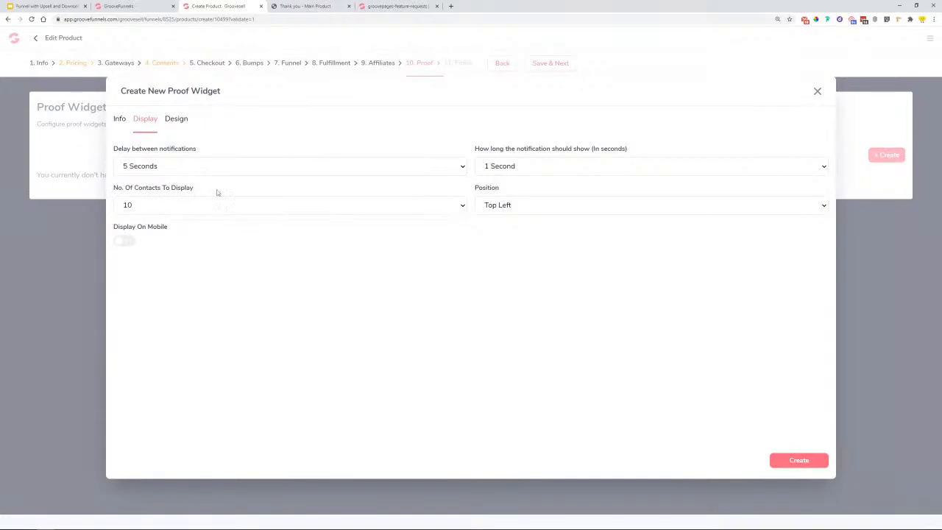
left_click(511, 169)
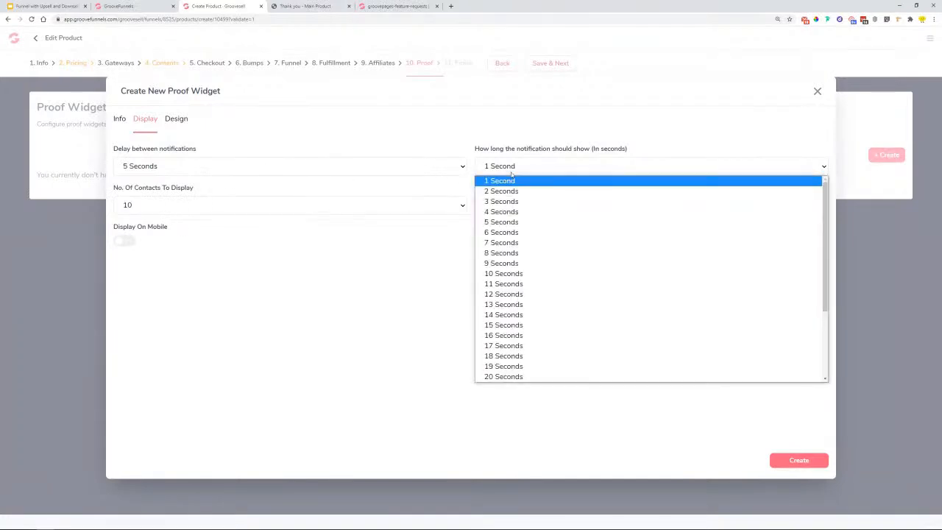
left_click(545, 232)
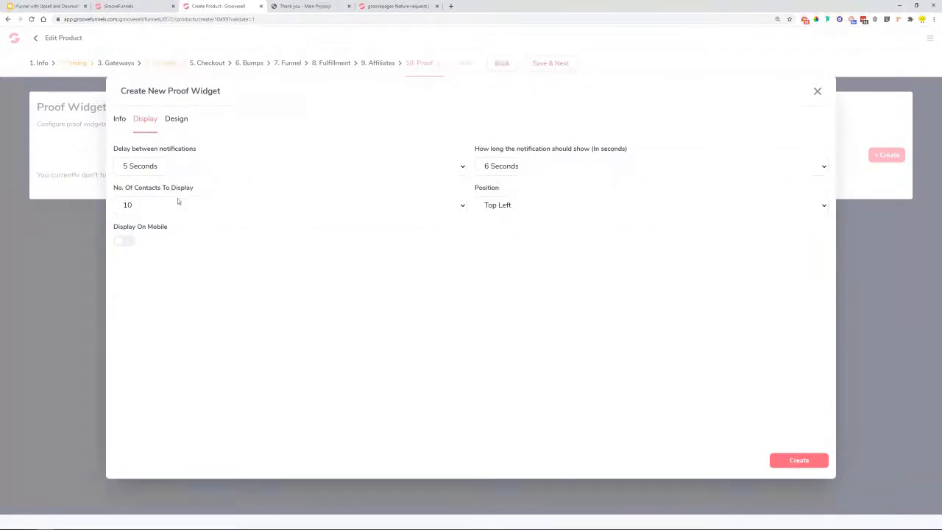
left_click(254, 206)
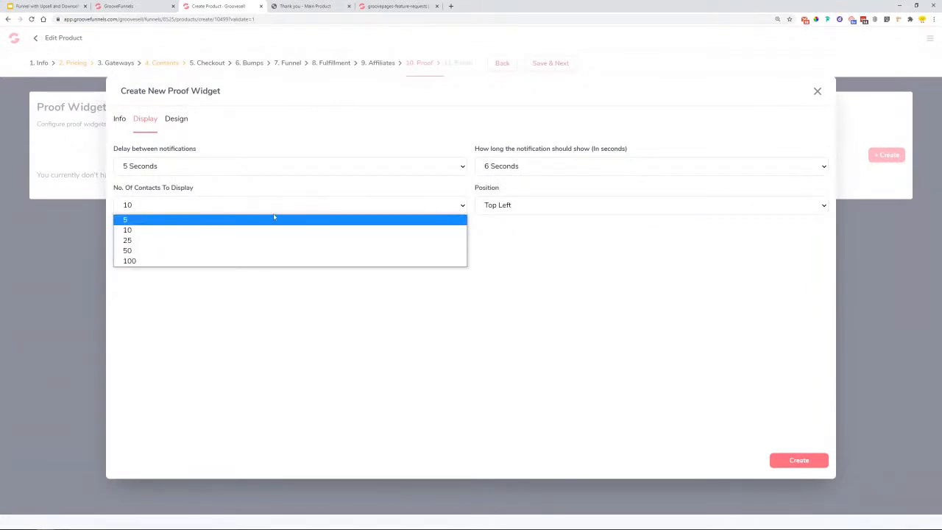
left_click(257, 232)
left_click(551, 211)
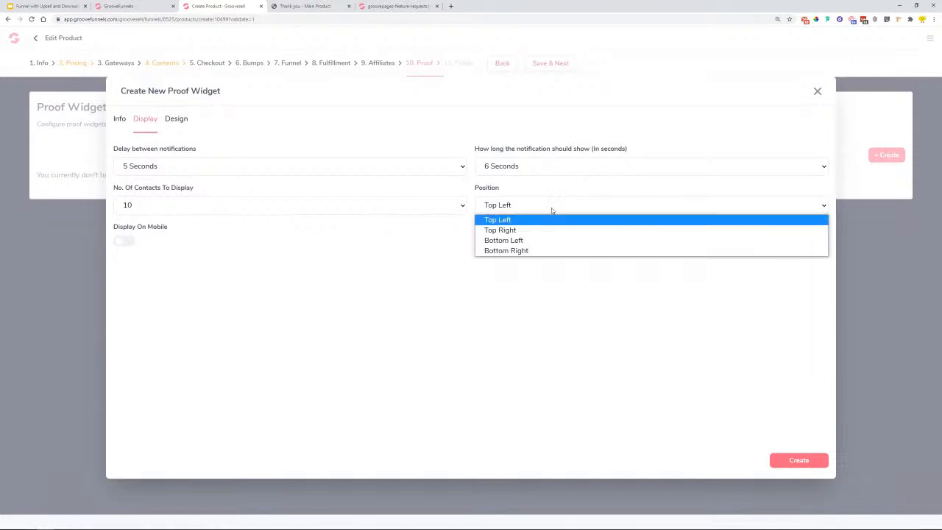
left_click(533, 241)
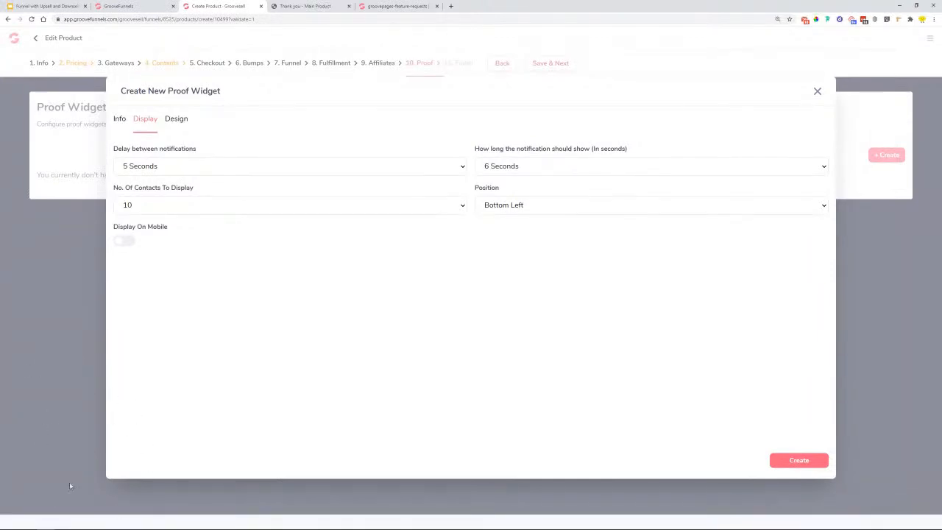
- Turn on Show First Name in the Design options and create the Protein X widget
left_click(180, 122)
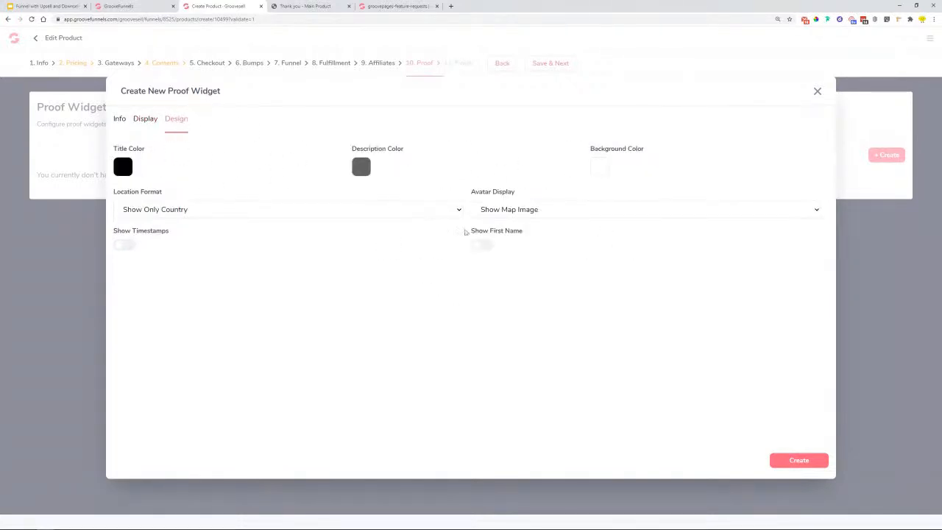
left_click(479, 247)
left_click(807, 461)
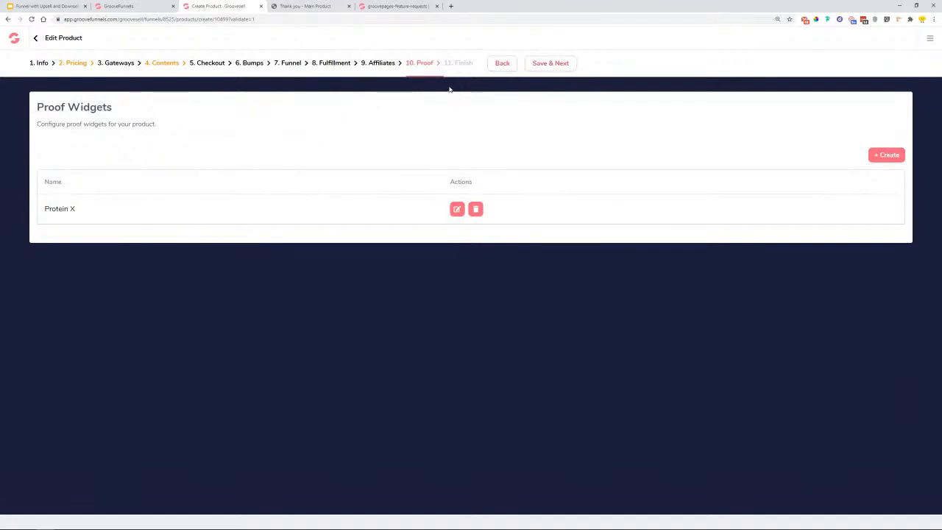
- Save the proof step, copy the Finish page's tracking link code, and load Main Product in the builder
left_click(551, 64)
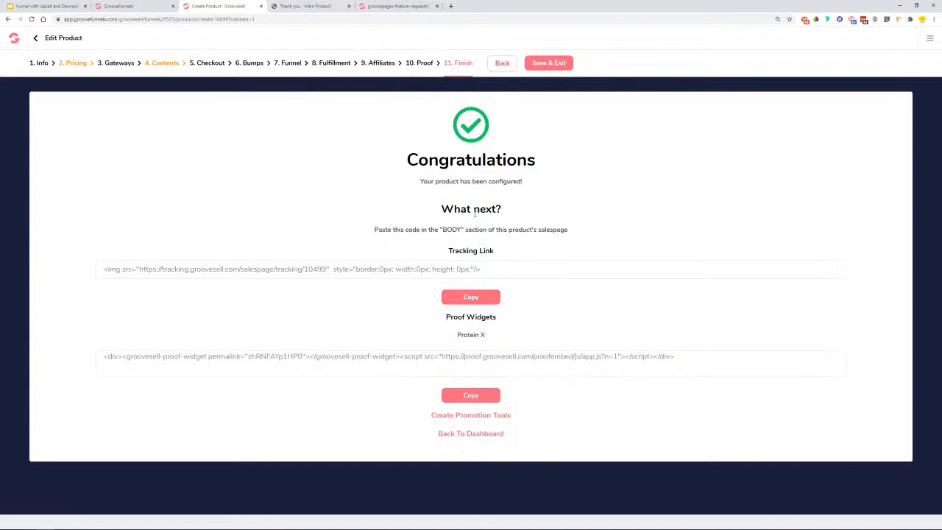
left_click_drag(439, 212, 484, 225)
left_click_drag(366, 234, 561, 238)
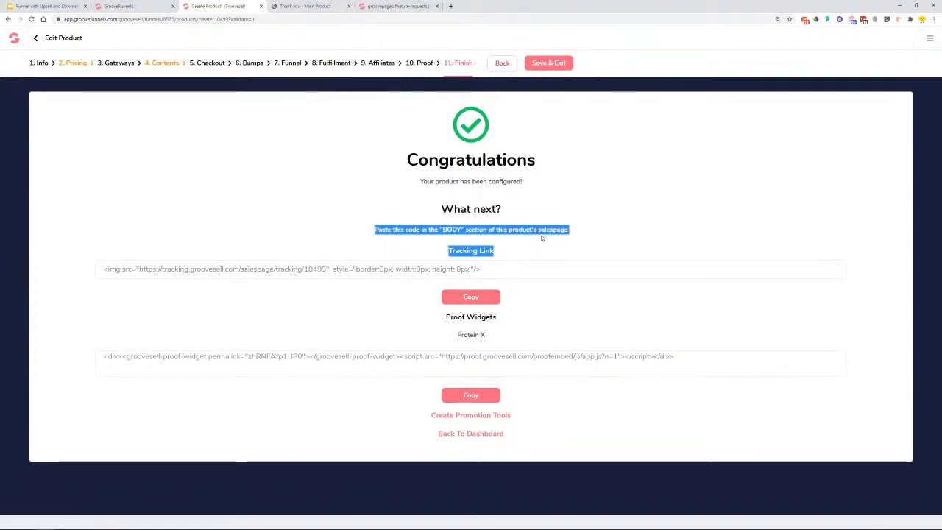
left_click(469, 299)
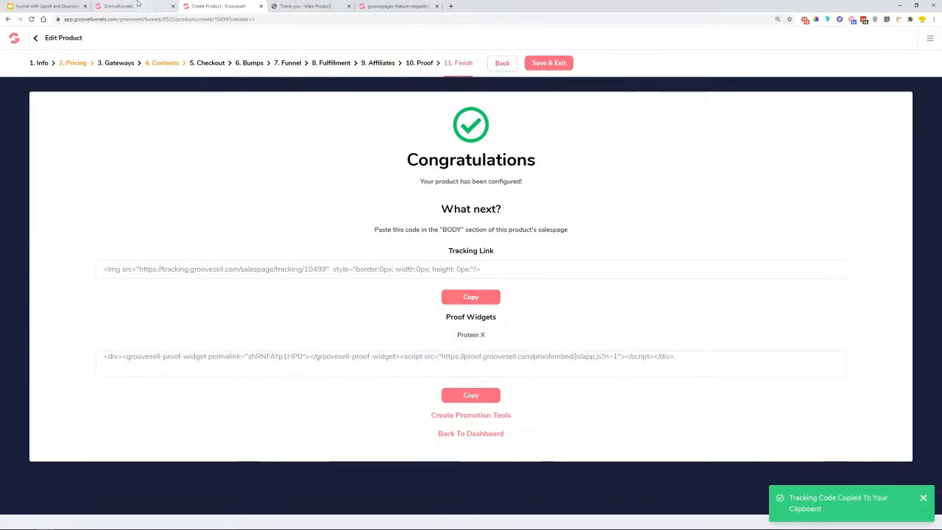
left_click(134, 5)
left_click(87, 122)
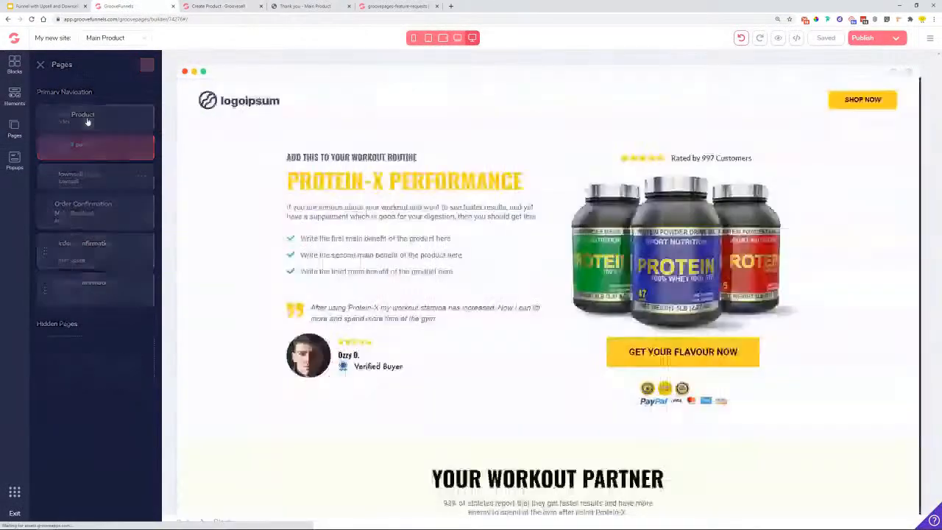
- Paste the GrooveSell tracking code into the Main Product page's body-top include
left_click(15, 127)
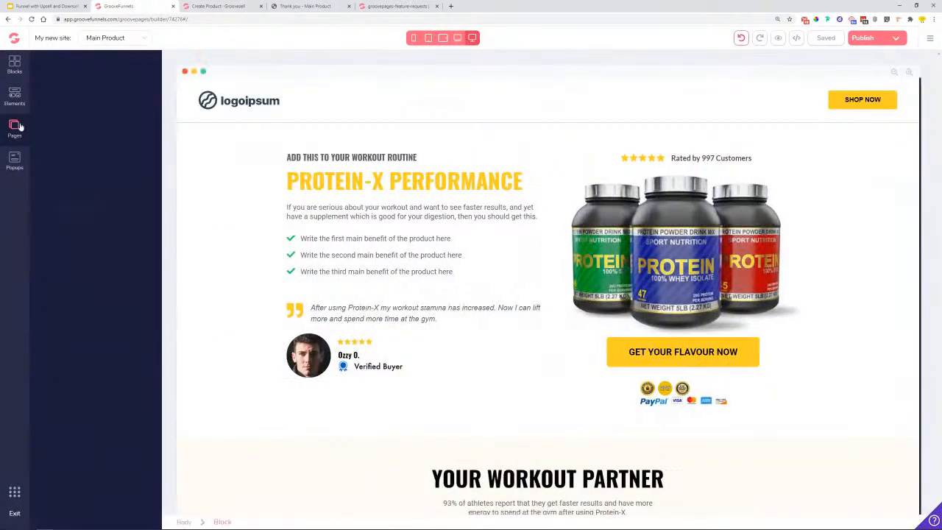
left_click(142, 116)
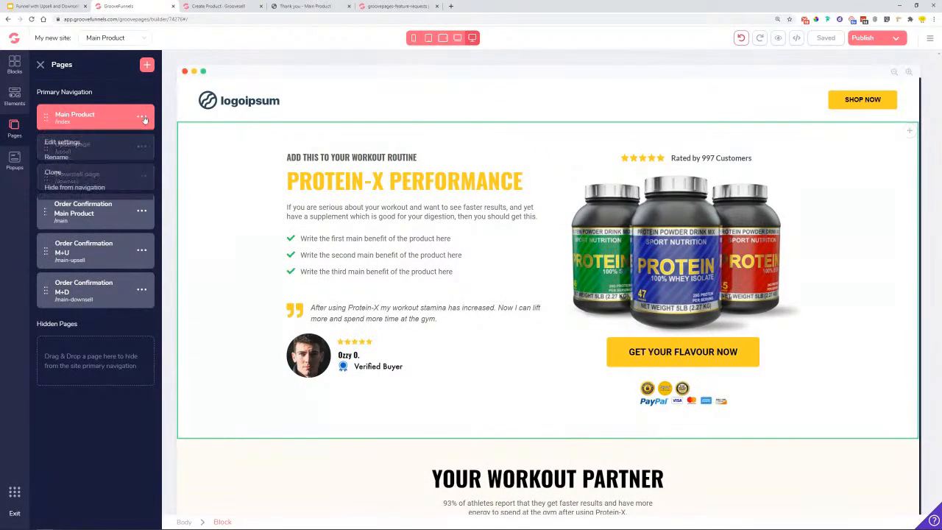
left_click(62, 142)
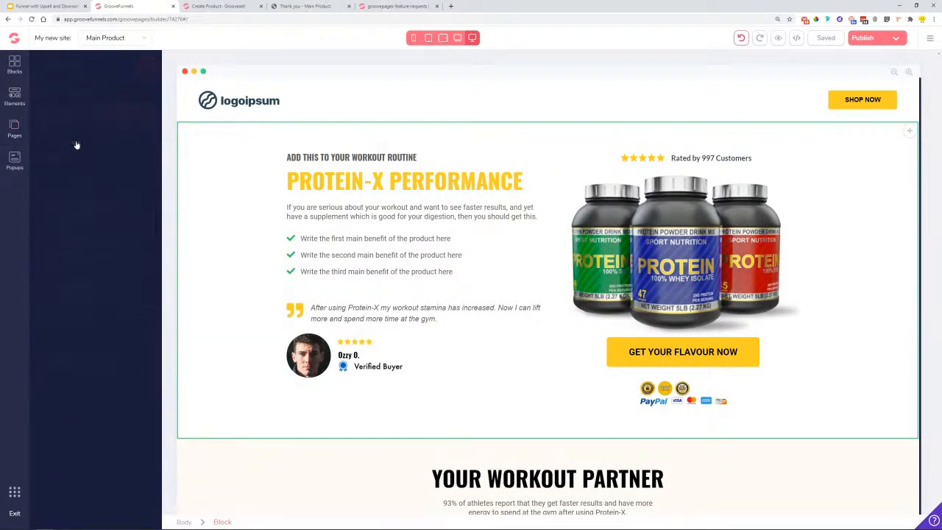
scroll(84, 239, "down", 4)
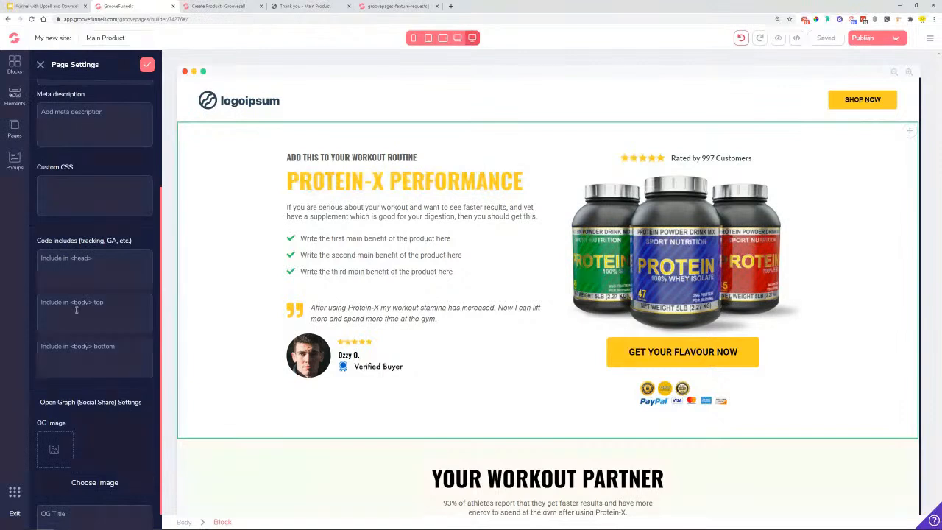
right_click(75, 309)
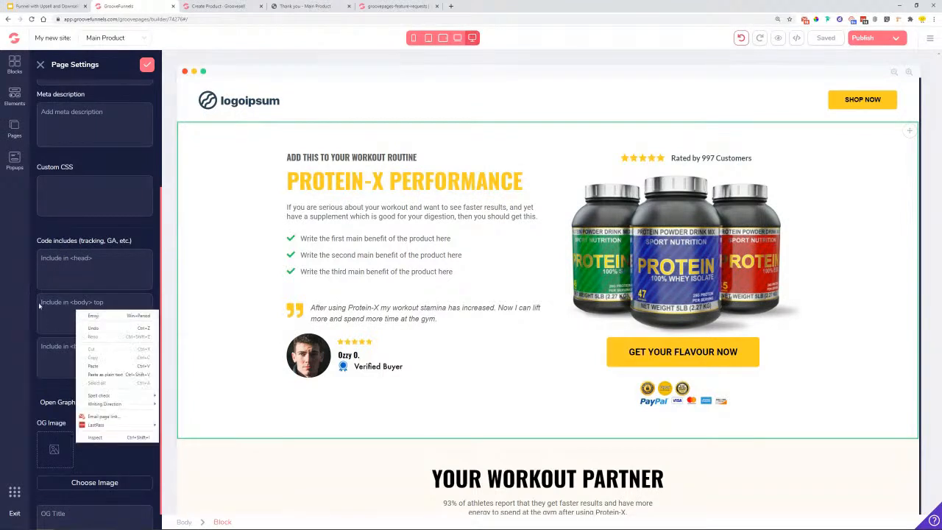
left_click(43, 302)
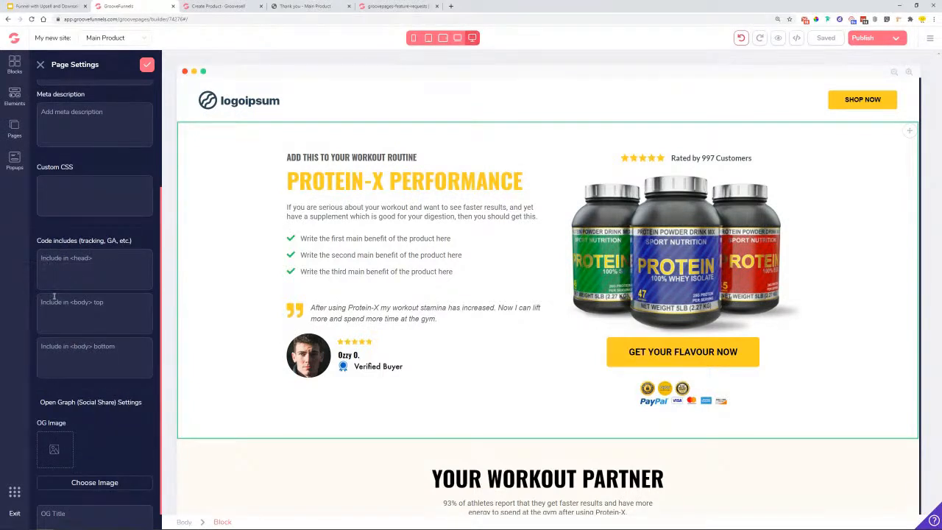
right_click(97, 302)
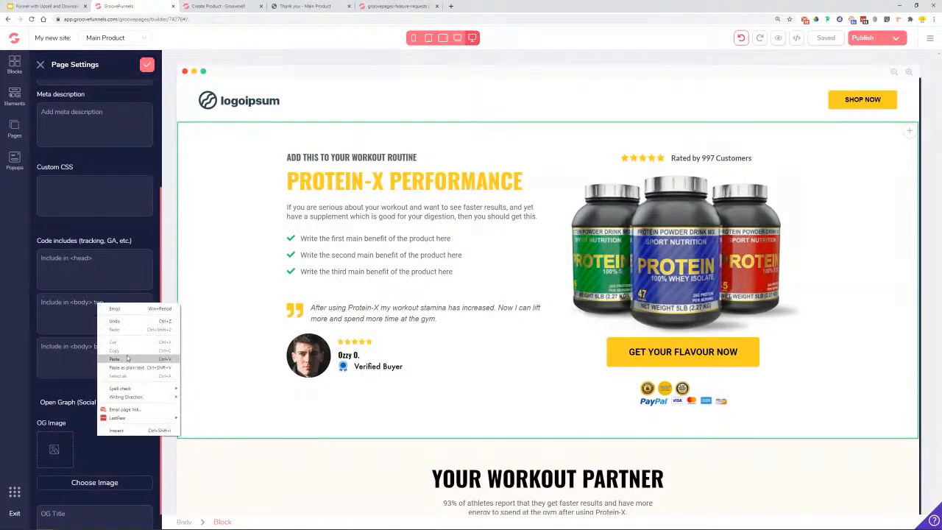
left_click(127, 357)
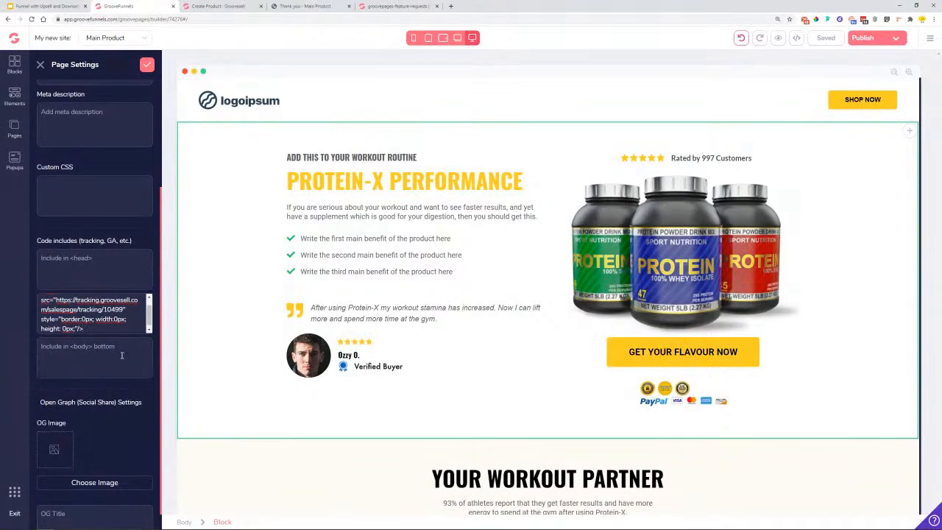
key("Return")
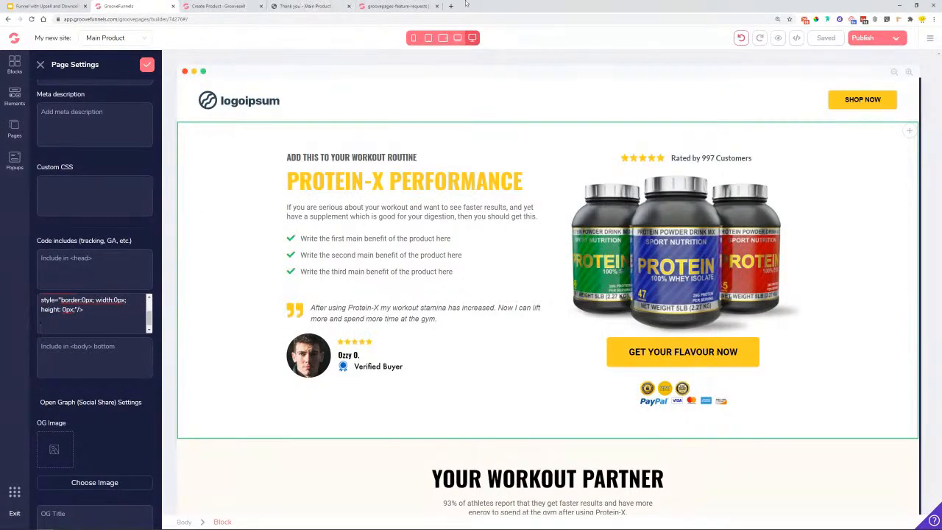
- Copy the proof widget code from GrooveSell, paste it below the tracking code, and confirm the settings
left_click(256, 6)
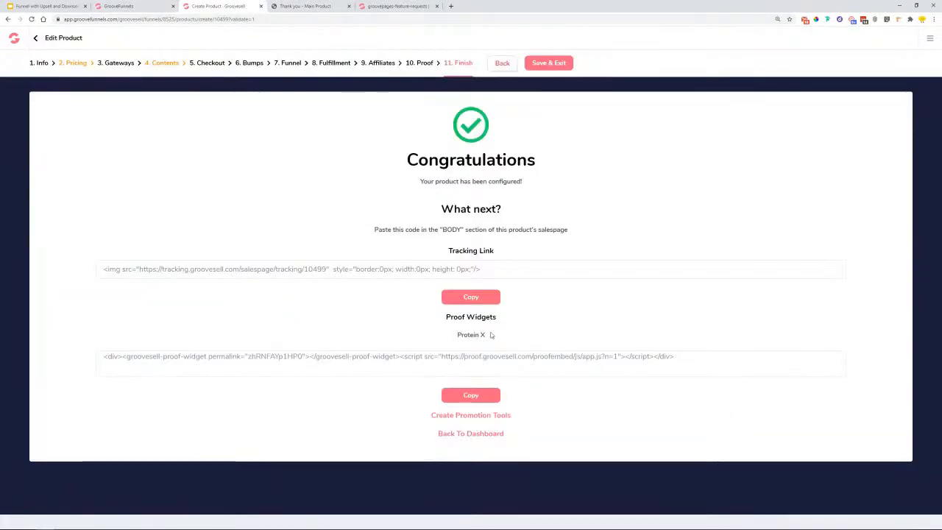
left_click_drag(446, 319, 498, 319)
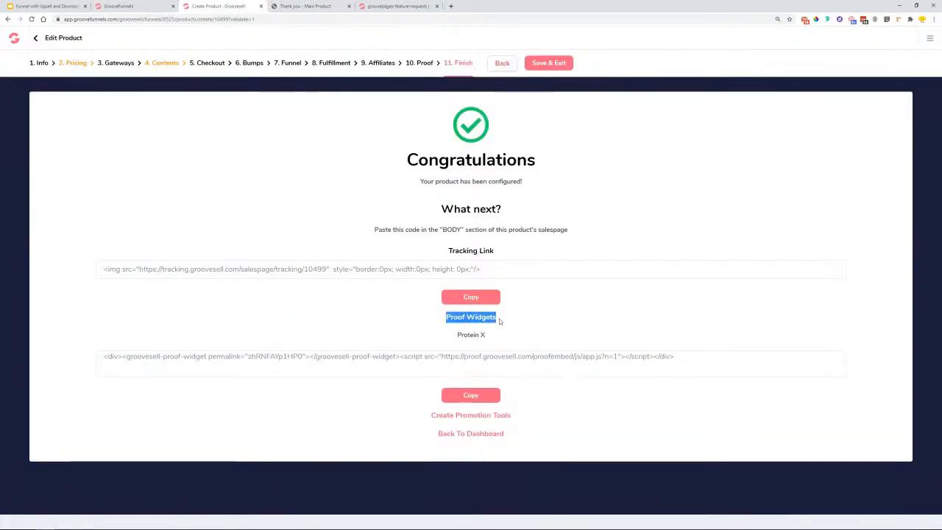
left_click(481, 397)
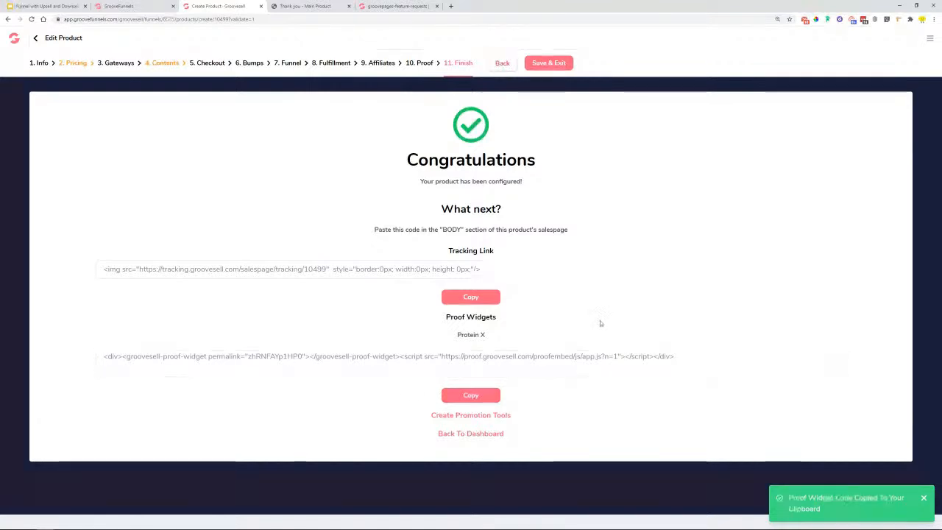
left_click(140, 6)
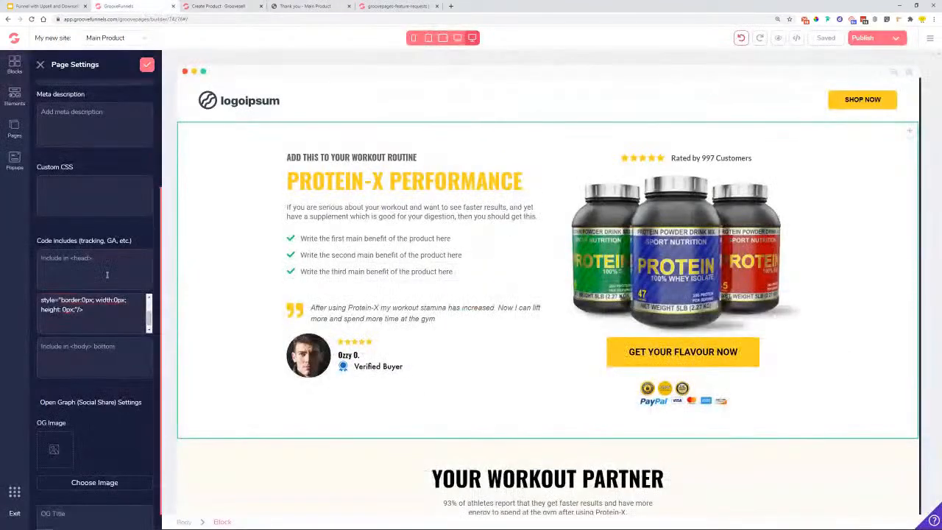
left_click(83, 331)
key("ctrl+v")
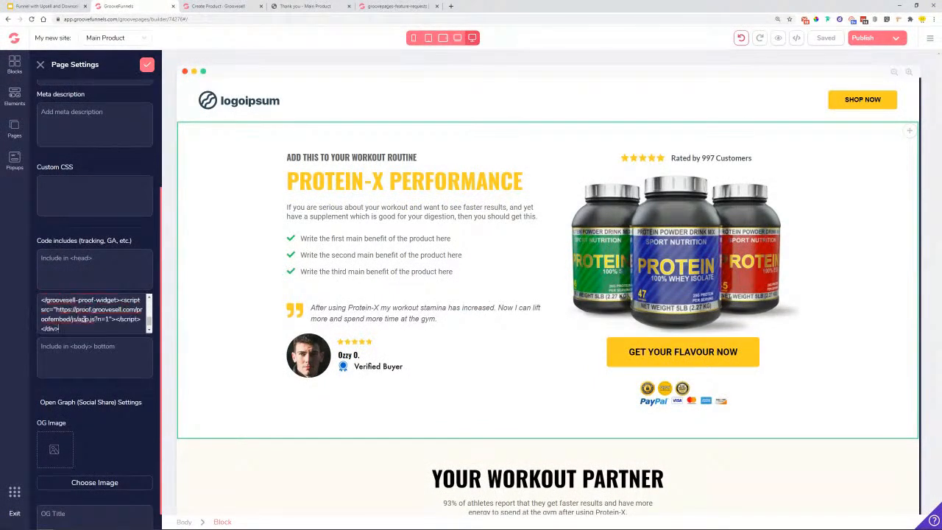
scroll(60, 330, "up", 1)
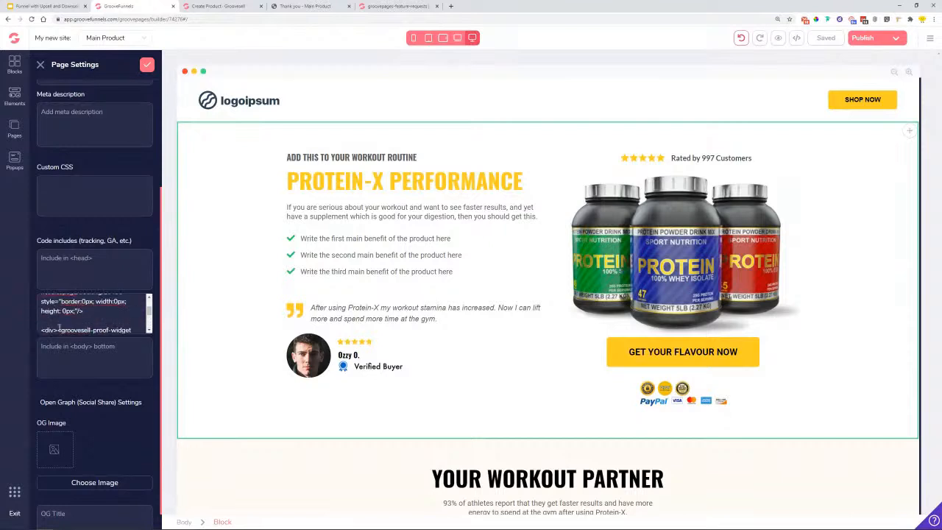
scroll(59, 324, "up", 2)
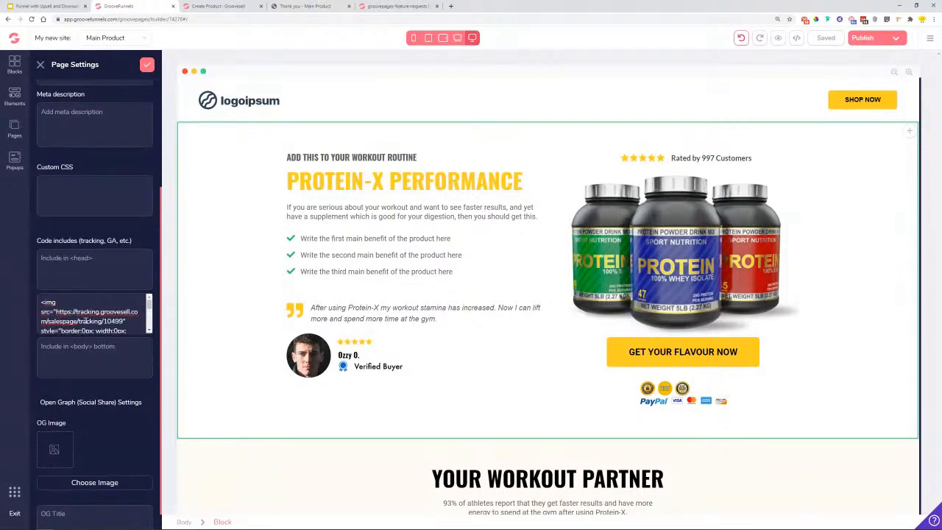
scroll(103, 318, "down", 2)
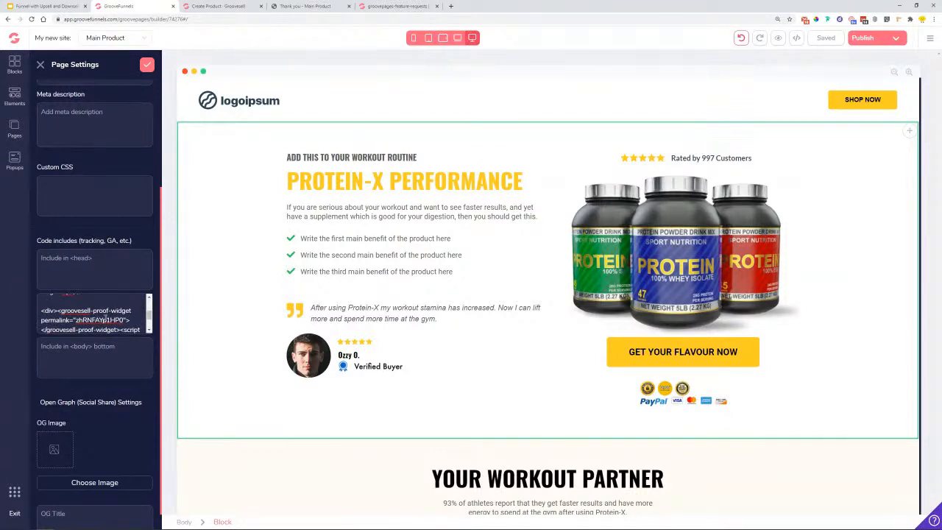
left_click(147, 66)
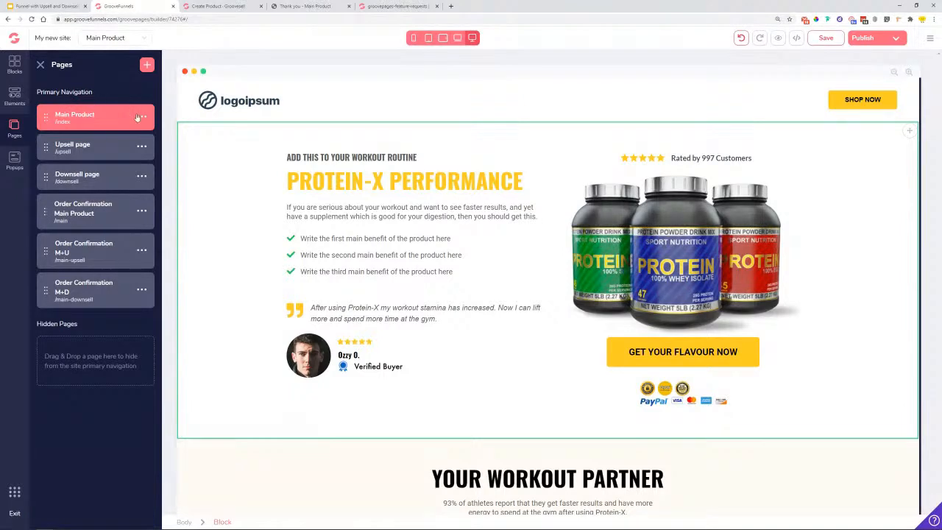
left_click(228, 4)
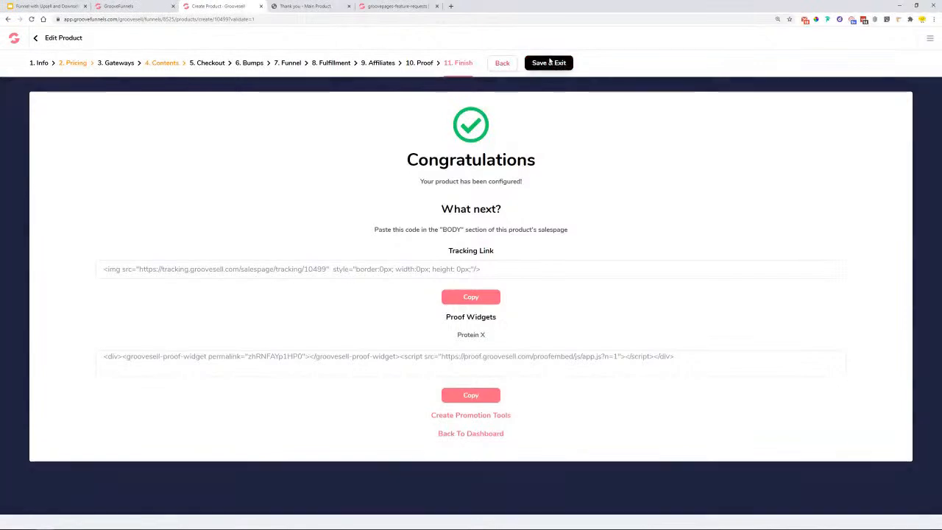
- Save and exit the Protein X product, then start a new Upsell/Downsell product
left_click(549, 63)
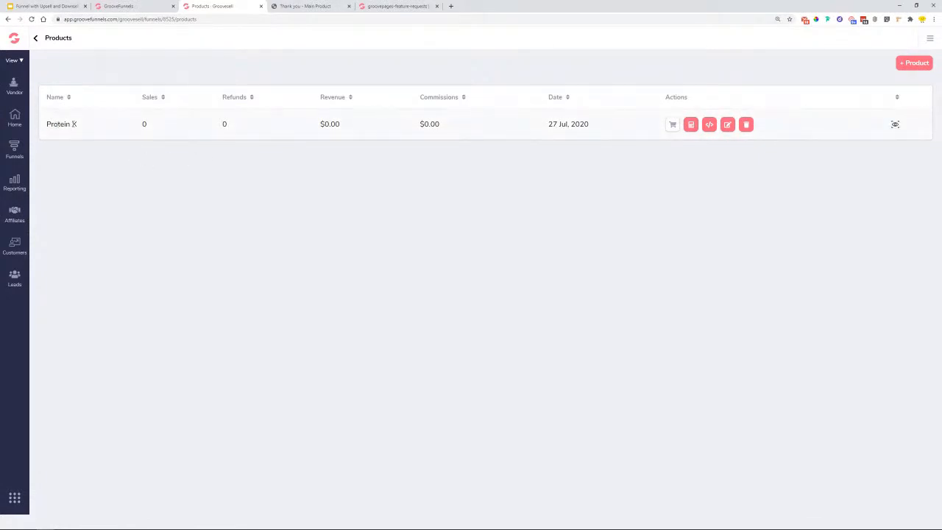
left_click(907, 64)
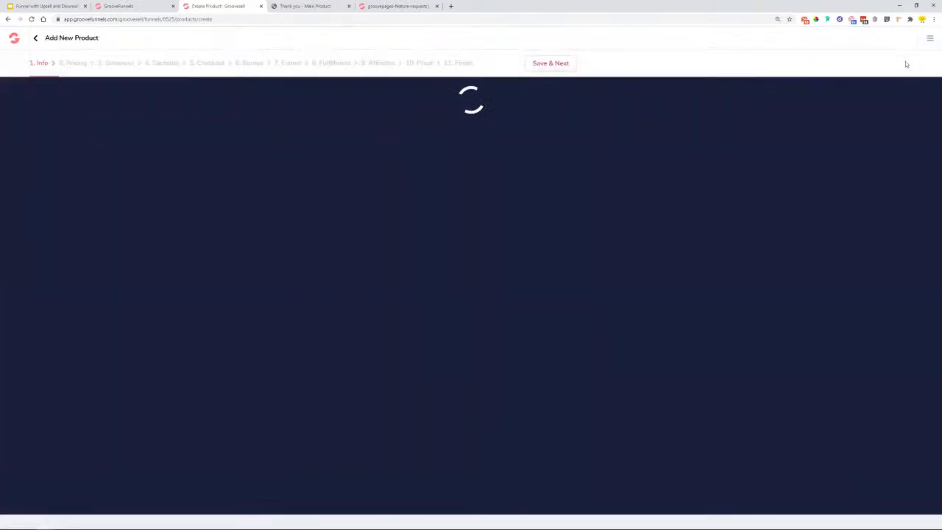
left_click(286, 212)
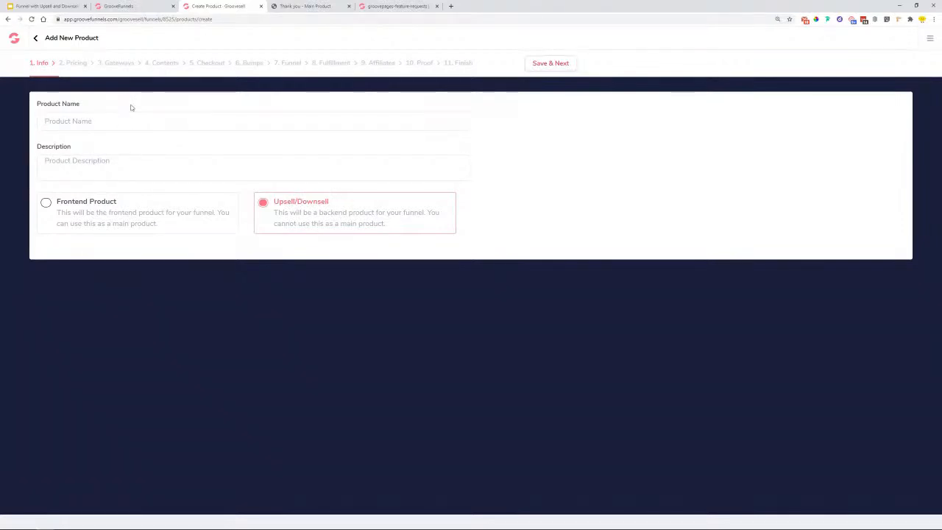
- Name it Cardio Mix Upsell, copy the name into Description, and save
type("C")
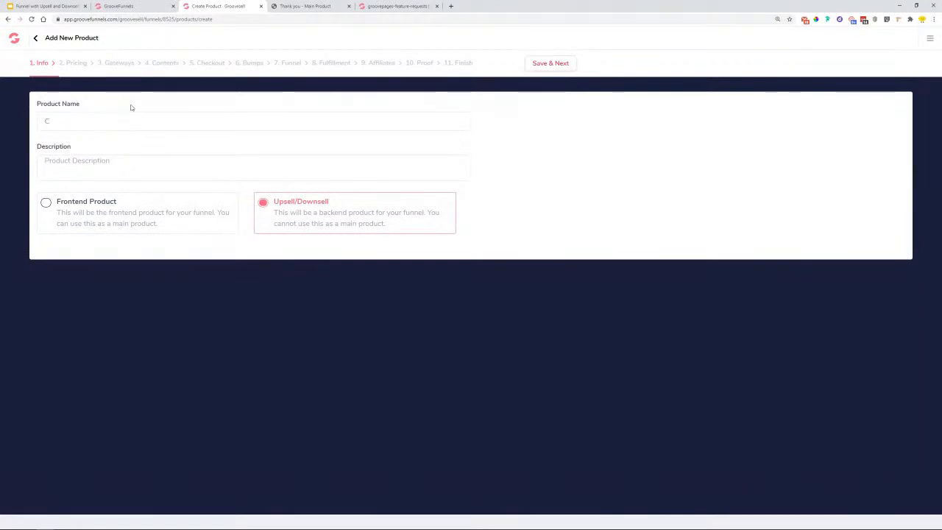
type("ardio Mix Upsell")
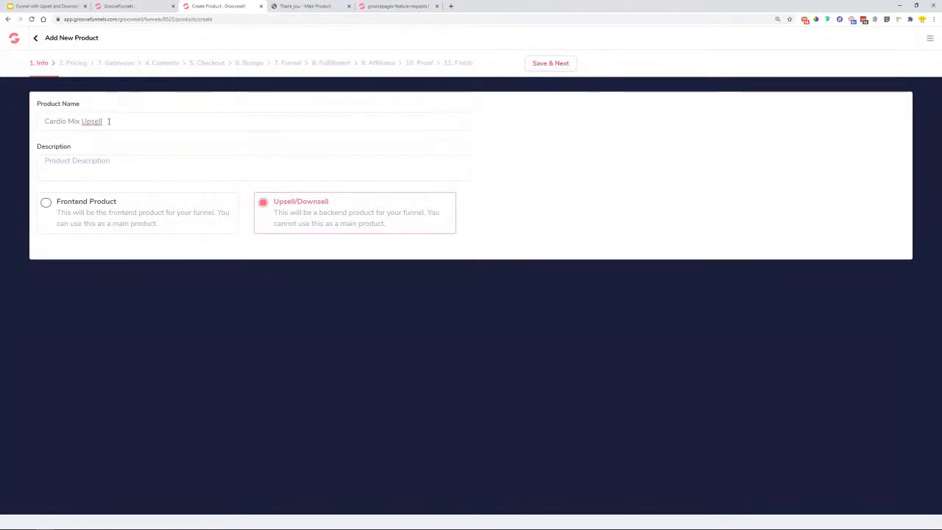
left_click_drag(108, 121, 22, 125)
key("ctrl+c")
left_click(107, 170)
key("ctrl+v")
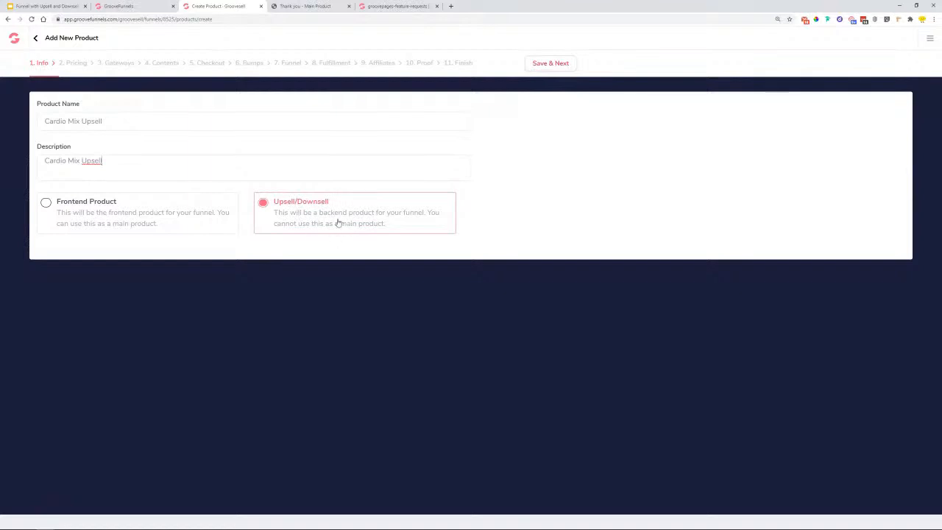
left_click(560, 63)
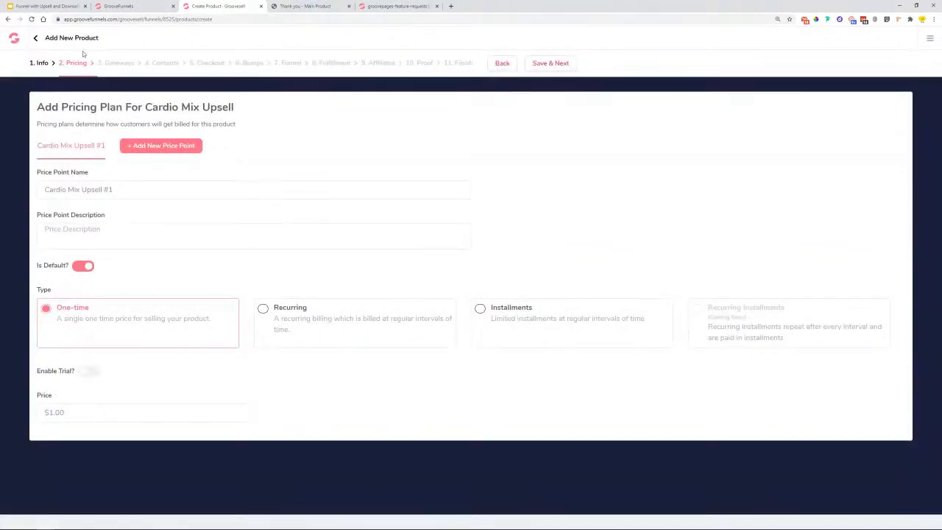
- Remove ' #1' from the price point name and paste the product name as its description
left_click_drag(142, 190, 104, 190)
key("BackSpace")
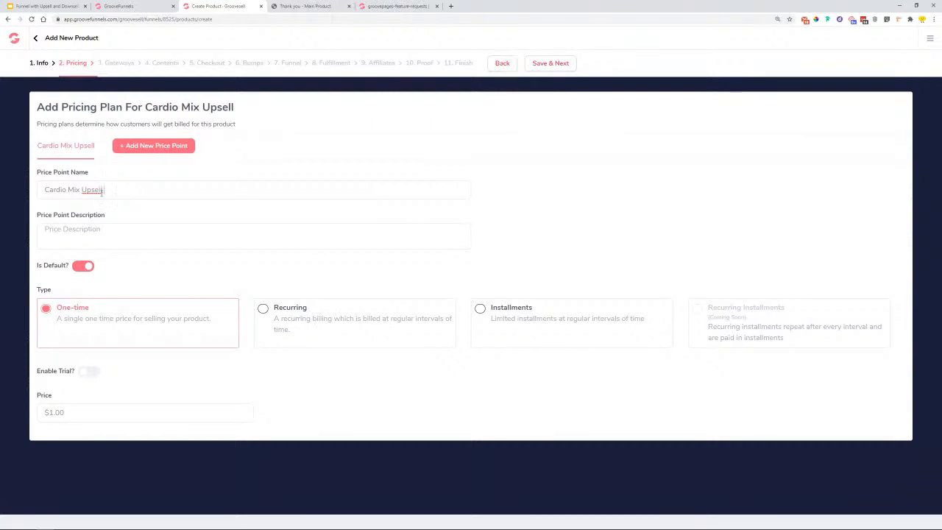
right_click(112, 229)
left_click(125, 282)
- Set the price to $49.00, restore the emptied description, and save the pricing plan
left_click(70, 414)
key("BackSpace")
type("49")
left_click(409, 399)
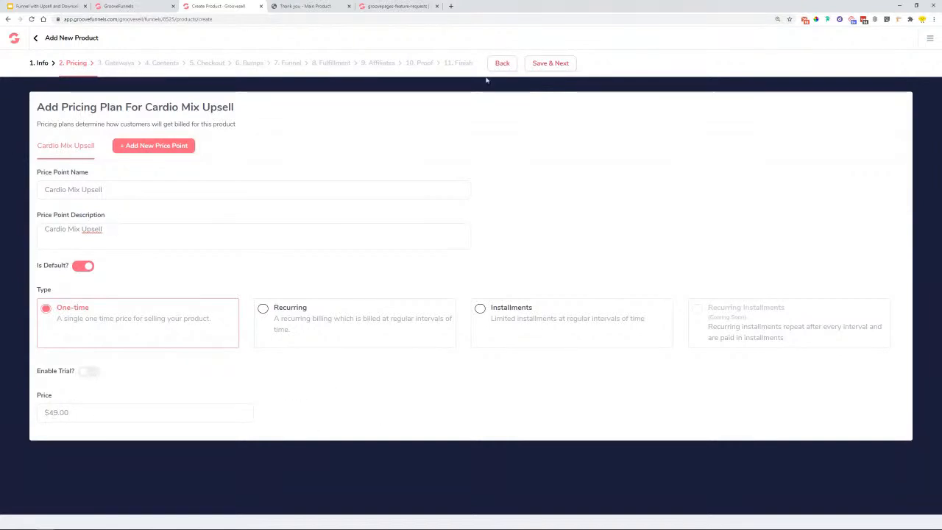
left_click(551, 64)
right_click(138, 242)
left_click(187, 285)
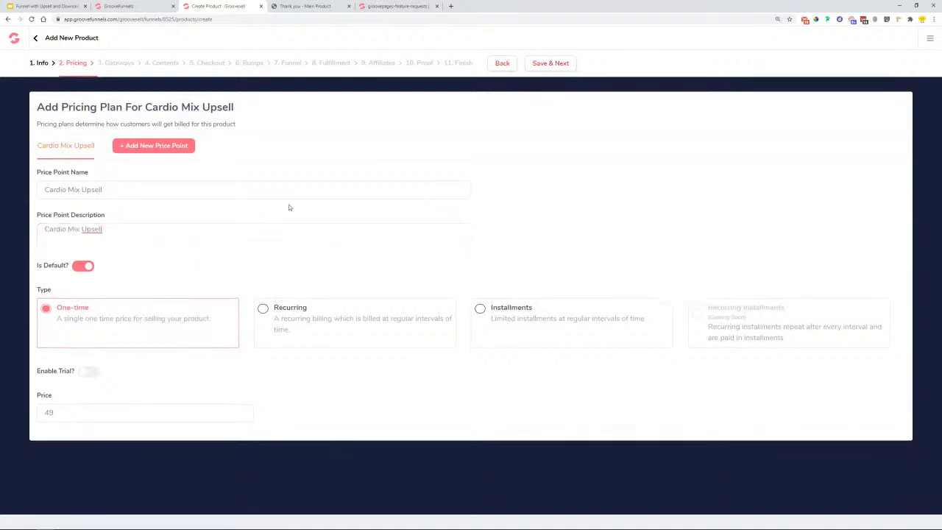
left_click(558, 63)
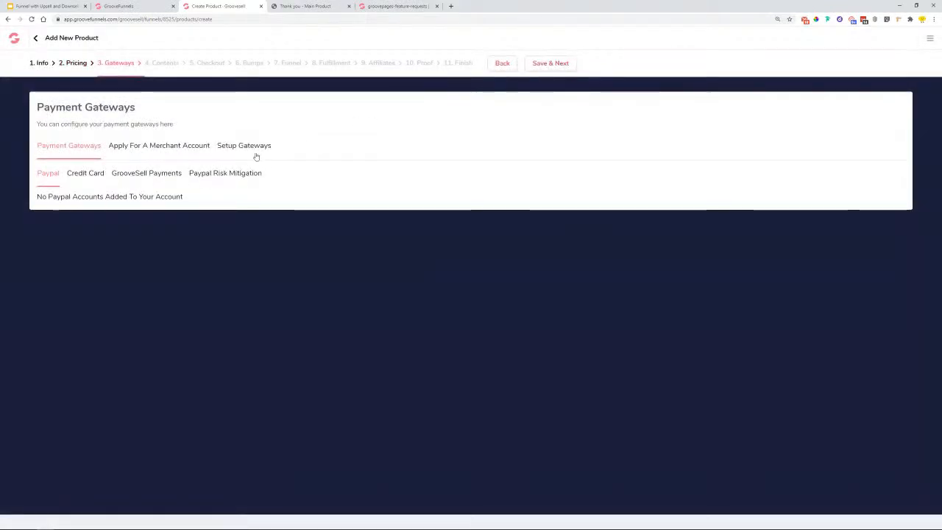
- Add the Stripe test account as the credit card gateway with value 100 and save
left_click(254, 148)
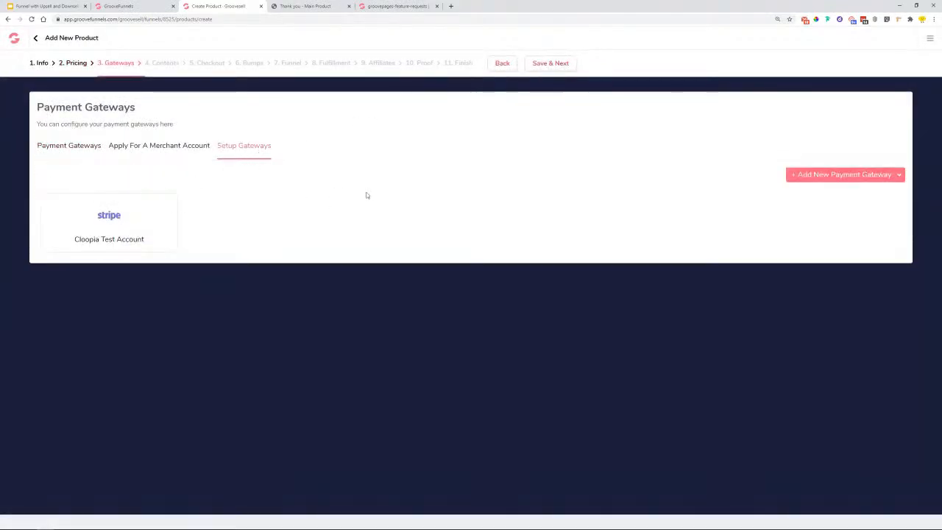
left_click(60, 151)
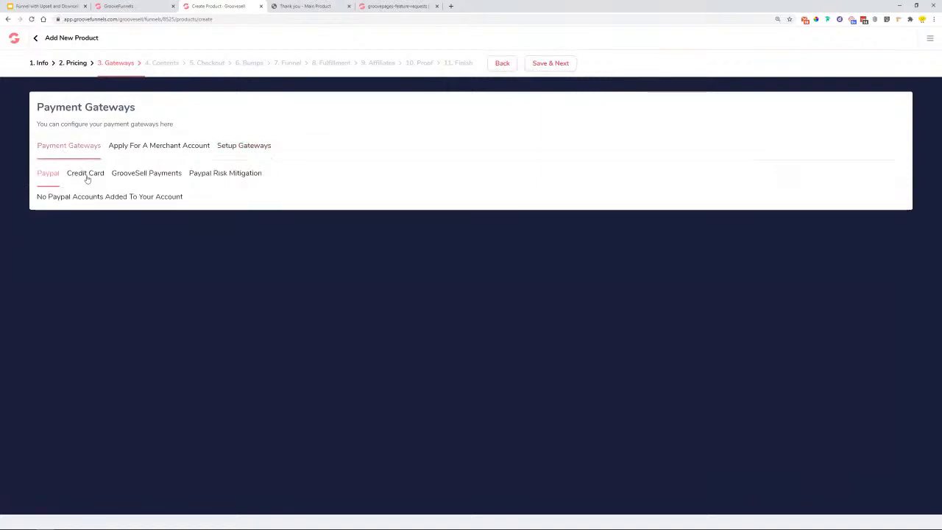
left_click(85, 177)
left_click(861, 200)
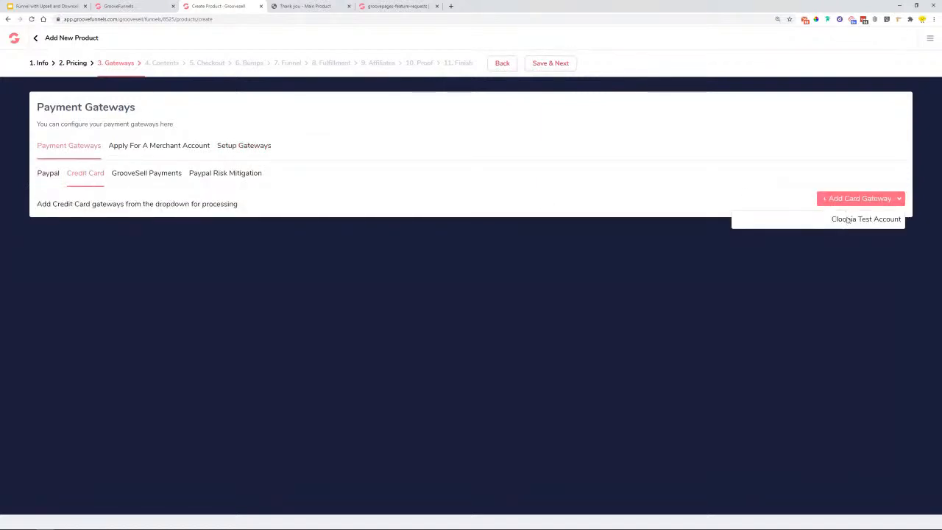
left_click(847, 221)
type("100")
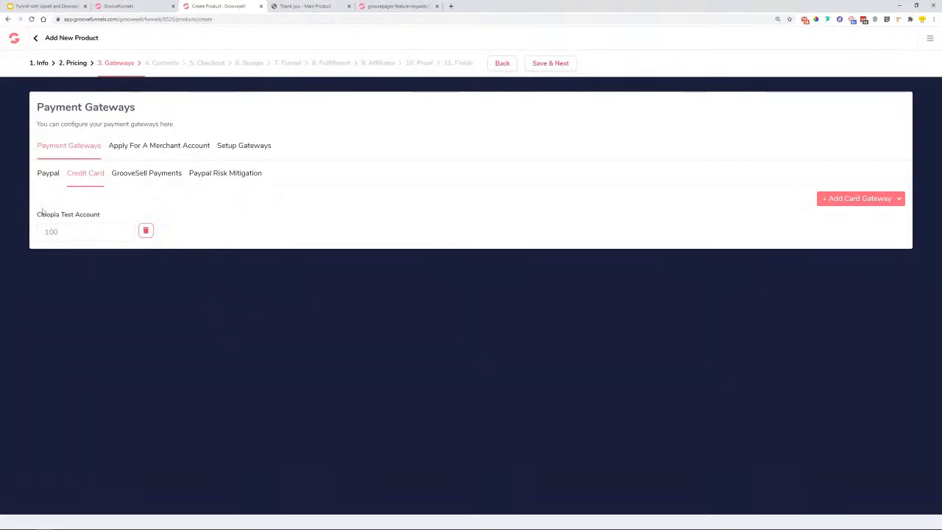
left_click(528, 67)
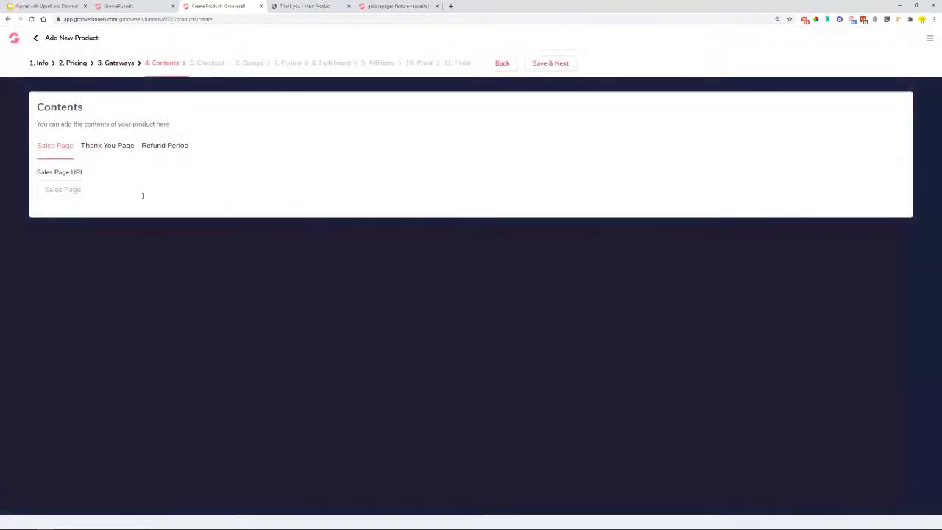
- Set the upsell's Sales Page URL to the published site address ending in 'upsell'
left_click(136, 5)
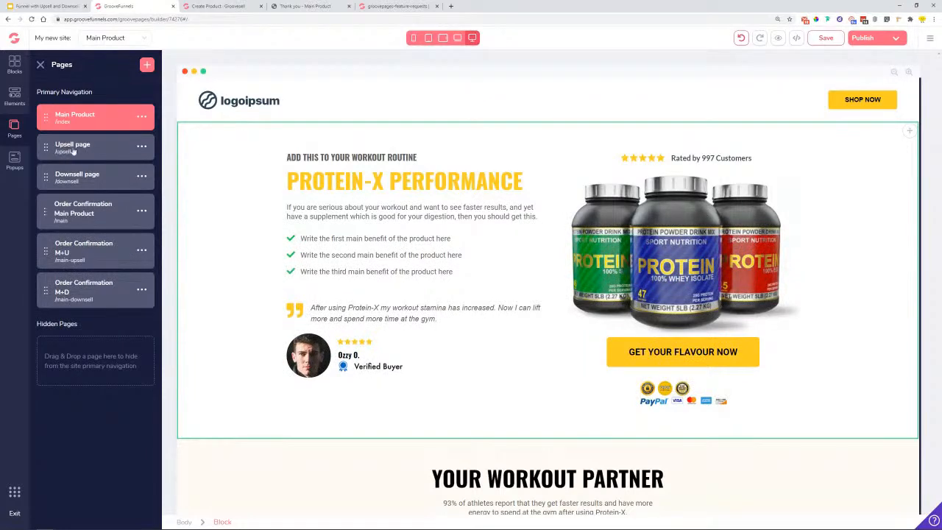
left_click(899, 39)
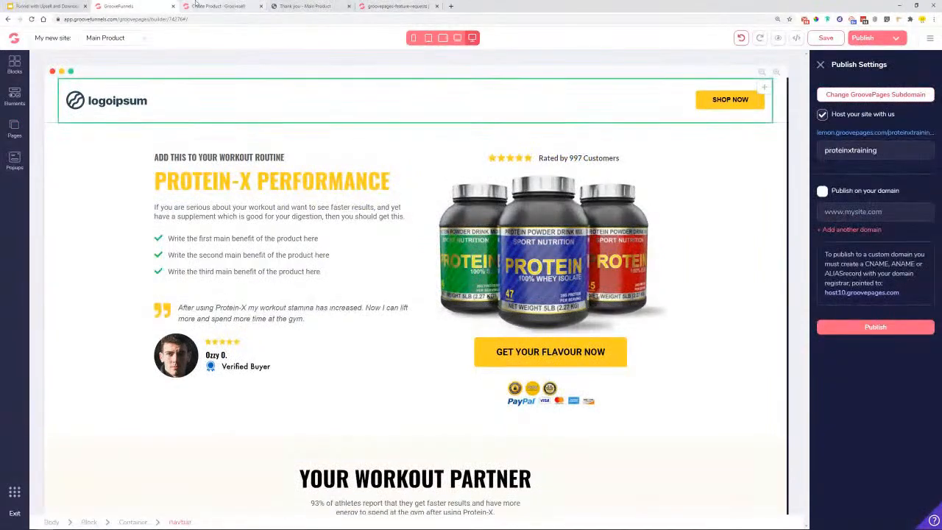
left_click(217, 6)
right_click(134, 187)
left_click(151, 244)
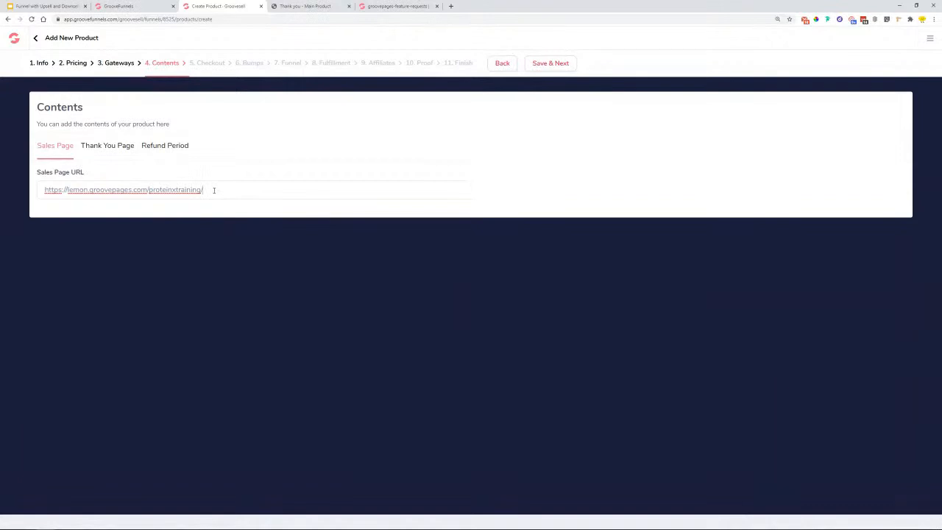
type("upsell")
- Set the Thank You Page URL to the site address ending in 'main-upsell', then save and continue
left_click(111, 151)
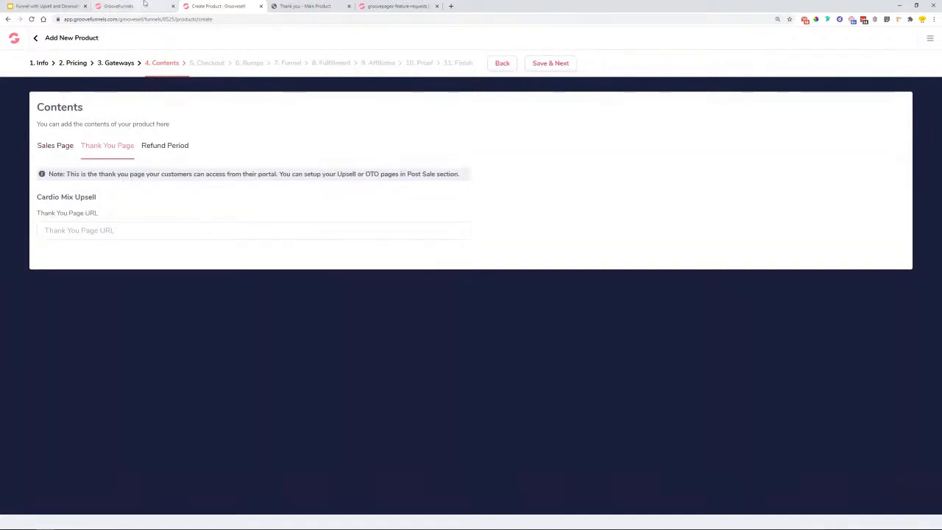
left_click(121, 6)
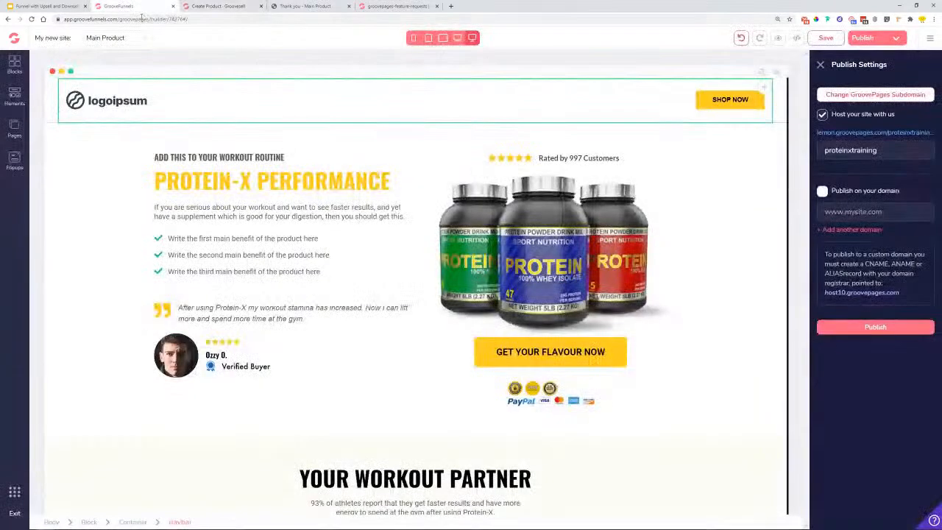
left_click(14, 130)
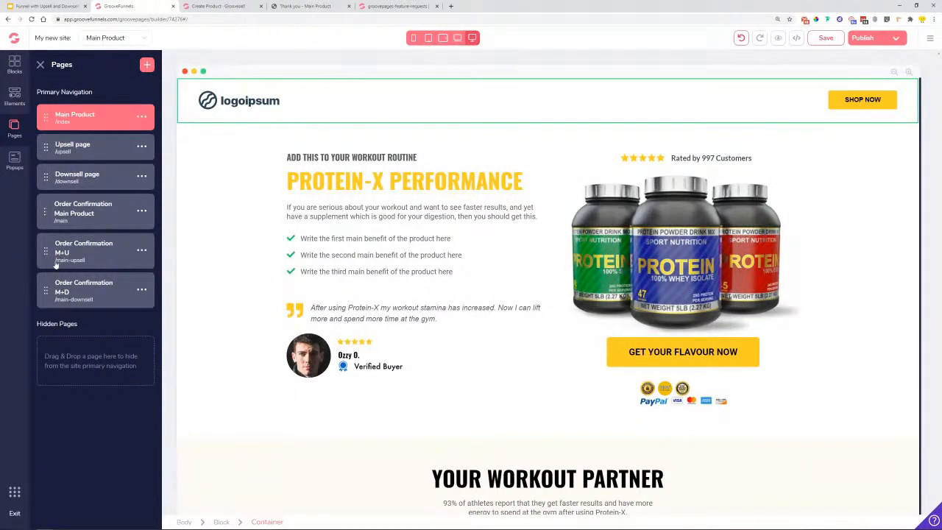
key("ctrl+Tab")
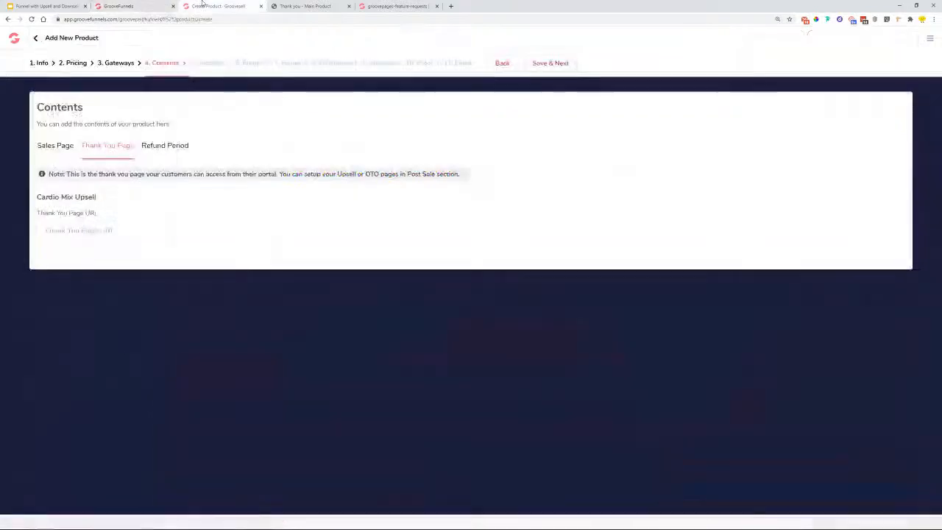
right_click(123, 242)
left_click(156, 294)
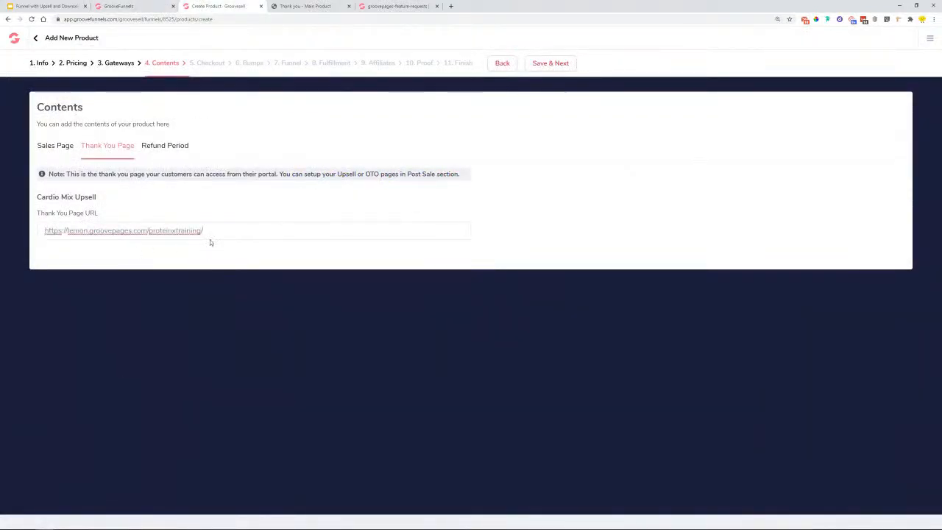
type("main")
key("BackSpace")
key("BackSpace")
key("BackSpace")
left_click(269, 259)
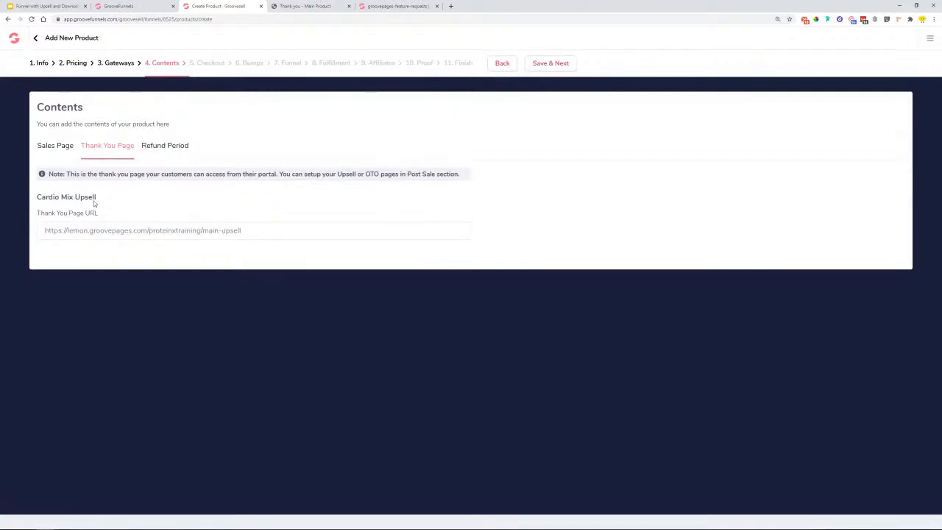
left_click_drag(37, 203, 123, 198)
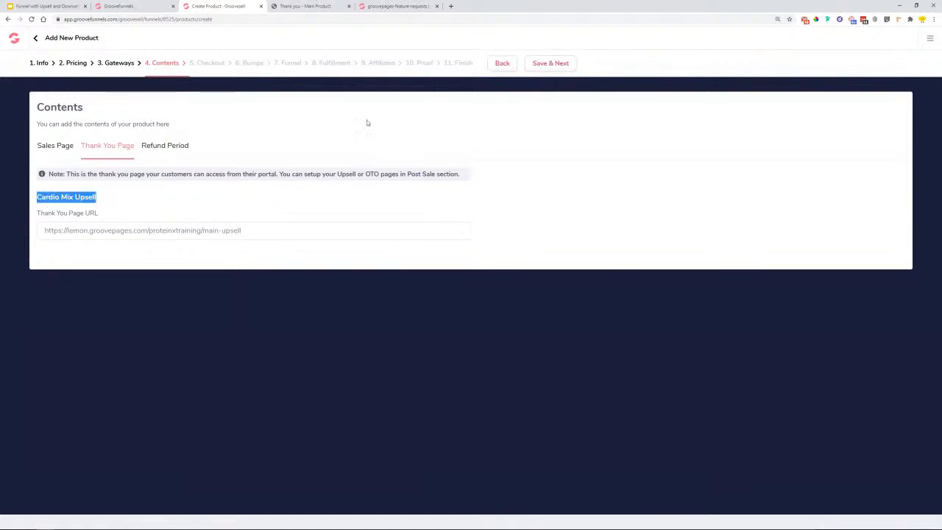
left_click(535, 67)
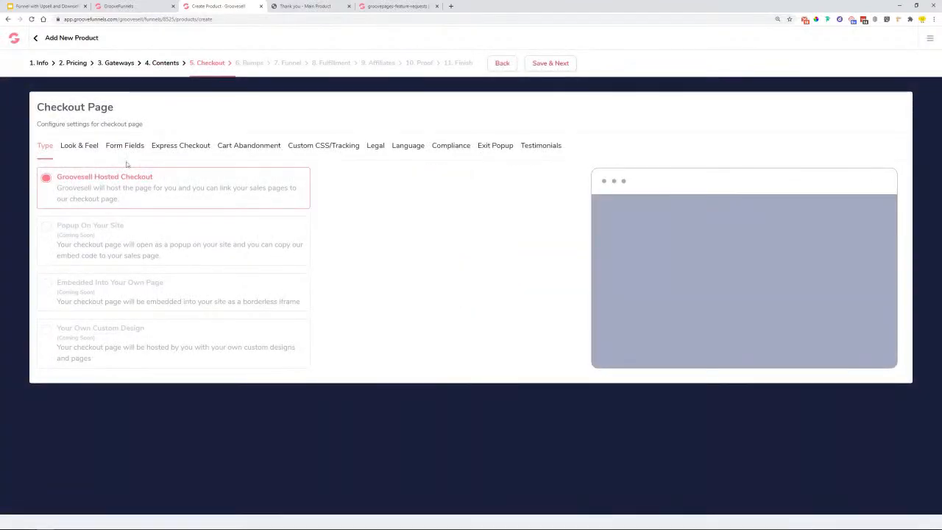
- Choose the Gray Sidebar checkout template and activate straight-through 1-click payments under Express Checkout
left_click(78, 153)
left_click(317, 281)
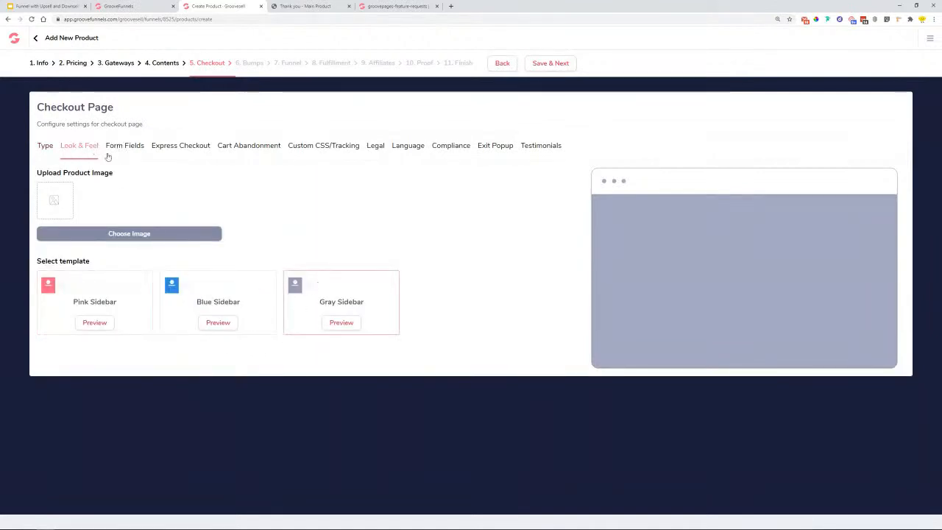
left_click(133, 151)
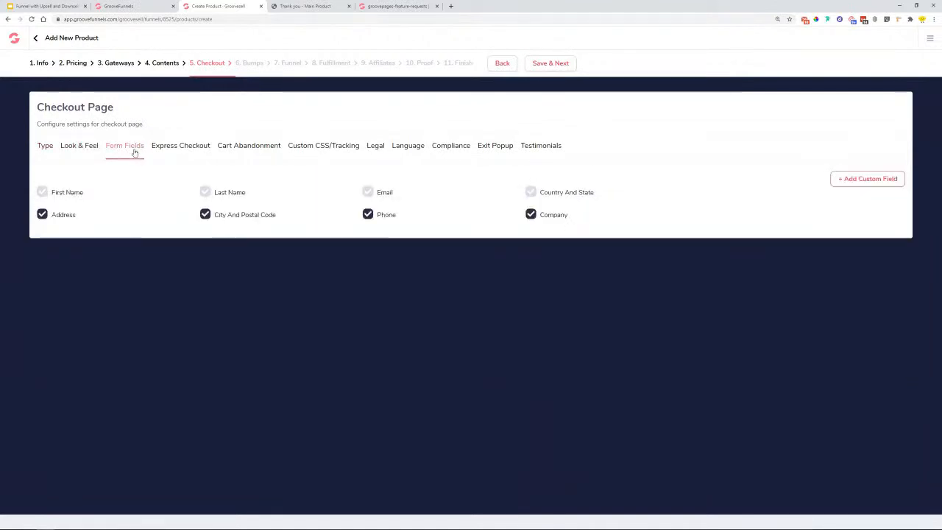
left_click(179, 147)
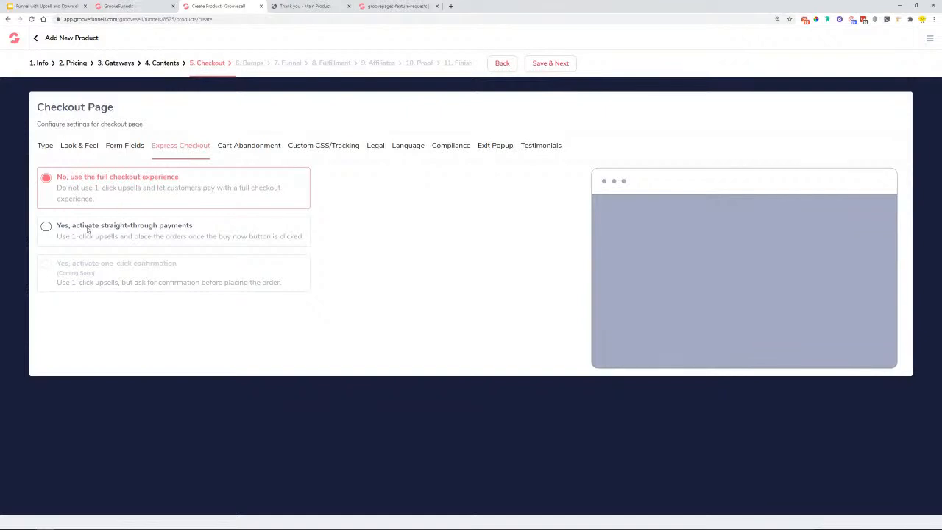
left_click(46, 227)
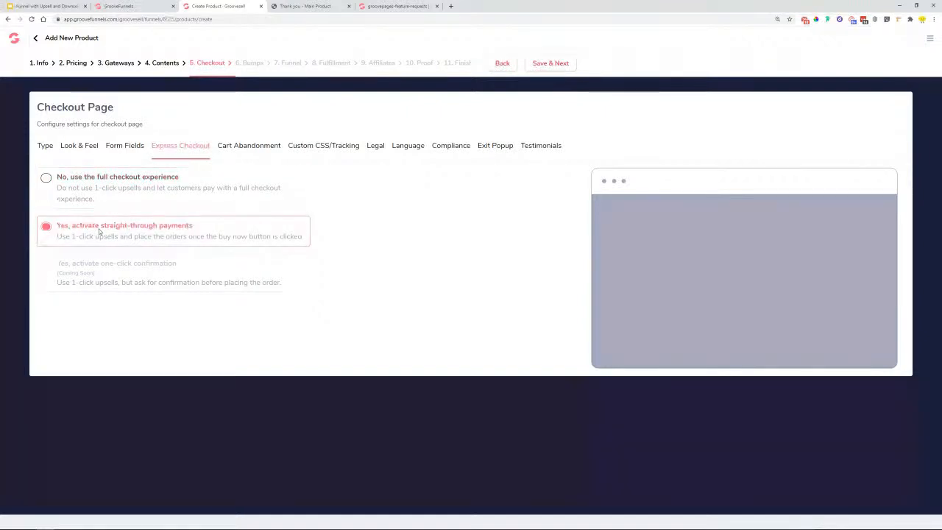
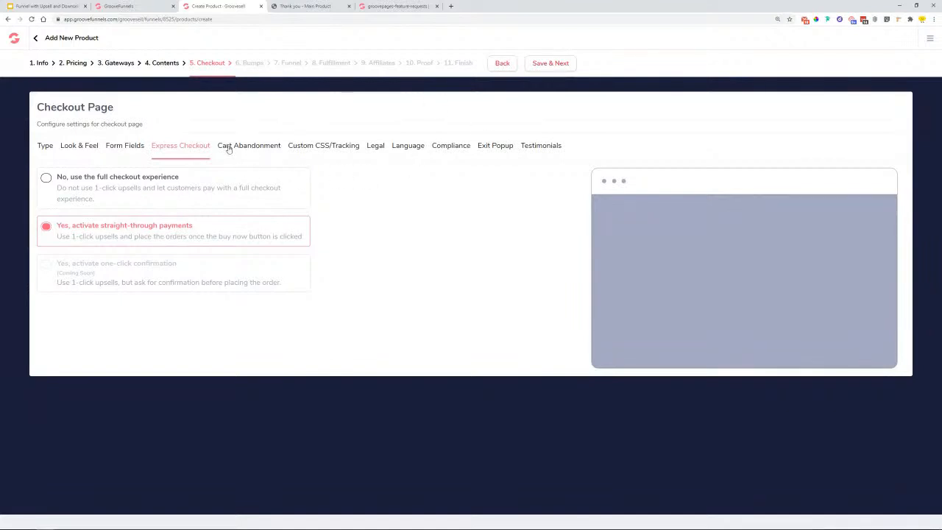
- Save the Express Checkout settings and advance to Order Bumps, with bumps left inactive
left_click(554, 64)
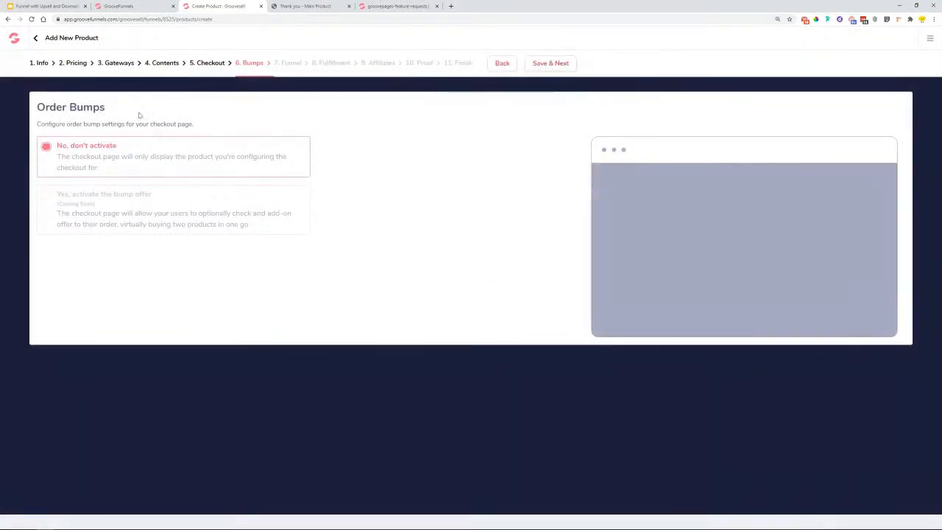
- Skip order bumps and keep Thank You Page as Cardio Mix Upsell's post-purchase type
left_click(555, 64)
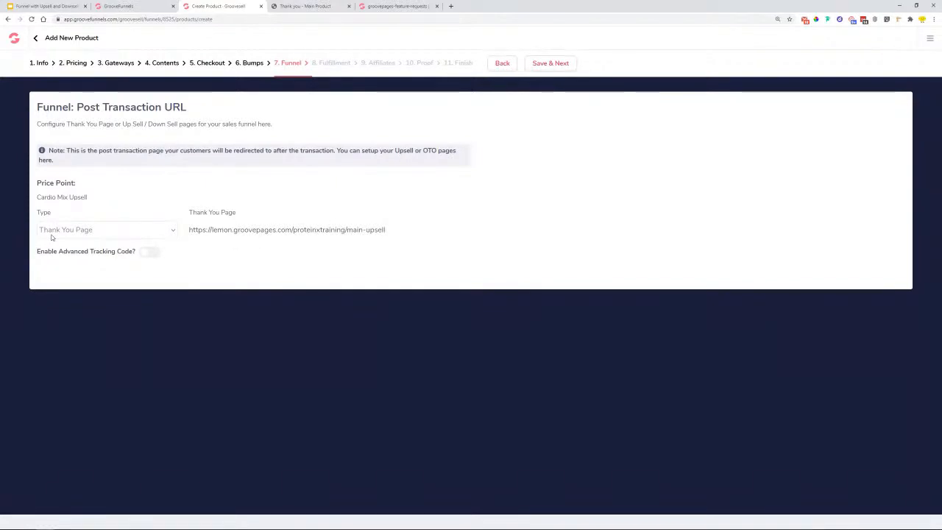
left_click(53, 232)
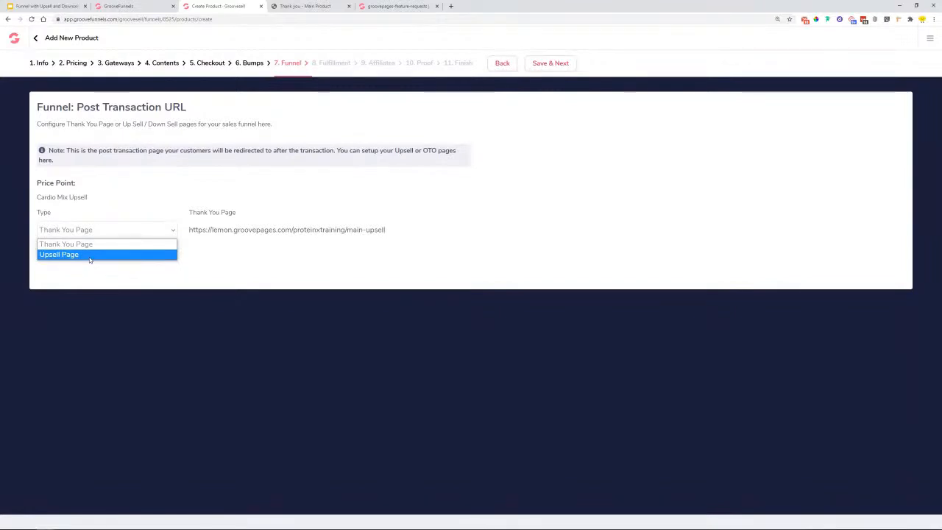
left_click(446, 234)
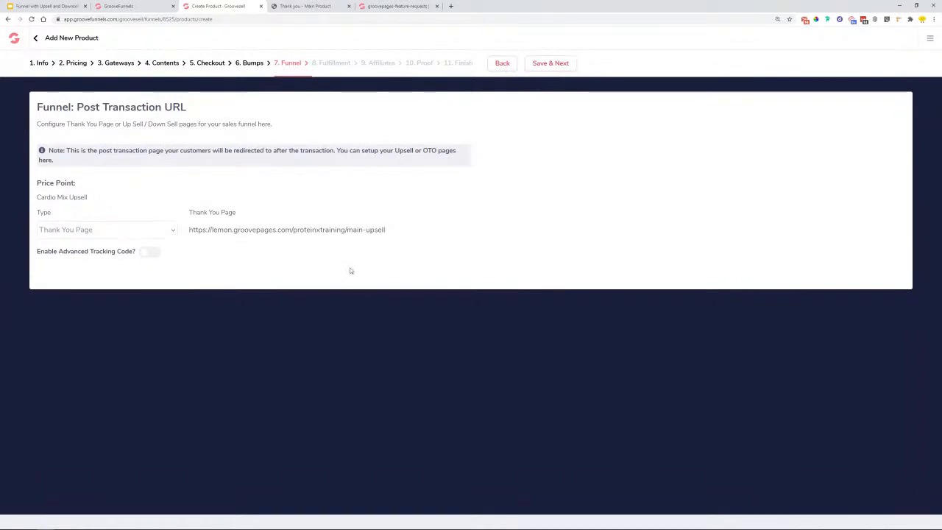
left_click(44, 6)
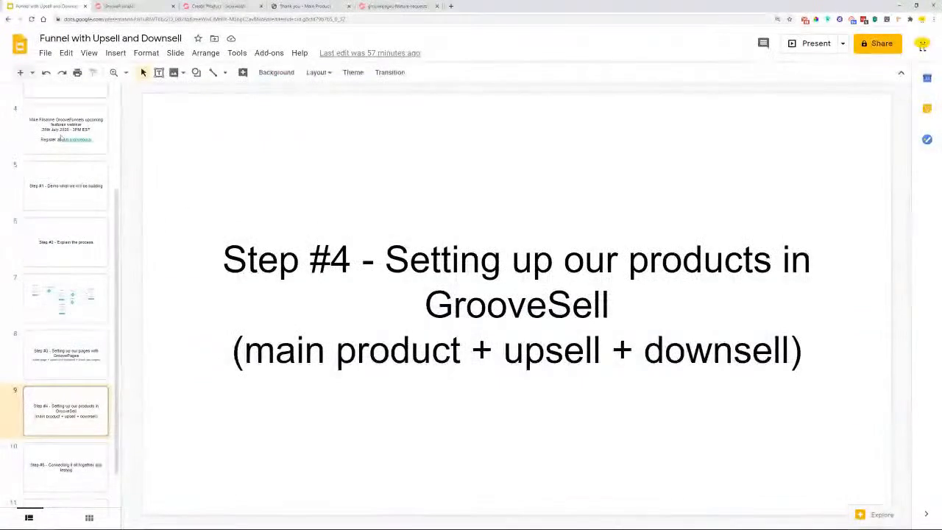
left_click(72, 315)
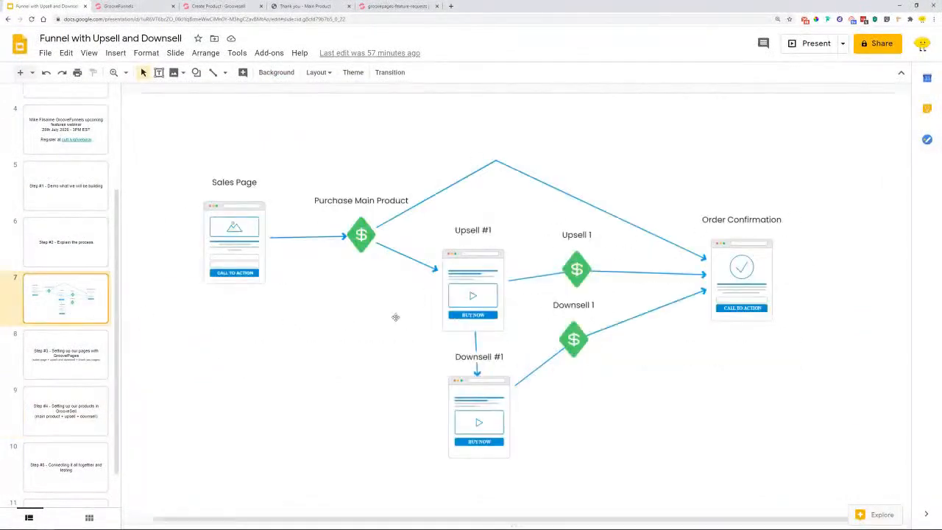
left_click(213, 6)
left_click(100, 232)
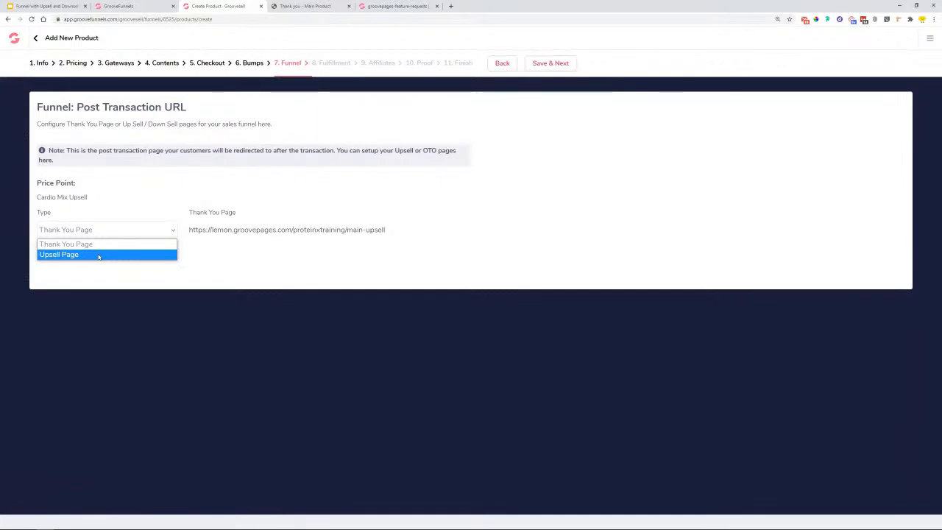
- Keep Thank You Page, then save Funnel, Fulfillment and Affiliates (No Affiliate Program) with defaults
left_click(94, 247)
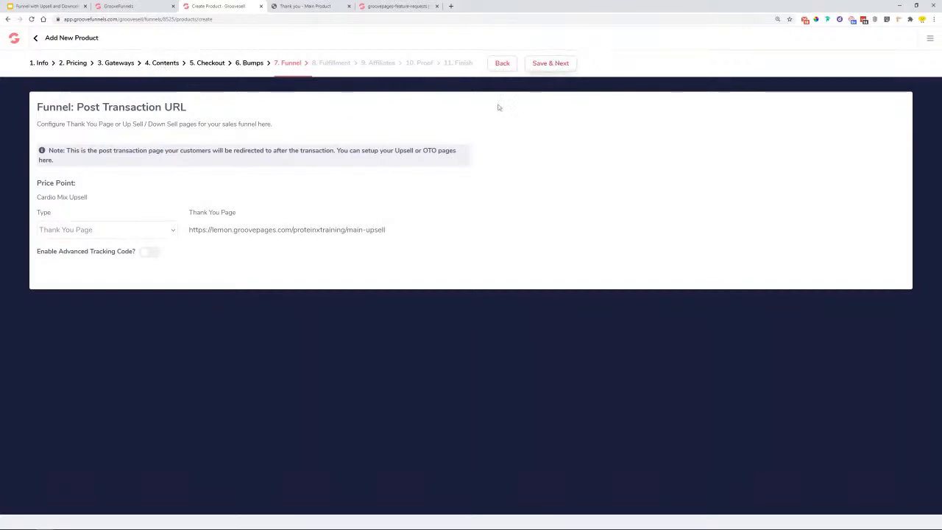
left_click(562, 63)
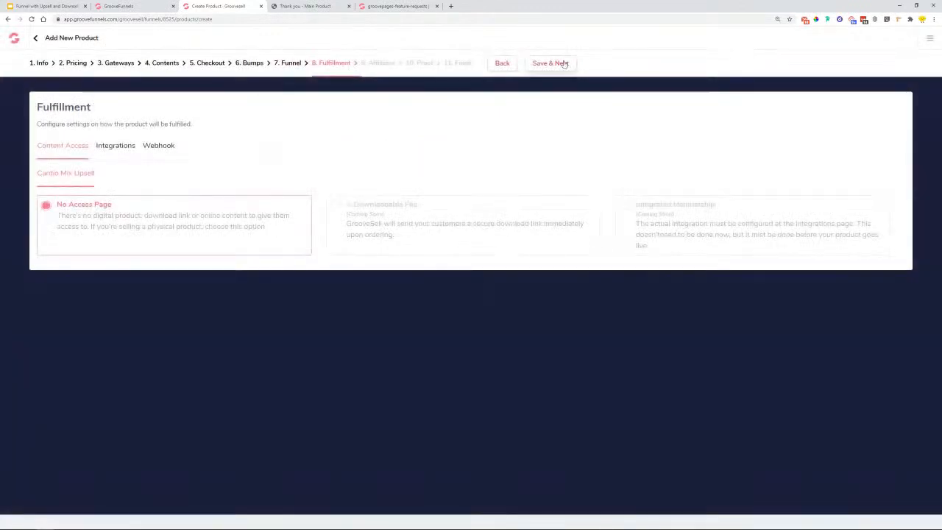
left_click(548, 66)
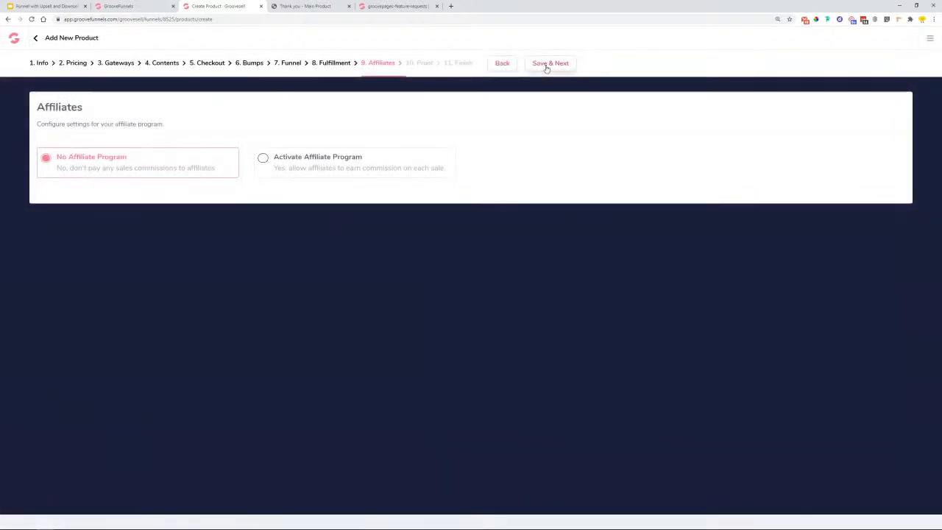
left_click(547, 67)
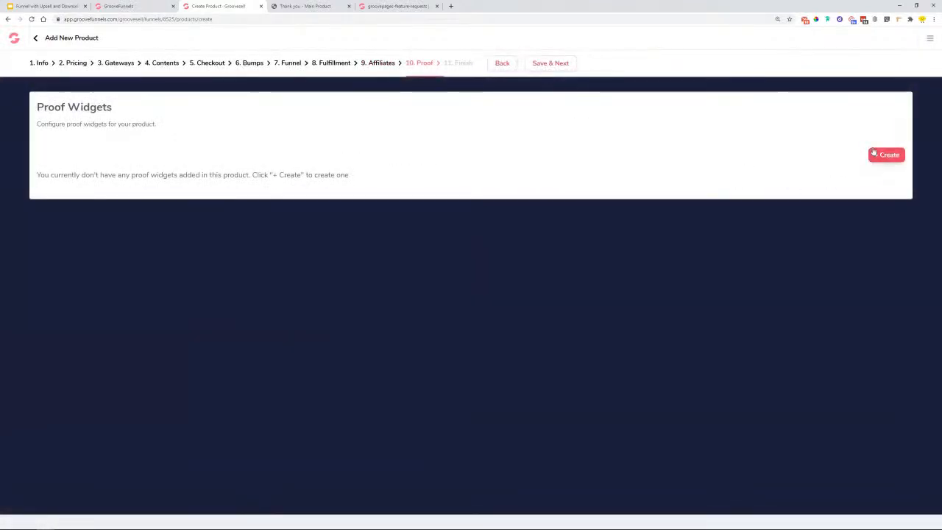
- Start a proof widget named Cardio Mix, replacing GrooveFunnels in its notification text
left_click(876, 155)
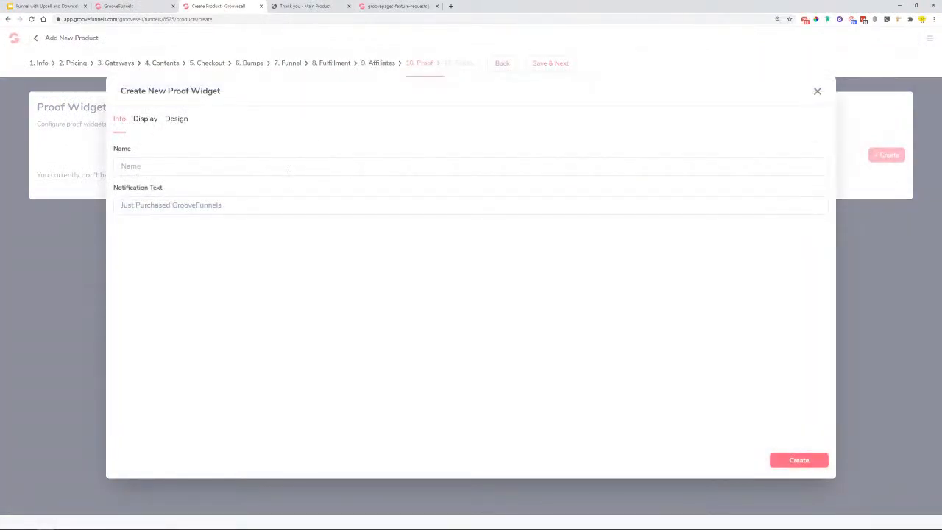
type("G")
type("Cardio Mix Upsell")
key("Tab")
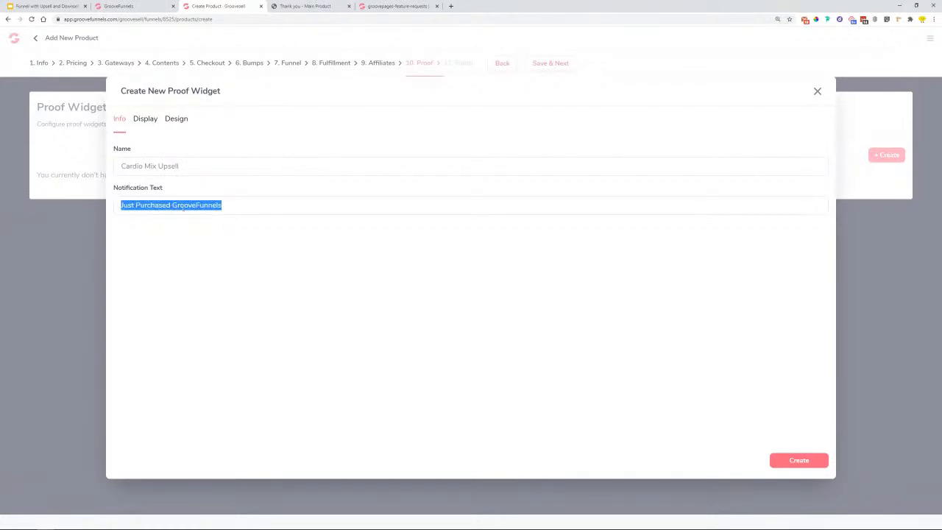
left_click(118, 213)
left_click_drag(172, 207, 239, 208)
type("th")
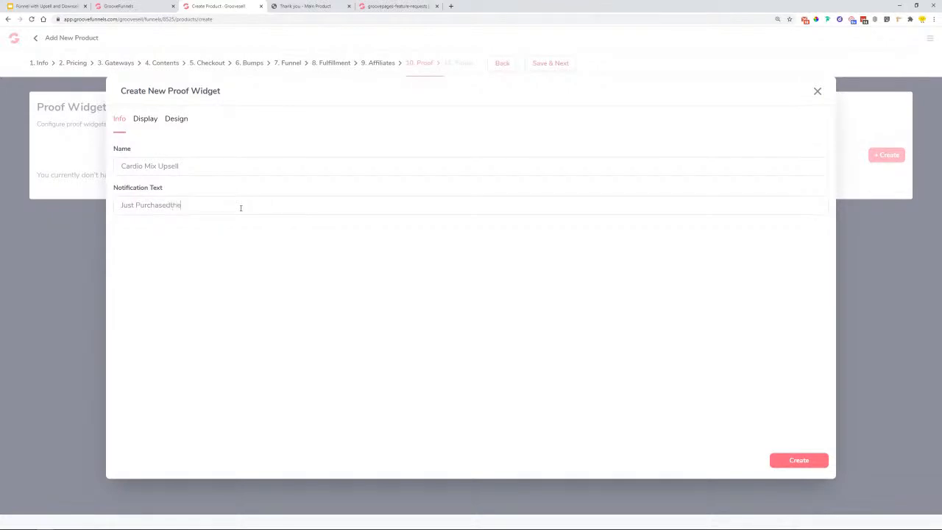
type("e Card")
- Set 5-second delay, 6-second display, Bottom Left and first names; creating it returns a backend error
left_click(148, 127)
left_click(163, 165)
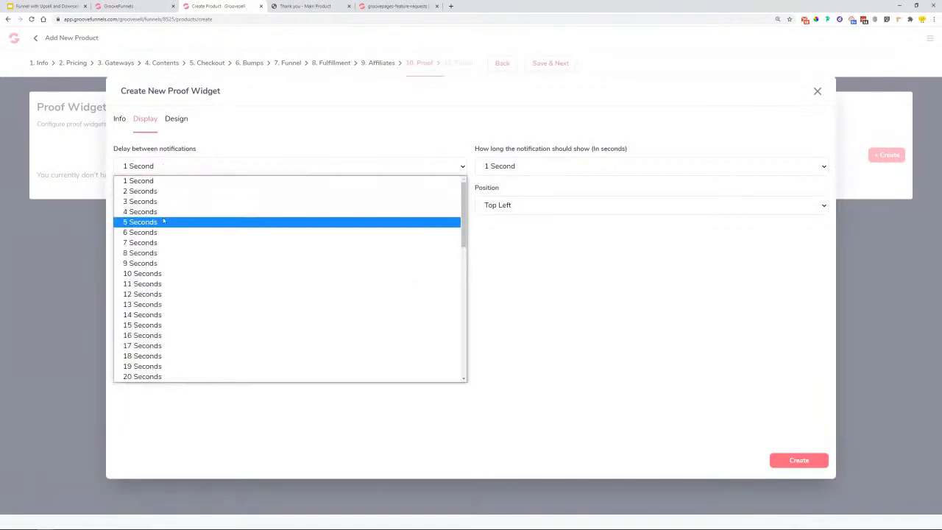
left_click(177, 221)
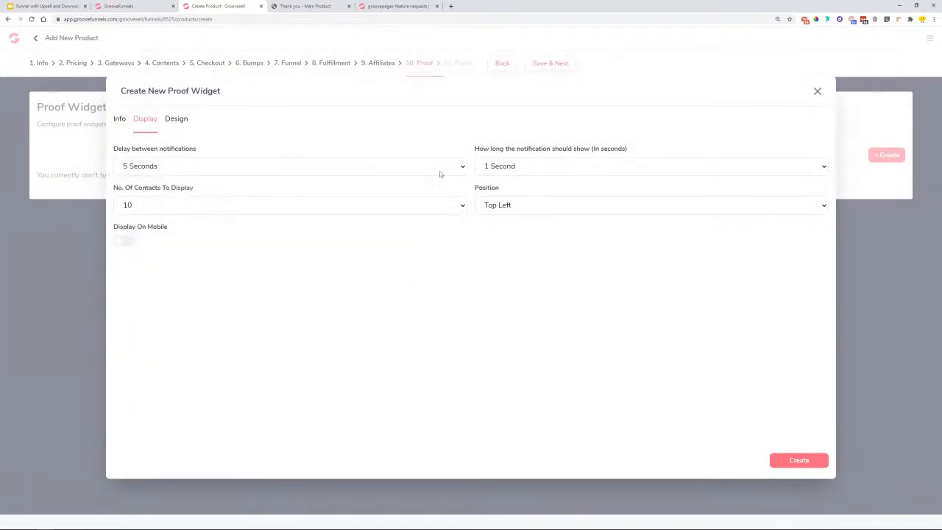
left_click(288, 166)
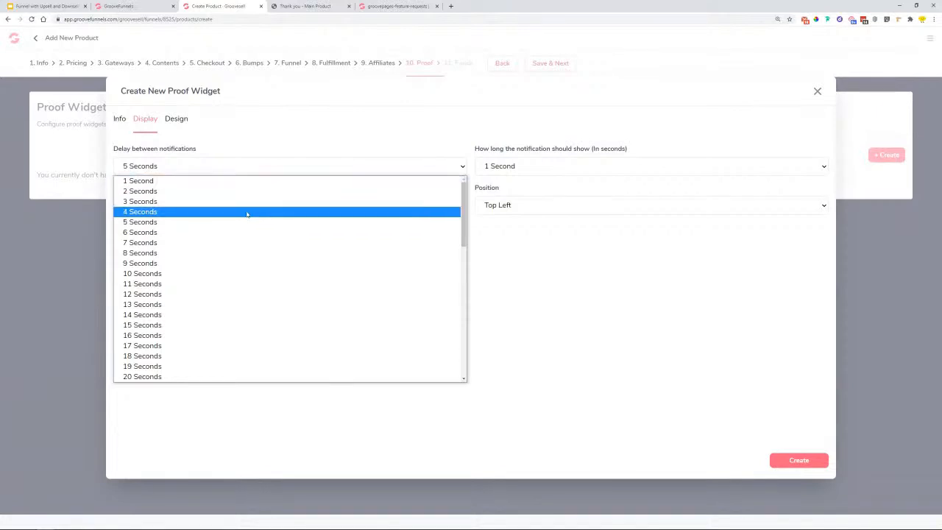
left_click(248, 221)
left_click(498, 170)
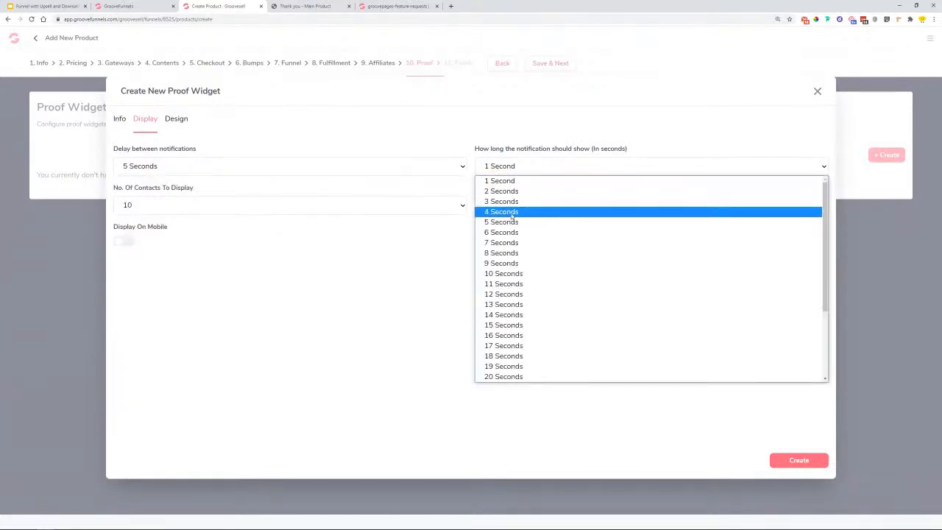
left_click(513, 231)
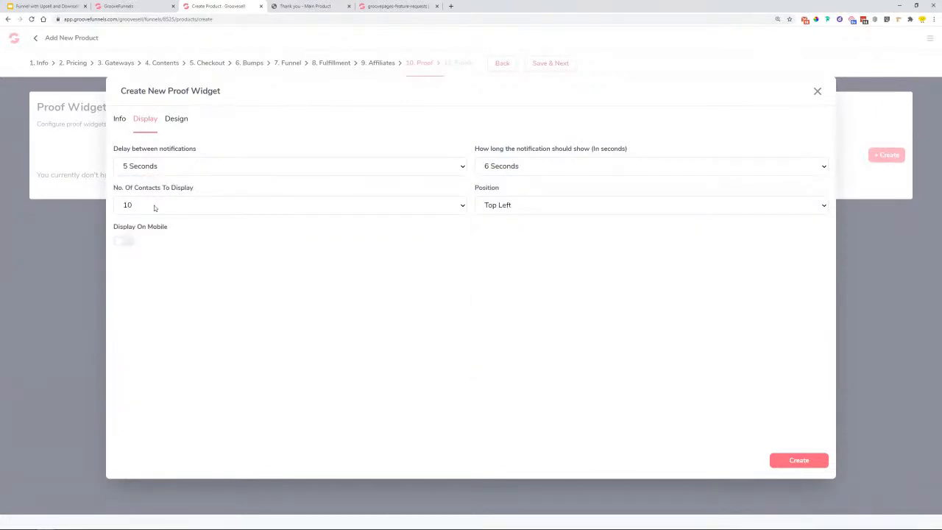
left_click(503, 214)
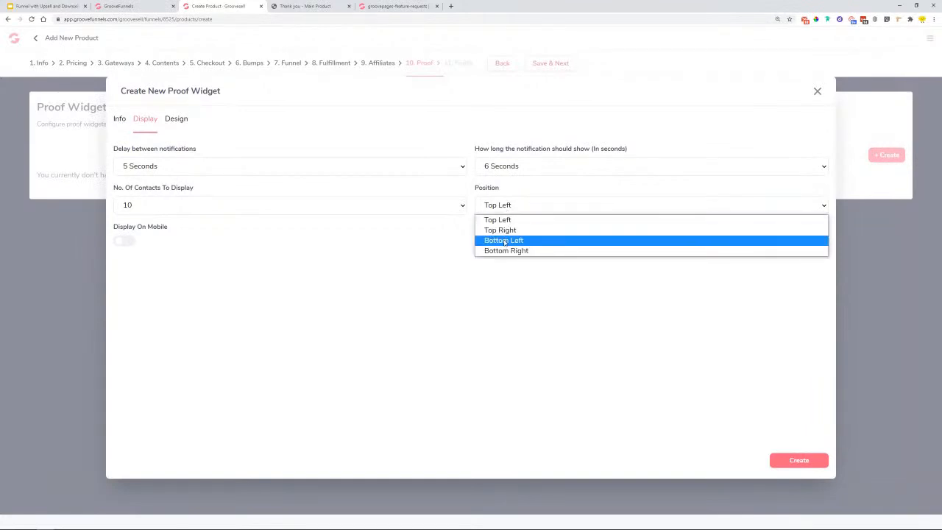
left_click(506, 241)
left_click(176, 119)
left_click(481, 244)
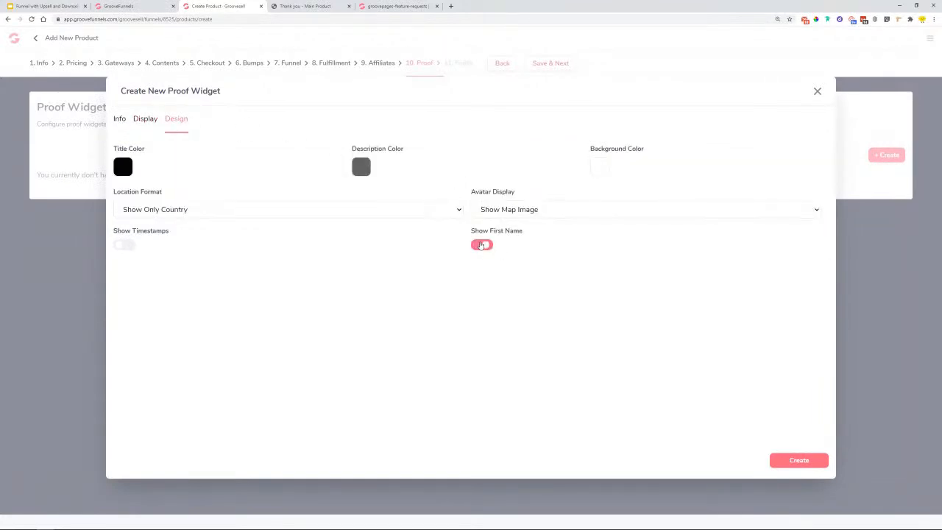
left_click(820, 464)
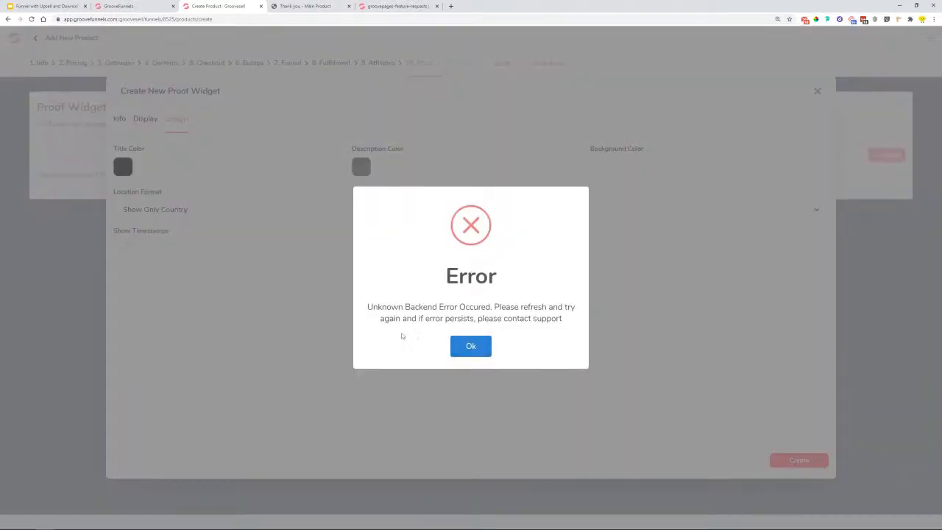
- Dismiss the error, reload, and reopen Cardio Mix Upsell at its 10. Proof step
left_click(476, 346)
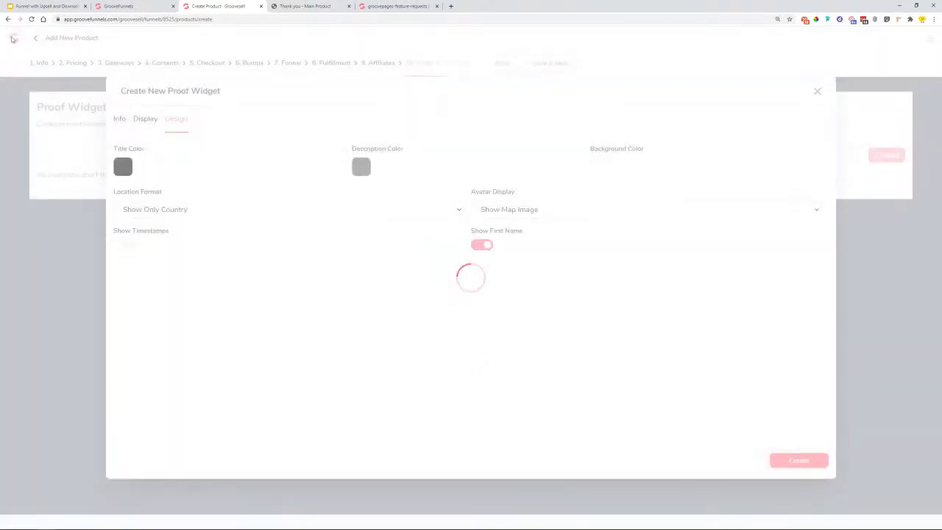
left_click(31, 19)
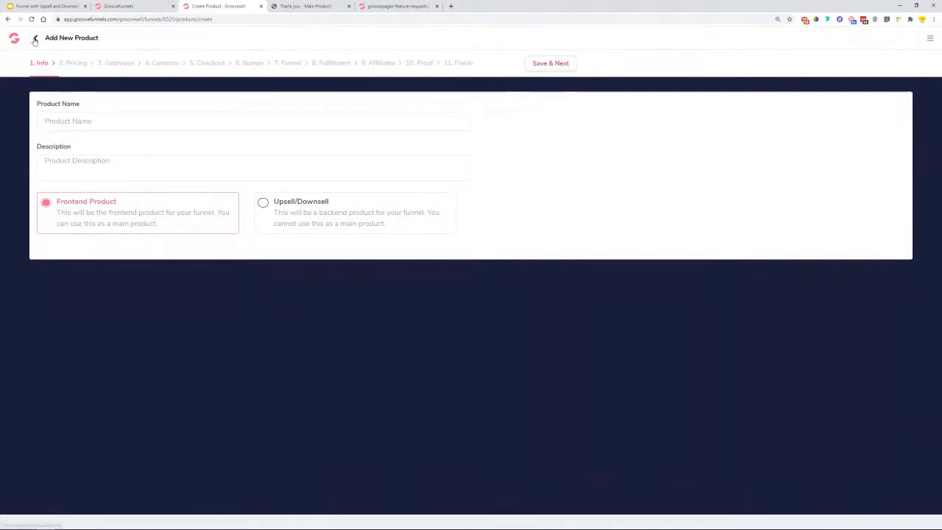
left_click(35, 39)
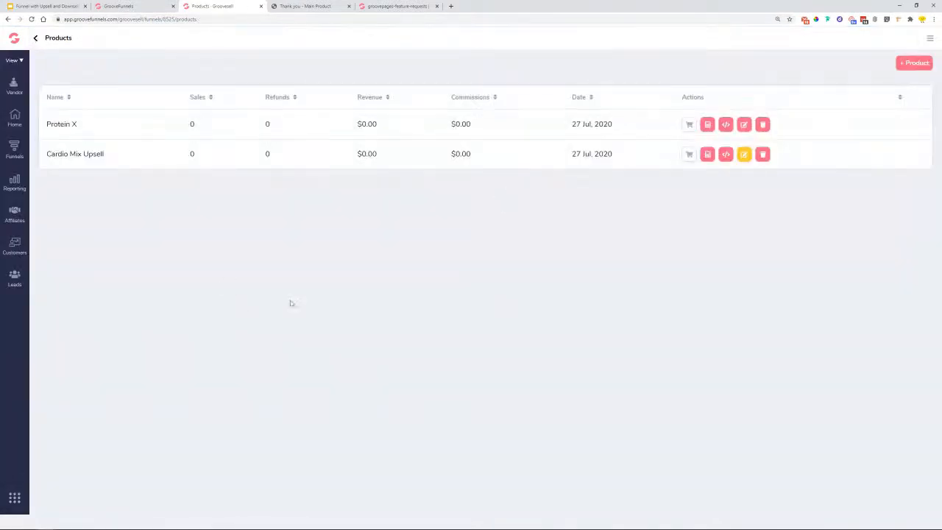
left_click(745, 155)
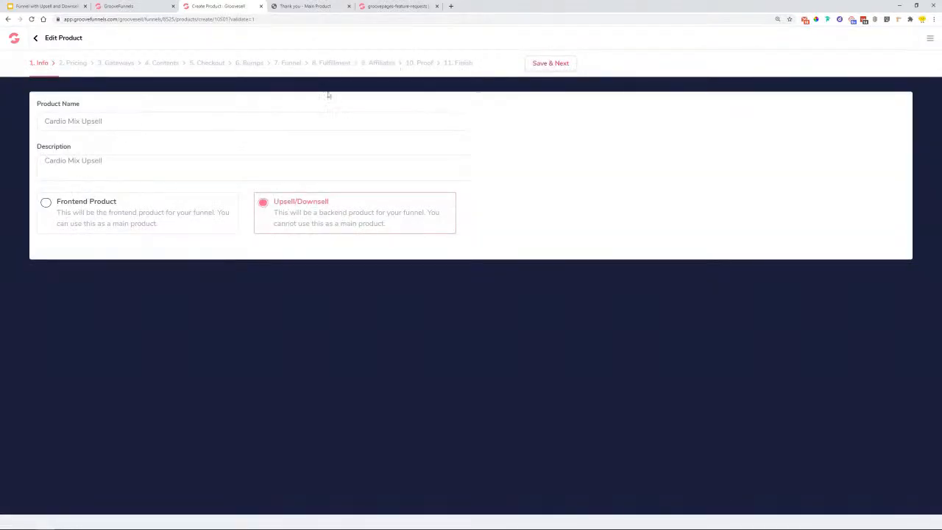
left_click(417, 64)
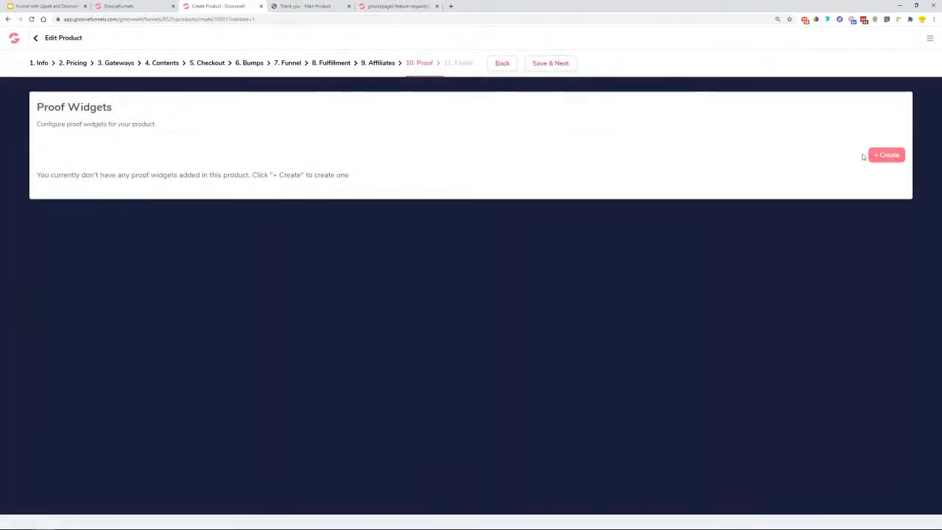
- Start a proof widget named 'Cardio Mix Upsell' and remove GrooveFunnels from its notification text
left_click(883, 156)
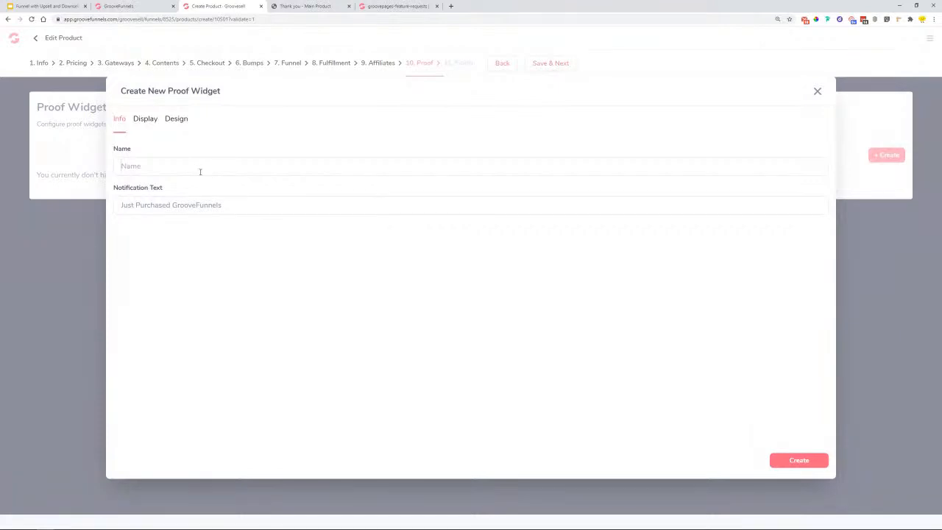
type("Cardio Mix Upsell")
key("Tab")
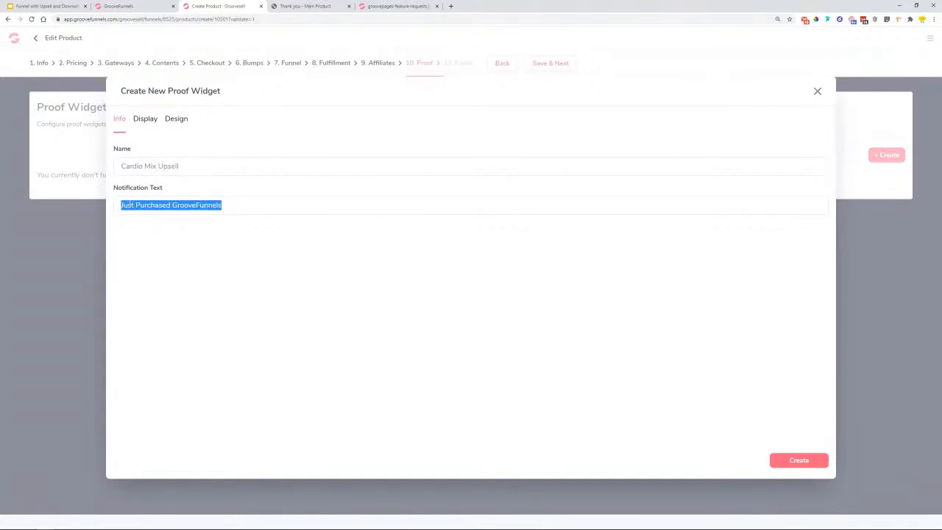
key("BackSpace")
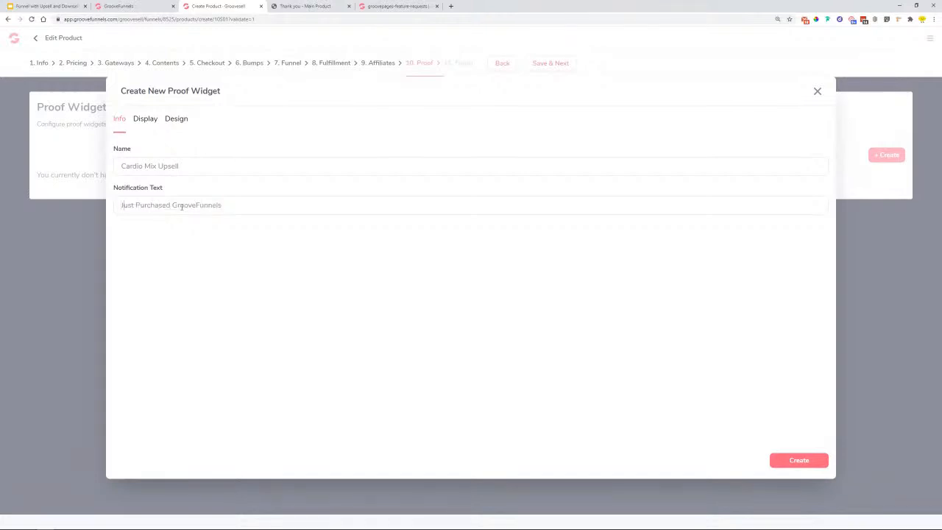
double_click(181, 207)
key("BackSpace")
- Set a 5-second delay, 6-second display, Bottom Left position, and show buyers' first names
left_click(150, 120)
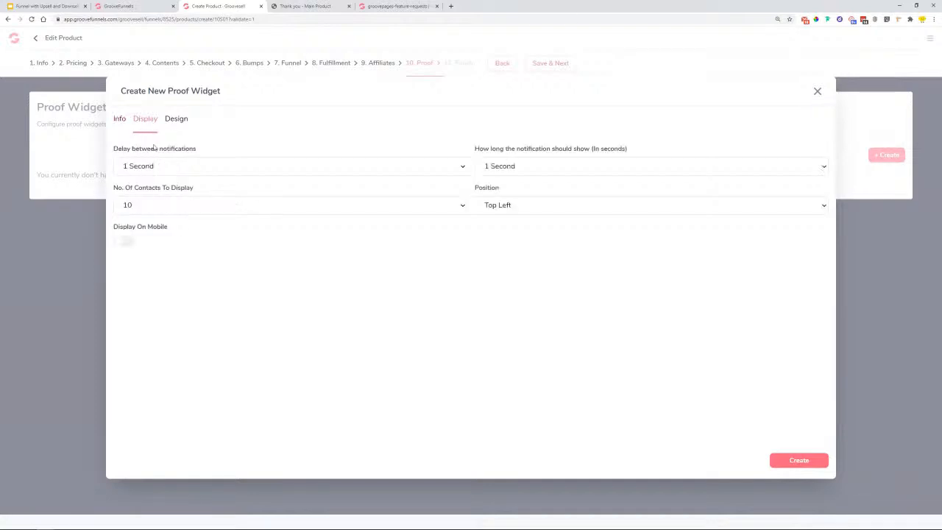
left_click(155, 168)
key("Down")
key("Down")
key("Down")
key("Return")
left_click(155, 168)
left_click(151, 220)
left_click(496, 170)
left_click(502, 231)
left_click(508, 205)
left_click(512, 242)
left_click(184, 124)
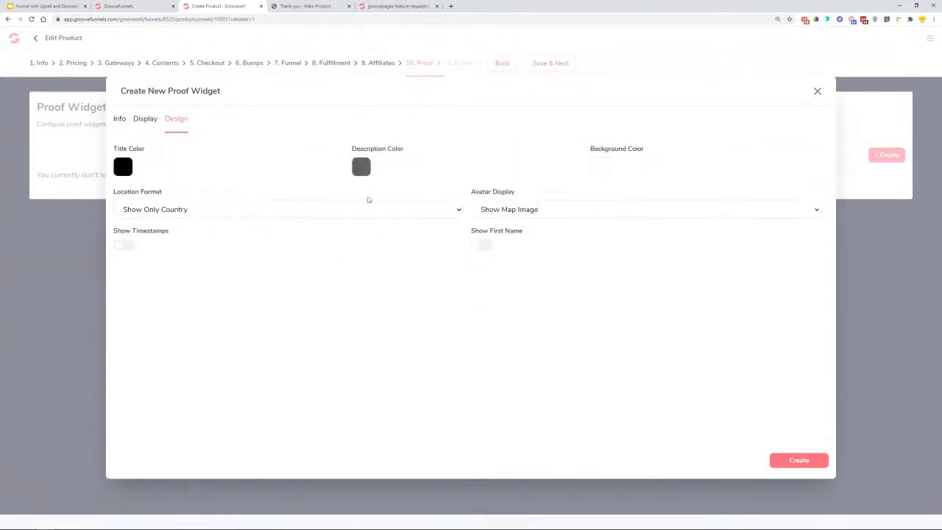
left_click(485, 244)
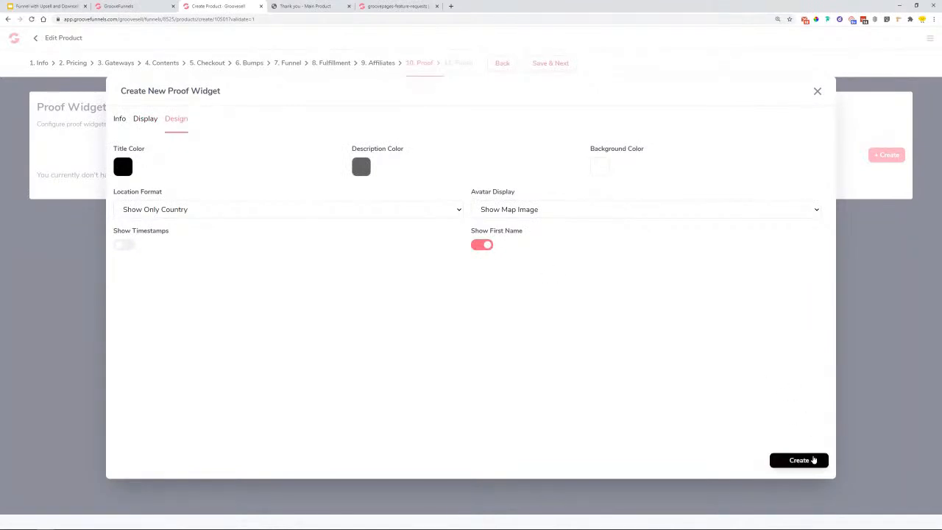
- Create the widget, save the Proof step, and copy the tracking link code
left_click(811, 460)
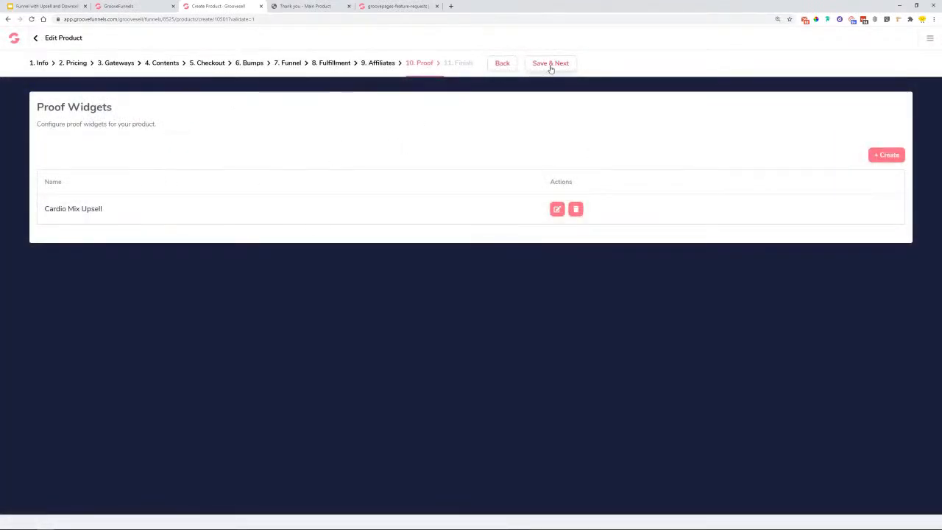
left_click(550, 66)
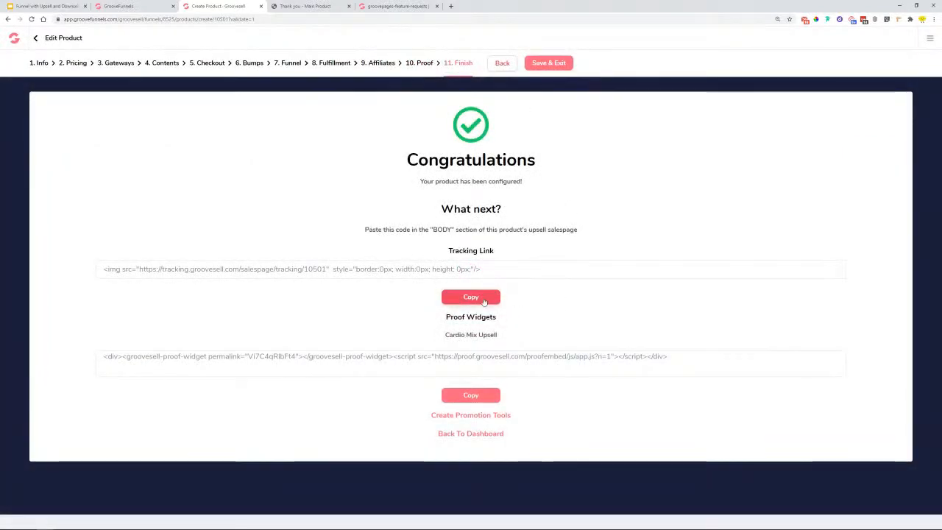
left_click(485, 300)
left_click(140, 6)
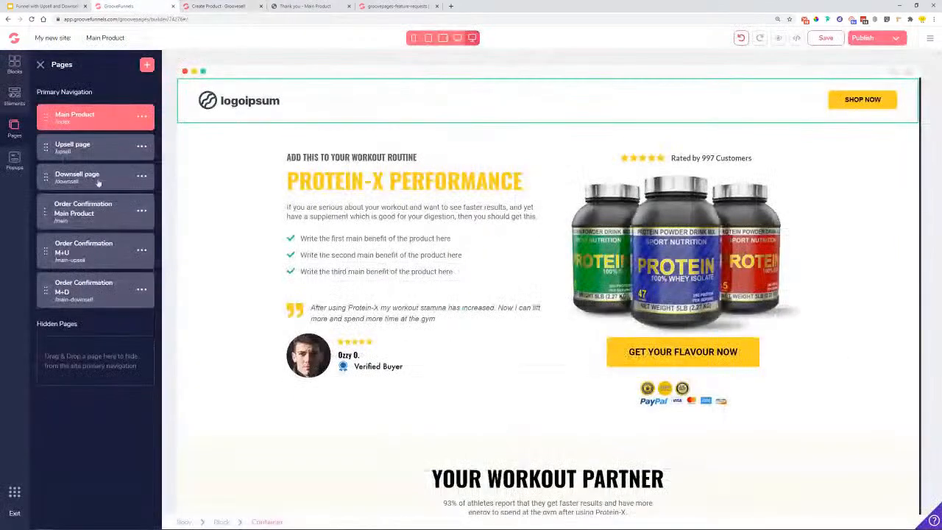
- Paste the GrooveSell tracking snippet into the Upsell page's Include in <body> top field
left_click(81, 152)
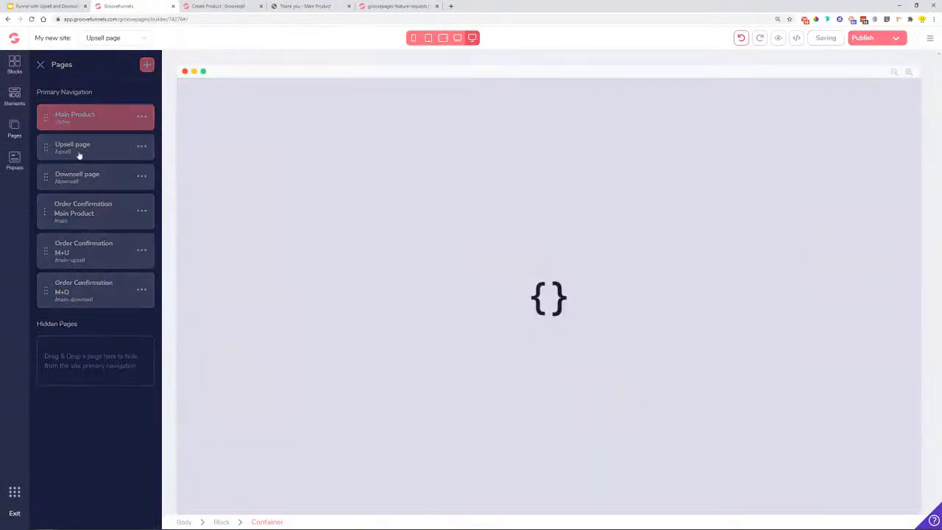
left_click(15, 129)
left_click(141, 146)
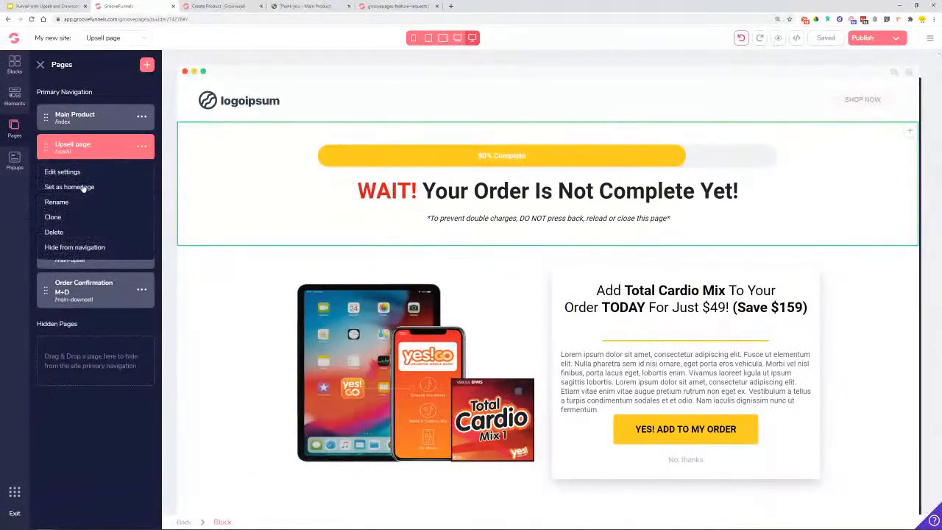
left_click(64, 172)
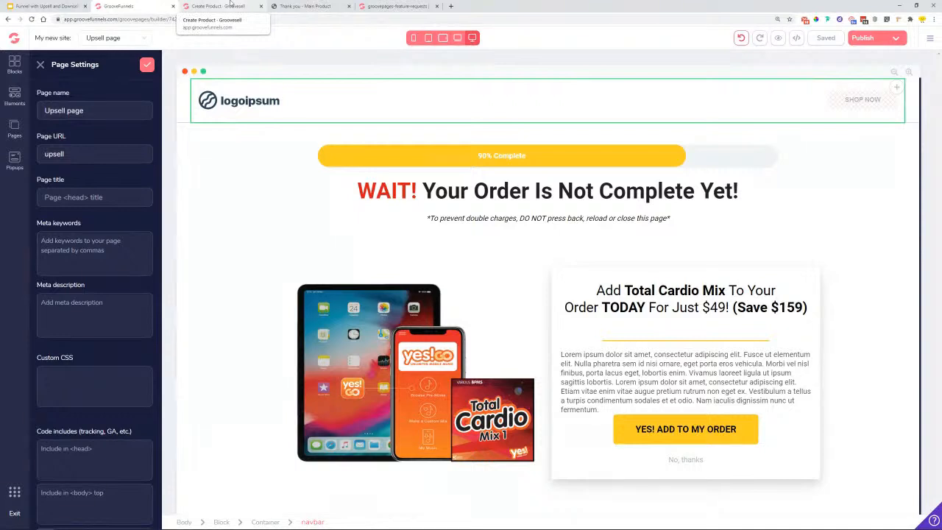
scroll(84, 417, "down", 1)
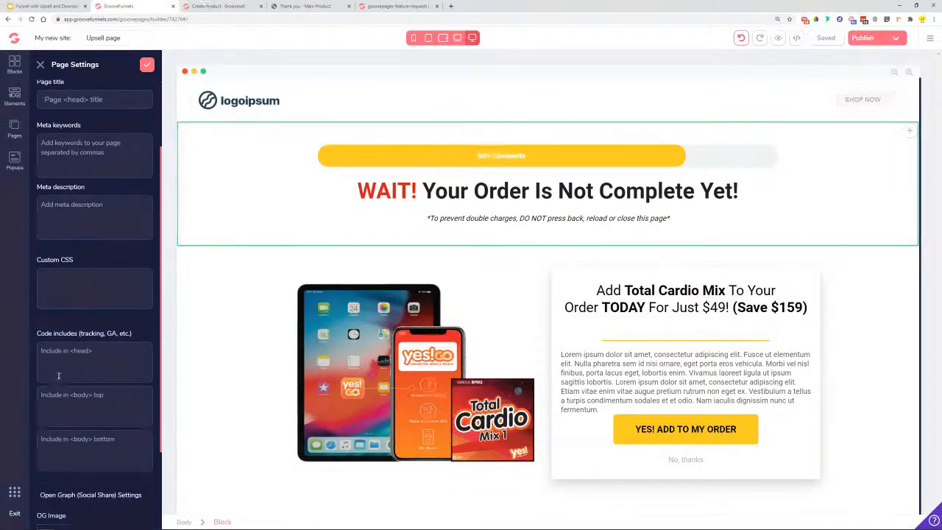
left_click(67, 410)
key("ctrl+v")
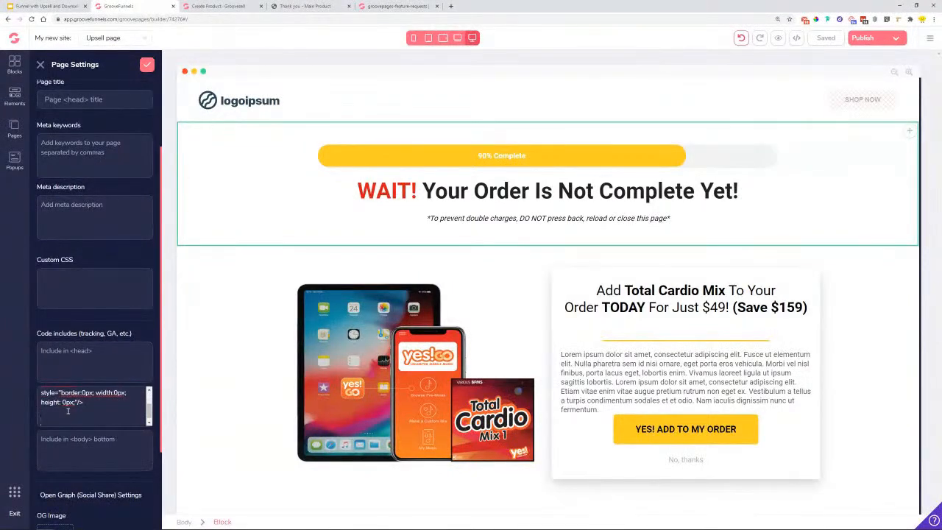
left_click(217, 6)
- Copy the proof widget code and append it after the tracking snippet in the body-top field
left_click(483, 398)
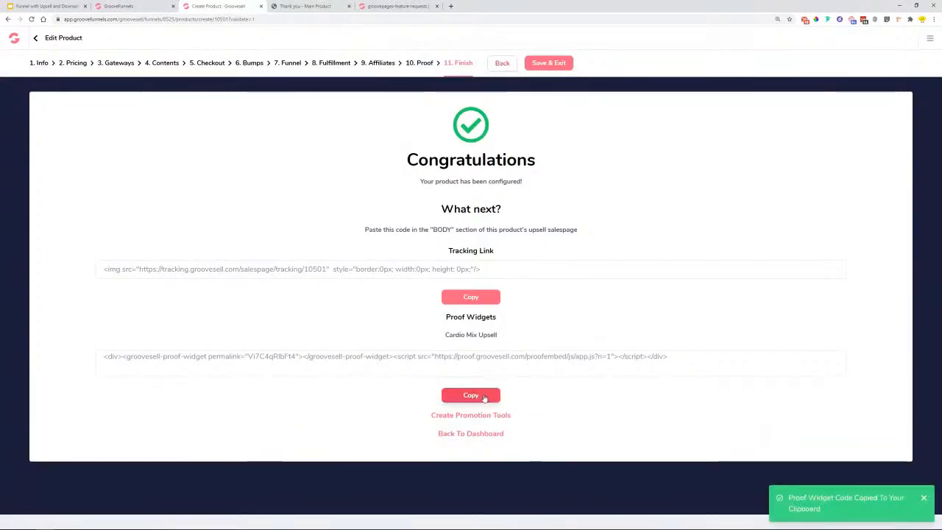
left_click_drag(453, 318, 498, 318)
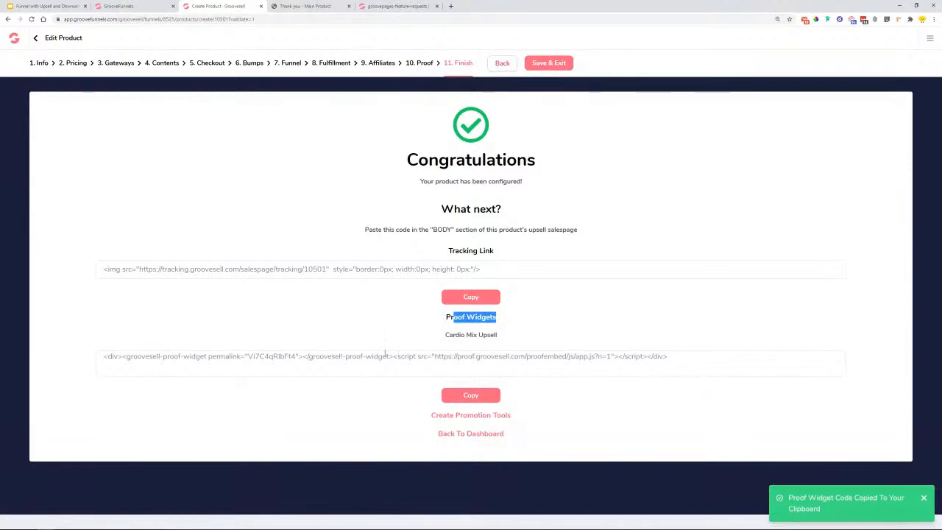
left_click(477, 398)
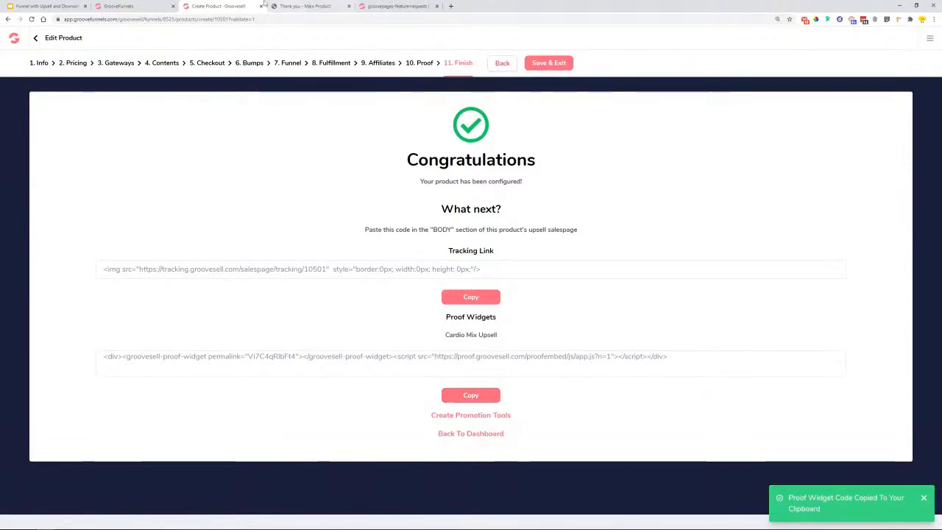
left_click(160, 4)
left_click(79, 423)
key("ctrl+v")
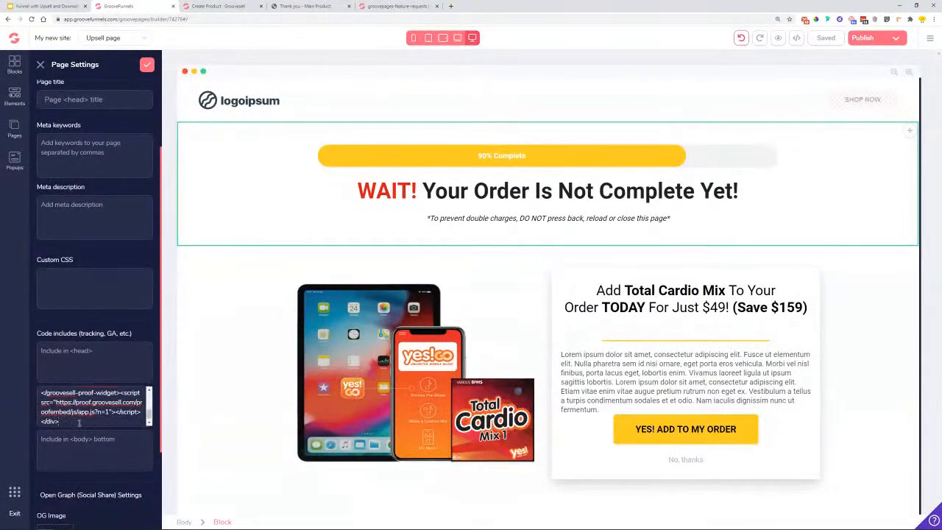
- Apply the Upsell page settings and Save & Exit the upsell product
left_click(145, 67)
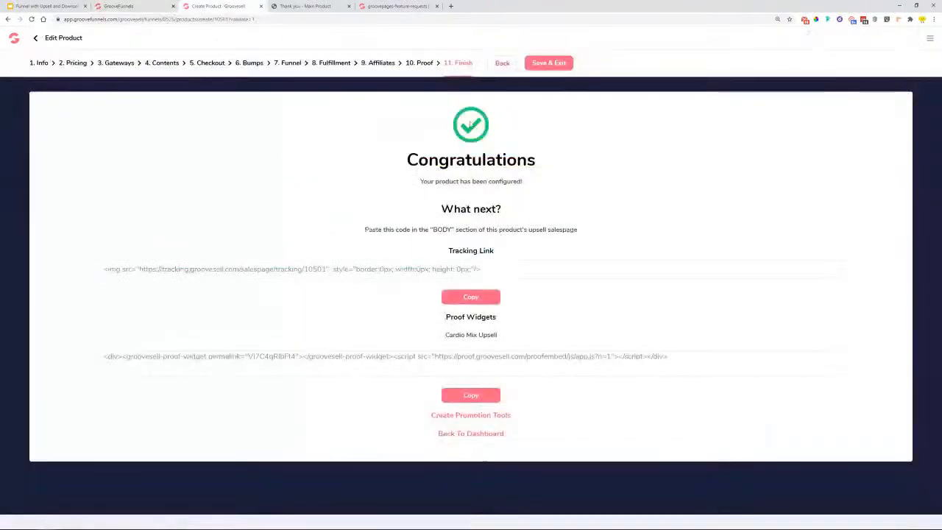
left_click(218, 6)
left_click(546, 64)
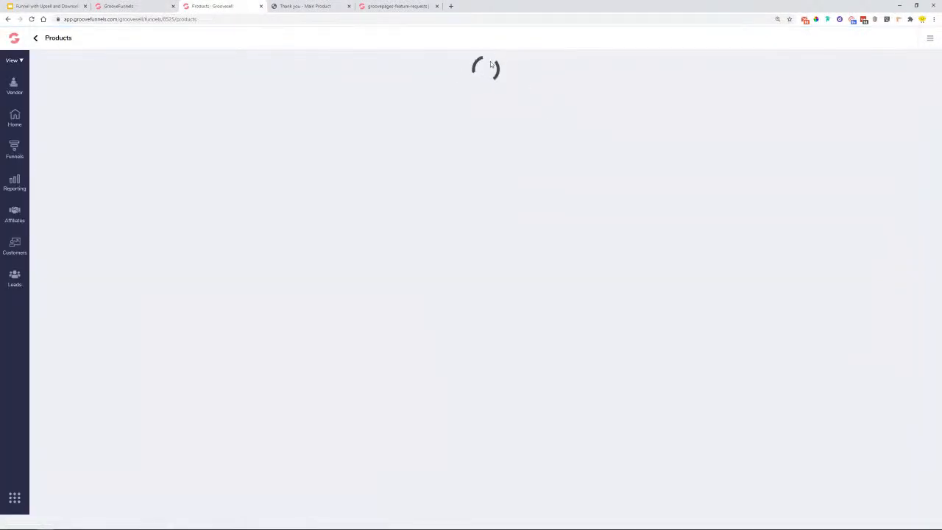
- Create an Upsell/Downsell product named Cardio Book Downsell, reusing the name as its description
left_click(919, 64)
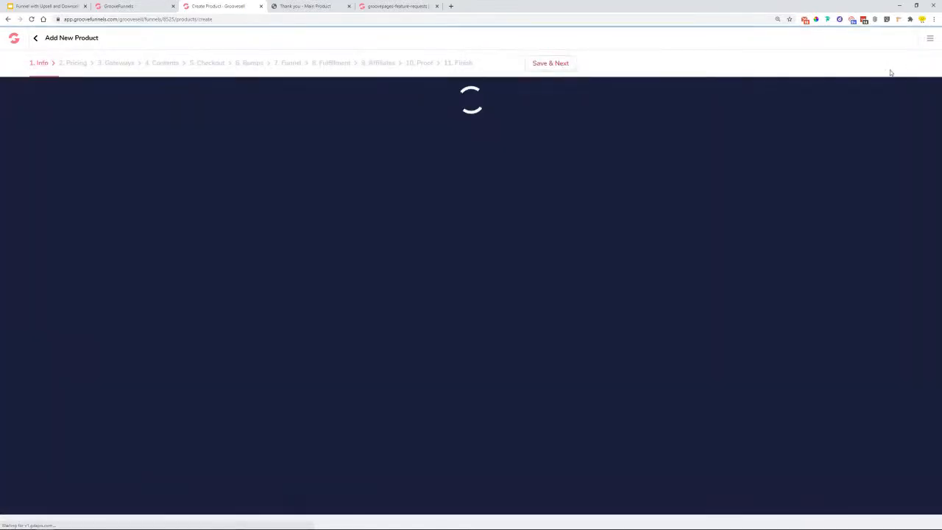
left_click(326, 210)
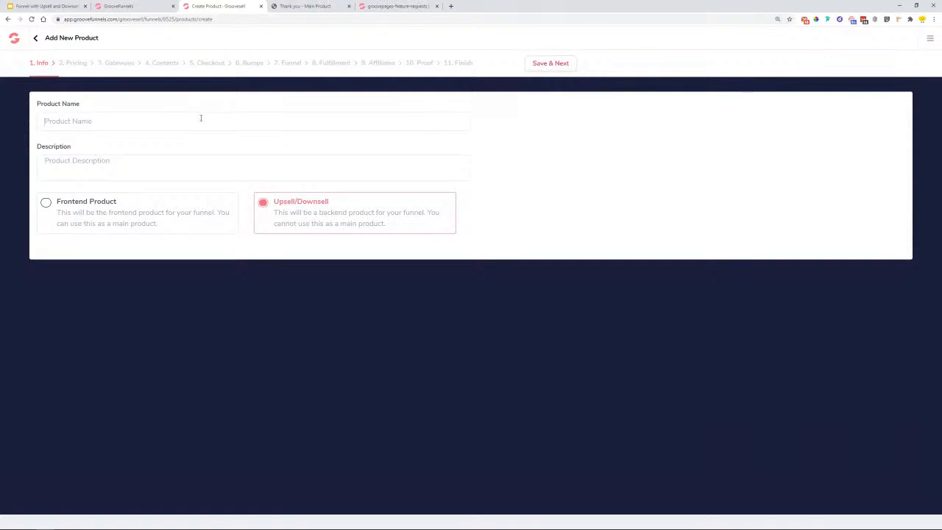
type("Cardio")
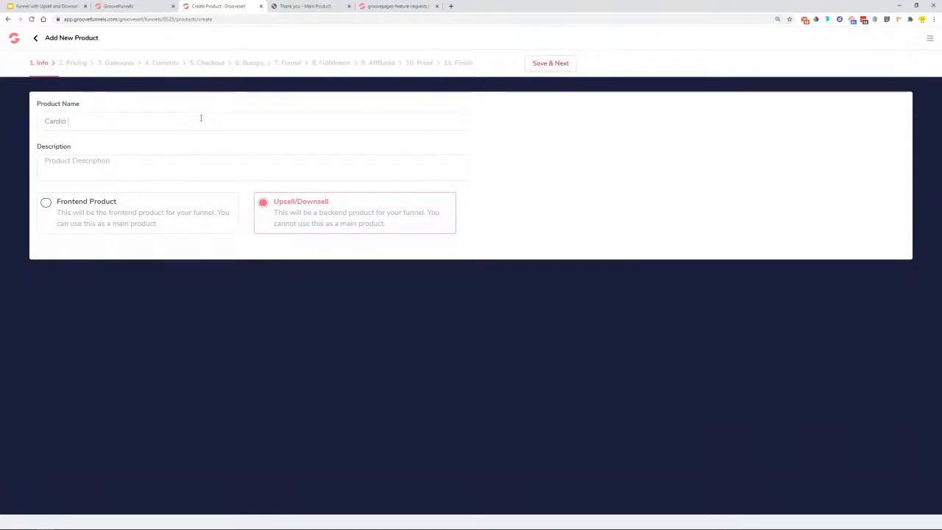
type(" Book Downsell")
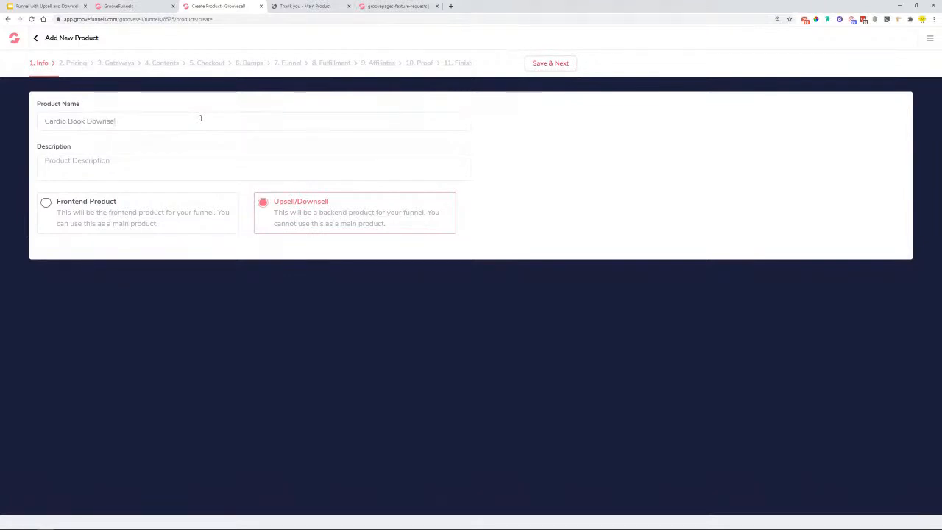
left_click_drag(200, 117, 15, 121)
key("ctrl+c")
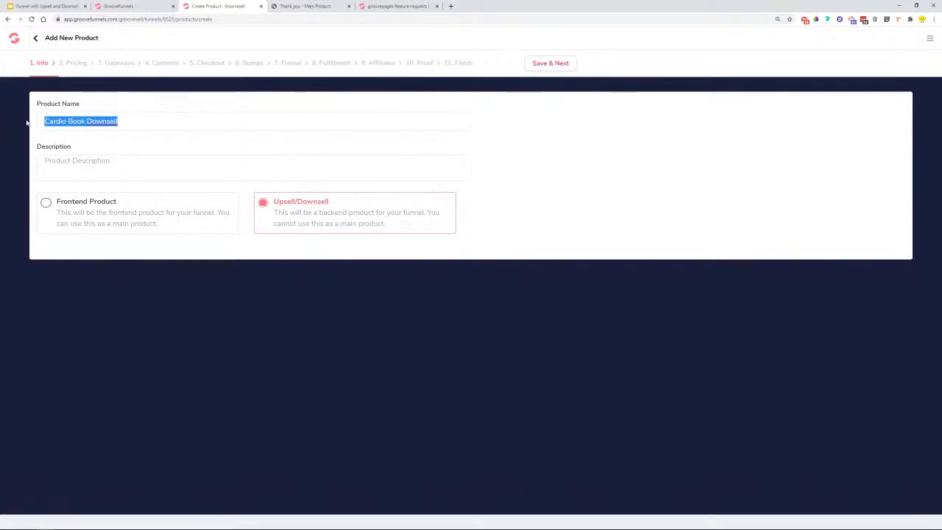
left_click(164, 169)
key("ctrl+v")
left_click(539, 65)
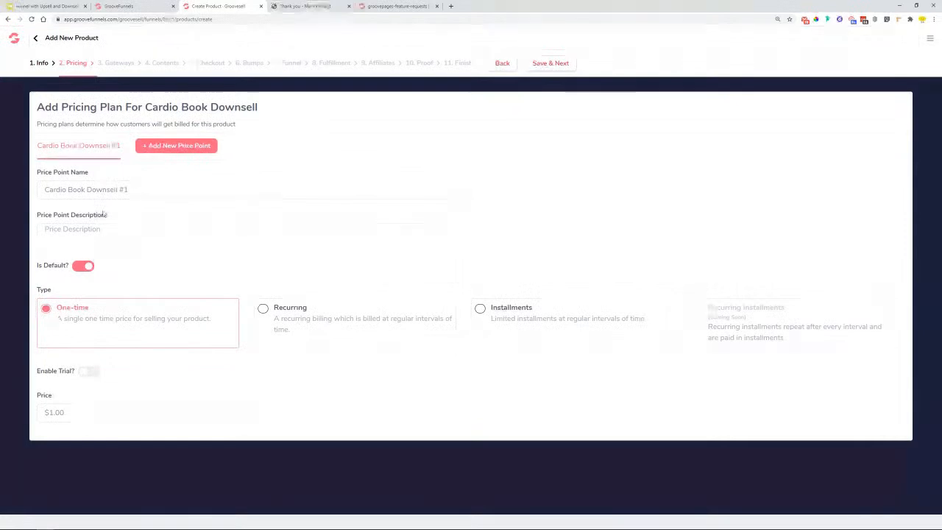
- Give the product a one-time price point of 29, reusing the name as its description
key("BackSpace")
key("BackSpace")
key("BackSpace")
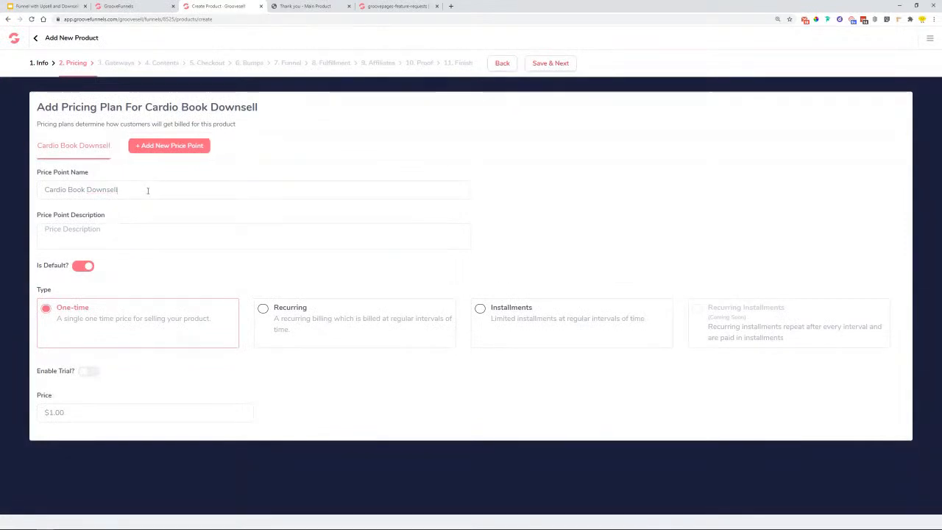
left_click(157, 237)
key("ctrl+v")
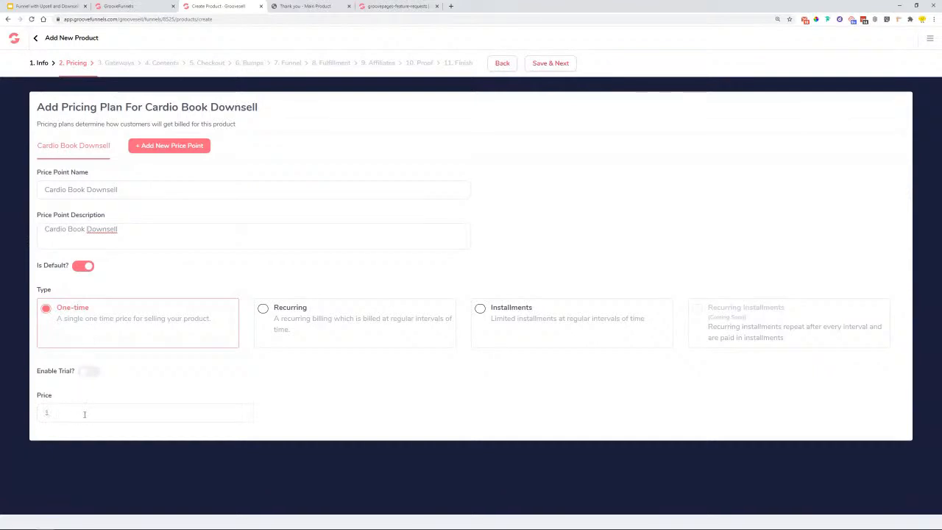
left_click(559, 65)
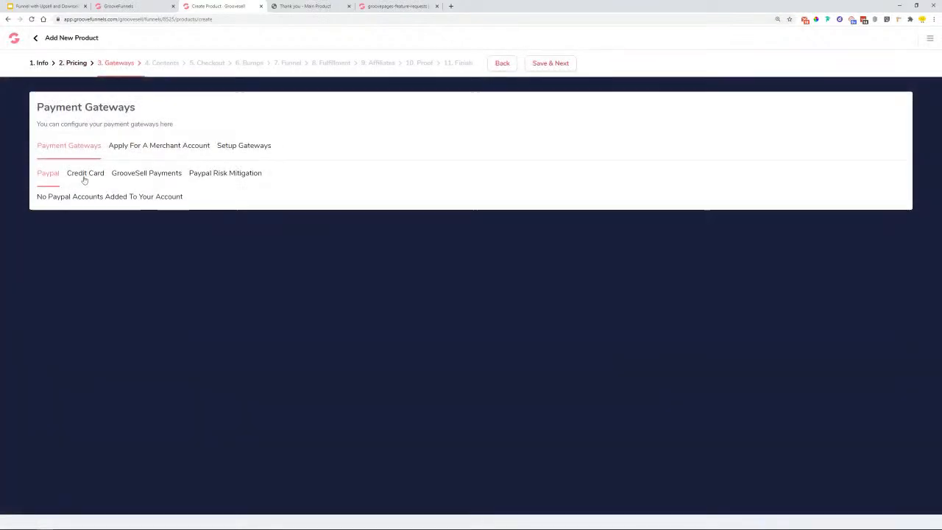
left_click(85, 174)
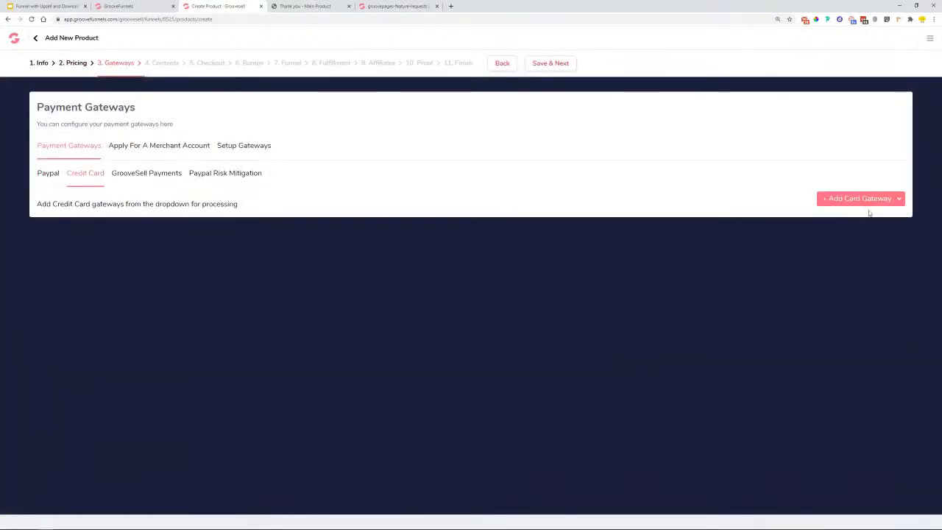
- Add the Cloopia Test Account card gateway with value 100 and save the Gateways step
left_click(867, 200)
left_click(859, 218)
key("BackSpace")
type("100")
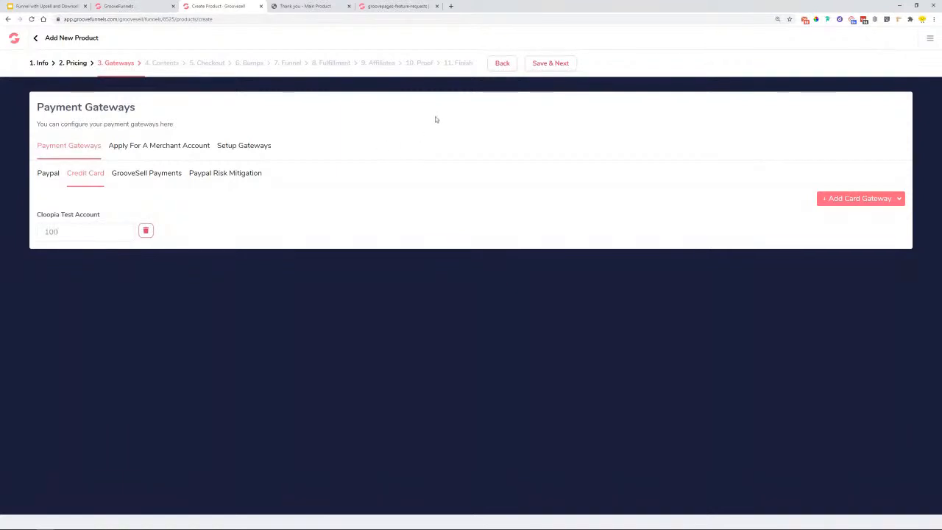
left_click(552, 66)
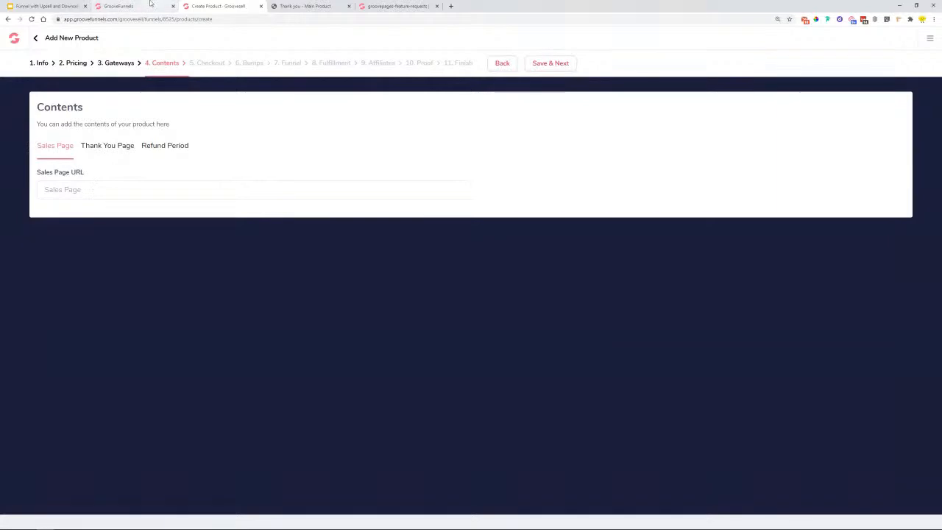
- Set the sales page URL to the site page address ending in 'down'
left_click(151, 6)
left_click(863, 38)
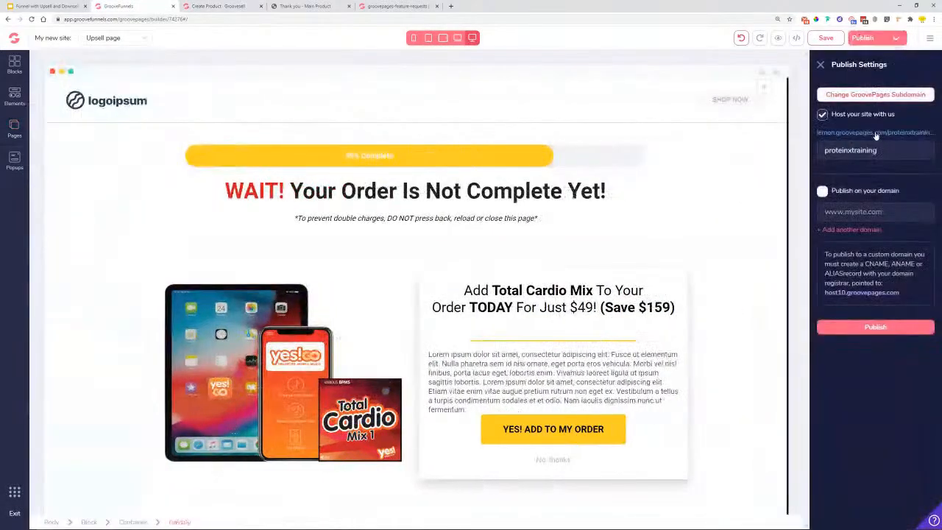
left_click(14, 129)
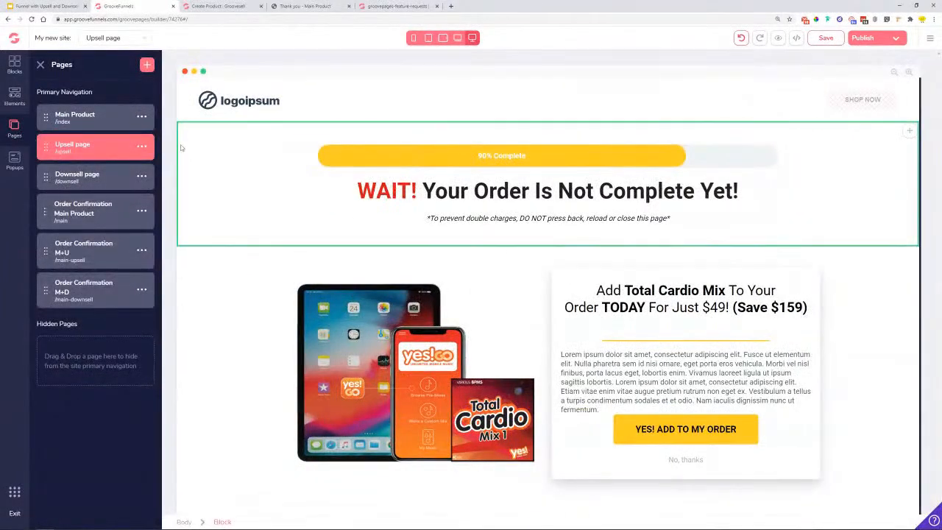
left_click(225, 6)
key("ctrl+v")
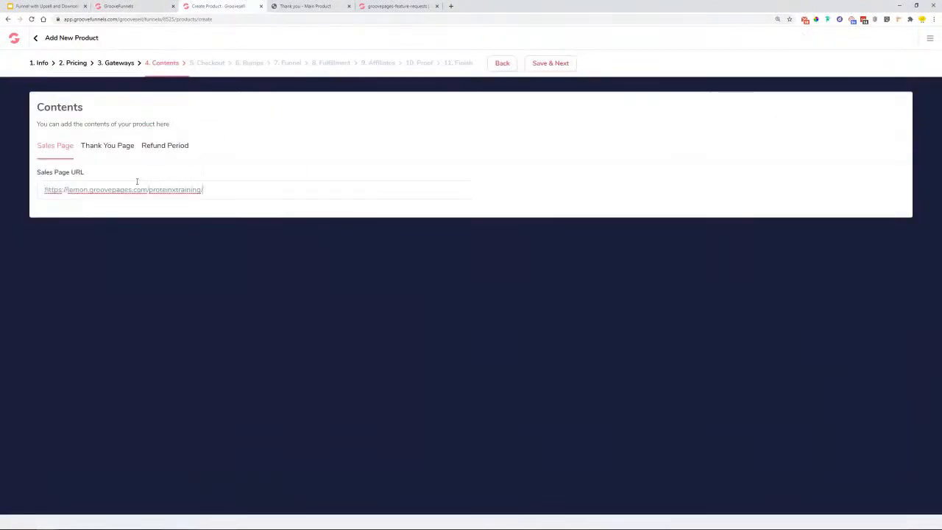
type("downsell")
left_click(273, 176)
- Set the Thank You Page URL to the address ending 'main-downsell' and save
left_click(110, 147)
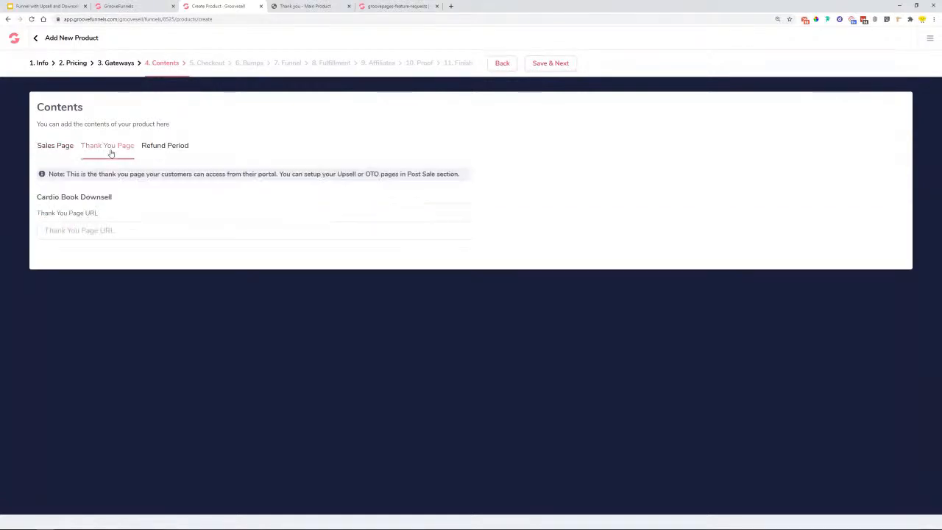
right_click(105, 231)
left_click(121, 286)
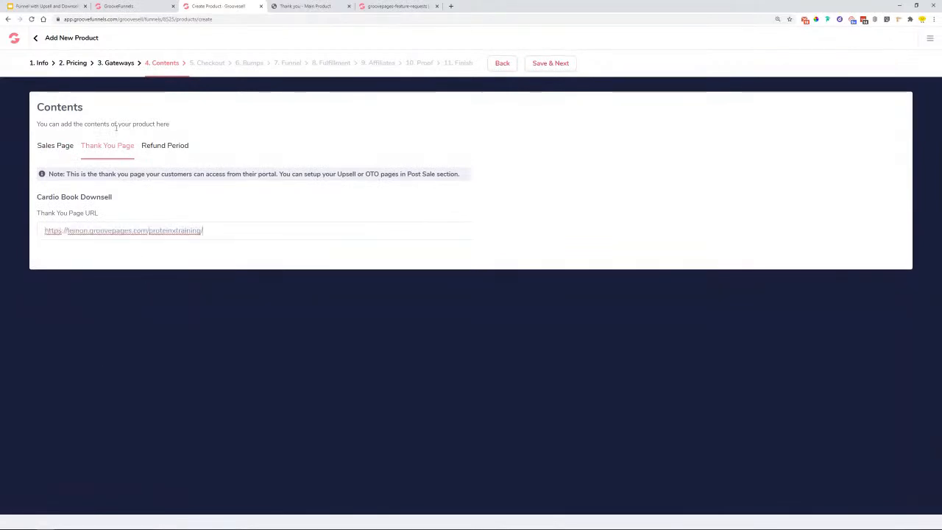
left_click(122, 6)
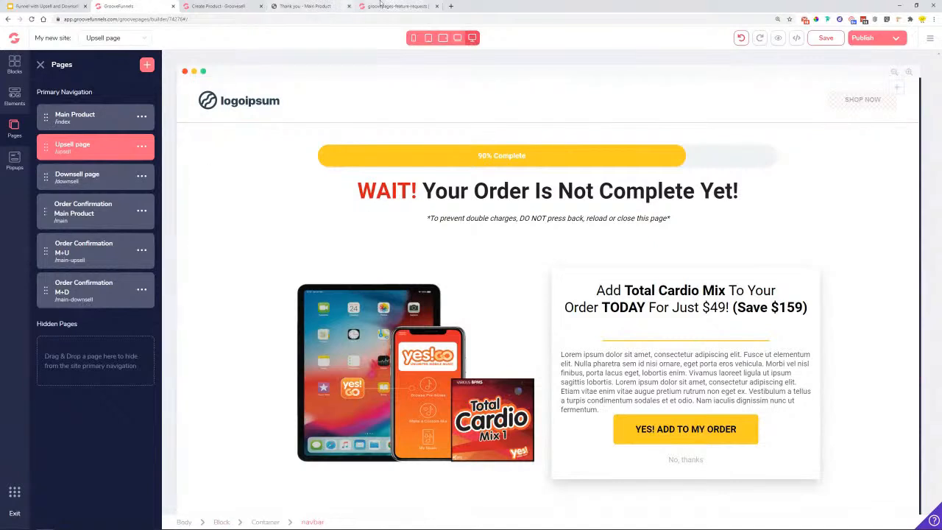
left_click(221, 6)
type("main")
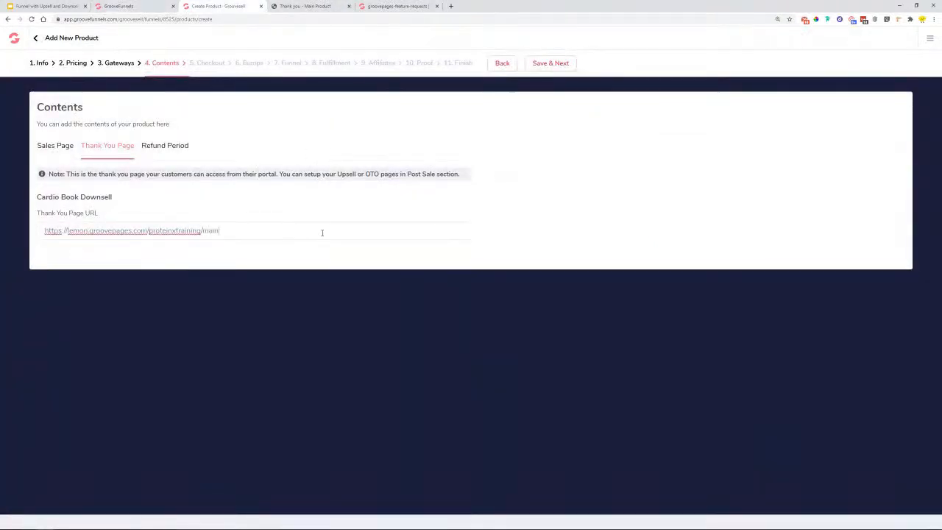
type("-downsell")
left_click(559, 65)
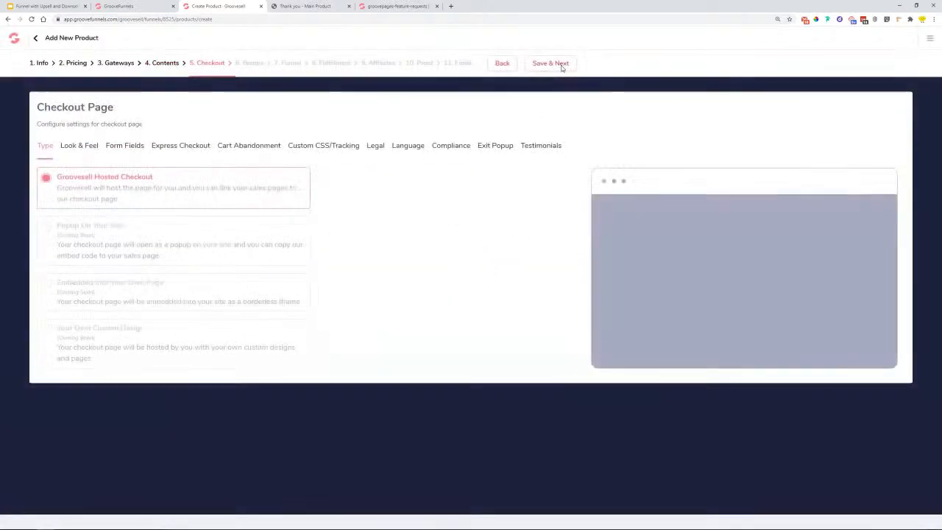
- Enable straight-through payments and drop the Address, City, Phone and Company form fields
left_click(160, 148)
left_click(83, 230)
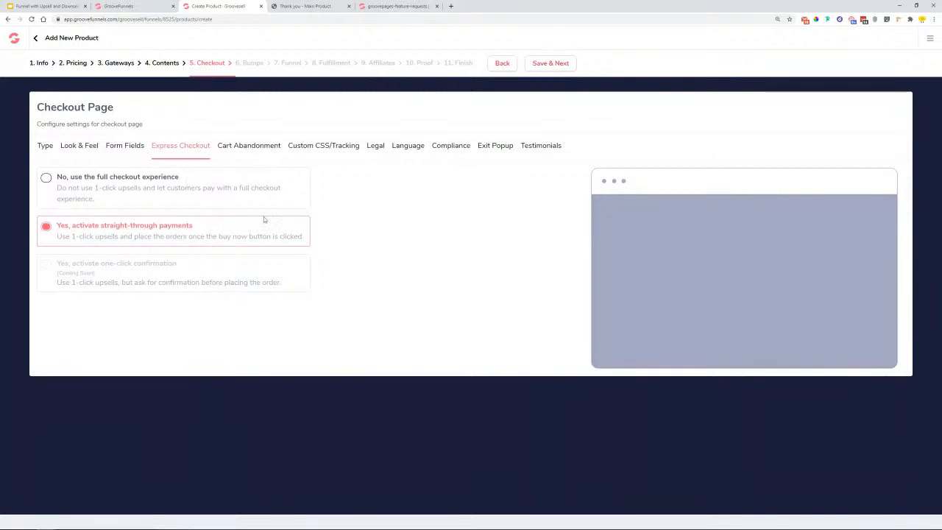
left_click(118, 153)
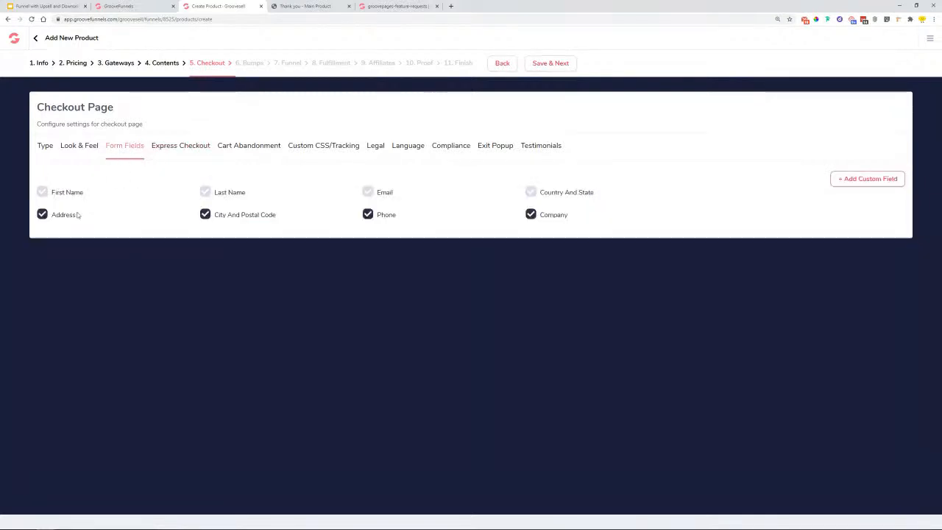
left_click(42, 214)
left_click(205, 214)
left_click(368, 215)
left_click(528, 215)
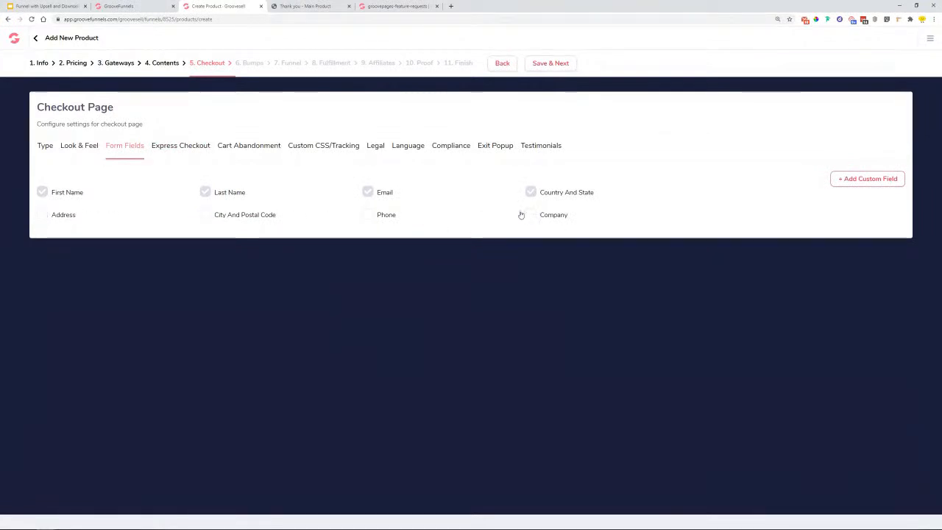
- Choose the Gray Sidebar checkout template and save past Order Bumps
left_click(78, 147)
left_click(356, 281)
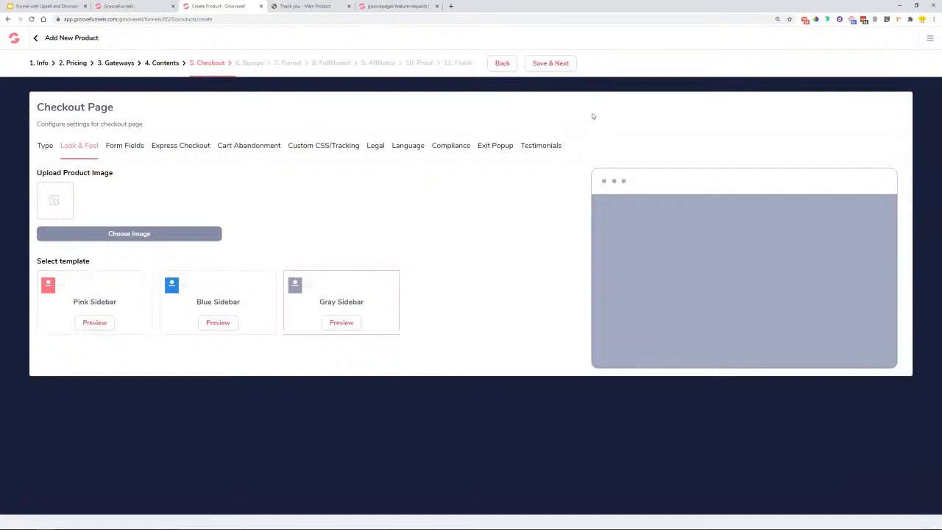
left_click(564, 67)
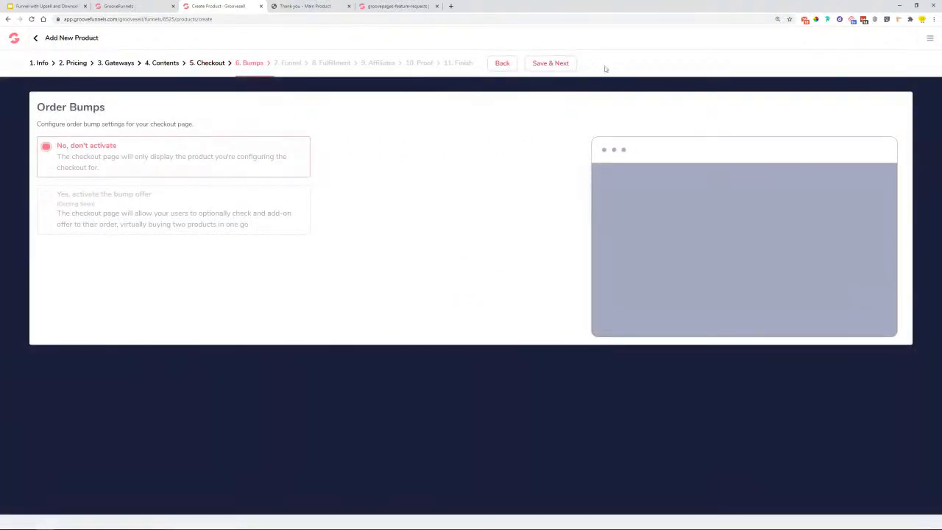
left_click(562, 64)
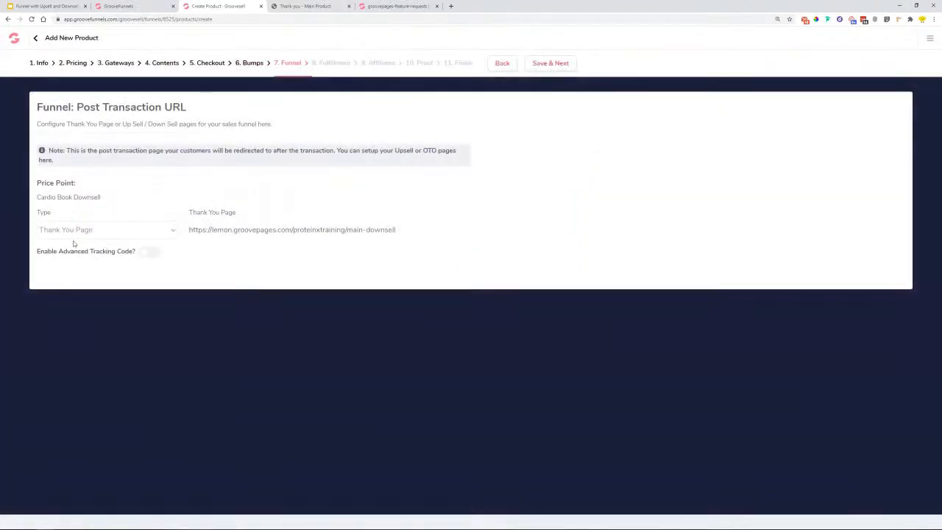
- Keep Thank You Page as the funnel type and save through Fulfillment, Affiliates and Proof to Finish
left_click(94, 230)
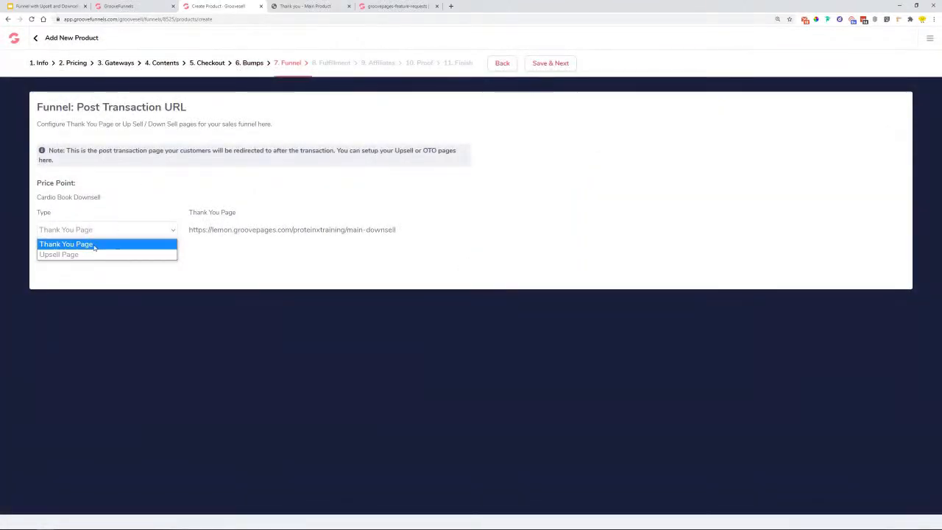
left_click(269, 254)
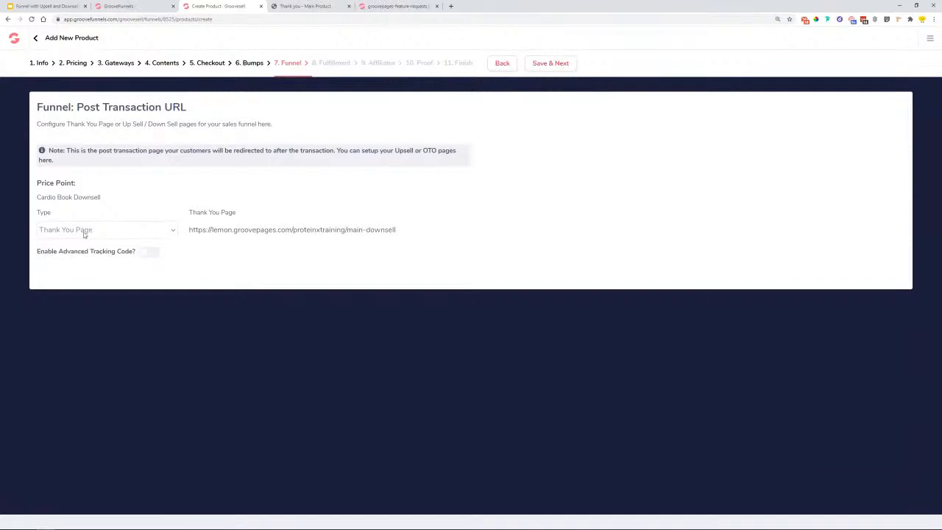
left_click(552, 64)
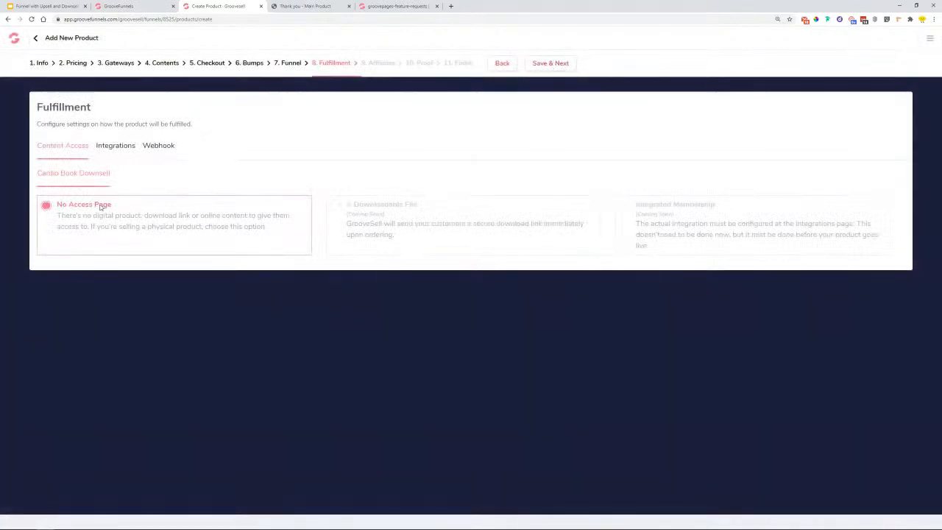
left_click(557, 66)
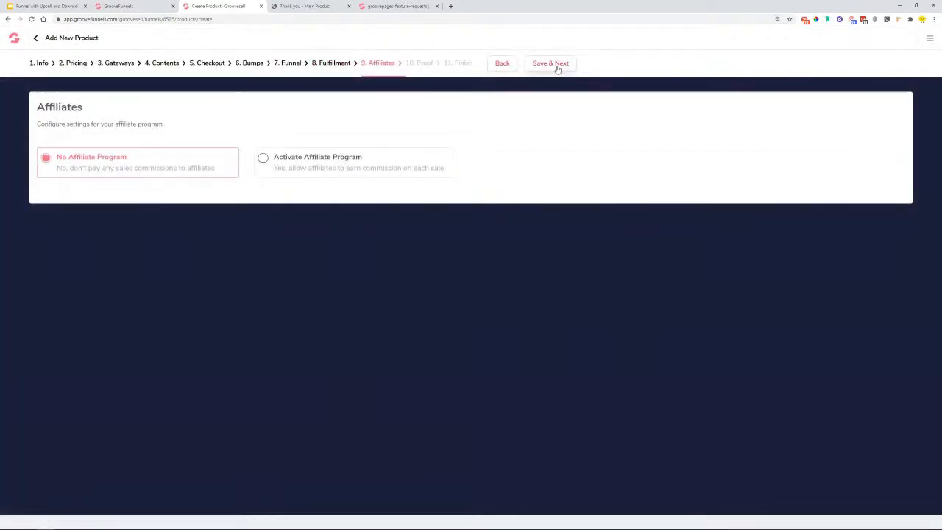
left_click(558, 67)
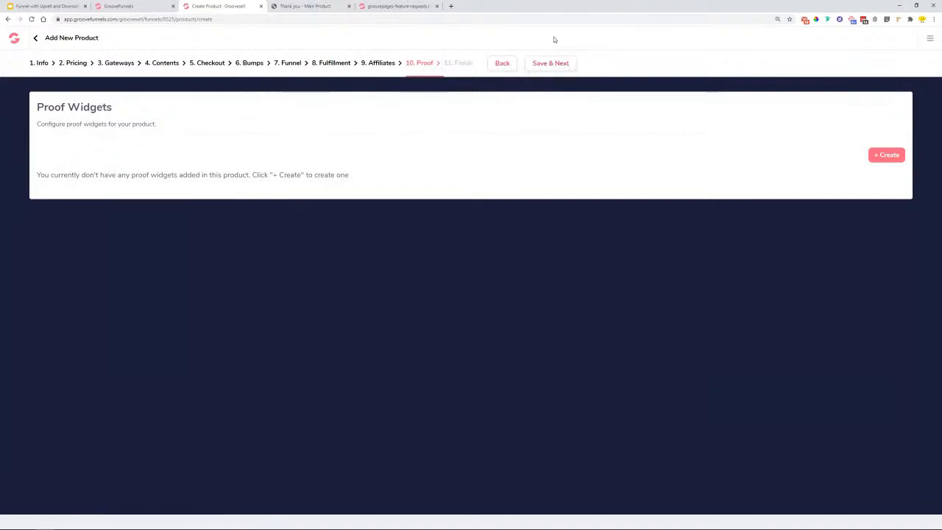
left_click(561, 64)
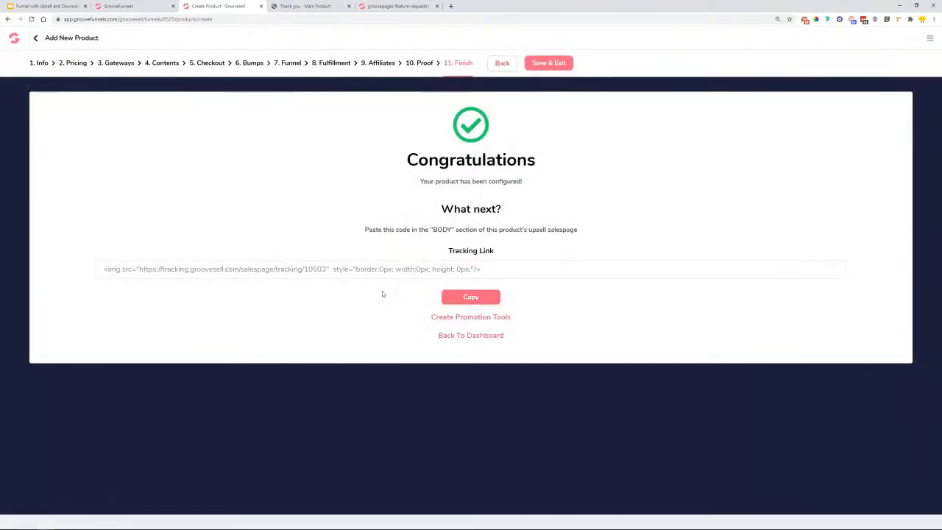
- Copy the tracking link code and open the Downsell page's settings in GroovePages
left_click(477, 301)
left_click_drag(449, 250, 512, 255)
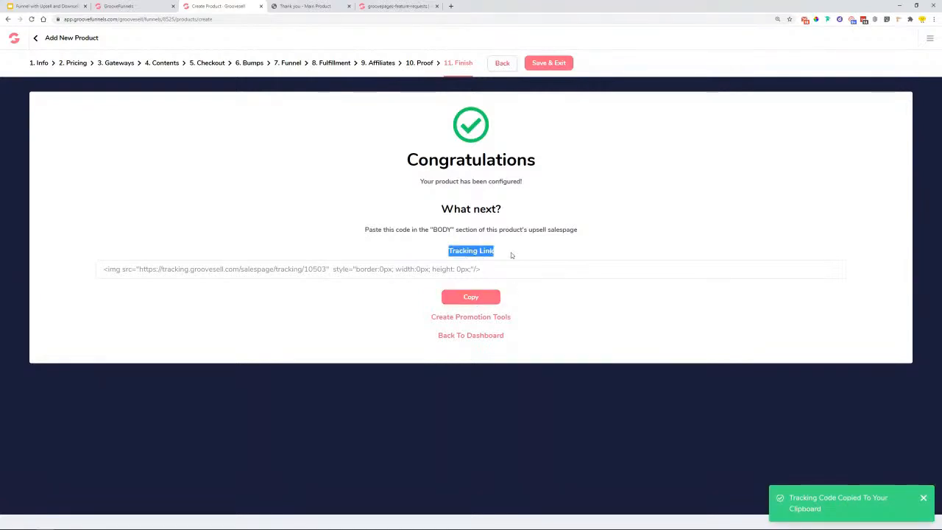
left_click(121, 6)
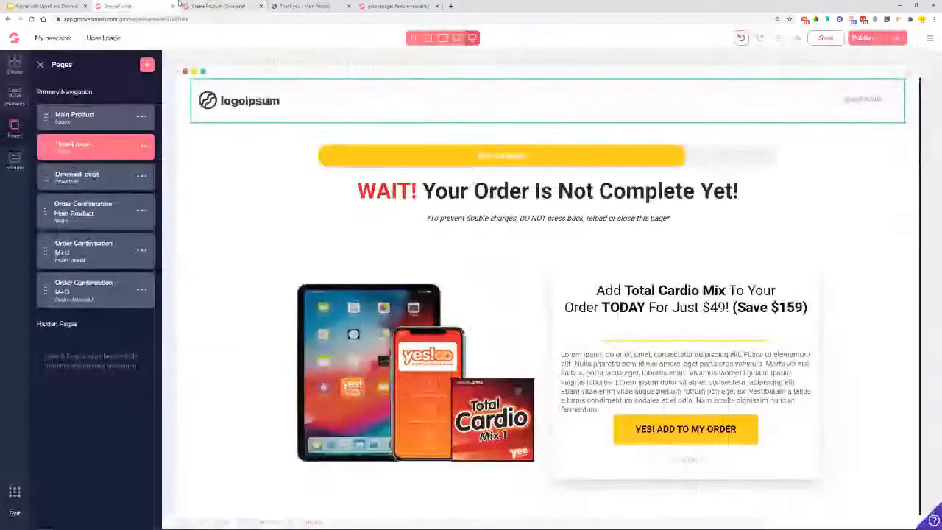
left_click(93, 183)
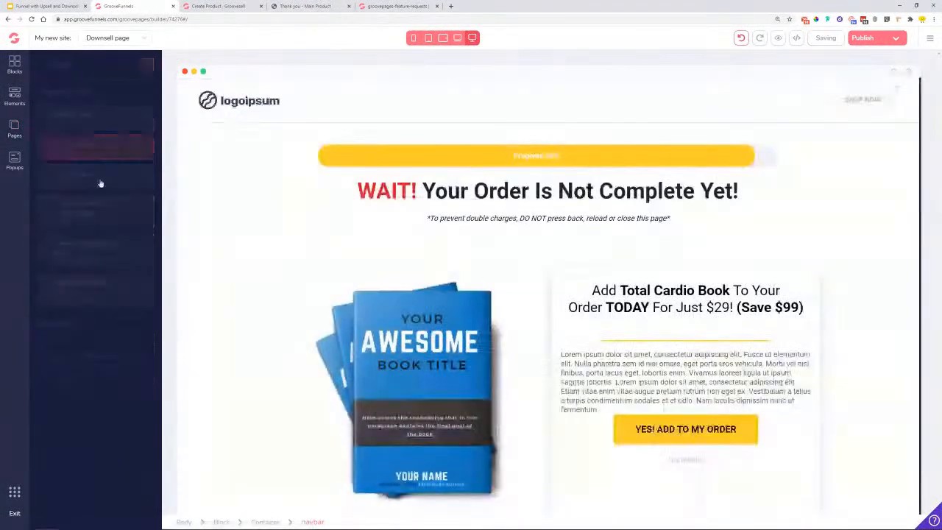
left_click(141, 175)
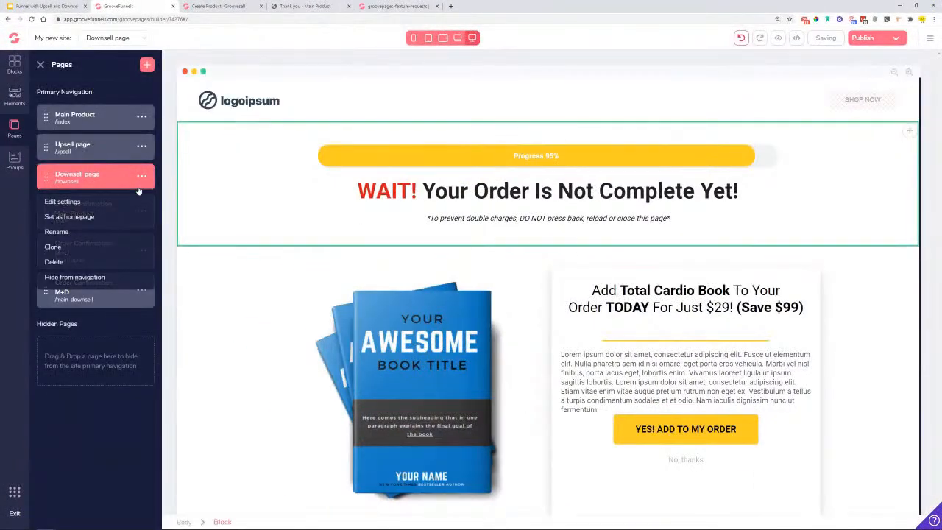
left_click(108, 251)
- Paste the tracking code into Include in <body> top, apply, and Save & Exit the product
scroll(82, 326, "down", 3)
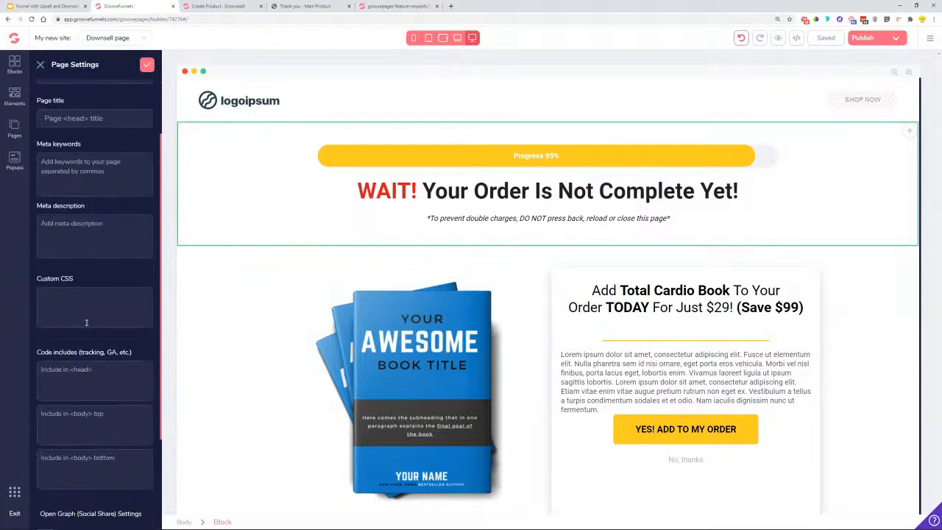
right_click(86, 353)
left_click(126, 405)
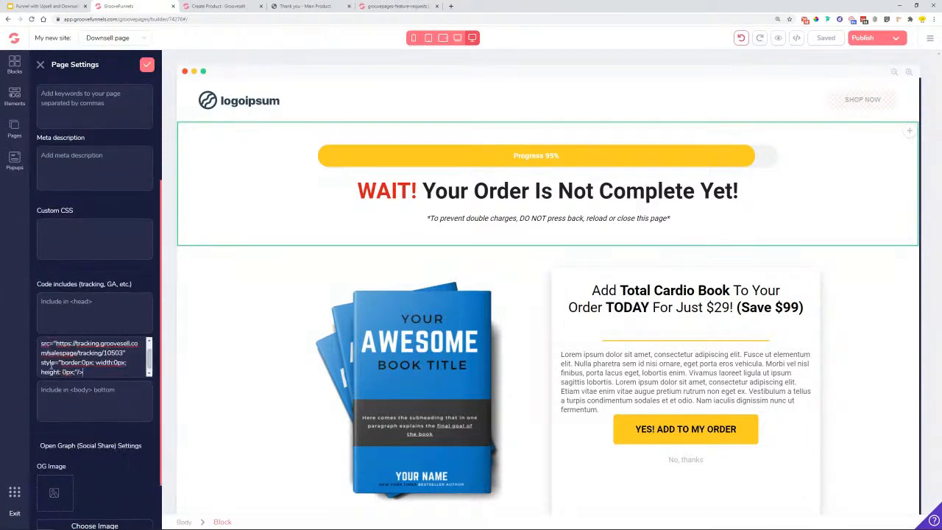
left_click(146, 66)
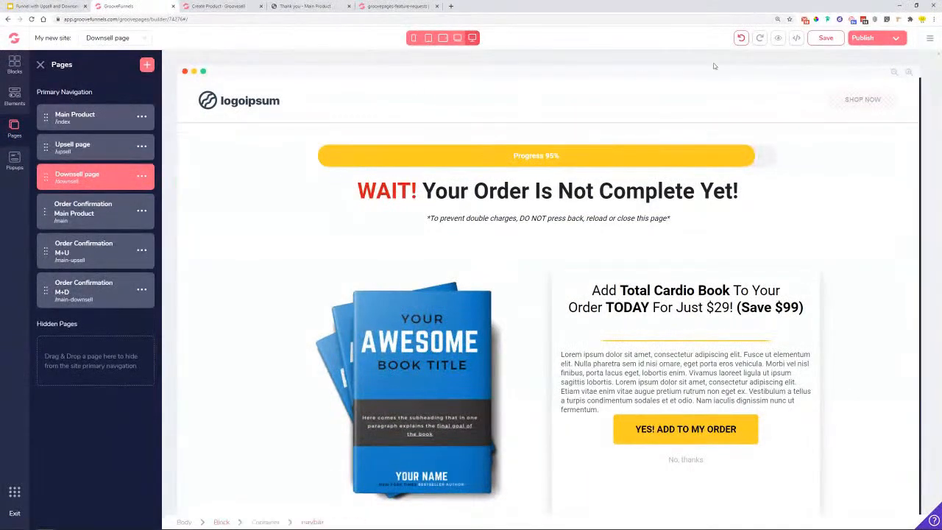
left_click(217, 6)
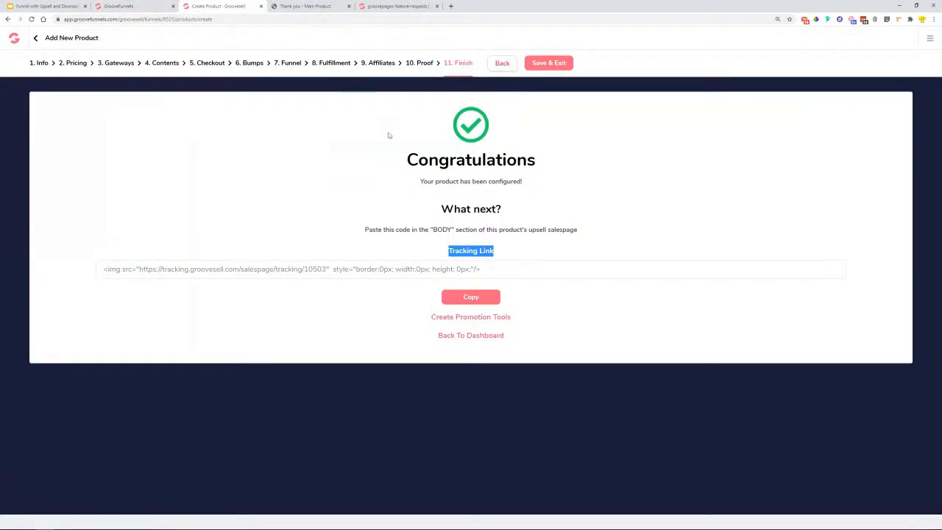
left_click(562, 63)
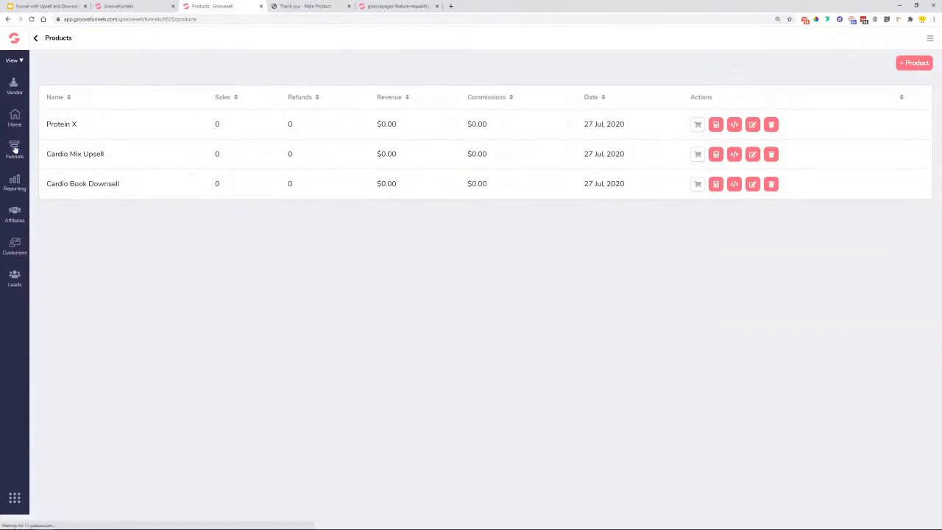
- Make the draft Protein X Training funnel live with a subdomain from Product Funnels
left_click(15, 147)
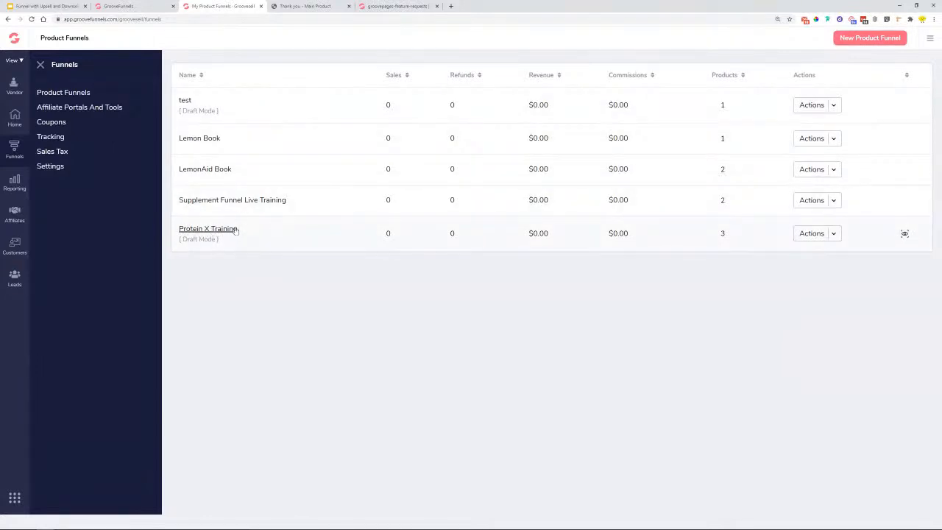
left_click_drag(183, 239, 219, 239)
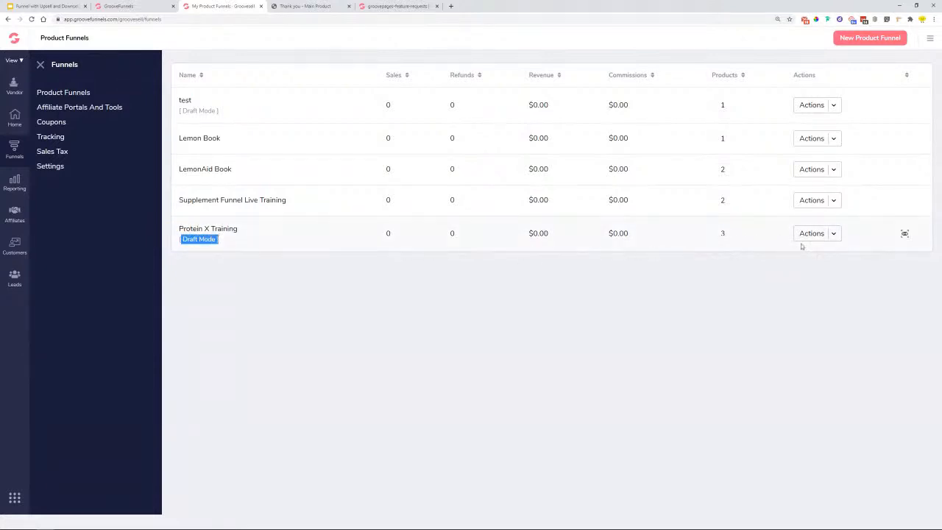
left_click(835, 234)
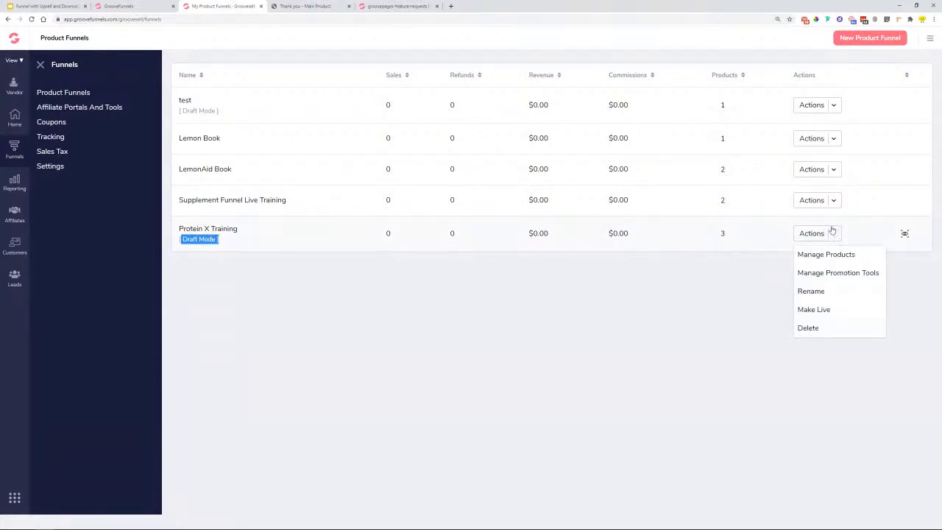
left_click(821, 310)
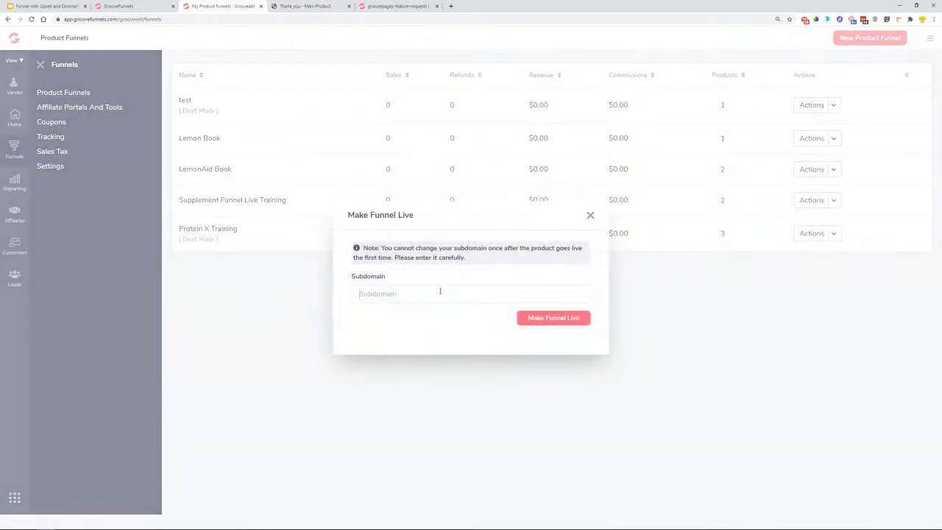
left_click(440, 291)
type("pi")
left_click(535, 322)
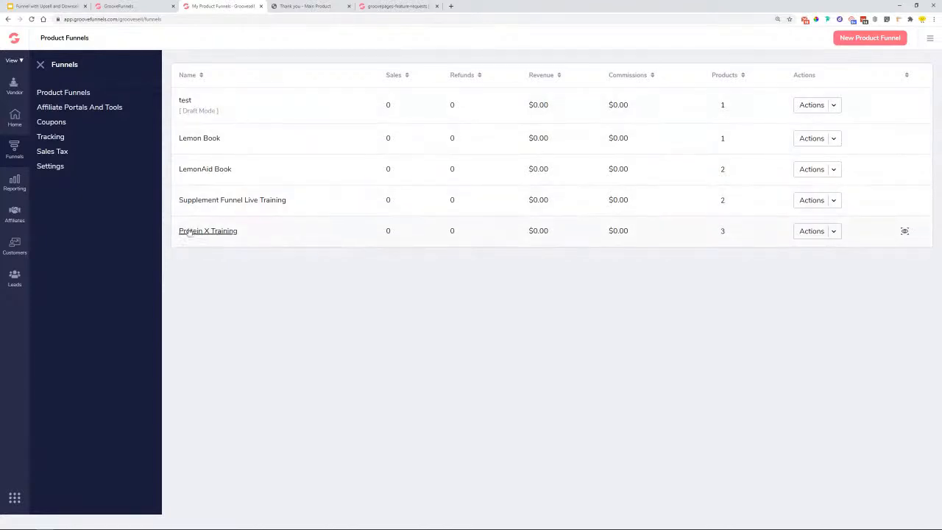
left_click(833, 234)
- Set the Protein X product's hosted checkout to Multi-step in Manage Products
left_click(825, 254)
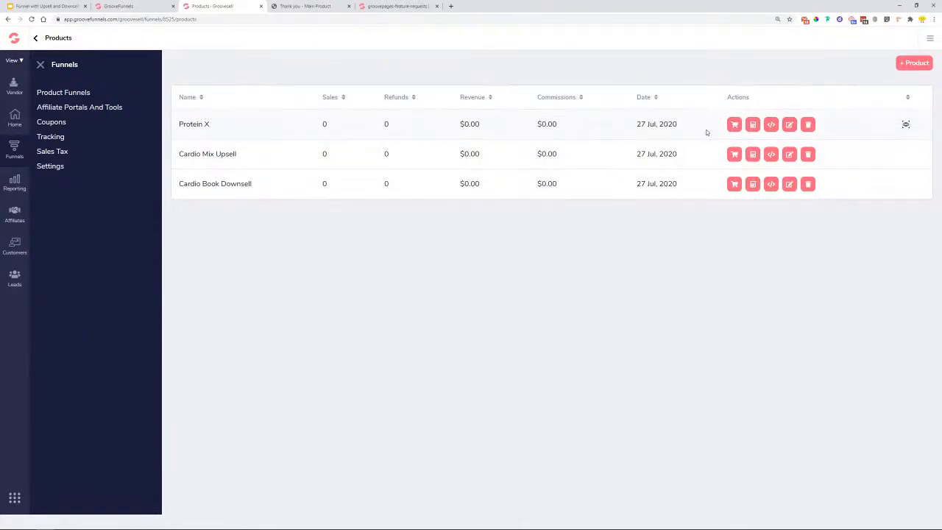
left_click(732, 129)
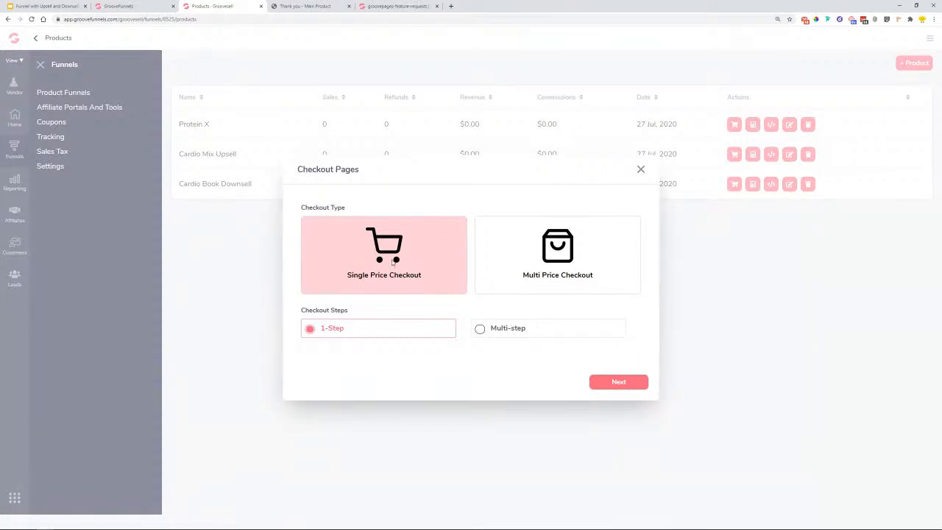
left_click(518, 329)
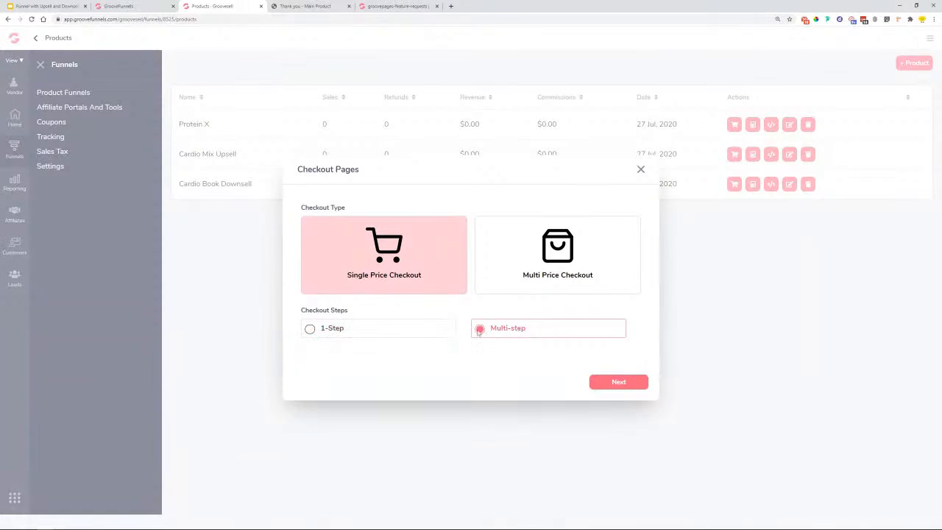
left_click(627, 383)
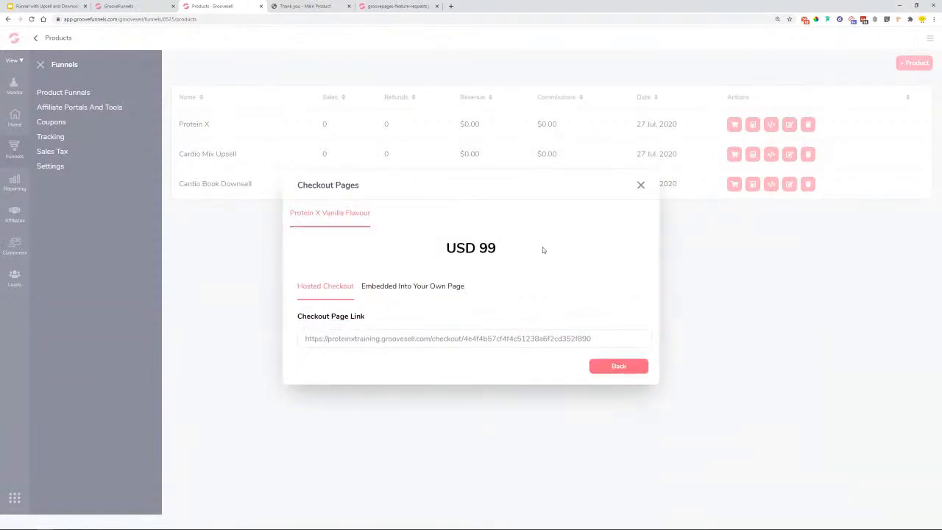
- Copy the Protein X checkout page link and open GroovePages' Main Product page
left_click(369, 340)
right_click(370, 340)
left_click(390, 349)
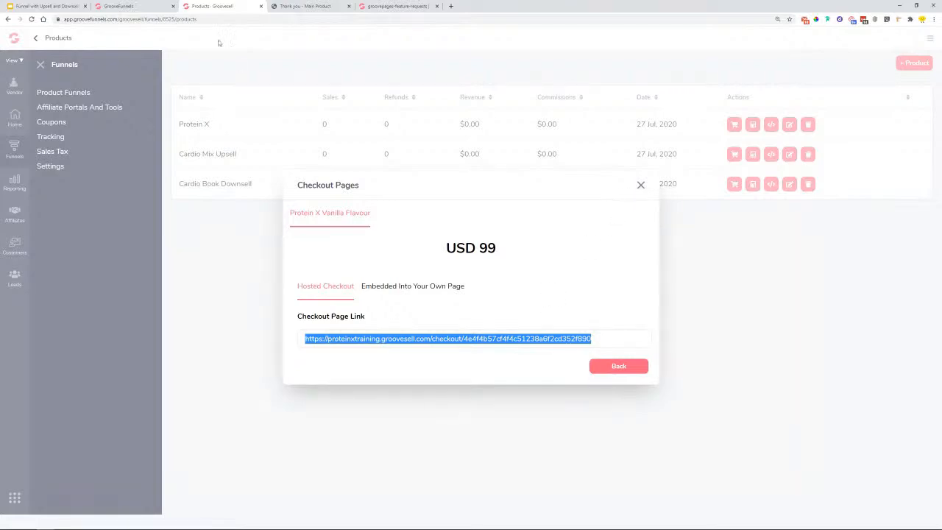
left_click(122, 6)
left_click(74, 115)
- Change the GET YOUR FLAVOUR NOW button text to BUY NOW!
left_click(547, 353)
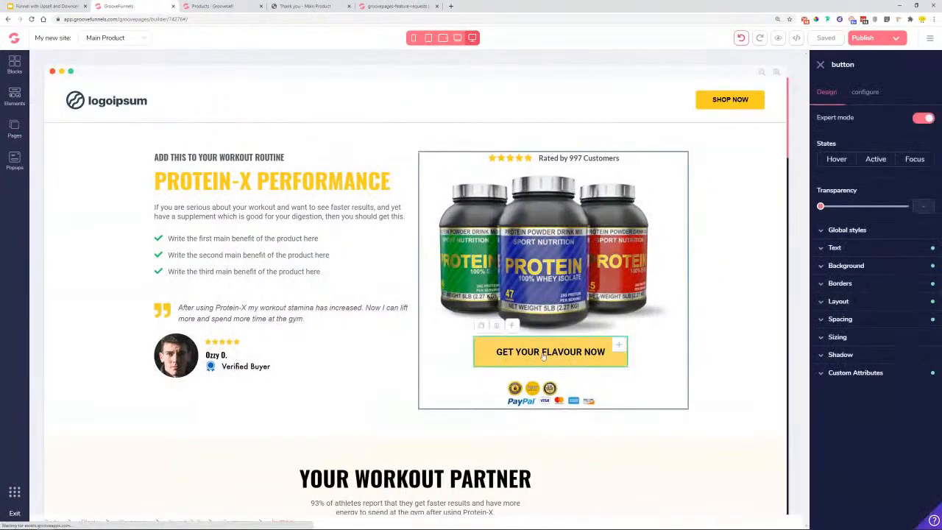
left_click(867, 92)
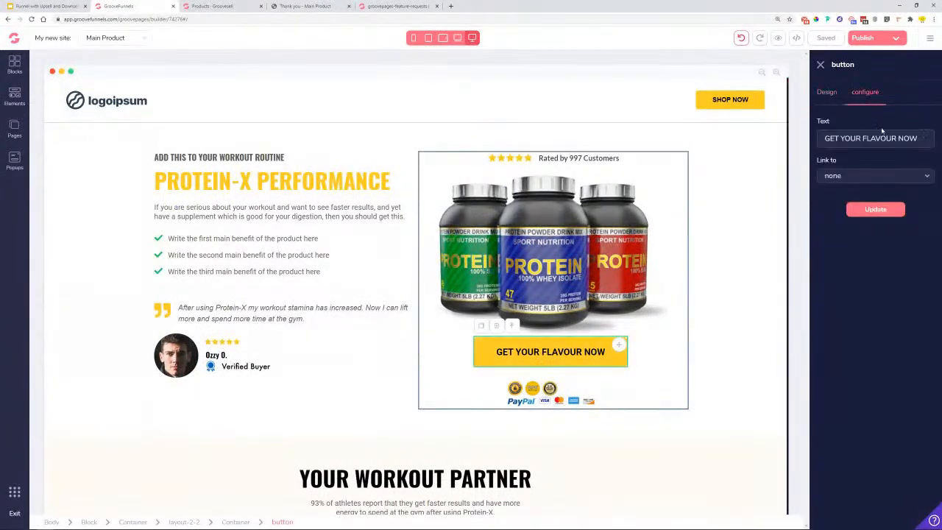
left_click_drag(923, 138, 813, 143)
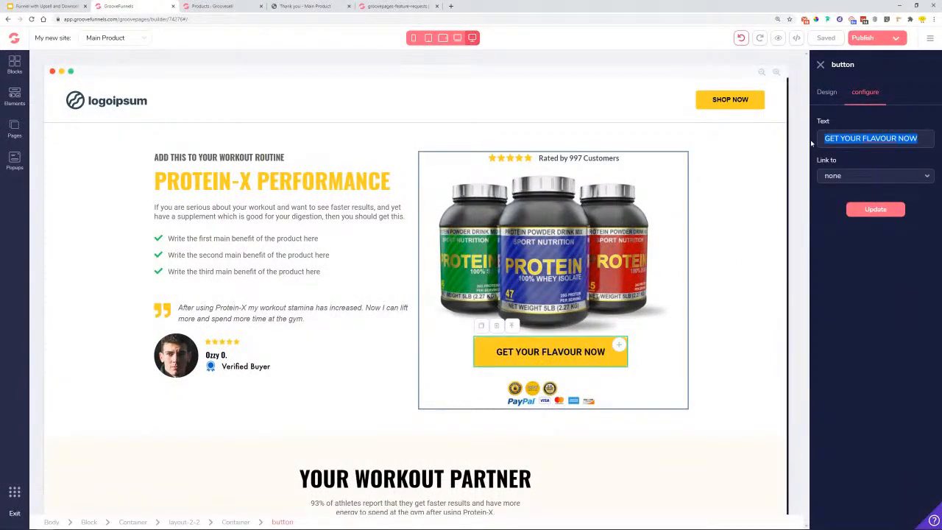
type("BUY NOW!")
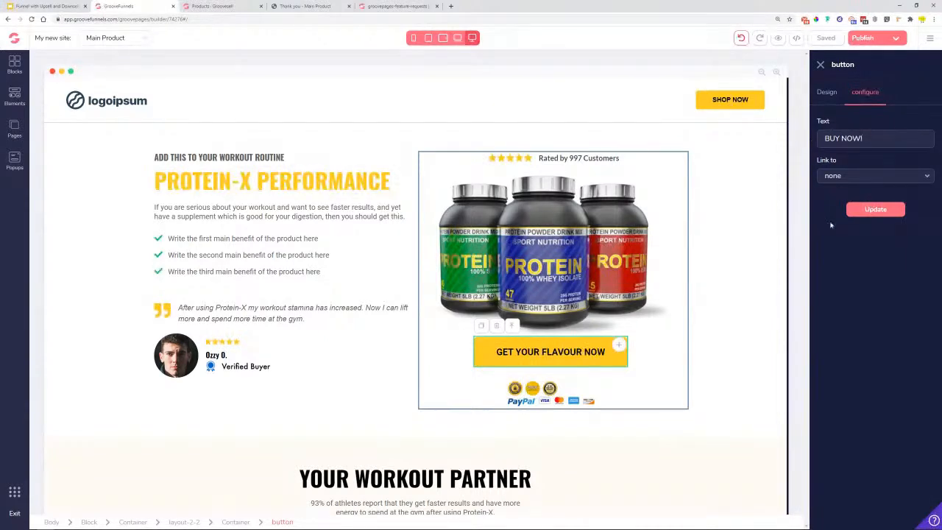
left_click(874, 209)
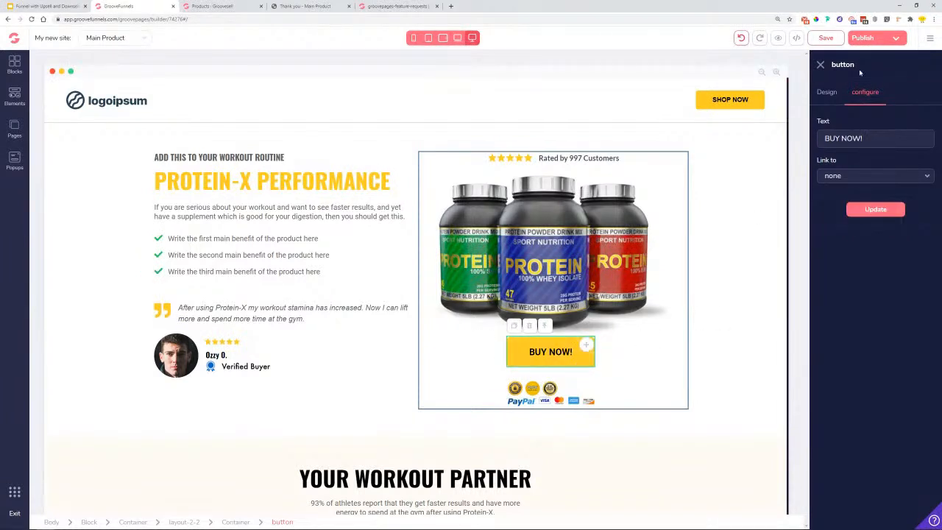
- Link the BUY NOW! button to the pasted Protein X checkout URL
left_click(850, 175)
left_click(846, 245)
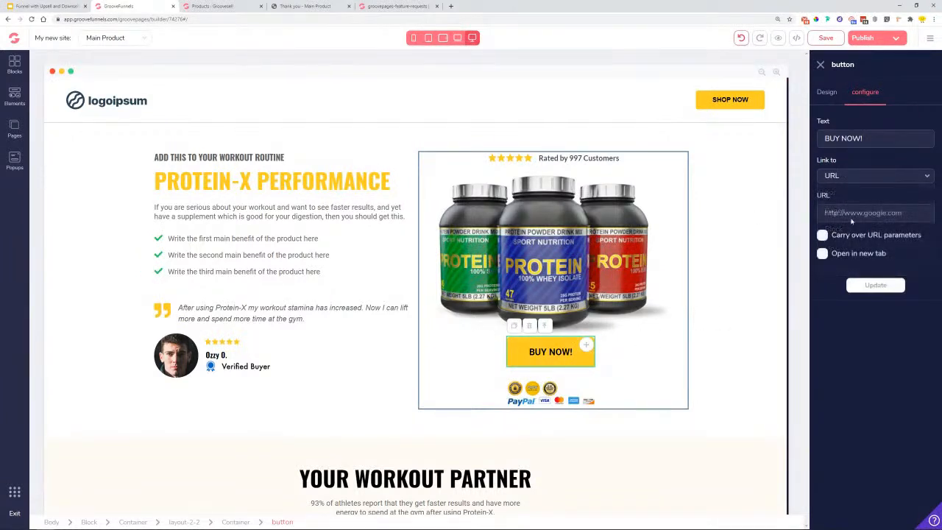
left_click(852, 212)
key("ctrl+v")
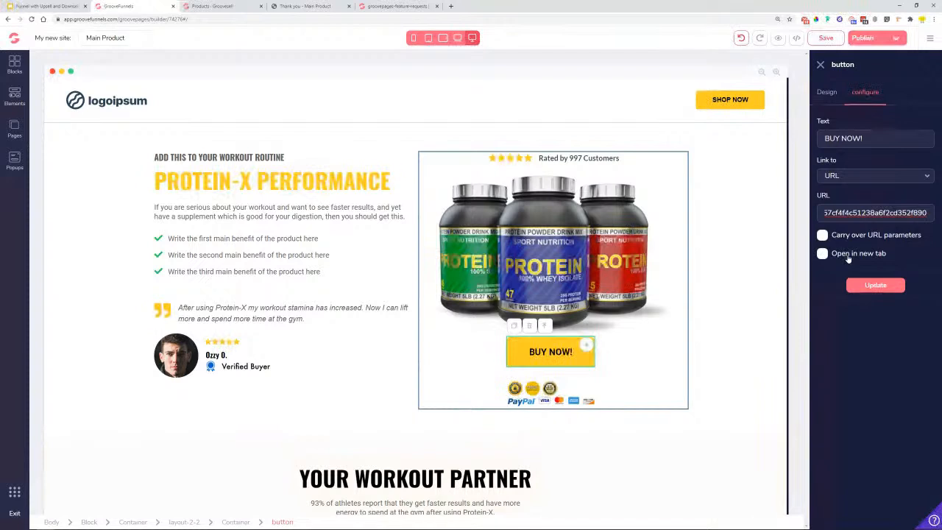
left_click(874, 287)
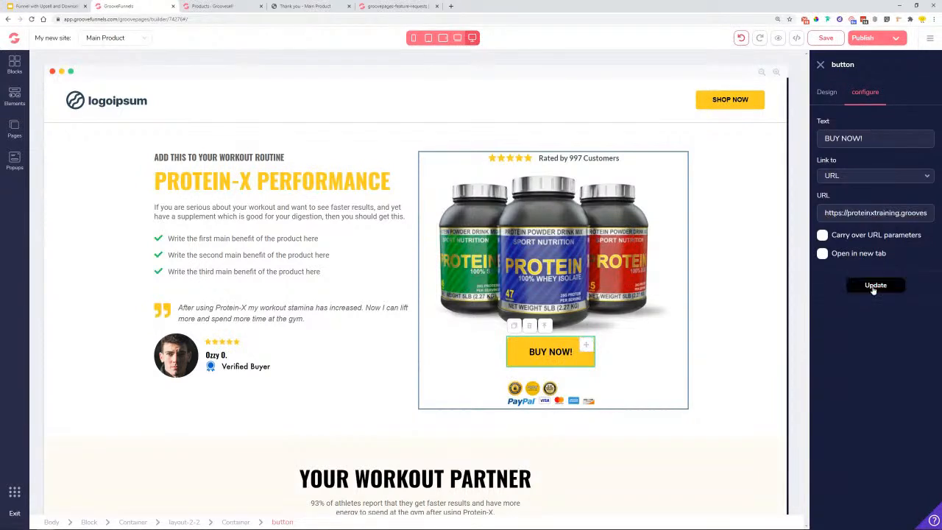
- Save the Main Product page and publish the site
left_click(826, 38)
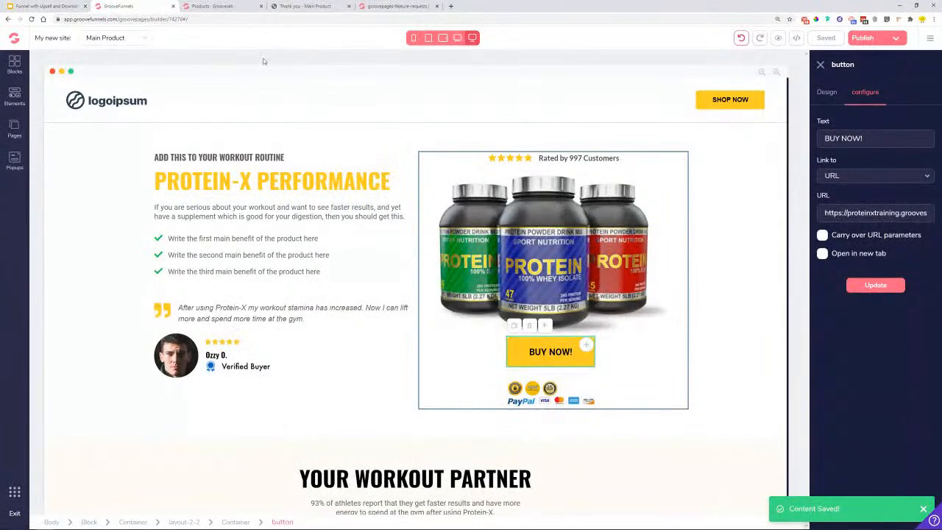
left_click(862, 37)
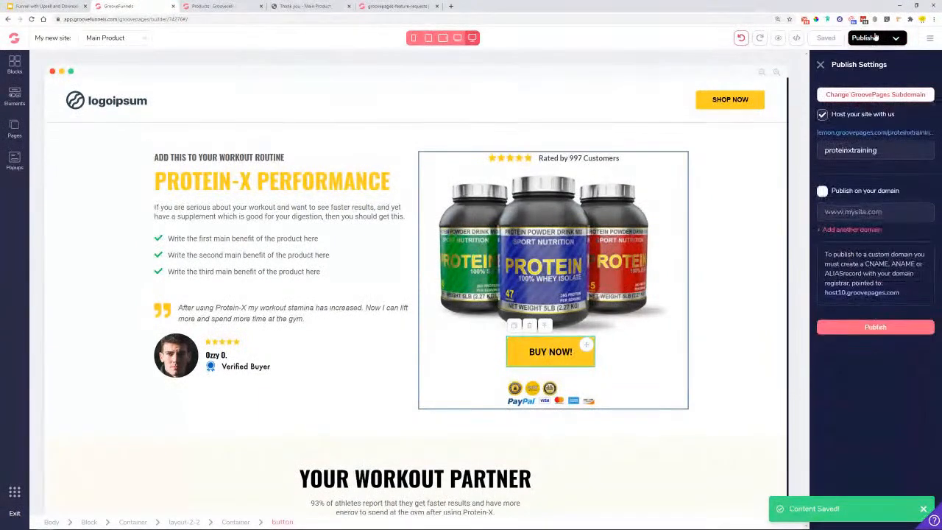
left_click(870, 330)
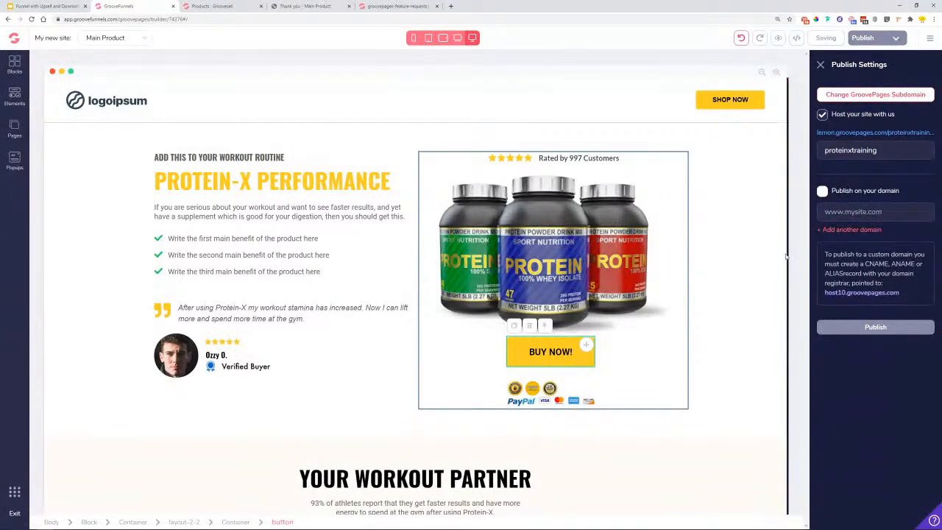
left_click(206, 6)
- Copy the 1-Step hosted checkout link for the USD 49 Cardio Mix Upsell
left_click(641, 186)
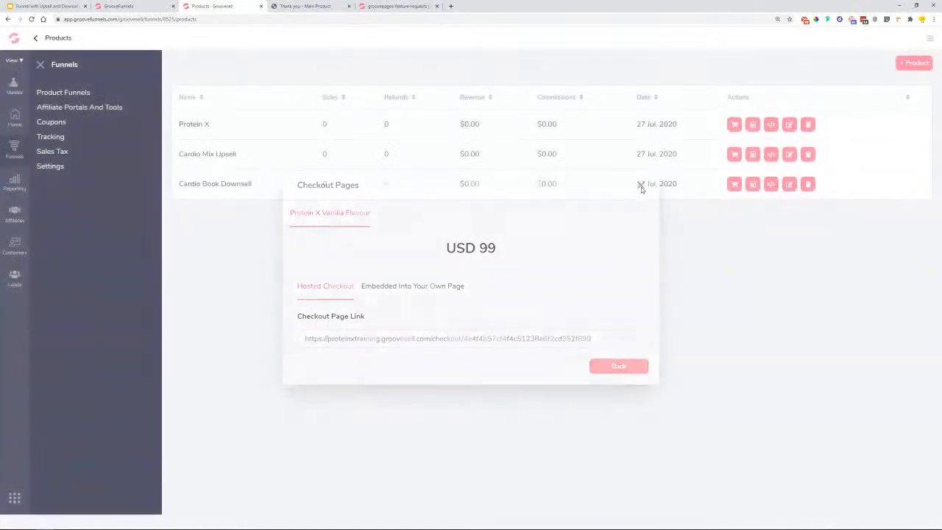
left_click(734, 155)
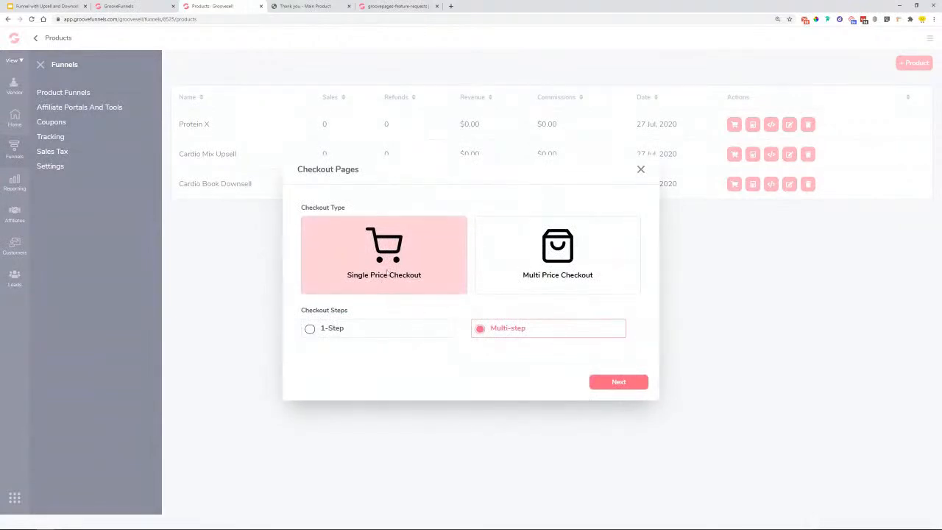
left_click(390, 329)
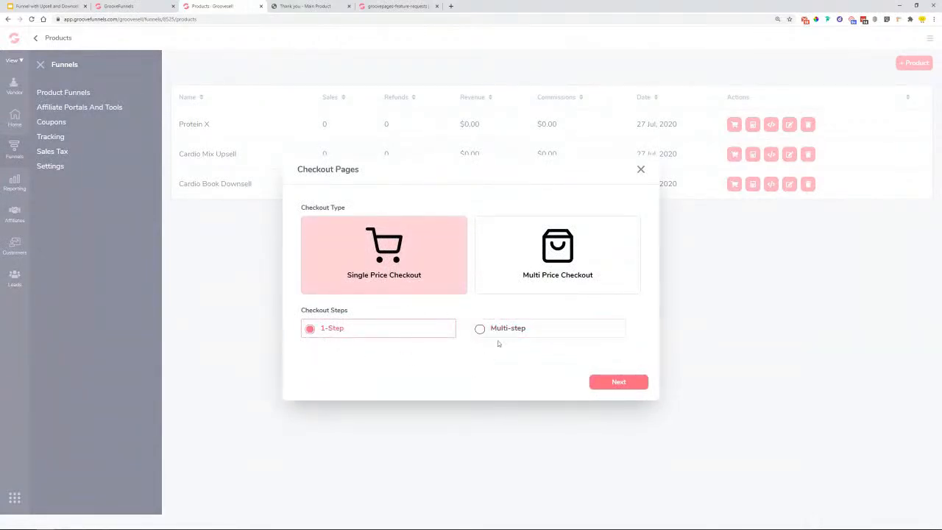
left_click(598, 383)
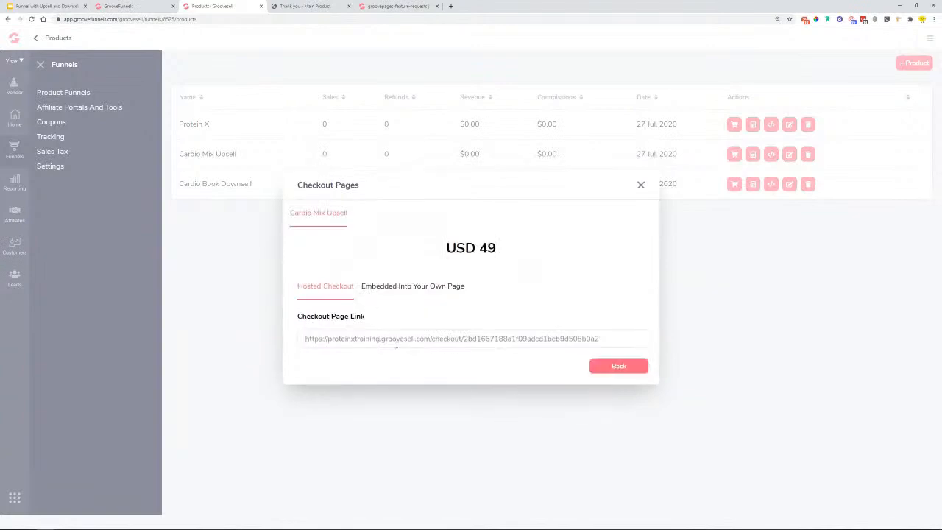
left_click(391, 336)
right_click(391, 341)
left_click(412, 348)
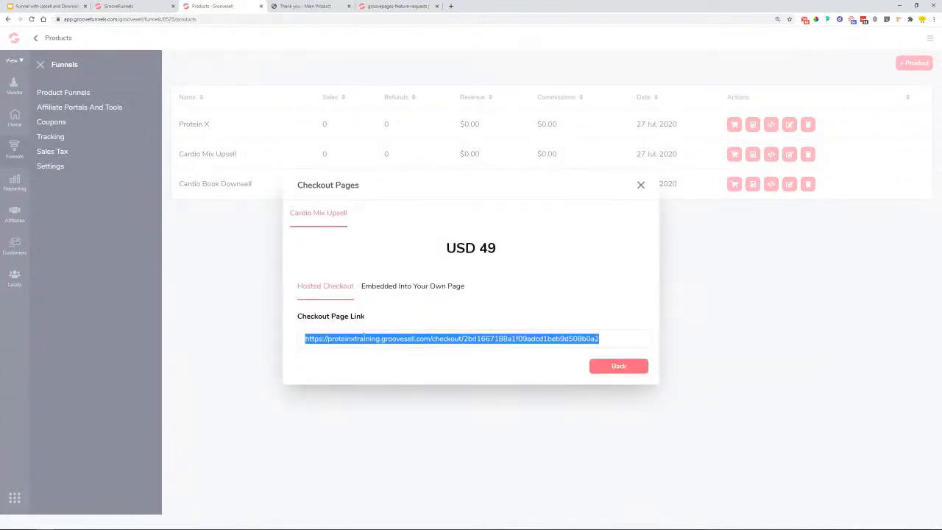
- Check the embed option, recopy the hosted upsell checkout link, and return to GroovePages
left_click(397, 288)
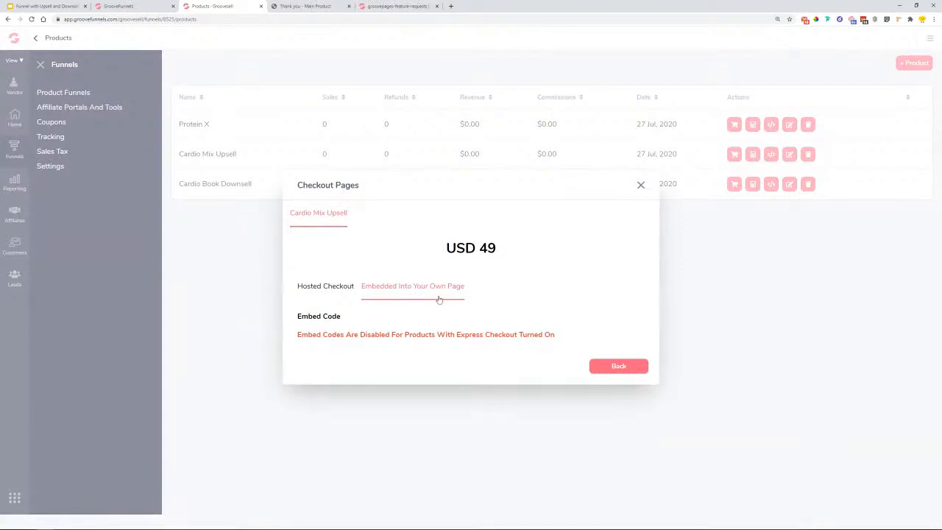
left_click(324, 292)
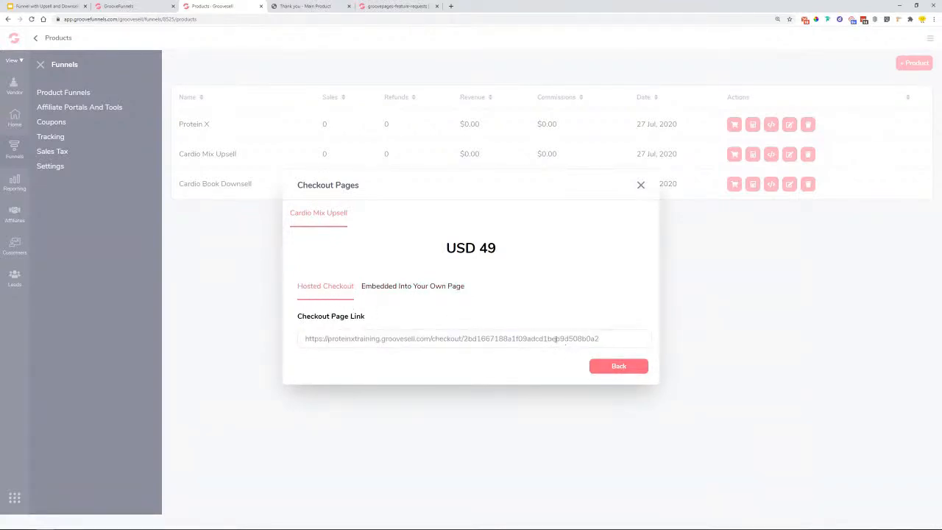
right_click(555, 339)
left_click(561, 344)
left_click(640, 185)
left_click(118, 6)
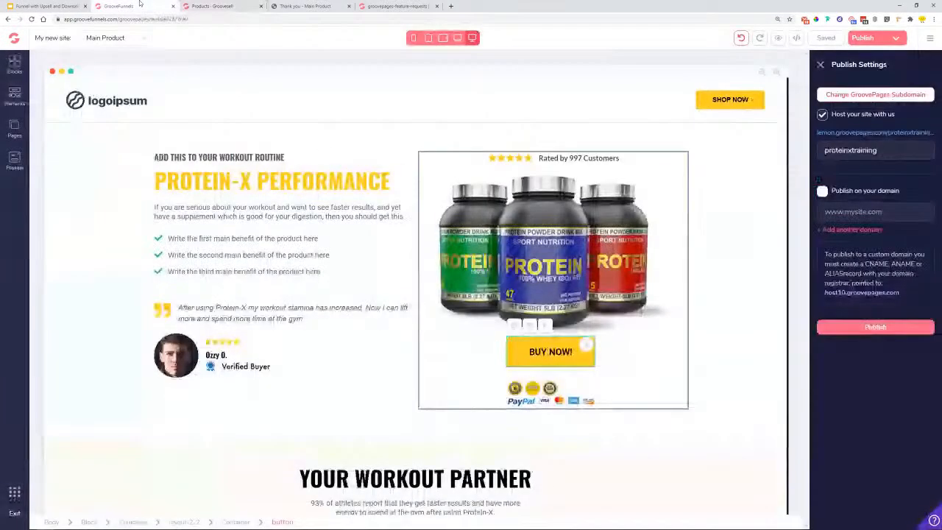
- On the Upsell page, link YES! ADD TO MY ORDER to the pasted Cardio Mix Upsell checkout URL
left_click(14, 129)
left_click(94, 151)
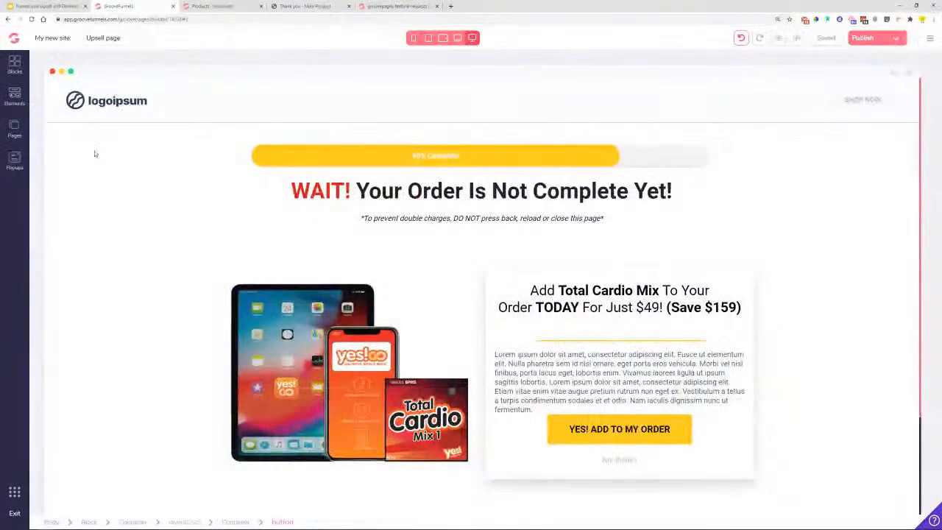
scroll(617, 303, "down", 2)
left_click(617, 303)
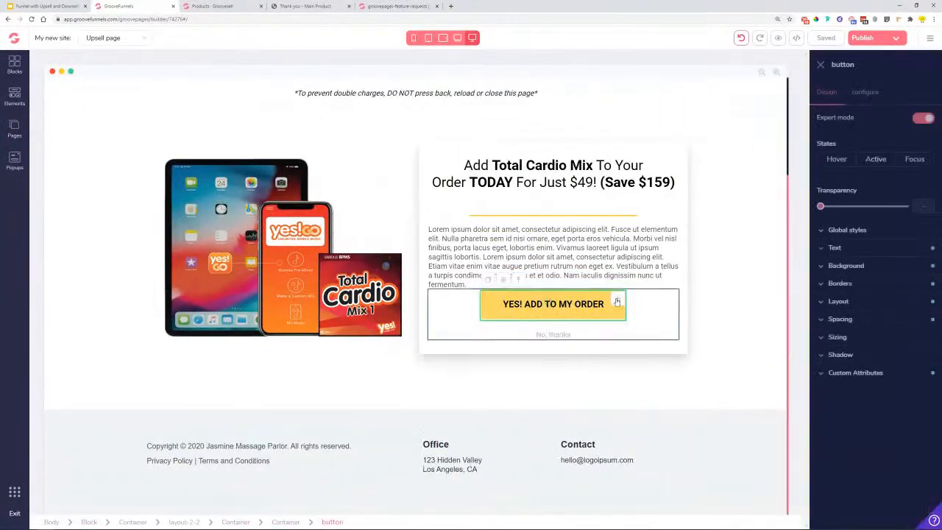
left_click(875, 99)
left_click(850, 177)
left_click(840, 248)
right_click(843, 213)
left_click(868, 272)
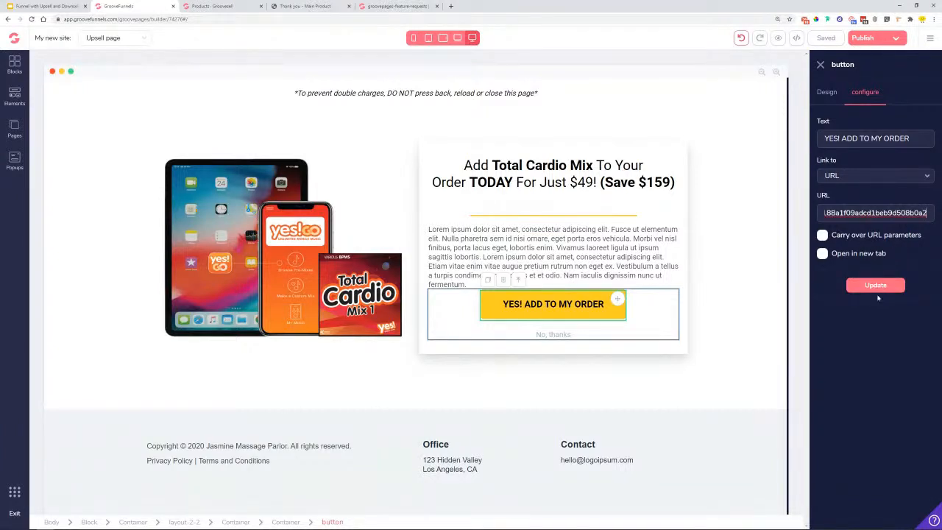
left_click(869, 287)
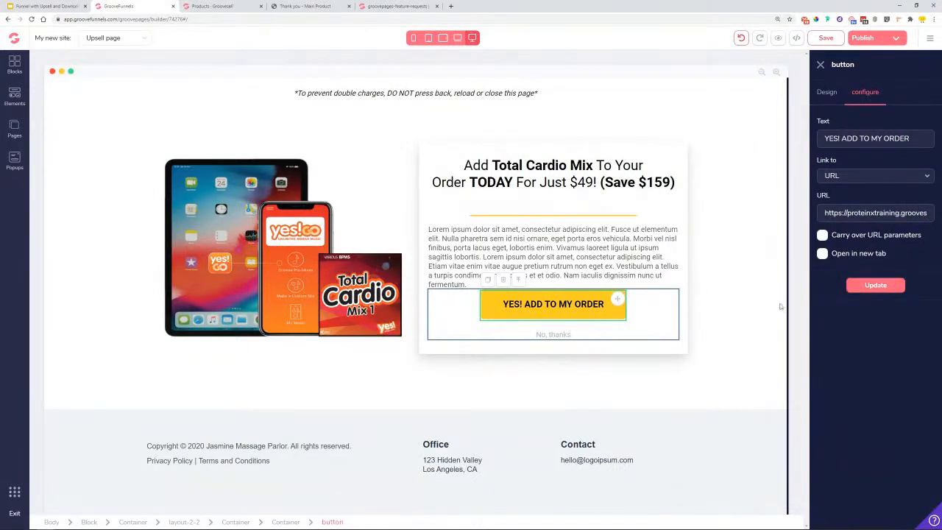
- Switch the No, thanks link's type to URL
left_click(554, 336)
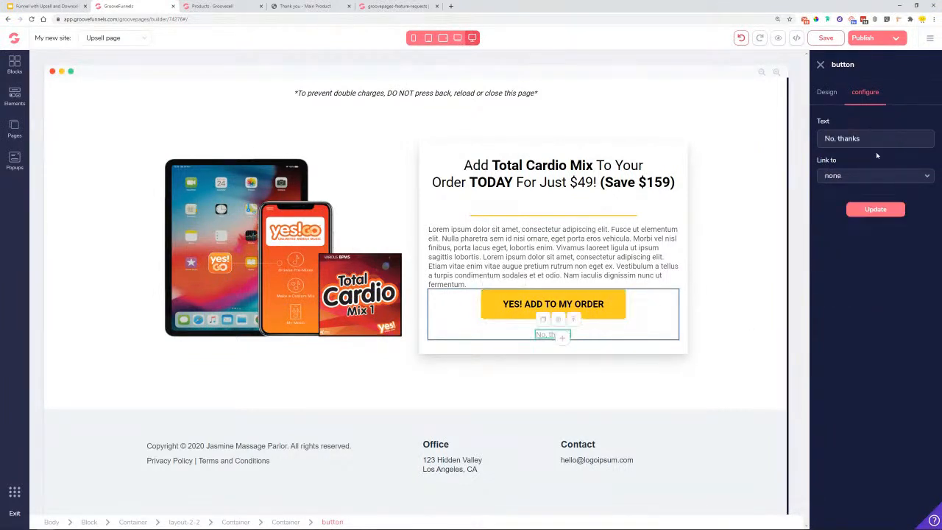
left_click(859, 178)
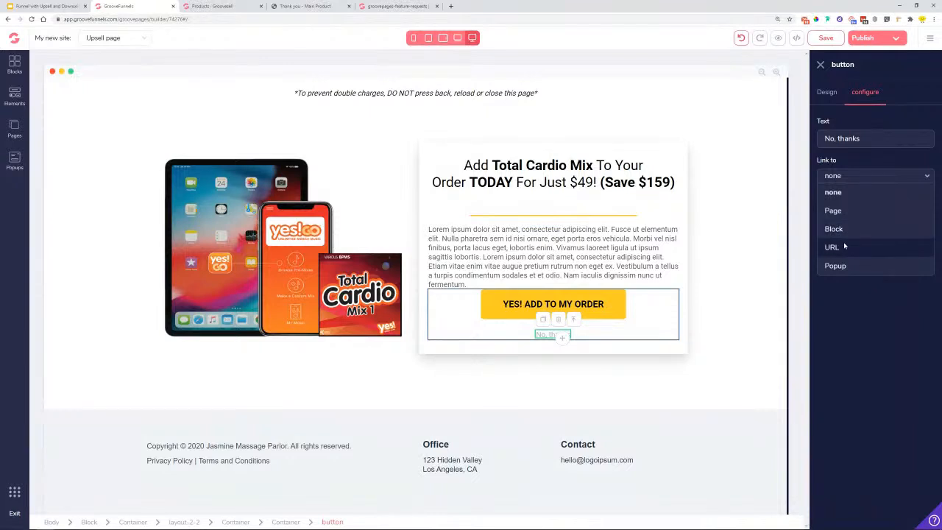
left_click(839, 247)
left_click(897, 38)
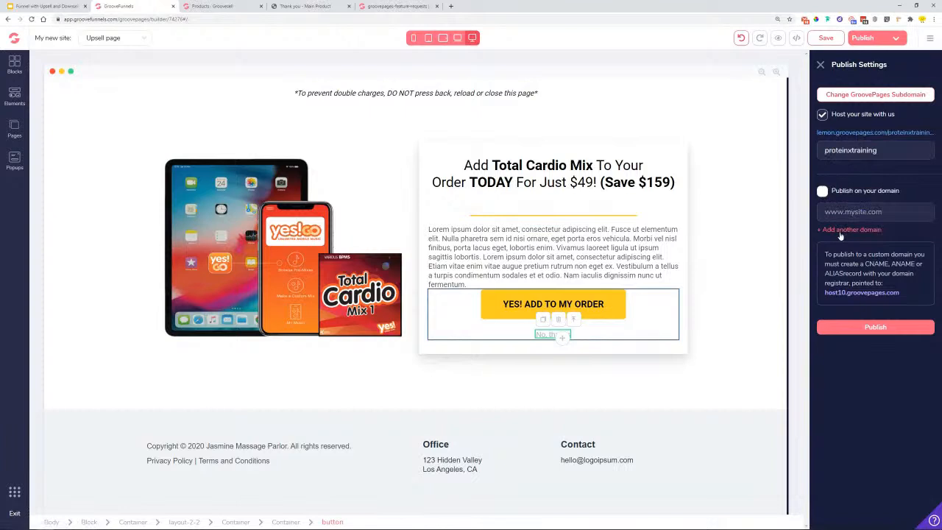
left_click(820, 65)
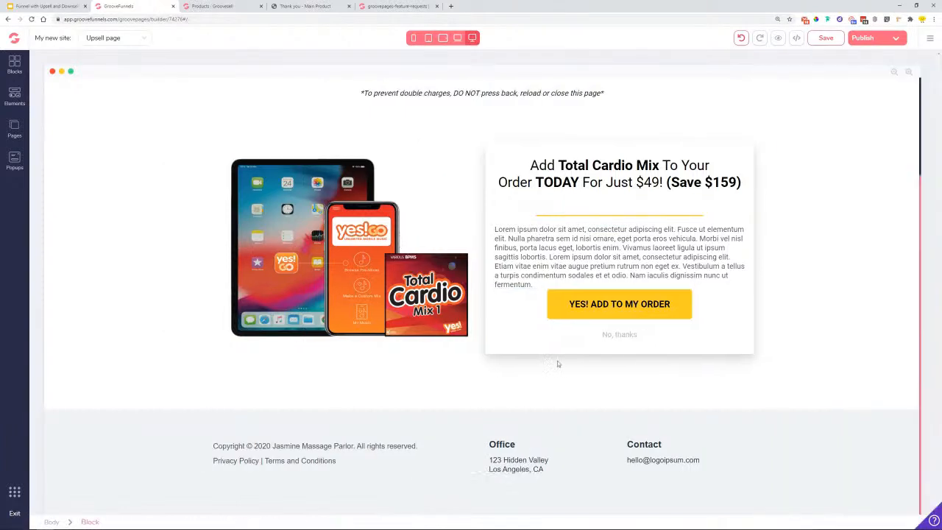
- Point No, thanks at the pasted site address plus 'downsell' and apply it
left_click(613, 335)
left_click(865, 93)
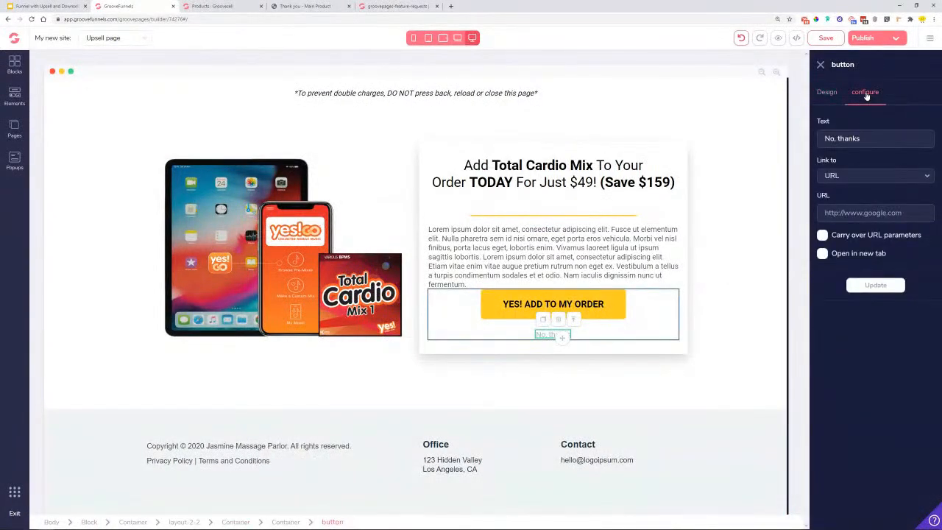
right_click(859, 215)
left_click(882, 277)
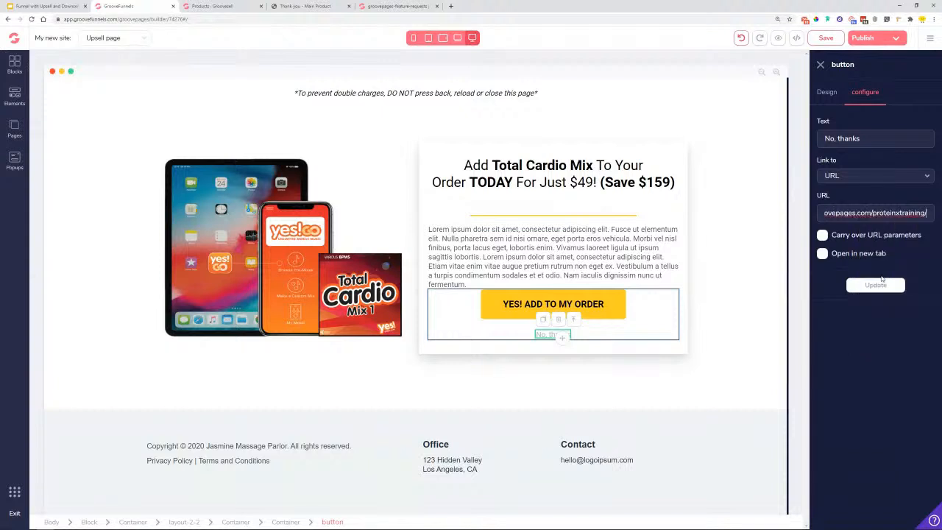
type("down")
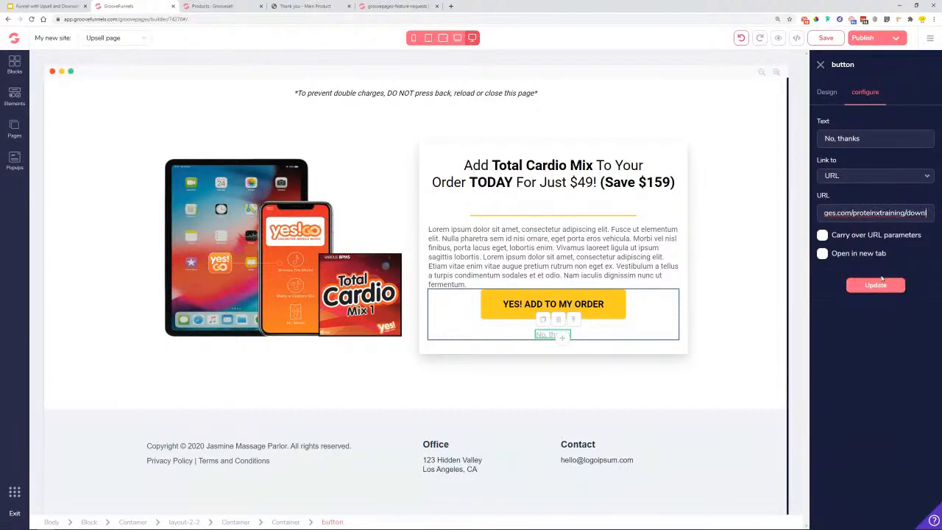
type("sell")
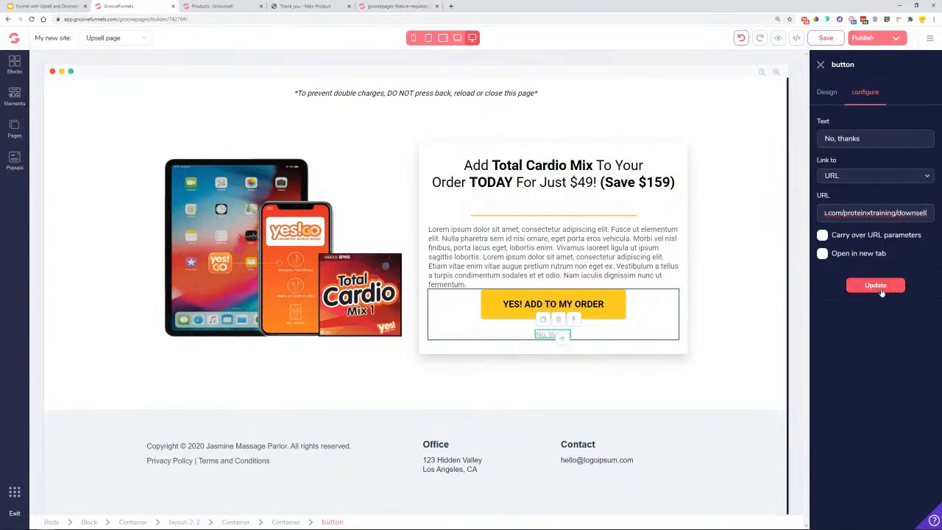
left_click(878, 287)
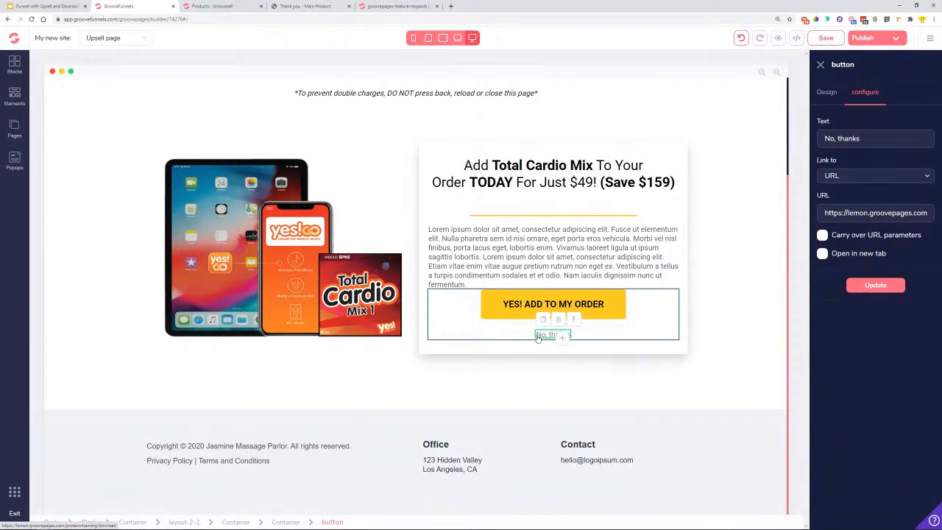
left_click(877, 287)
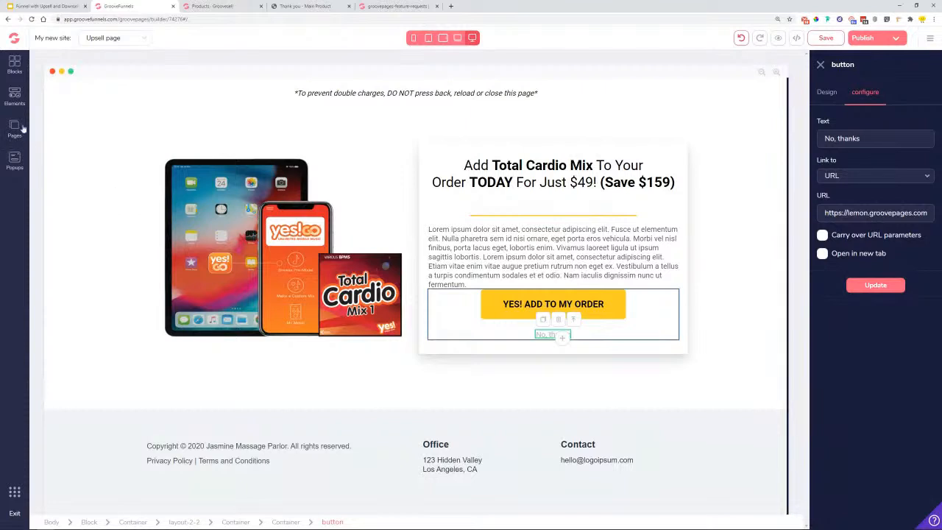
left_click(243, 7)
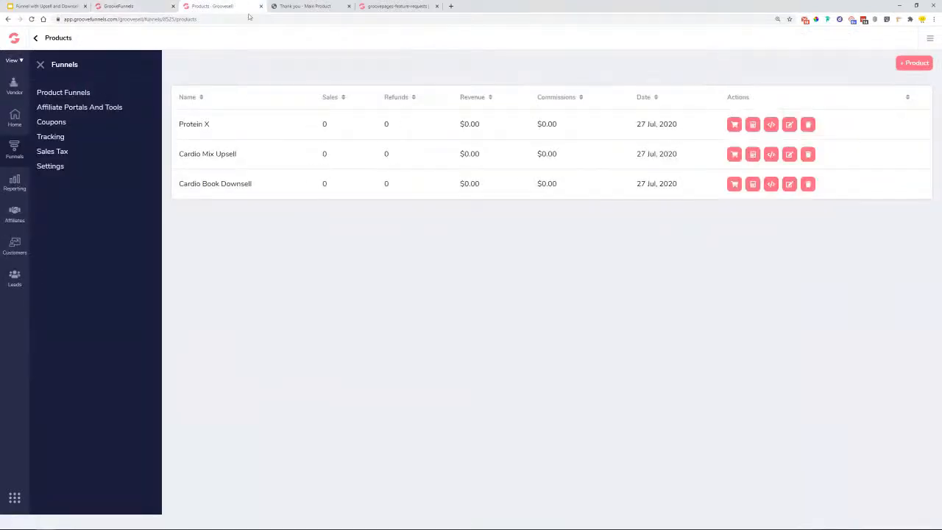
- Copy the USD 29 Cardio Book Downsell hosted checkout link and return to the page builder
left_click(735, 185)
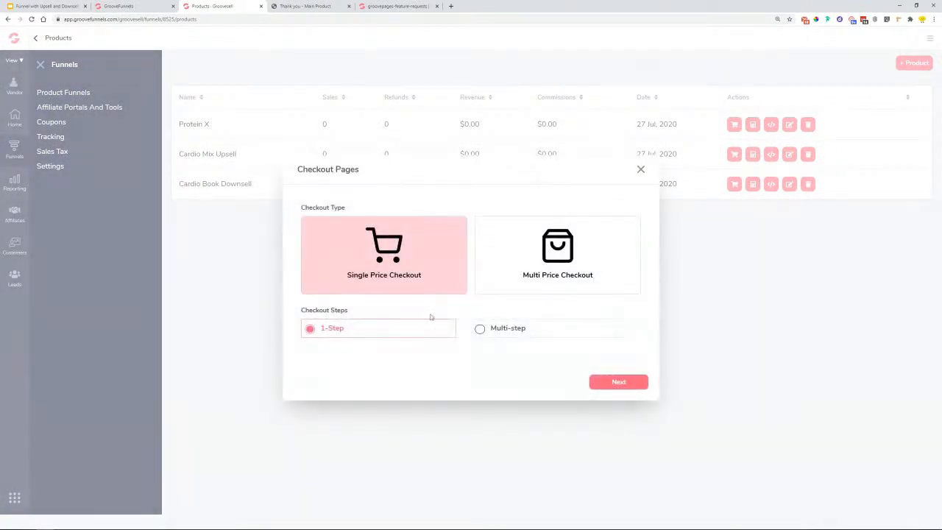
left_click(625, 382)
left_click(483, 339)
right_click(483, 340)
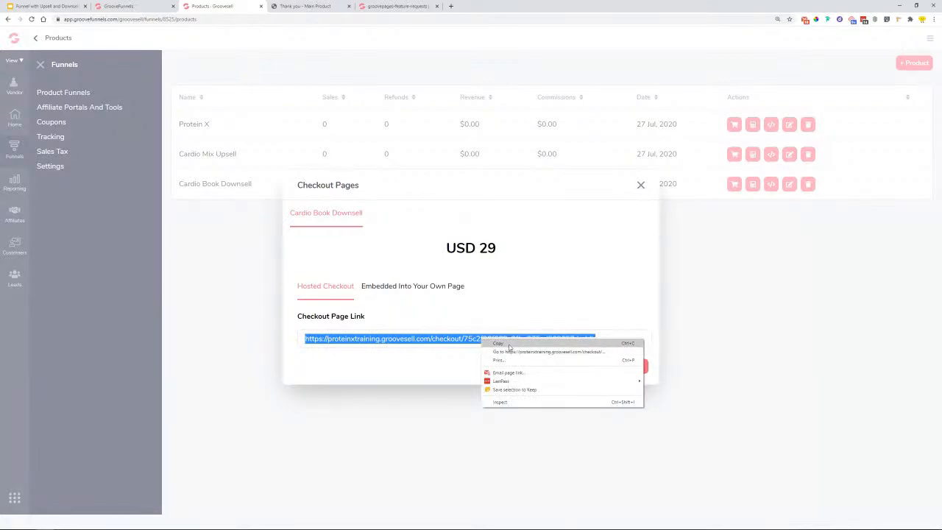
left_click(497, 343)
left_click(640, 185)
left_click(118, 6)
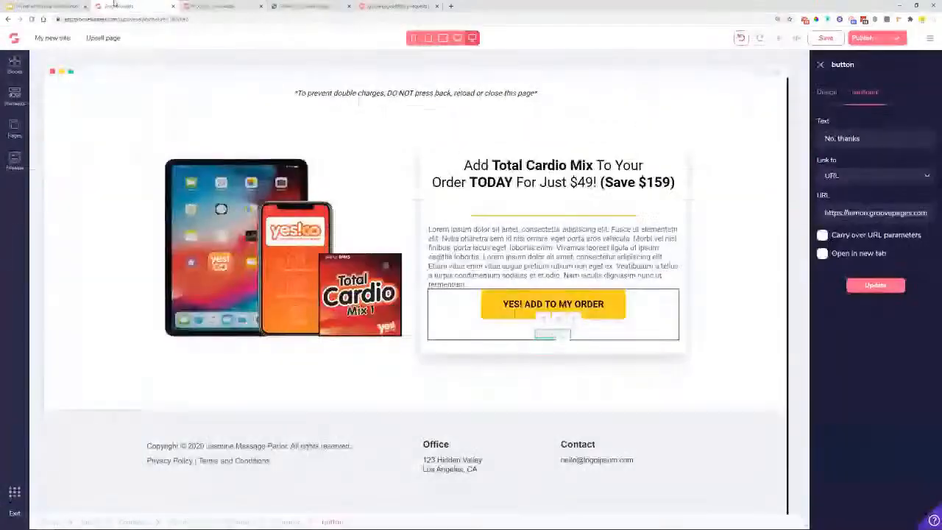
- On the Downsell page, set the order button to link to a web address
left_click(14, 126)
left_click(59, 181)
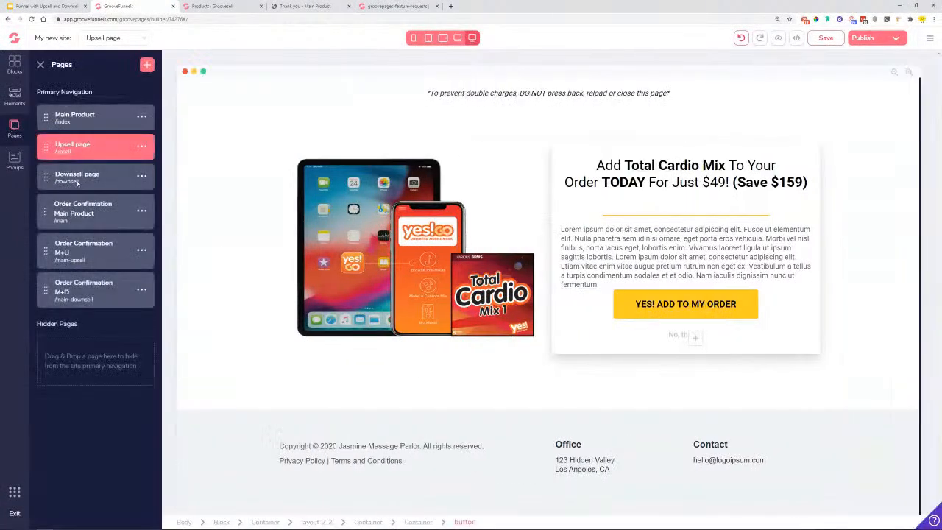
left_click(635, 309)
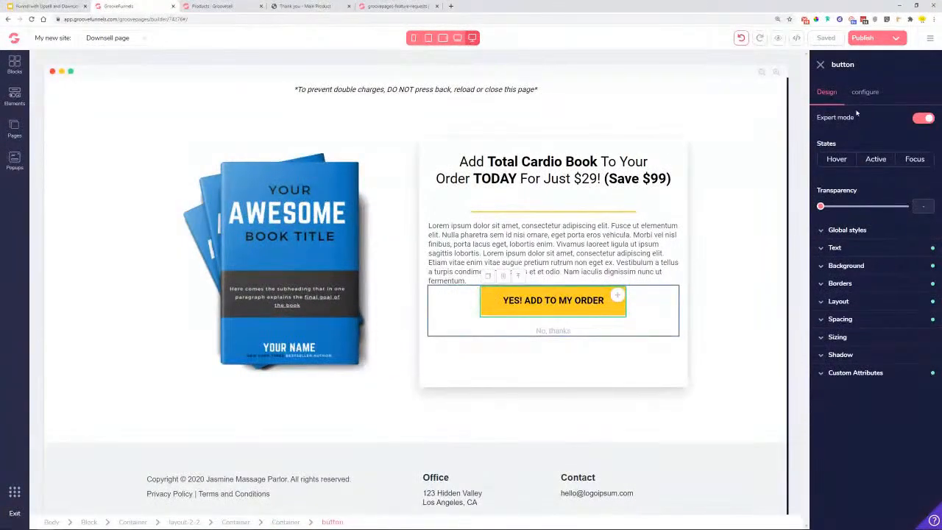
left_click(865, 94)
left_click(856, 177)
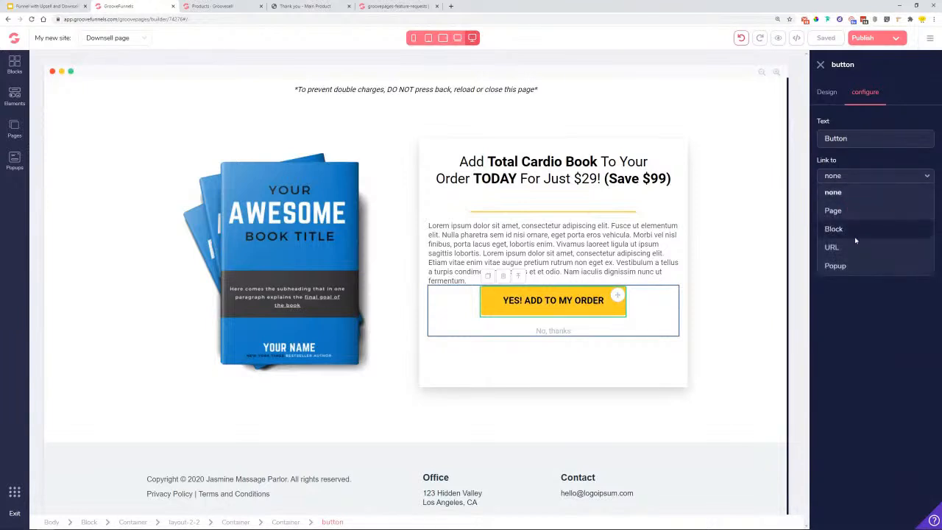
left_click(854, 247)
- Link the button to the Cardio Book Downsell checkout URL and label it ADD TO MY ORDER!
right_click(852, 213)
left_click(875, 267)
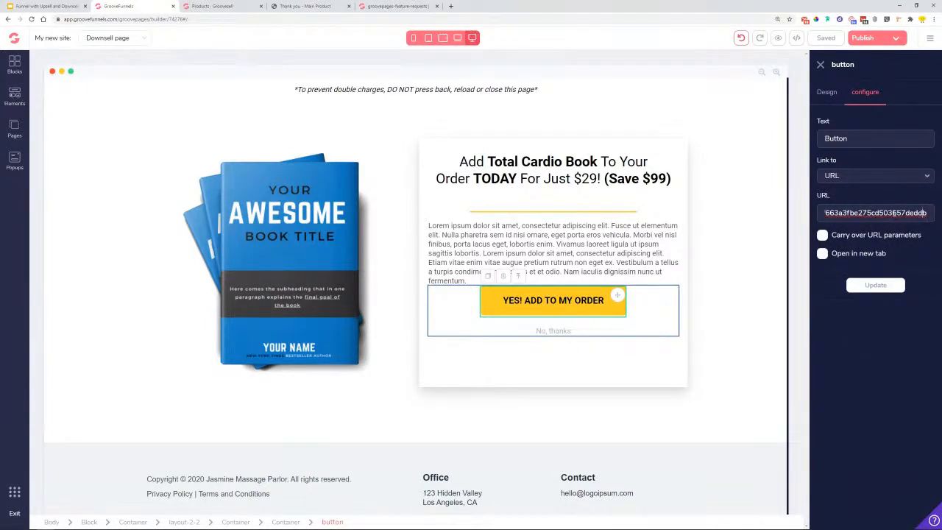
left_click(867, 285)
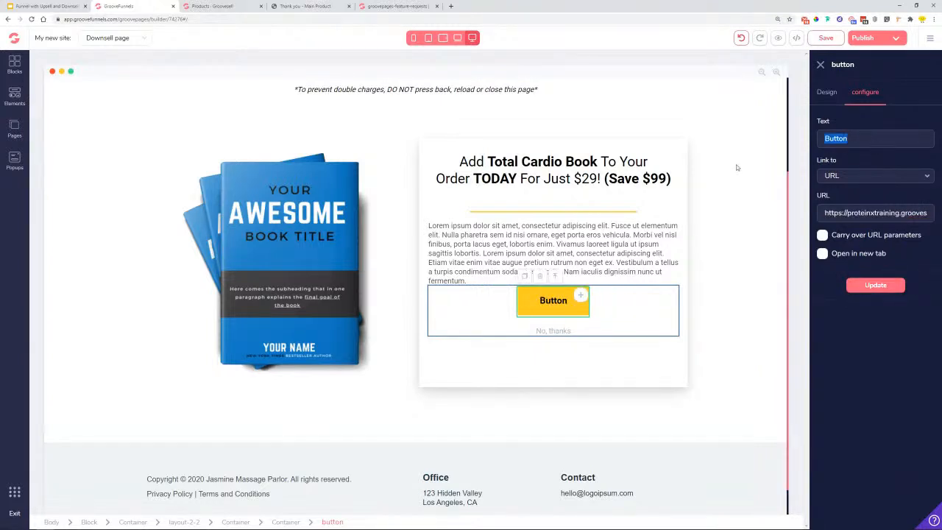
type("ADD TO MY ORDER!")
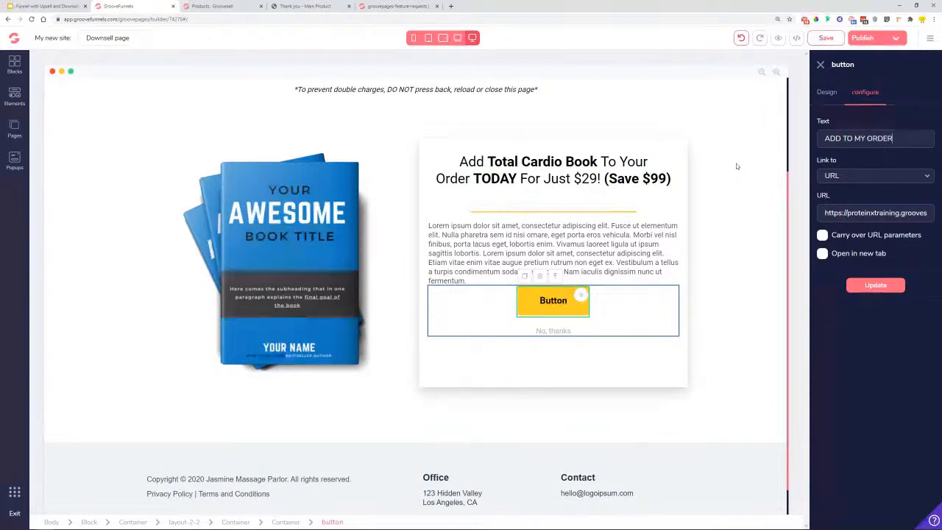
left_click(886, 291)
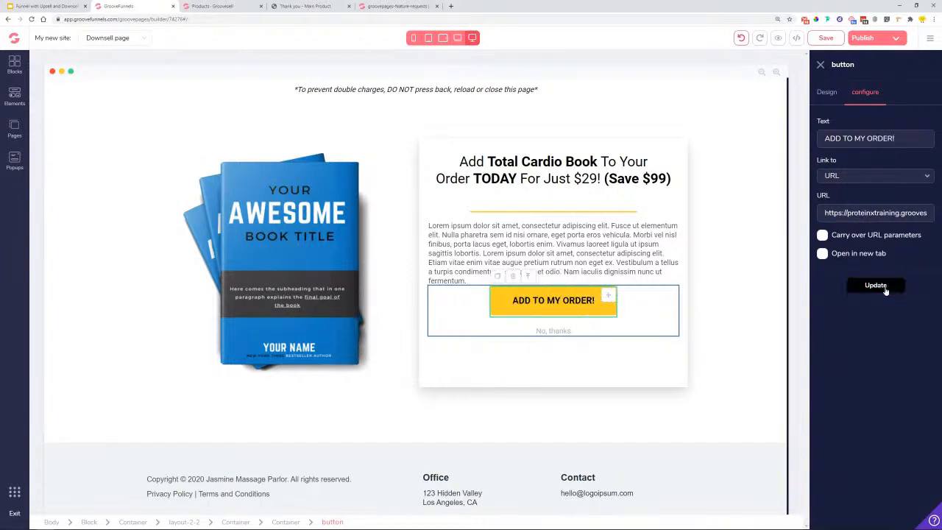
left_click(546, 332)
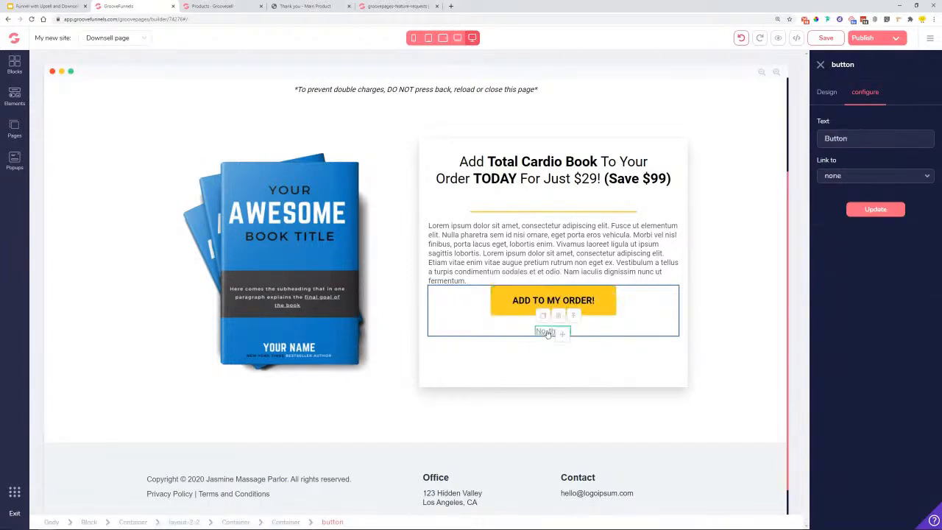
- Copy the hosted site address from the Publish Settings
left_click(13, 131)
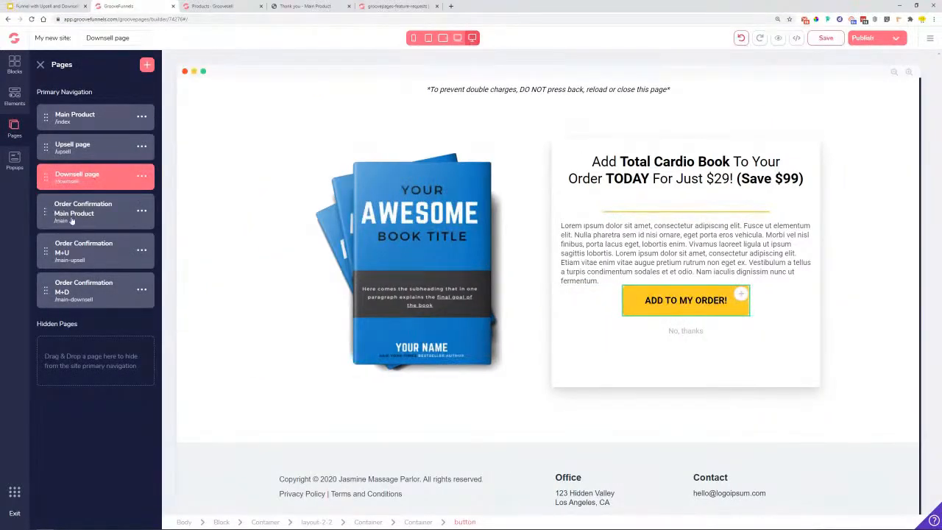
left_click(893, 43)
right_click(833, 133)
key("Escape")
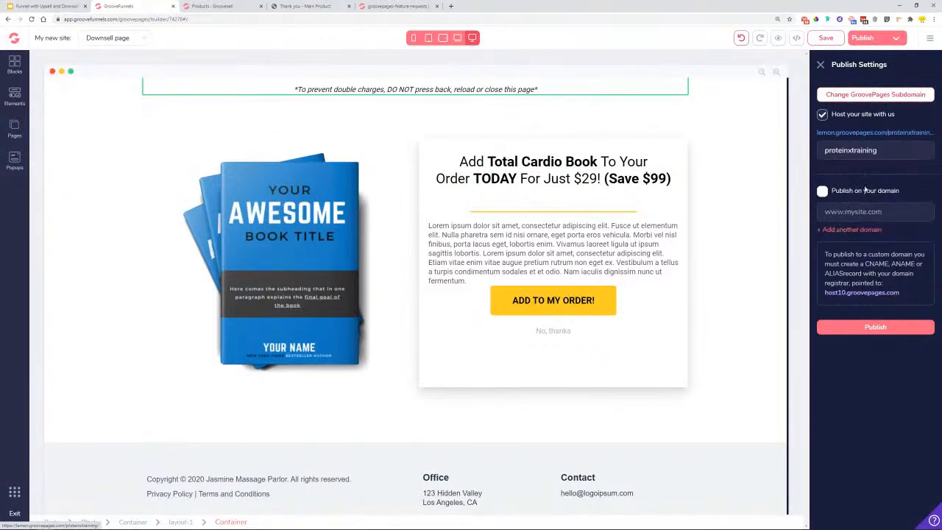
- Make the No, thanks link point to a web address
left_click(552, 331)
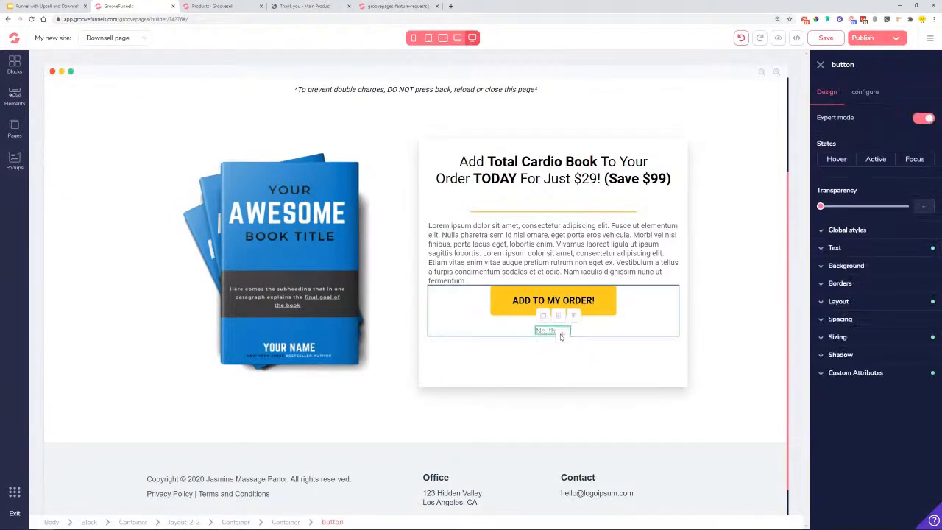
left_click(867, 92)
left_click(859, 177)
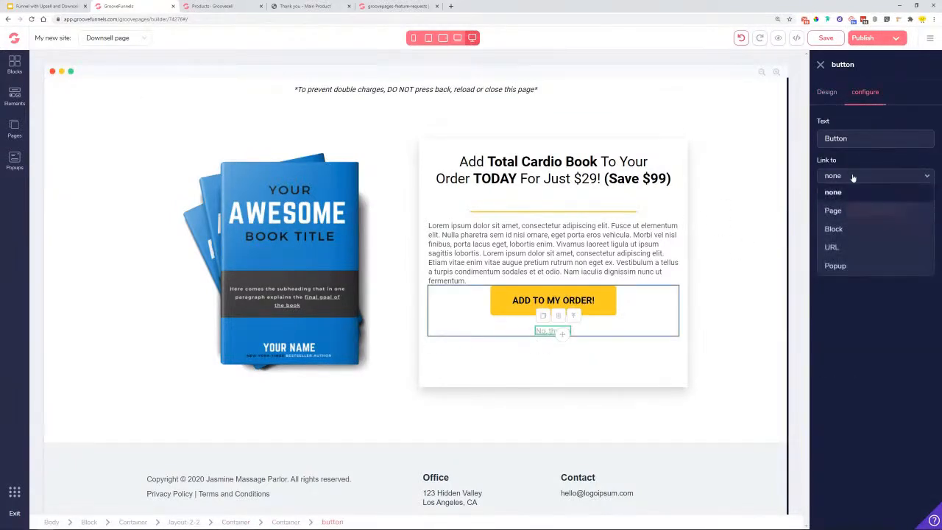
left_click(835, 247)
- Label it 'No, thanks' and link it to the site address ending in main
left_click_drag(859, 136, 770, 144)
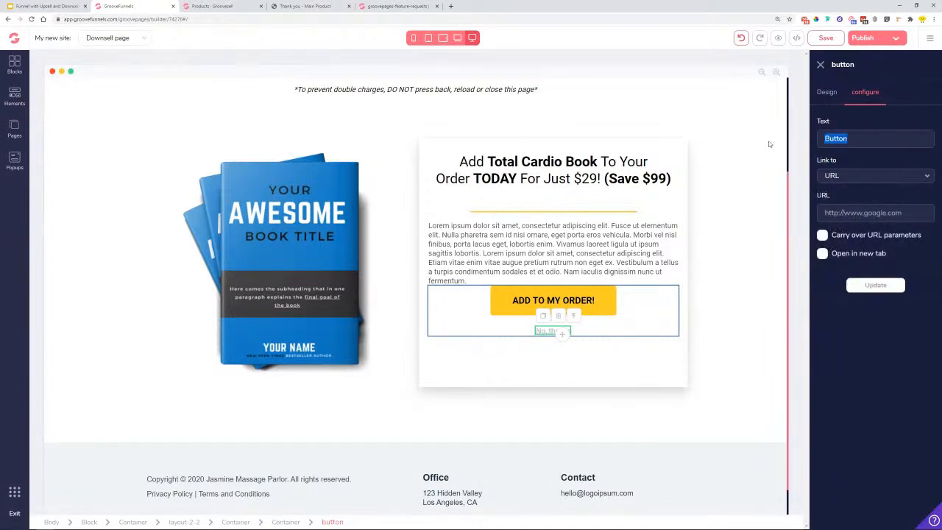
type("No, THa")
key("BackSpace")
key("BackSpace")
key("BackSpace")
type("thanks")
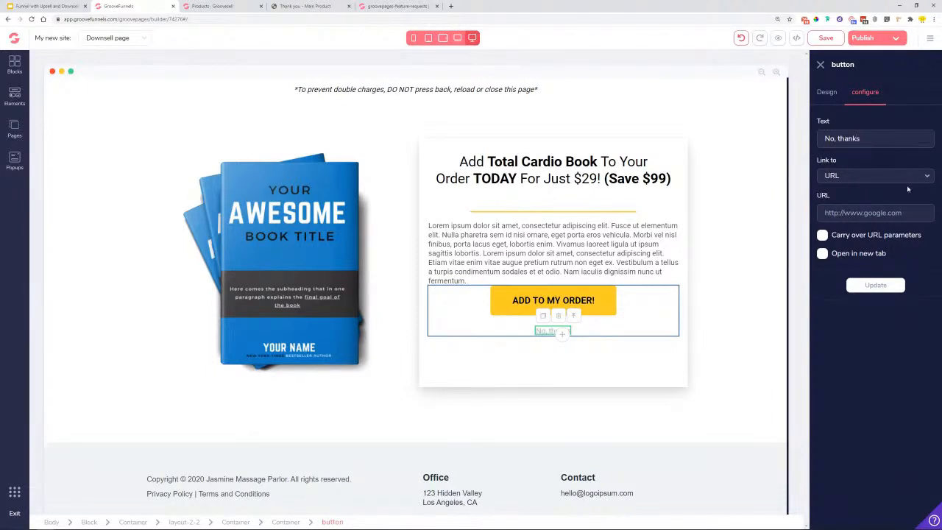
key("ctrl+v")
type("main")
left_click(891, 284)
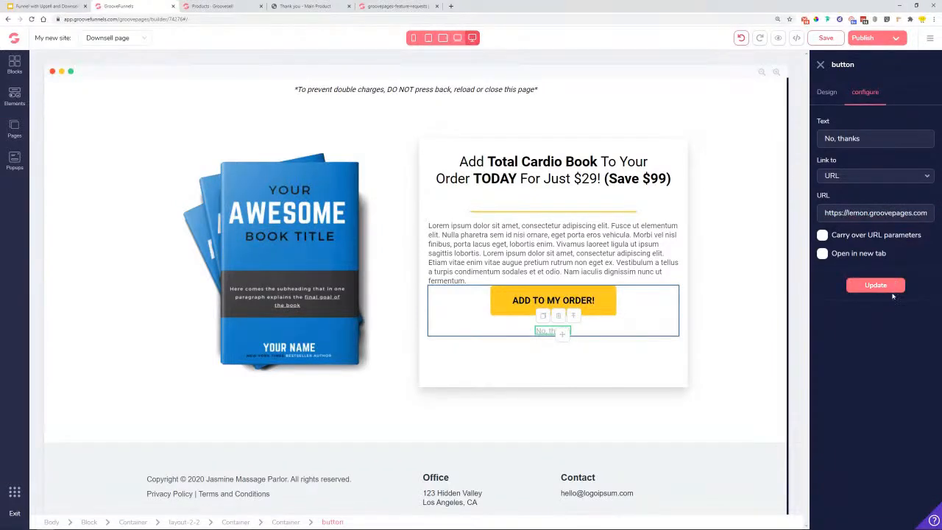
- Save the Downsell page and scroll through the offer section to review the changes
left_click(833, 37)
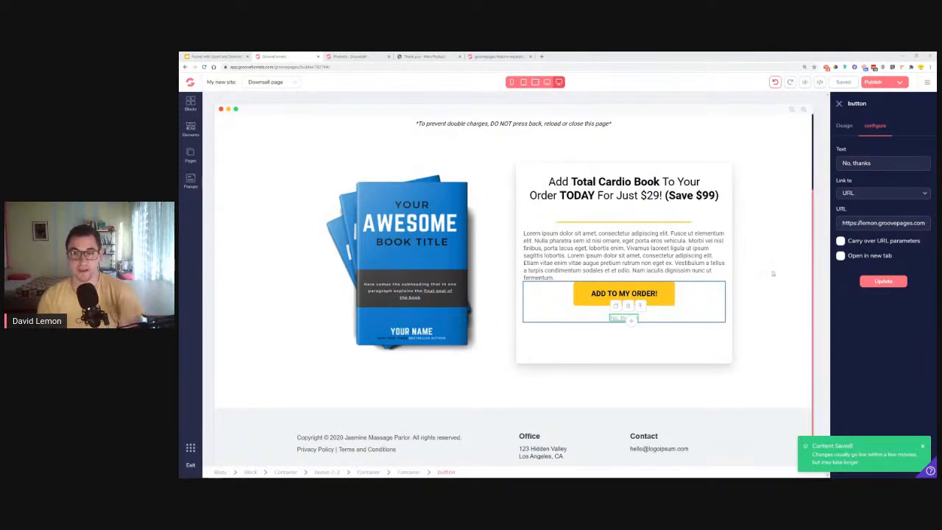
left_click(772, 273)
scroll(773, 274, "up", 2)
scroll(776, 273, "down", 3)
scroll(780, 274, "up", 3)
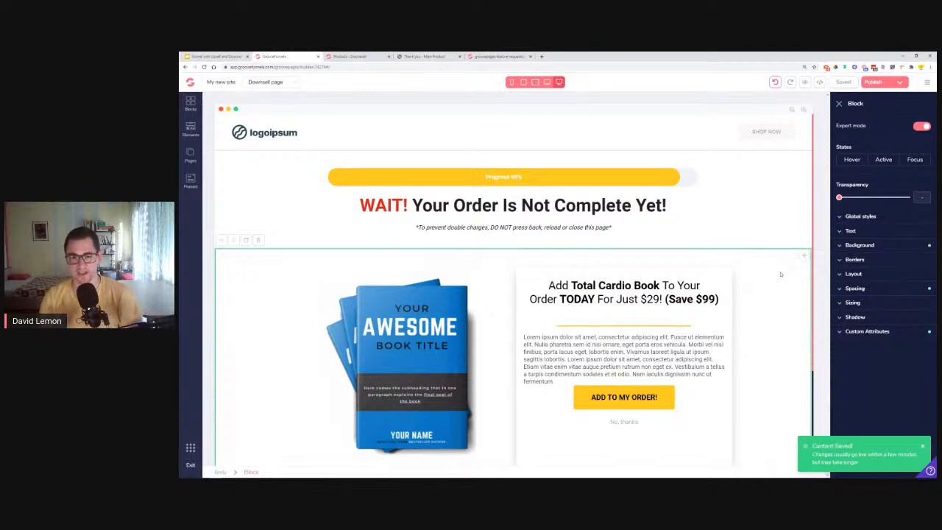
scroll(780, 286, "down", 2)
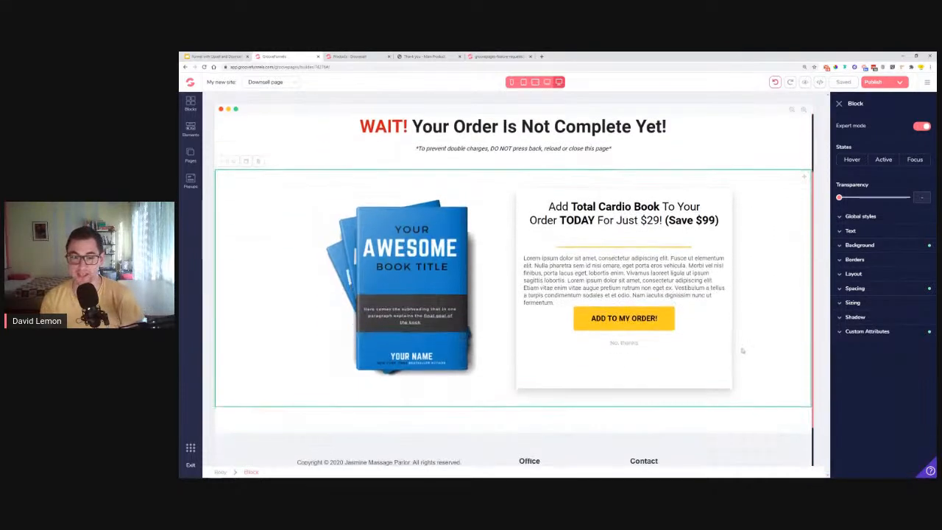
scroll(753, 299, "up", 2)
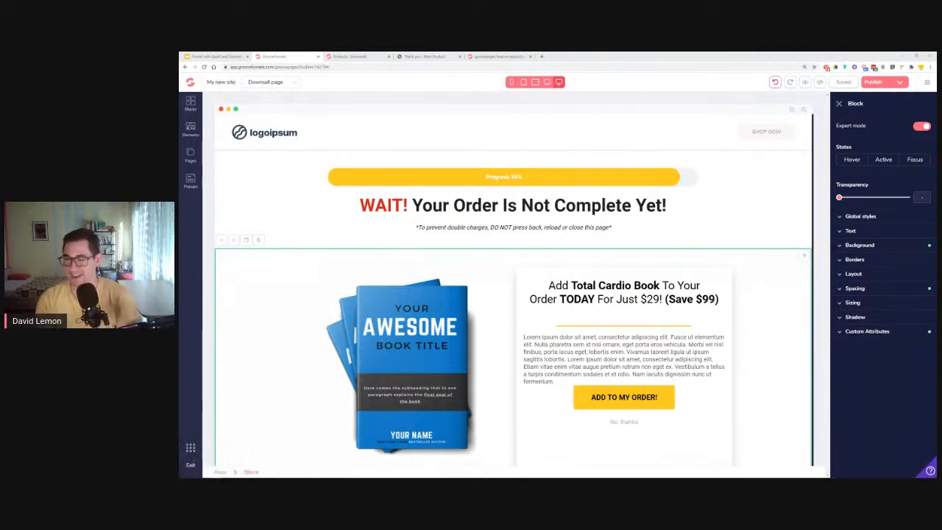
- Open the published subdomain in an incognito window, zoomed out twice and reloaded
left_click(899, 82)
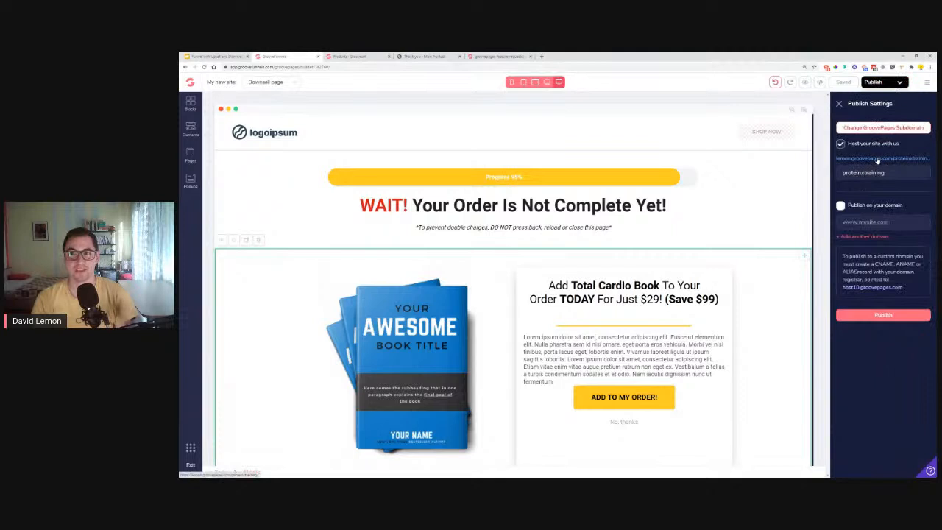
right_click(877, 158)
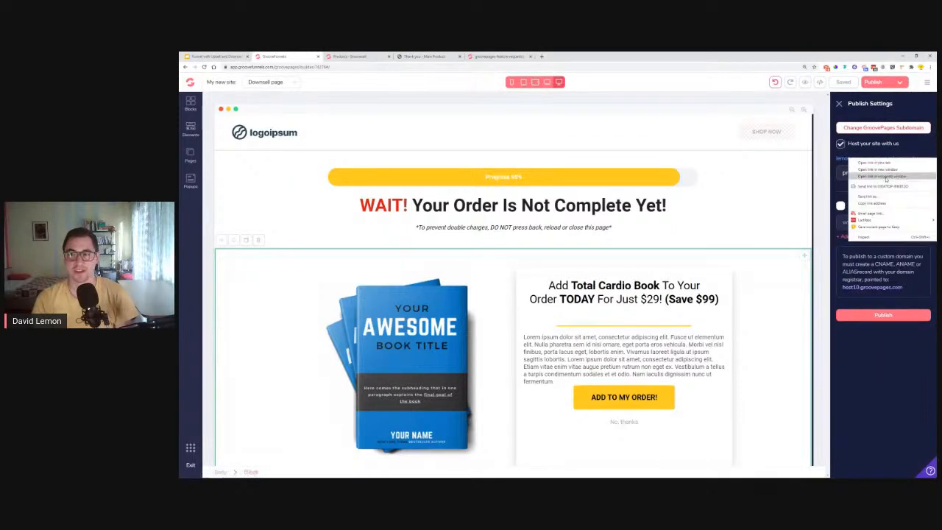
left_click(885, 176)
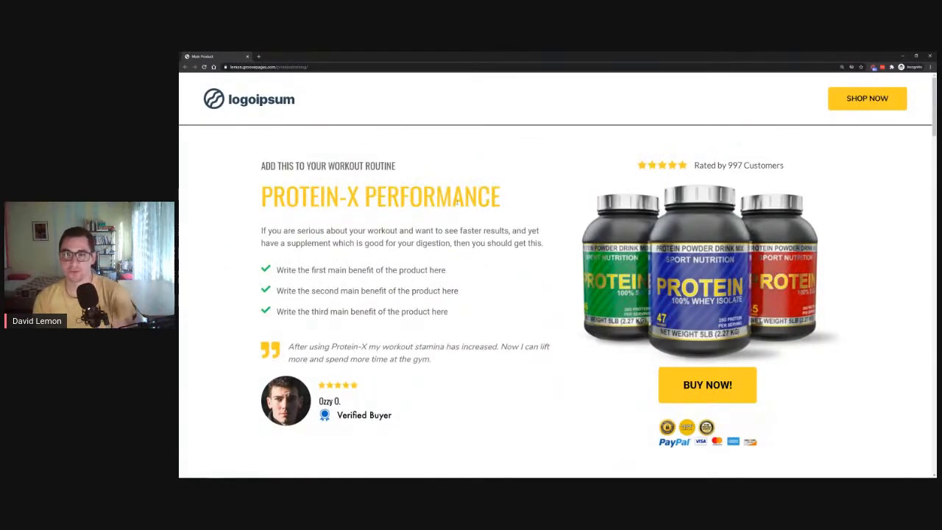
key("ctrl+minus")
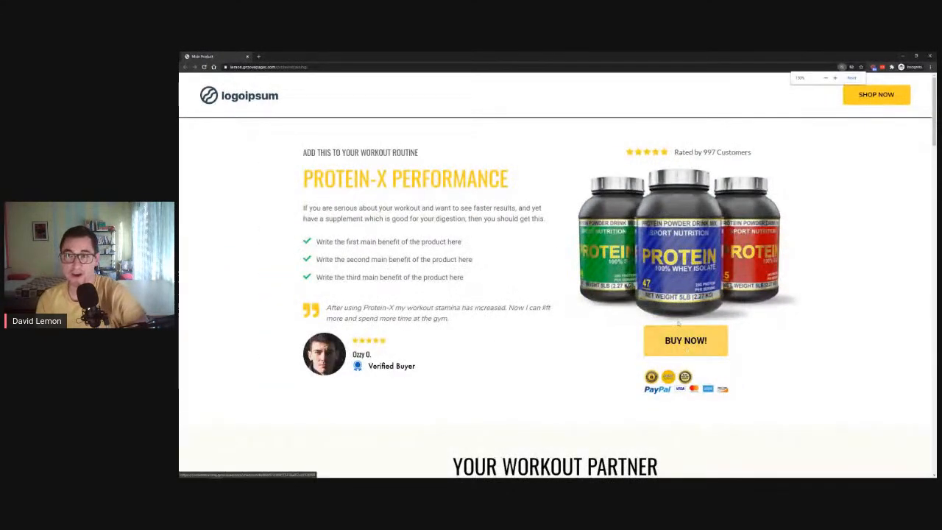
key("ctrl+minus")
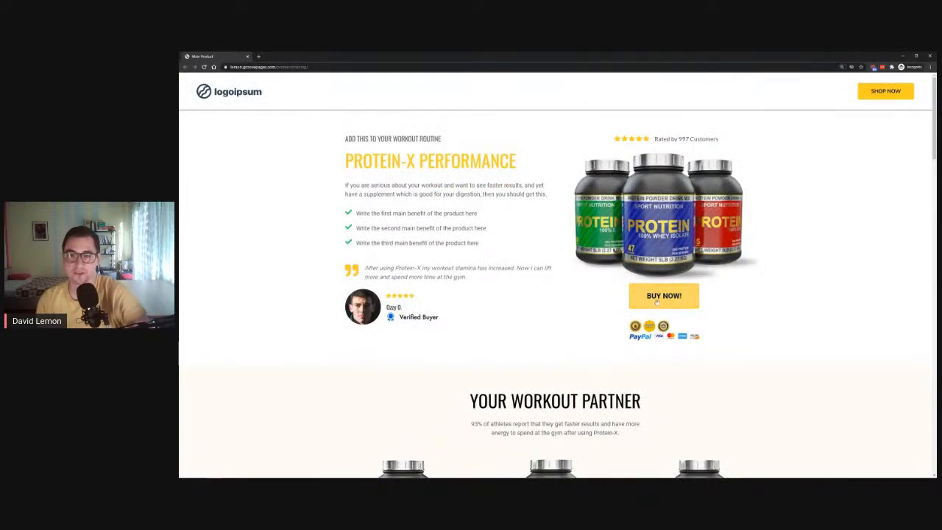
key("F5")
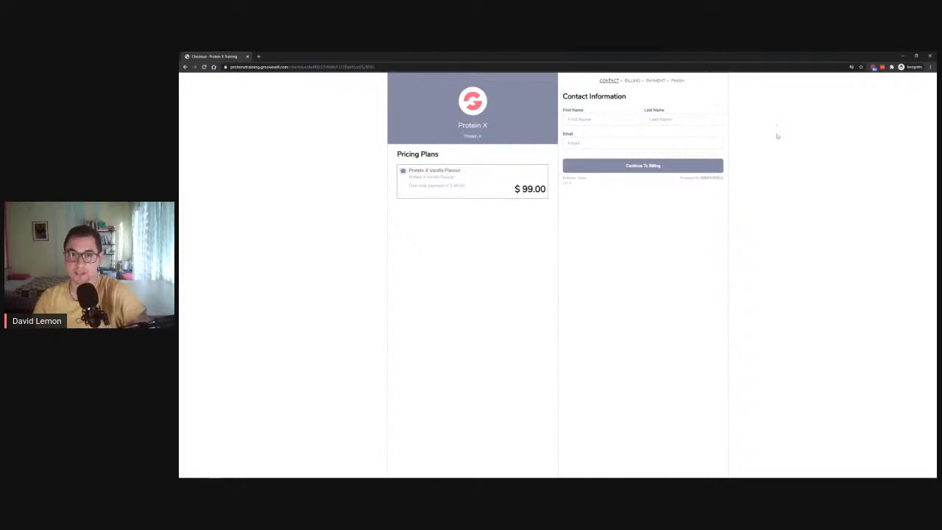
- Enter the buyer's first name and email address, then continue to billing
left_click(596, 120)
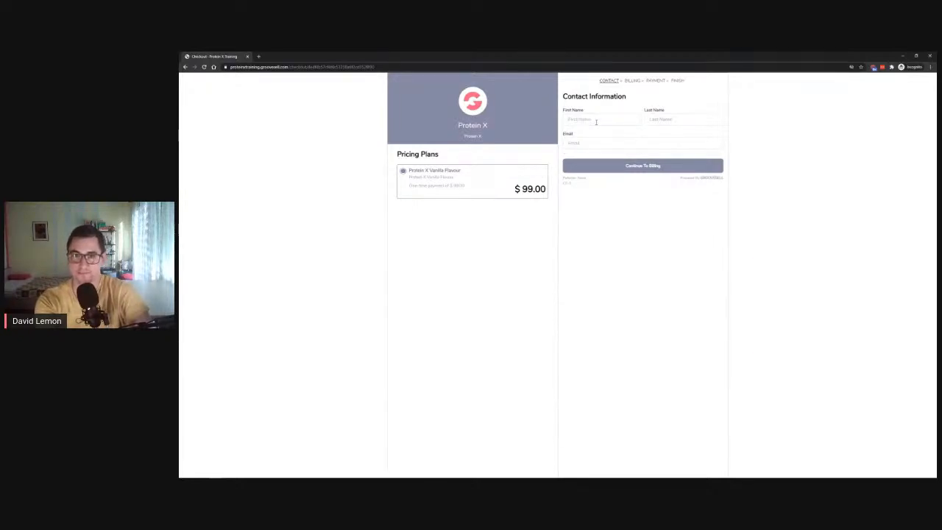
key("Tab")
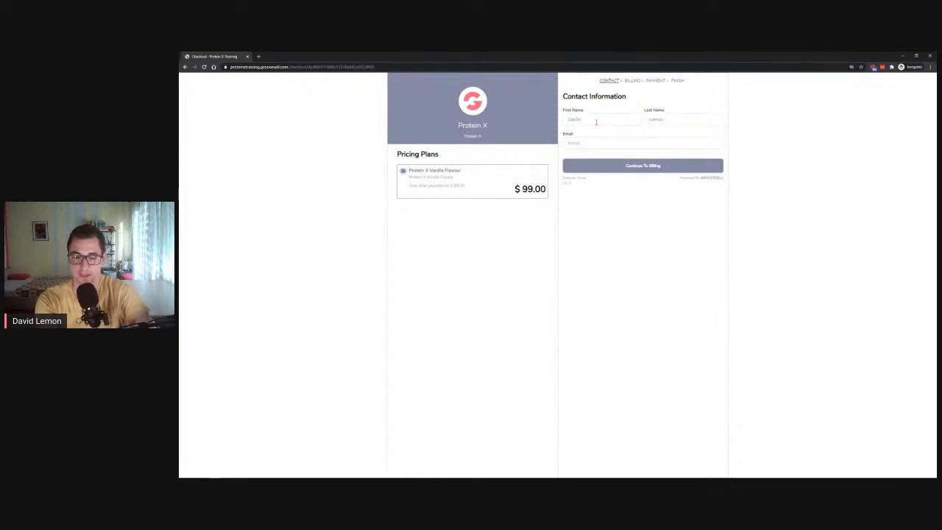
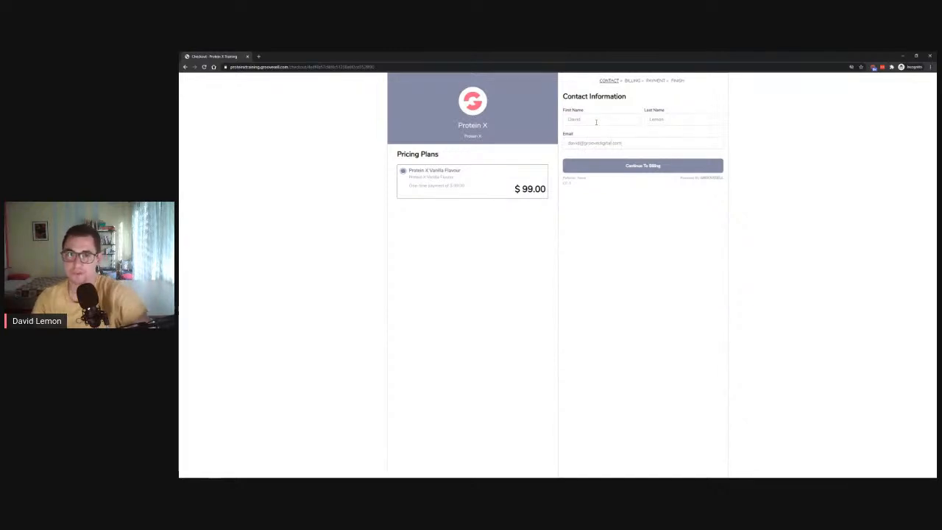
left_click(618, 170)
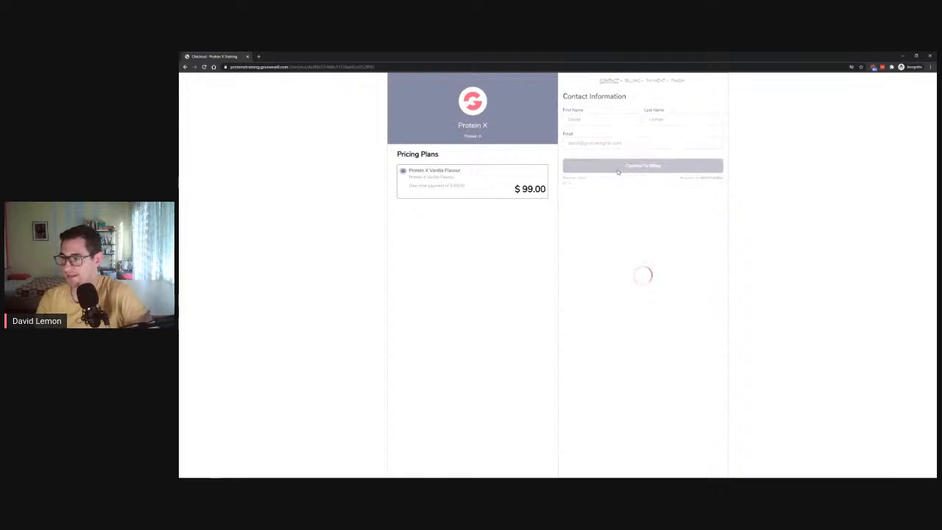
left_click(600, 122)
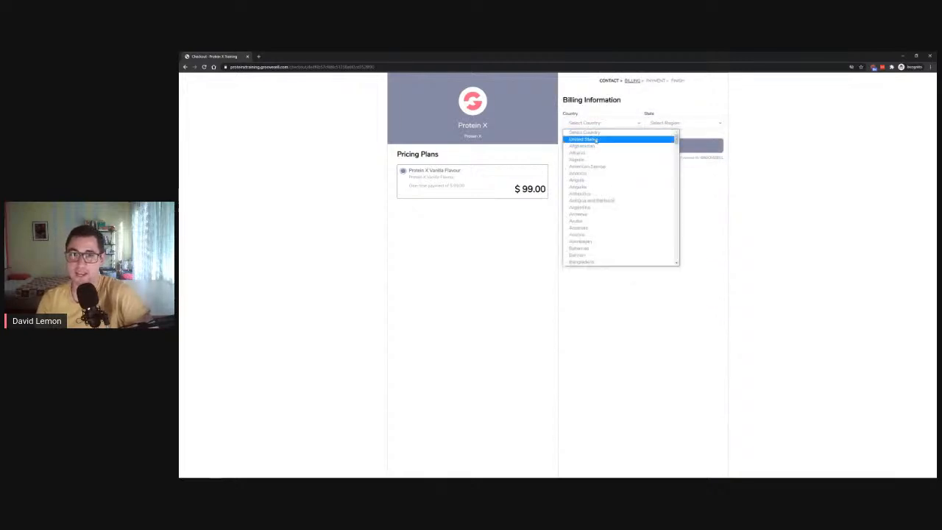
left_click(589, 138)
left_click(689, 123)
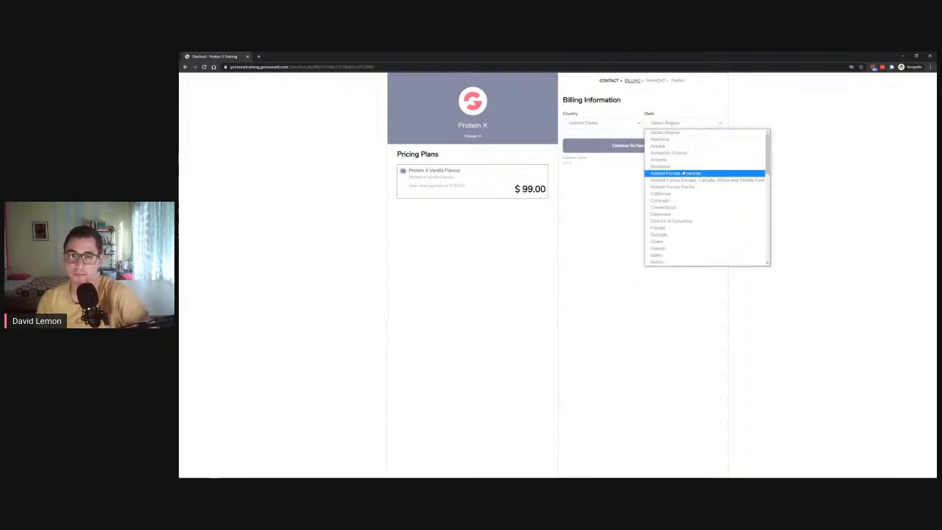
left_click(674, 170)
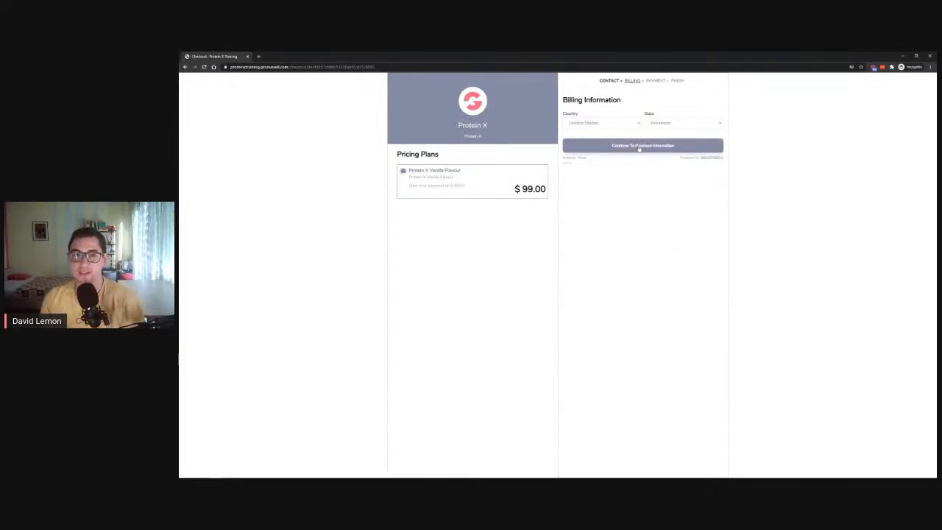
left_click(626, 146)
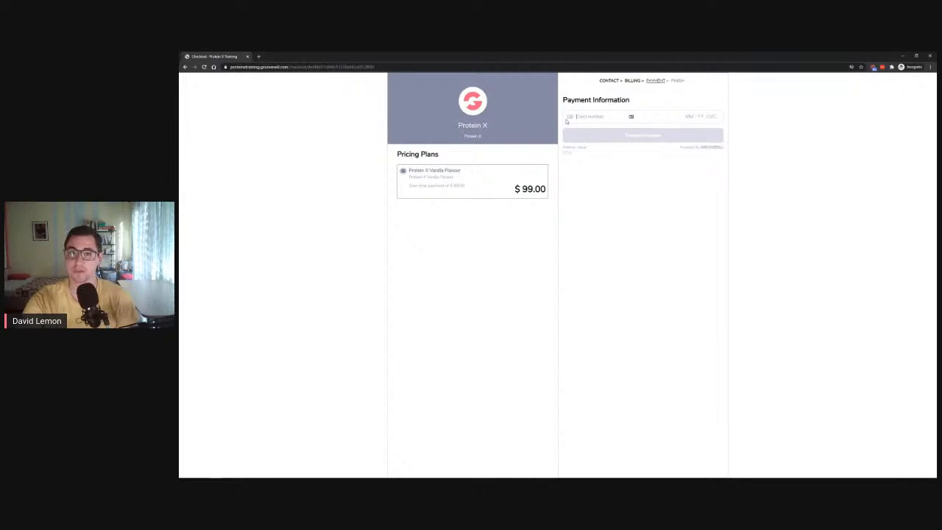
type("4242 4242 42")
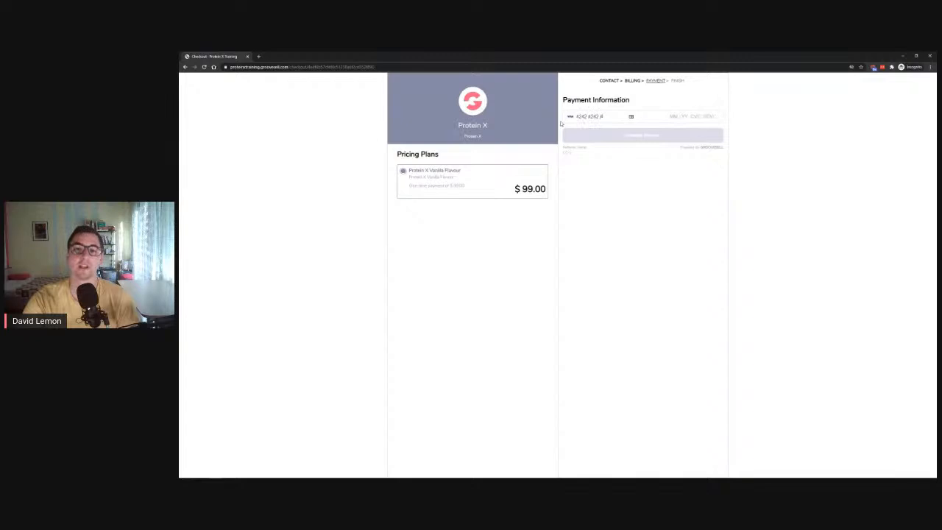
type("42 4242 ")
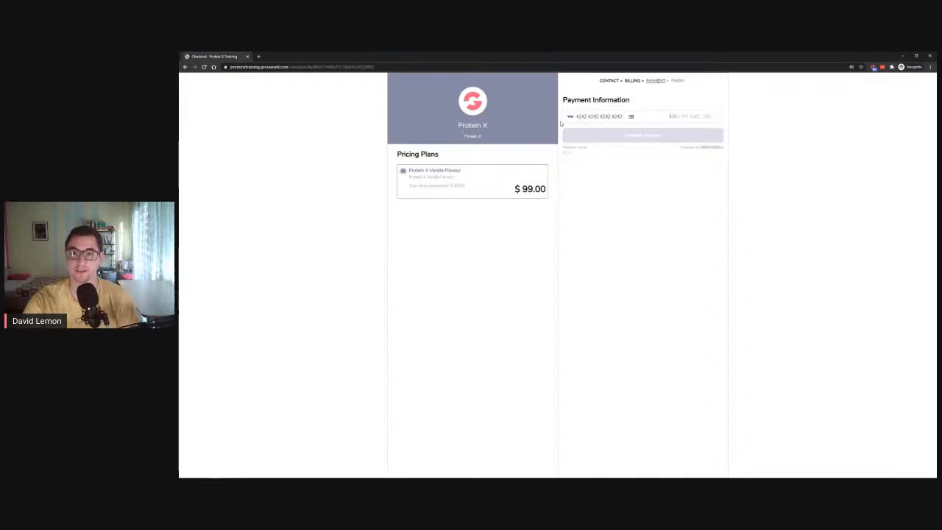
type("04 / 23 ")
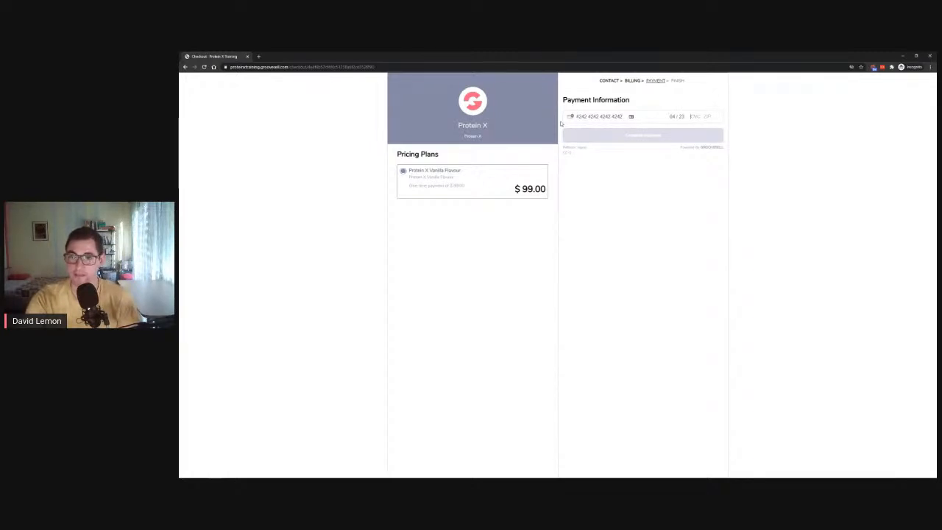
type("123 ")
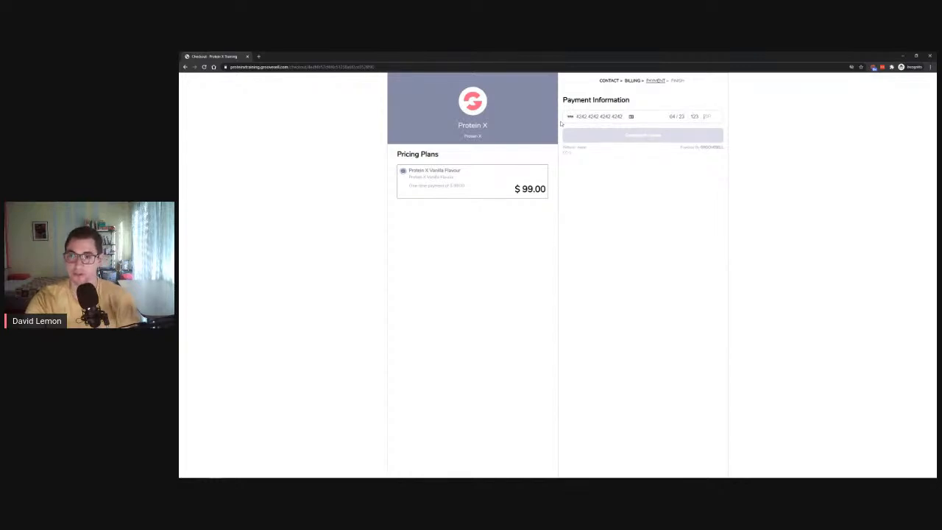
type("12345")
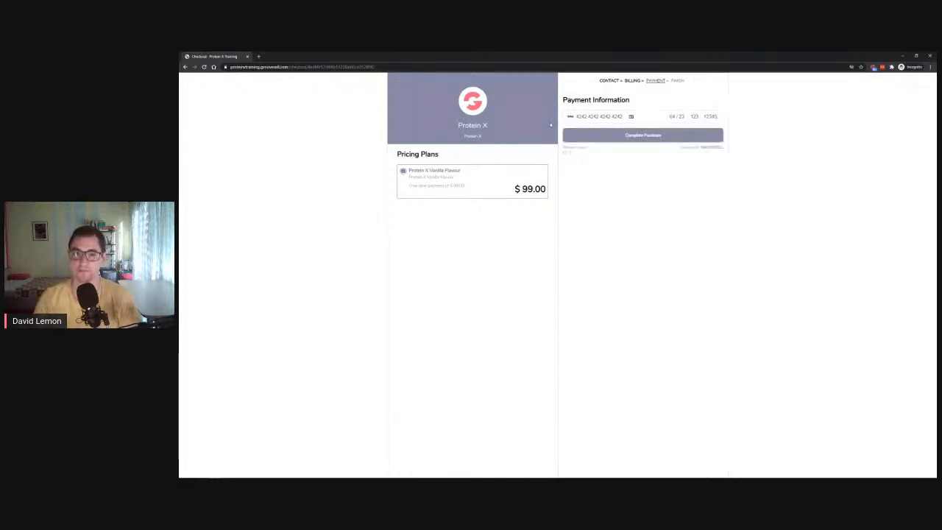
left_click(629, 138)
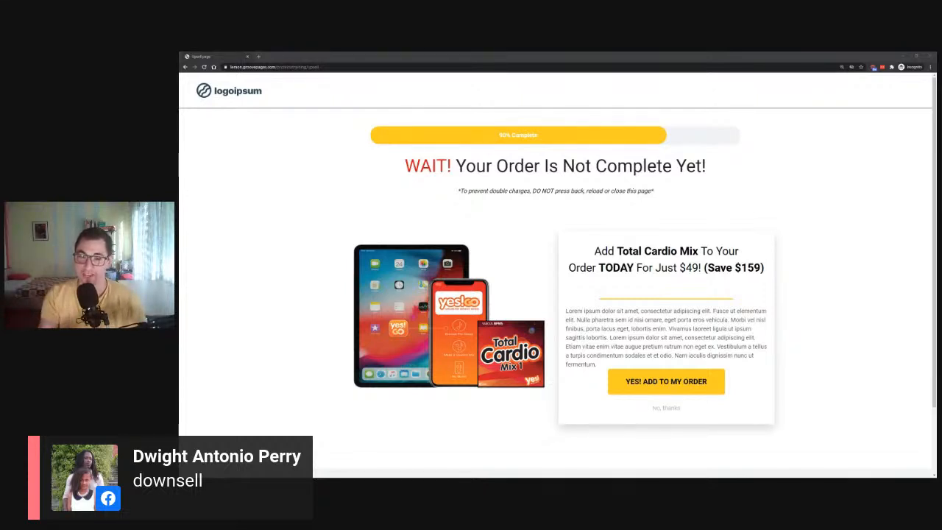
- Accept the $49 Total Cardio Mix upsell with YES! ADD TO MY ORDER
left_click(666, 379)
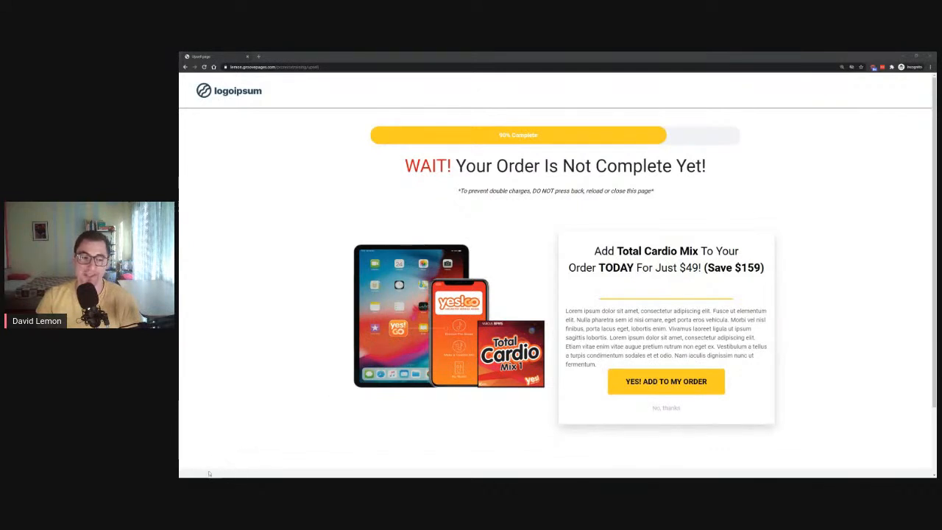
left_click(633, 387)
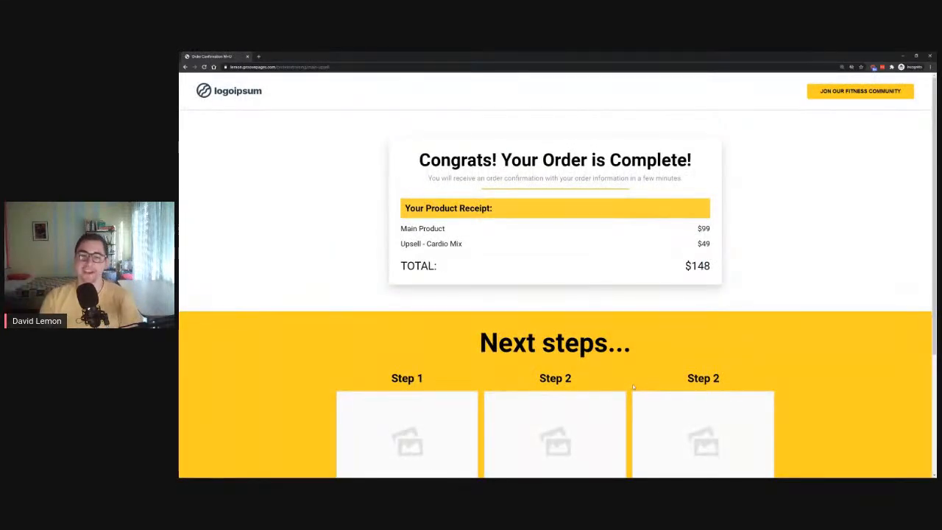
- Check the receipt lines for Main Product $99 and Upsell $49, then scroll to the footer and back
left_click_drag(400, 227, 481, 248)
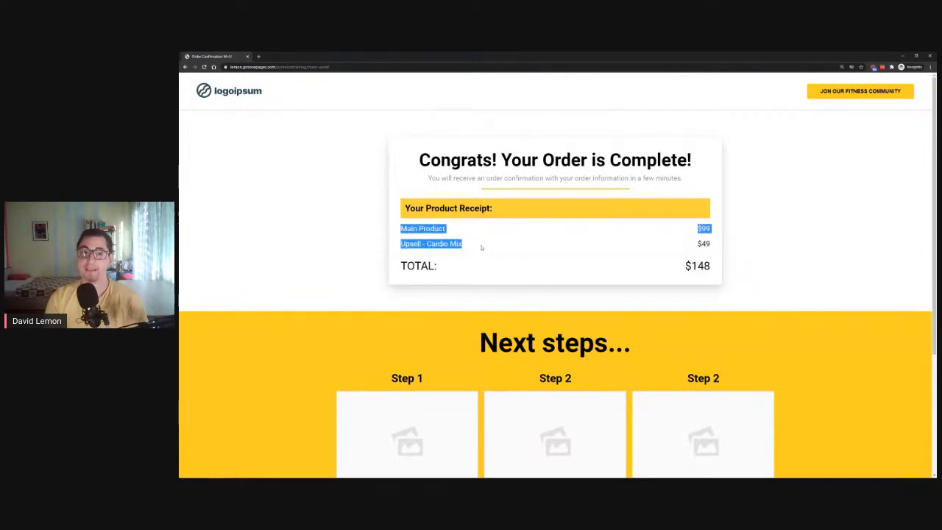
left_click(479, 250)
left_click_drag(390, 274, 416, 147)
left_click(600, 329)
scroll(600, 329, "down", 1)
scroll(600, 329, "down", 1)
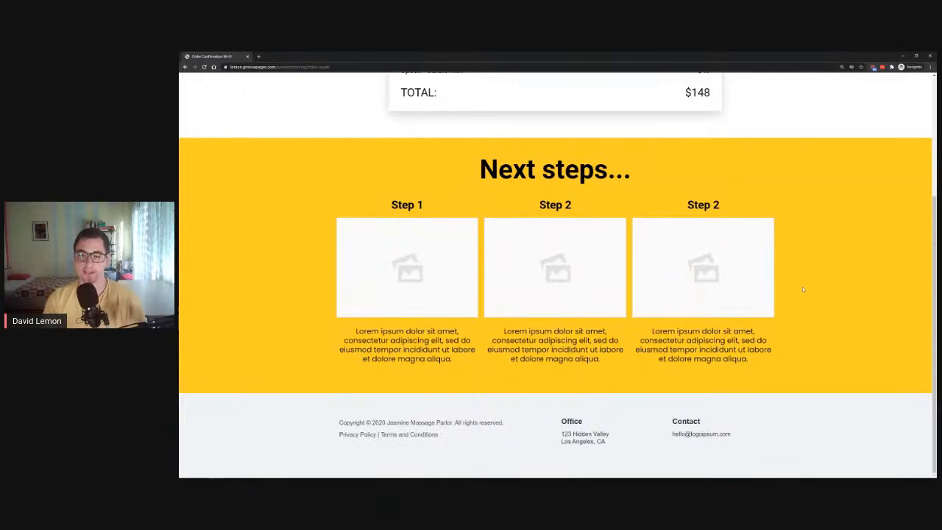
scroll(802, 286, "up", 1)
scroll(802, 290, "up", 2)
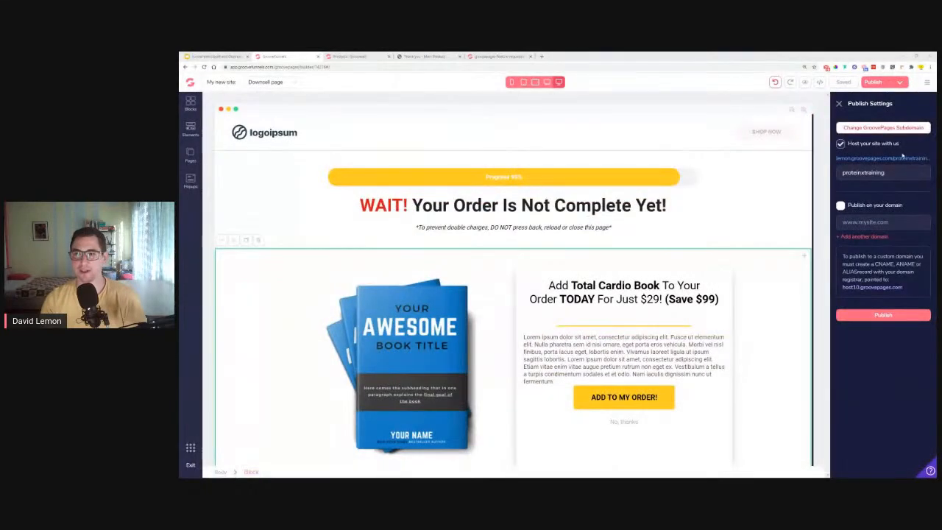
- Reopen the live site in a new private window and start checkout from the main product page
right_click(902, 158)
left_click(903, 177)
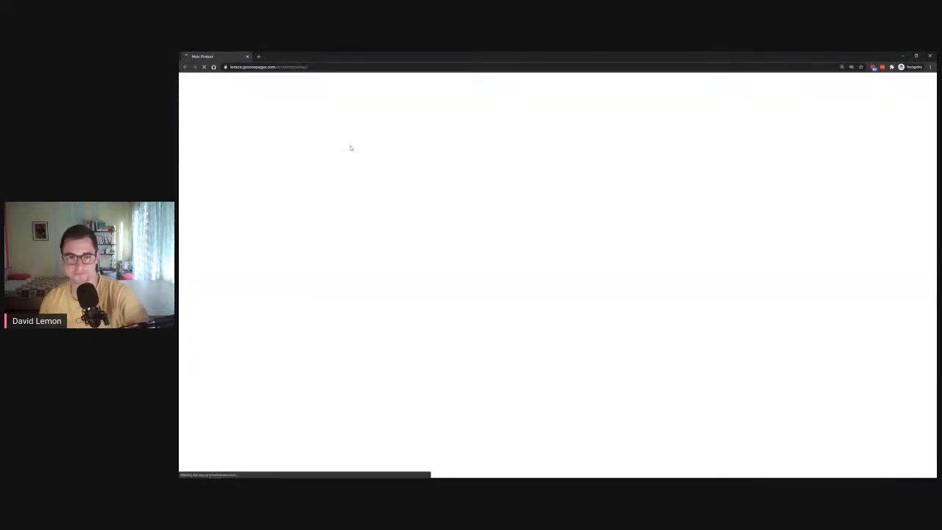
left_click(705, 388)
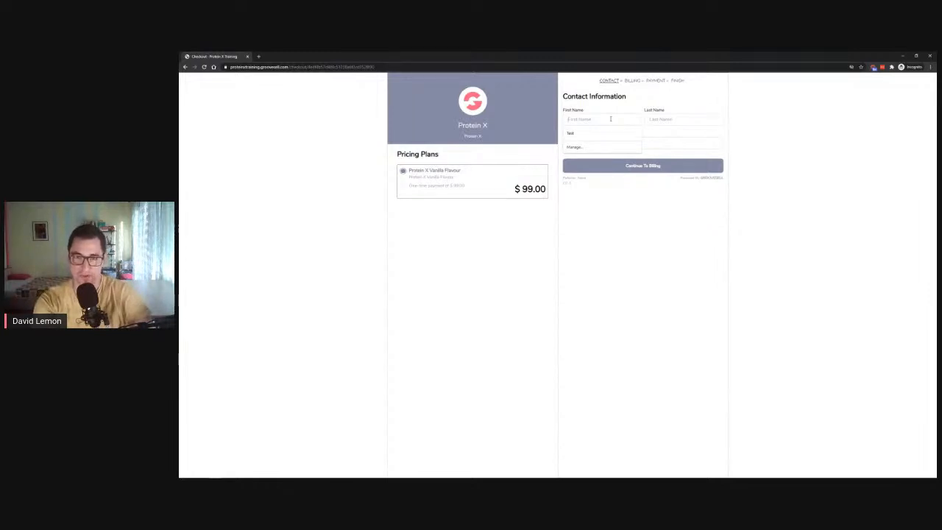
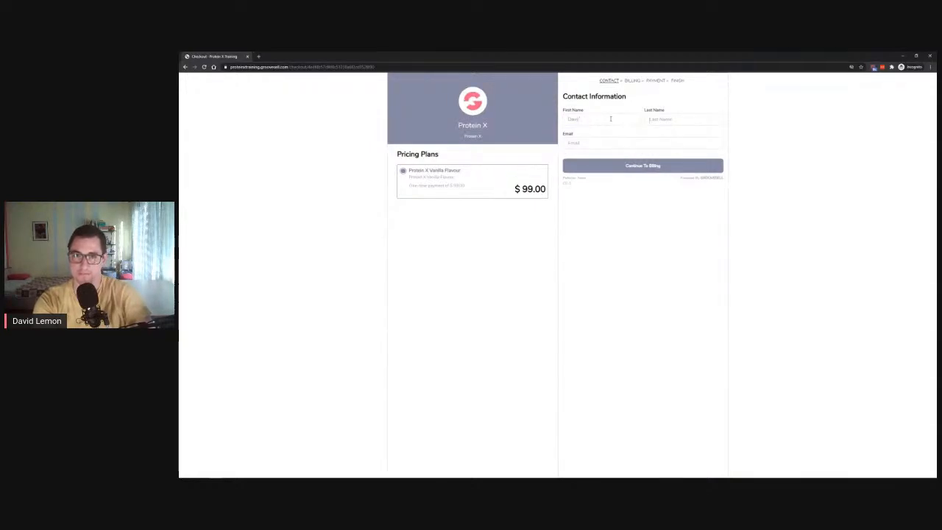
- Fill in the buyer's first name, last name and email, then continue to billing
key("Tab")
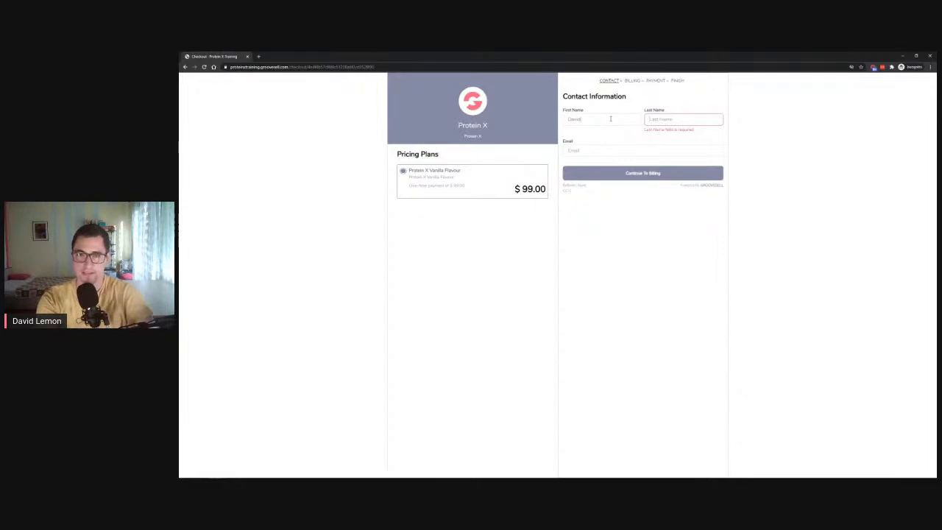
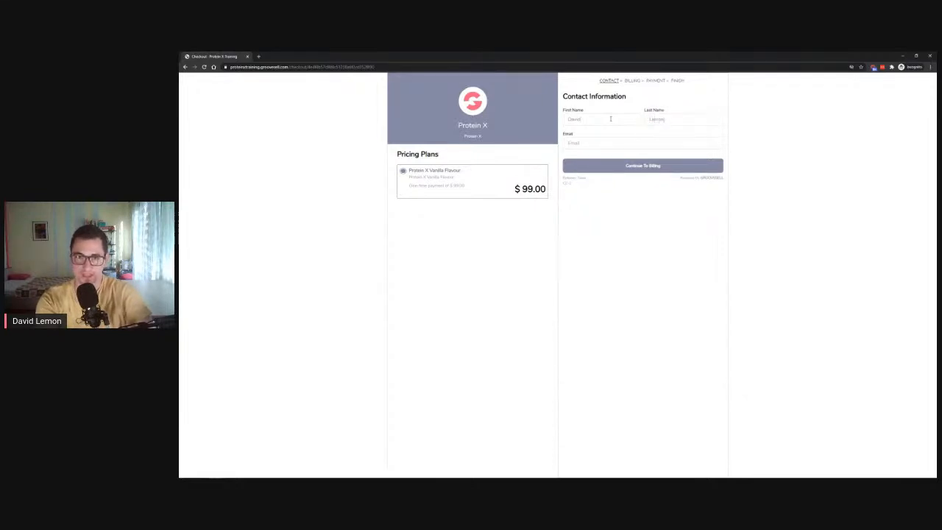
key("Tab")
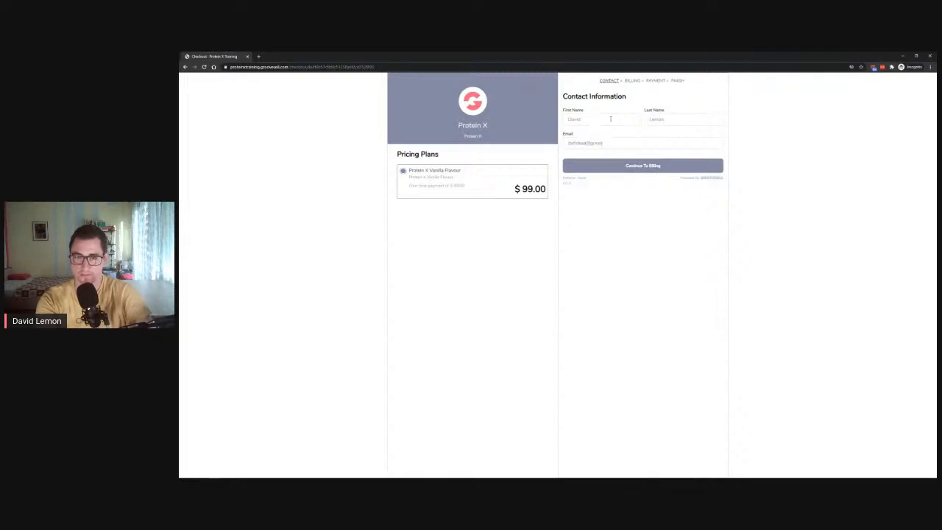
left_click(629, 170)
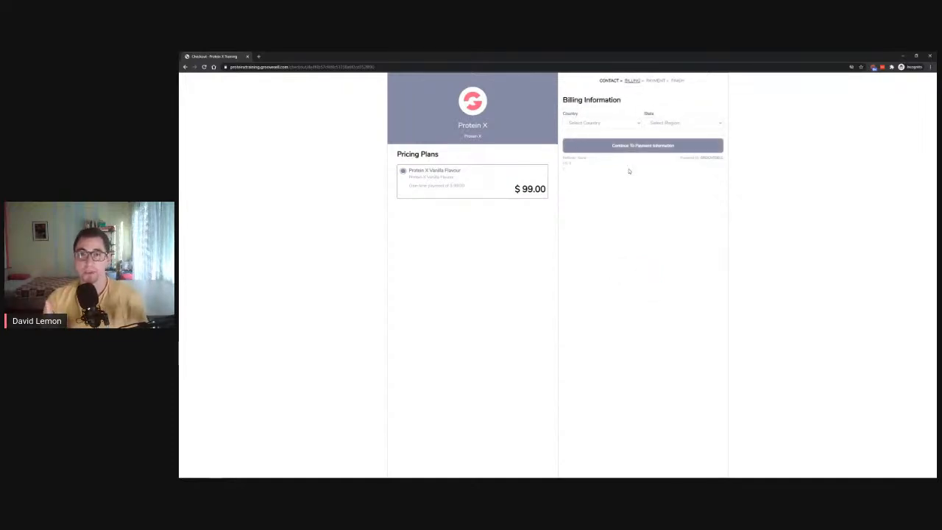
left_click(619, 124)
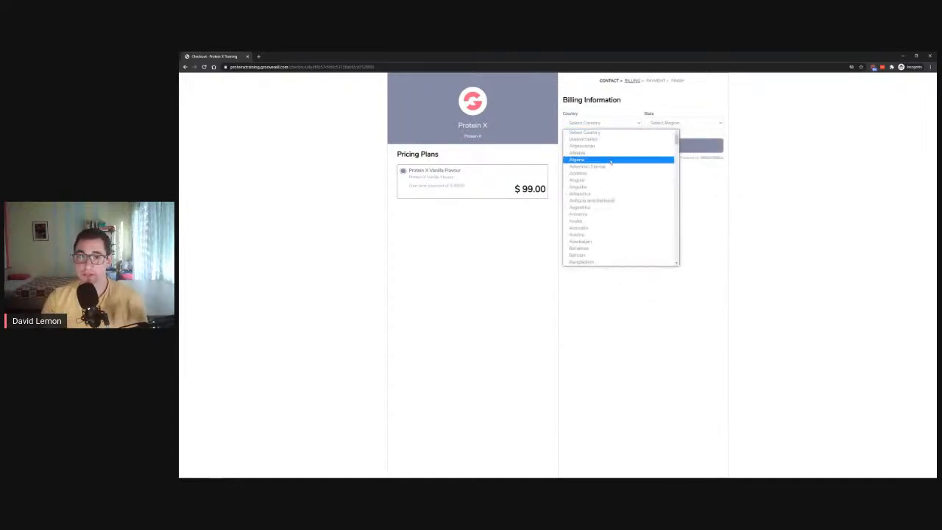
left_click(610, 160)
left_click(684, 123)
left_click(681, 153)
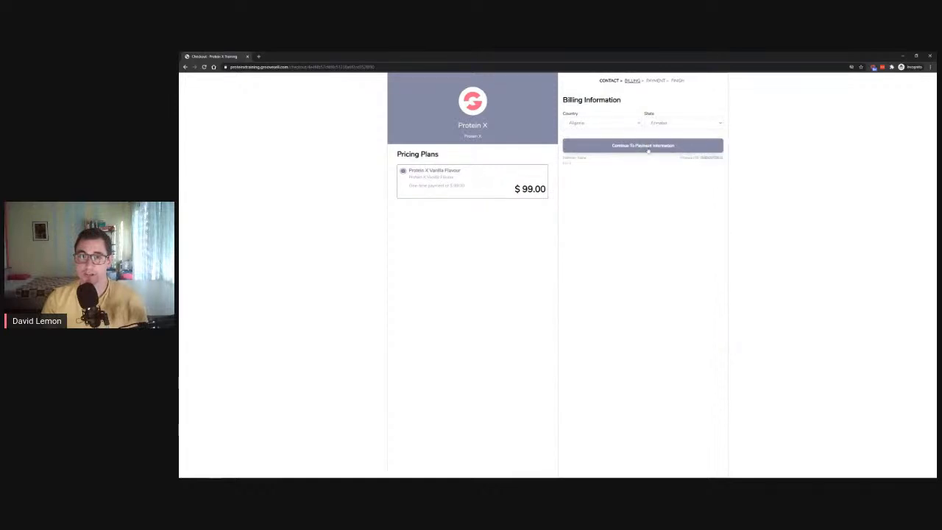
left_click(639, 146)
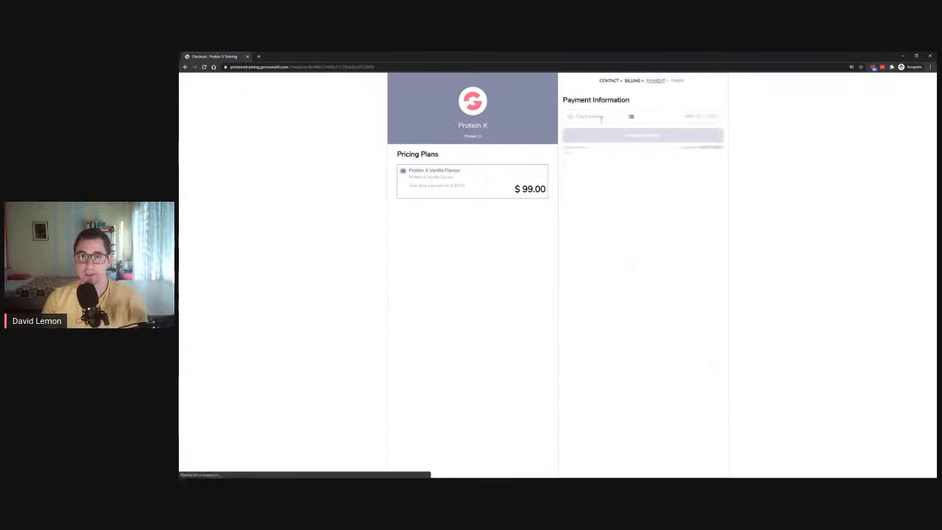
left_click(600, 118)
type("4242 4242 4242 4242 08 / ")
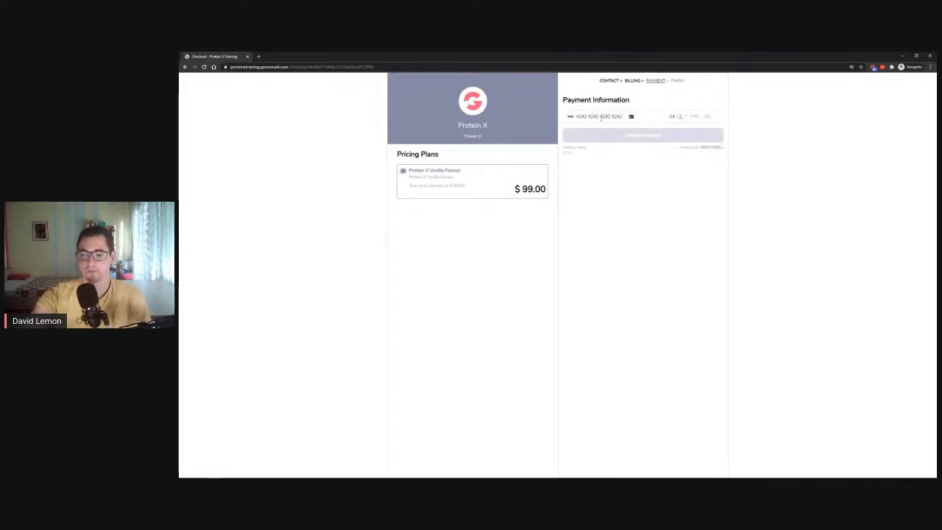
type("25 ")
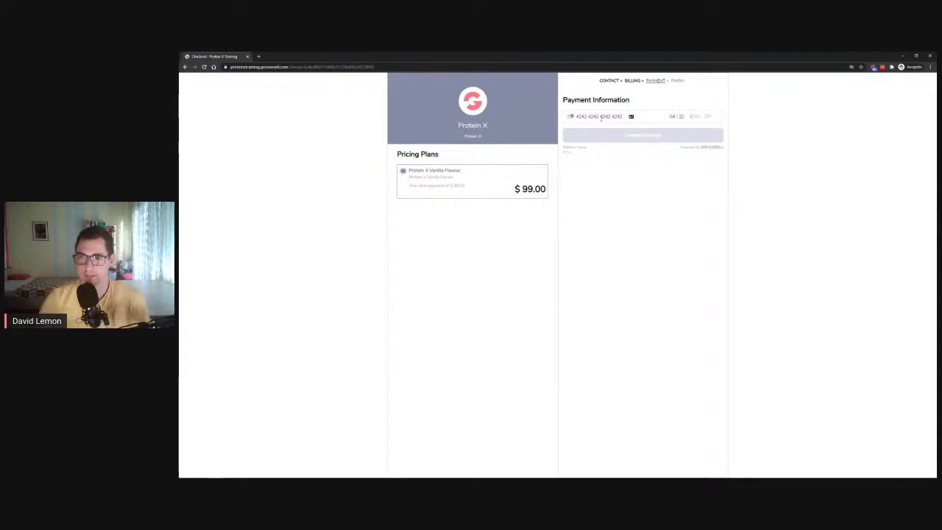
type("123 4567")
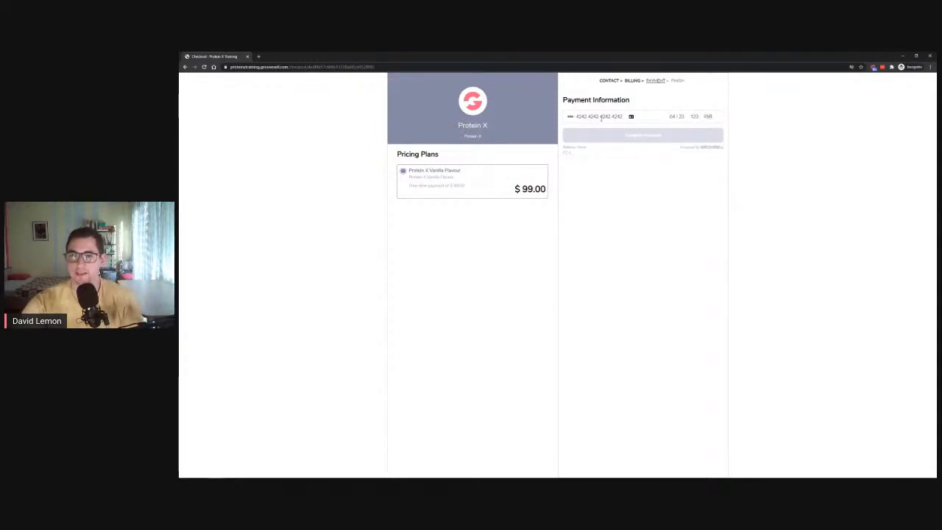
type("8")
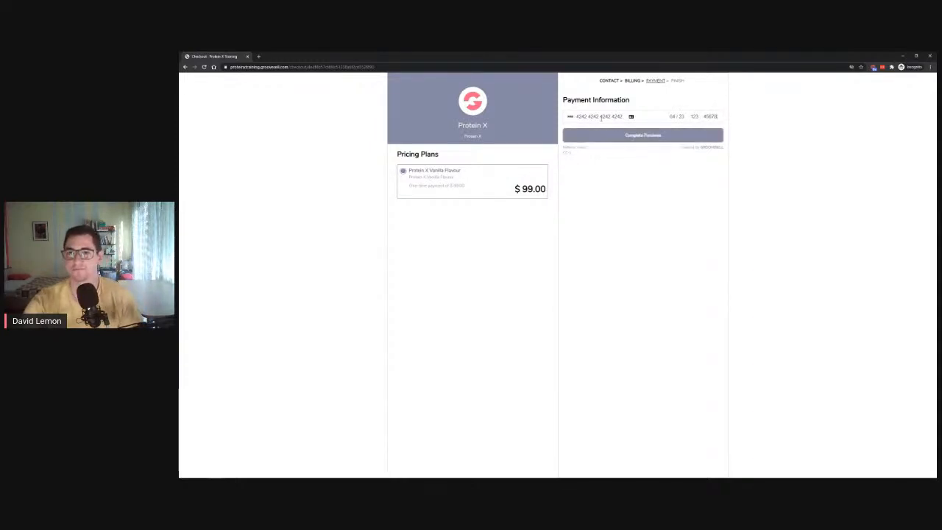
left_click(647, 139)
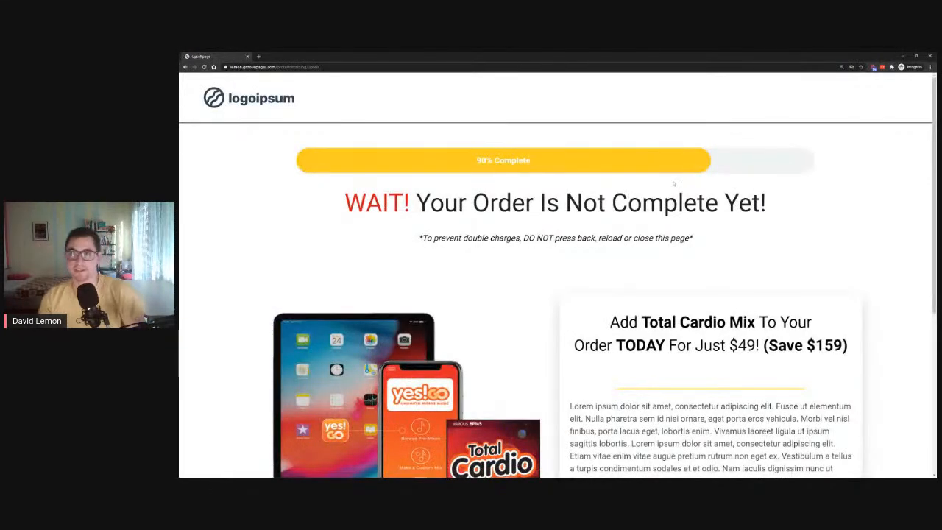
- Zoom the upsell page out and decline Total Cardio Mix via 'No, thanks'
key("ctrl+minus")
key("ctrl+minus")
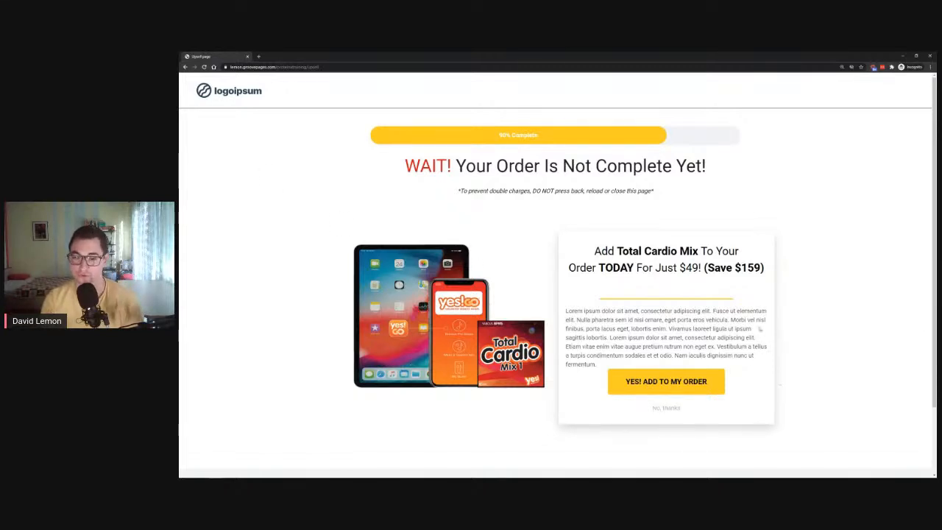
left_click(667, 409)
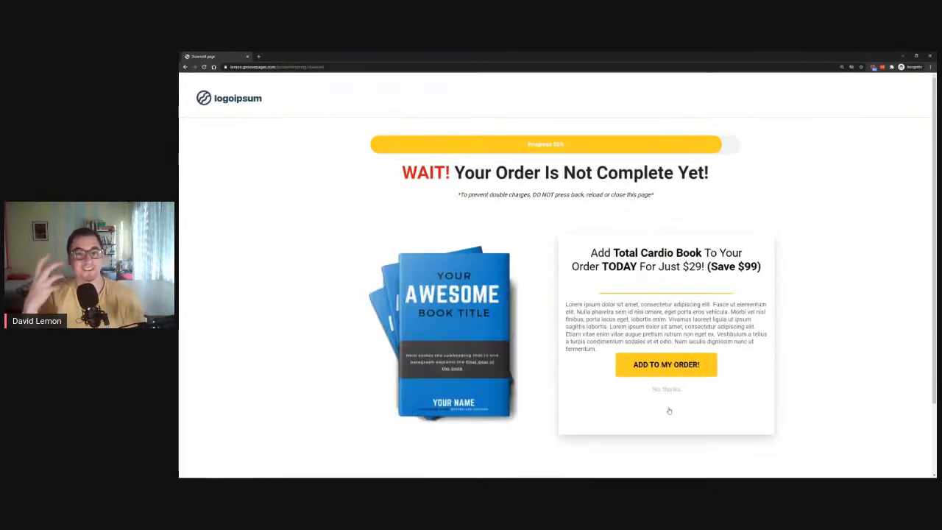
scroll(402, 224, "down", 1)
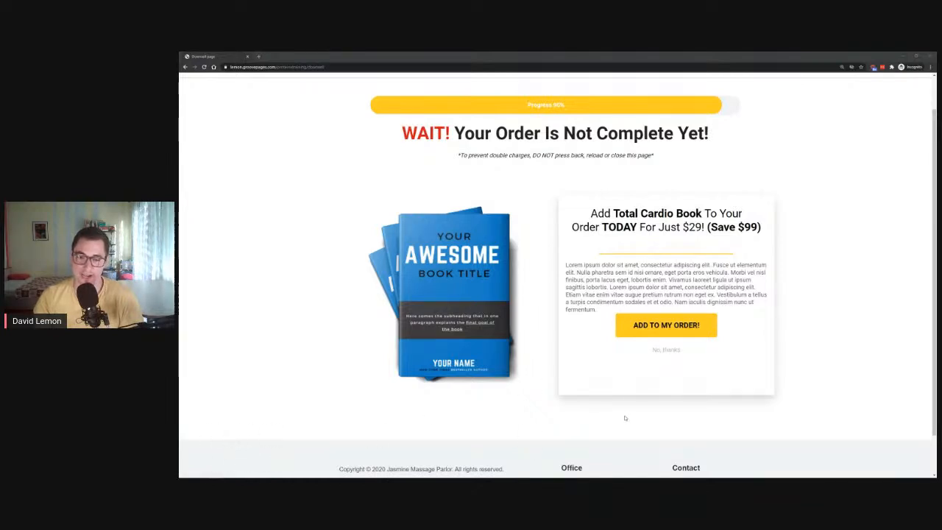
- Decline the Total Cardio Book downsell, review the $99 confirmation and close that window
left_click(665, 351)
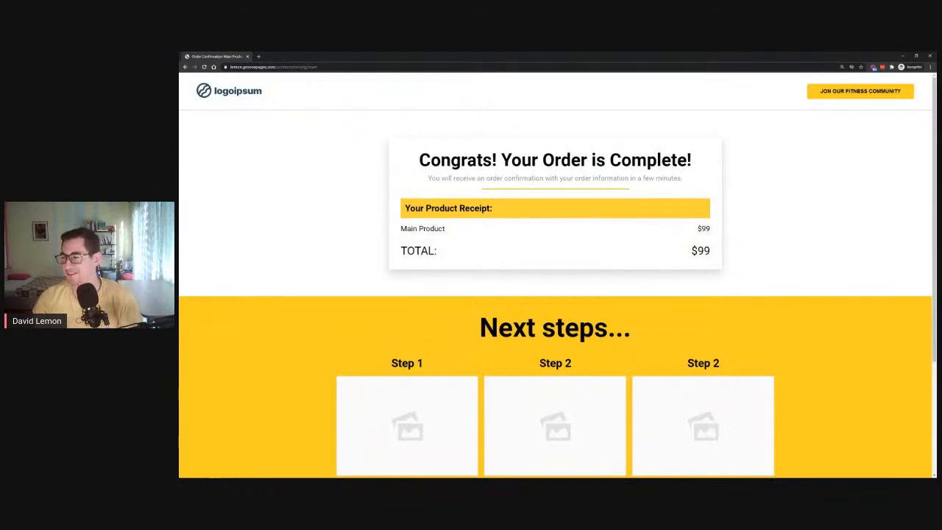
scroll(612, 257, "down", 3)
scroll(594, 250, "up", 3)
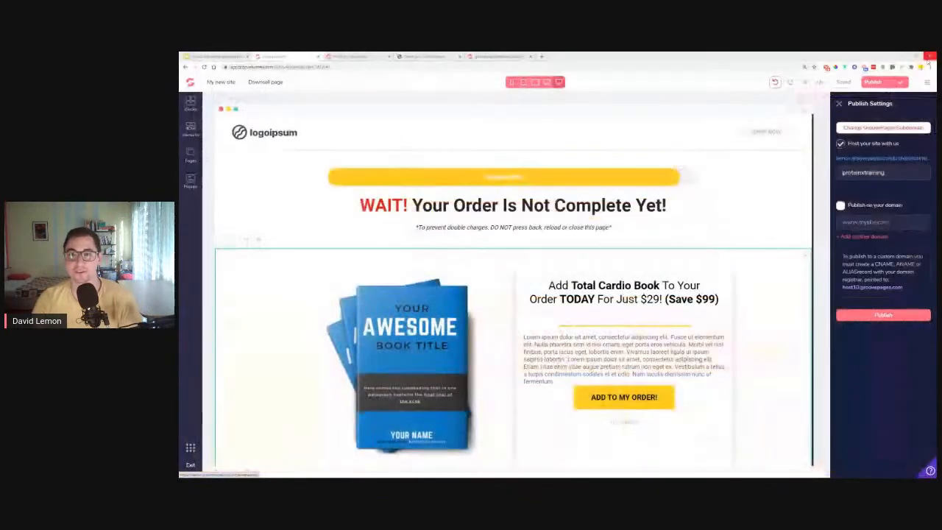
left_click(929, 57)
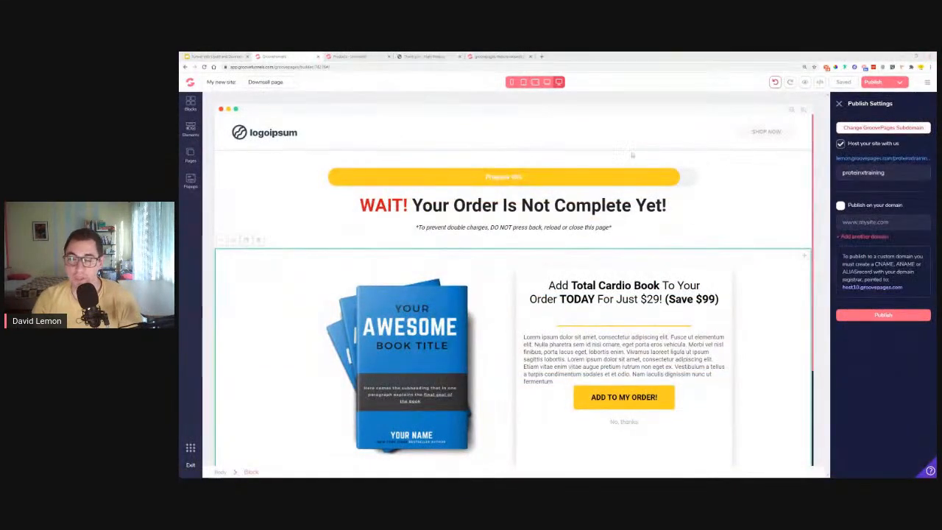
- In Checker Plus, confirm the GrooveSell invoice email shows Protein X with a $99.00 total
left_click(826, 67)
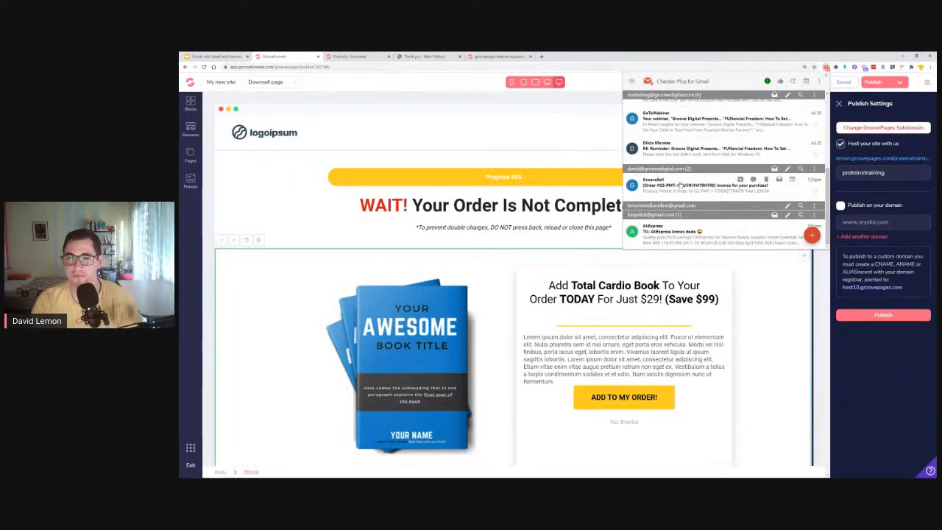
left_click(686, 189)
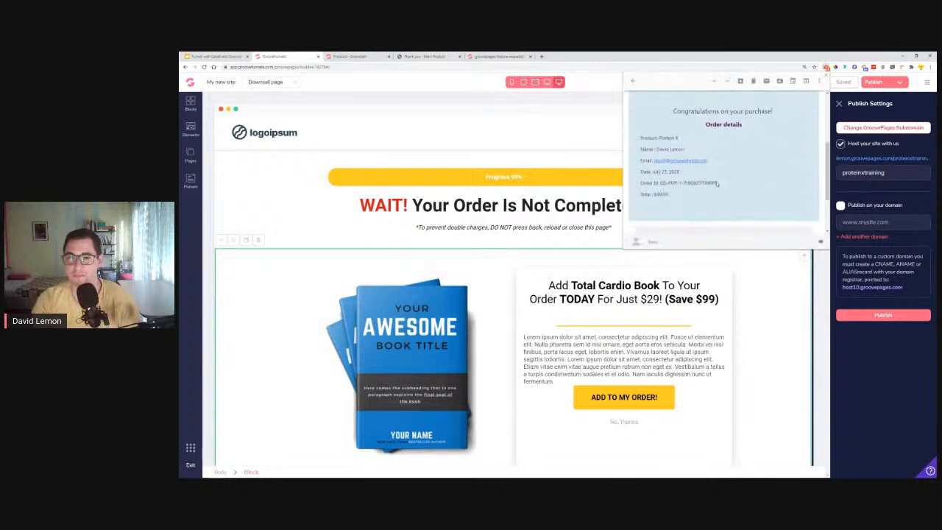
left_click_drag(660, 136, 678, 136)
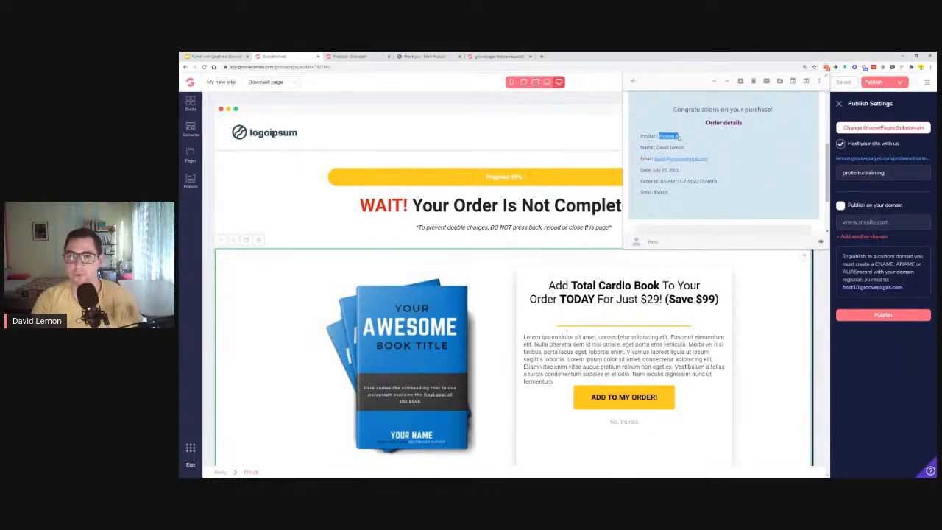
double_click(661, 192)
scroll(686, 165, "up", 1)
left_click_drag(674, 148, 774, 162)
left_click(758, 162)
scroll(750, 165, "down", 3)
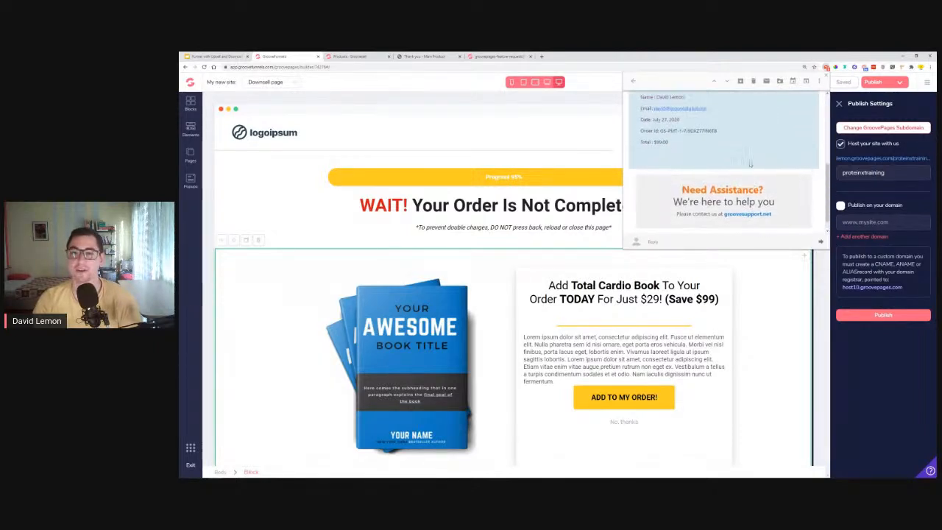
scroll(751, 165, "up", 3)
- Trash the AliExpress email from the inbox list and close Checker Plus
left_click(633, 81)
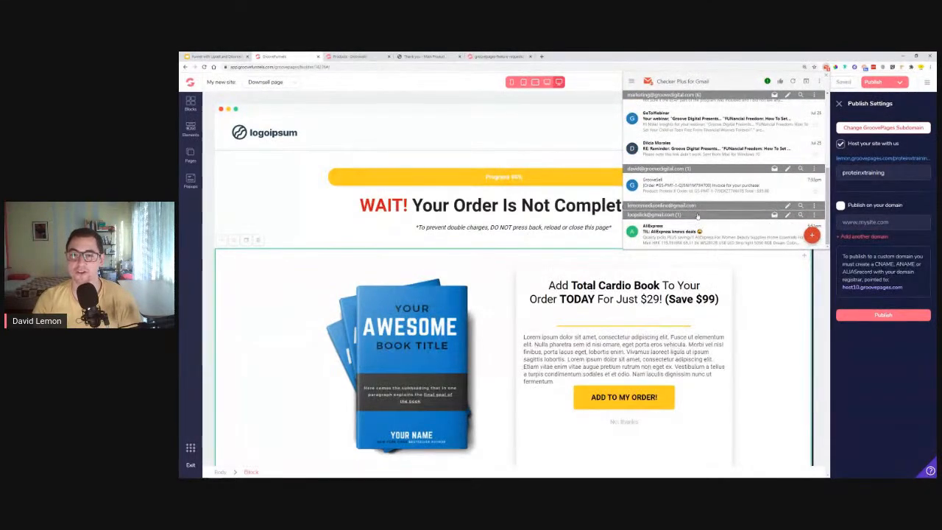
left_click(765, 229)
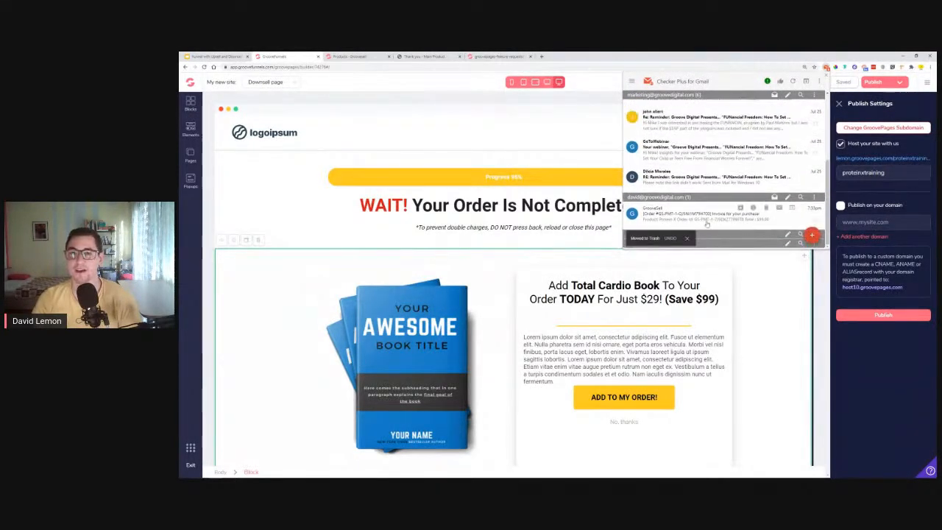
scroll(706, 224, "up", 3)
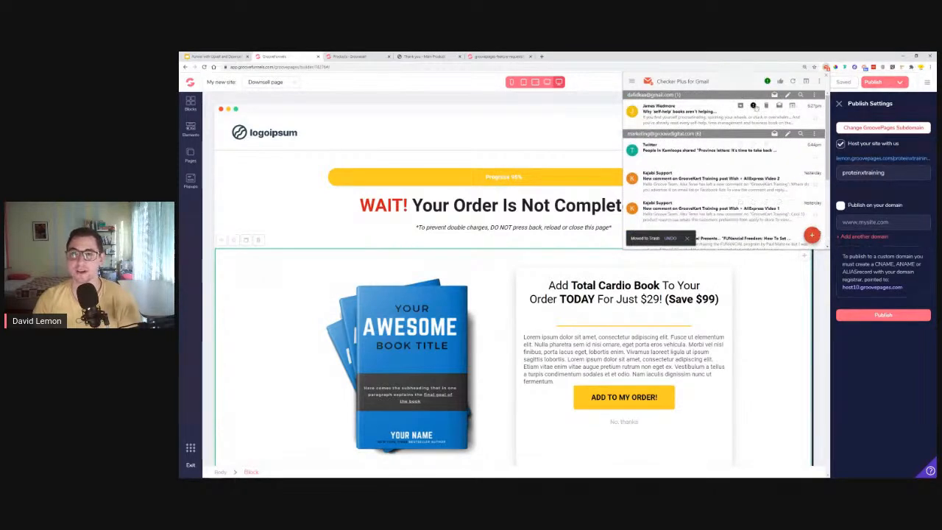
left_click(755, 107)
left_click(768, 294)
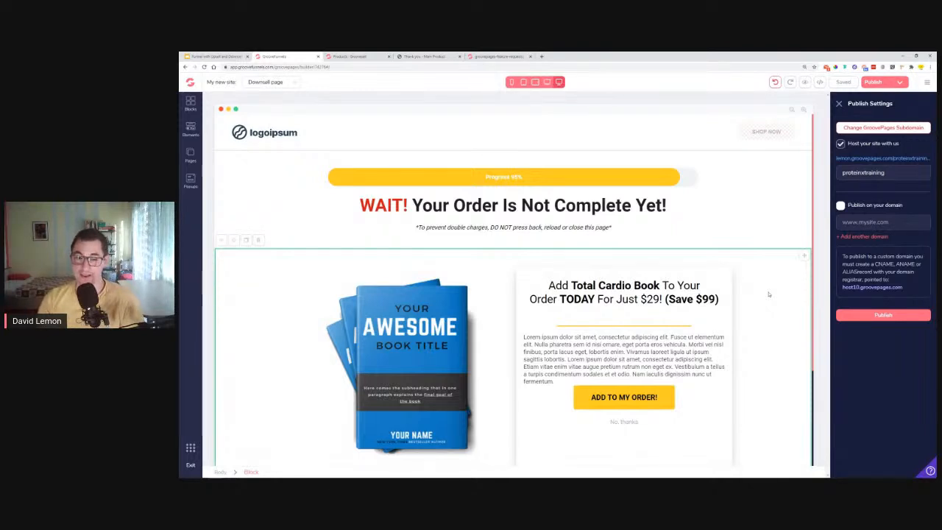
- Switch to the 'Funnel with Upsell and Downsell' deck showing the funnel diagram
scroll(769, 294, "down", 1)
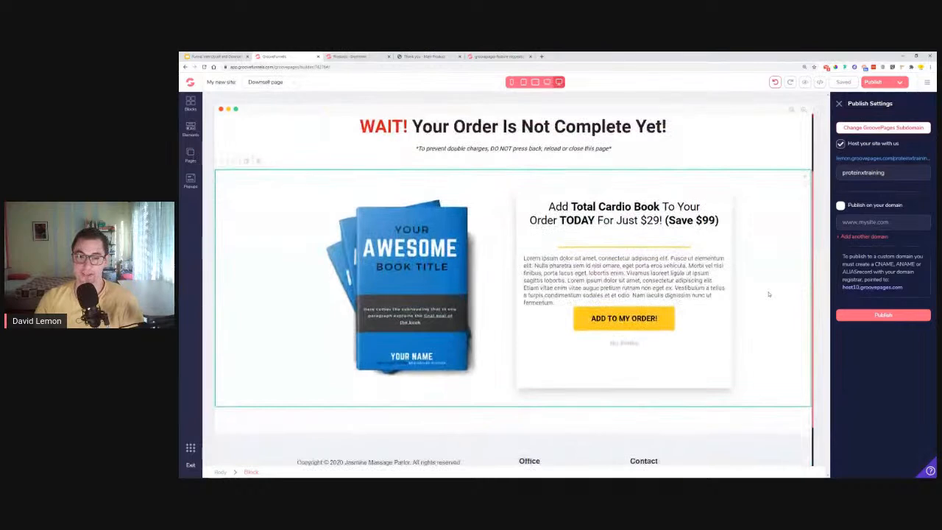
scroll(768, 294, "down", 1)
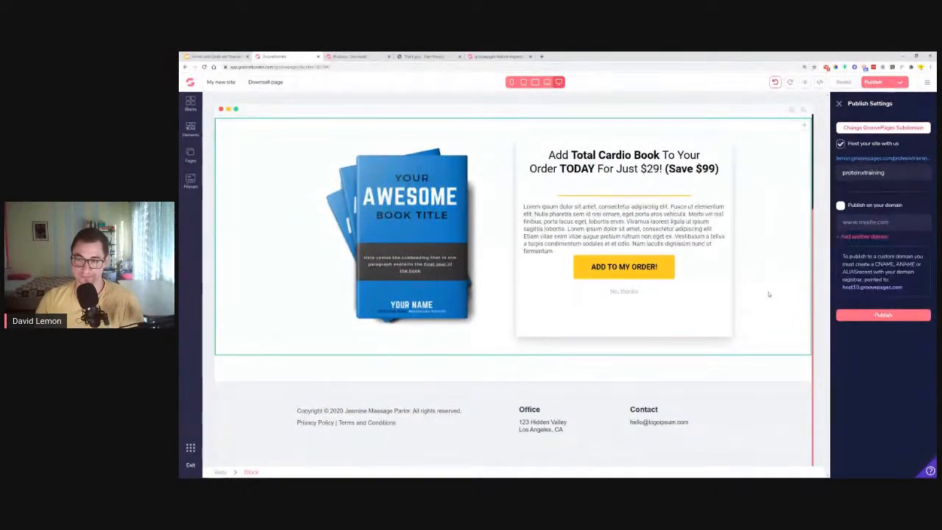
scroll(767, 295, "up", 2)
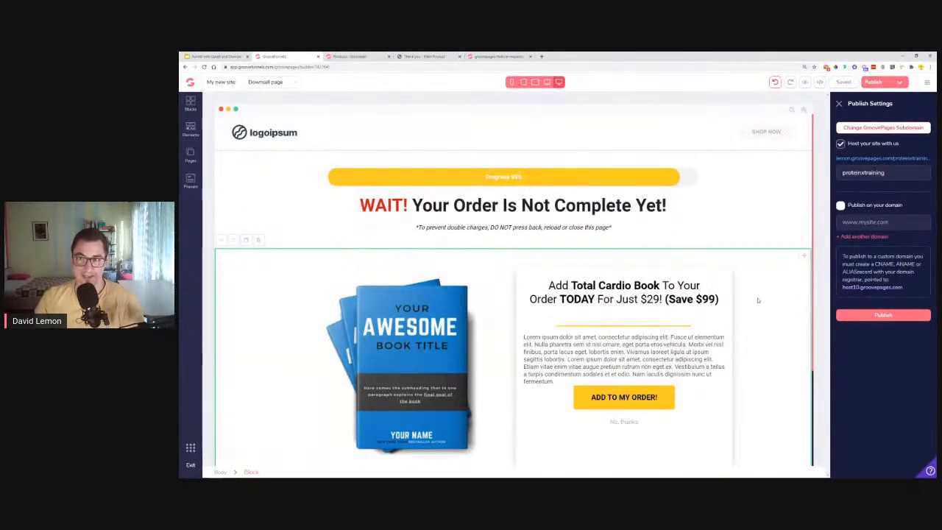
left_click(212, 56)
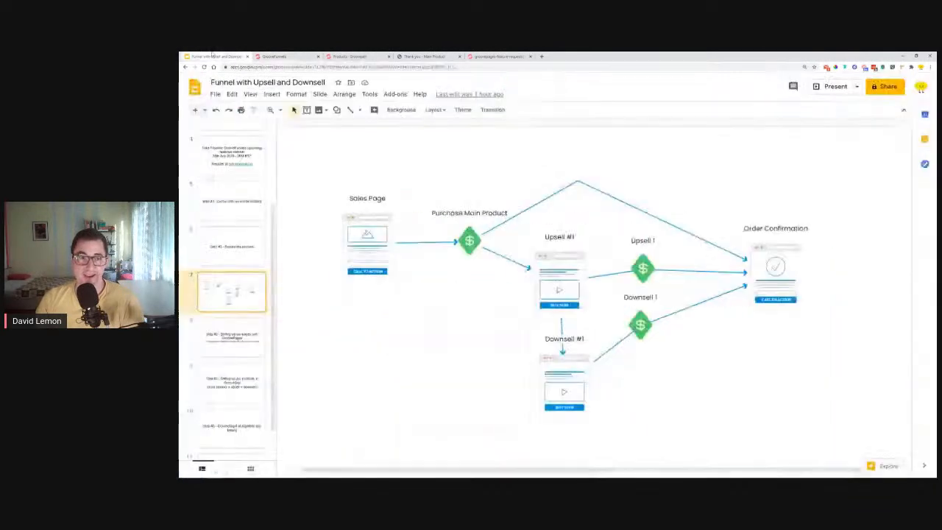
- Look over slide 9 on GrooveSell products, then return to slide 10 'Step #5 - Connecting it all together and testing'
left_click(226, 429)
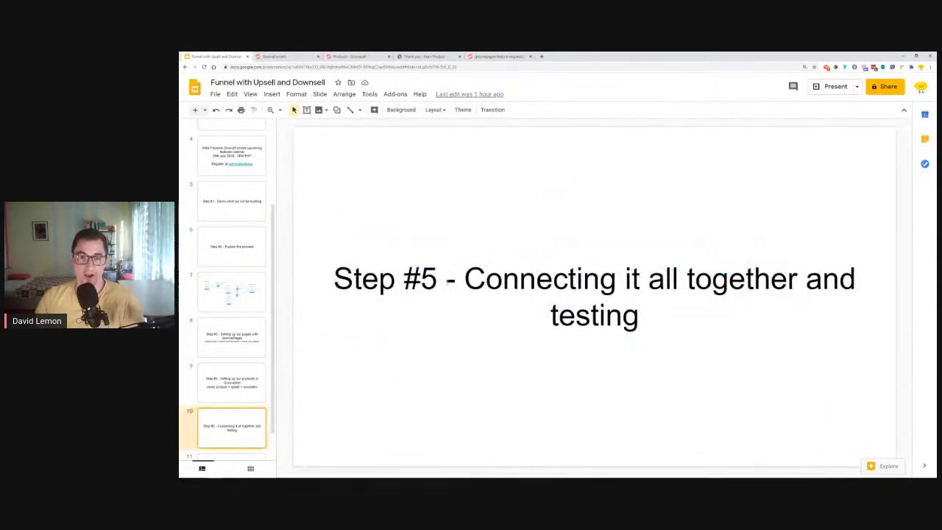
key("Up")
key("Up")
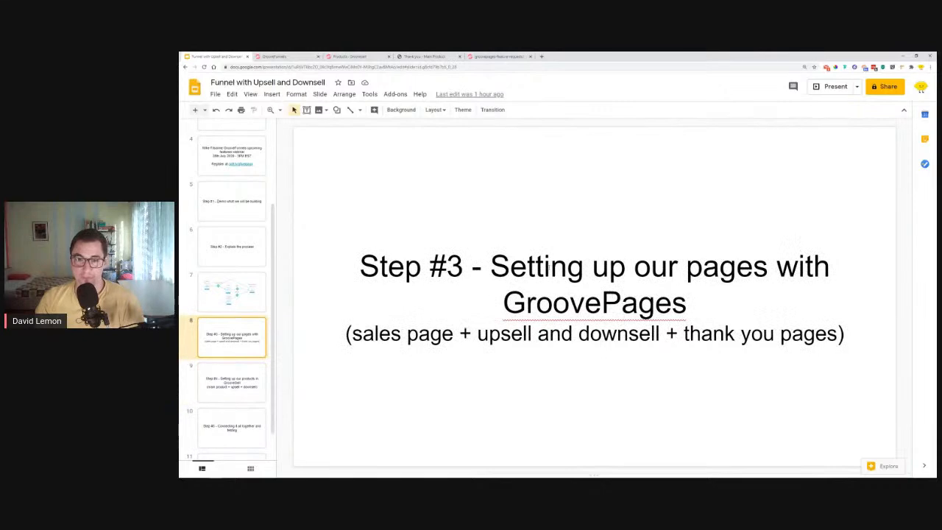
left_click(262, 382)
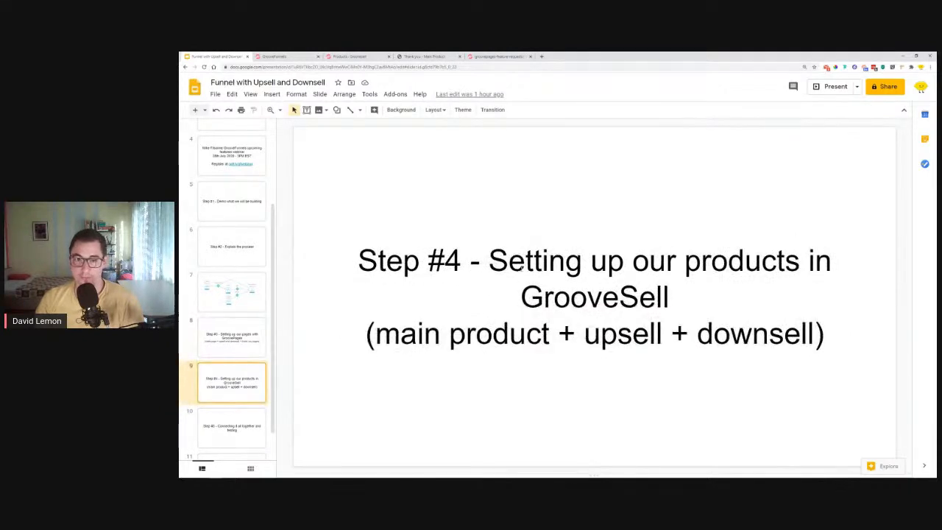
left_click_drag(424, 334, 527, 335)
left_click(752, 332)
left_click(242, 431)
left_click_drag(486, 284, 599, 283)
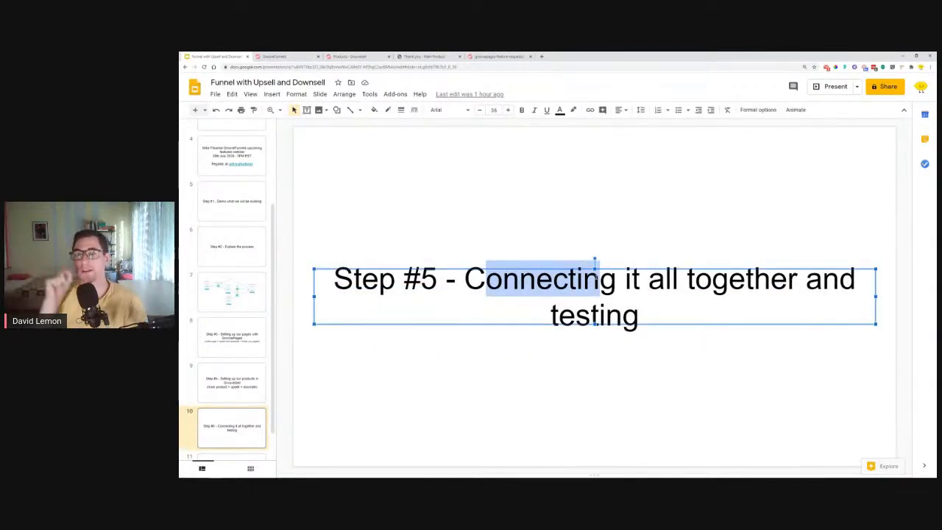
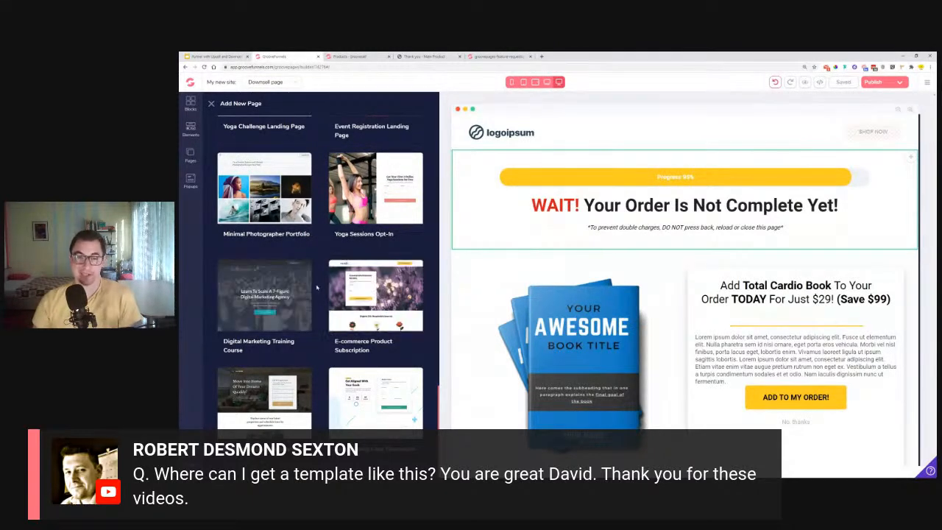
- Browse the Add New Page templates, then close the gallery to return to the site's page list with the Downsell page
scroll(321, 259, "up", 5)
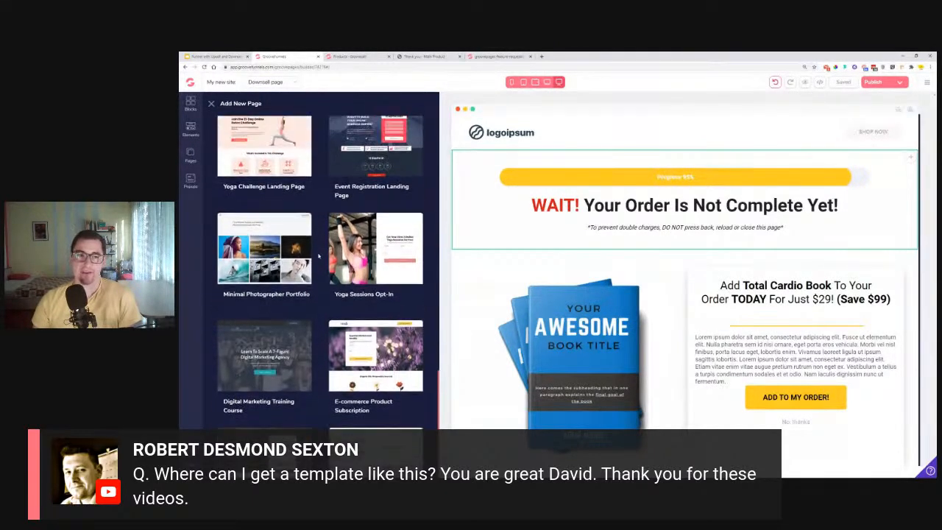
scroll(320, 254, "up", 10)
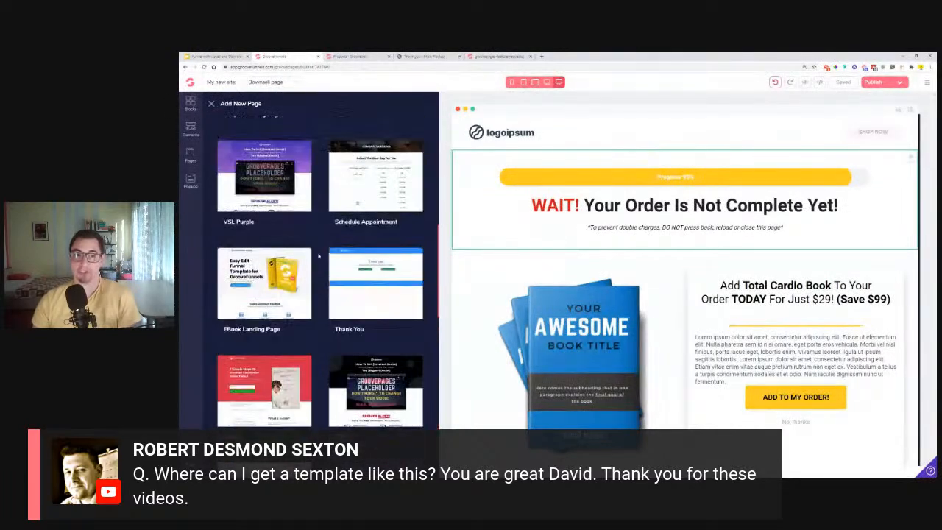
scroll(320, 246, "up", 5)
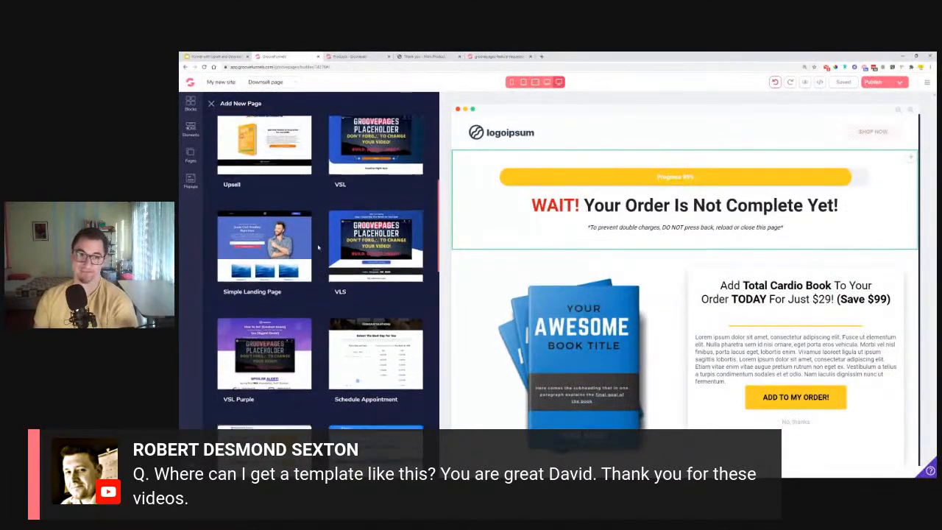
scroll(320, 243, "up", 3)
scroll(316, 239, "down", 10)
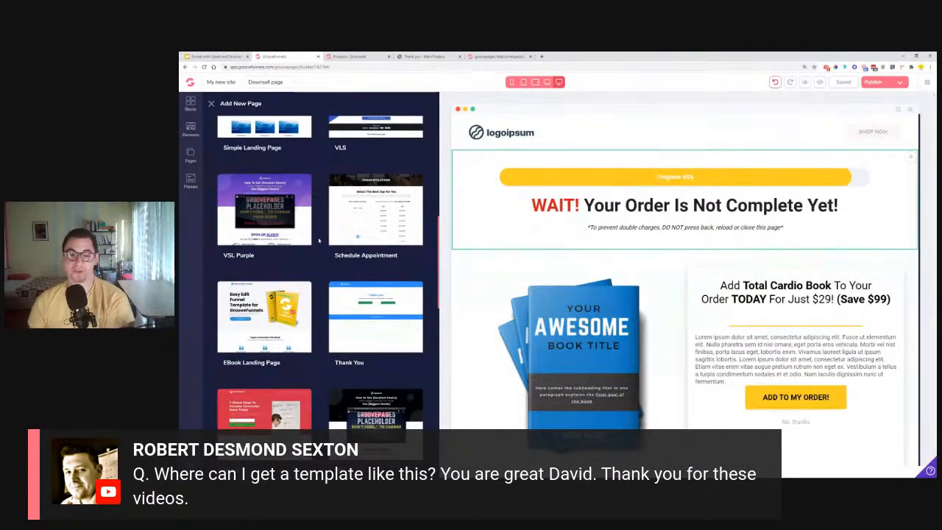
scroll(318, 240, "down", 2)
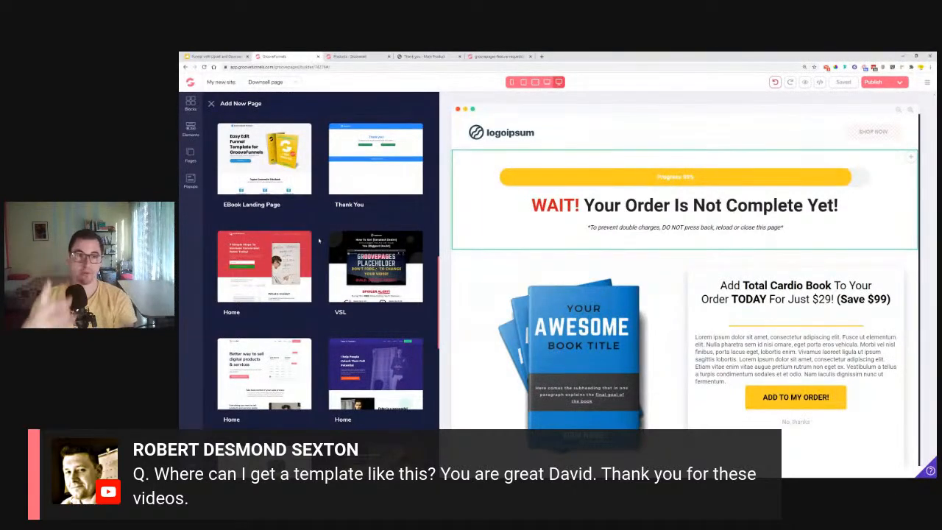
left_click(211, 104)
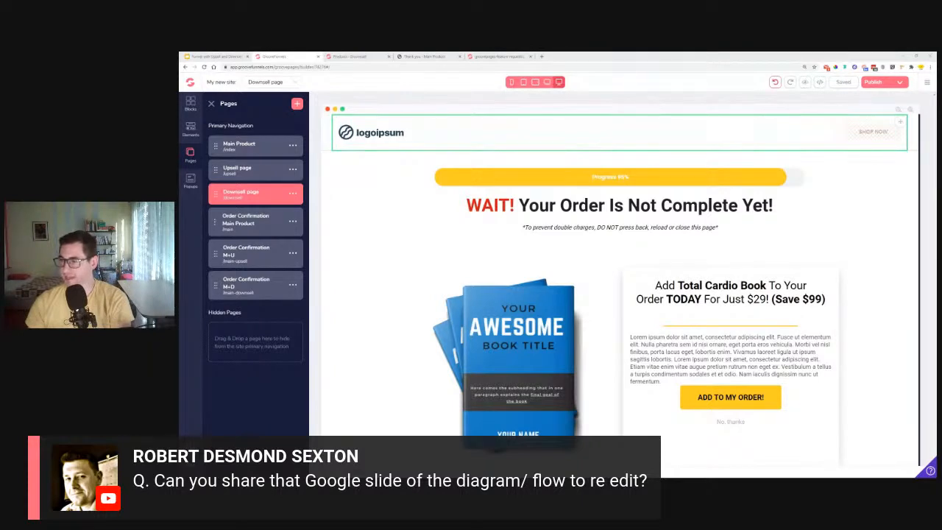
- In a new tab, search for 'funnelytics' and open the funnelytics.io homepage
left_click(541, 56)
type("f")
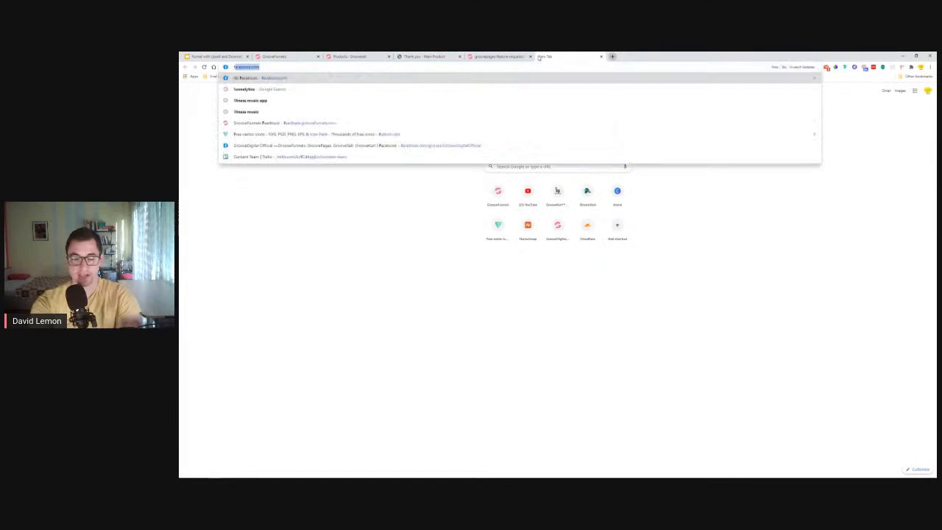
type("unnel")
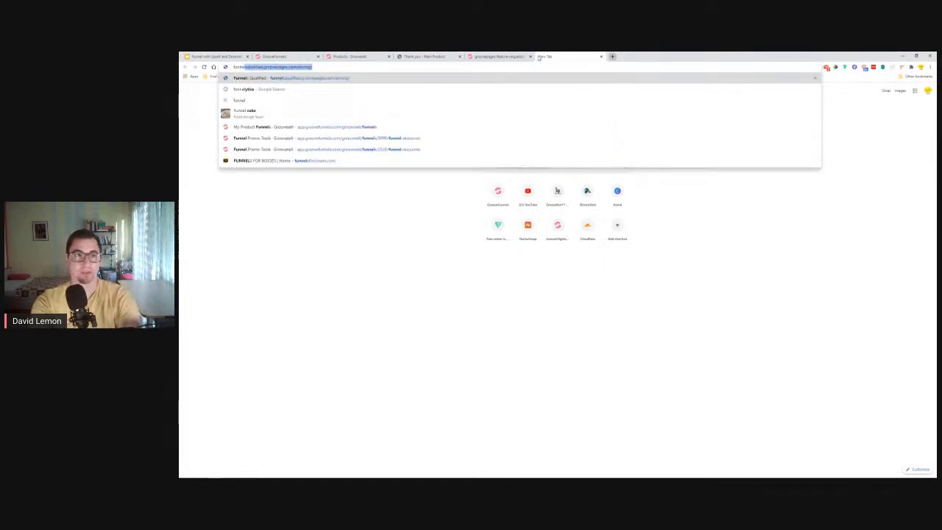
key("Down")
key("Return")
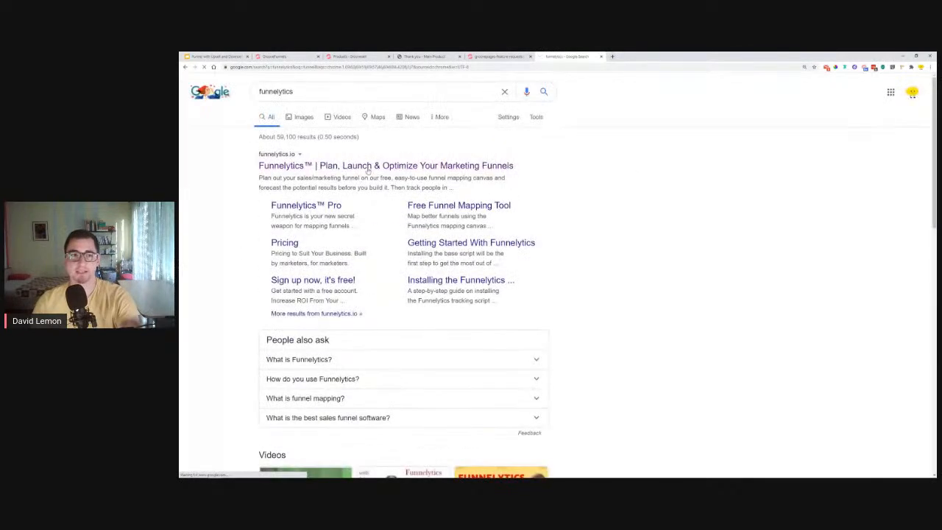
left_click(368, 169)
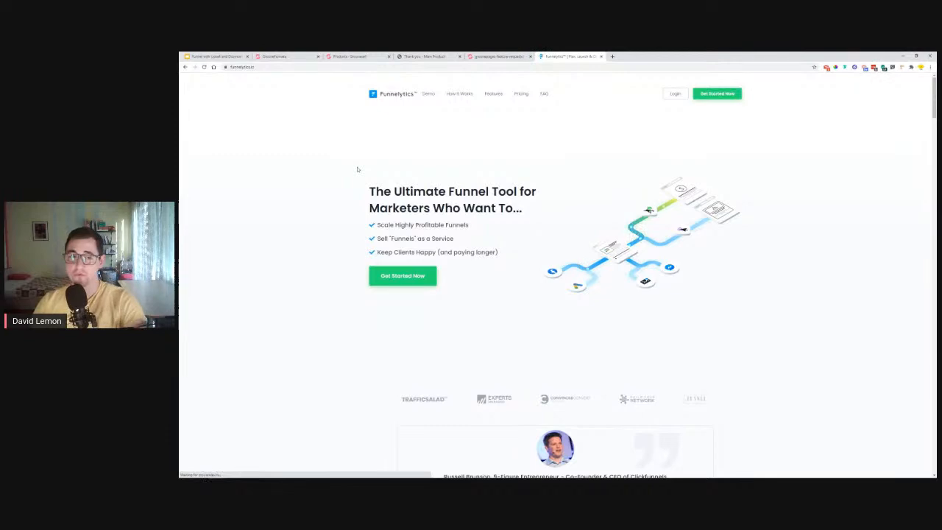
- Scroll through the Funnelytics homepage and view its Pricing plans
scroll(731, 217, "down", 2)
scroll(731, 206, "down", 10)
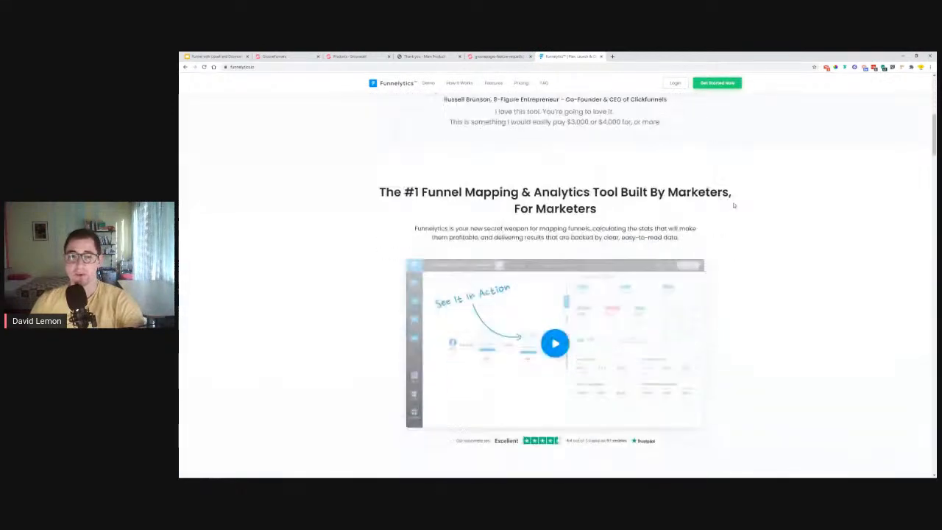
scroll(791, 191, "down", 3)
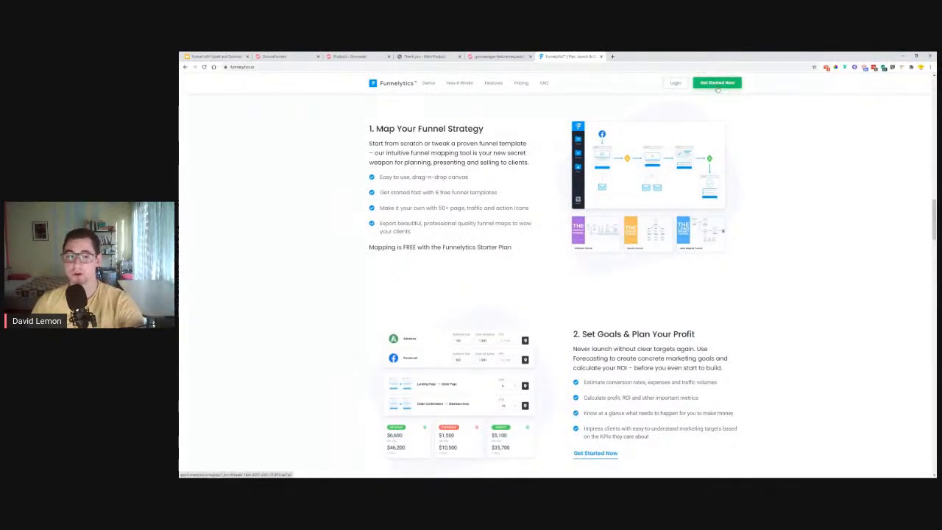
left_click(521, 83)
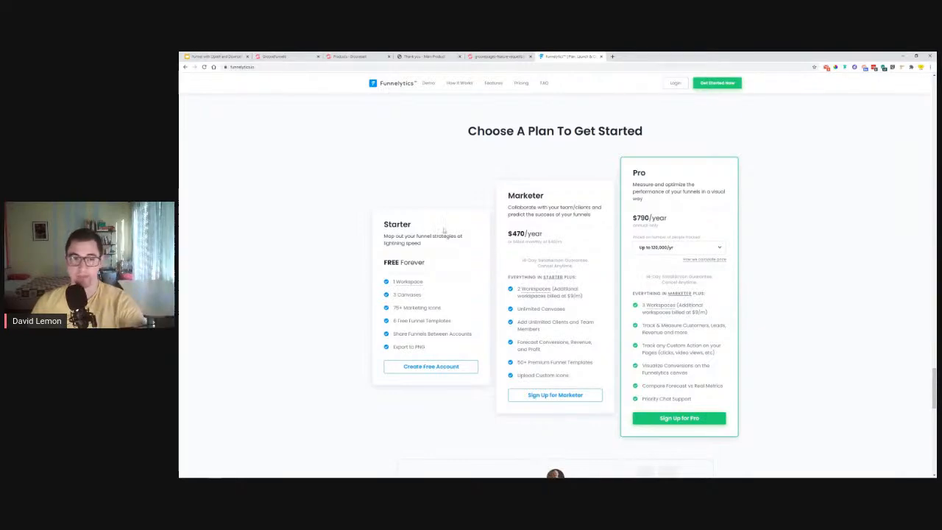
scroll(375, 229, "up", 1)
scroll(375, 230, "up", 10)
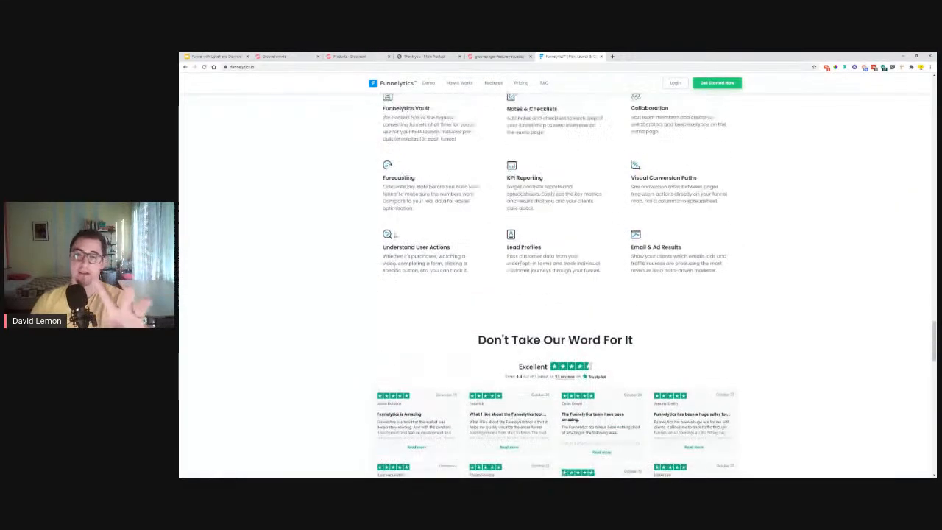
- Check the funnel diagram slide in the deck, then log in to Funnelytics
left_click(215, 56)
left_click(231, 255)
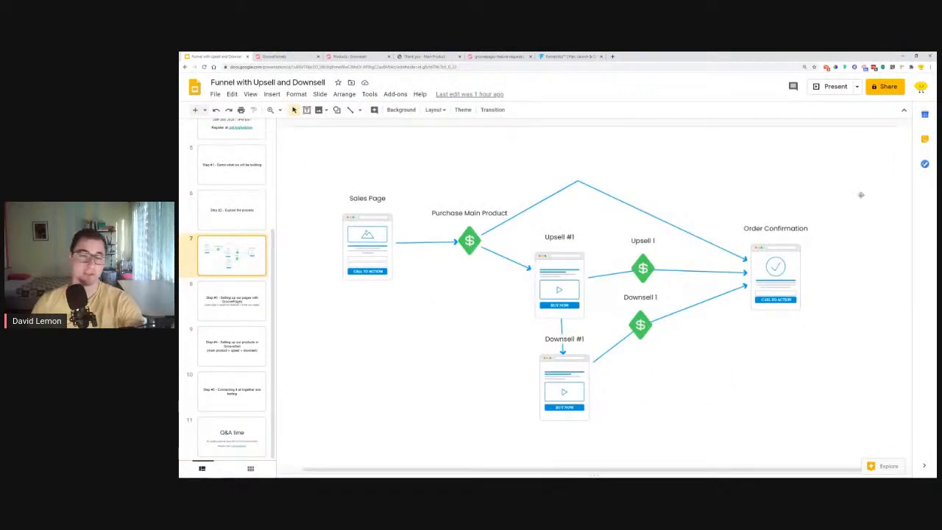
left_click(581, 56)
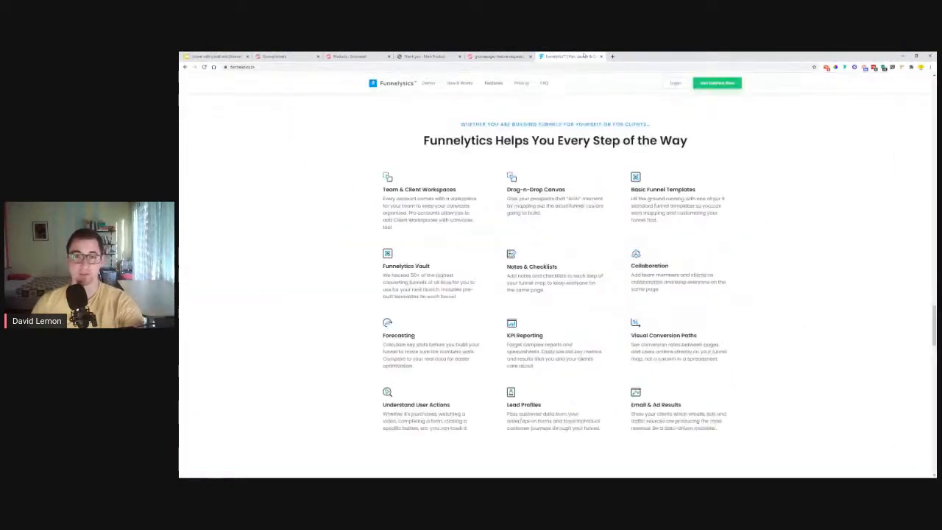
left_click(674, 84)
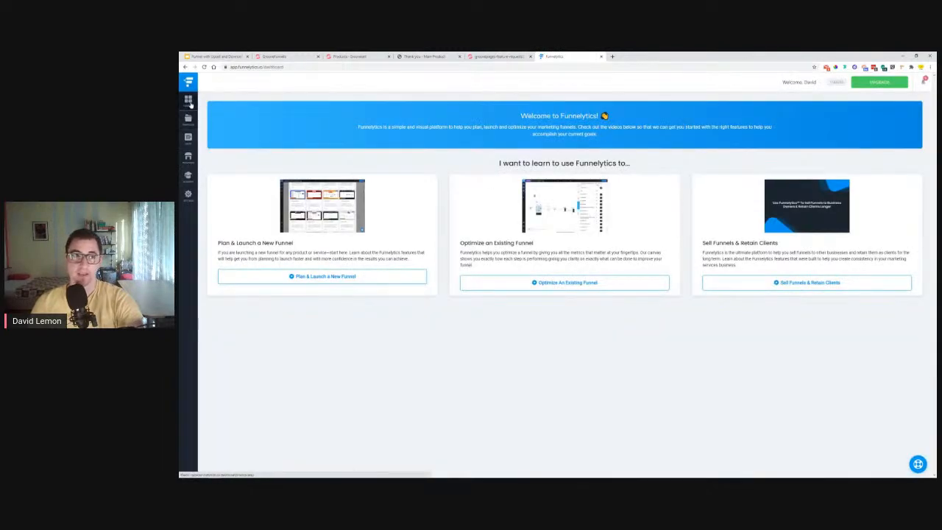
- Open the My Funnel map in the My Site workspace
left_click(187, 118)
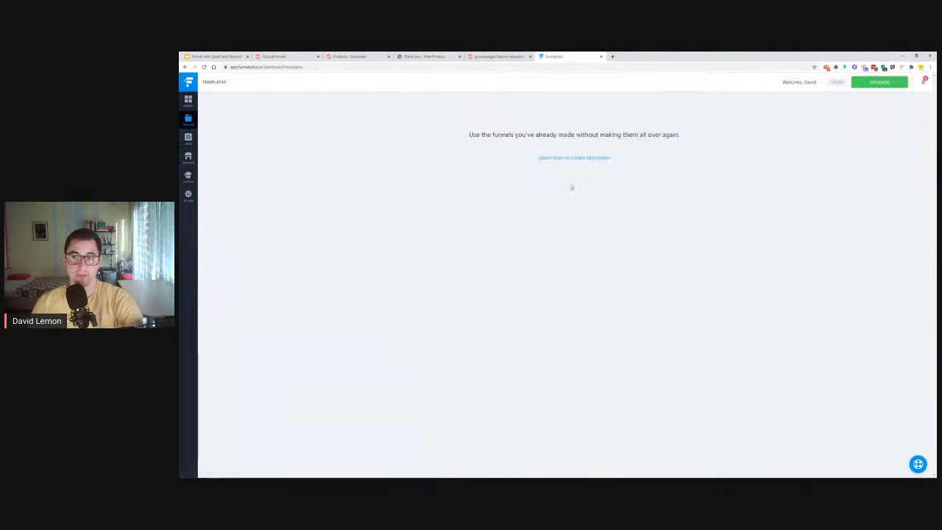
left_click(188, 101)
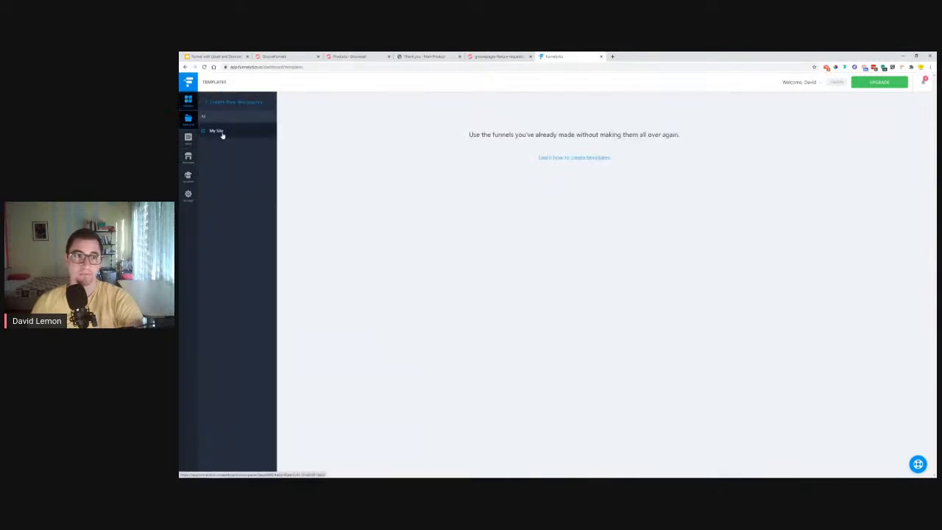
left_click(221, 132)
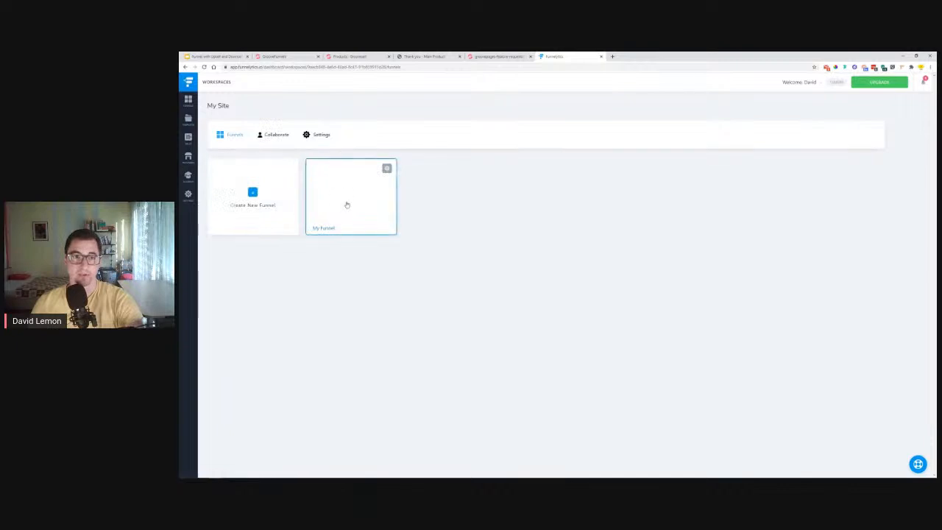
left_click(346, 204)
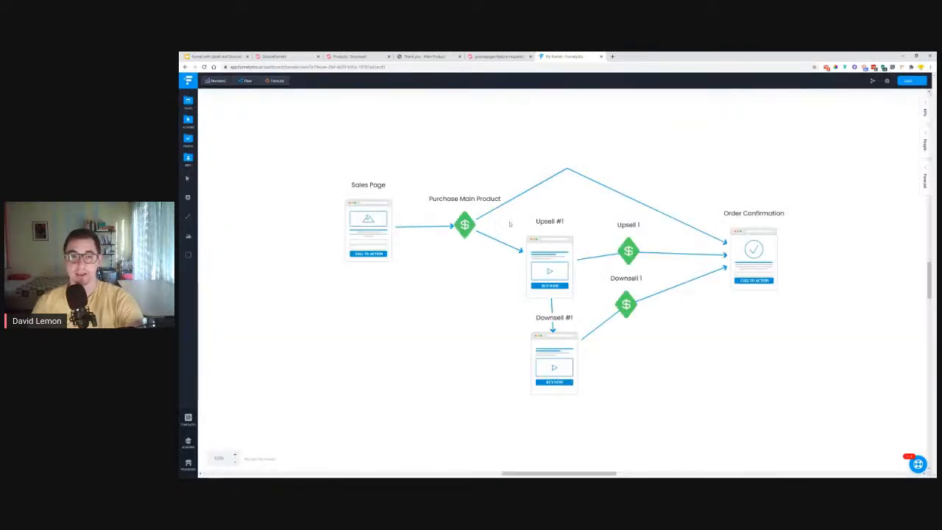
- Remove the Purchase Main Product to Order Confirmation link and rearrange the Sales Page, upsell and downsell nodes
left_click_drag(567, 170, 507, 231)
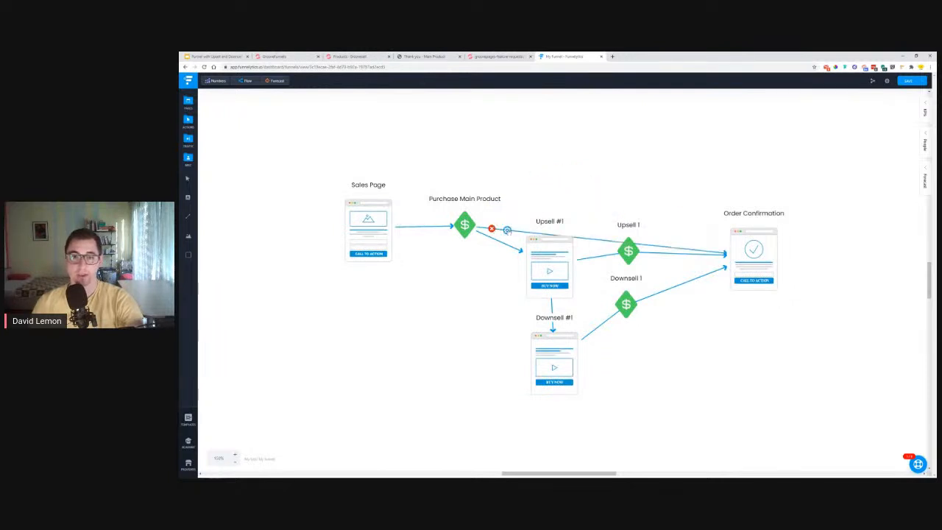
left_click(492, 229)
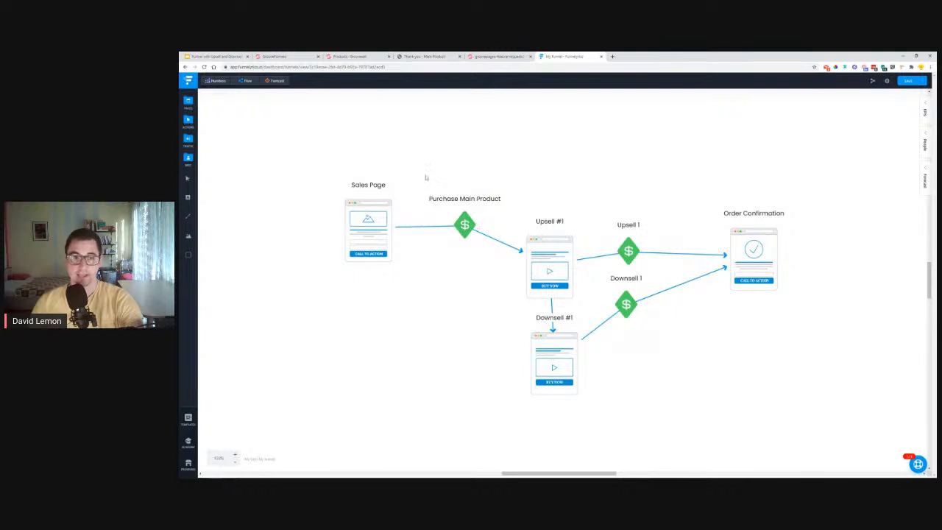
left_click_drag(374, 232, 411, 250)
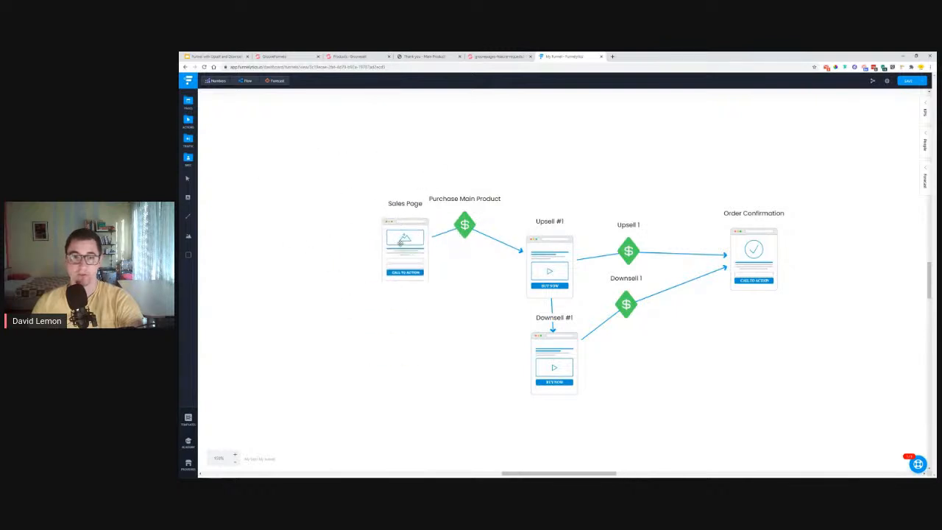
left_click_drag(550, 257, 545, 184)
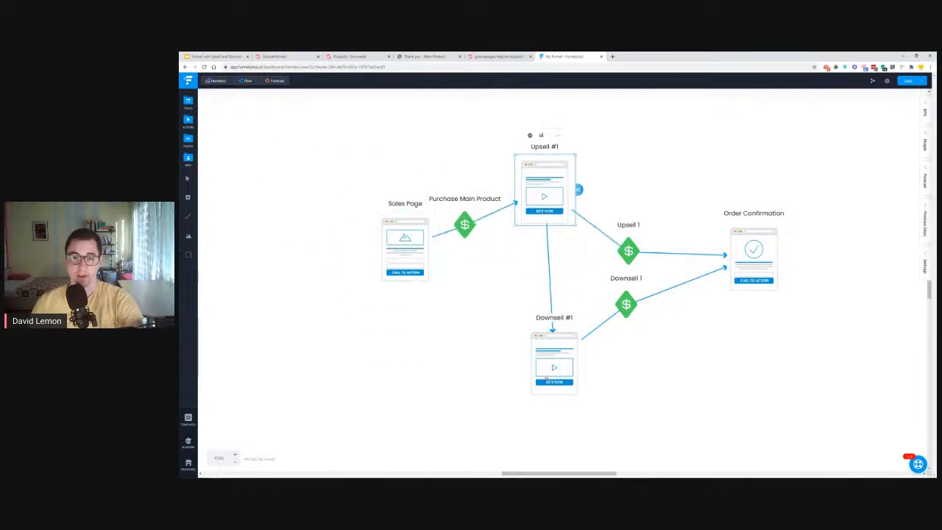
left_click_drag(553, 357, 504, 335)
left_click_drag(624, 307, 636, 362)
left_click_drag(628, 254, 629, 233)
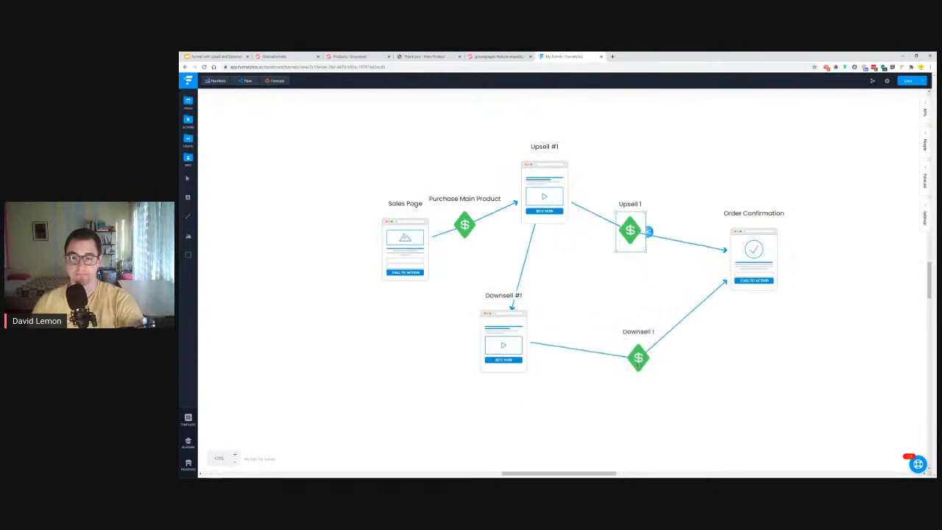
left_click_drag(629, 368, 601, 309)
left_click_drag(503, 335, 542, 321)
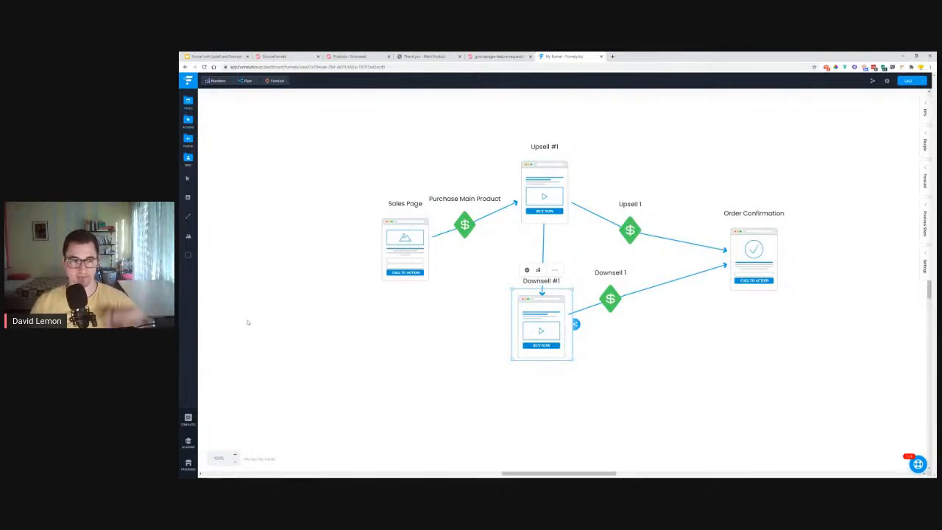
- Browse the Premium Templates in the Templates vault, close it, and return to the slide deck
left_click(190, 421)
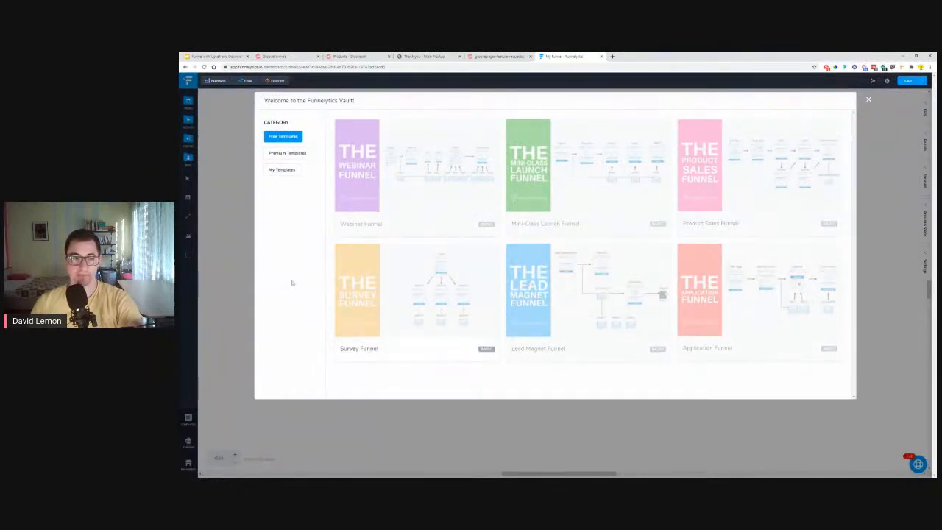
left_click(279, 154)
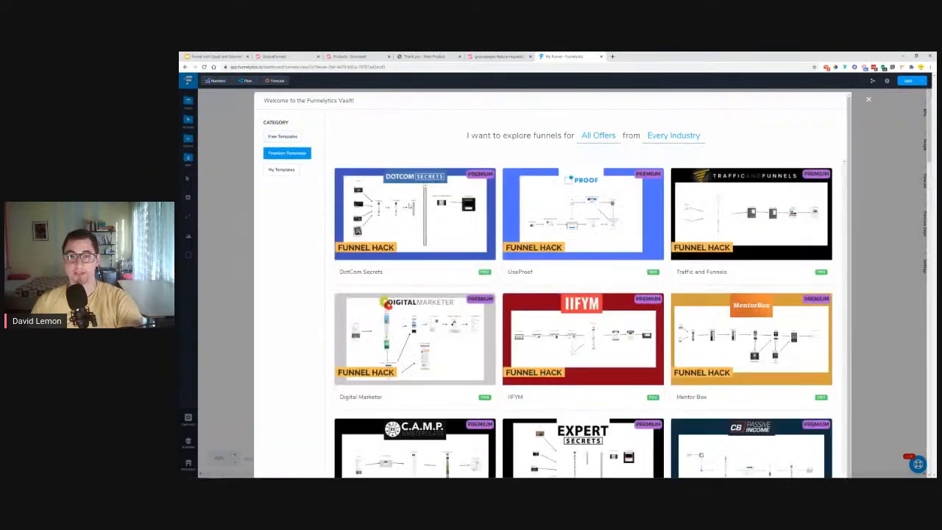
scroll(581, 331, "down", 2)
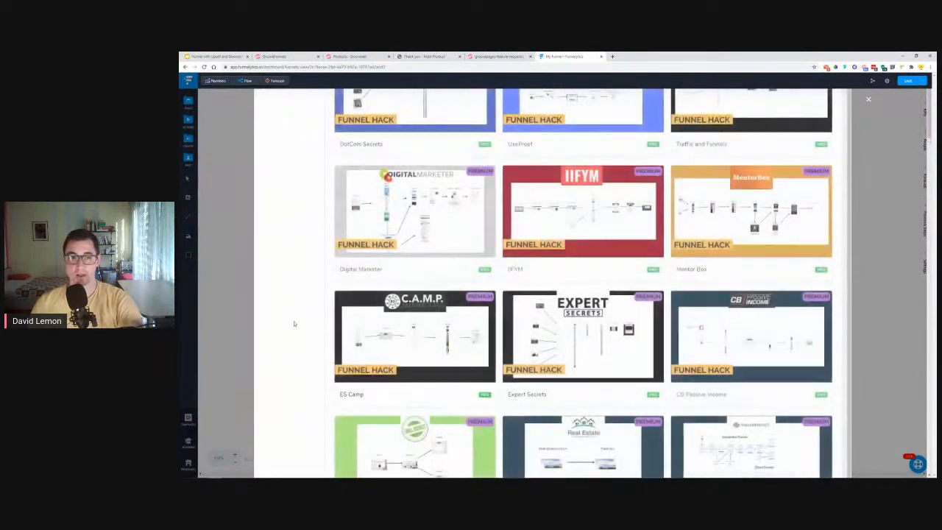
scroll(283, 305, "up", 1)
scroll(287, 304, "up", 3)
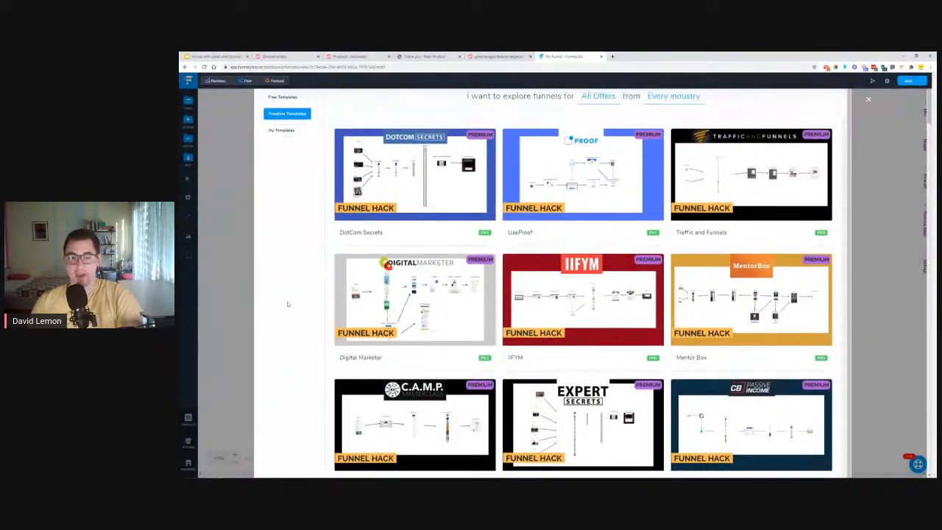
left_click(867, 100)
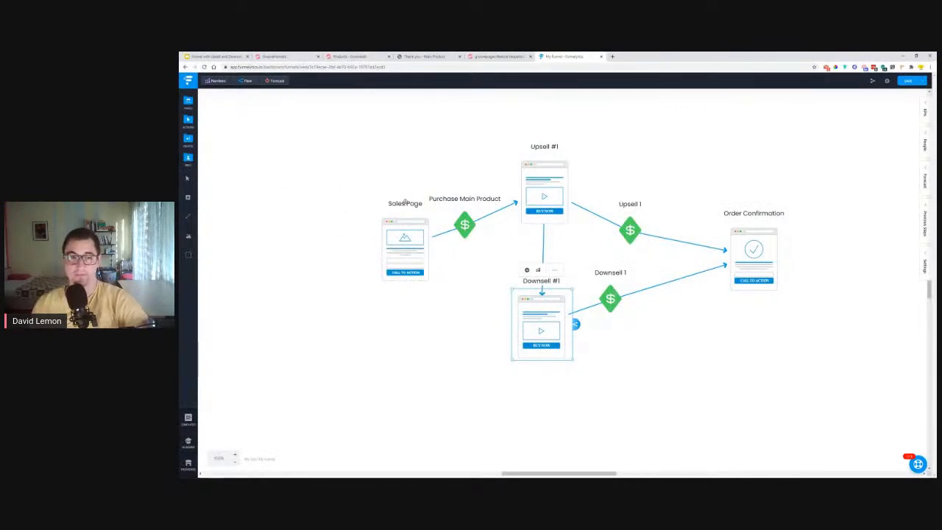
left_click(627, 124)
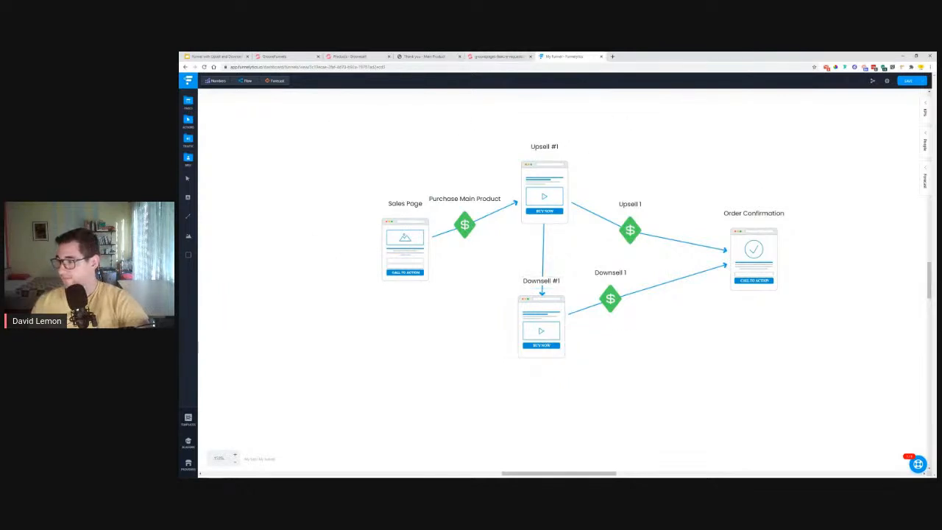
left_click(213, 56)
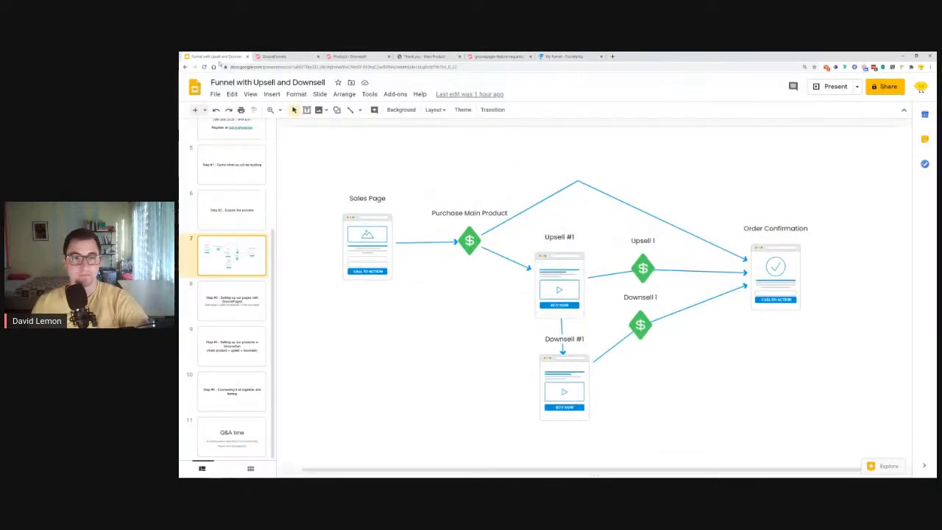
- Move the deck to slide 11 'Q&A time' and open a blank browser tab
left_click(231, 427)
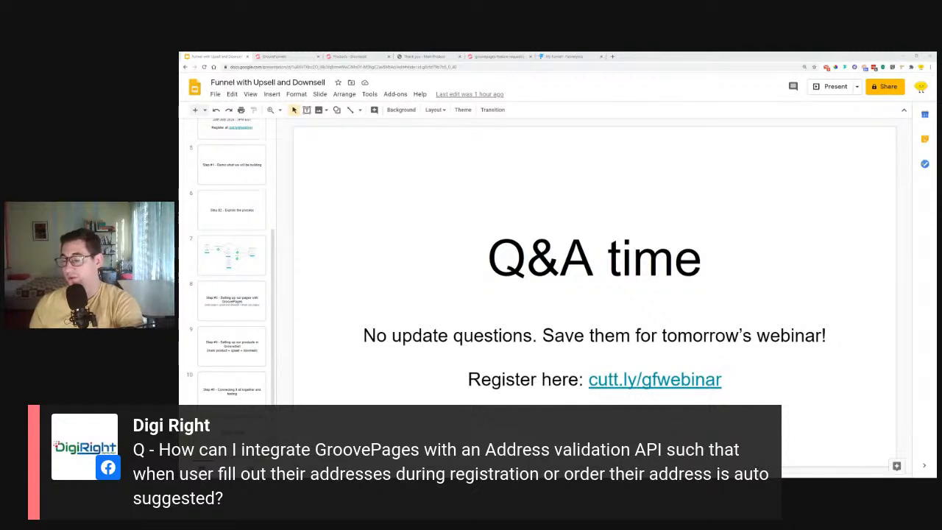
left_click(612, 56)
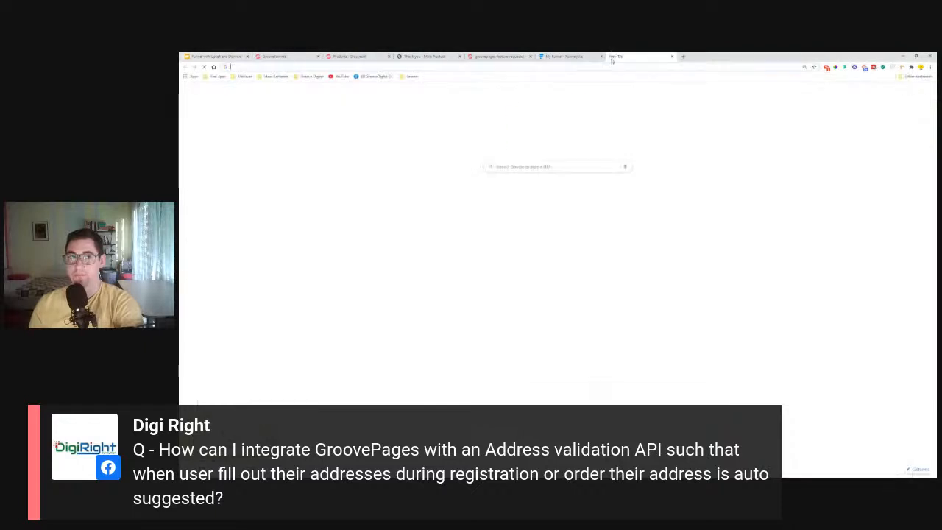
- Load feedback.groovefunnels.com, open the groovesell-feature-requests board, then go back to the slide deck
type("fe")
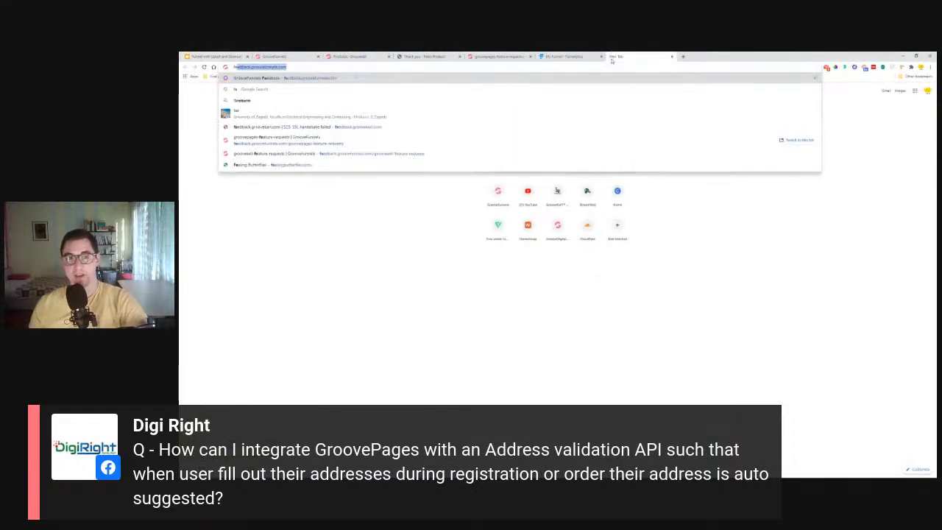
key("Return")
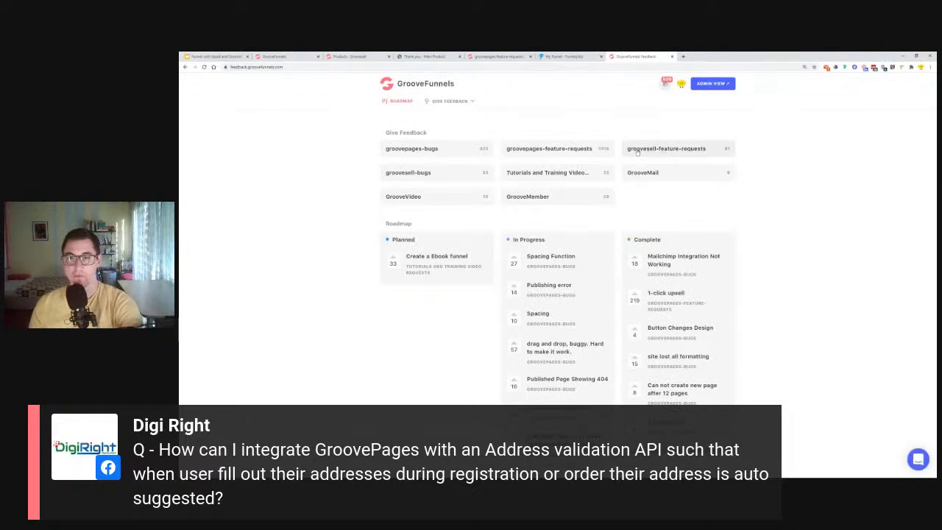
left_click(683, 149)
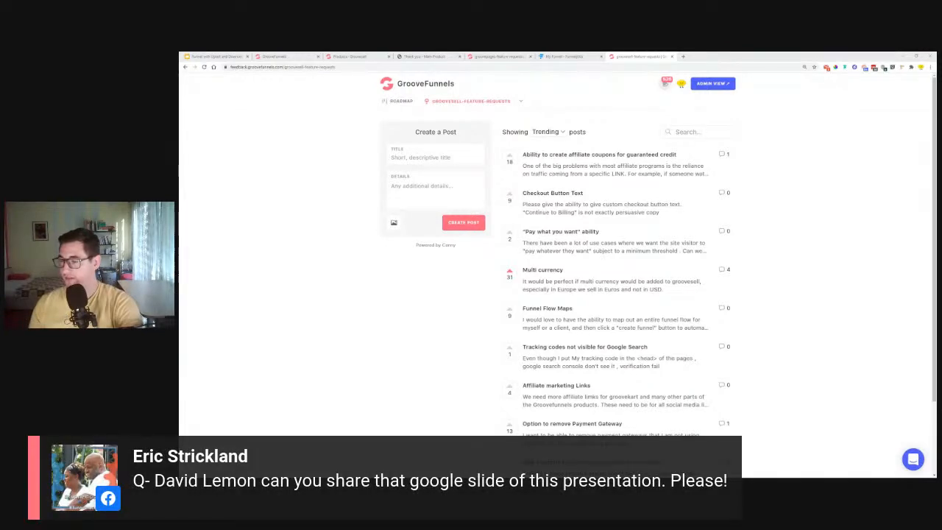
left_click(221, 56)
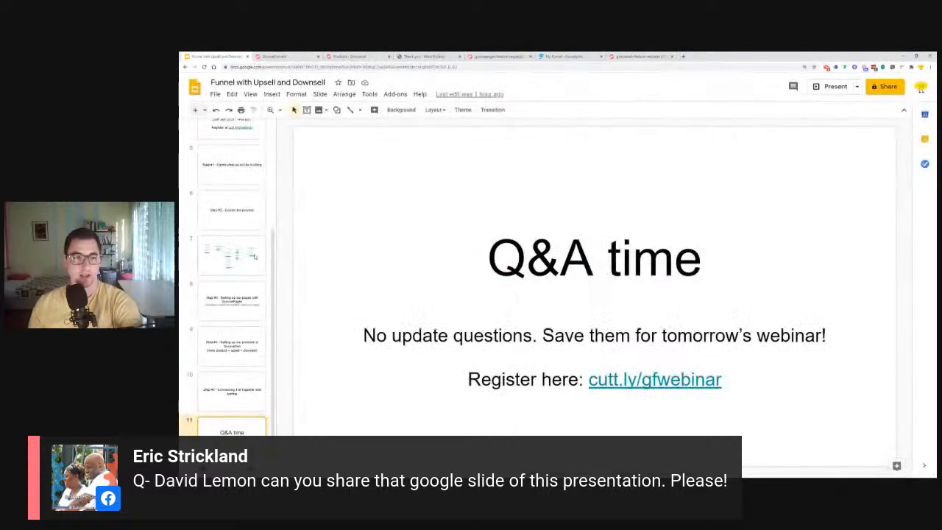
- Copy the Google Slides deck's share link from the Share dialog, leaving access restricted
left_click(883, 86)
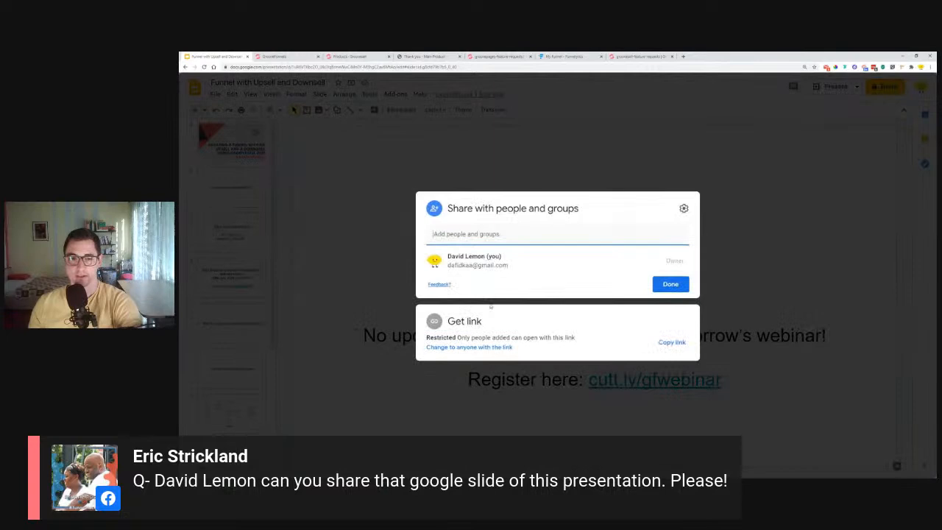
left_click(666, 343)
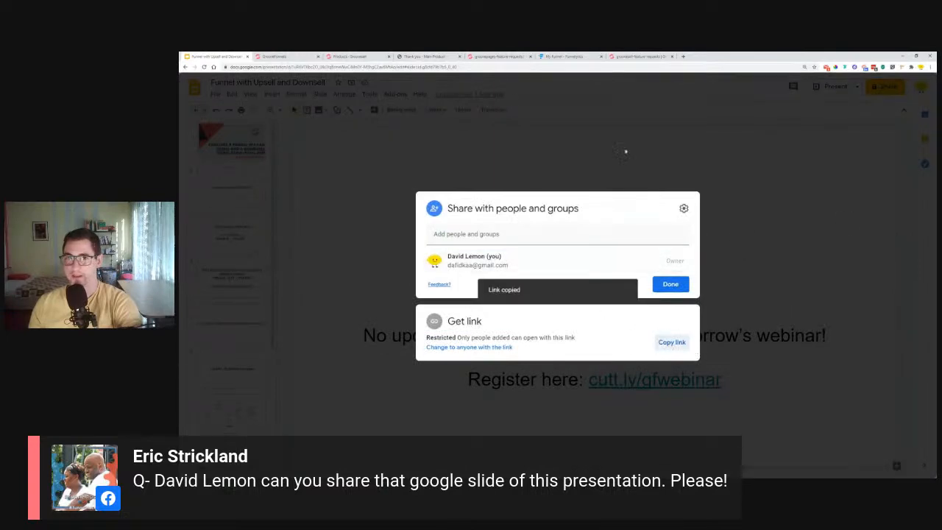
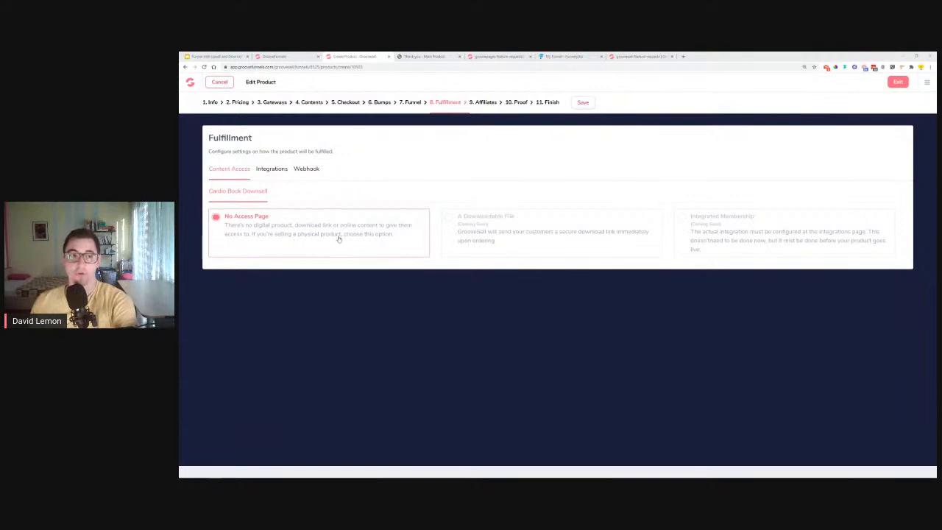
- Start a new integration under the Cardio Book Downsell fulfillment's Integrations and expand its Type list
left_click(280, 170)
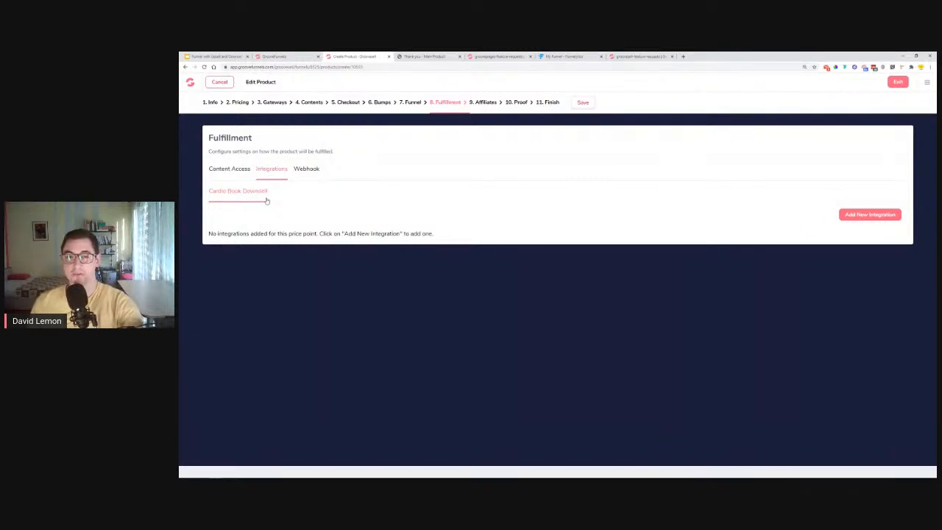
left_click(868, 214)
left_click(499, 290)
- Pick Mailchimp with the Affiliate Marketing list, then close the integration form without adding it
left_click(499, 317)
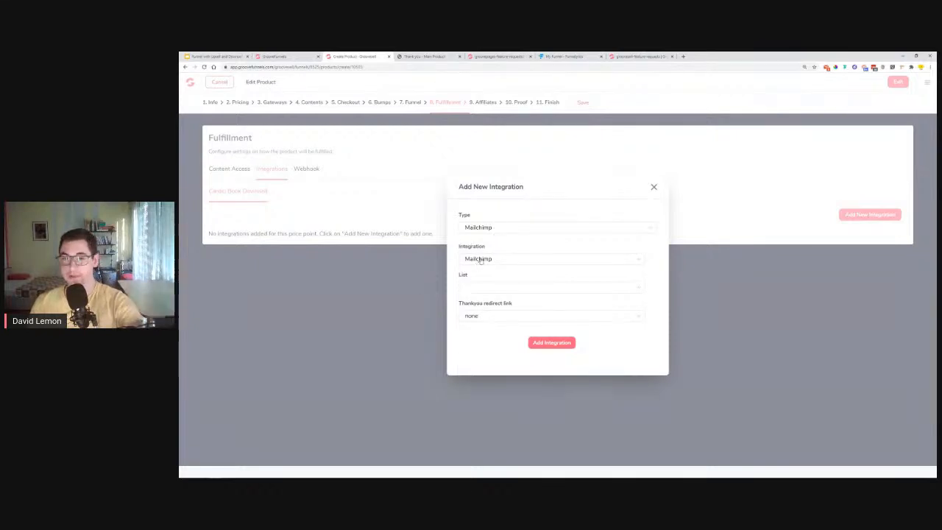
left_click(482, 287)
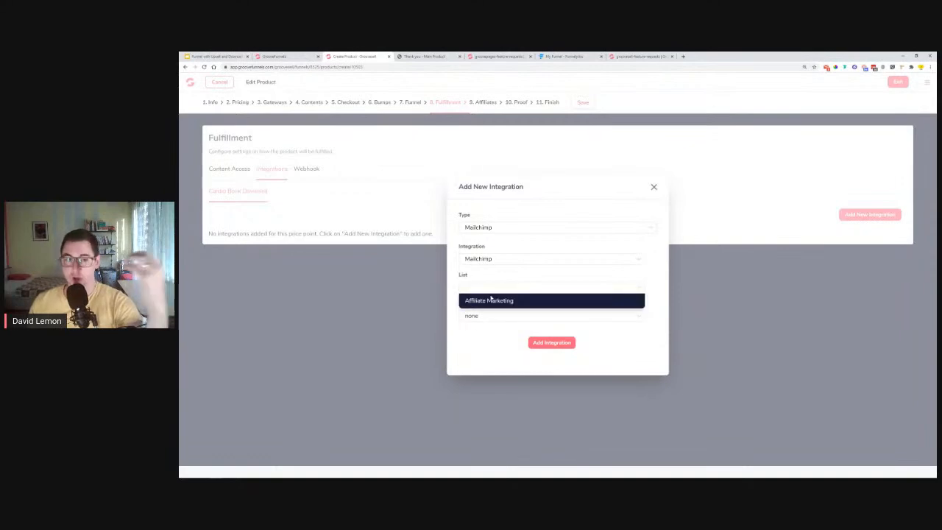
left_click(490, 299)
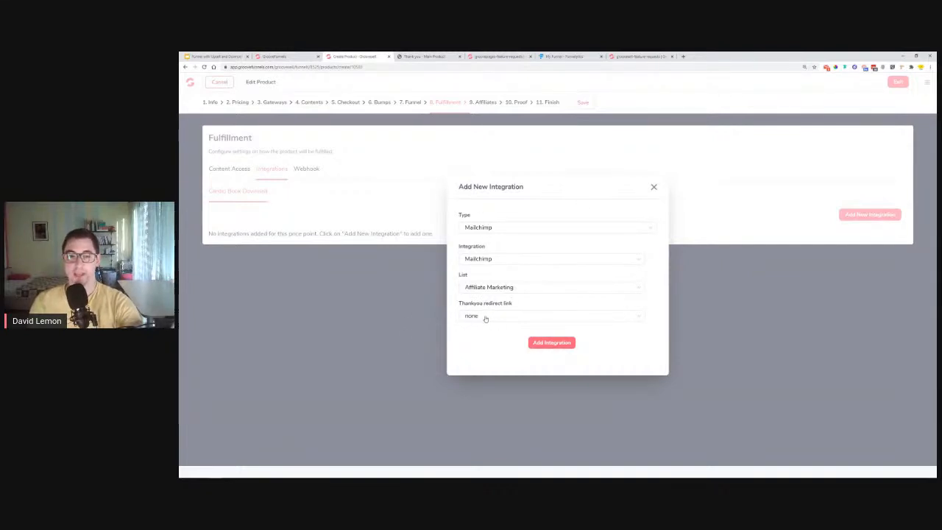
left_click_drag(461, 304, 551, 300)
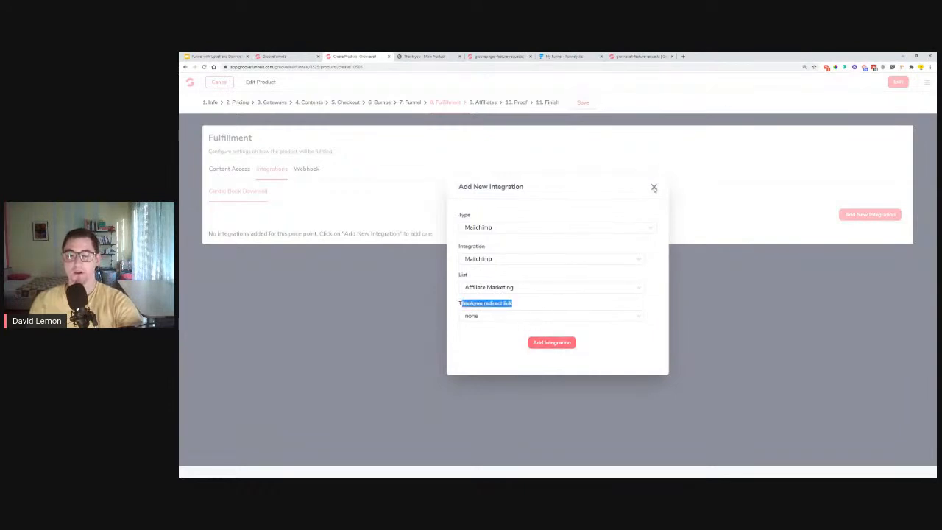
left_click(654, 188)
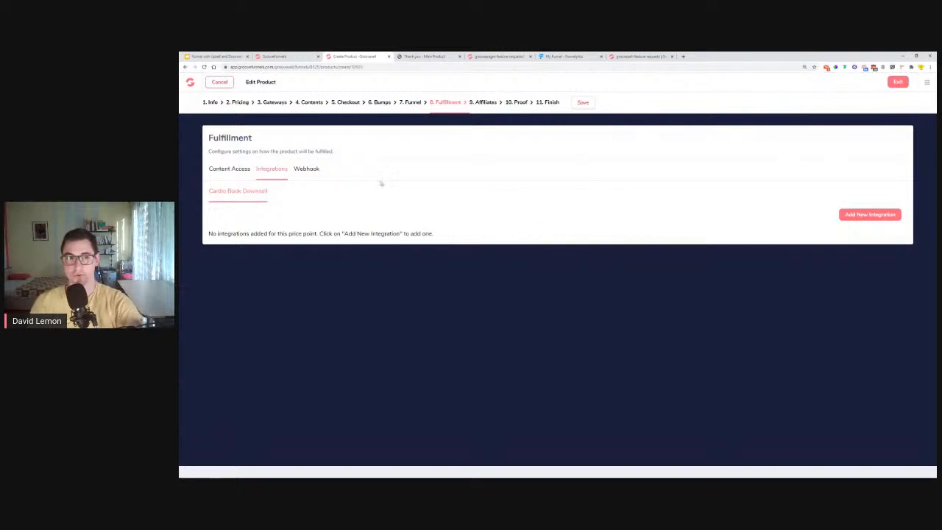
- Switch the Cardio Book Downsell fulfillment back to Content Access, where No Access Page is chosen
left_click(229, 170)
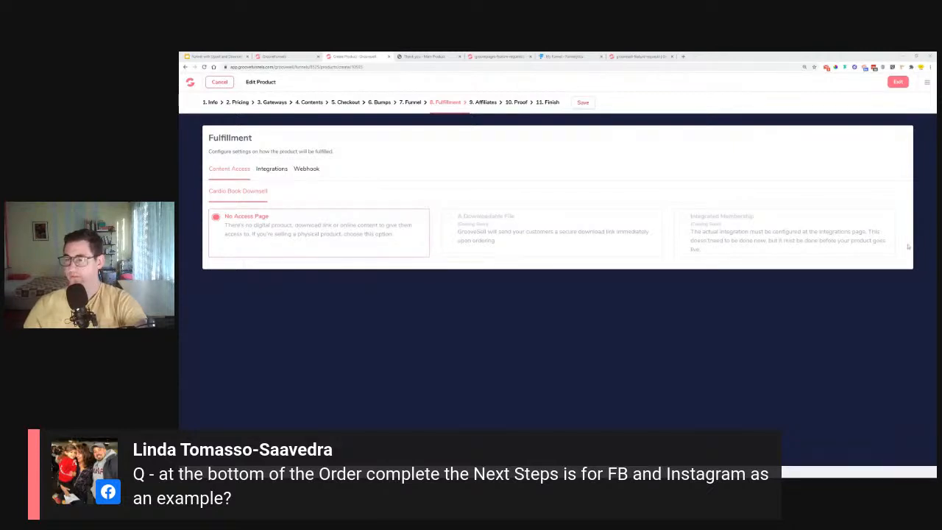
- In the GrooveFunnels editor, open the Order Confirmation Main Product page and scroll to Next steps
left_click(222, 55)
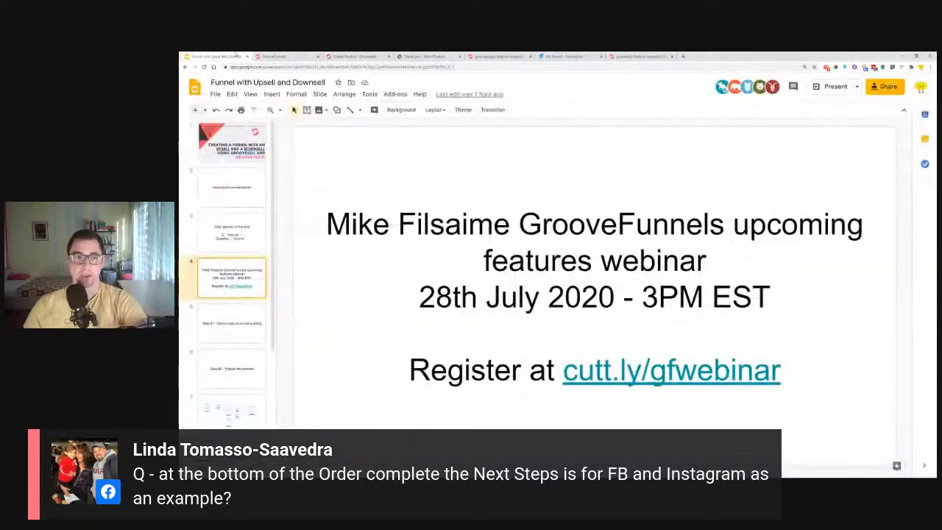
left_click(274, 56)
left_click(250, 223)
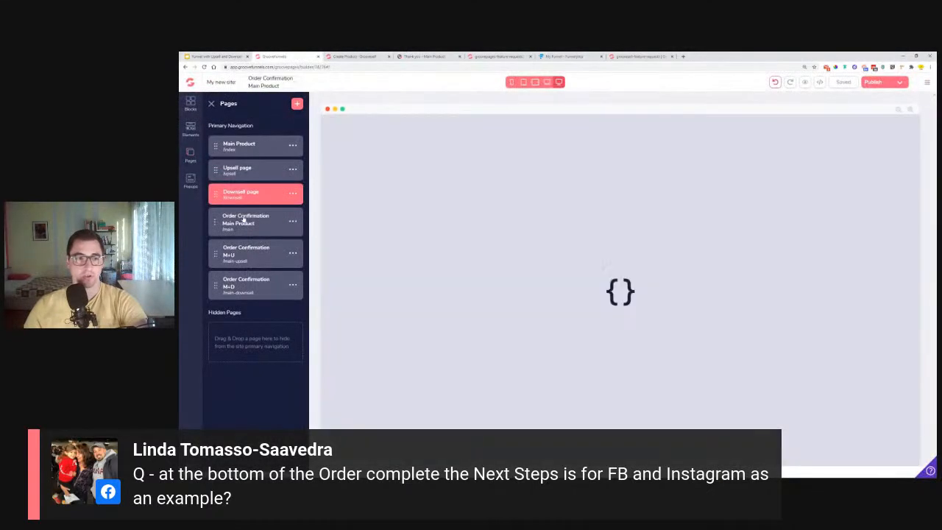
scroll(515, 221, "down", 5)
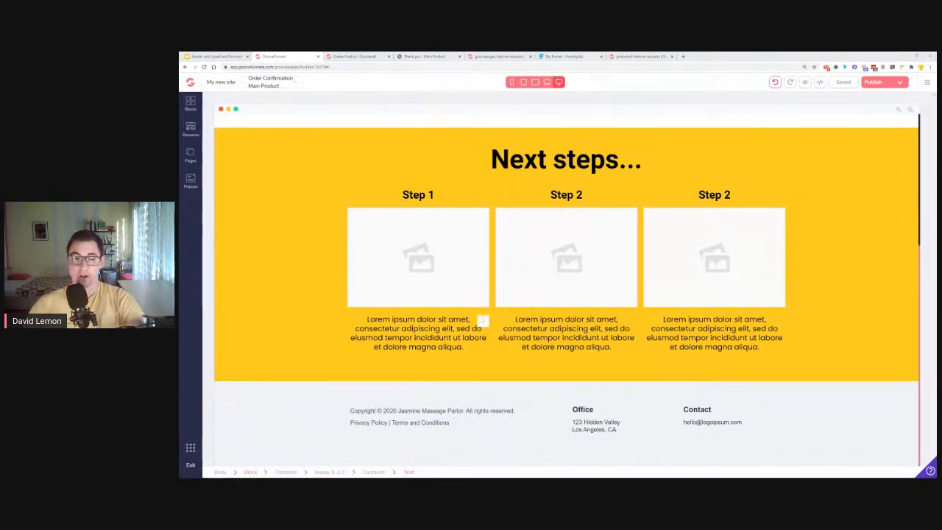
- Inspect the Step 1 and Step 2 text elements, then select the yellow Next steps section
left_click(482, 322)
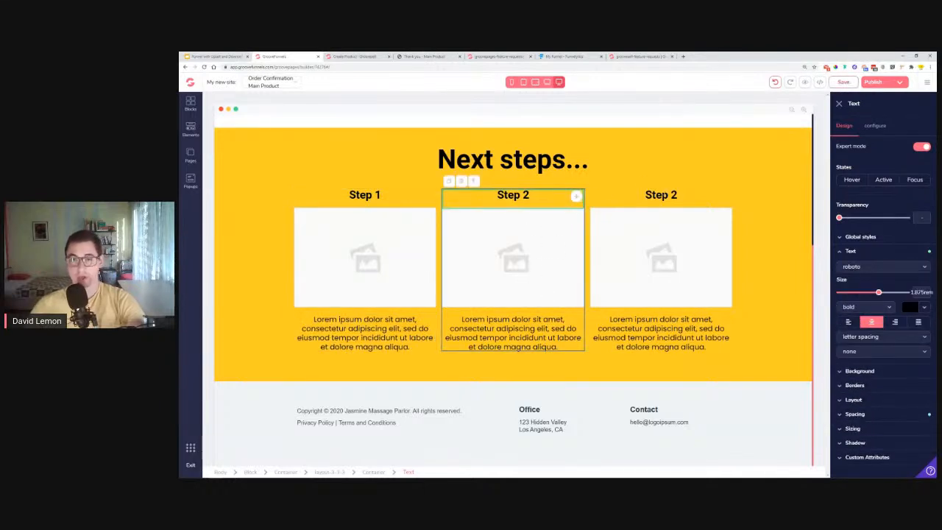
left_click(661, 195)
left_click(660, 334)
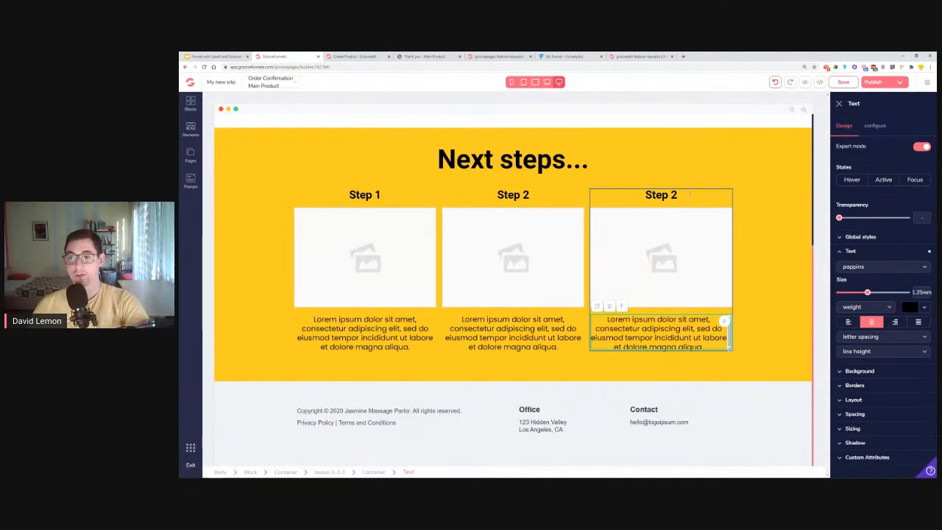
left_click(839, 103)
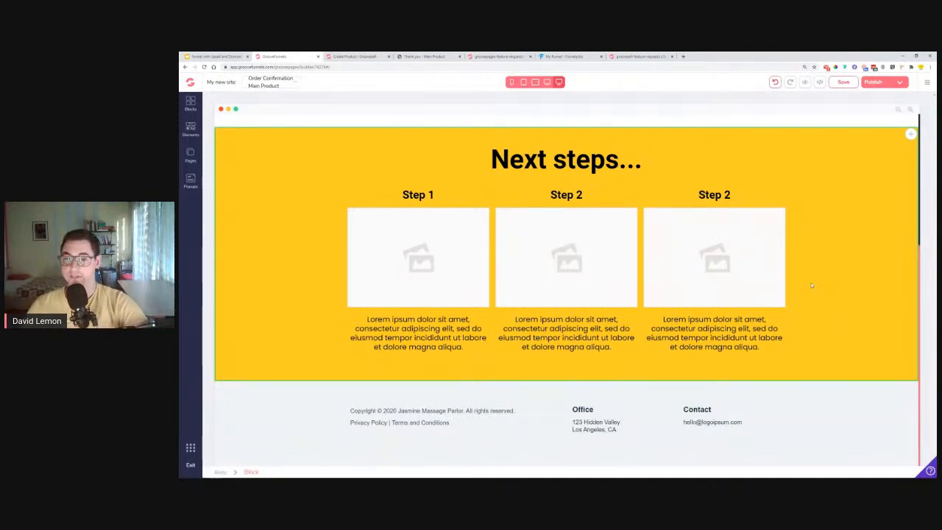
left_click(231, 183)
left_click(260, 126)
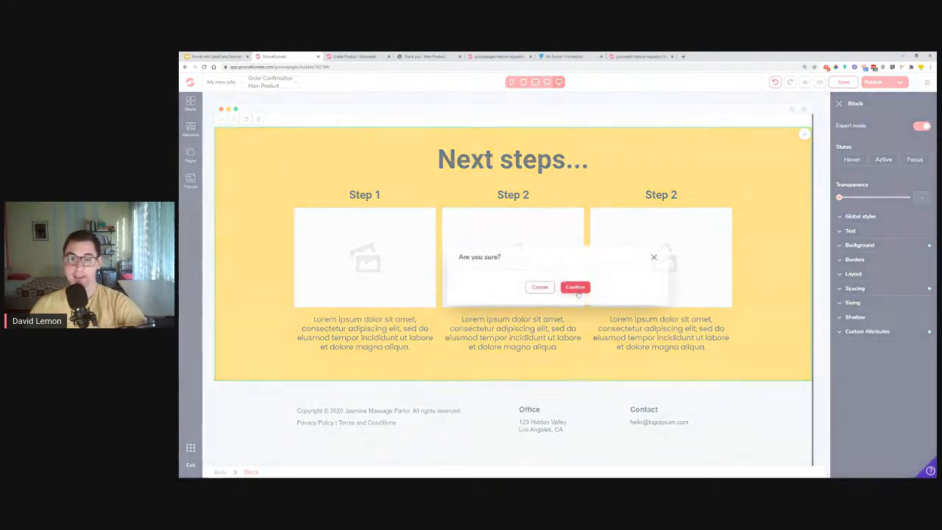
left_click(574, 287)
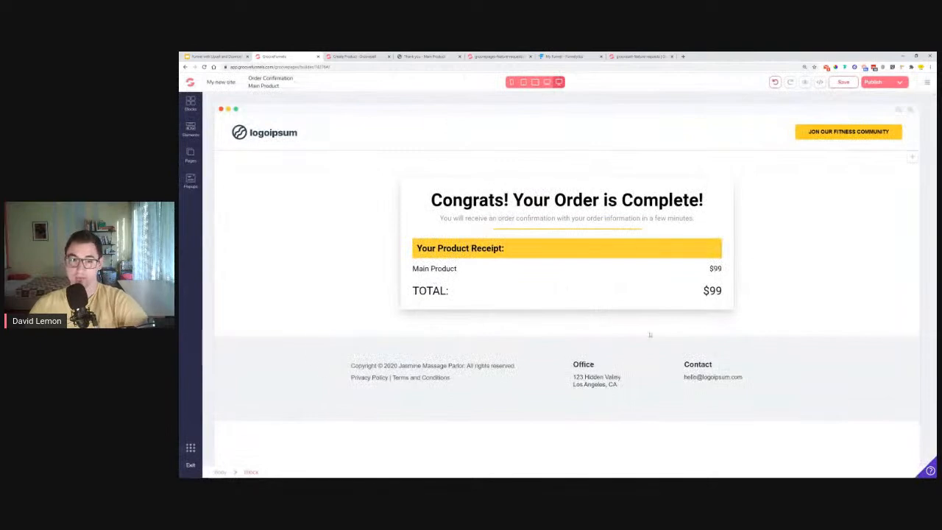
left_click(829, 315)
left_click(876, 289)
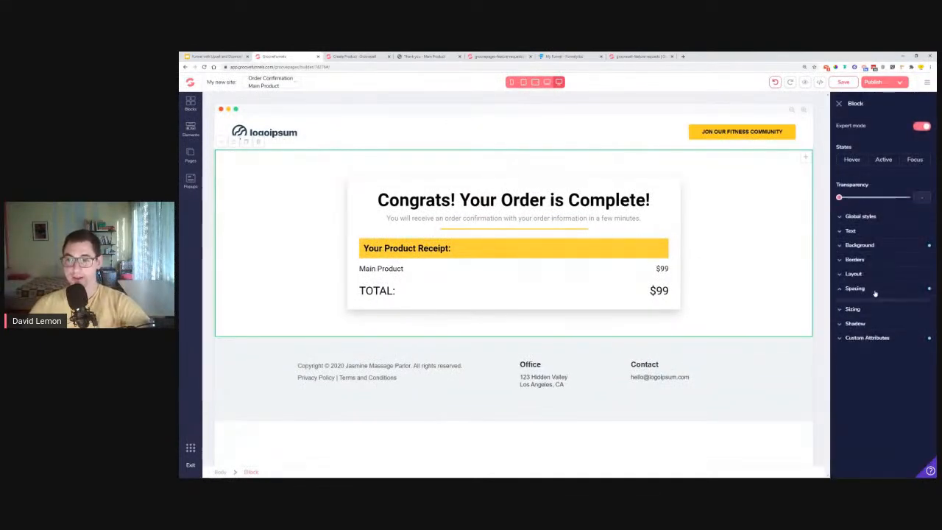
left_click(865, 289)
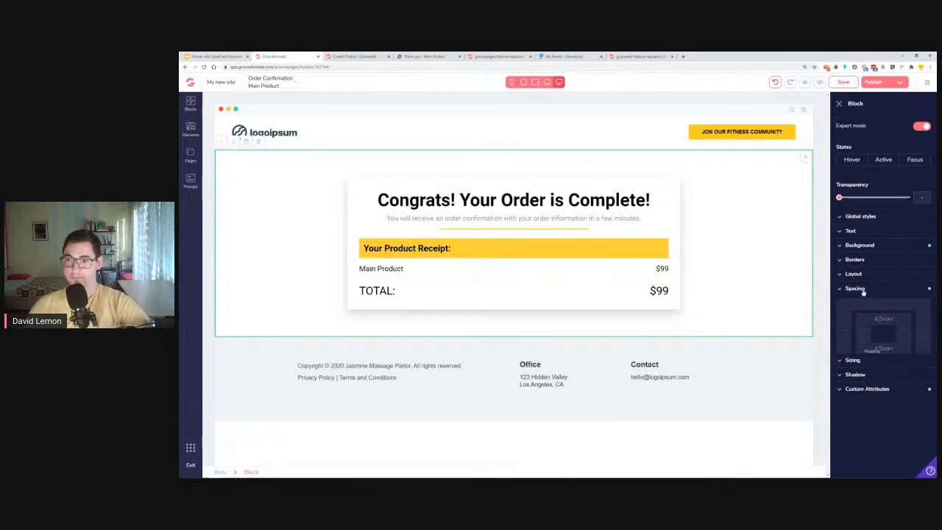
left_click(863, 303)
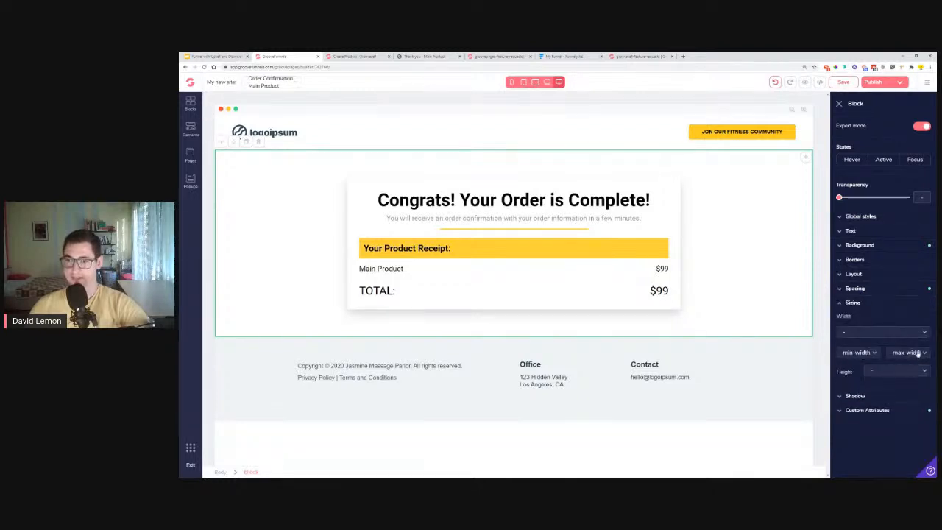
left_click(895, 372)
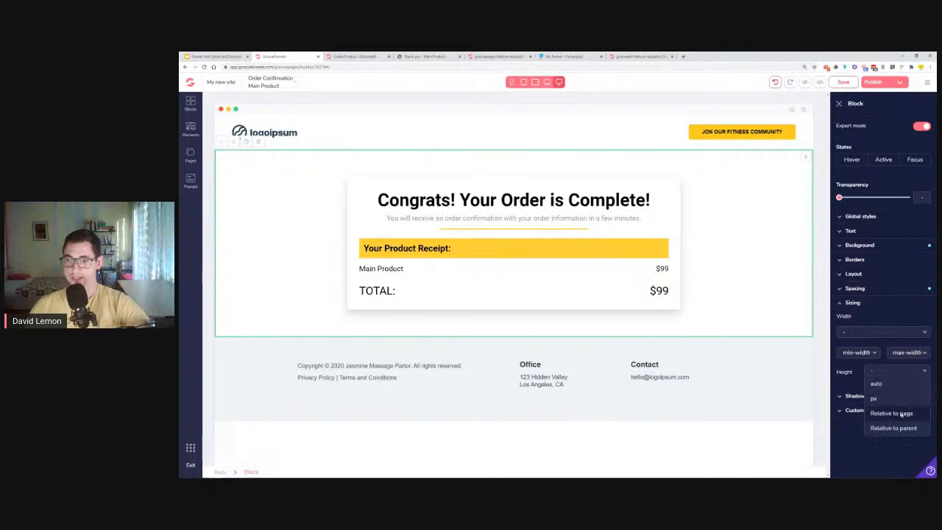
left_click(899, 414)
left_click_drag(869, 386, 908, 392)
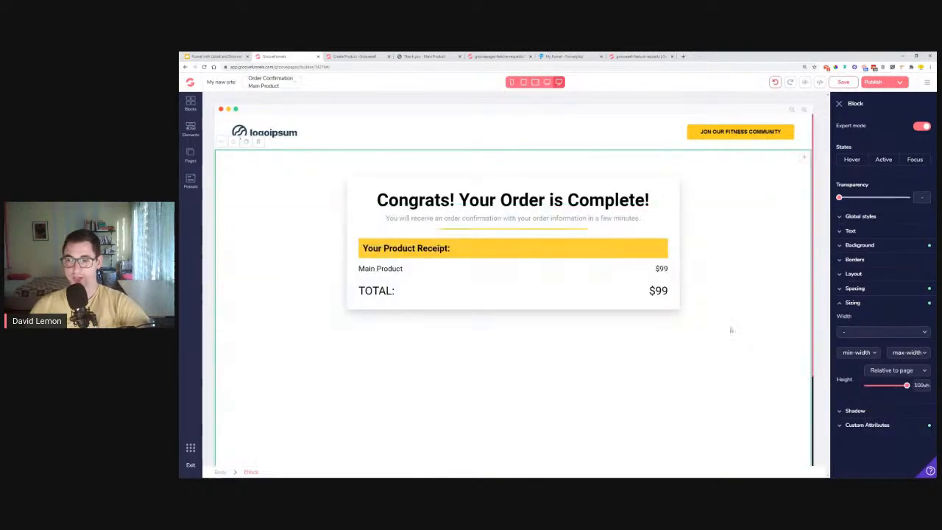
scroll(559, 326, "down", 2)
scroll(559, 326, "up", 2)
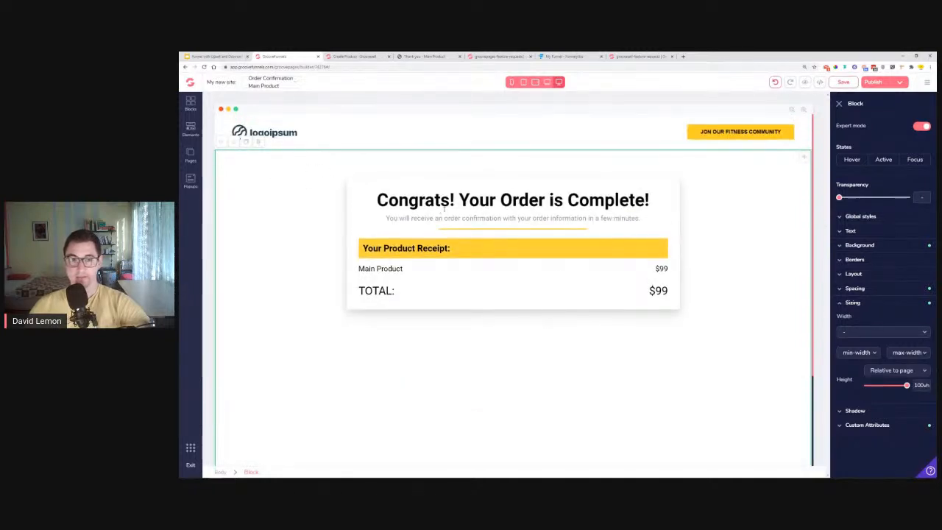
left_click(552, 183)
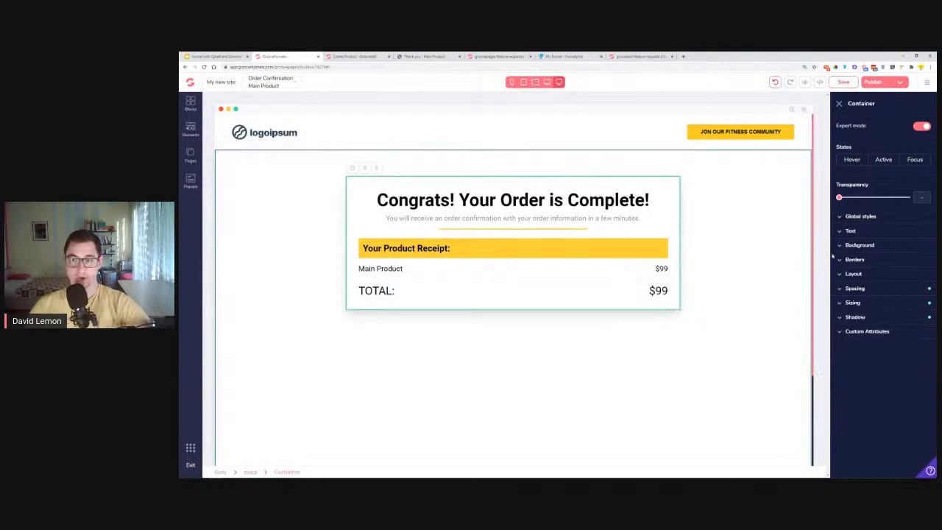
left_click(876, 289)
left_click_drag(839, 380, 899, 380)
scroll(713, 251, "down", 2)
scroll(713, 250, "up", 3)
left_click(833, 82)
left_click(776, 81)
left_click(775, 82)
left_click(776, 82)
left_click(775, 82)
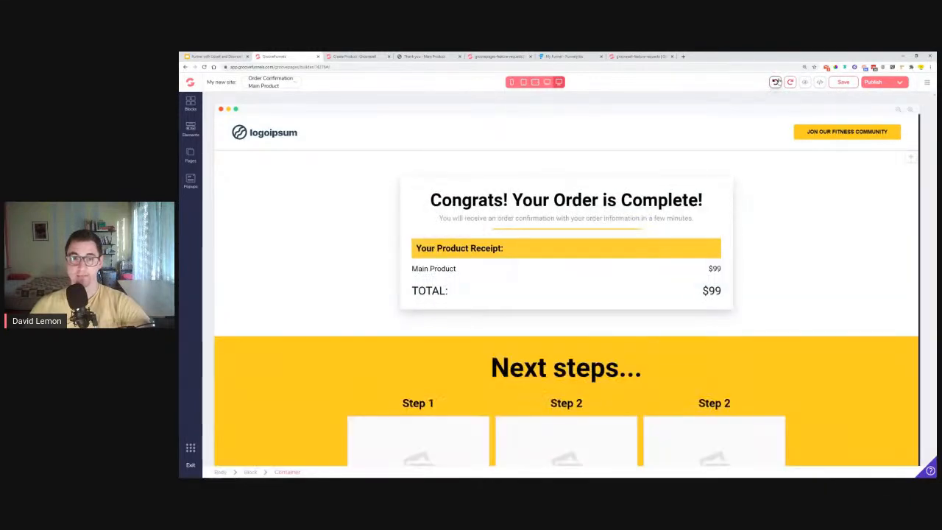
scroll(740, 285, "down", 3)
scroll(740, 286, "up", 2)
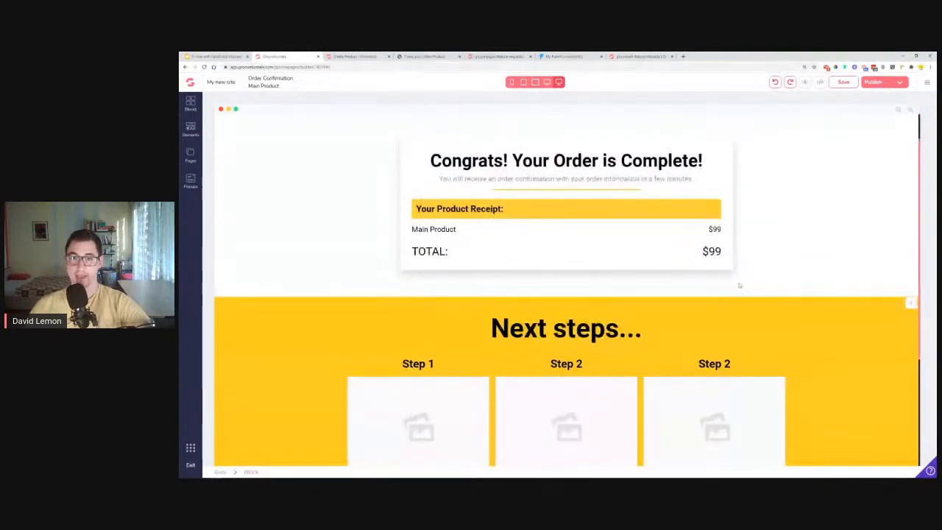
scroll(740, 286, "up", 1)
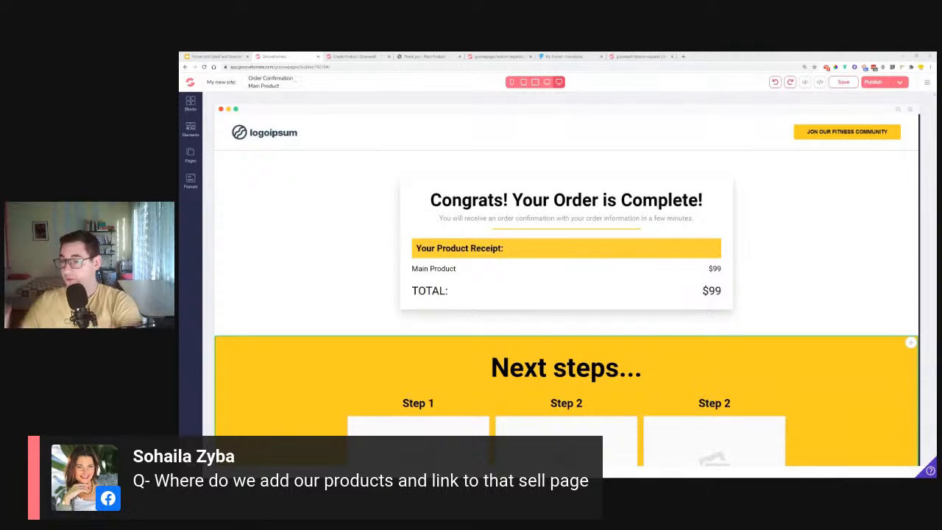
- Return to GrooveSell's Edit Product tab and go to the 5. Checkout step
left_click(355, 57)
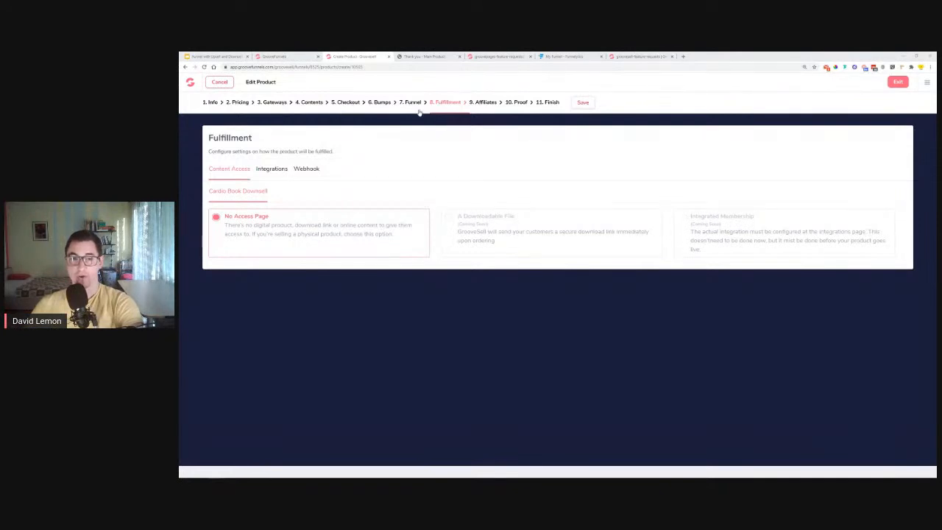
left_click(353, 103)
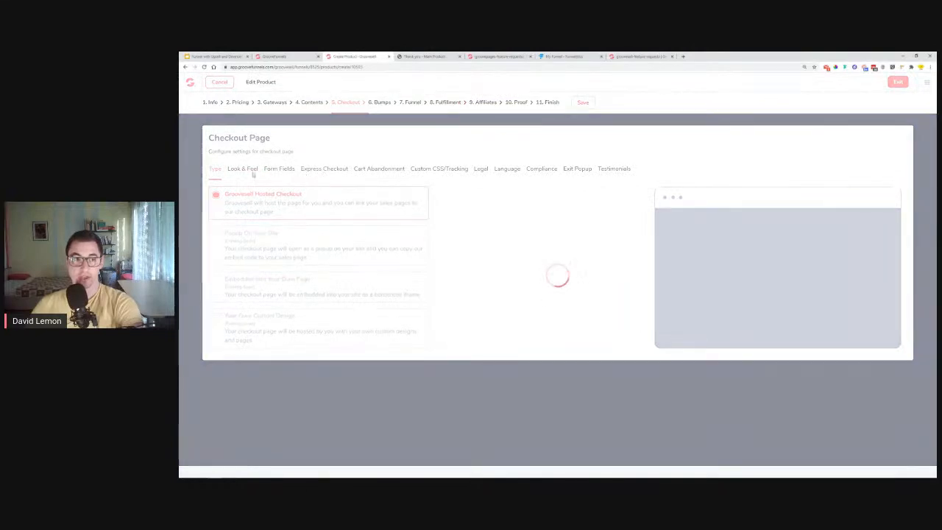
- Add Address, City And Postal Code, Phone and Company checkout fields, then return to the Order Confirmation editor
left_click(280, 170)
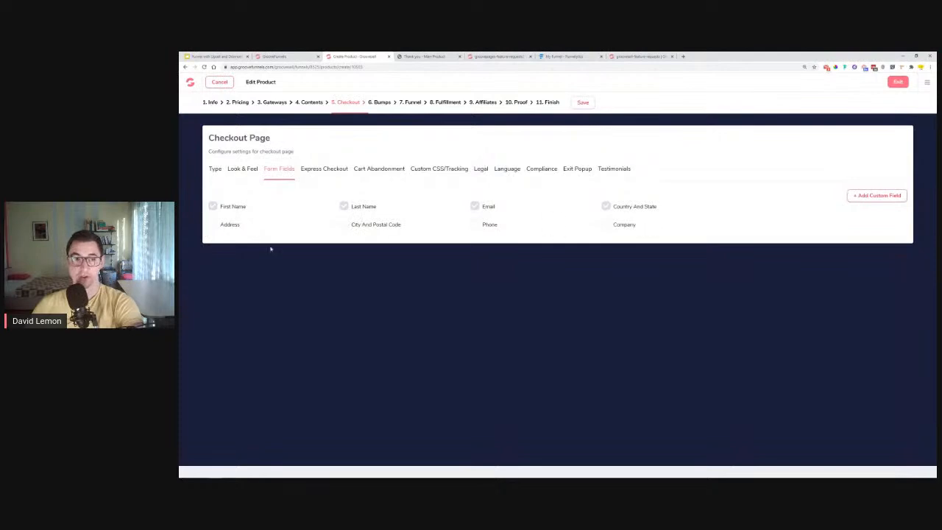
left_click(211, 226)
left_click(344, 226)
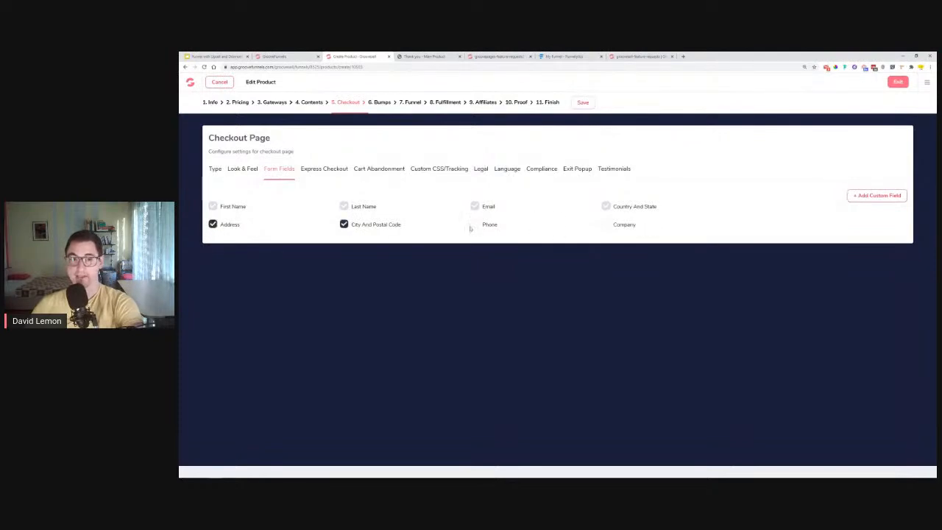
left_click(475, 225)
left_click(606, 226)
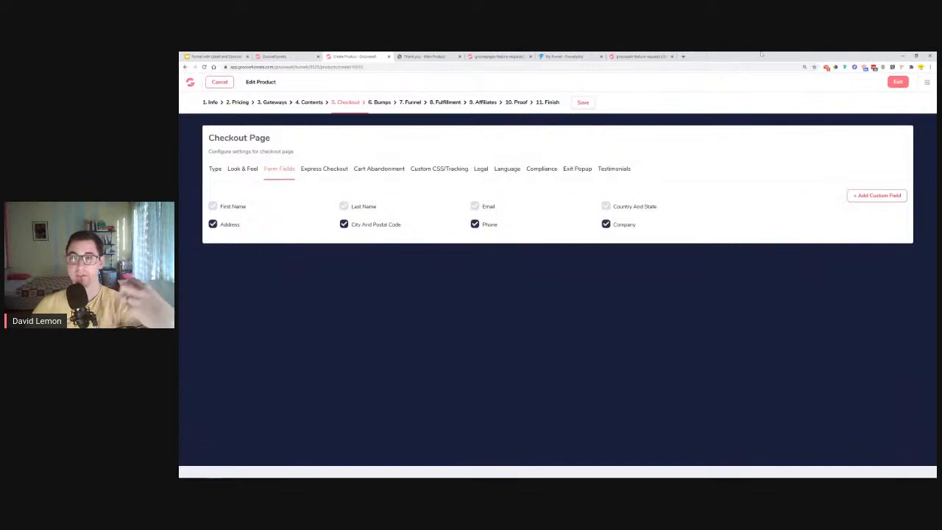
left_click(827, 67)
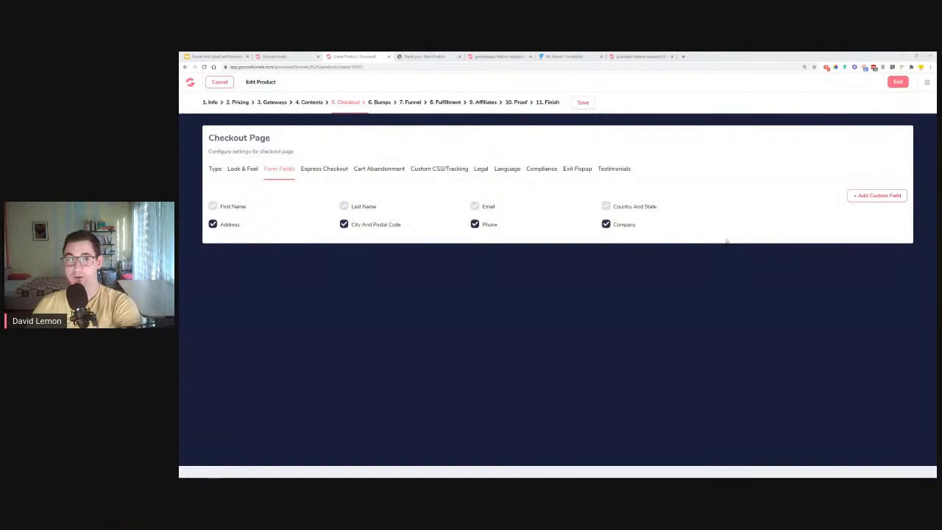
left_click(283, 57)
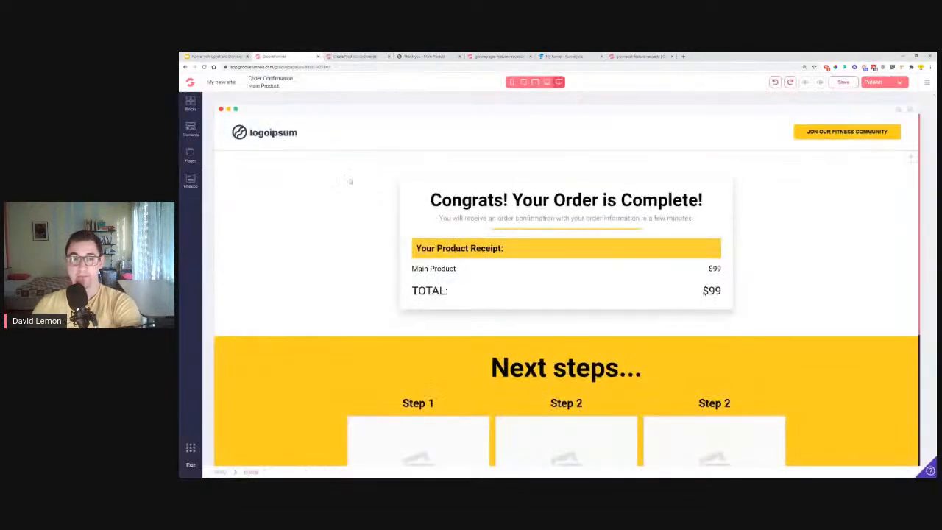
- Open the Downsell page and check the ADD TO MY ORDER button's link address
left_click(190, 154)
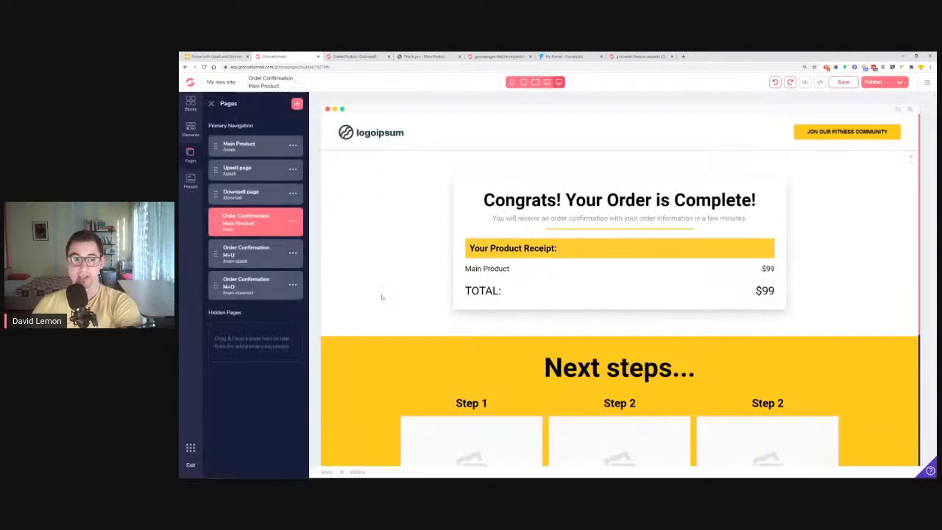
left_click(254, 194)
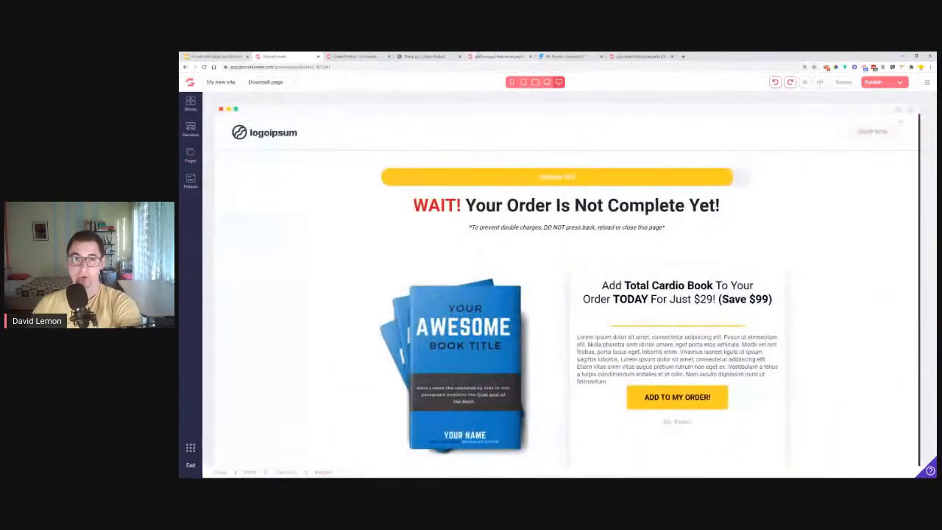
scroll(697, 330, "down", 1)
left_click(663, 317)
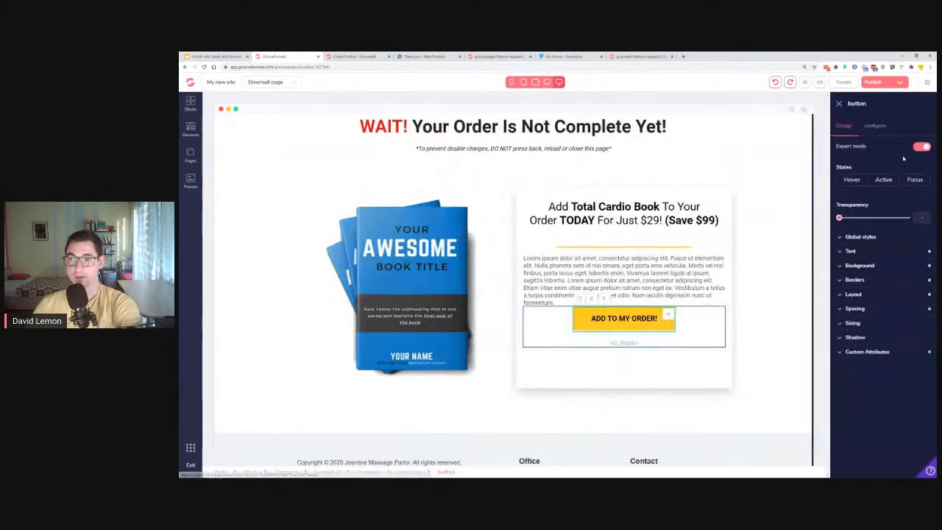
left_click_drag(844, 228, 936, 227)
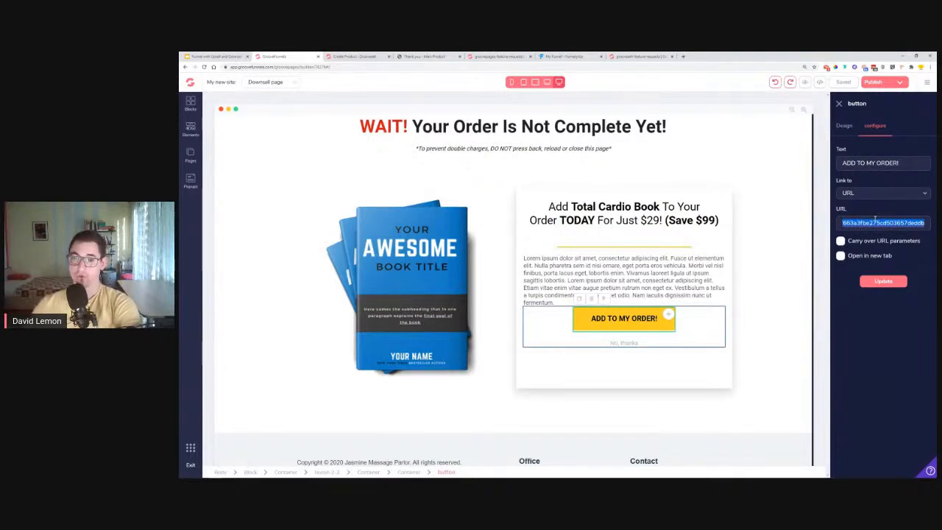
- Check the No, thanks link's full address, select the downsell offer block, and open a new tab
left_click(624, 343)
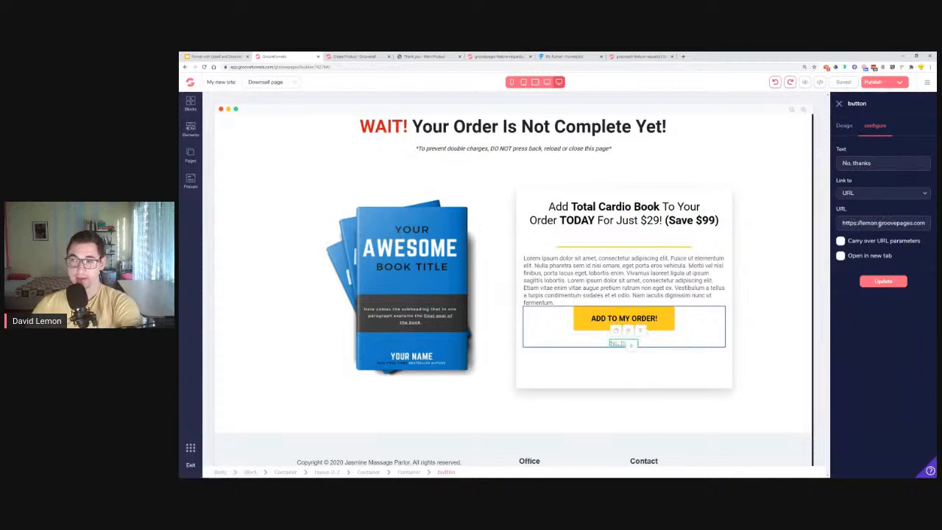
triple_click(879, 223)
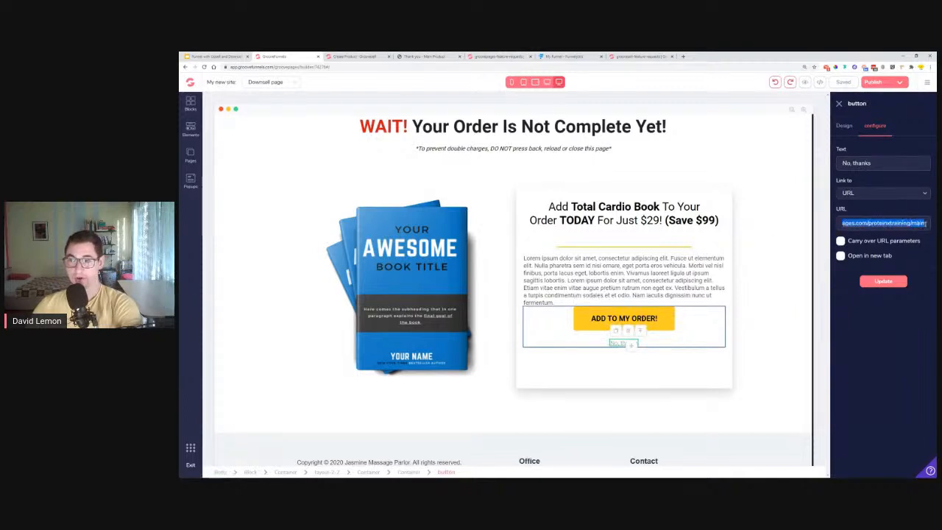
left_click(925, 223)
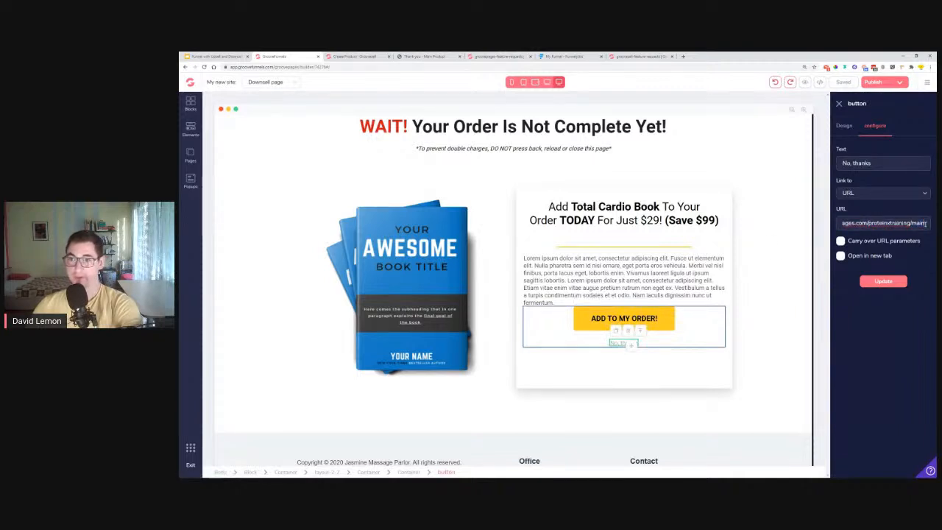
left_click(790, 357)
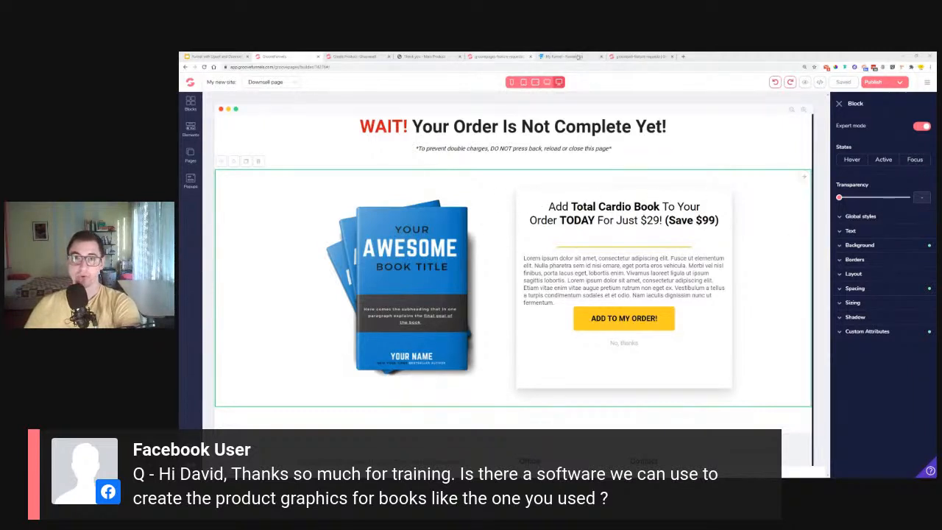
left_click(682, 56)
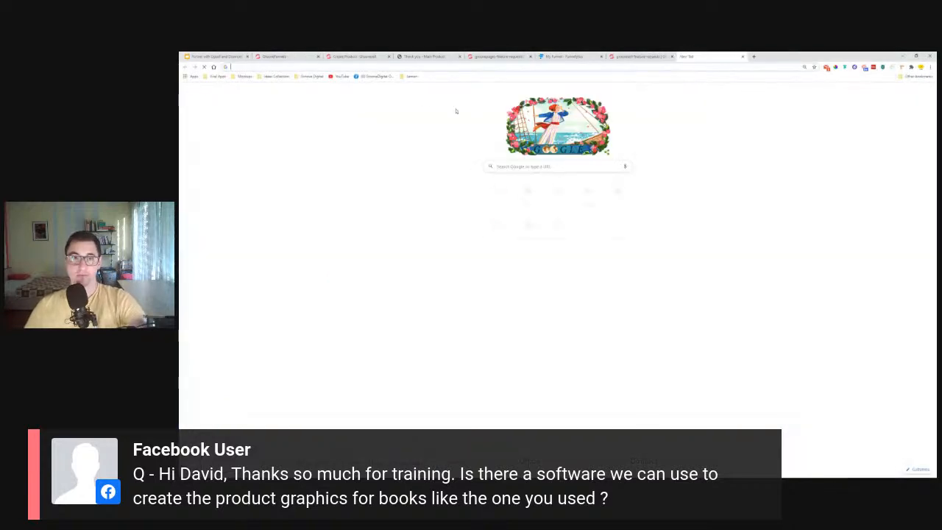
- Search YouTube for 'book landing page groovepages' and play 'Building out a Book Landing page using GroovePages'
left_click(340, 79)
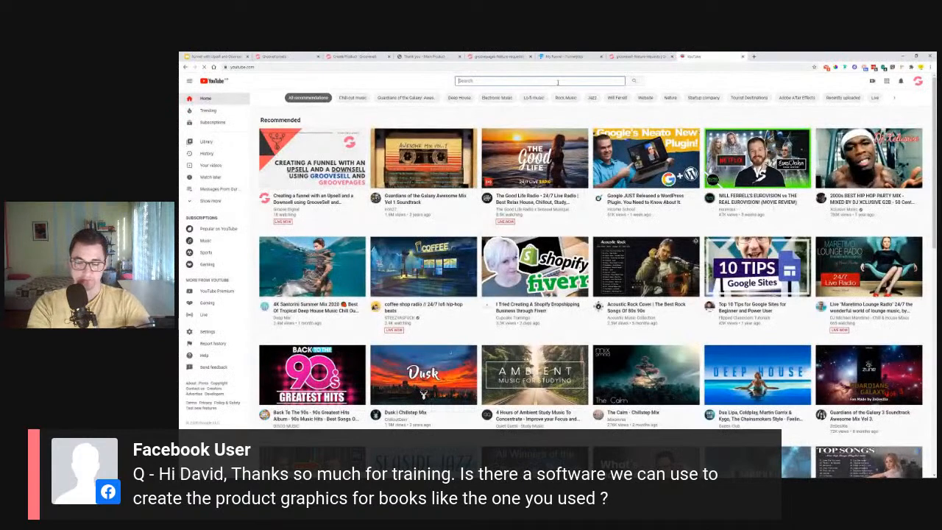
left_click(557, 83)
type("ebook landing page")
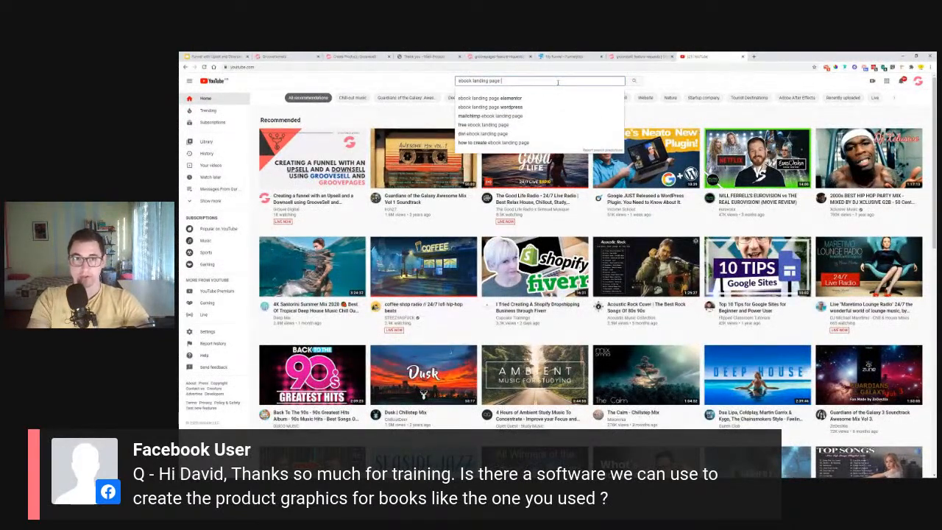
key("BackSpace")
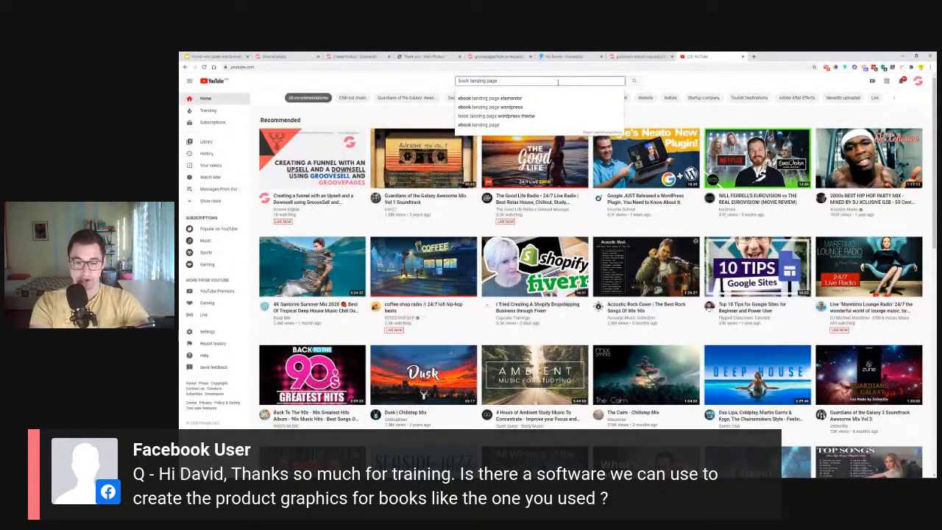
type("groovepages")
key("Return")
scroll(348, 256, "down", 3)
scroll(347, 257, "down", 5)
scroll(349, 258, "up", 10)
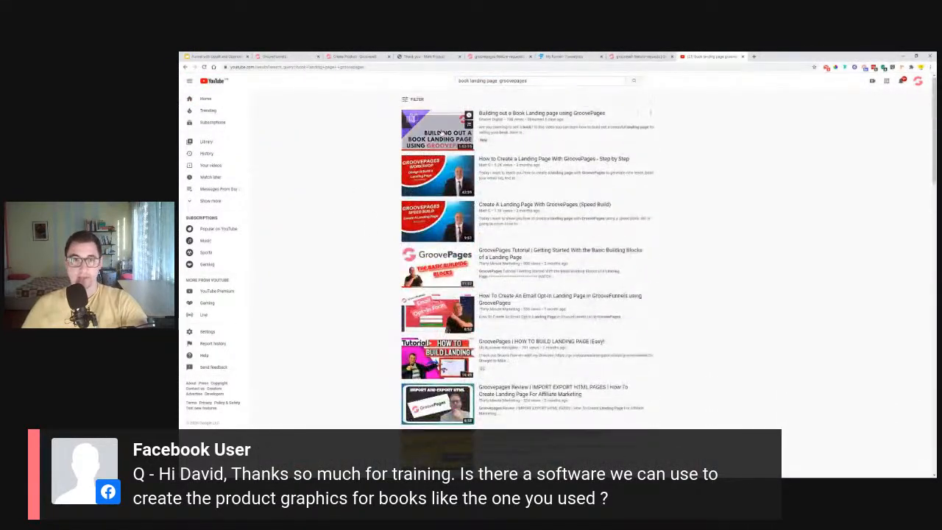
left_click(441, 131)
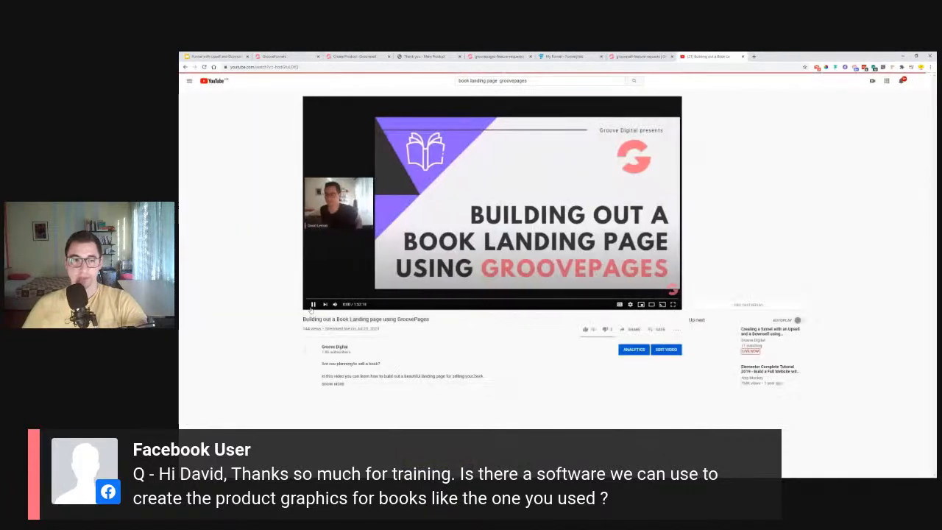
- Pause the video and skip ahead to the yellow LEMON BOOK mockup section
left_click(313, 304)
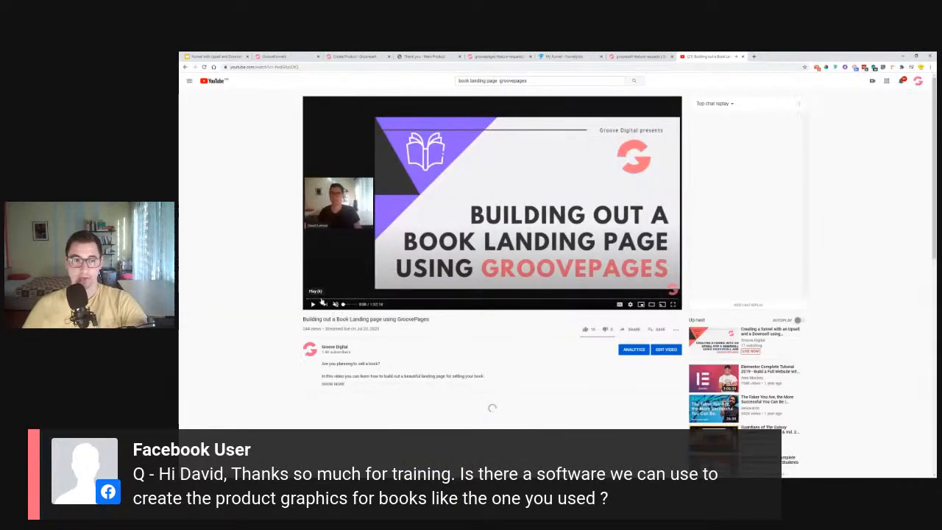
left_click(417, 298)
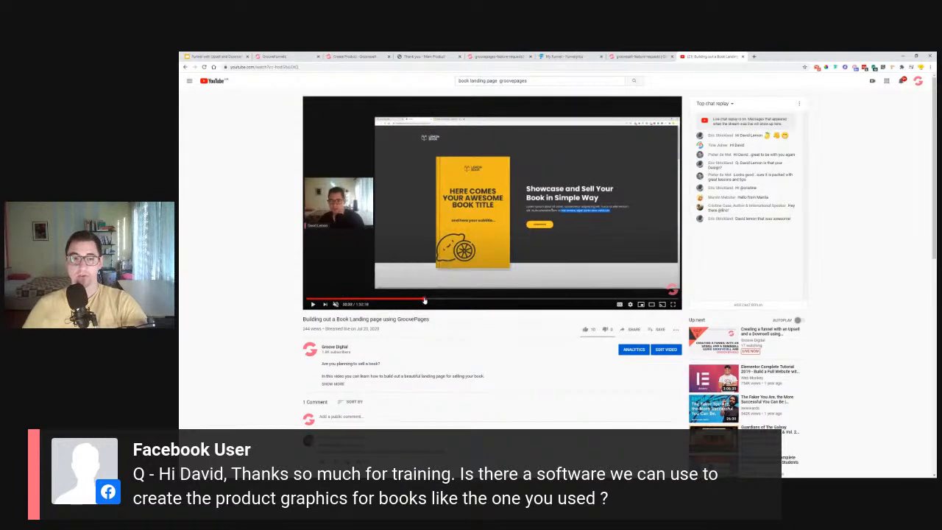
left_click(437, 300)
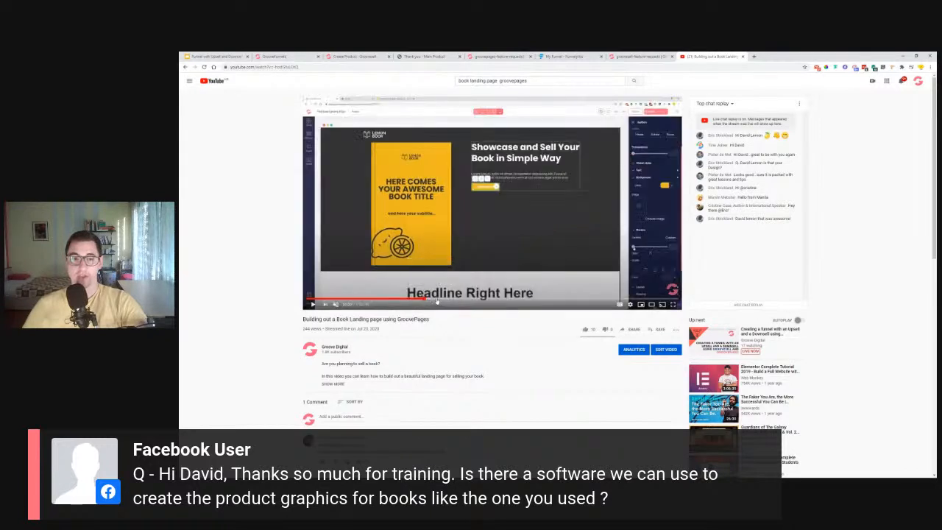
left_click(476, 301)
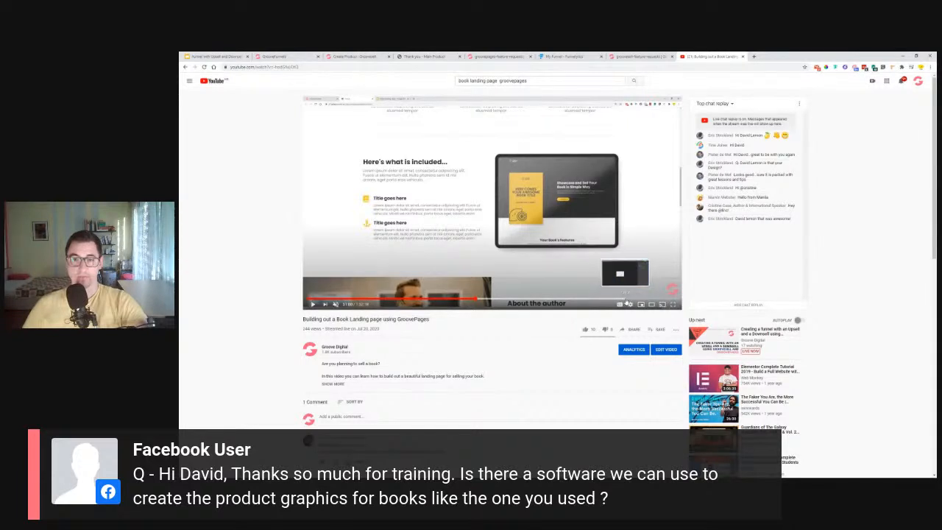
left_click(625, 302)
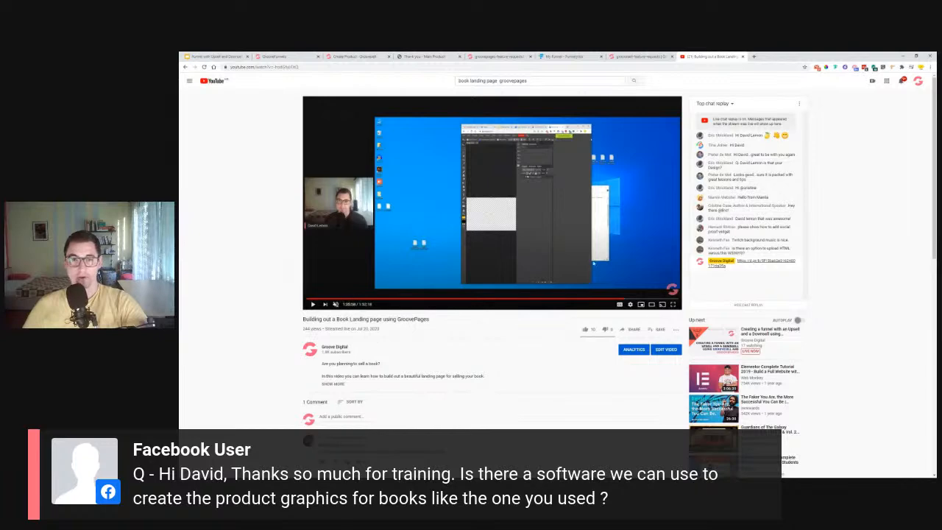
left_click(630, 301)
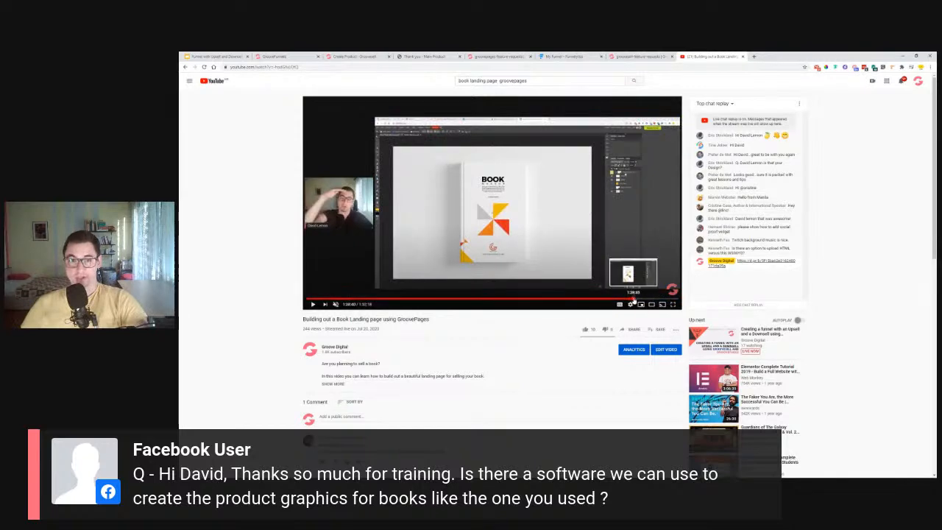
left_click(639, 302)
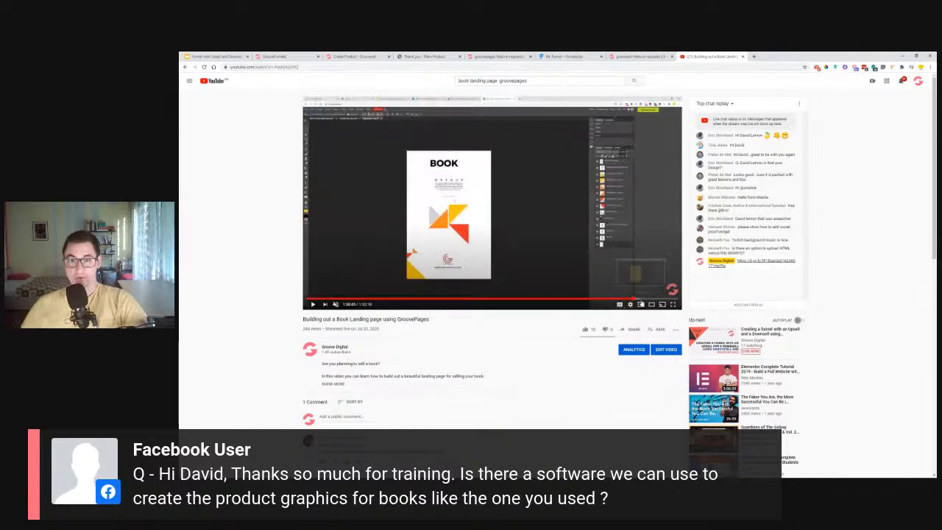
left_click(640, 302)
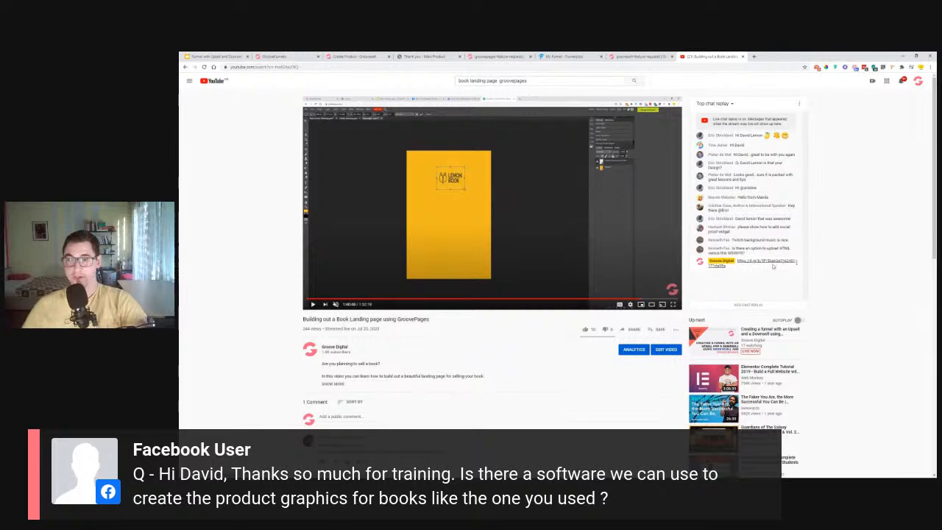
- Expand the description, move to the finished landing page around 1:44:10, and open sharing
left_click(333, 384)
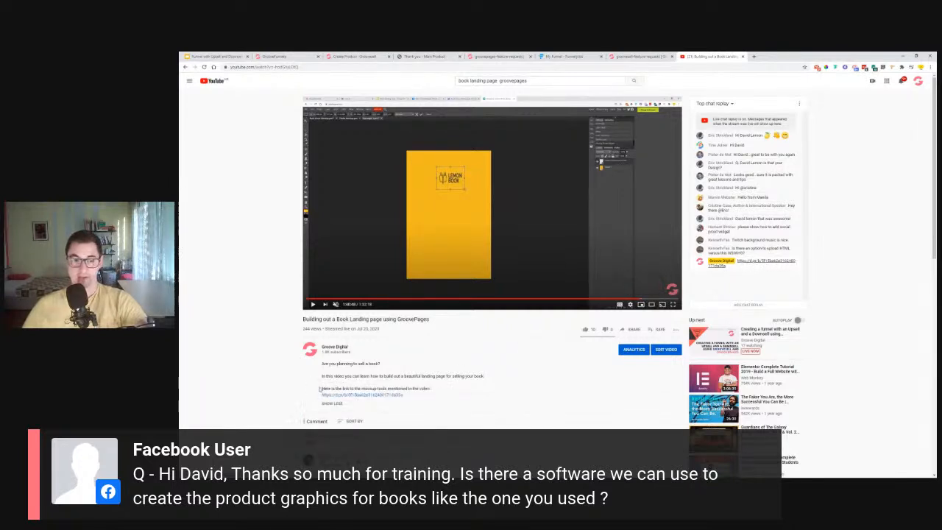
left_click_drag(645, 300, 655, 302)
left_click(663, 302)
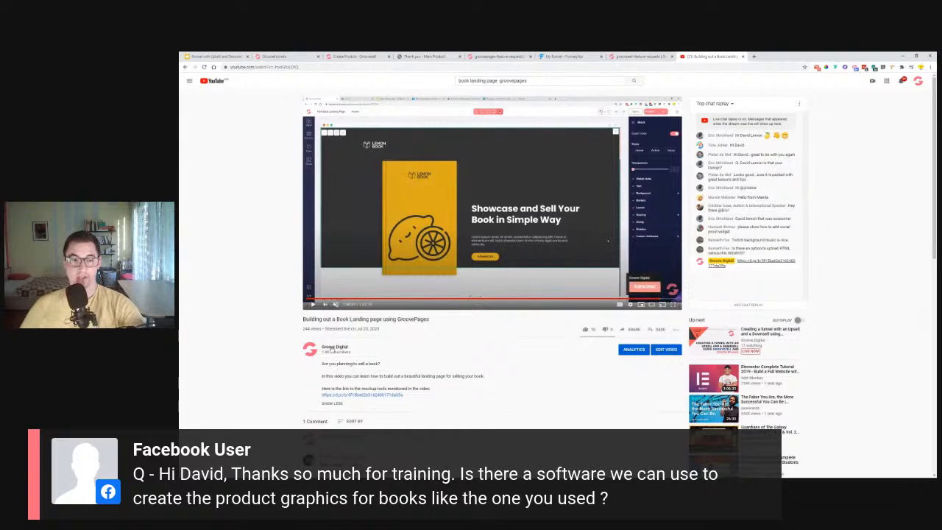
mouse_move(303, 320)
left_mouse_down()
mouse_move(431, 321)
mouse_move(305, 320)
left_mouse_up()
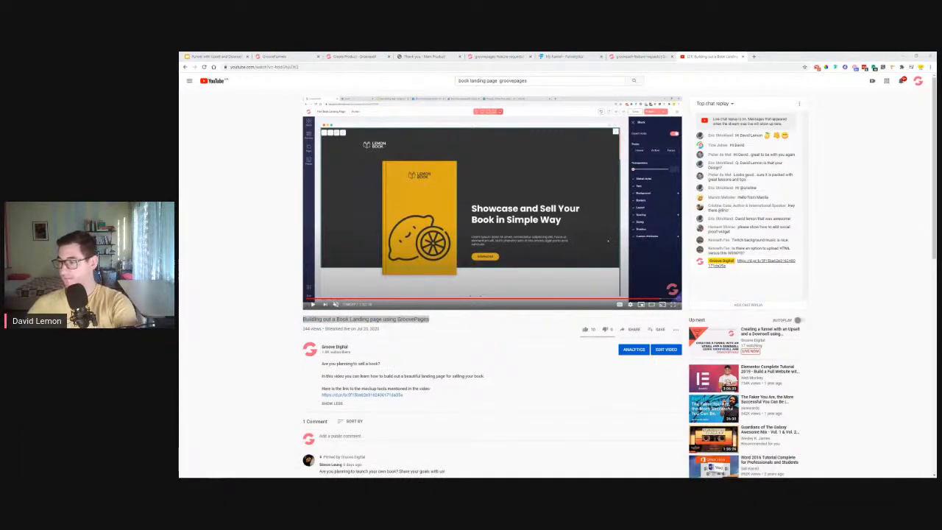
left_click(629, 329)
- Copy the video's share link, close the dialog, and return to GrooveSell's Edit Product checkout fields
left_click(615, 308)
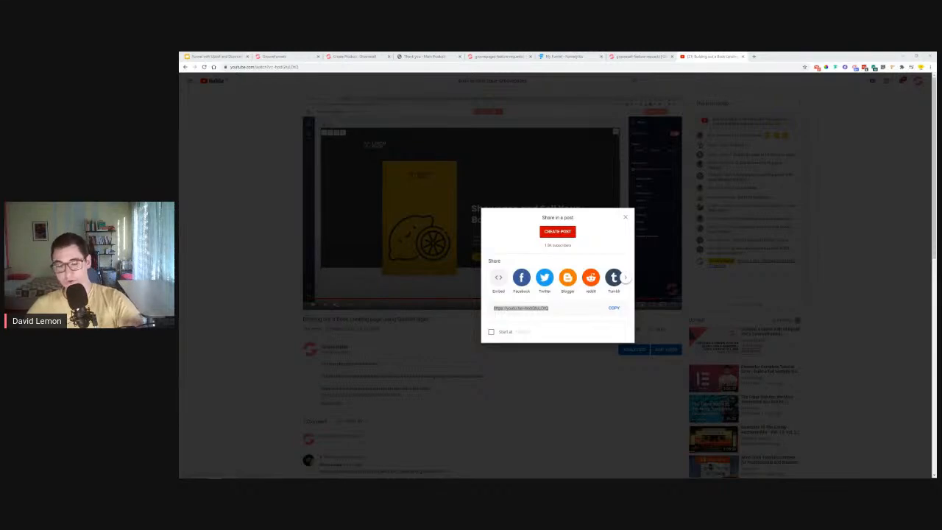
key("Escape")
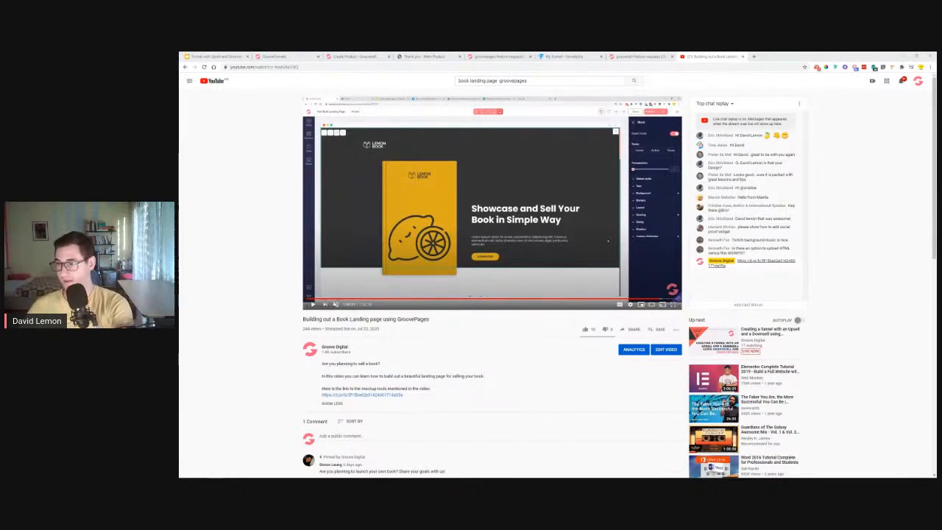
left_click(196, 283)
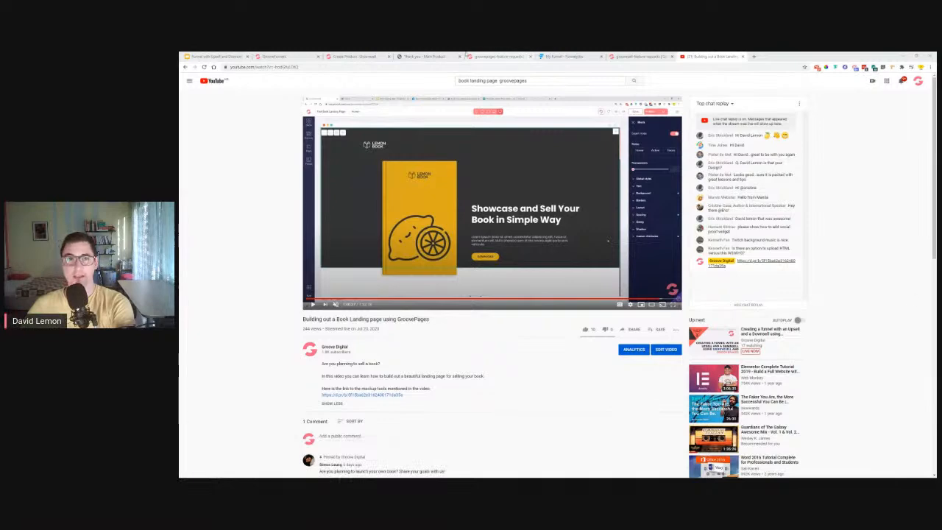
left_click(353, 56)
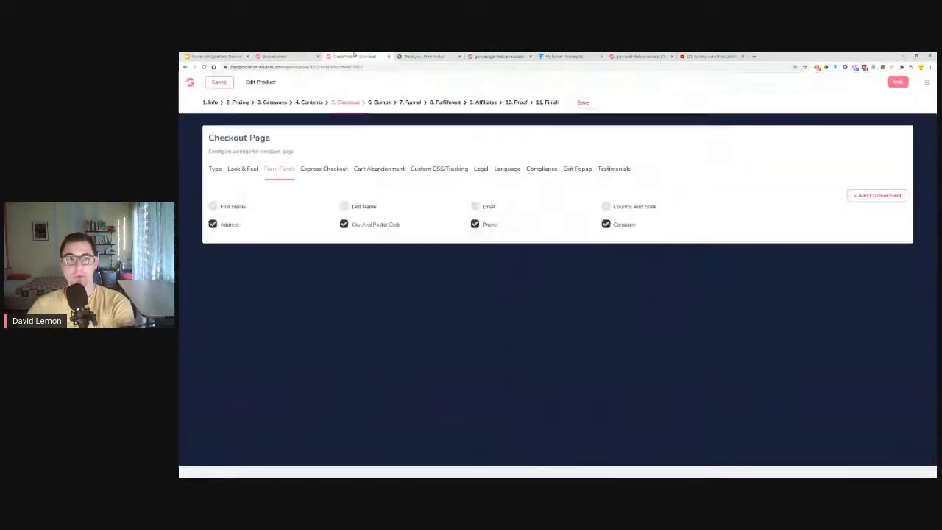
- Exit the Protein X product editor from the Fulfillment step back to the three-product list
left_click(443, 102)
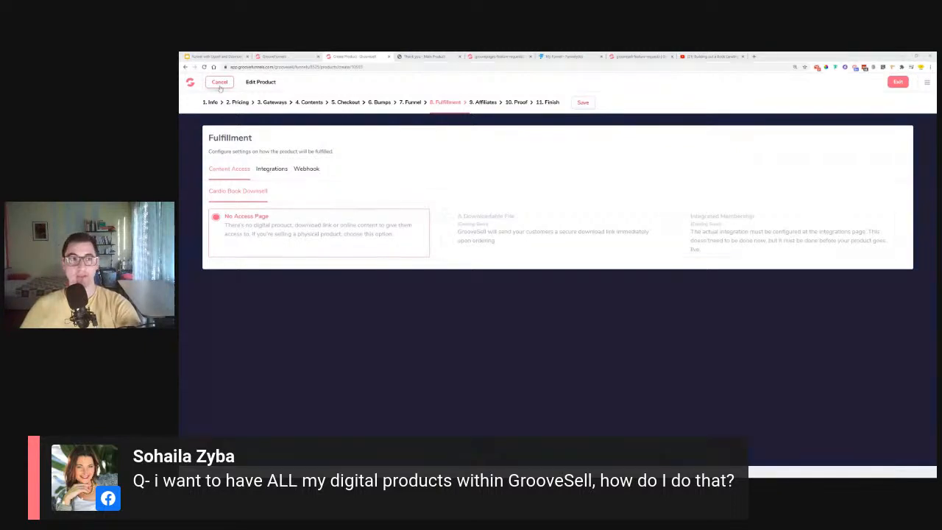
left_click(897, 81)
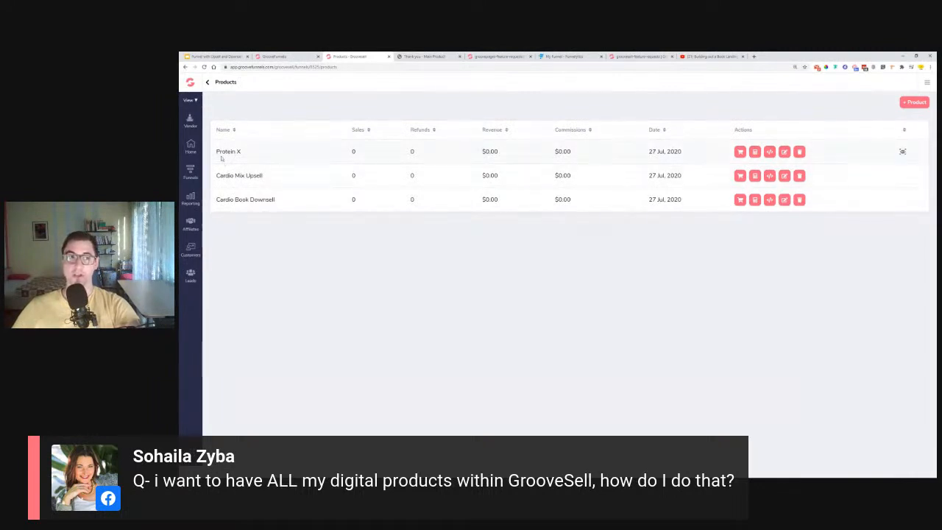
- Highlight Protein X, Cardio Mix Upsell and Cardio Book Downsell, then open Product Funnels
left_click_drag(217, 153, 263, 157)
left_click_drag(217, 177, 266, 184)
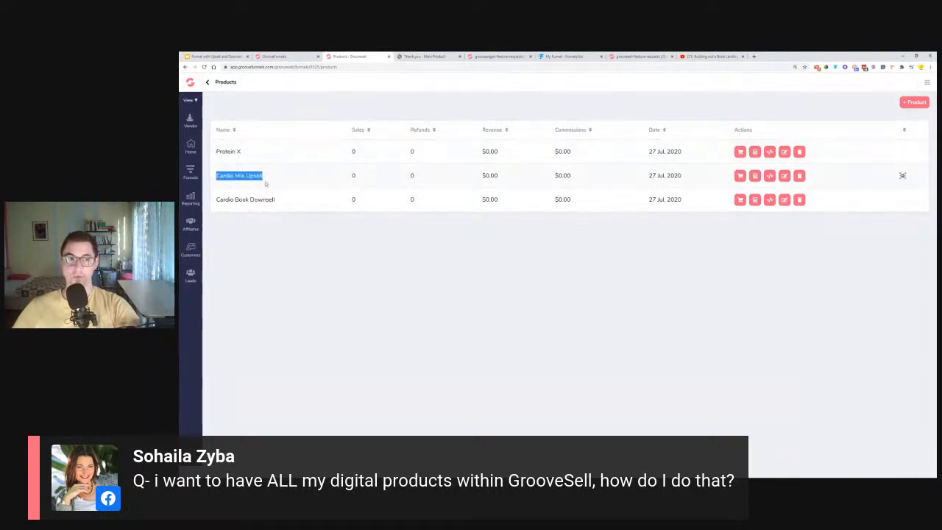
left_click_drag(217, 201, 297, 198)
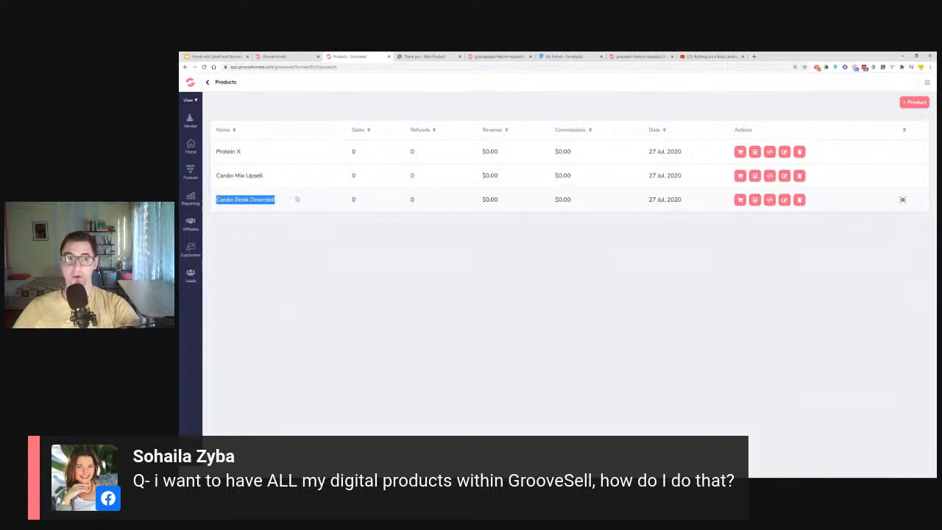
left_click(281, 258)
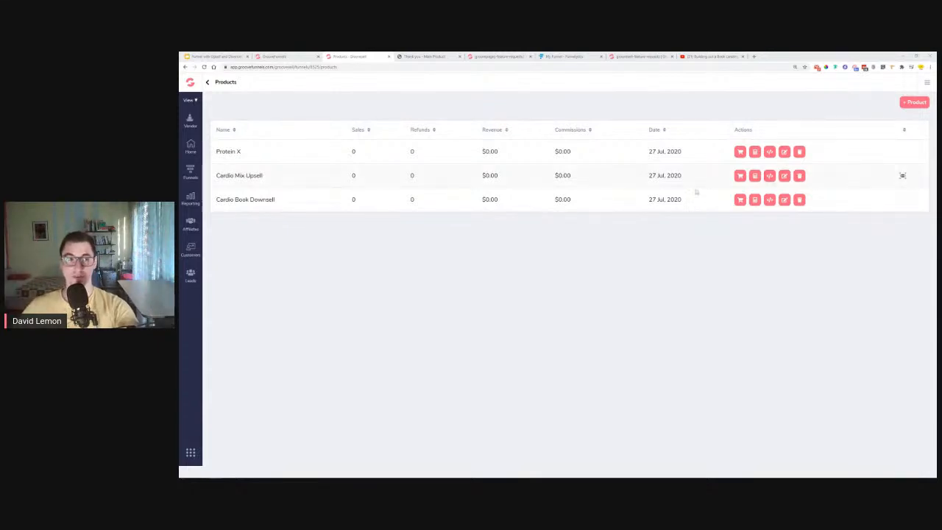
left_click(197, 173)
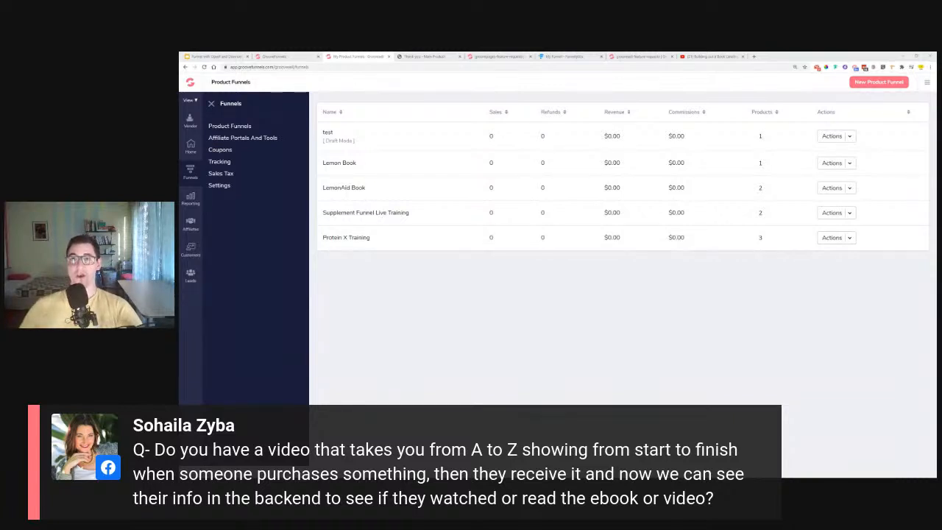
left_click(817, 68)
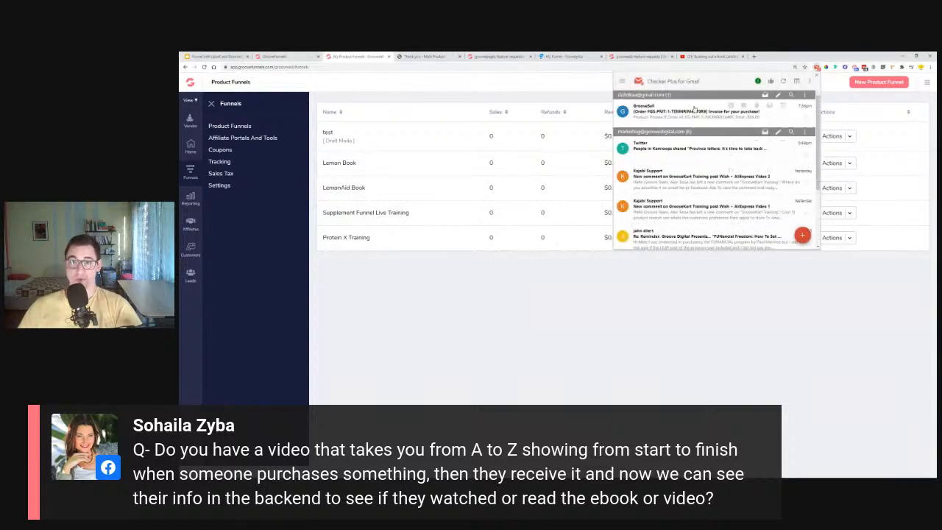
left_click(676, 115)
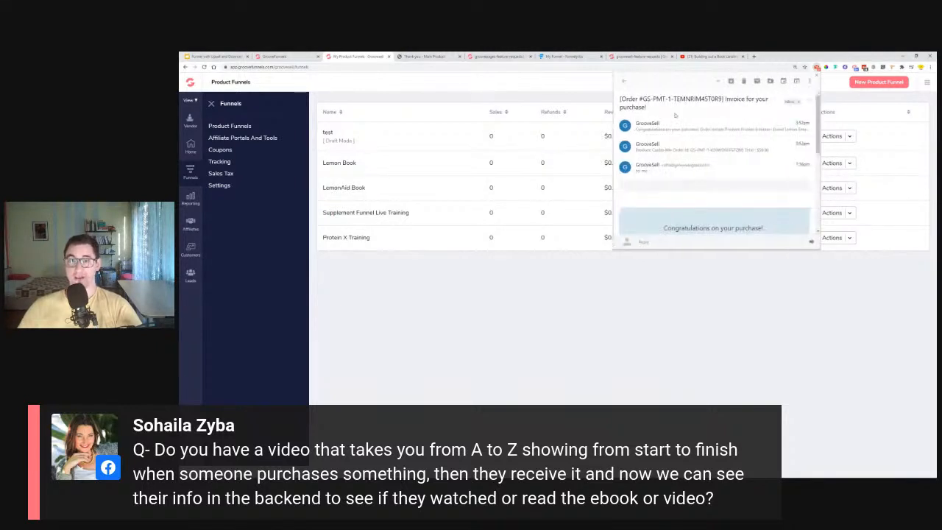
scroll(722, 163, "down", 1)
left_click_drag(767, 189, 648, 192)
scroll(649, 193, "down", 3)
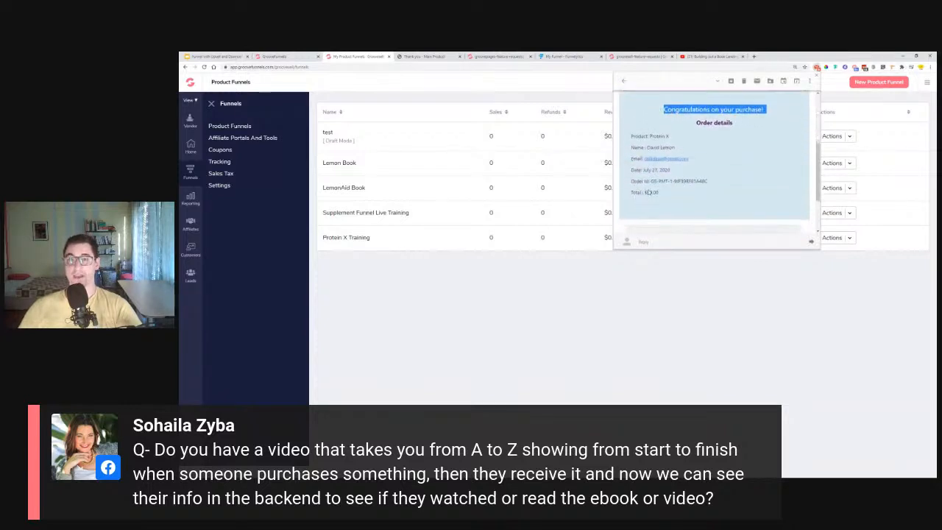
left_click(624, 81)
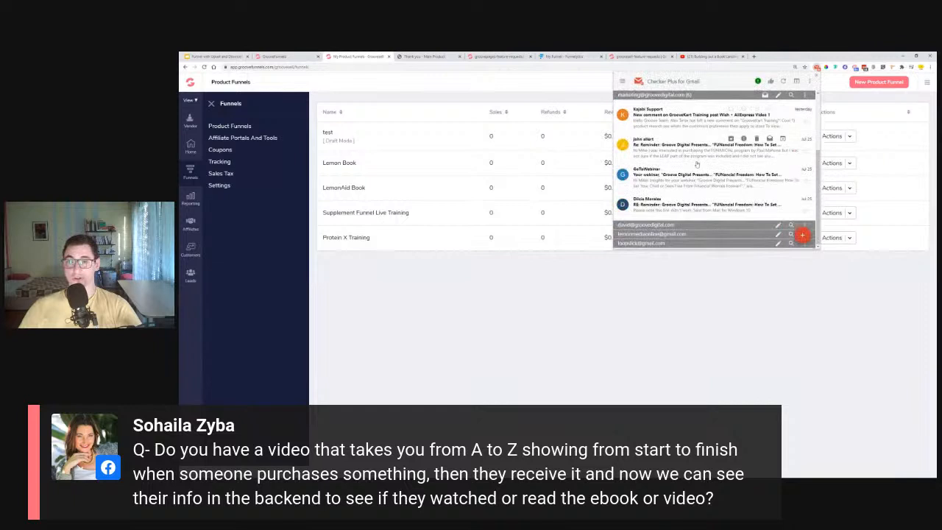
left_click(675, 331)
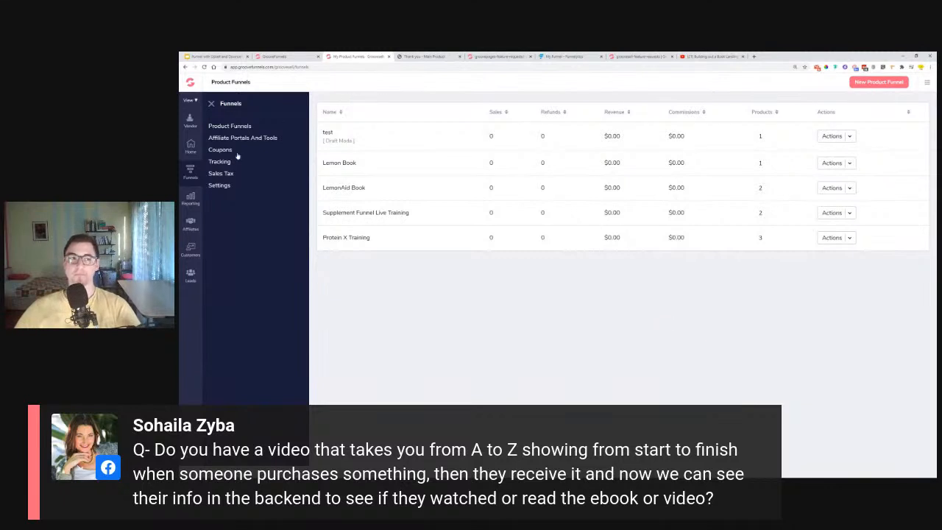
- Open Reporting > Transactions to see the 7 sales from 07/27/2020
left_click(191, 199)
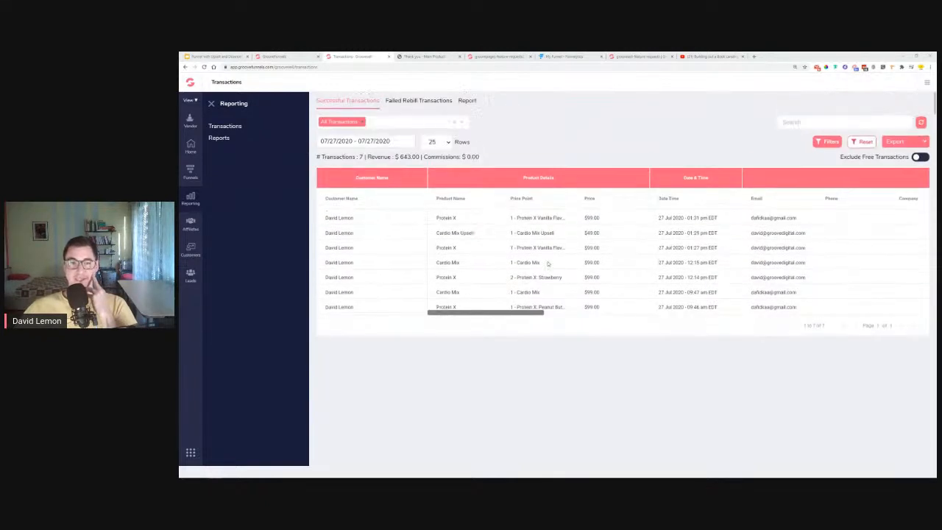
left_click(896, 142)
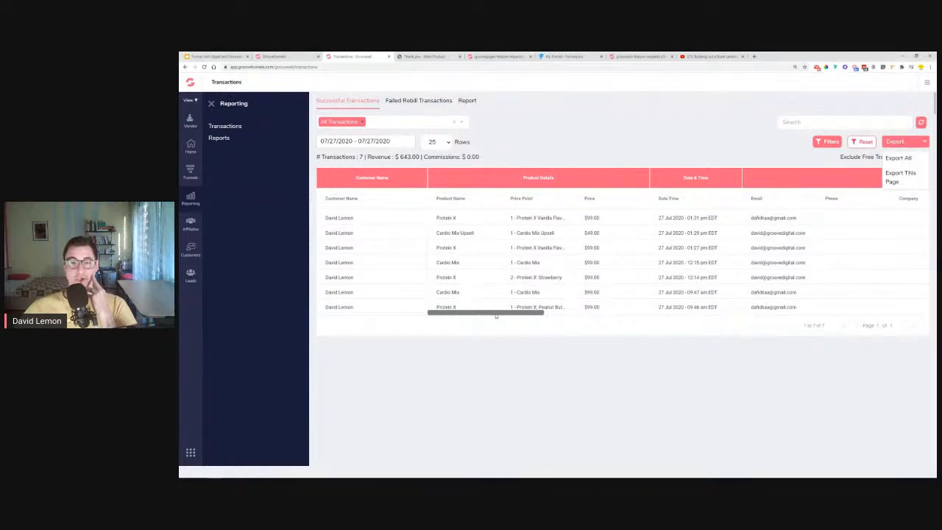
left_click(674, 282)
left_click_drag(500, 314, 563, 318)
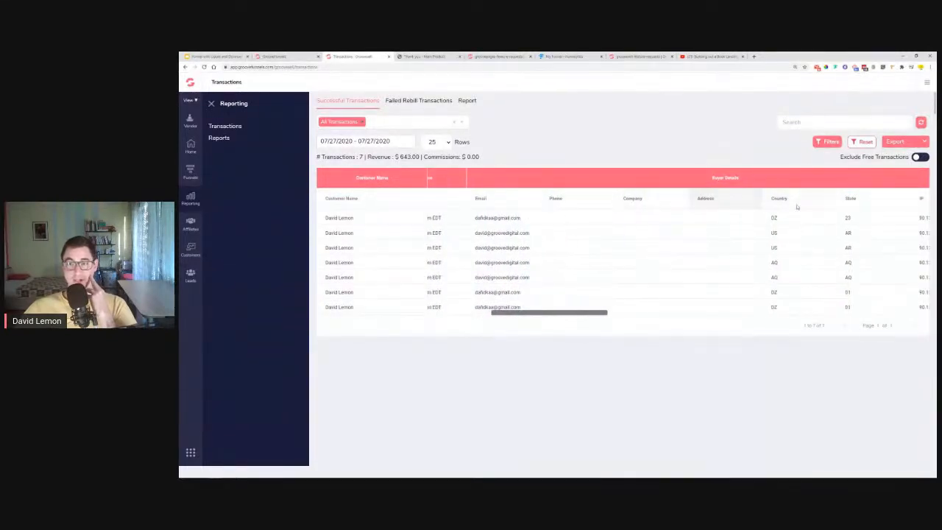
left_click_drag(566, 320, 585, 320)
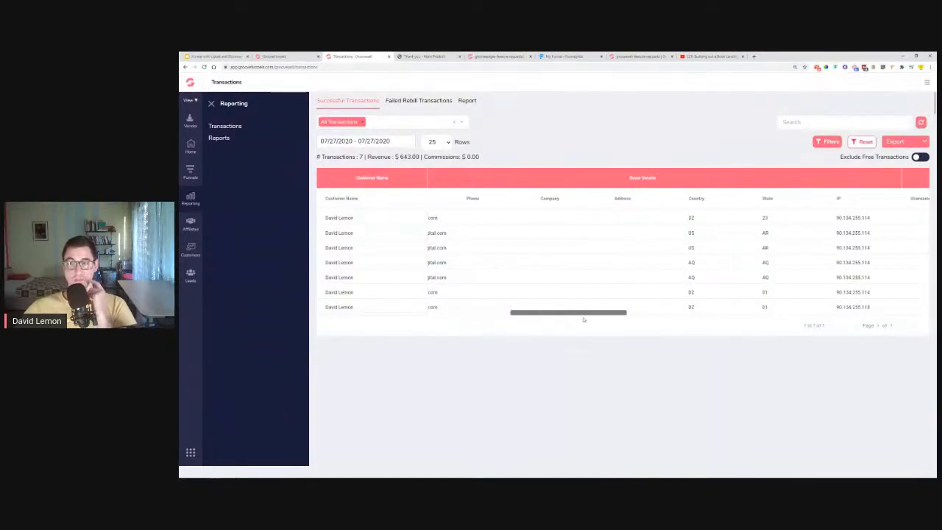
left_click(904, 142)
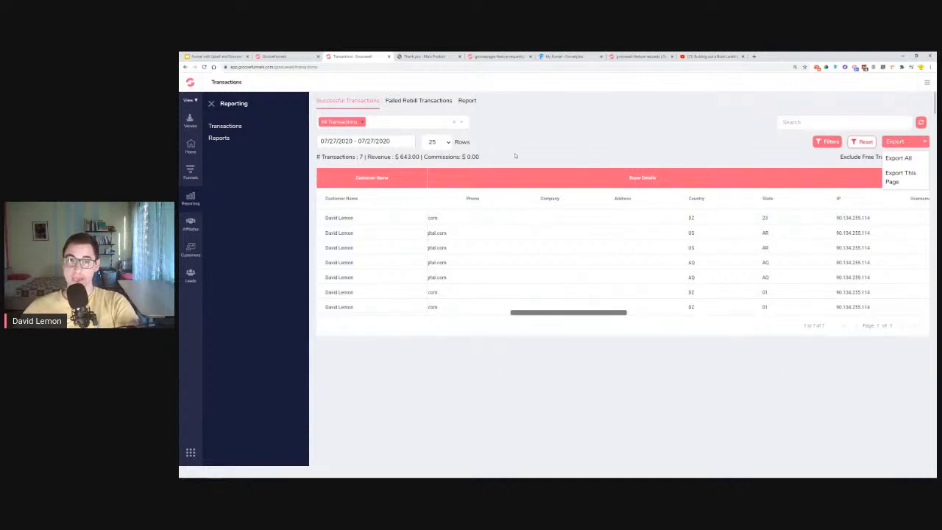
left_click(550, 123)
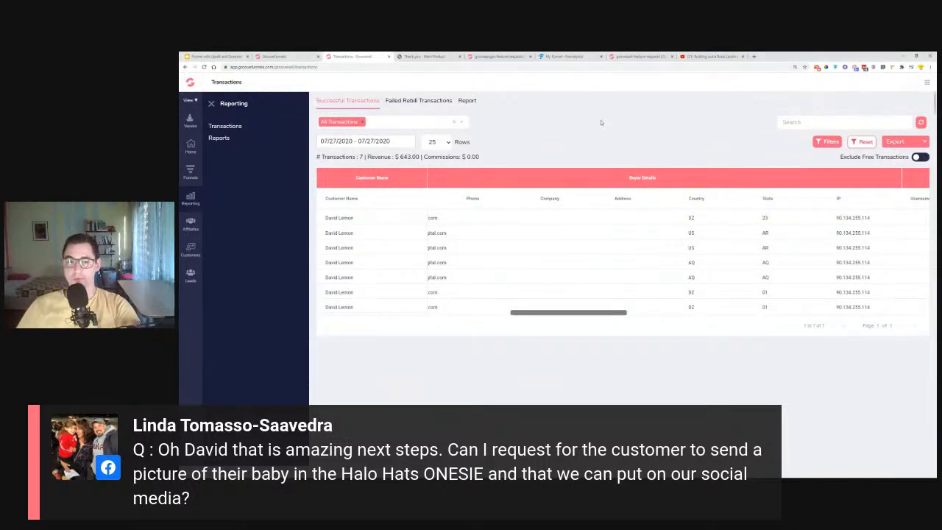
left_click_drag(596, 309, 514, 313)
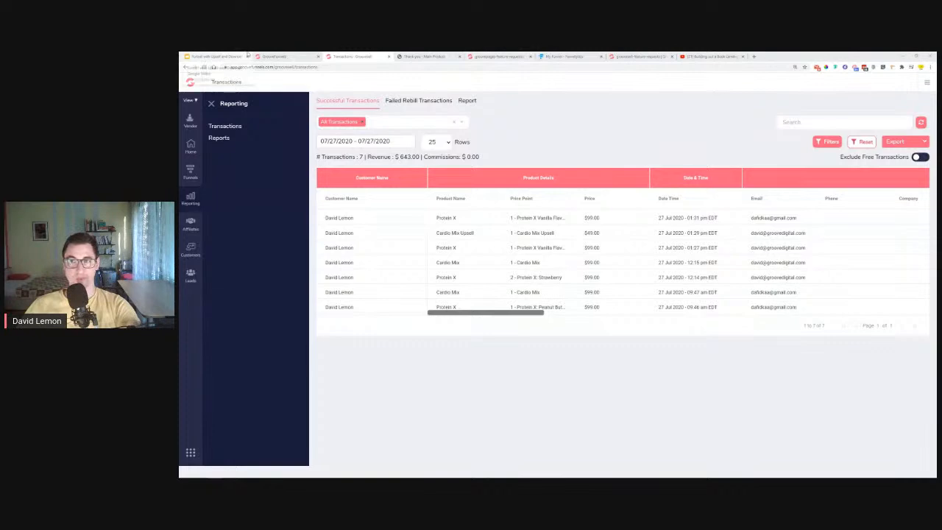
- In the page builder, open the Order Confirmation Main Product page and scroll to Next steps
left_click(271, 56)
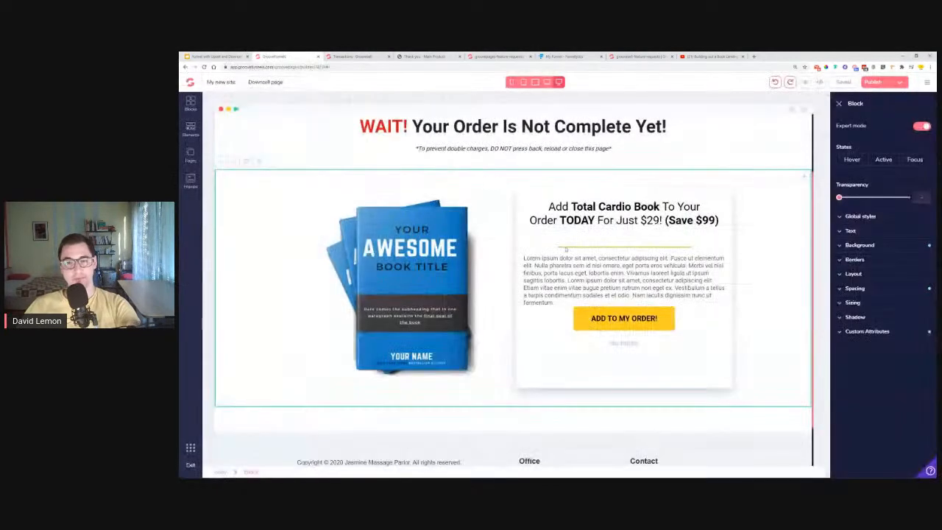
left_click(191, 154)
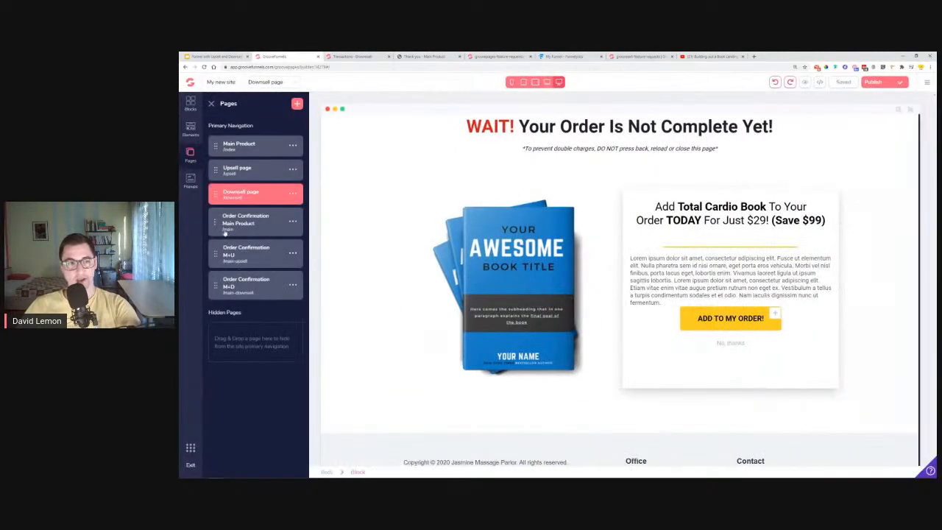
left_click(250, 221)
scroll(783, 273, "down", 5)
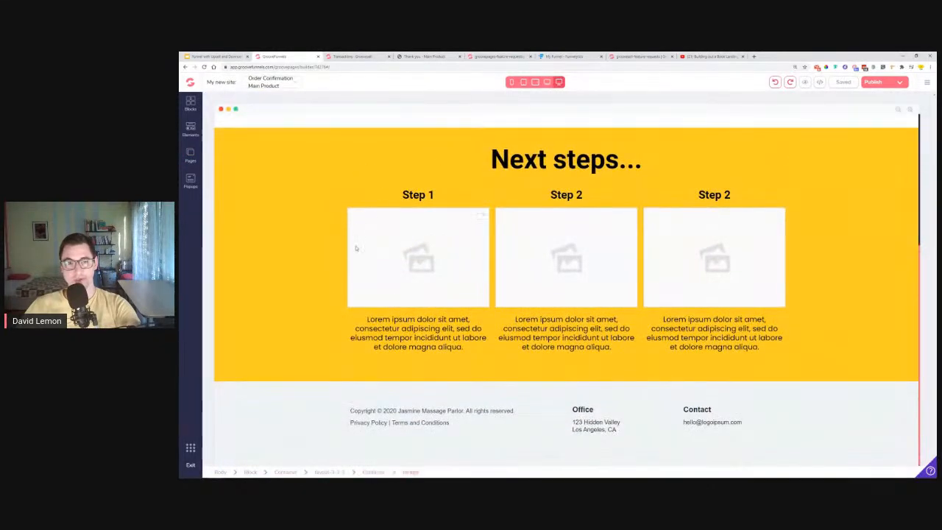
- Highlight the Step 1 heading and description, then return to the Transactions report
left_click(417, 194)
left_click_drag(402, 195, 435, 196)
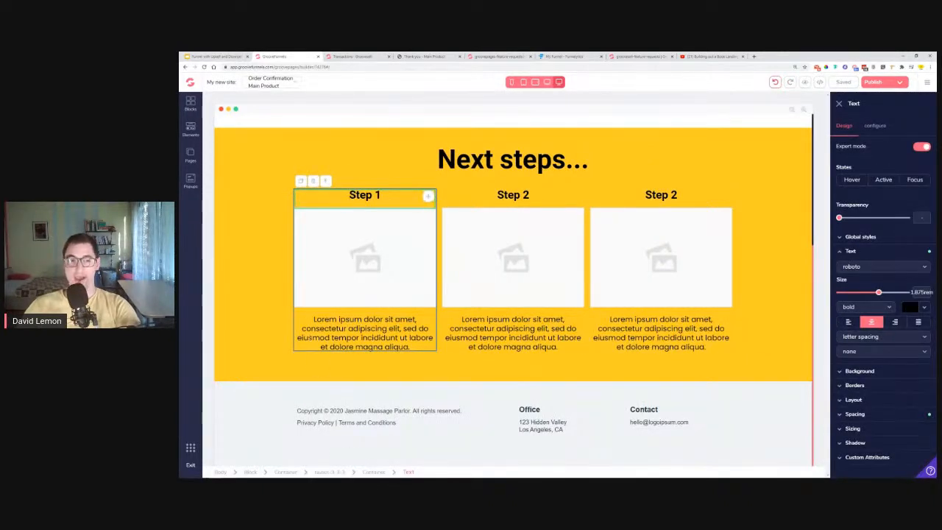
left_click_drag(314, 319, 424, 346)
left_click(424, 346)
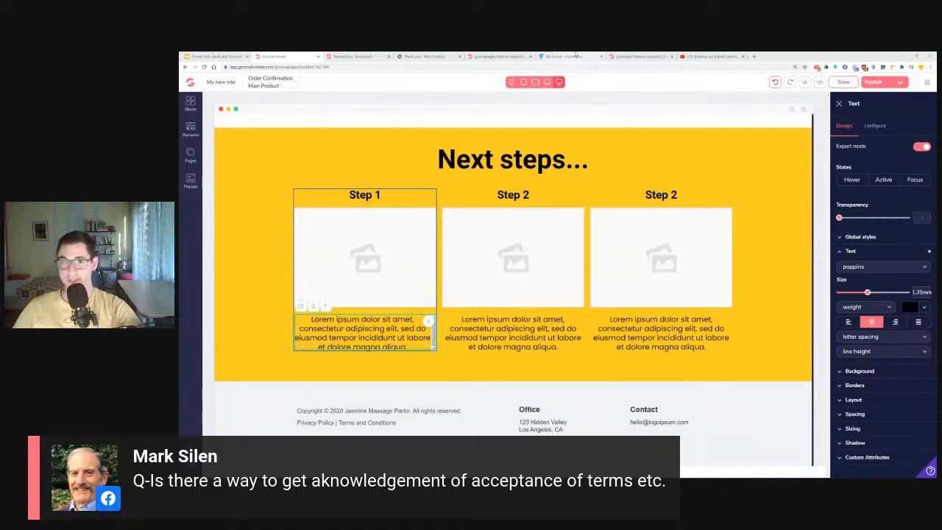
left_click(373, 56)
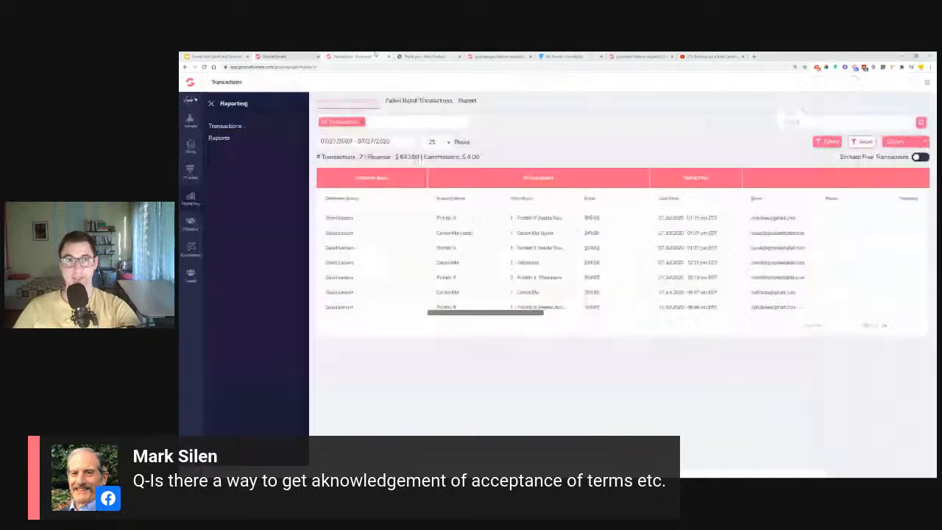
- Open the Protein X product editor from the Protein X Training funnel's products
left_click(199, 172)
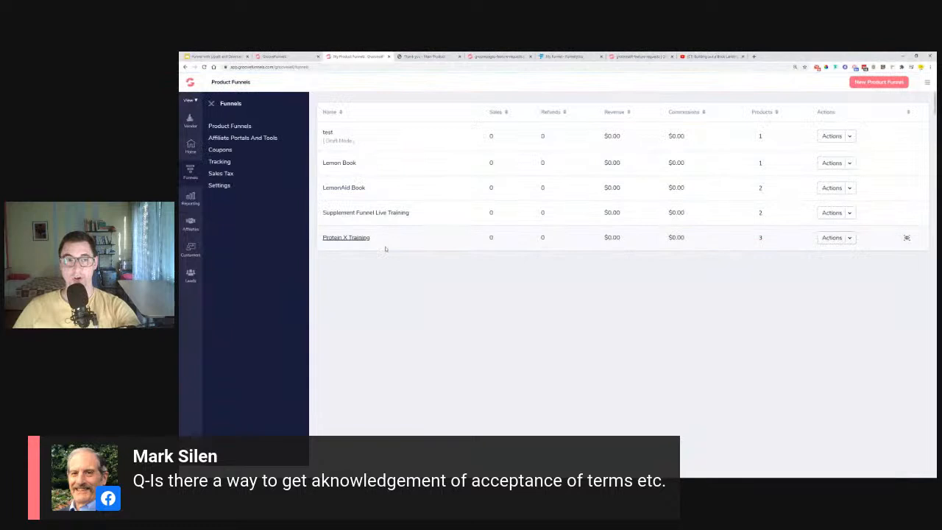
left_click(846, 237)
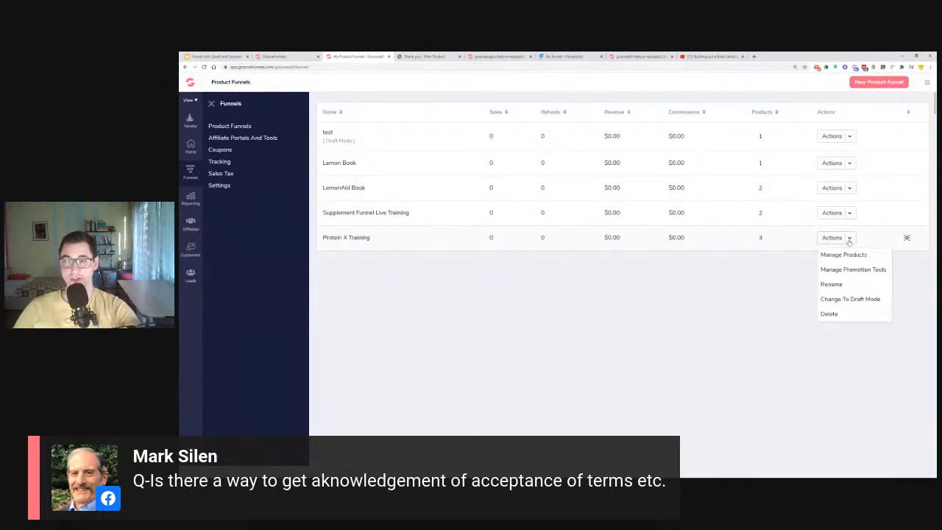
left_click(844, 257)
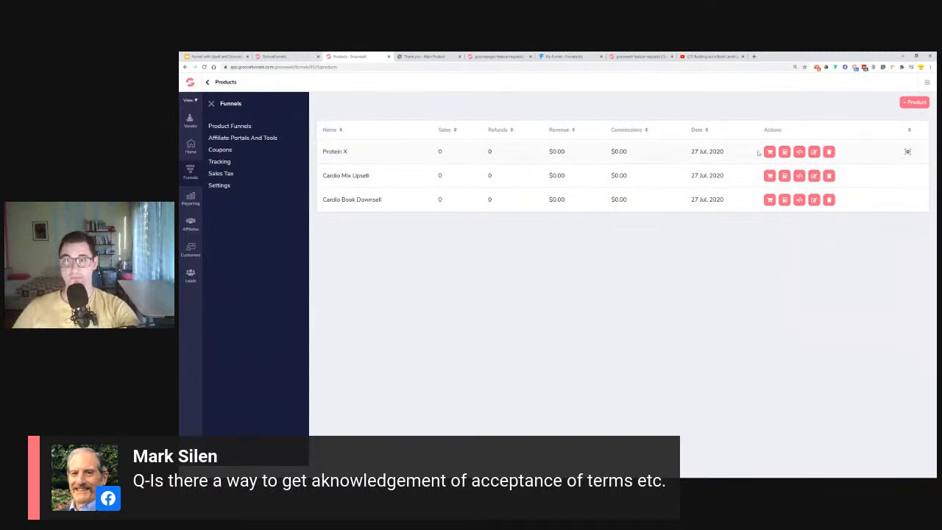
left_click(814, 152)
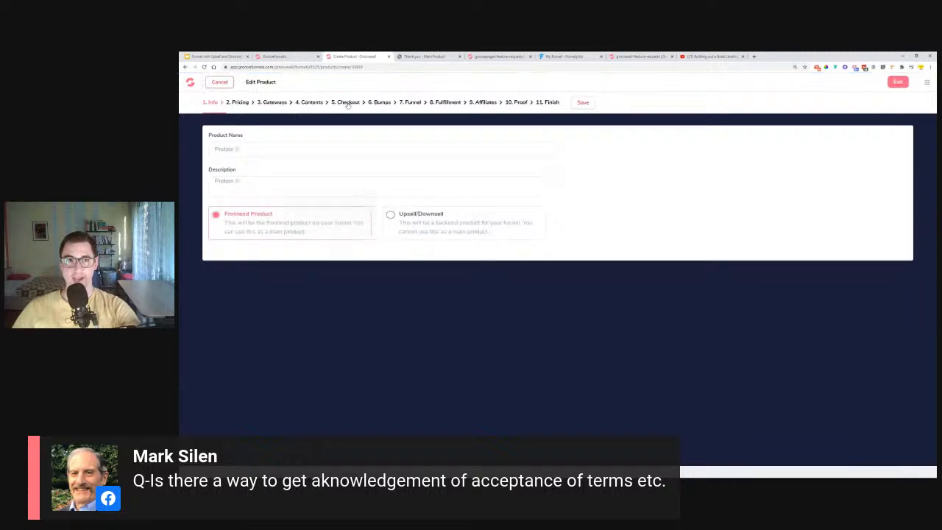
- On the Checkout step's Legal tab, require agreement to vendor-specific terms and conditions
left_click(348, 102)
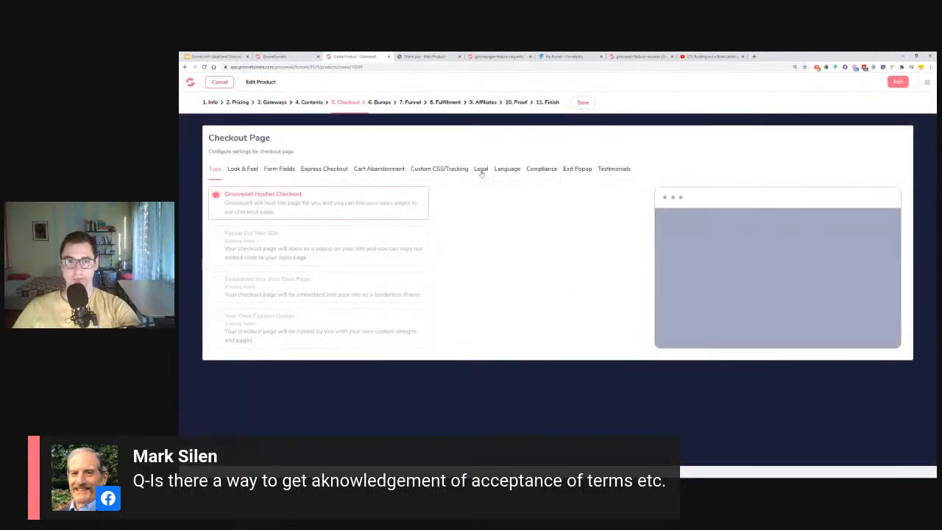
left_click(481, 169)
left_click(402, 215)
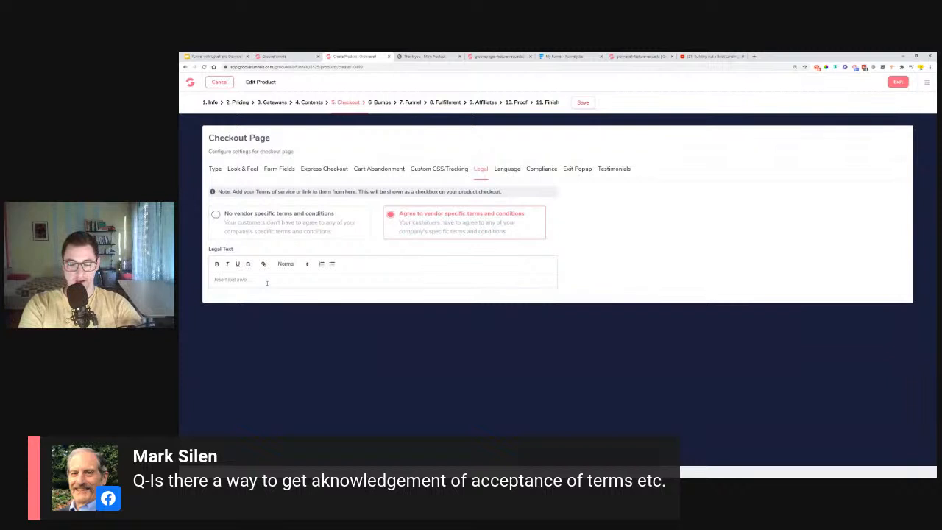
- Enter the legal text 'By checking this box I agree to the terms of service'
type("By")
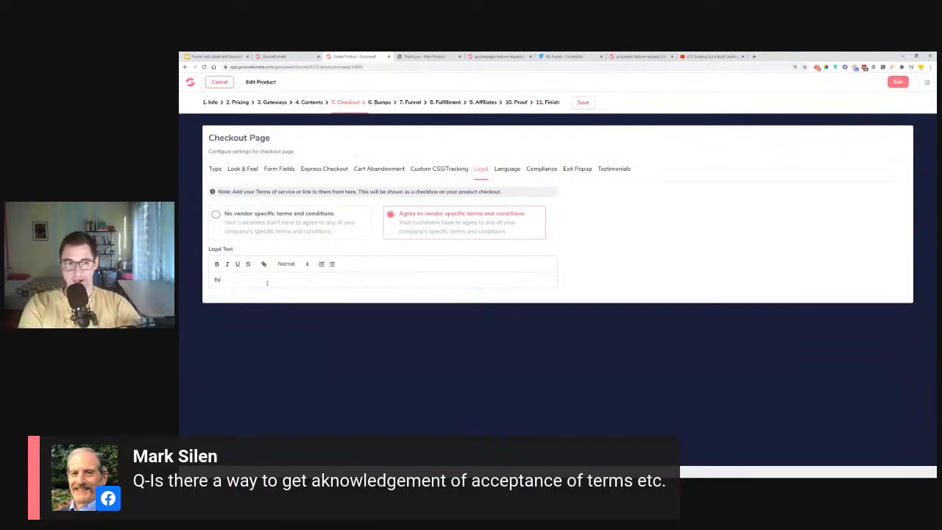
key("BackSpace")
key("BackSpace")
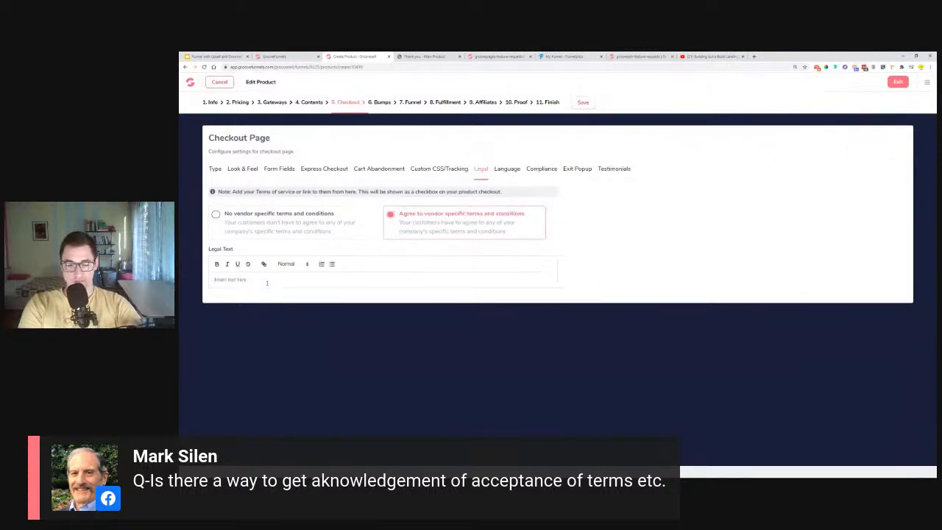
type("By checking this box Y")
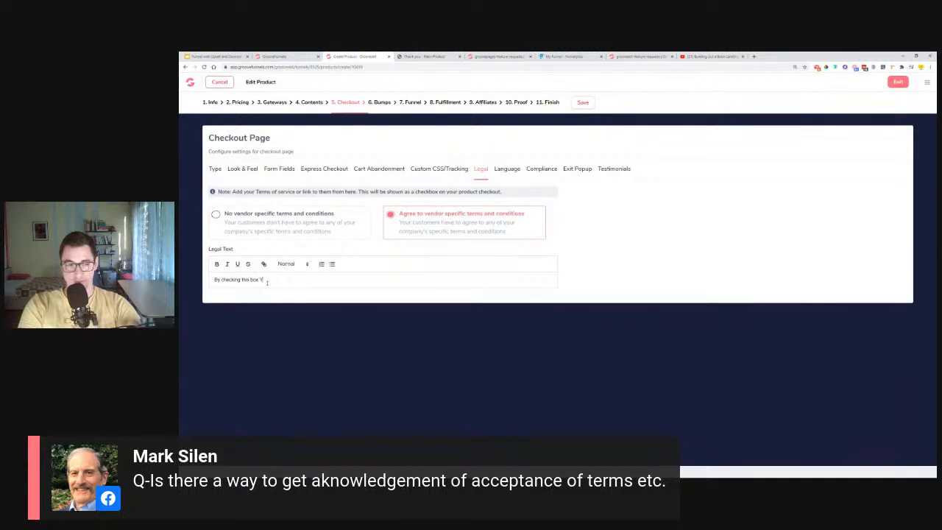
key("BackSpace")
type("I agree to the terms of service")
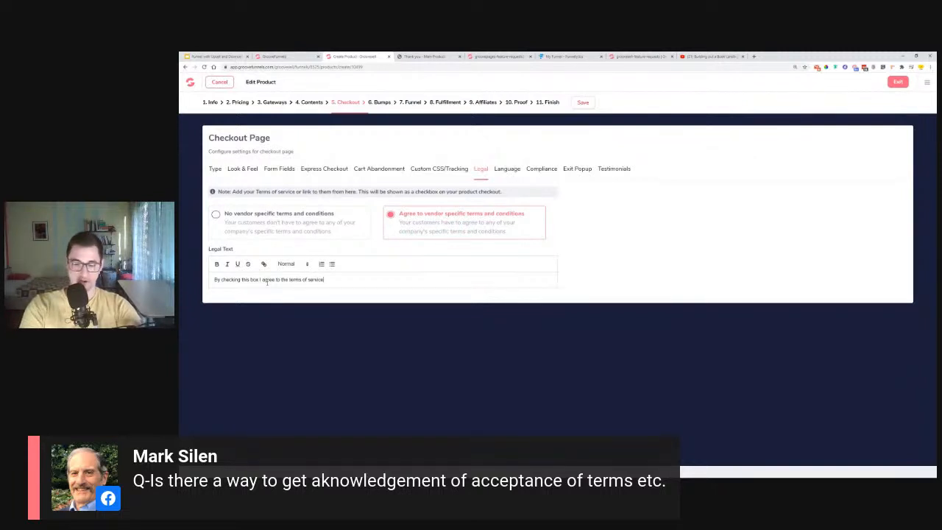
- Select 'terms of service' for linking and copy the YouTube video's URL
left_click_drag(326, 279, 295, 284)
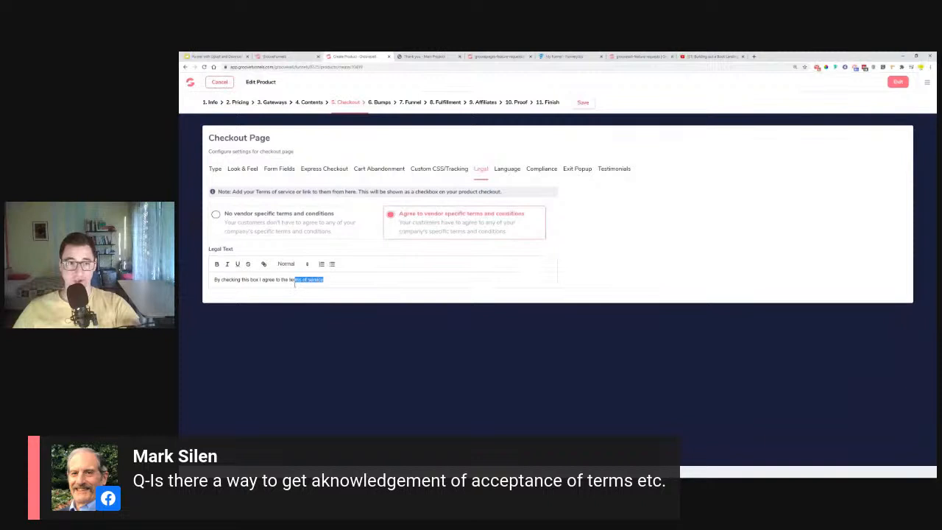
left_click(264, 263)
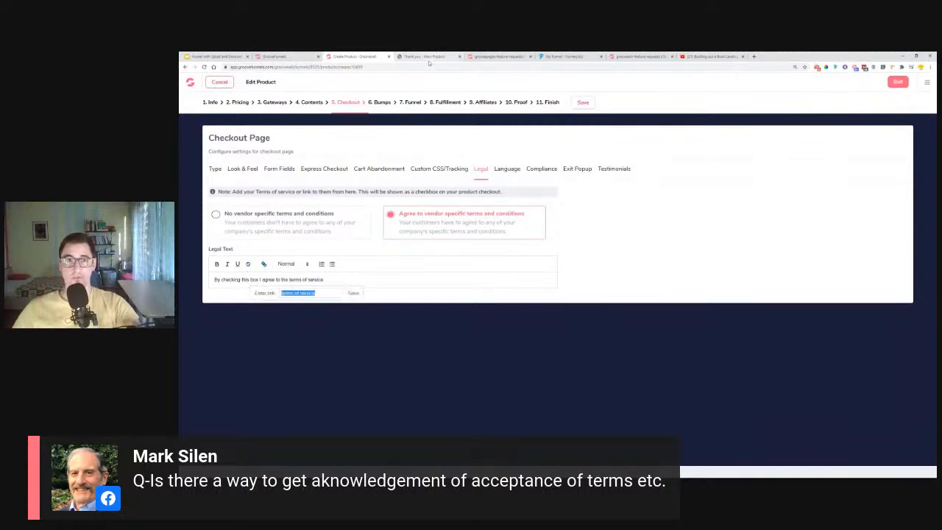
left_click(427, 56)
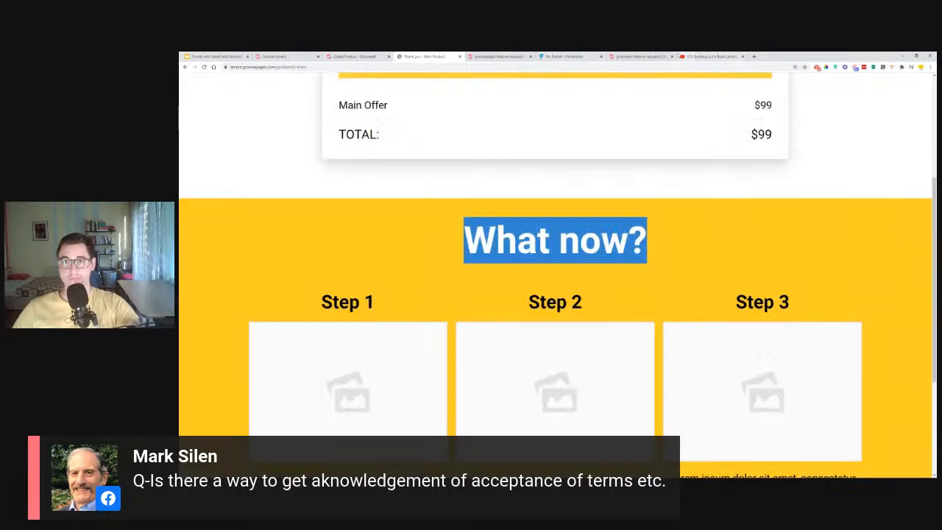
left_click(711, 56)
left_click(286, 67)
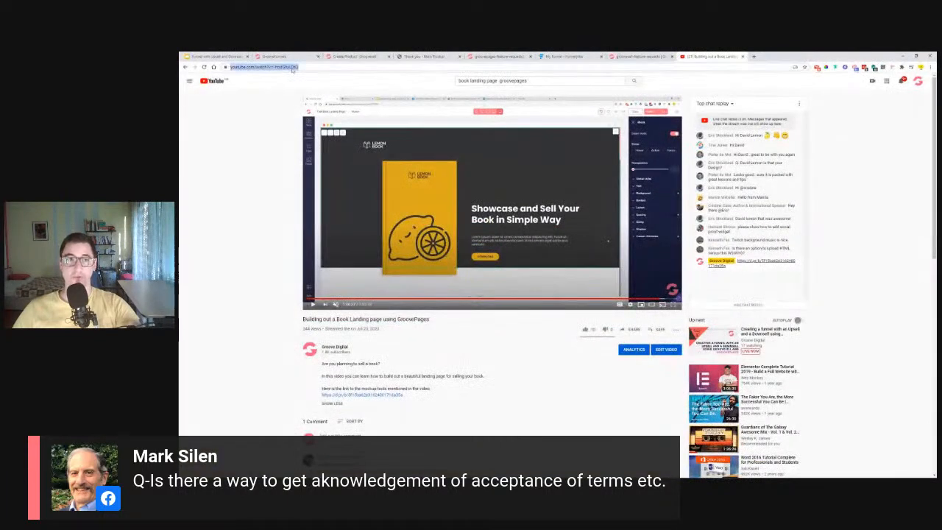
right_click(293, 69)
left_click(318, 111)
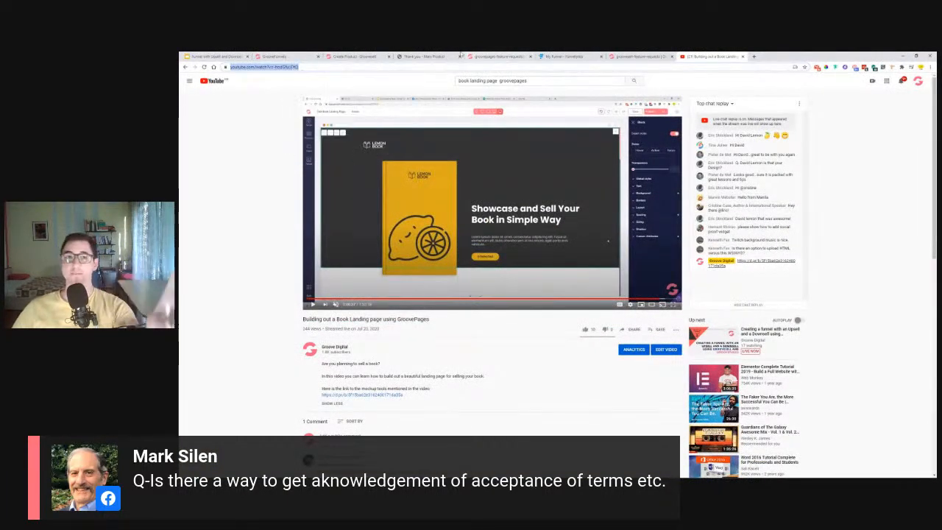
- Paste the video URL as the link, save the checkout settings, and exit the editor
left_click(358, 56)
right_click(332, 294)
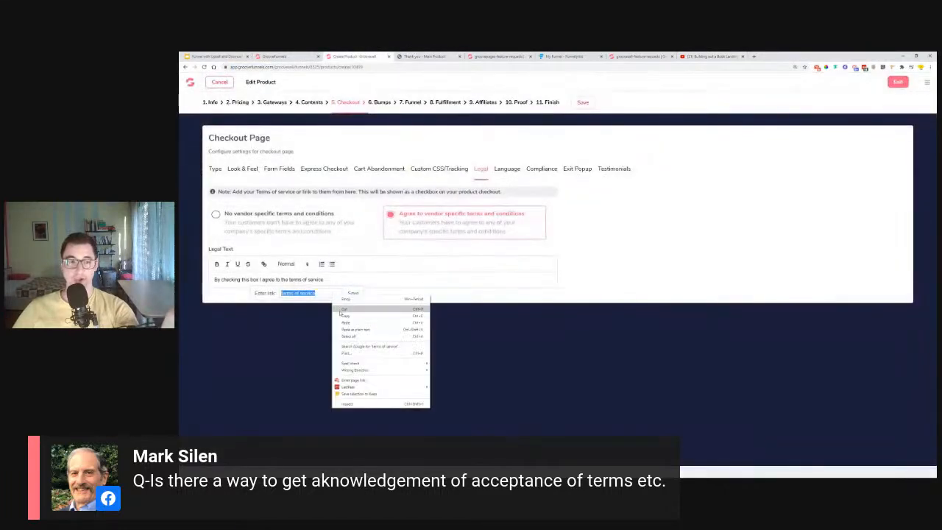
left_click(356, 325)
left_click(354, 293)
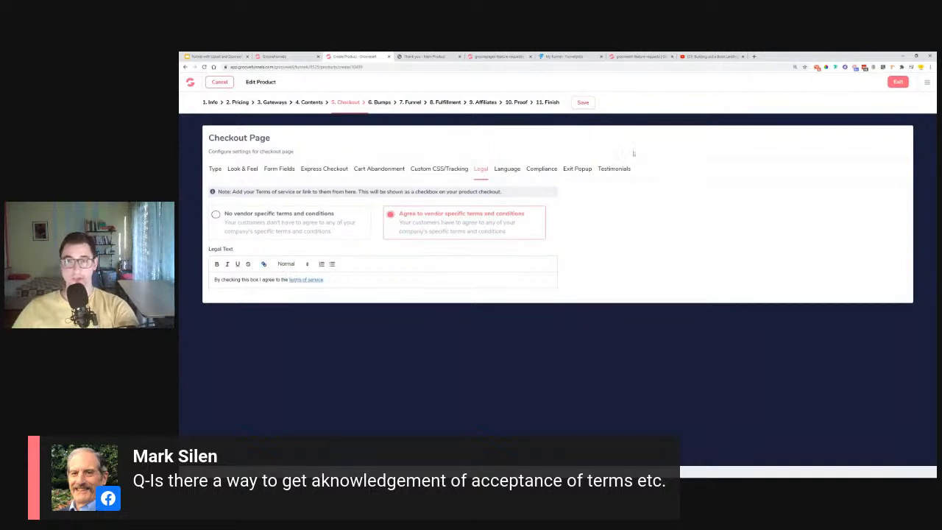
left_click(583, 102)
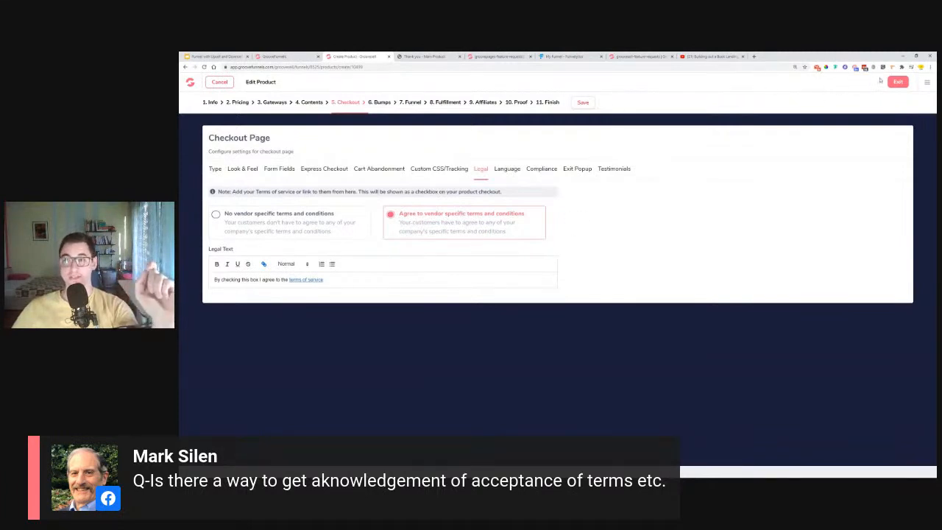
left_click(896, 81)
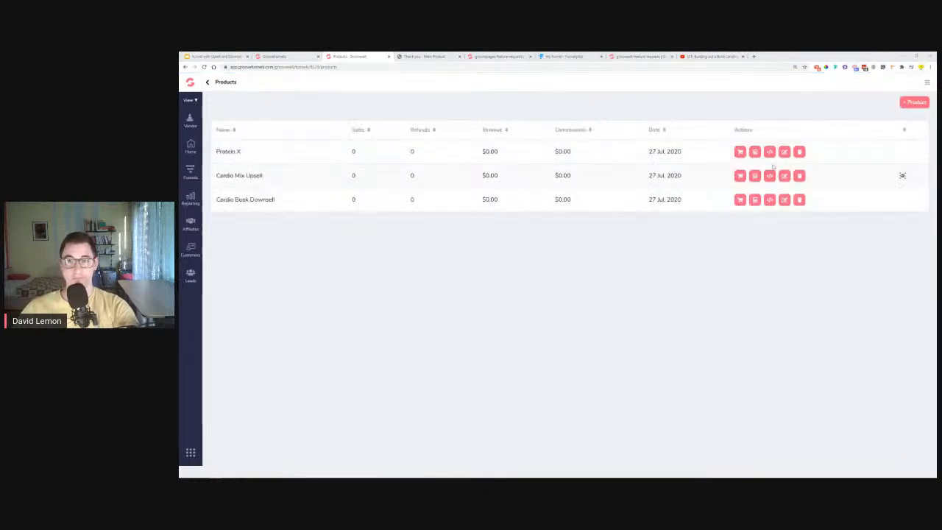
- Try the multi-step checkout option for Protein X, then close the checkout pages window
left_click(740, 151)
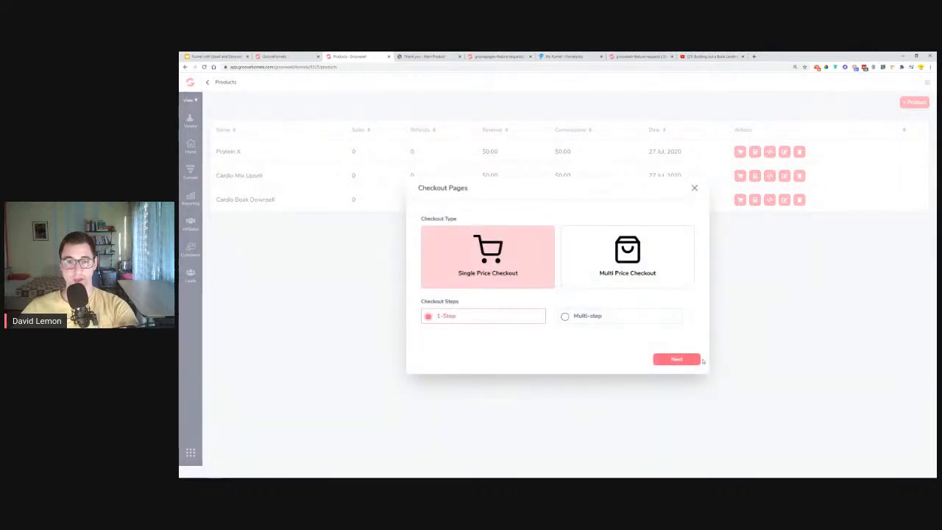
left_click(582, 316)
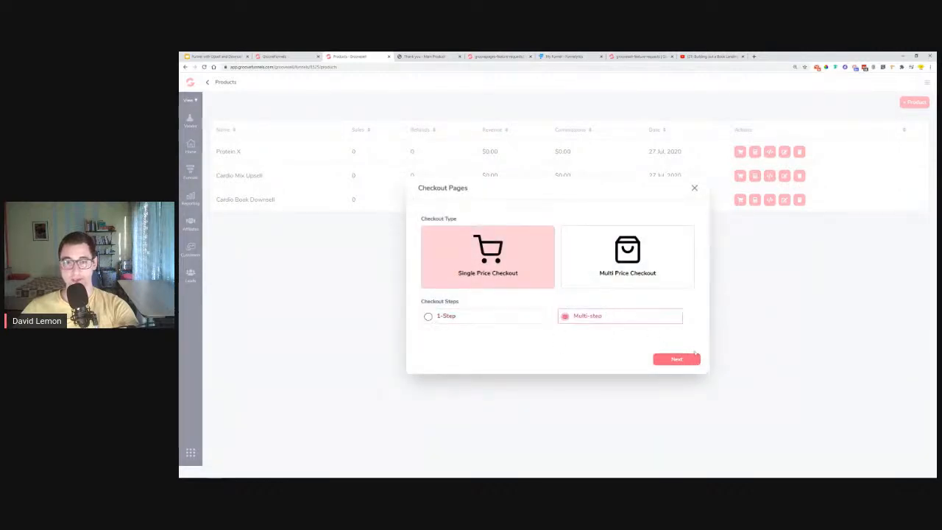
left_click(688, 359)
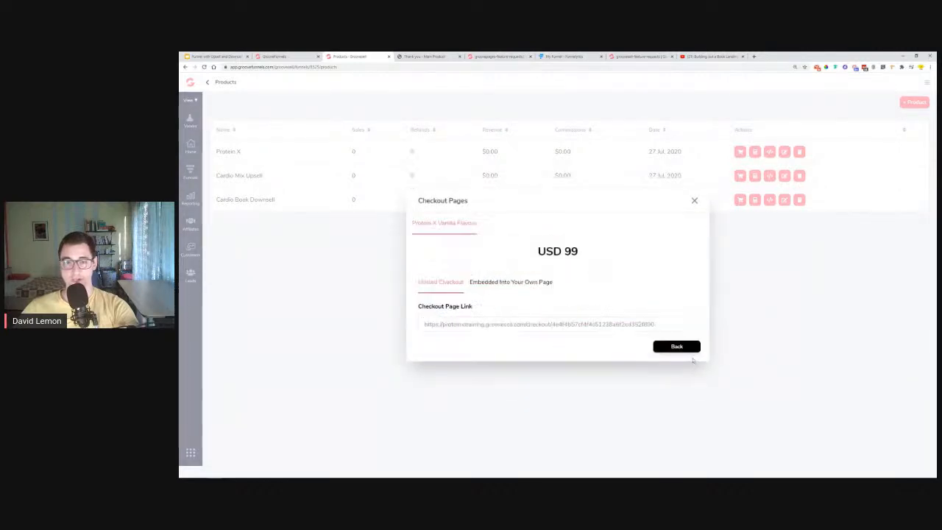
left_click(694, 200)
- Open Protein X's 1-Step, Single Price checkout link in a new tab
left_click(740, 151)
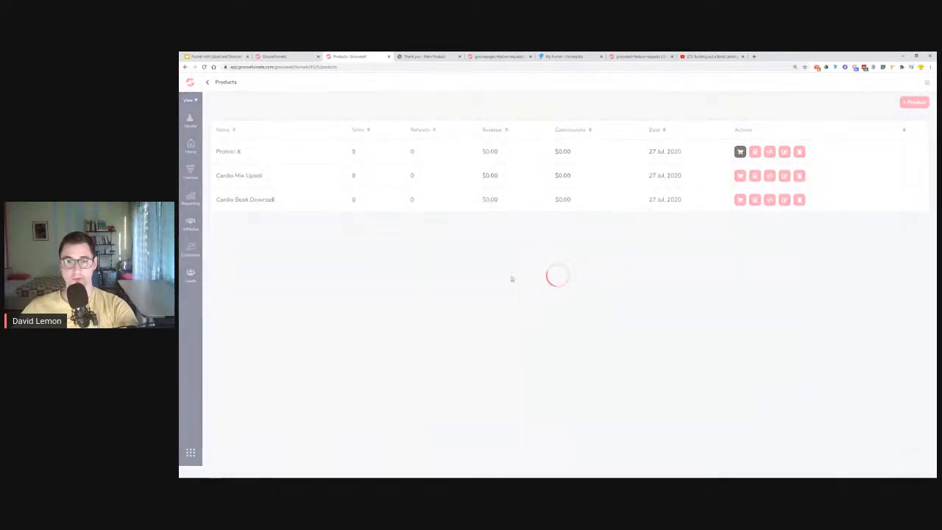
left_click(462, 313)
left_click(694, 360)
triple_click(539, 325)
right_click(537, 325)
left_click(556, 330)
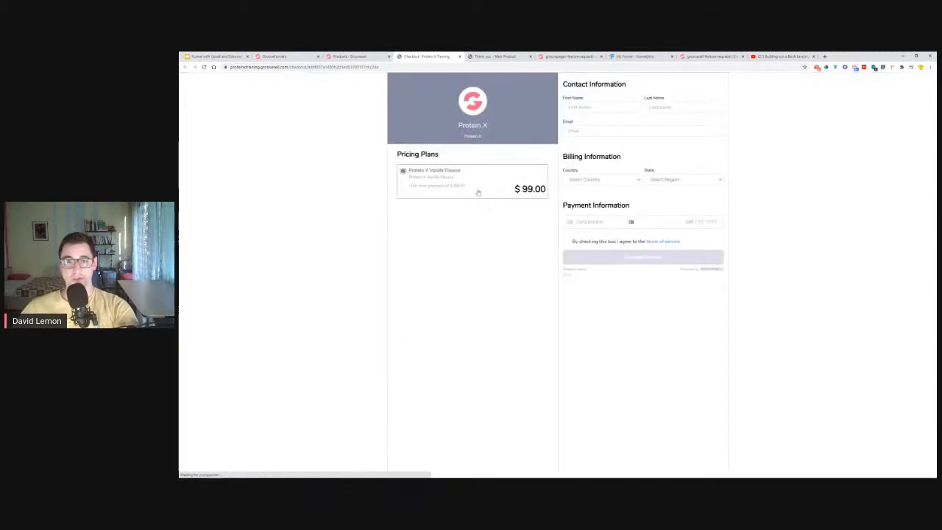
left_click(565, 242)
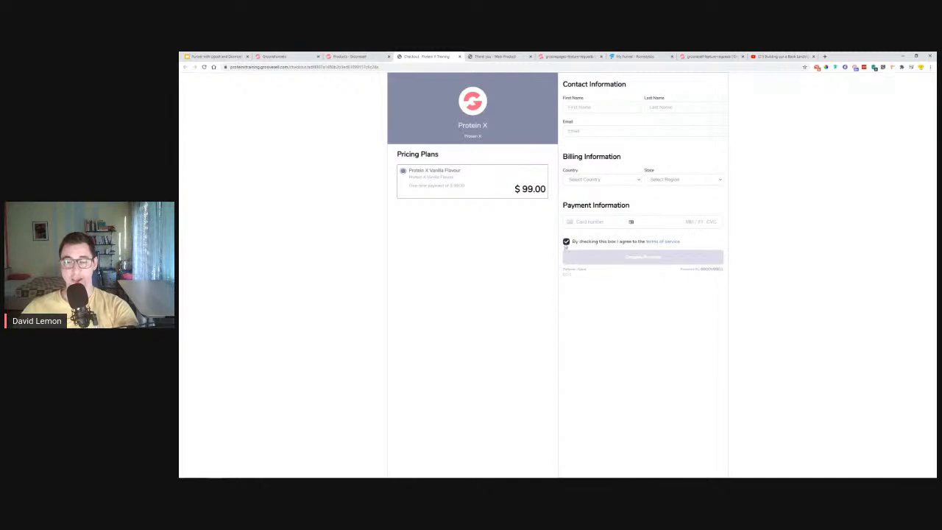
left_click(566, 242)
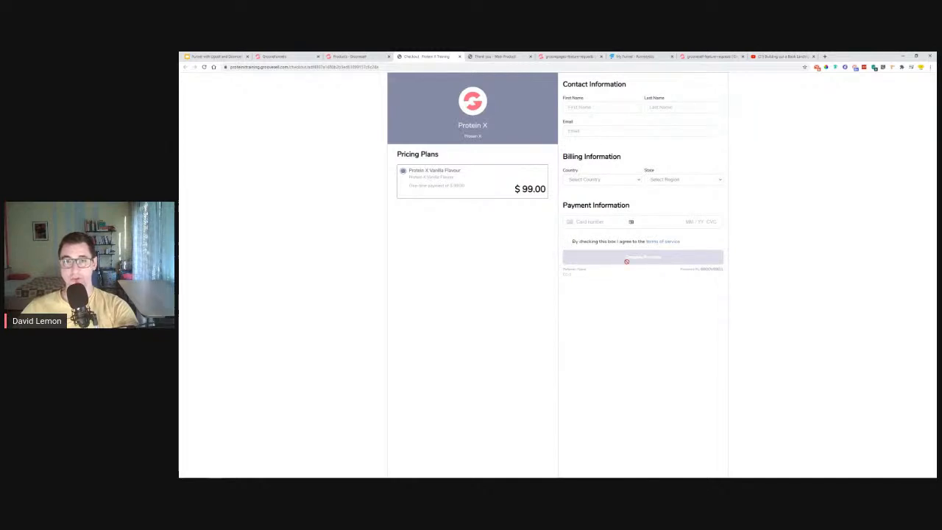
left_click(666, 243)
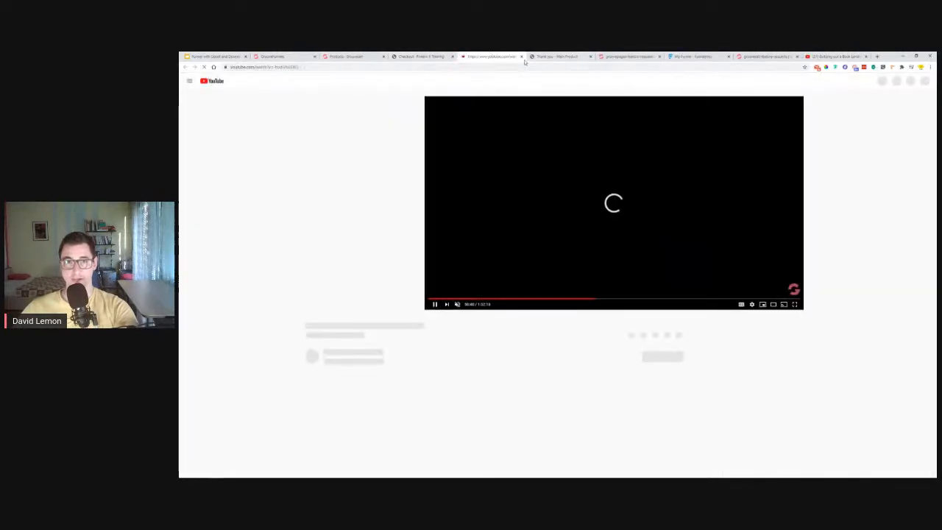
left_click(521, 56)
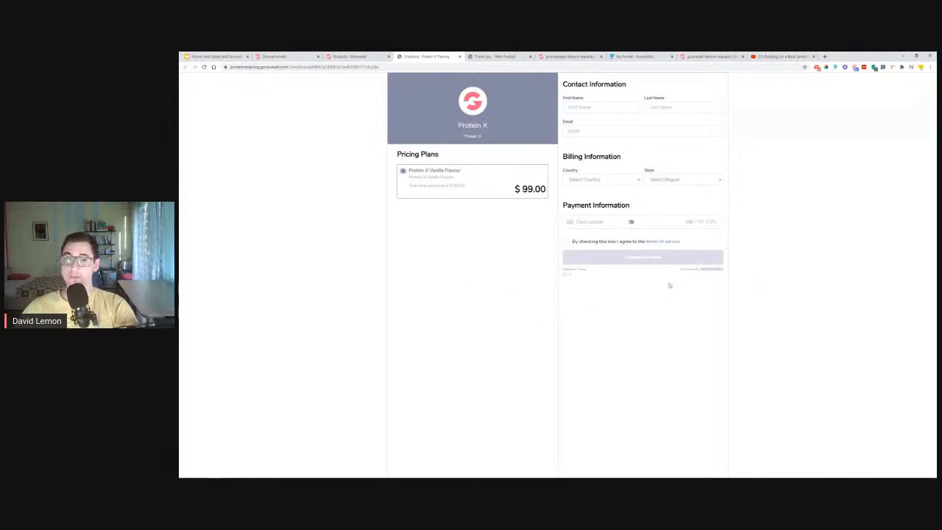
double_click(566, 243)
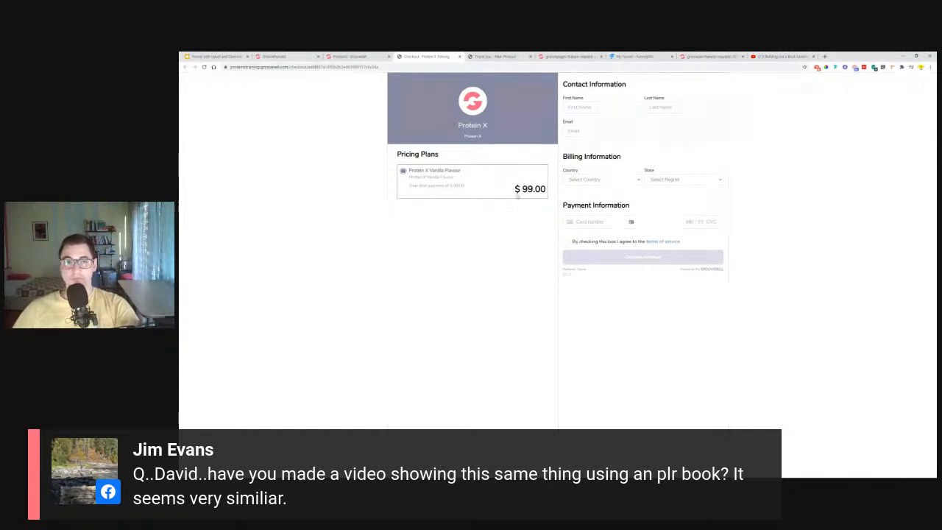
- Close the test checkout, zoom out the thank-you page, and return to the presentation
left_click(459, 57)
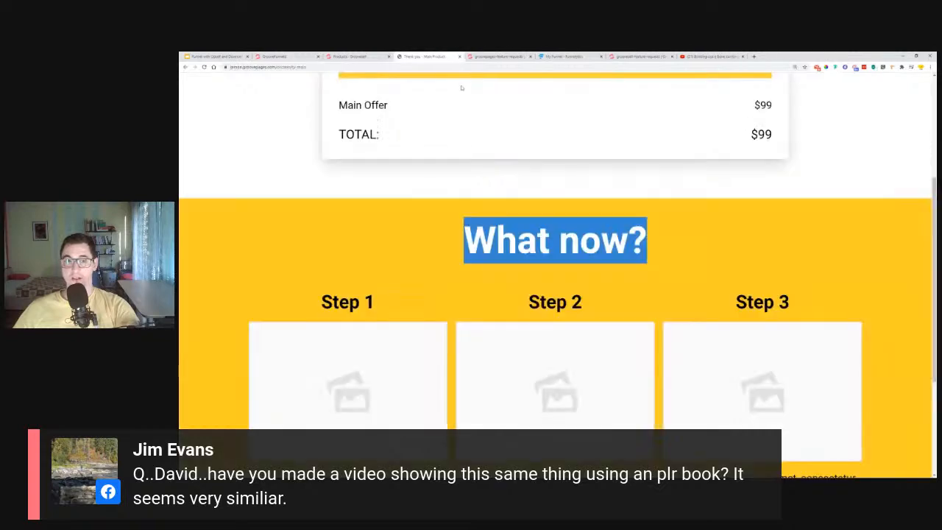
scroll(500, 329, "up", 3)
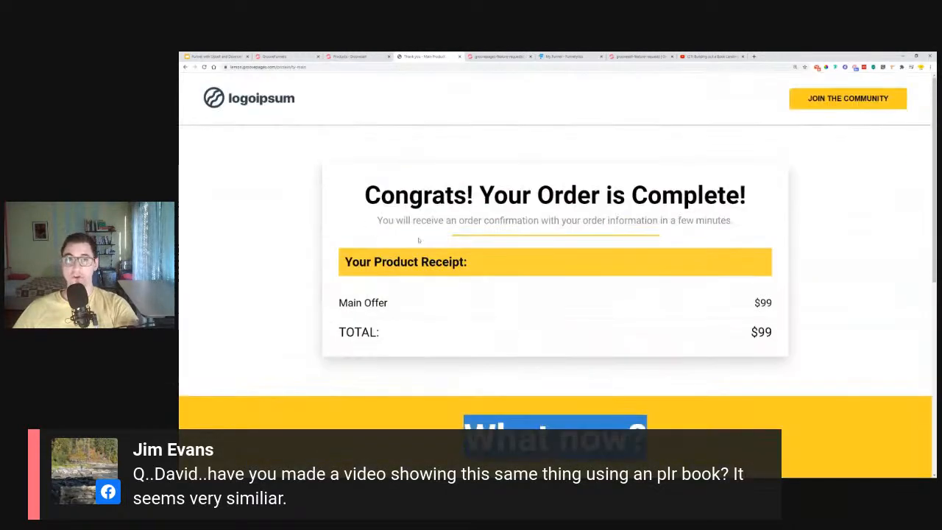
key("ctrl+minus")
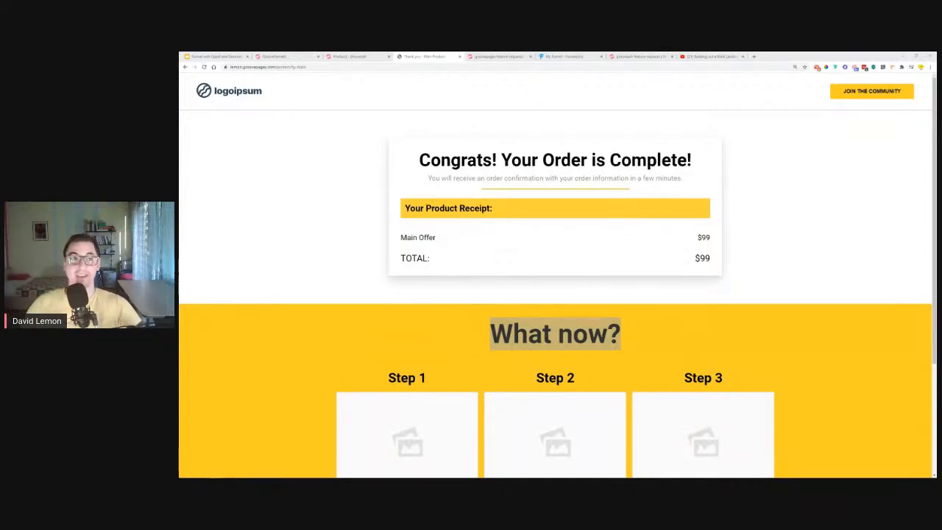
left_click(215, 56)
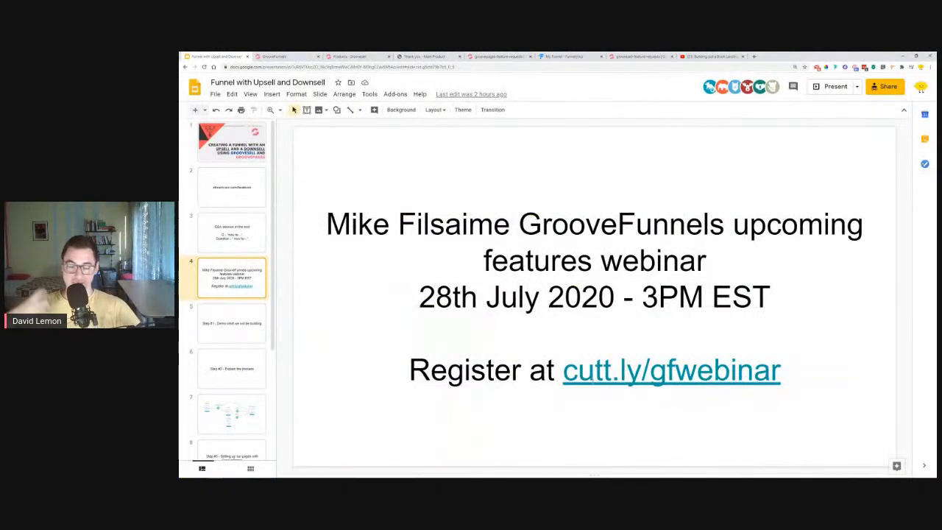